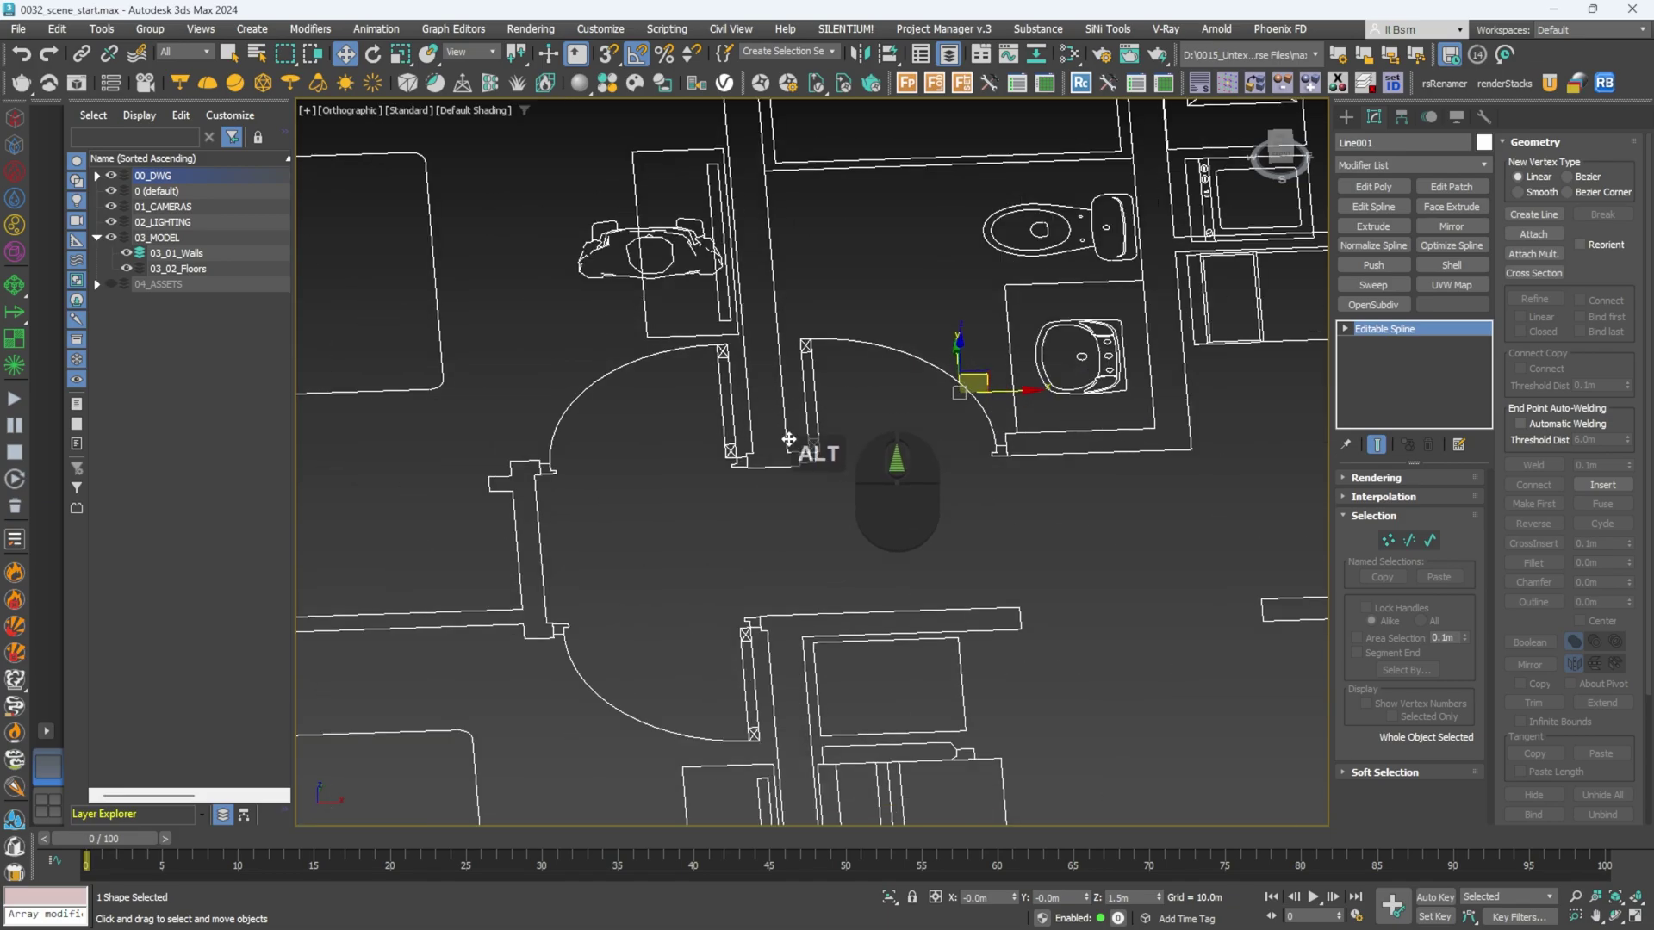
Add a Shell modifier to Line001 with an Outer Amount of 3.0m.
{"action": "left_click", "coordinate": [1452, 265]}
{"action": "middle_click_drag", "start_coordinate": [939, 517], "coordinate": [1006, 452], "text": "alt"}
{"action": "scroll", "coordinate": [985, 525], "scroll_direction": "up", "scroll_amount": 4, "text": "alt"}
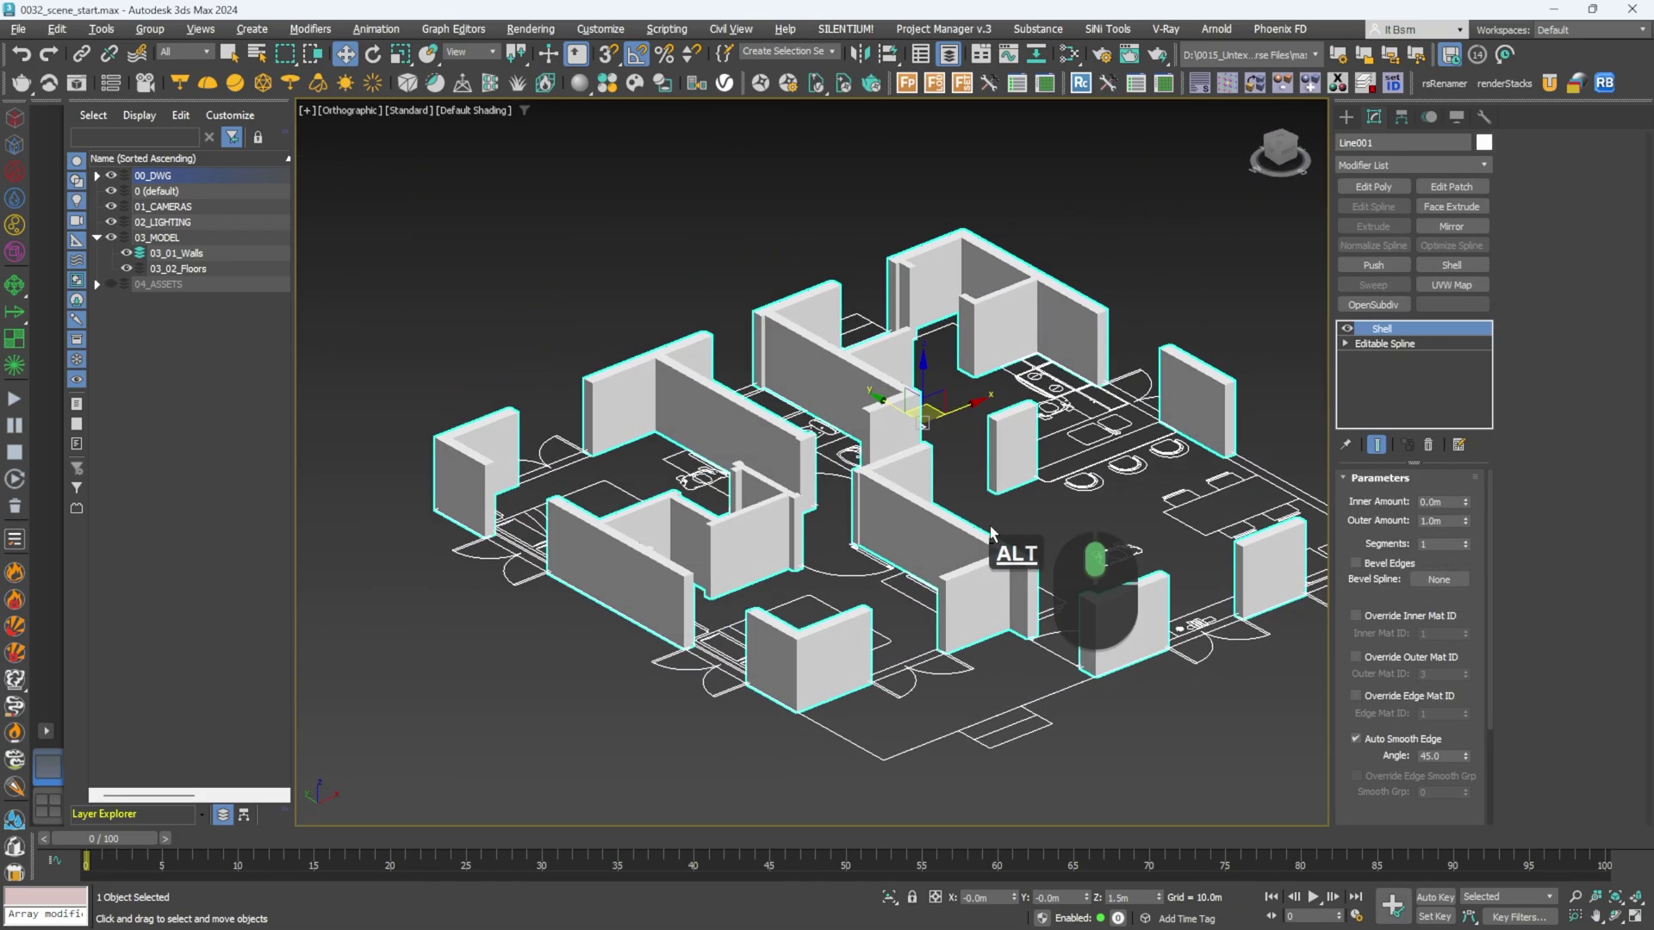
{"action": "type", "text": "3"}
{"action": "key", "text": "Return"}
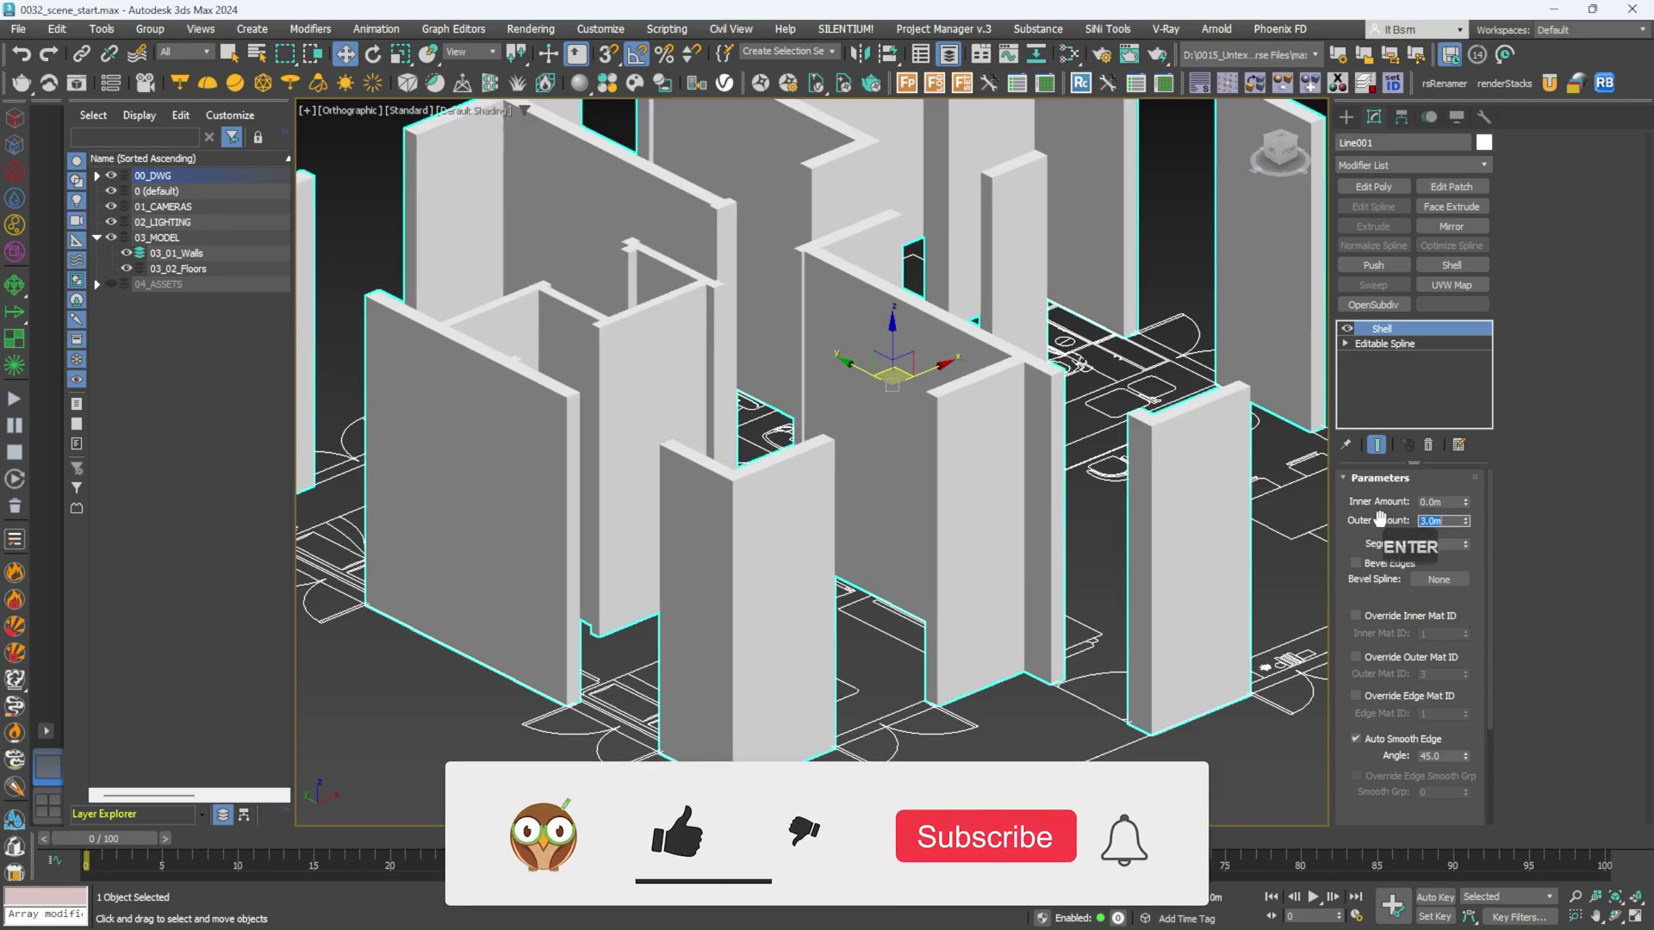
{"action": "mouse_move", "coordinate": [762, 314]}
{"action": "middle_mouse_down", "text": "alt"}
{"action": "mouse_move", "coordinate": [852, 348]}
{"action": "mouse_move", "coordinate": [770, 328]}
{"action": "middle_mouse_up", "text": "alt"}
{"action": "scroll", "coordinate": [772, 325], "scroll_direction": "down", "scroll_amount": 4}
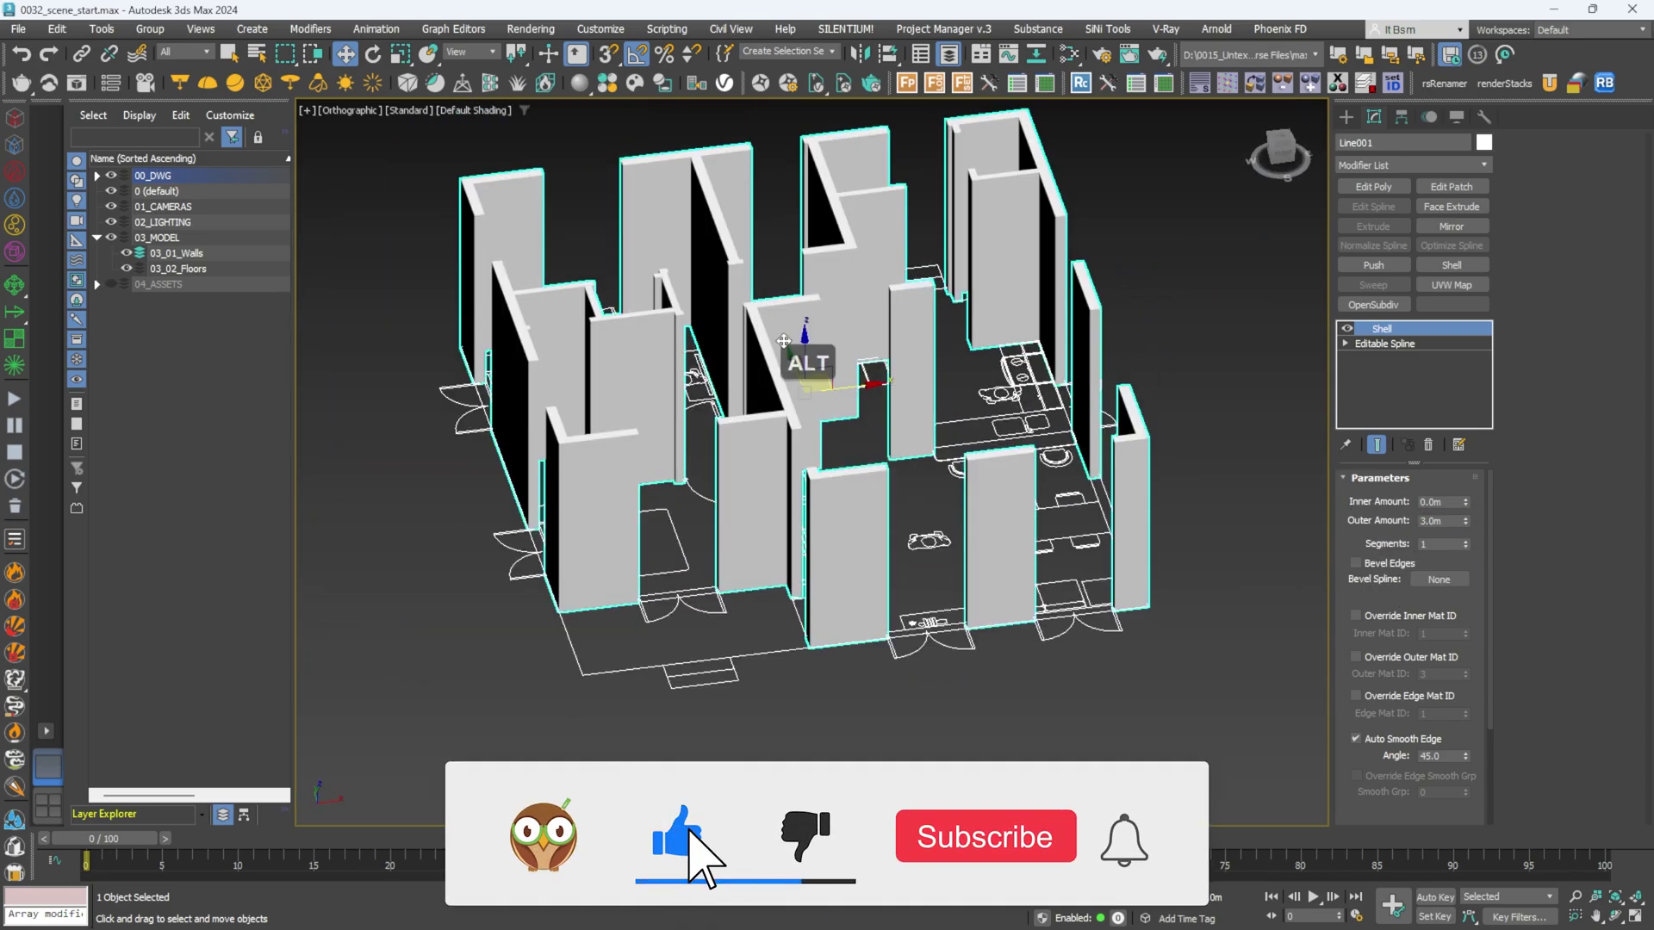
{"action": "middle_click_drag", "start_coordinate": [900, 326], "coordinate": [881, 299]}
In Front view, stack an Edit Poly modifier above the Shell.
{"action": "key", "text": "f"}
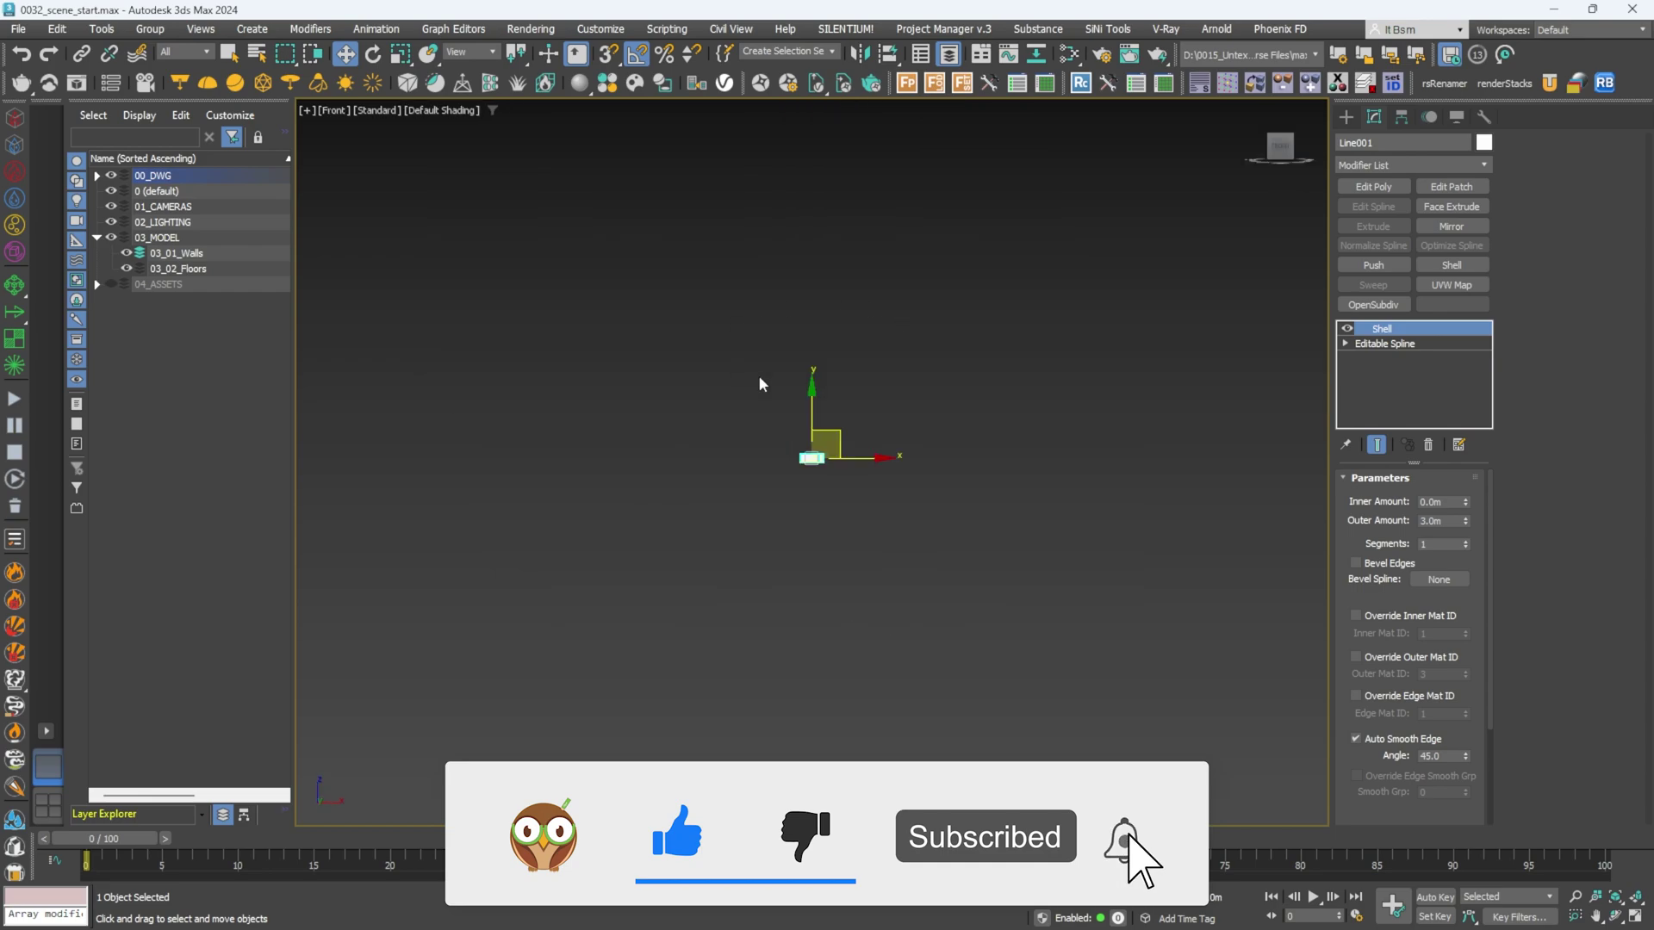
{"action": "scroll", "coordinate": [813, 465], "scroll_direction": "up", "scroll_amount": 3}
{"action": "scroll", "coordinate": [801, 478], "scroll_direction": "up", "scroll_amount": 4}
{"action": "left_click", "coordinate": [1373, 186]}
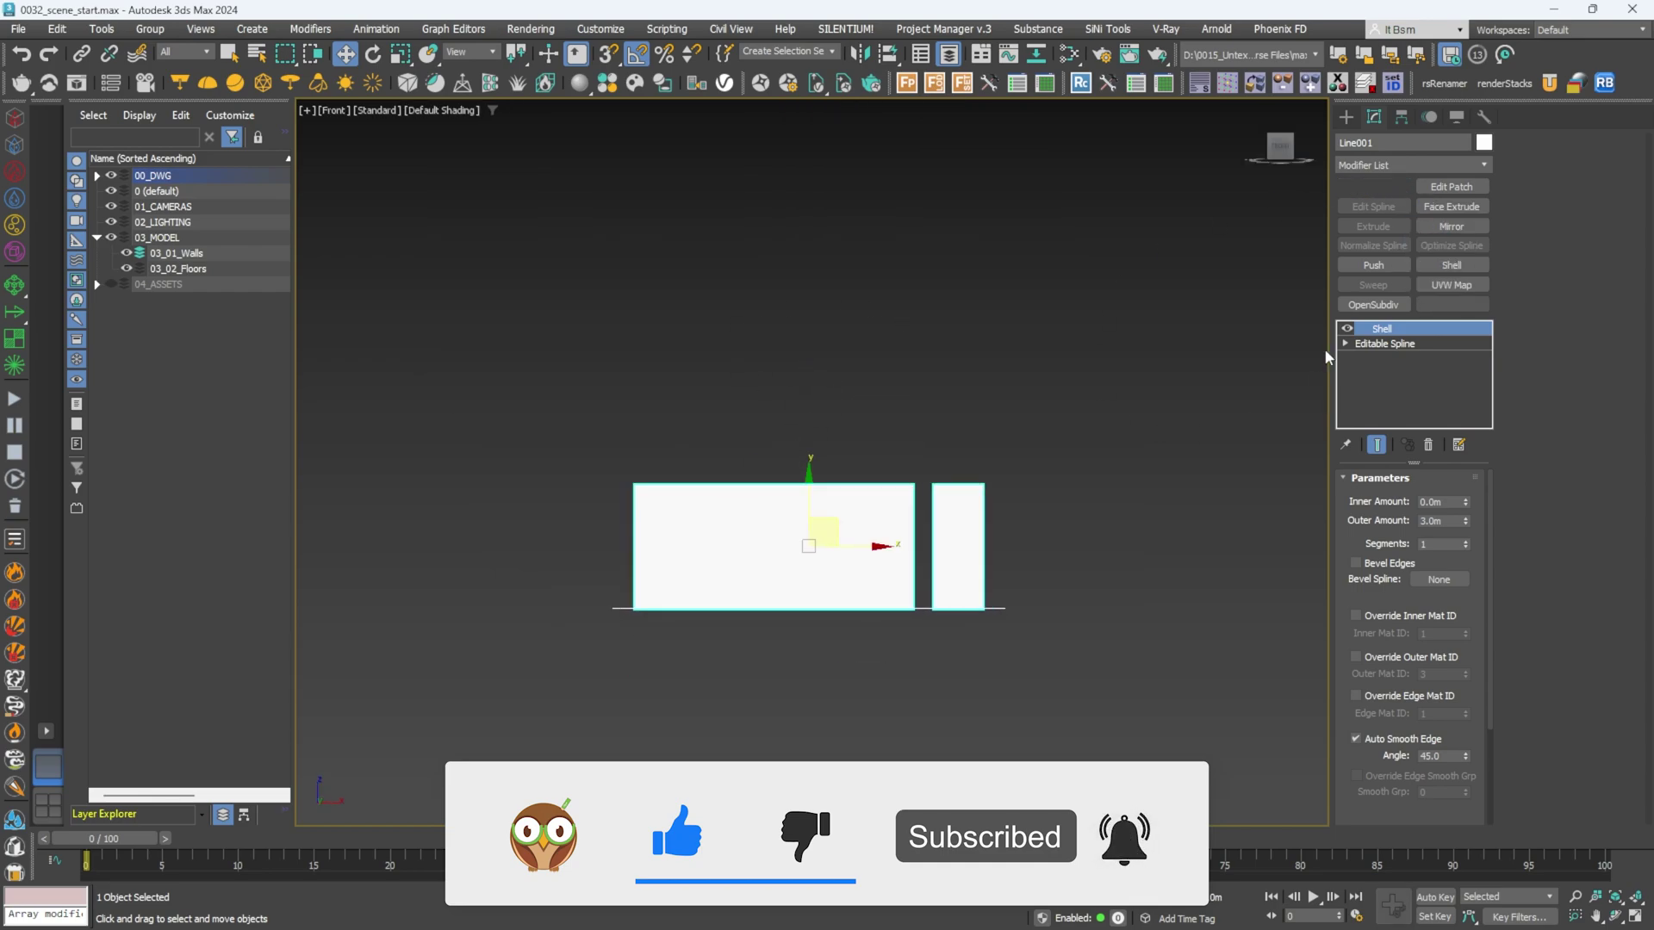
Open the Modeling ribbon and start QuickSlice on the walls in Front wireframe view.
{"action": "left_click", "coordinate": [981, 55]}
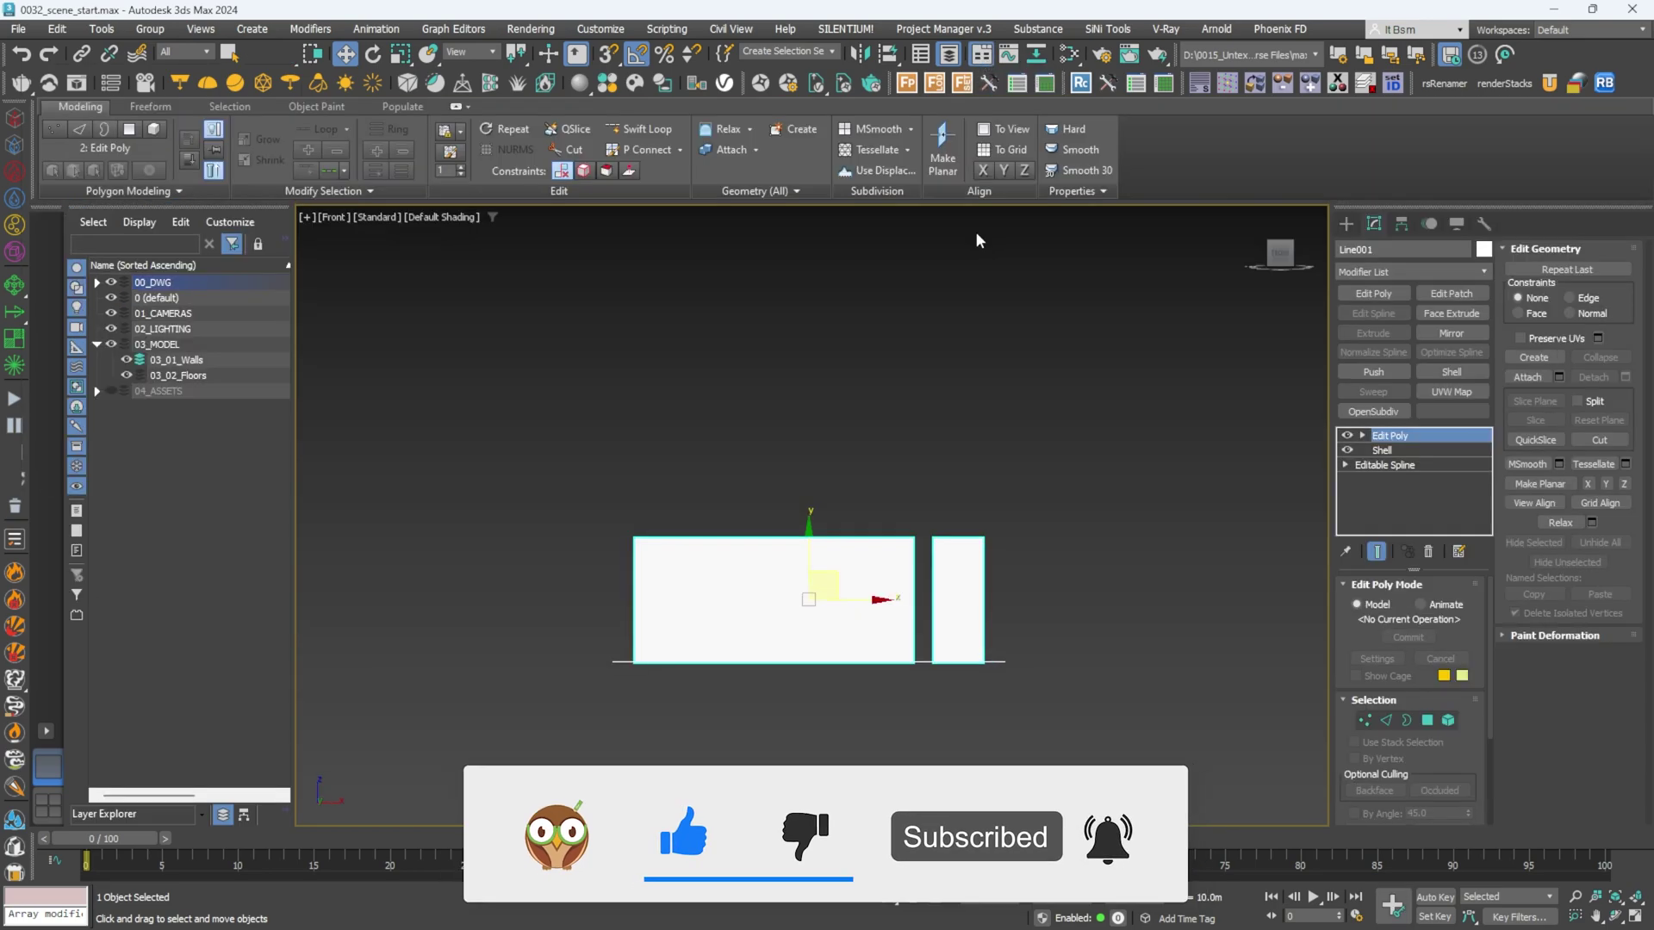
{"action": "key", "text": "ctrl+shift+q"}
{"action": "scroll", "coordinate": [993, 603], "scroll_direction": "up", "scroll_amount": 3}
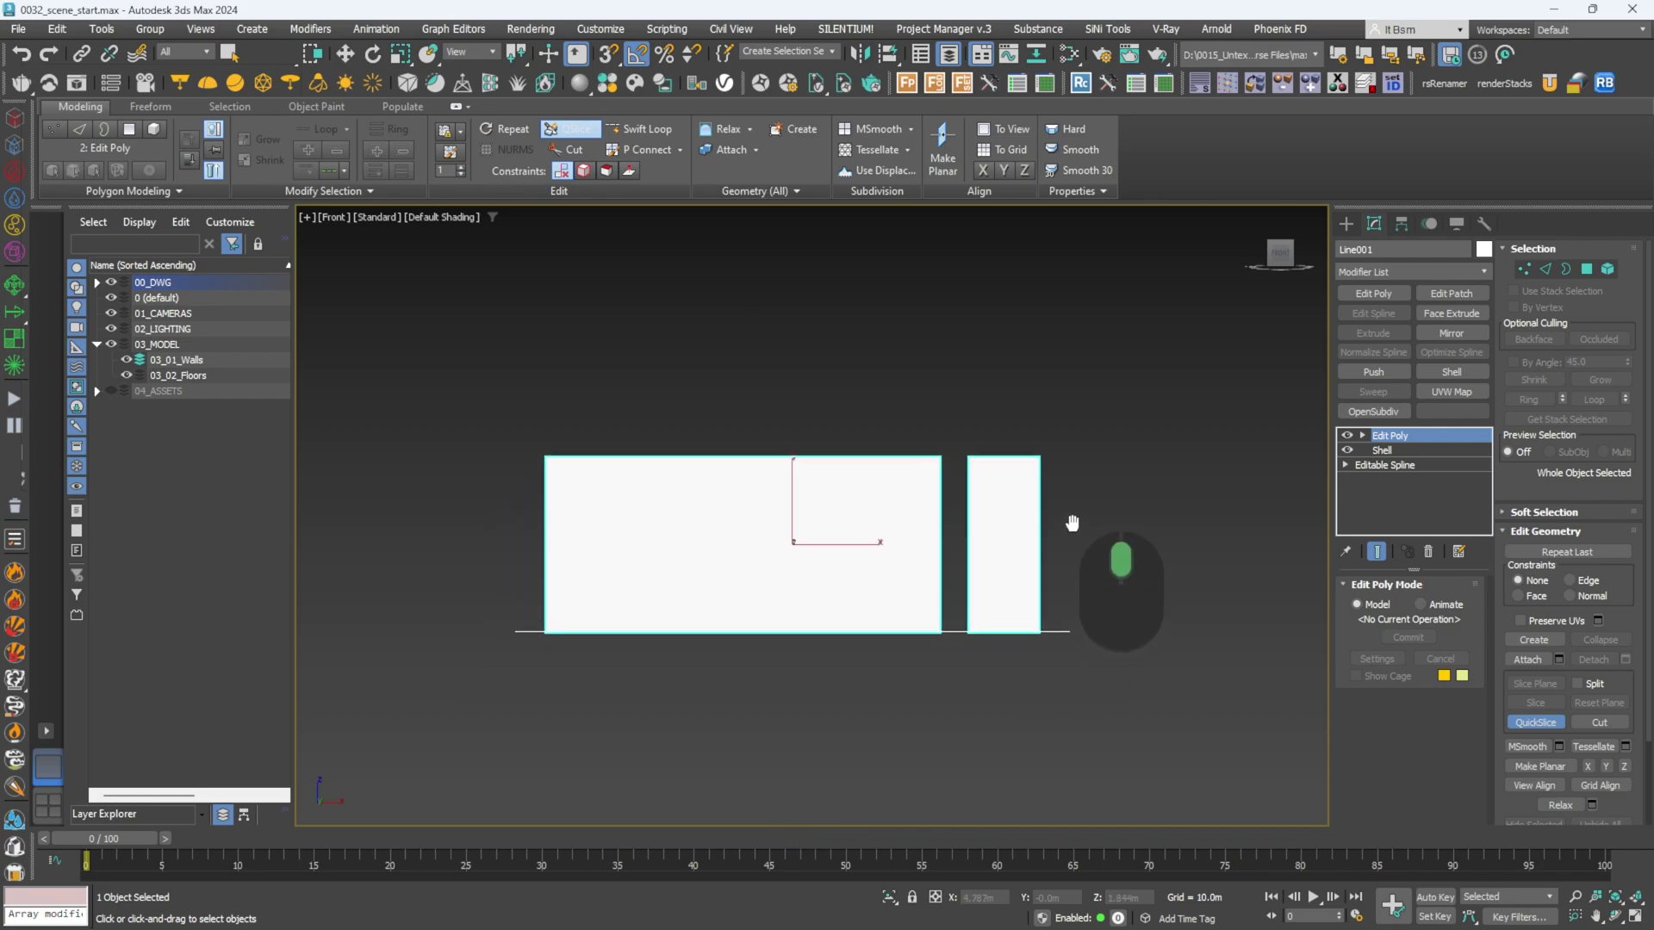
{"action": "key", "text": "F3"}
{"action": "left_click", "coordinate": [840, 599]}
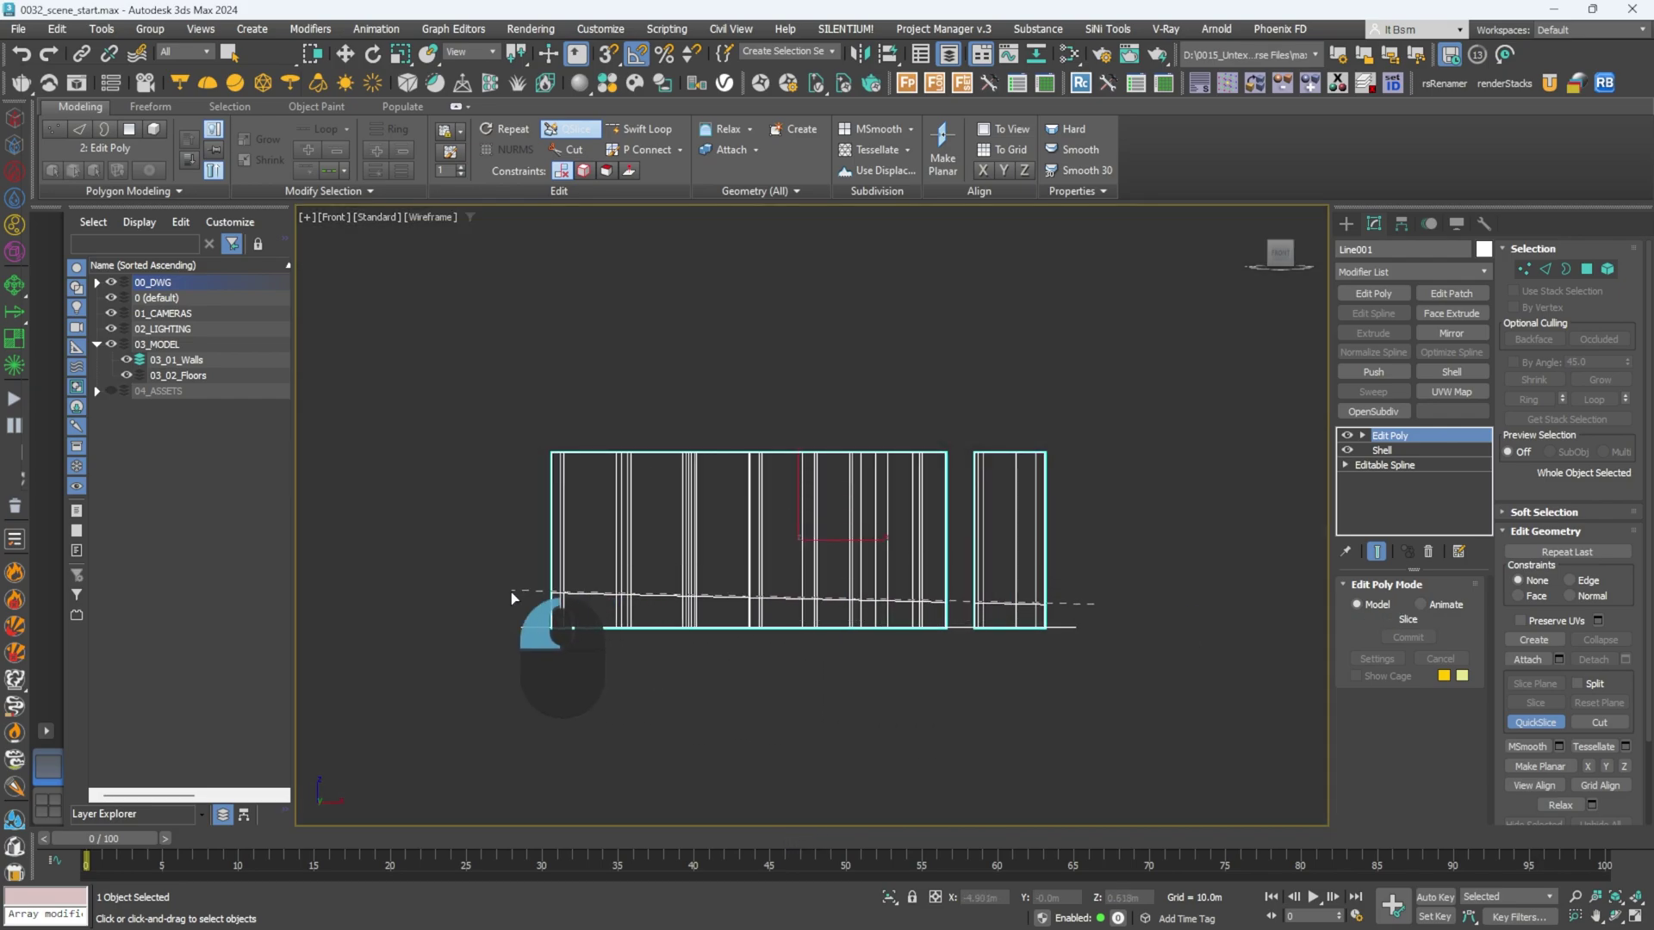
{"action": "key", "text": "1"}
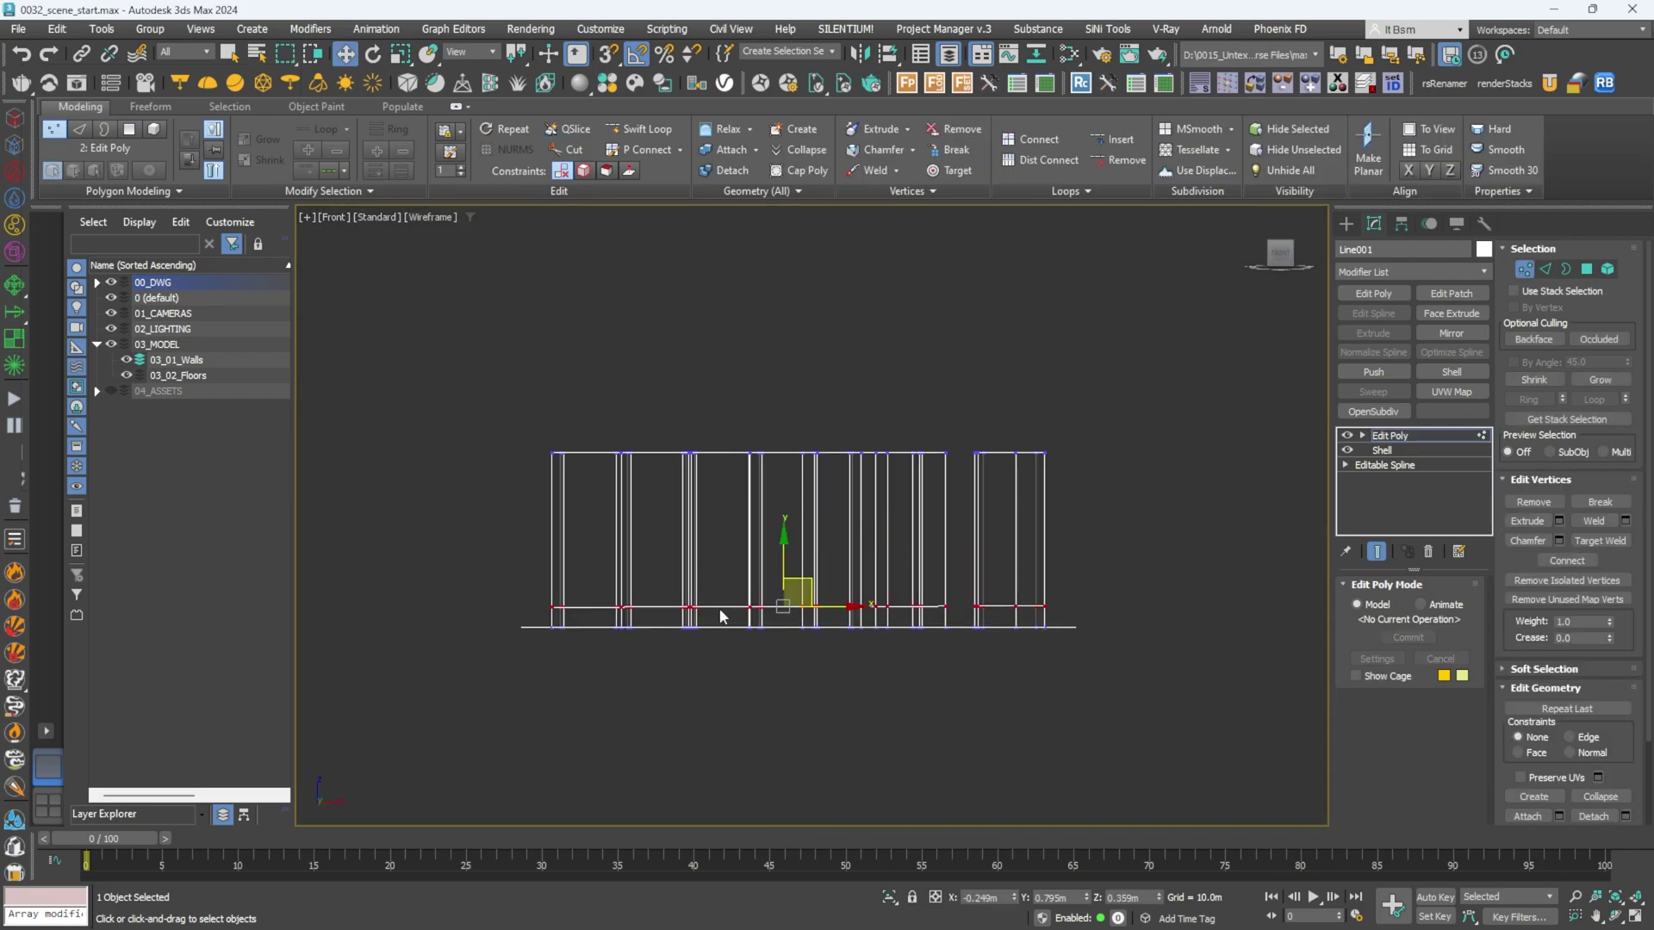
{"action": "key", "text": "e"}
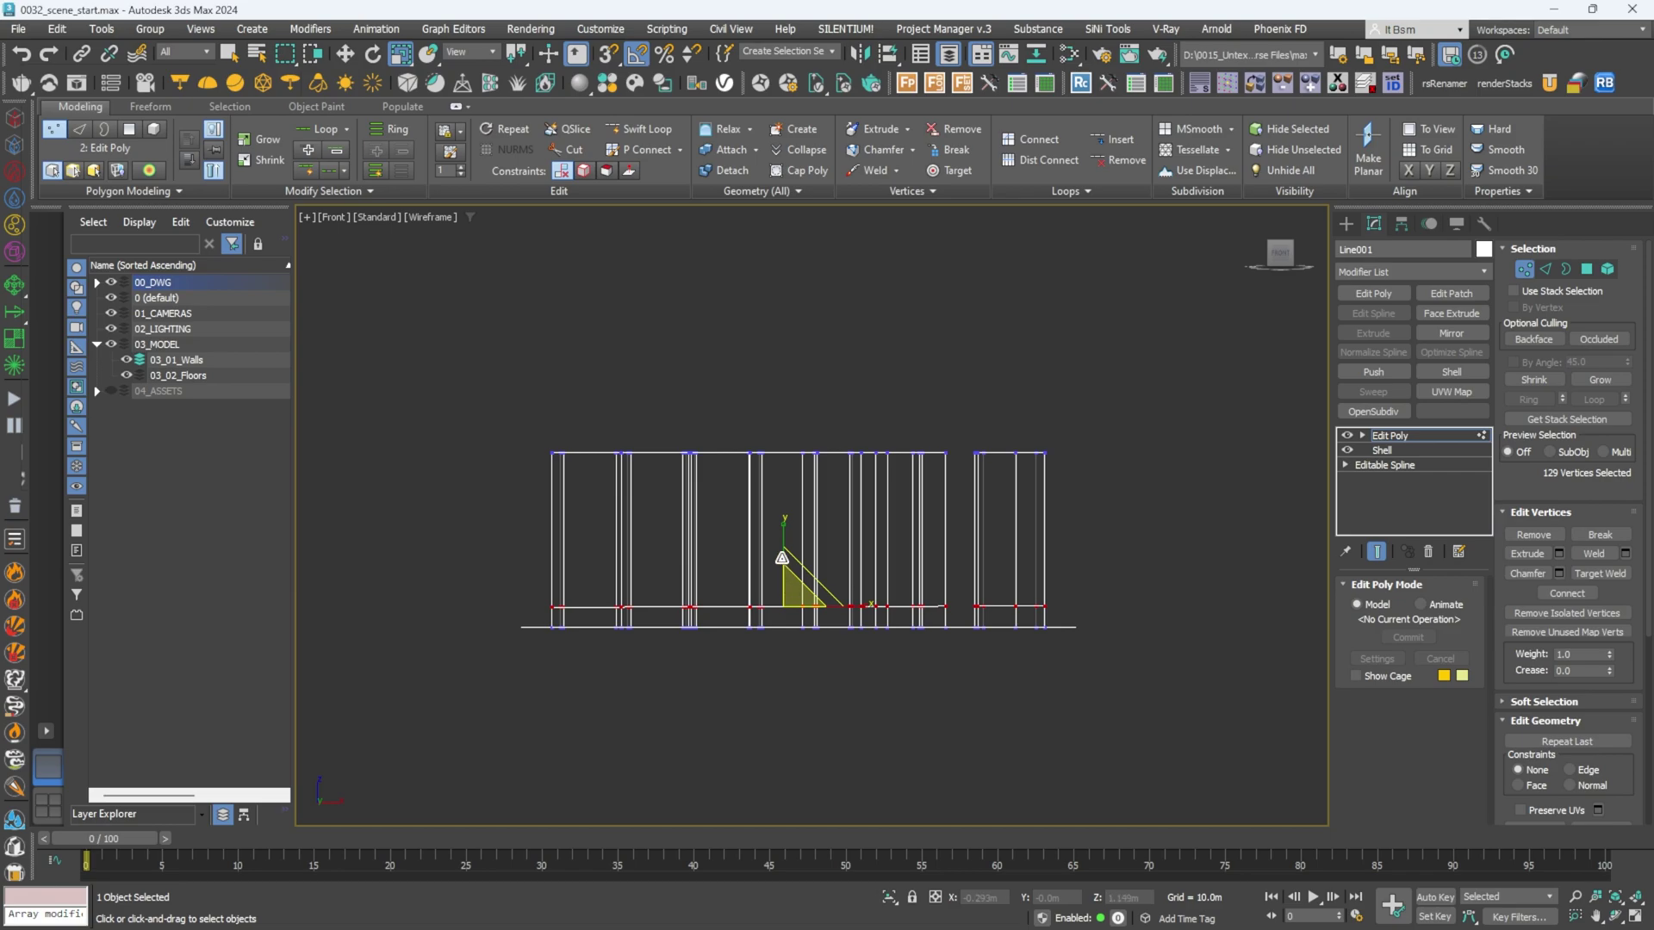
{"action": "key", "text": "1"}
{"action": "key", "text": "w"}
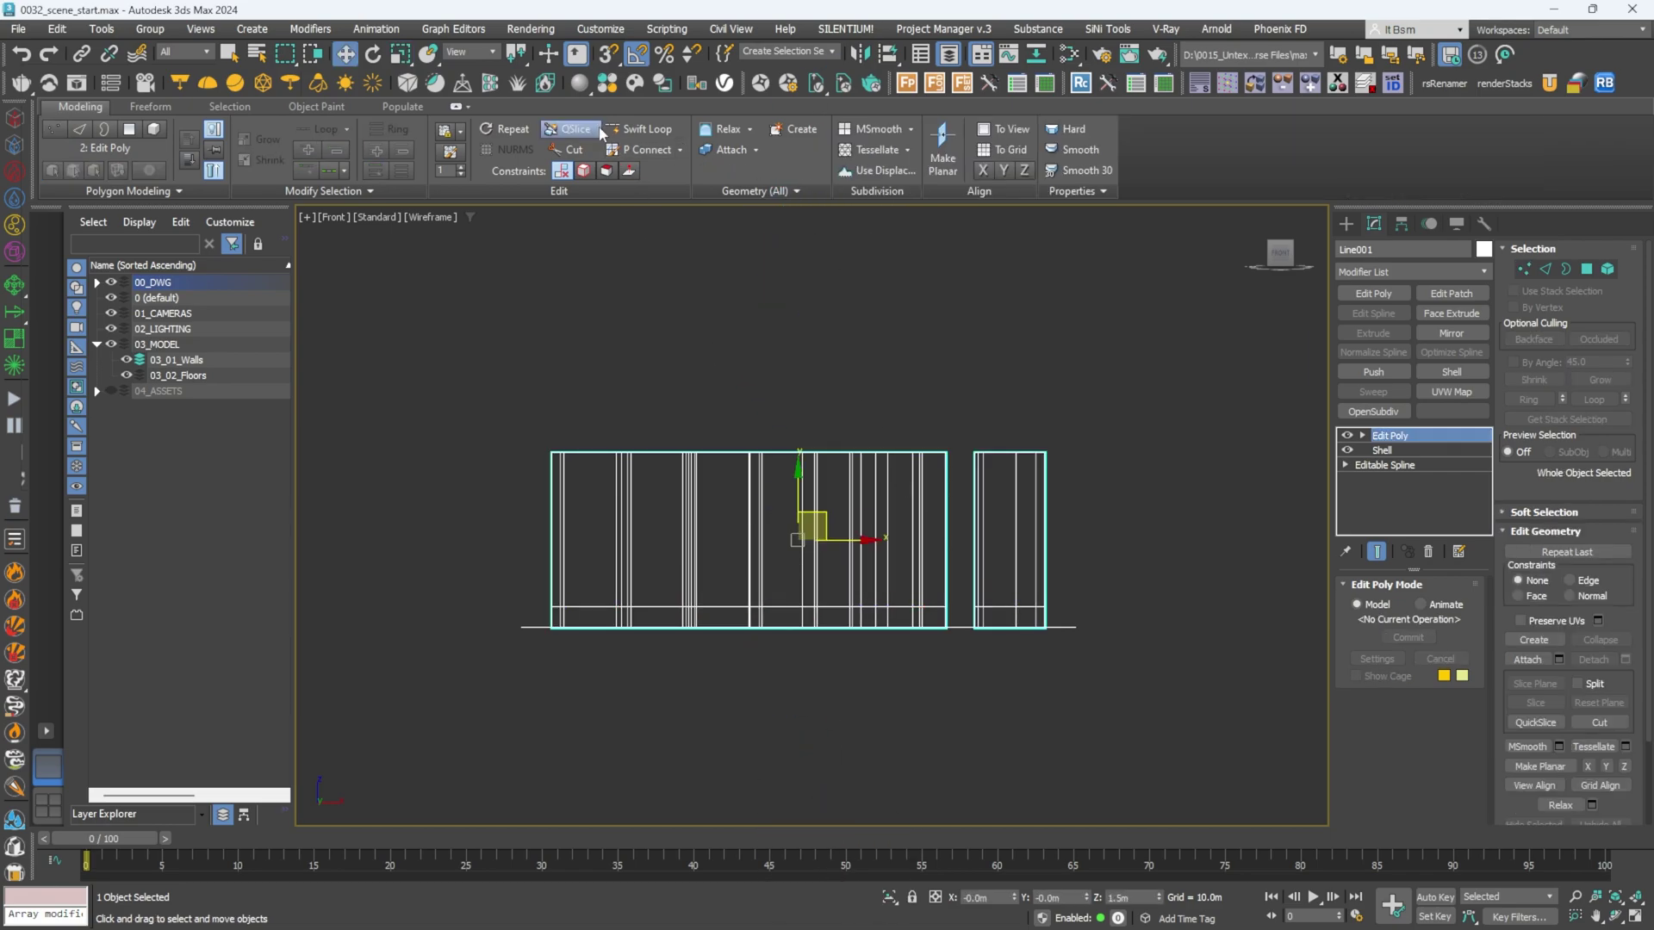
Slice a horizontal edge loop through all walls and set its vertices to Z 2.1m.
{"action": "left_click_drag", "start_coordinate": [1066, 491], "coordinate": [503, 487]}
{"action": "key", "text": "1"}
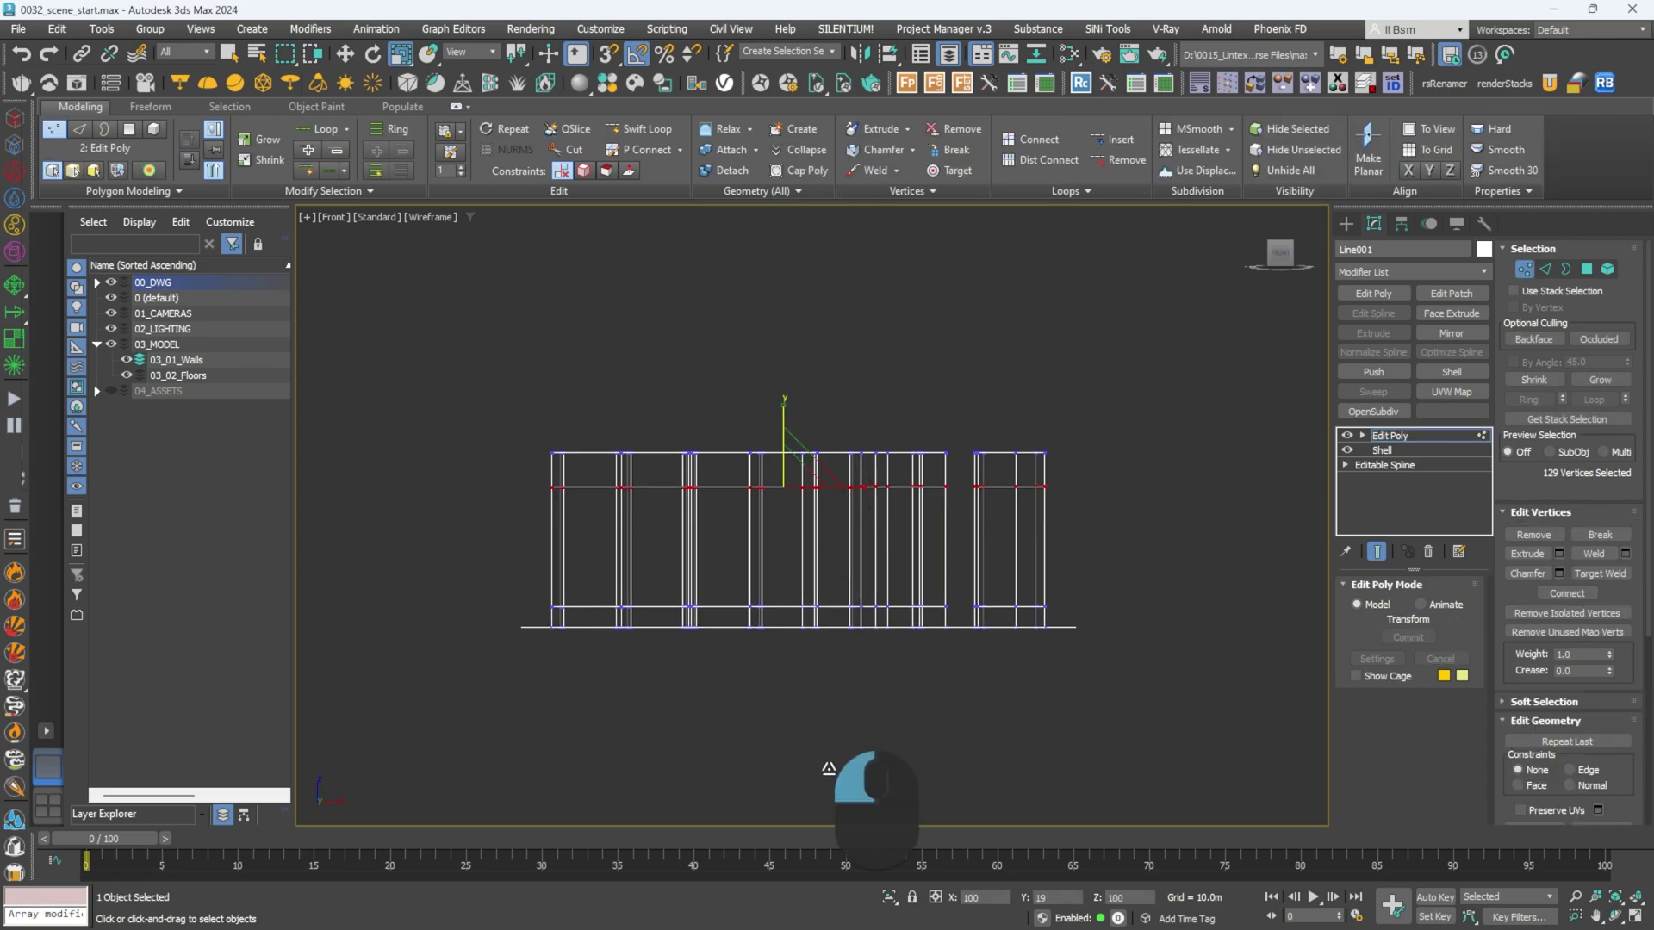
{"action": "key", "text": "w"}
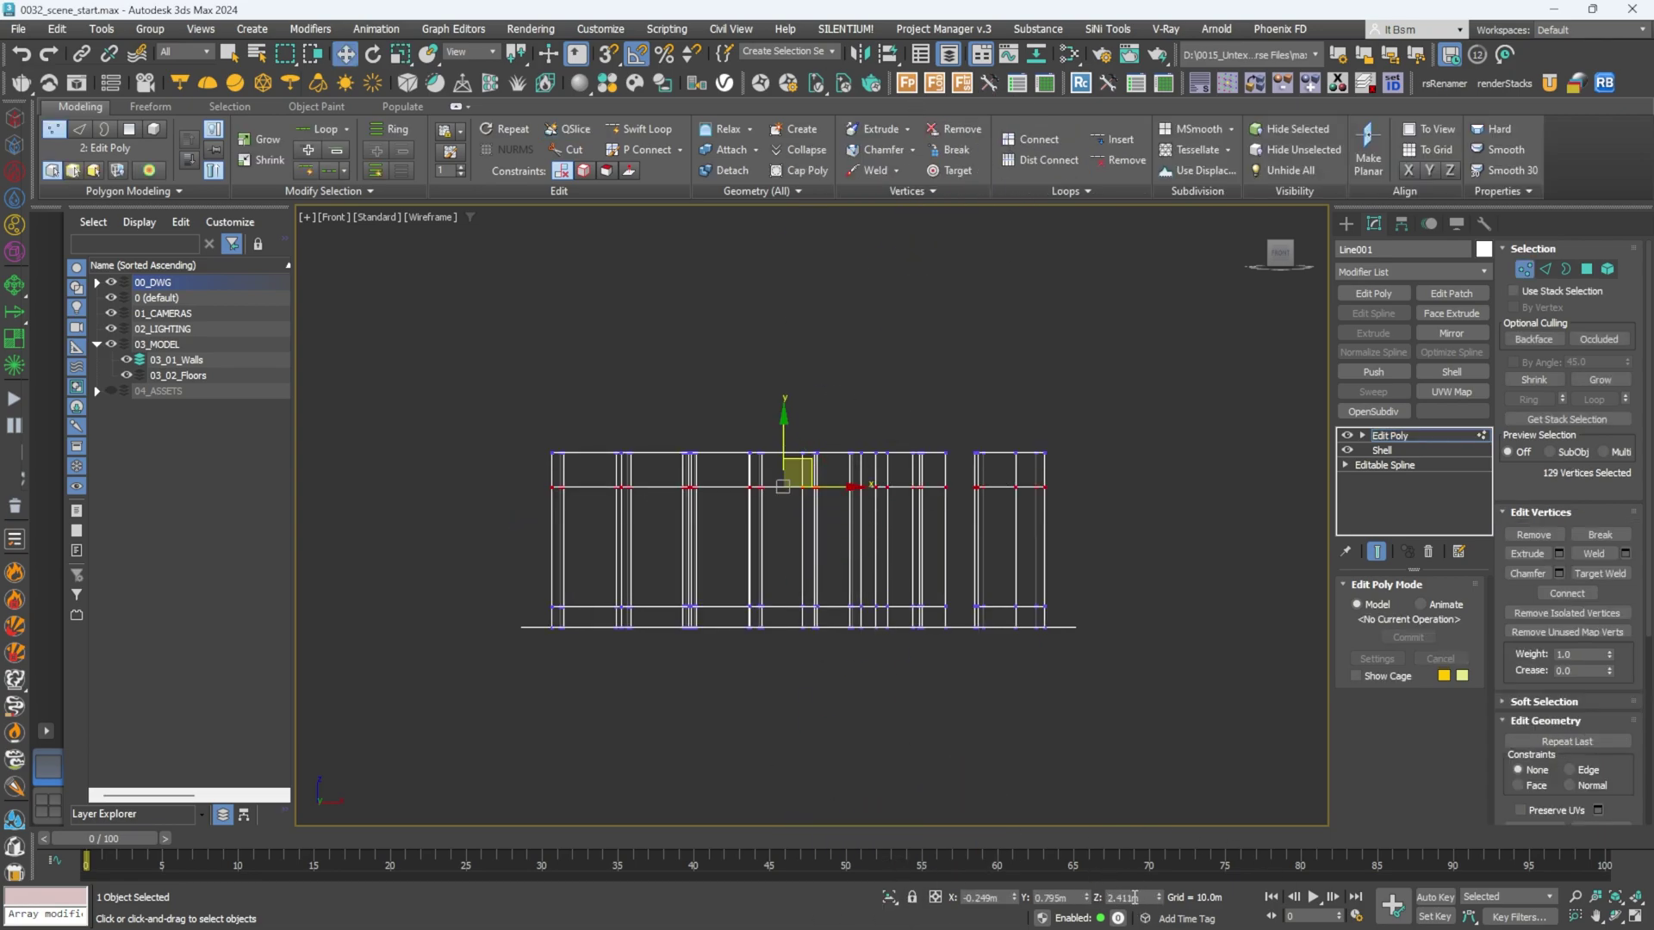
{"action": "scroll", "coordinate": [858, 487], "scroll_direction": "up", "scroll_amount": 4}
{"action": "scroll", "coordinate": [849, 521], "scroll_direction": "down", "scroll_amount": 2}
{"action": "middle_click_drag", "start_coordinate": [835, 512], "coordinate": [885, 512]}
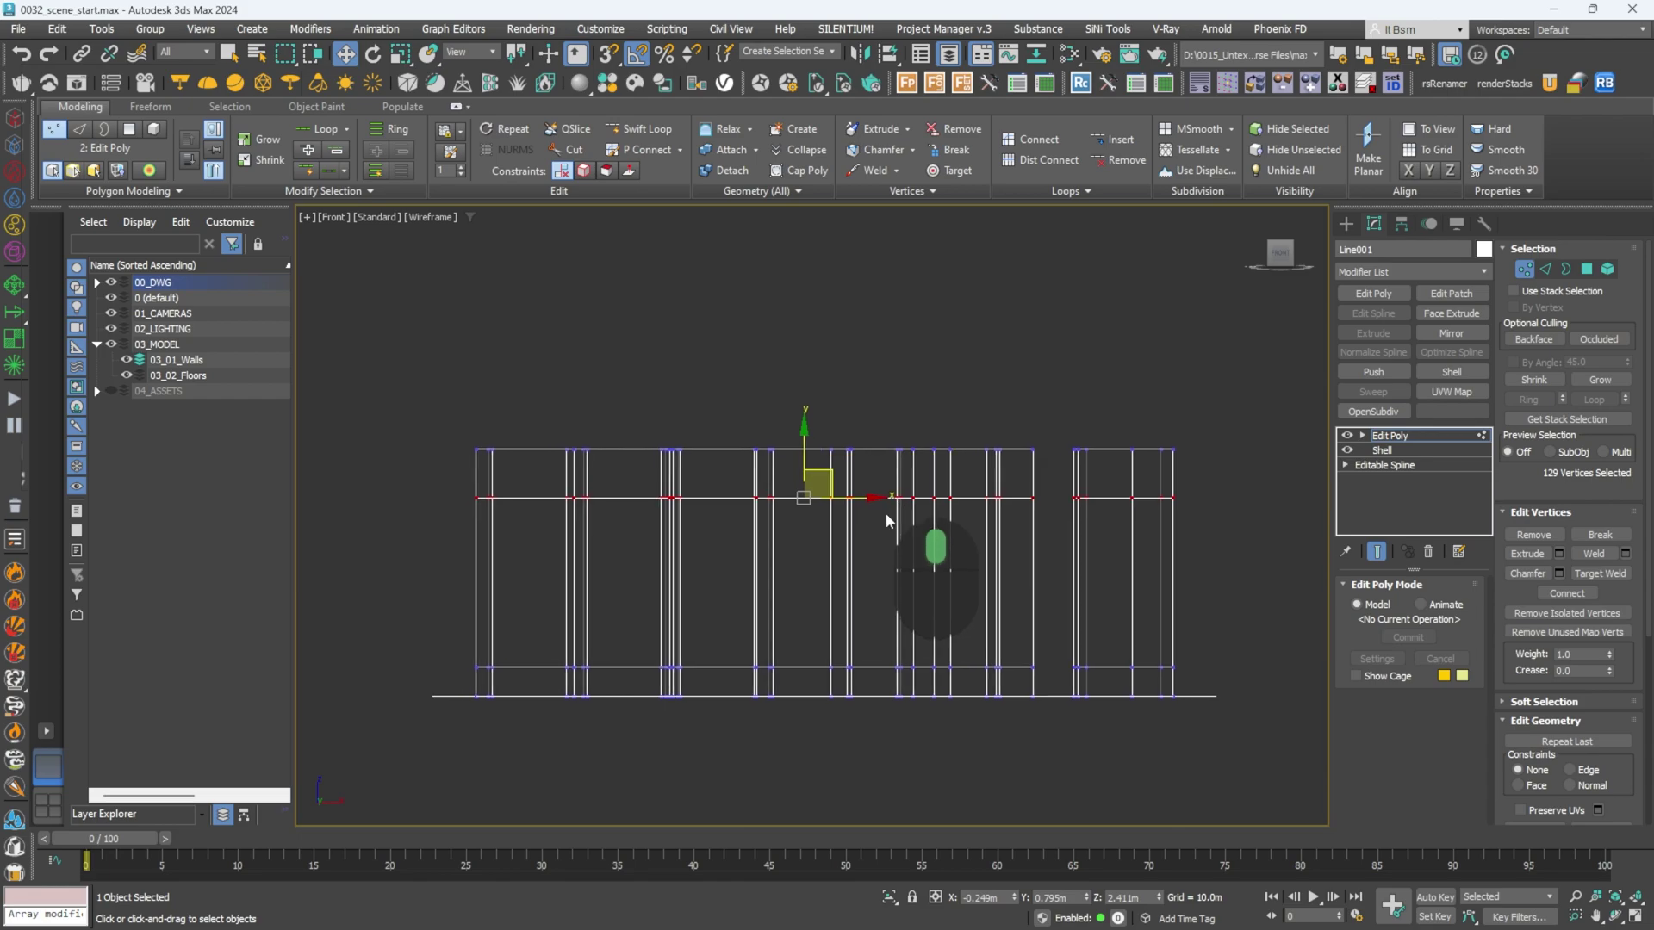
{"action": "type", "text": "2.1"}
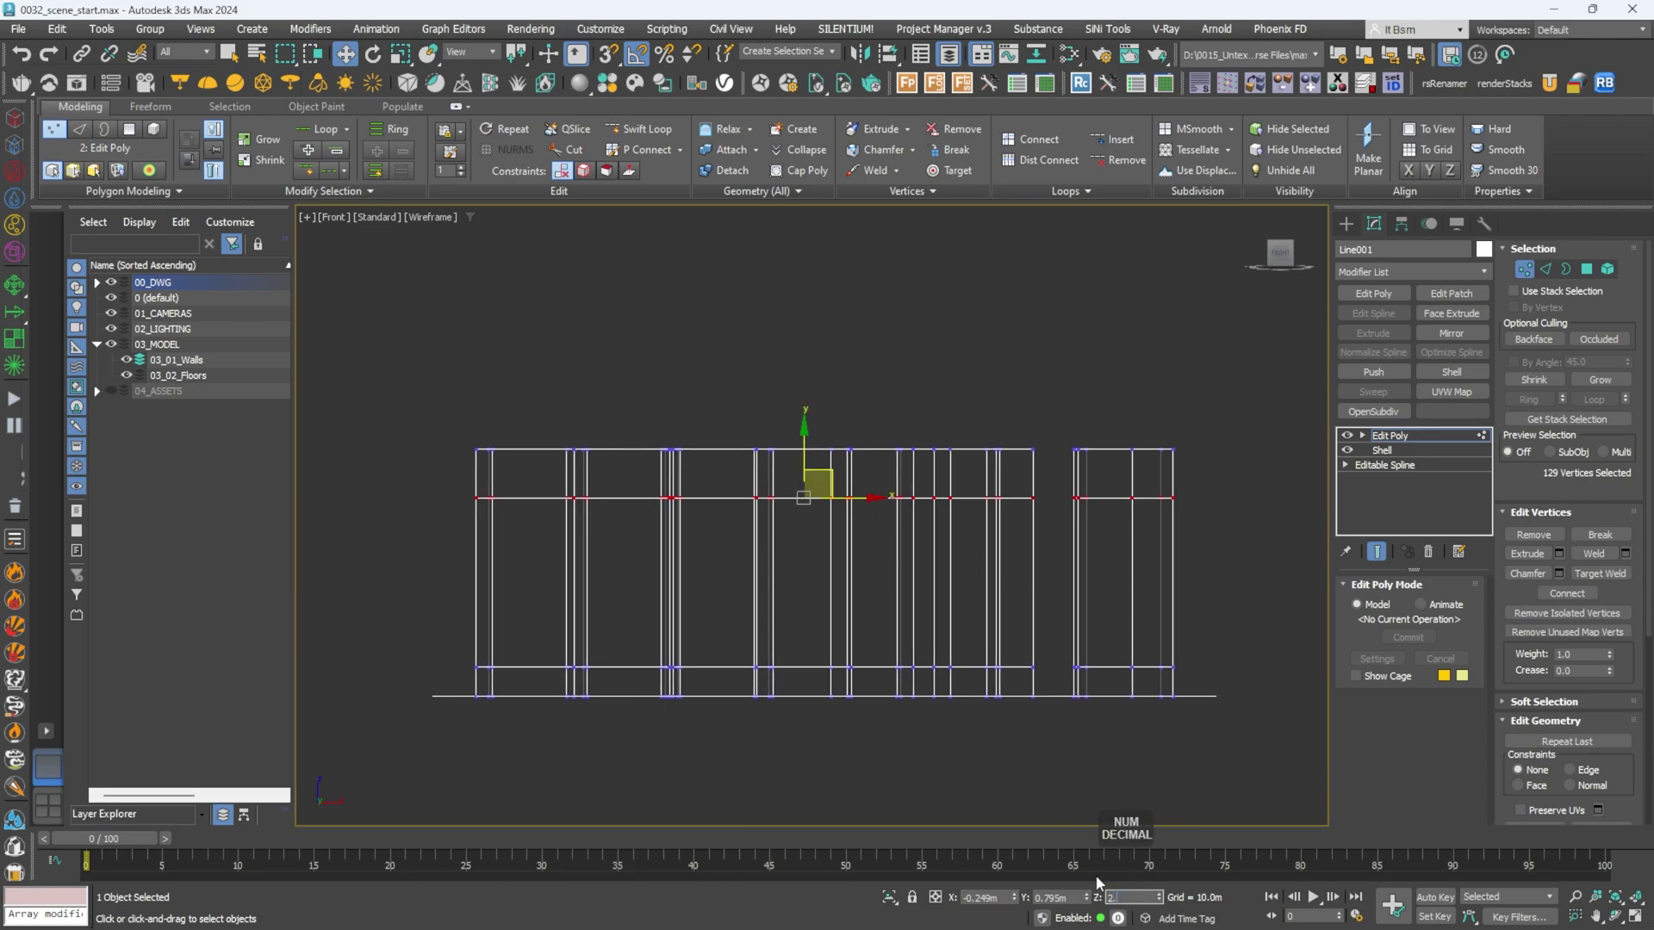
{"action": "key", "text": "Return"}
Select the lower slice vertices for the 0.45m row and view the walls shaded.
{"action": "left_click_drag", "start_coordinate": [1202, 677], "coordinate": [414, 646]}
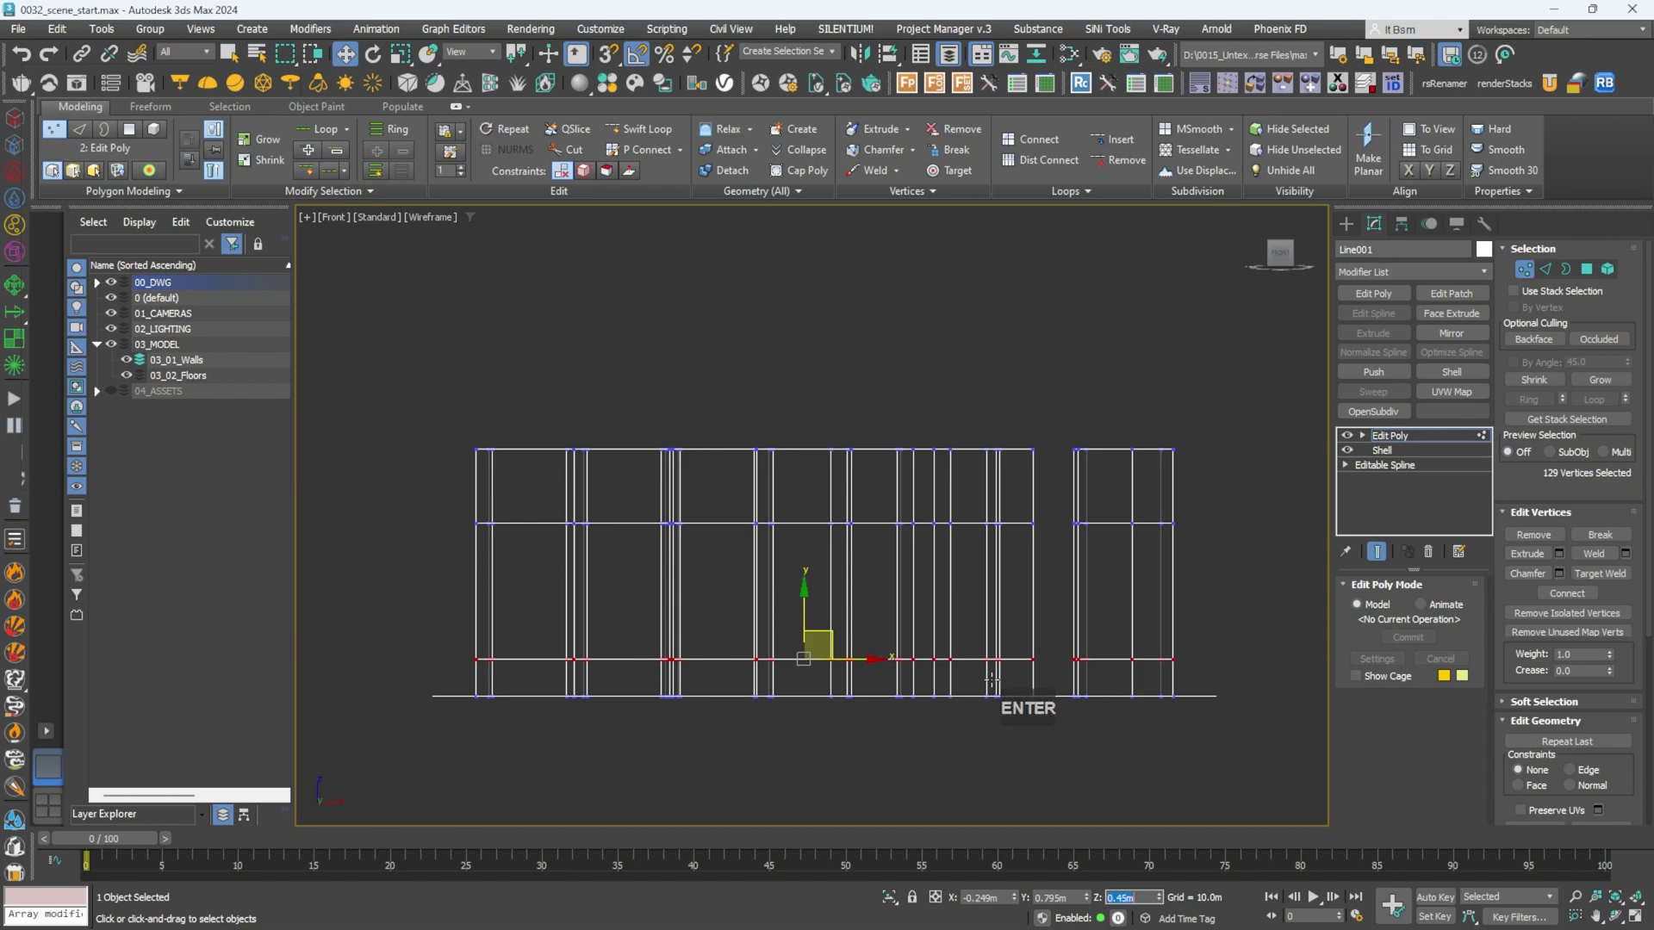
{"action": "middle_click_drag", "start_coordinate": [900, 493], "coordinate": [801, 527], "text": "alt"}
{"action": "key", "text": "F3"}
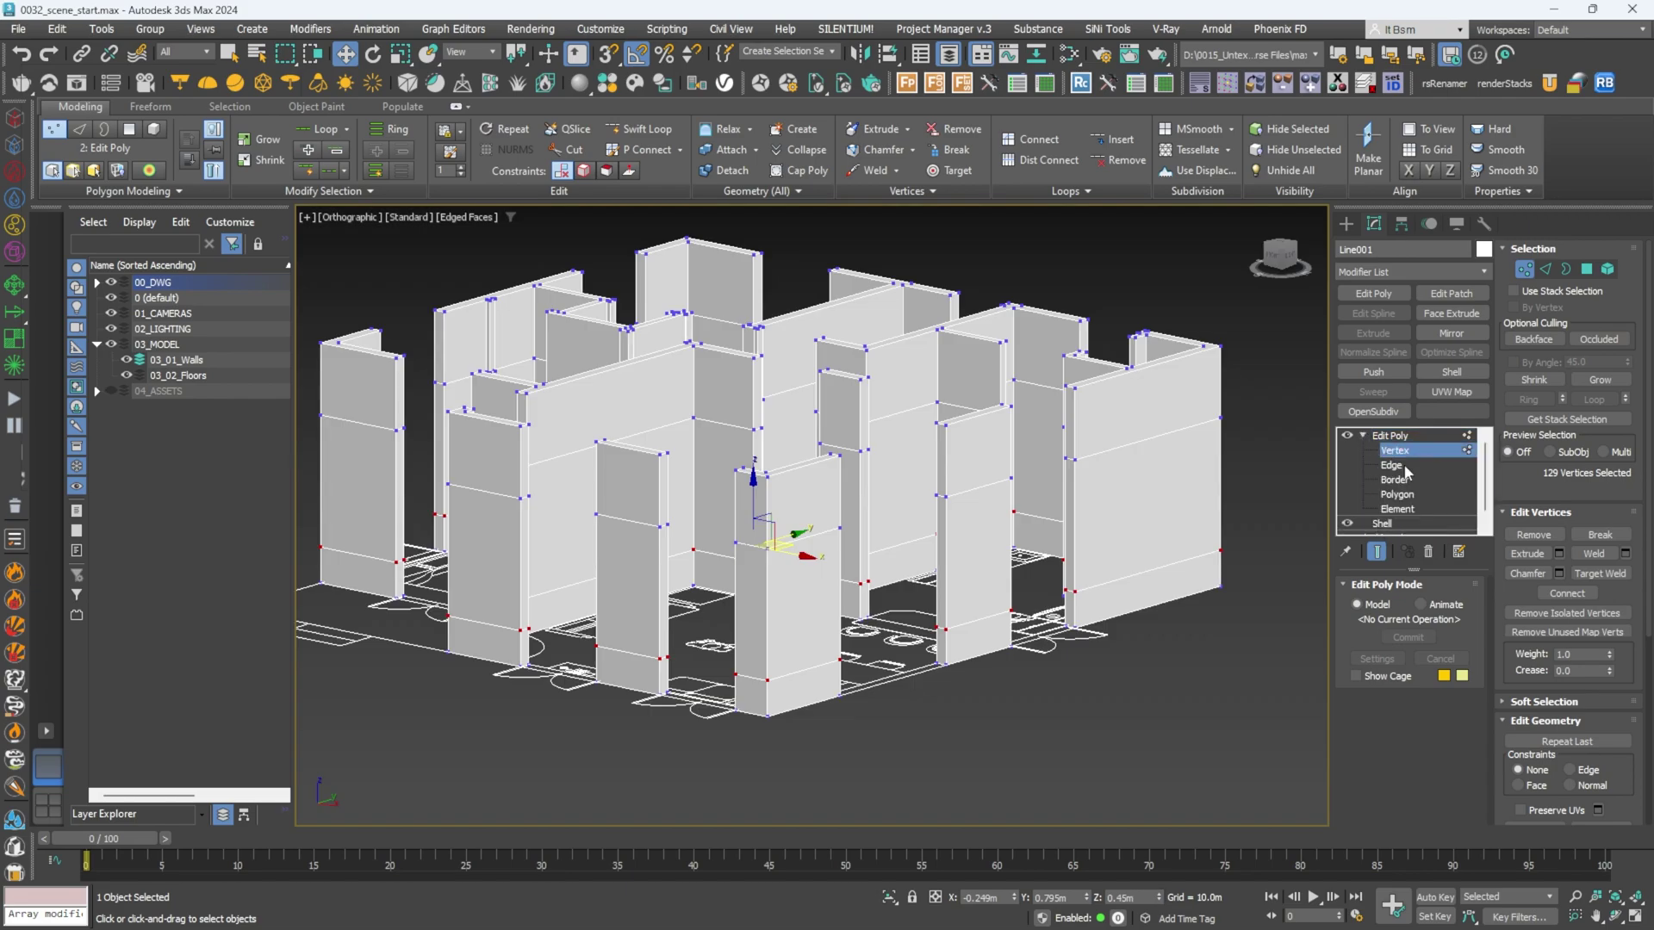
Bridge the facing wall-end polygons across the first wall gap.
{"action": "key", "text": "4"}
{"action": "middle_click_drag", "start_coordinate": [1020, 491], "coordinate": [978, 720], "text": "alt"}
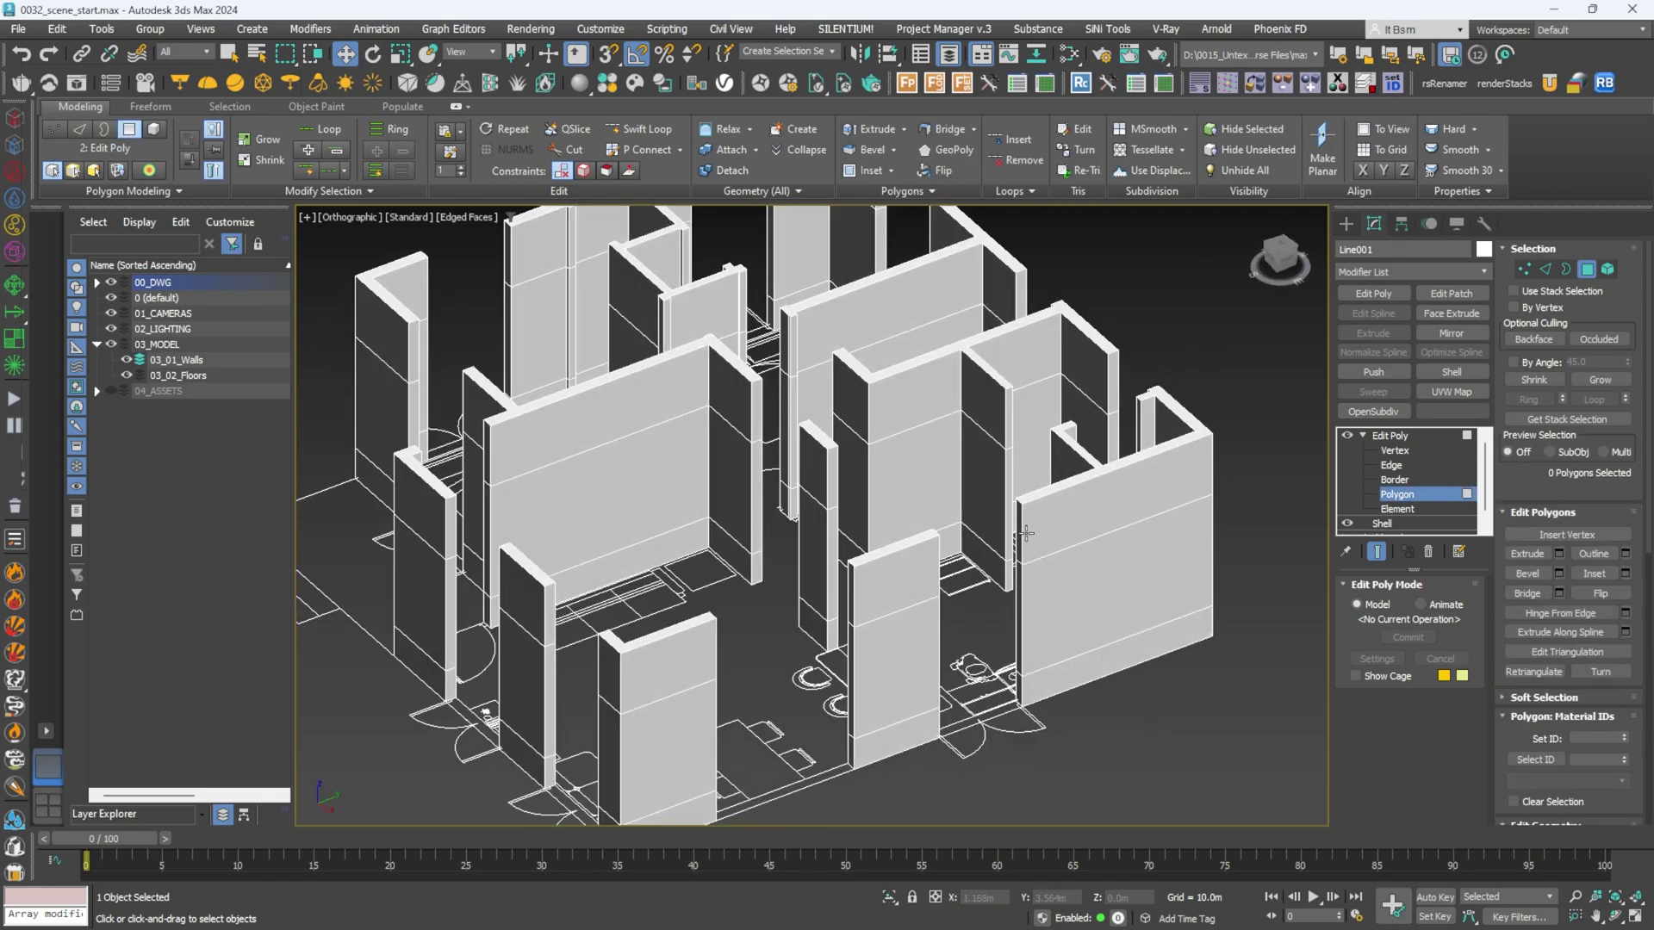
{"action": "middle_click_drag", "start_coordinate": [1019, 531], "coordinate": [1584, 664], "text": "alt"}
{"action": "scroll", "coordinate": [974, 569], "scroll_direction": "up", "scroll_amount": 5}
{"action": "left_click", "coordinate": [927, 492], "text": "ctrl"}
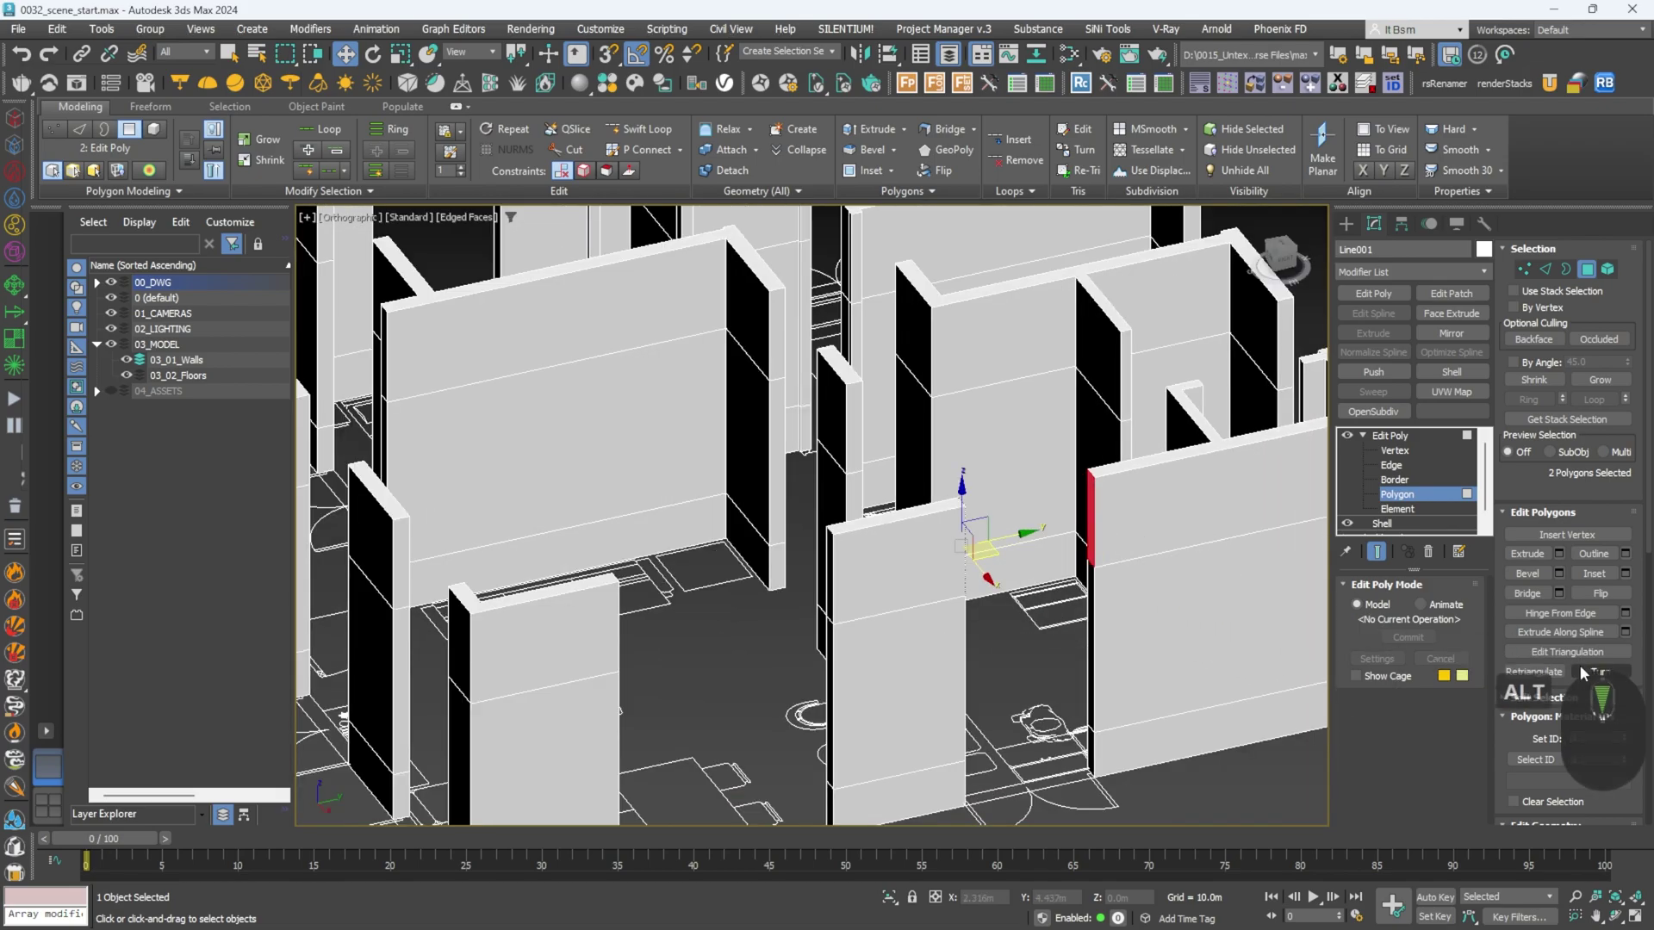
{"action": "left_click", "coordinate": [1527, 593]}
Select and bridge the matching wall-end faces at the next opening.
{"action": "middle_click_drag", "start_coordinate": [999, 517], "coordinate": [1037, 446], "text": "alt"}
{"action": "left_click", "coordinate": [1012, 413]}
{"action": "left_click", "coordinate": [938, 314], "text": "ctrl"}
{"action": "left_click", "coordinate": [1527, 594]}
{"action": "left_click", "coordinate": [659, 431]}
{"action": "middle_click_drag", "start_coordinate": [669, 447], "coordinate": [788, 455], "text": "alt"}
{"action": "key", "text": "q"}
{"action": "left_click", "coordinate": [788, 454], "text": "ctrl"}
{"action": "scroll", "coordinate": [787, 454], "scroll_direction": "up", "scroll_amount": 5}
{"action": "key", "text": "w"}
{"action": "middle_click_drag", "start_coordinate": [784, 349], "coordinate": [801, 430], "text": "alt"}
Bridge the wall ends at the remaining openings, leaving door and window gaps.
{"action": "left_click", "coordinate": [1527, 593]}
{"action": "left_click", "coordinate": [663, 591]}
{"action": "middle_click_drag", "start_coordinate": [664, 603], "coordinate": [535, 649], "text": "alt"}
{"action": "left_click", "coordinate": [462, 560], "text": "ctrl"}
{"action": "left_click", "coordinate": [1527, 593]}
{"action": "scroll", "coordinate": [538, 480], "scroll_direction": "up", "scroll_amount": 4}
{"action": "middle_click_drag", "start_coordinate": [539, 480], "coordinate": [791, 521], "text": "alt"}
{"action": "scroll", "coordinate": [754, 445], "scroll_direction": "down", "scroll_amount": 5}
{"action": "left_click", "coordinate": [758, 483]}
{"action": "scroll", "coordinate": [790, 520], "scroll_direction": "down", "scroll_amount": 5}
Leave Polygon level, deselect the walls and orbit to inspect the bridged walls.
{"action": "key", "text": "4"}
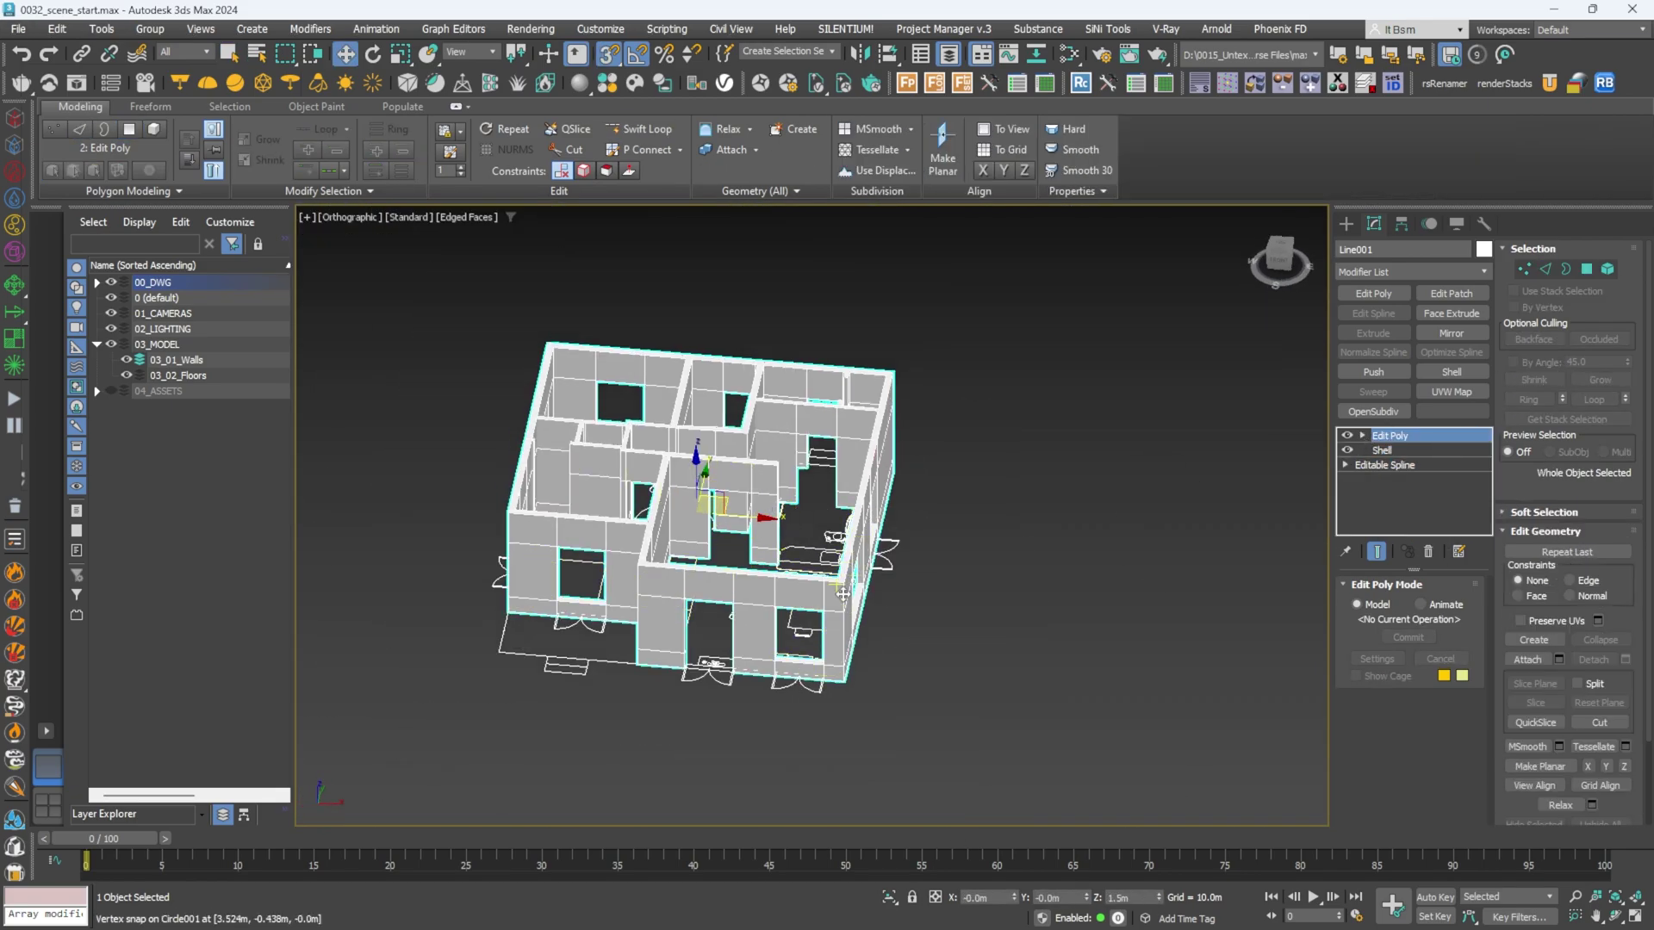
{"action": "left_click", "coordinate": [880, 576]}
{"action": "middle_click_drag", "start_coordinate": [775, 607], "coordinate": [720, 504], "text": "alt"}
{"action": "scroll", "coordinate": [817, 576], "scroll_direction": "up", "scroll_amount": 5}
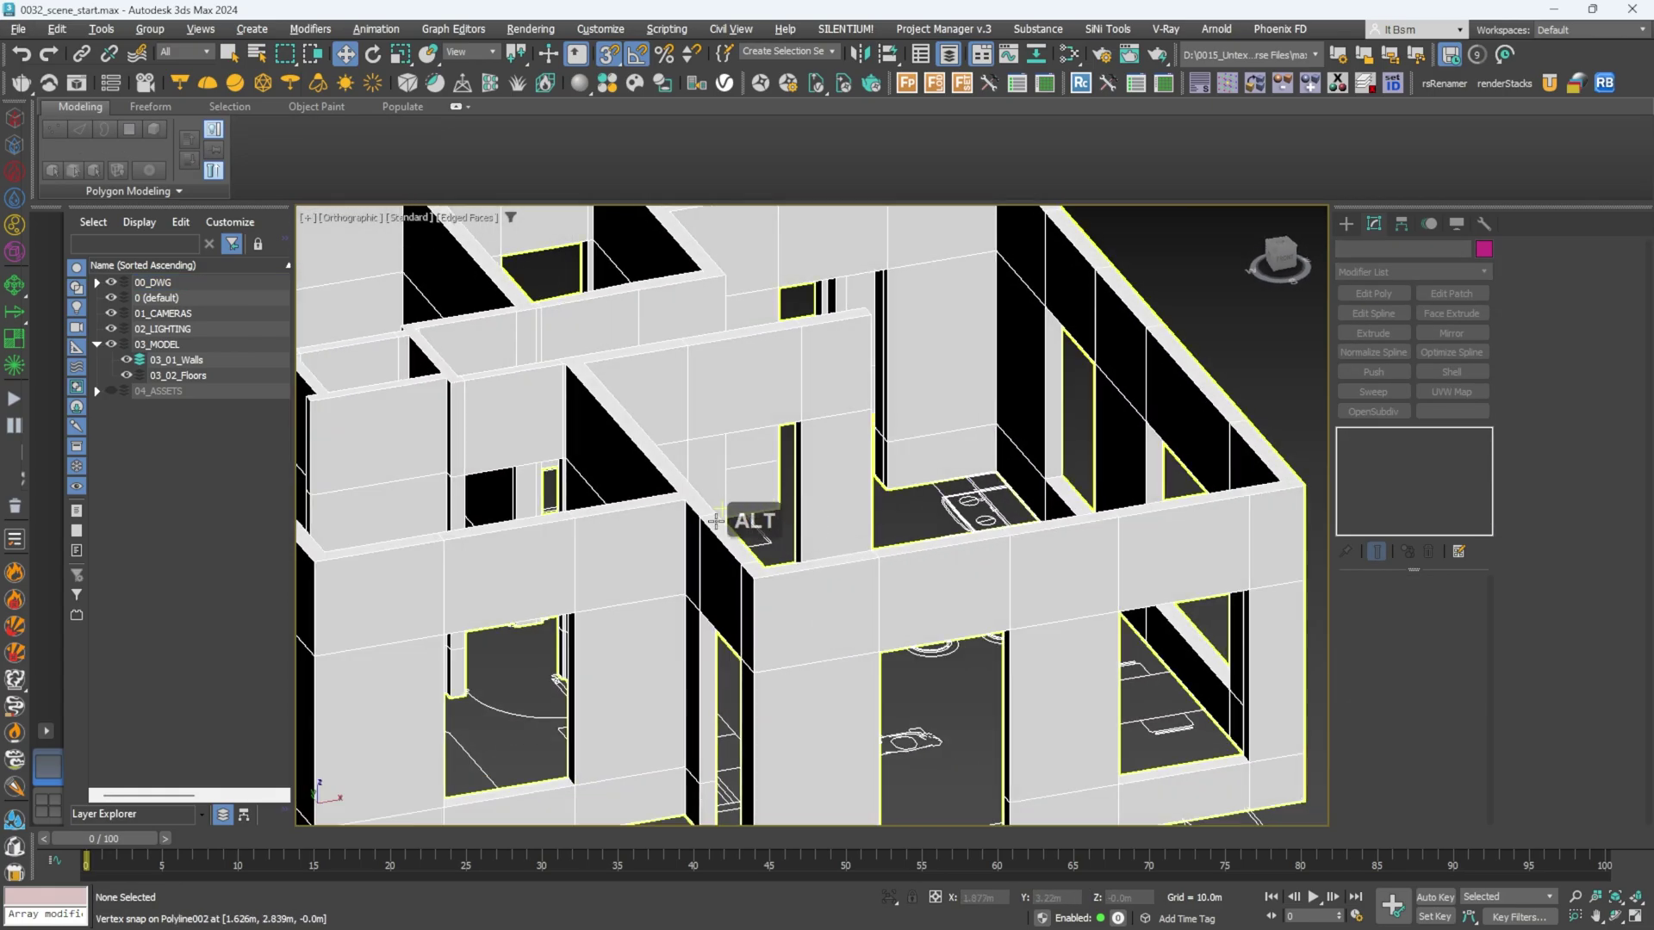
{"action": "scroll", "coordinate": [719, 504], "scroll_direction": "down", "scroll_amount": 6}
{"action": "middle_click_drag", "start_coordinate": [913, 502], "coordinate": [845, 629], "text": "alt"}
{"action": "scroll", "coordinate": [819, 567], "scroll_direction": "up", "scroll_amount": 5}
{"action": "scroll", "coordinate": [818, 567], "scroll_direction": "down", "scroll_amount": 4}
{"action": "scroll", "coordinate": [823, 558], "scroll_direction": "up", "scroll_amount": 2}
In Top view, start a new Line spline for the bedroom floor.
{"action": "key", "text": "t"}
{"action": "left_click", "coordinate": [1347, 224]}
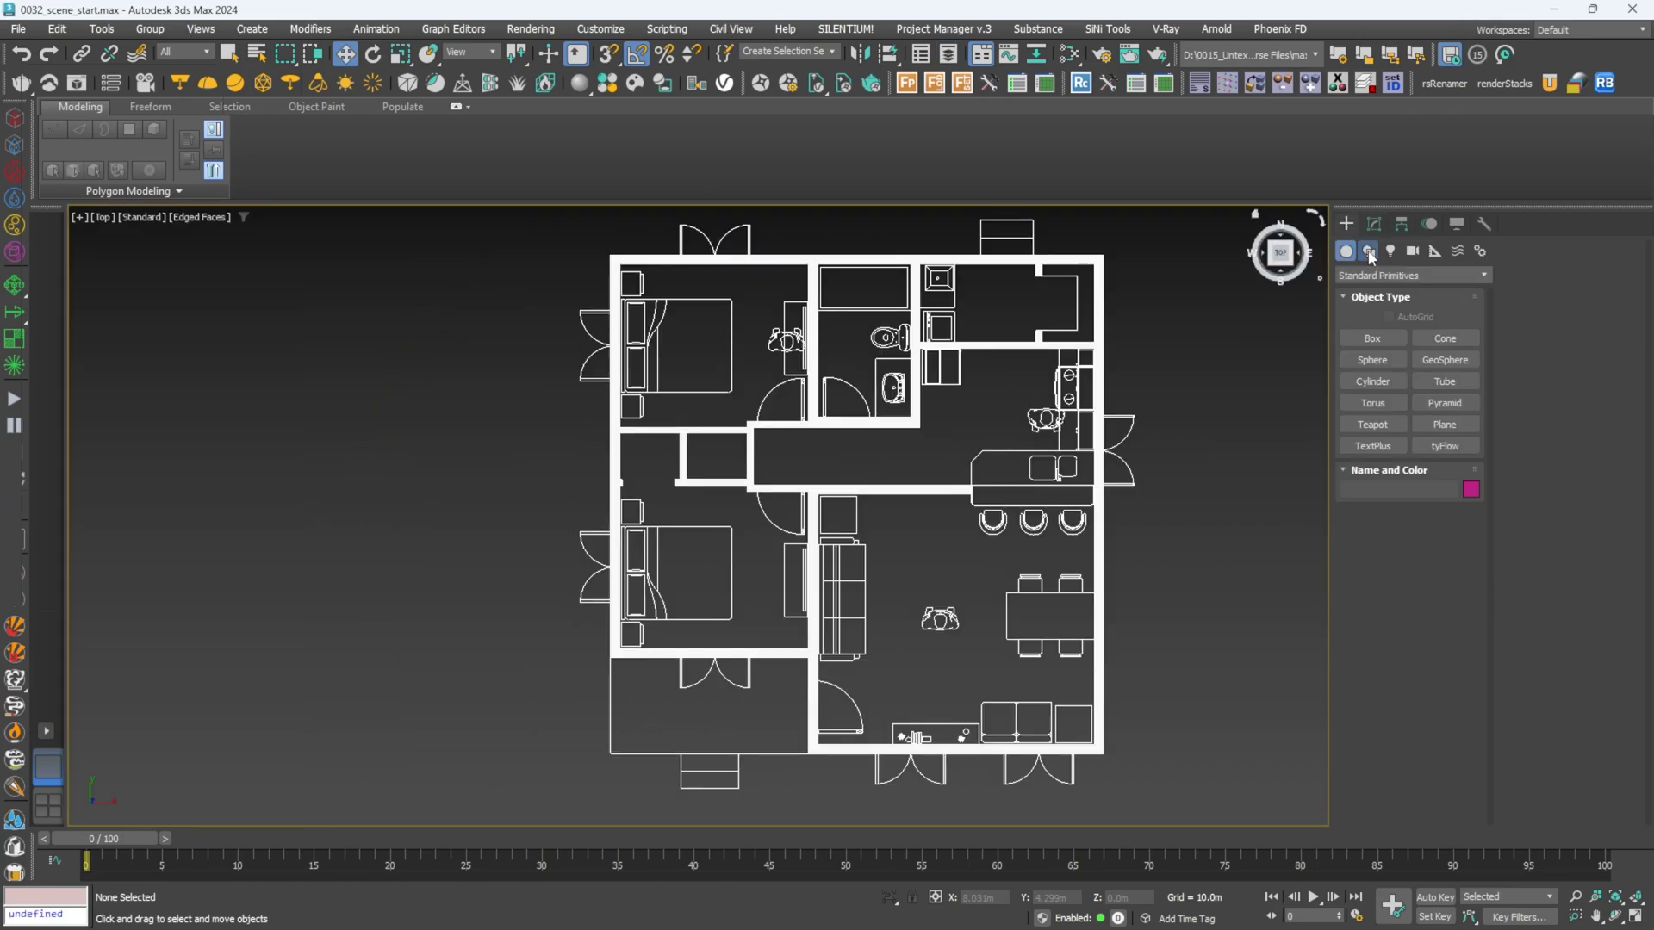
{"action": "left_click", "coordinate": [1369, 251]}
{"action": "left_click", "coordinate": [1384, 359]}
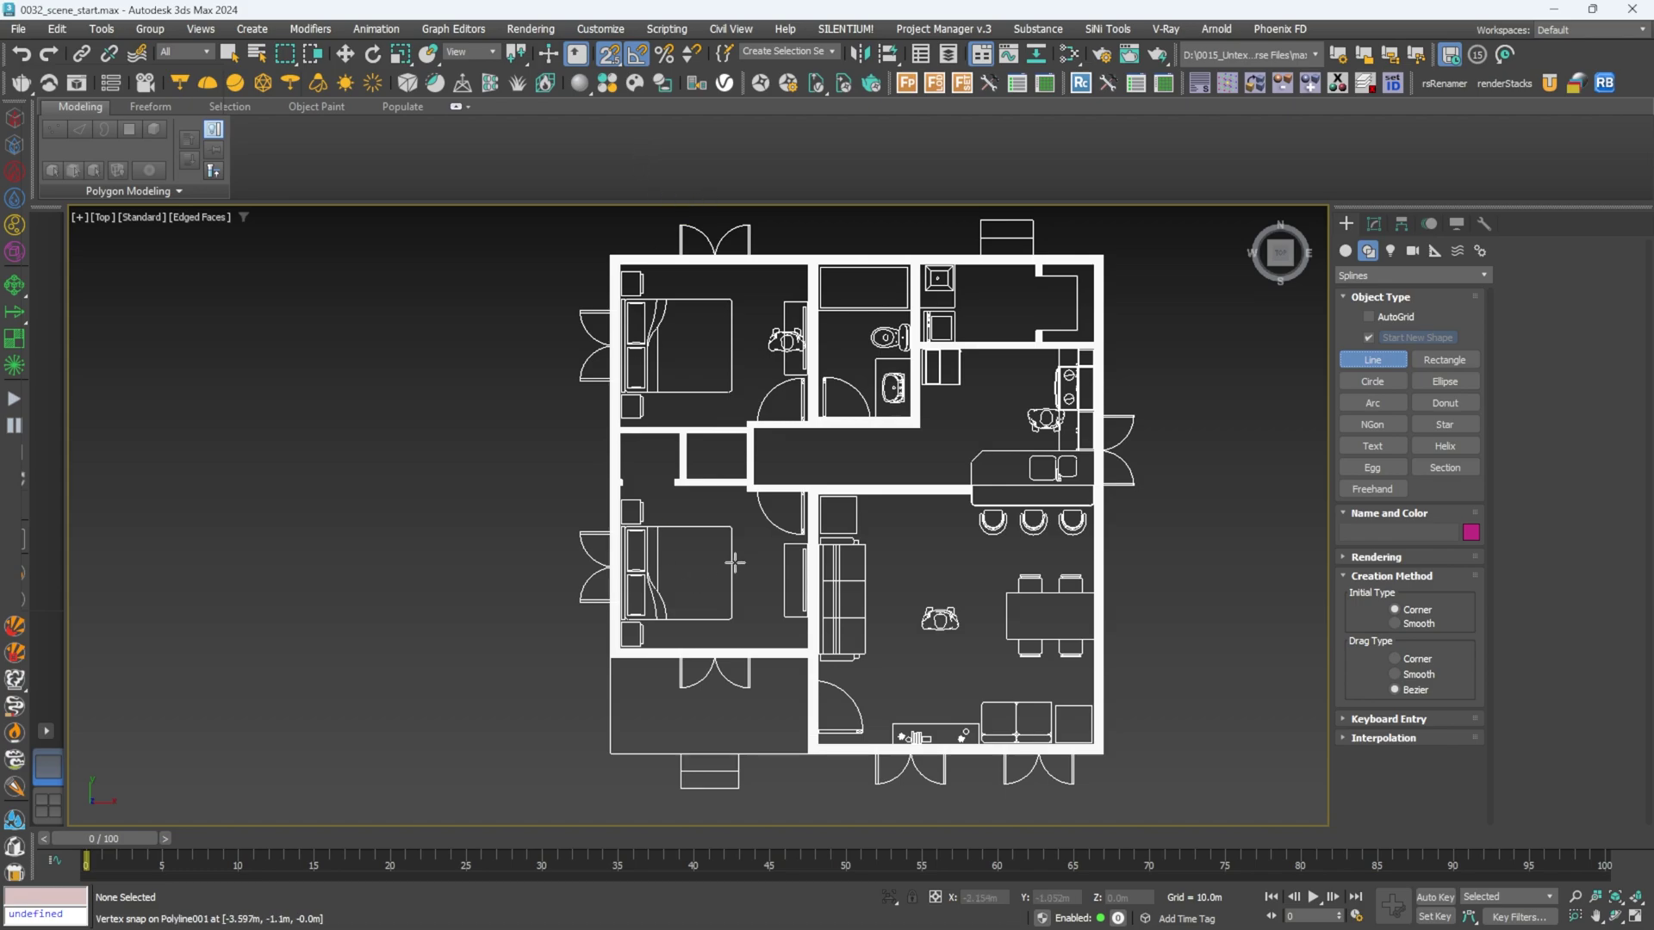
{"action": "scroll", "coordinate": [689, 483], "scroll_direction": "up", "scroll_amount": 5}
{"action": "middle_click_drag", "start_coordinate": [820, 572], "coordinate": [859, 483], "text": "alt"}
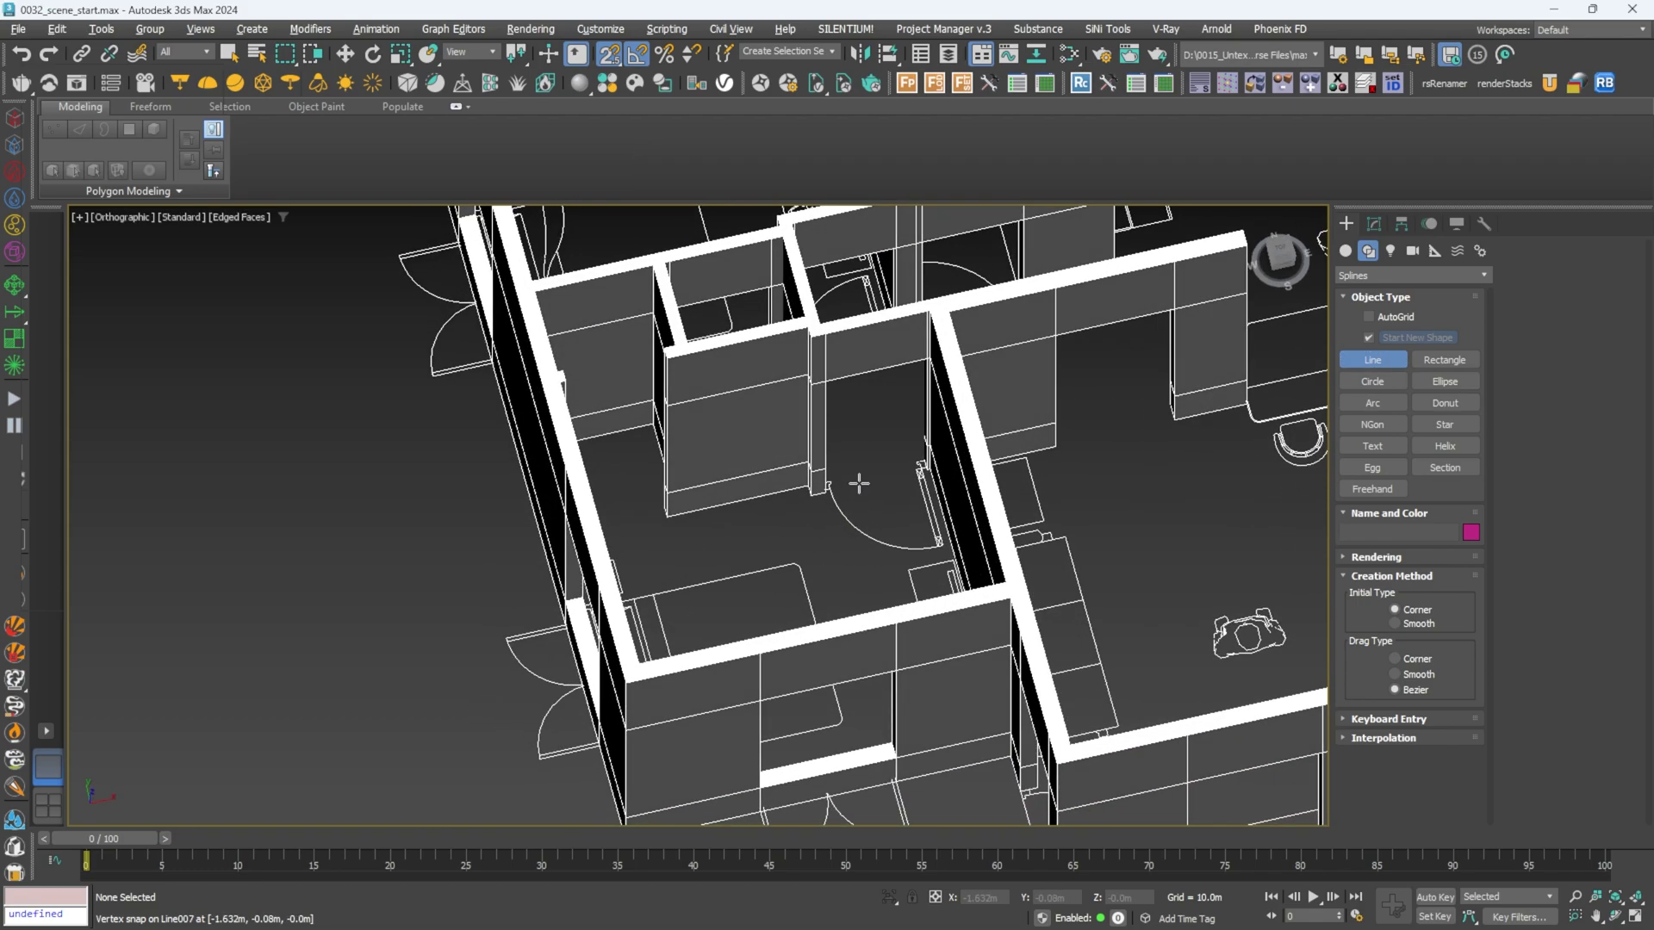
{"action": "key", "text": "t"}
{"action": "key", "text": "z"}
{"action": "scroll", "coordinate": [779, 528], "scroll_direction": "up", "scroll_amount": 4}
Trace the light-green bedroom floor outline and close the spline.
{"action": "left_click", "coordinate": [930, 459]}
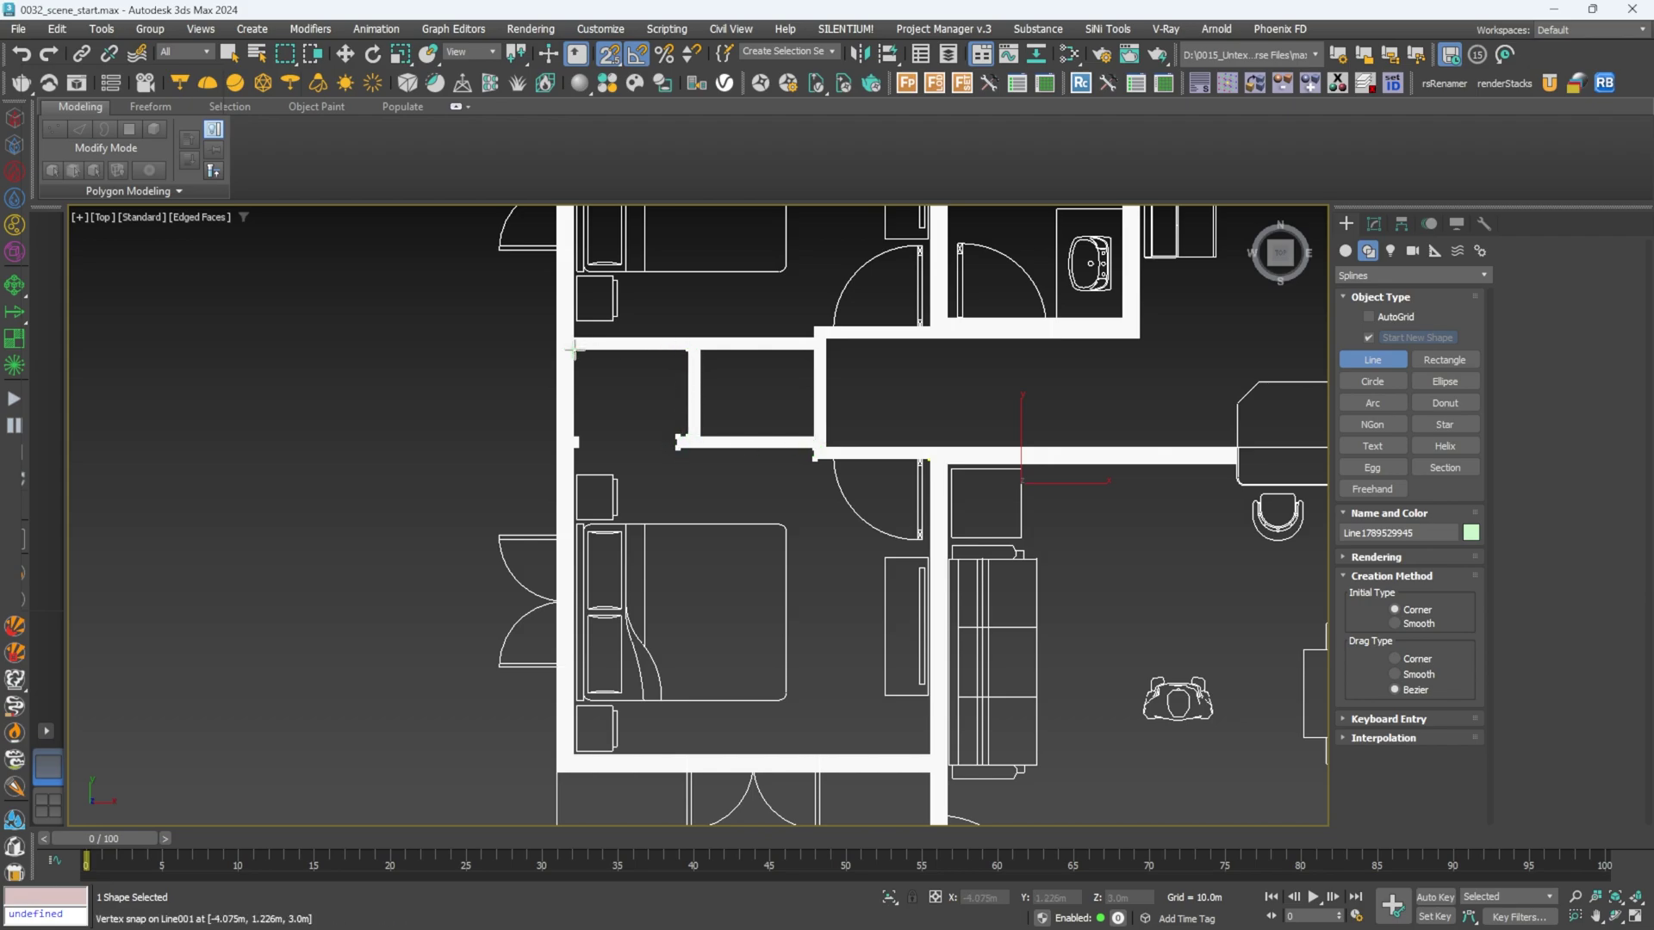
{"action": "scroll", "coordinate": [571, 441], "scroll_direction": "up", "scroll_amount": 3}
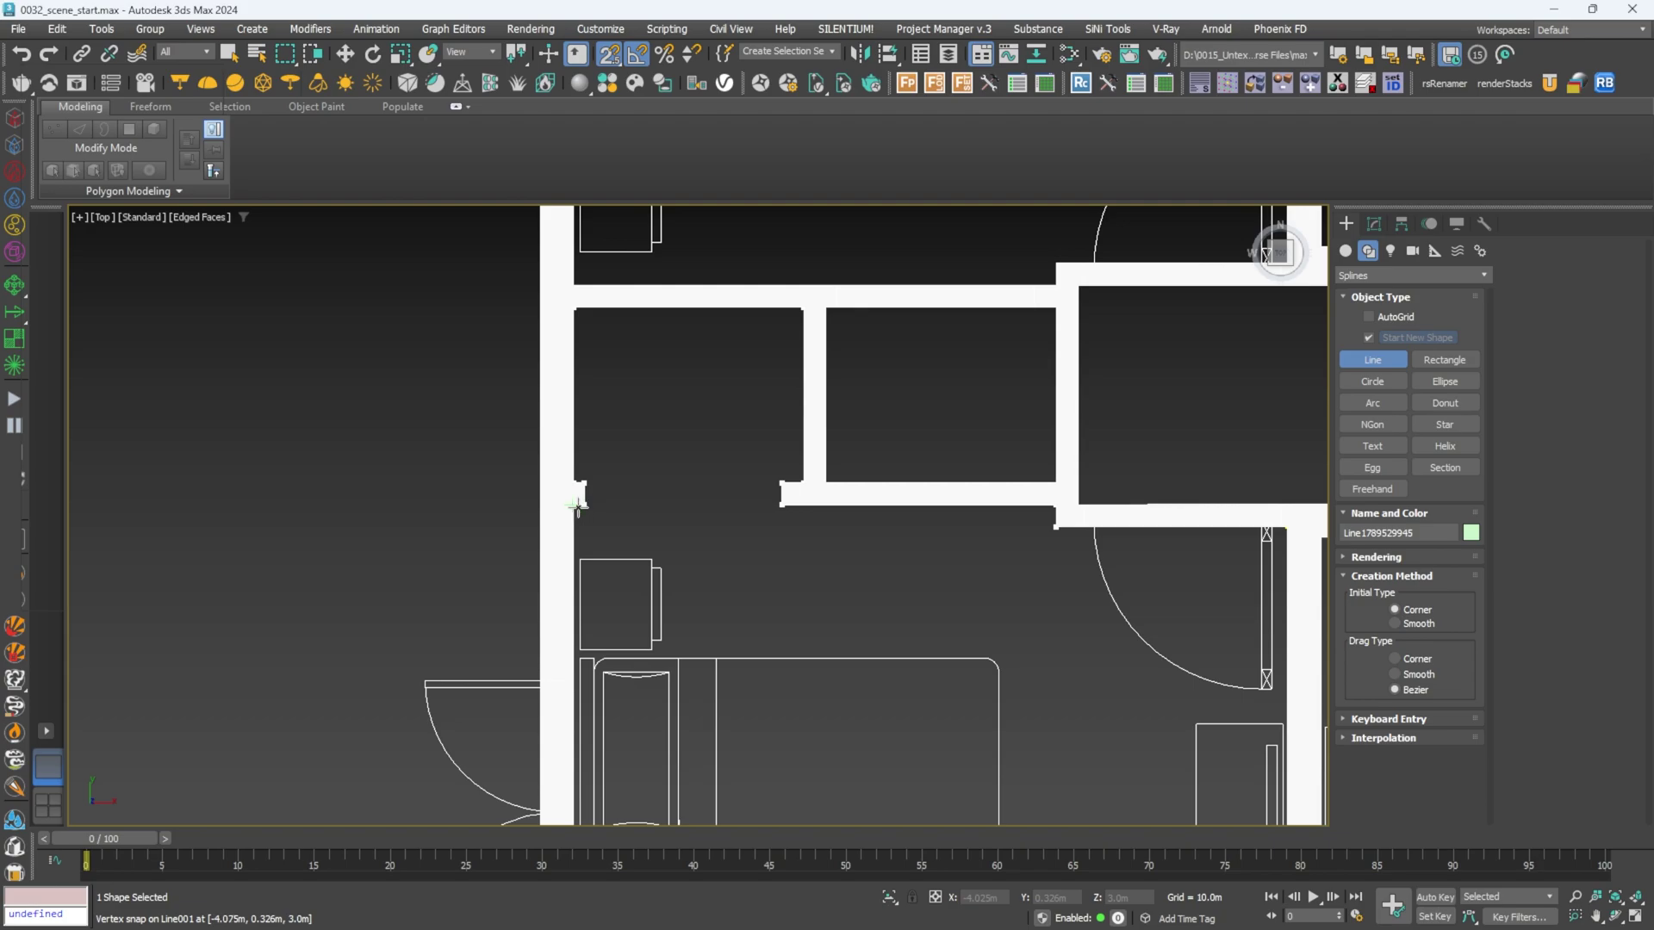
{"action": "scroll", "coordinate": [578, 507], "scroll_direction": "down", "scroll_amount": 4}
{"action": "scroll", "coordinate": [606, 562], "scroll_direction": "up", "scroll_amount": 1}
{"action": "left_click", "coordinate": [860, 384]}
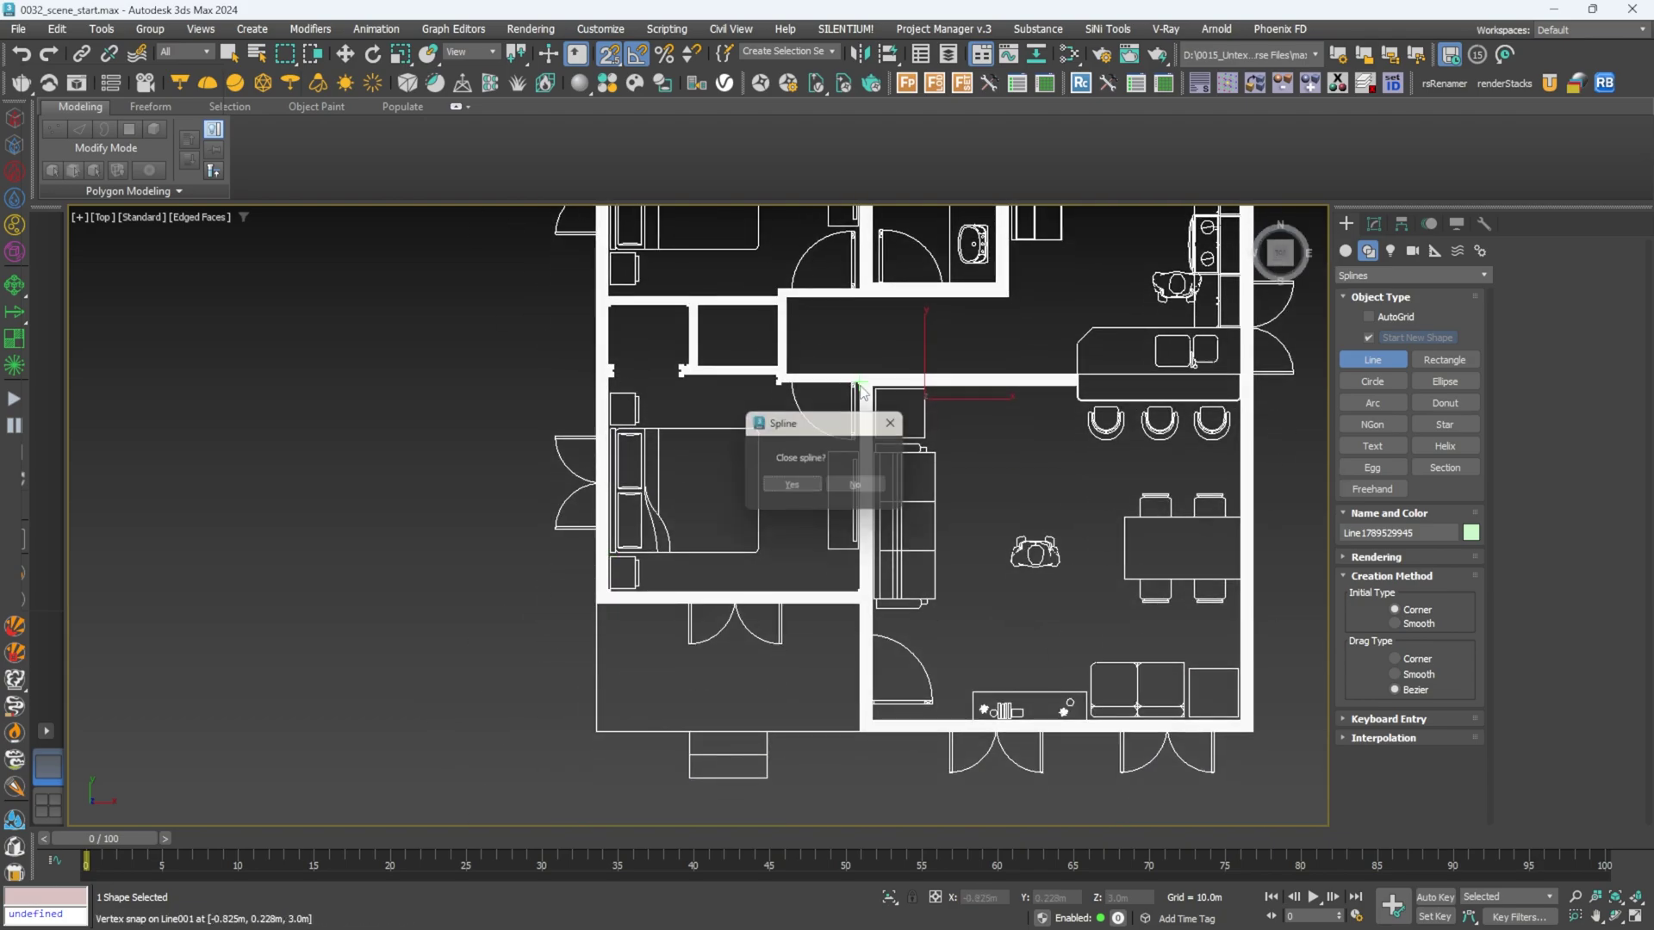
{"action": "left_click", "coordinate": [789, 482]}
Add an Edit Poly modifier to turn the closed outline into a floor surface.
{"action": "middle_click_drag", "start_coordinate": [843, 488], "coordinate": [879, 422], "text": "alt"}
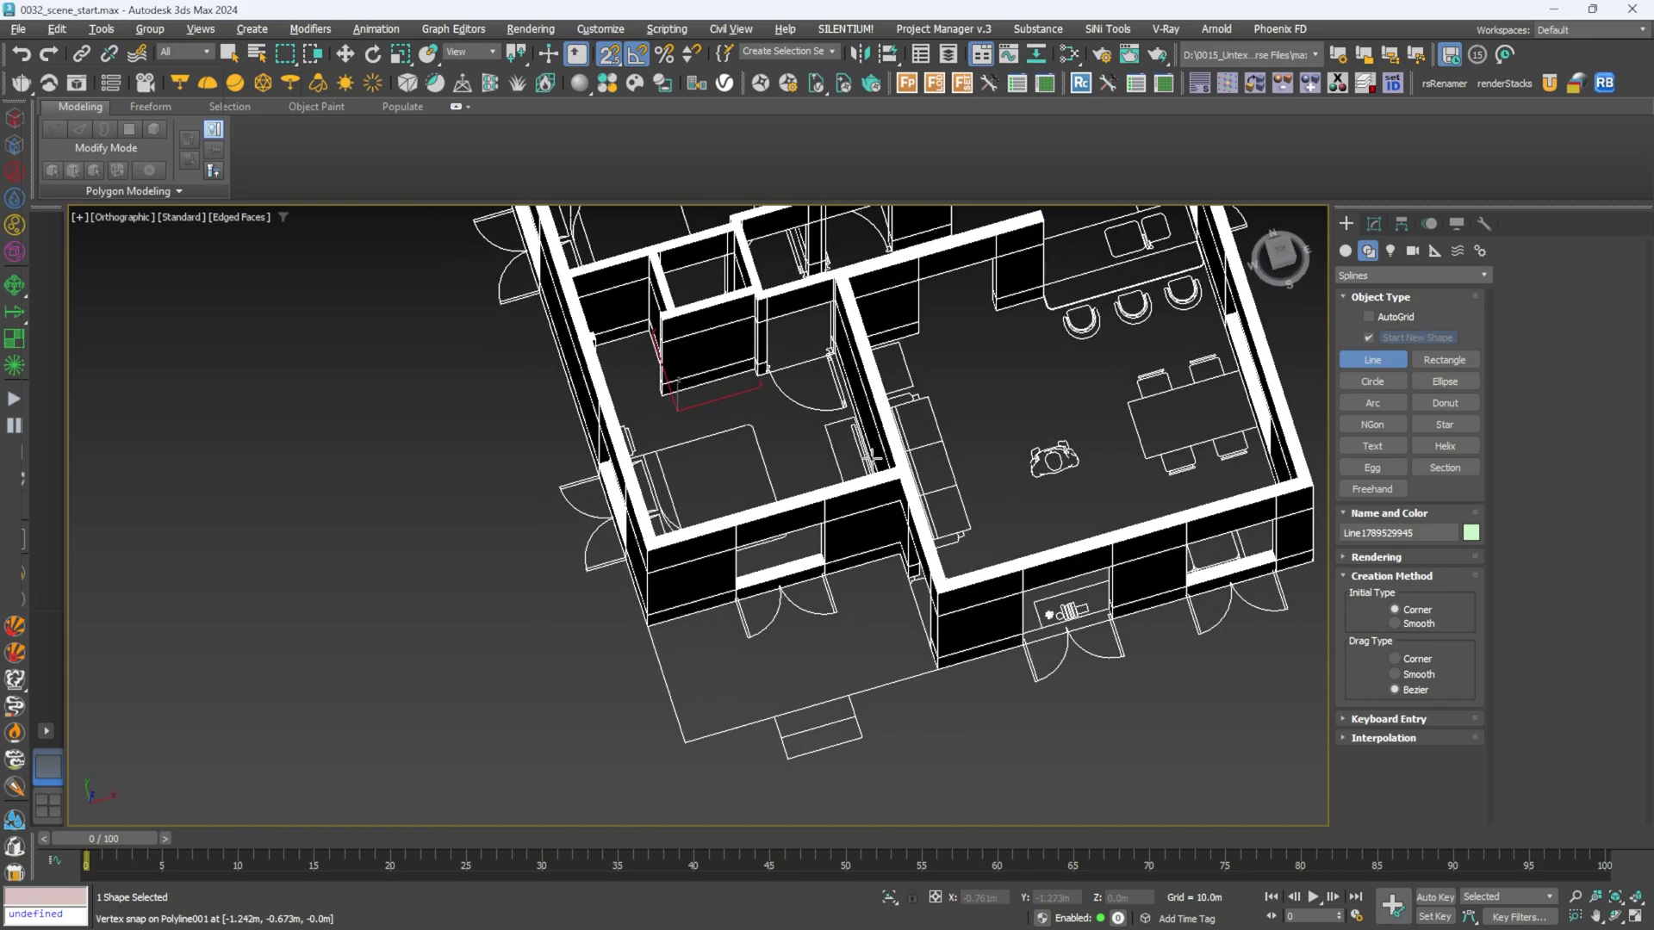
{"action": "key", "text": "w"}
{"action": "left_click", "coordinate": [1374, 224]}
{"action": "left_click", "coordinate": [1365, 299]}
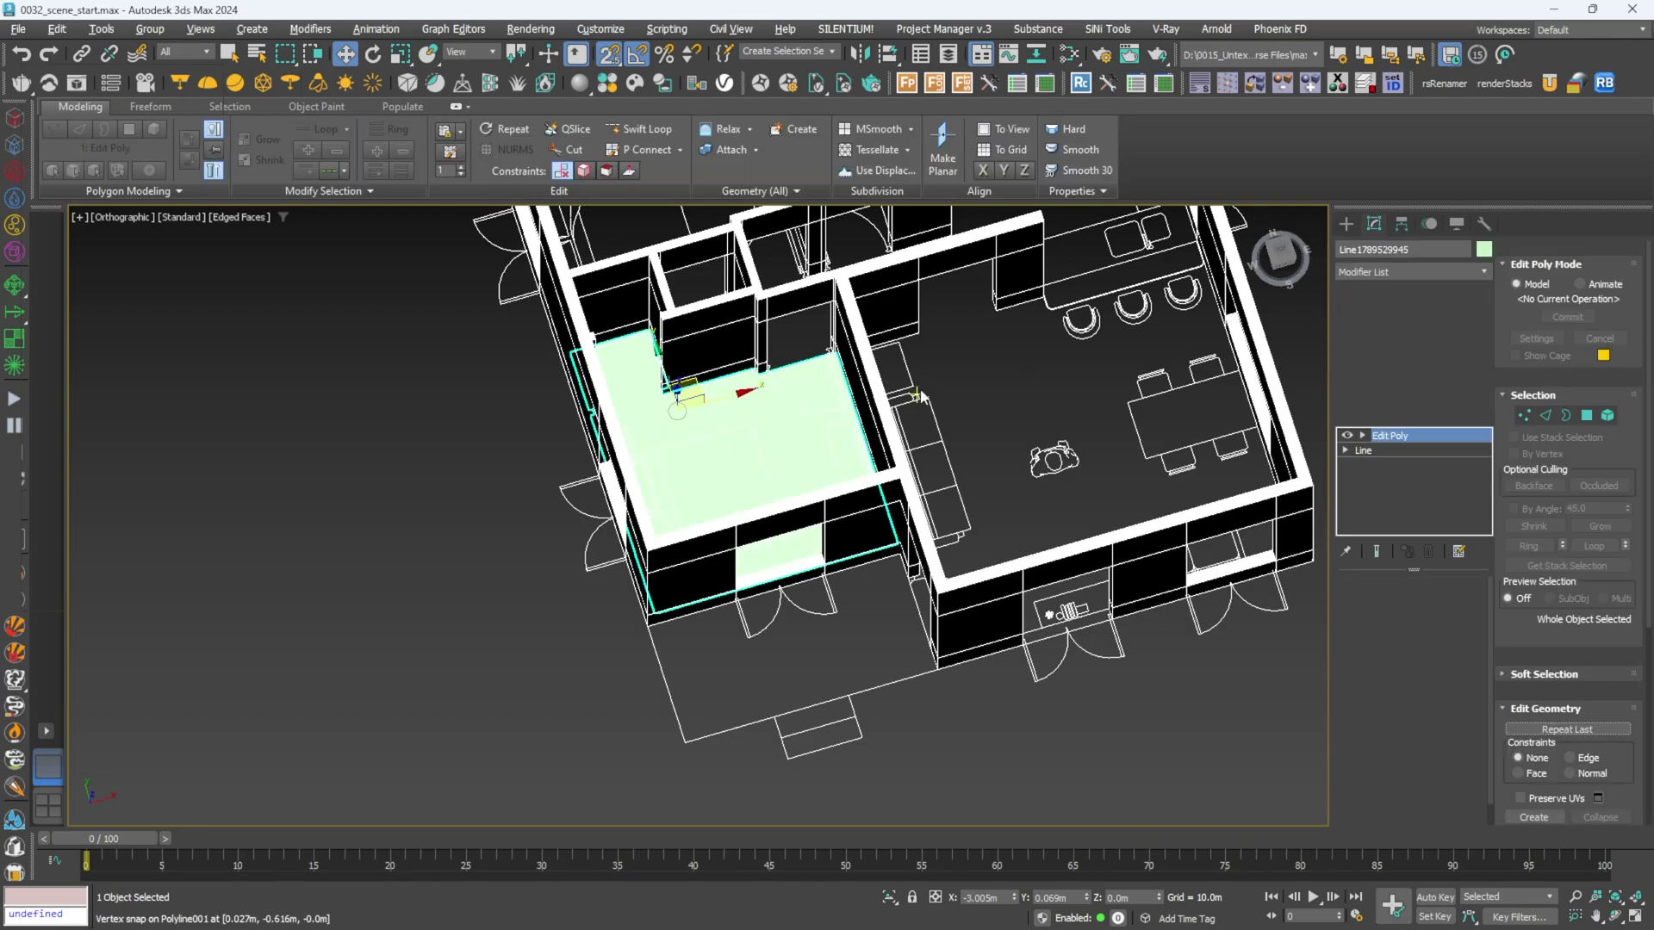
In Top view, add Edit Poly to the new room floor outline.
{"action": "key", "text": "t"}
{"action": "middle_click_drag", "start_coordinate": [940, 400], "coordinate": [787, 349]}
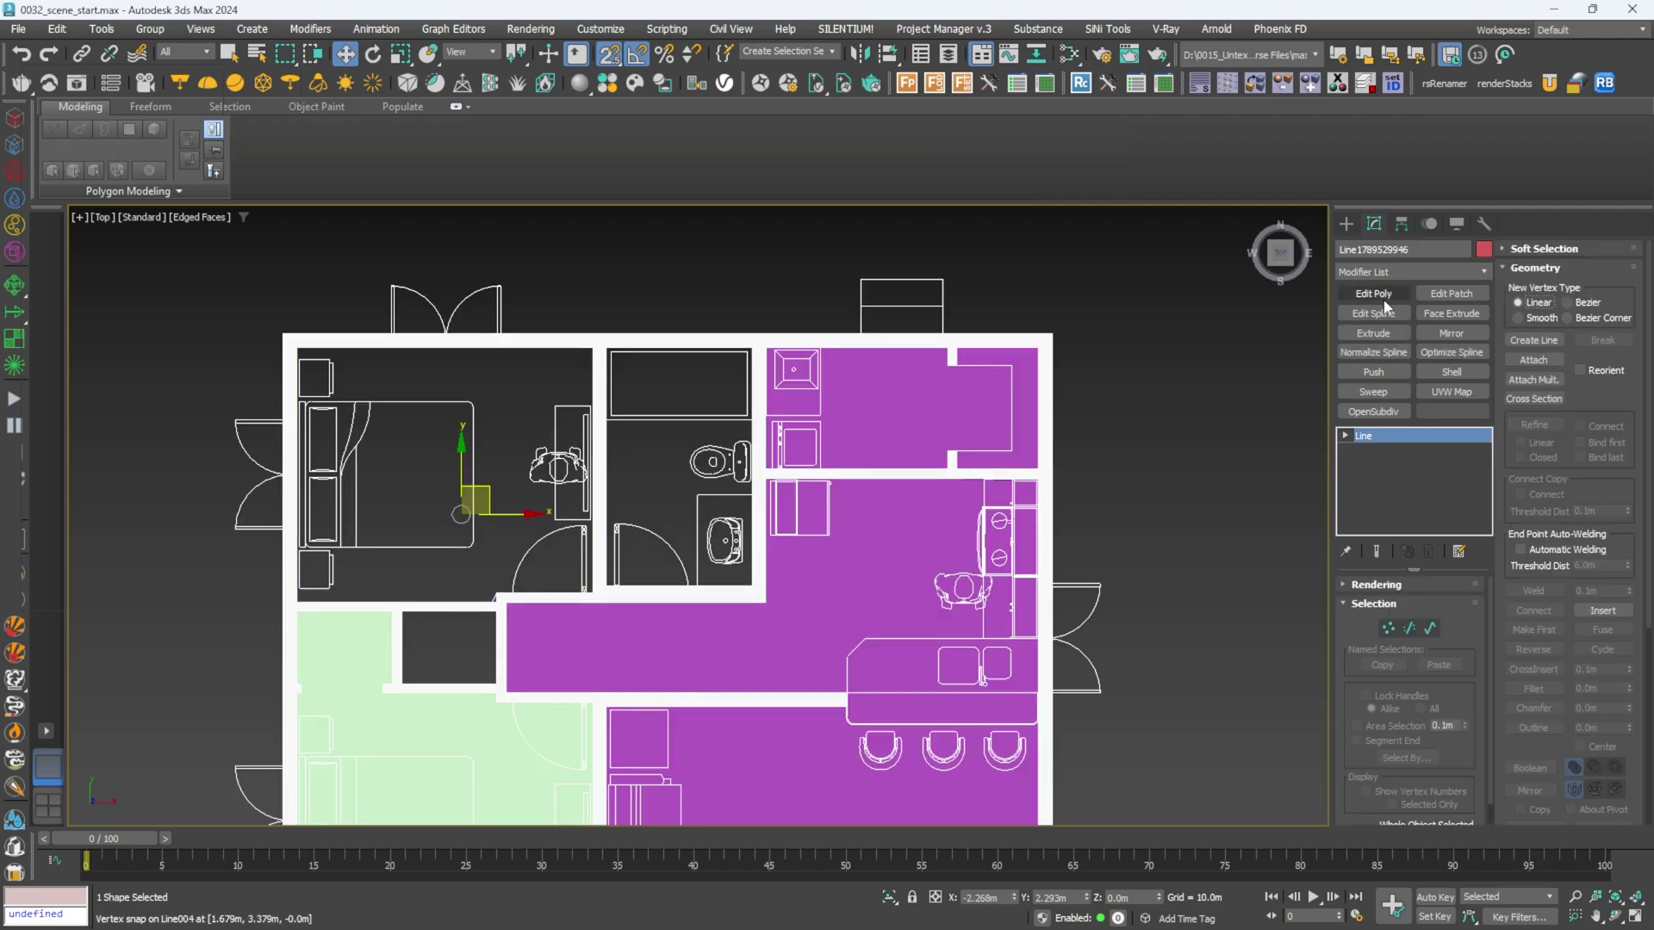
{"action": "left_click", "coordinate": [1374, 294]}
{"action": "scroll", "coordinate": [635, 468], "scroll_direction": "up", "scroll_amount": 3}
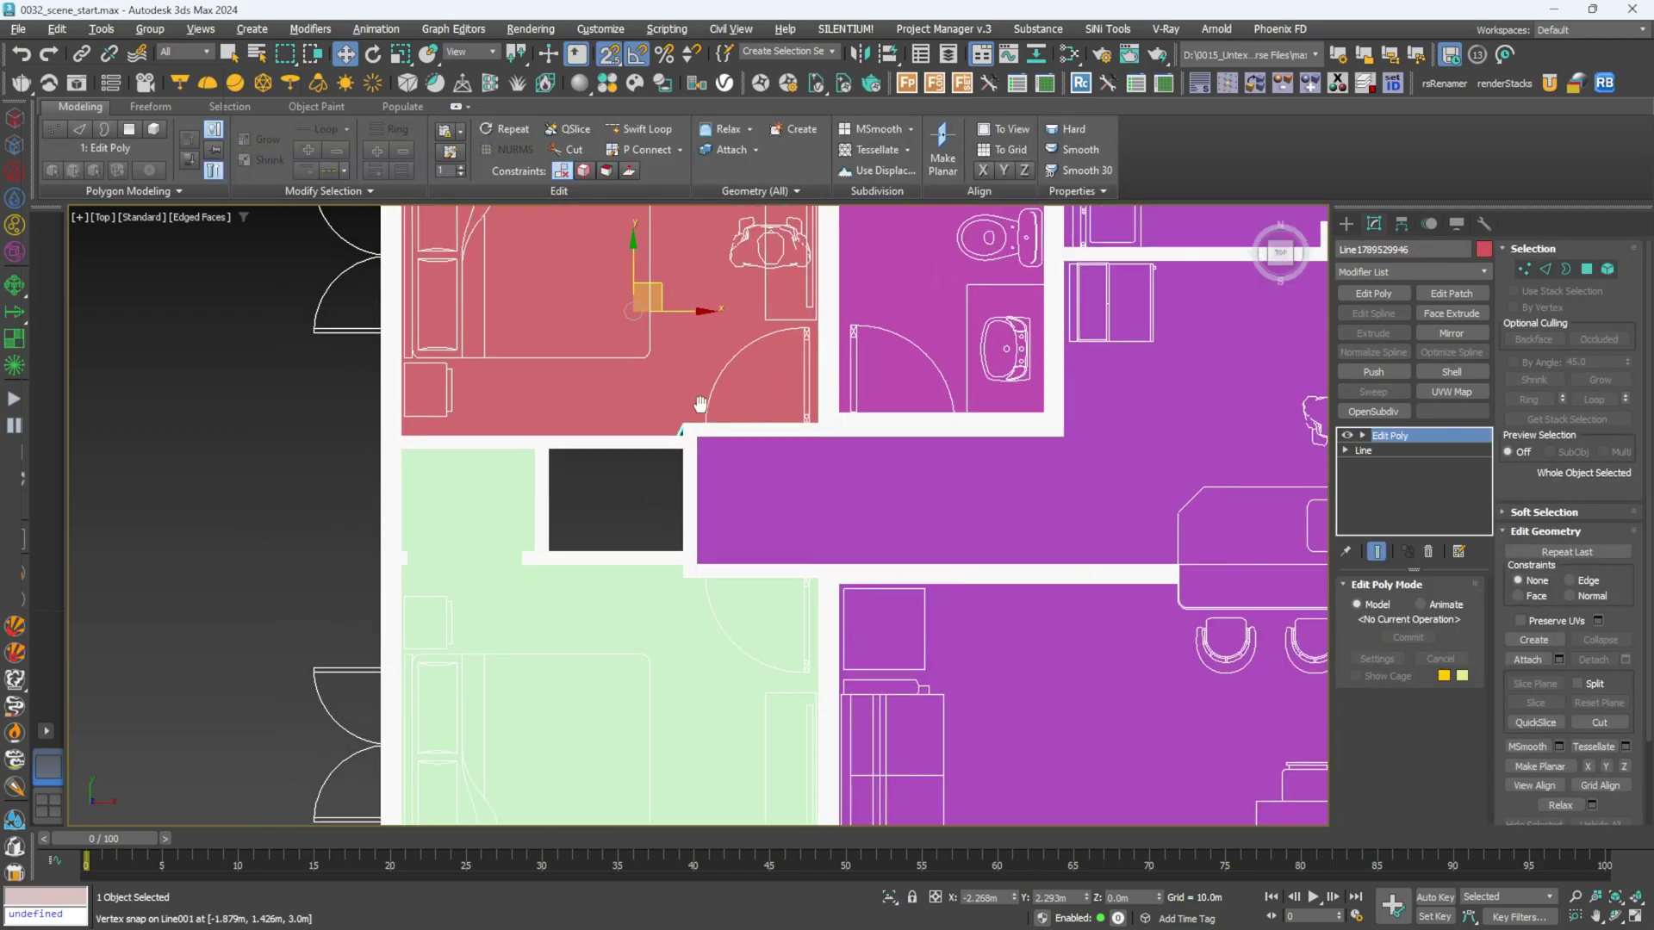
At the Line's Vertex level, snap a misplaced corner vertex onto the wall corner.
{"action": "left_click", "coordinate": [1363, 451]}
{"action": "left_click", "coordinate": [1378, 466]}
{"action": "middle_click_drag", "start_coordinate": [892, 472], "coordinate": [782, 390], "text": "alt"}
{"action": "scroll", "coordinate": [782, 390], "scroll_direction": "up", "scroll_amount": 3}
{"action": "left_click", "coordinate": [757, 384]}
{"action": "scroll", "coordinate": [758, 384], "scroll_direction": "up", "scroll_amount": 3}
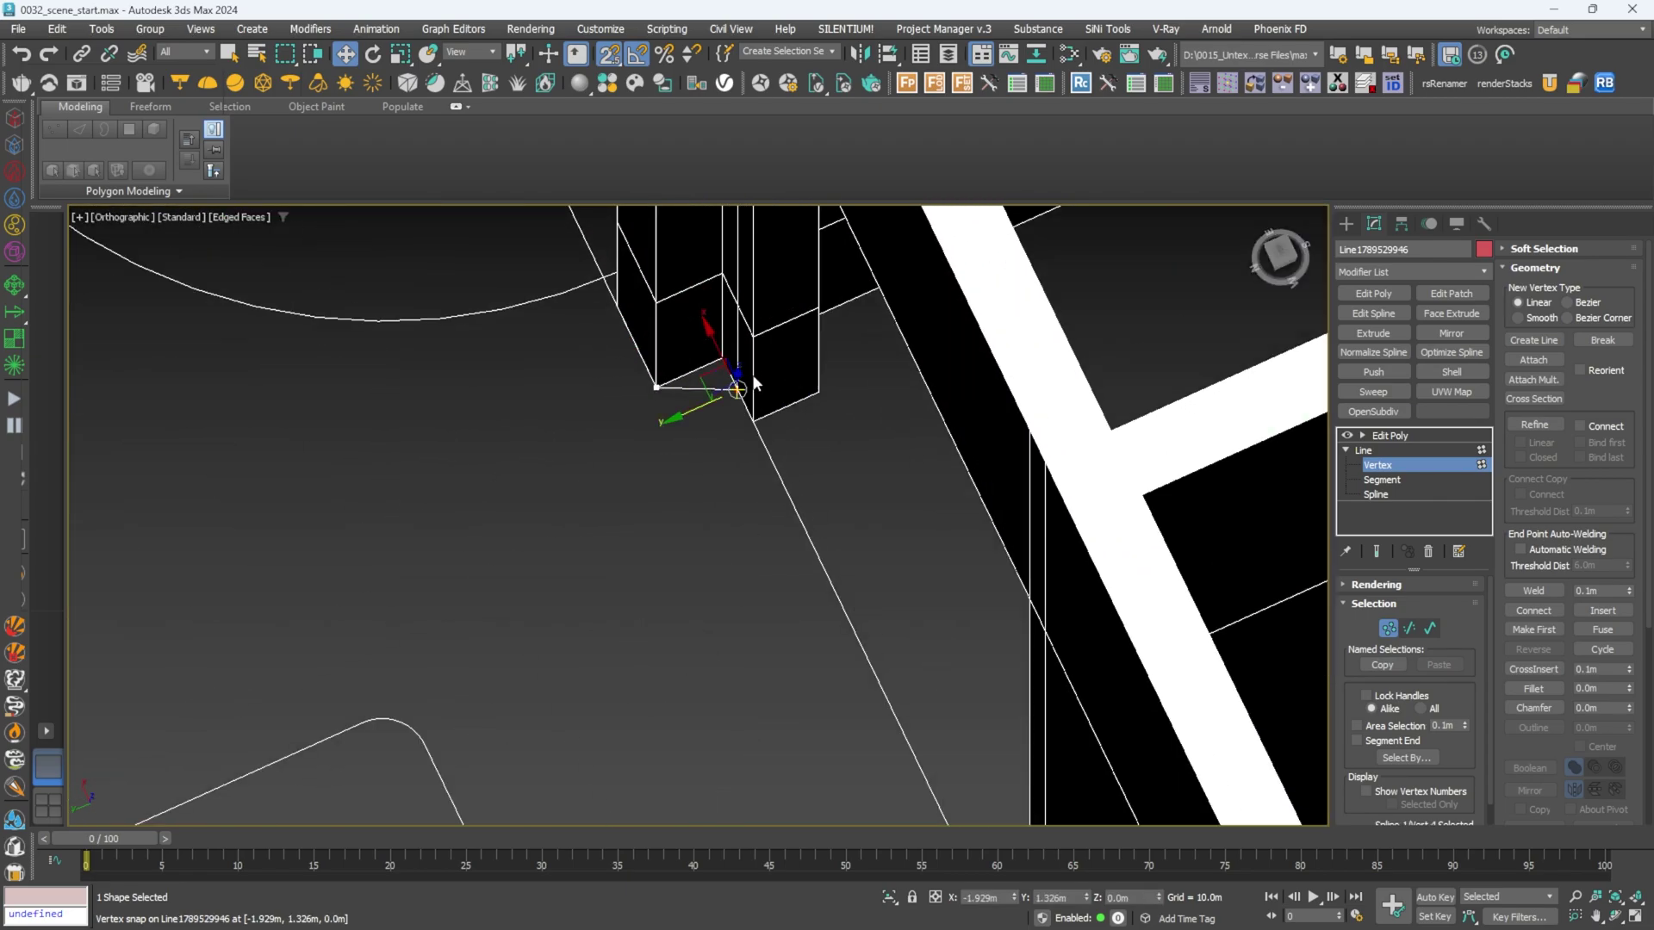
{"action": "left_click_drag", "start_coordinate": [720, 375], "coordinate": [722, 372]}
{"action": "scroll", "coordinate": [808, 416], "scroll_direction": "down", "scroll_amount": 2}
{"action": "left_click", "coordinate": [1552, 594]}
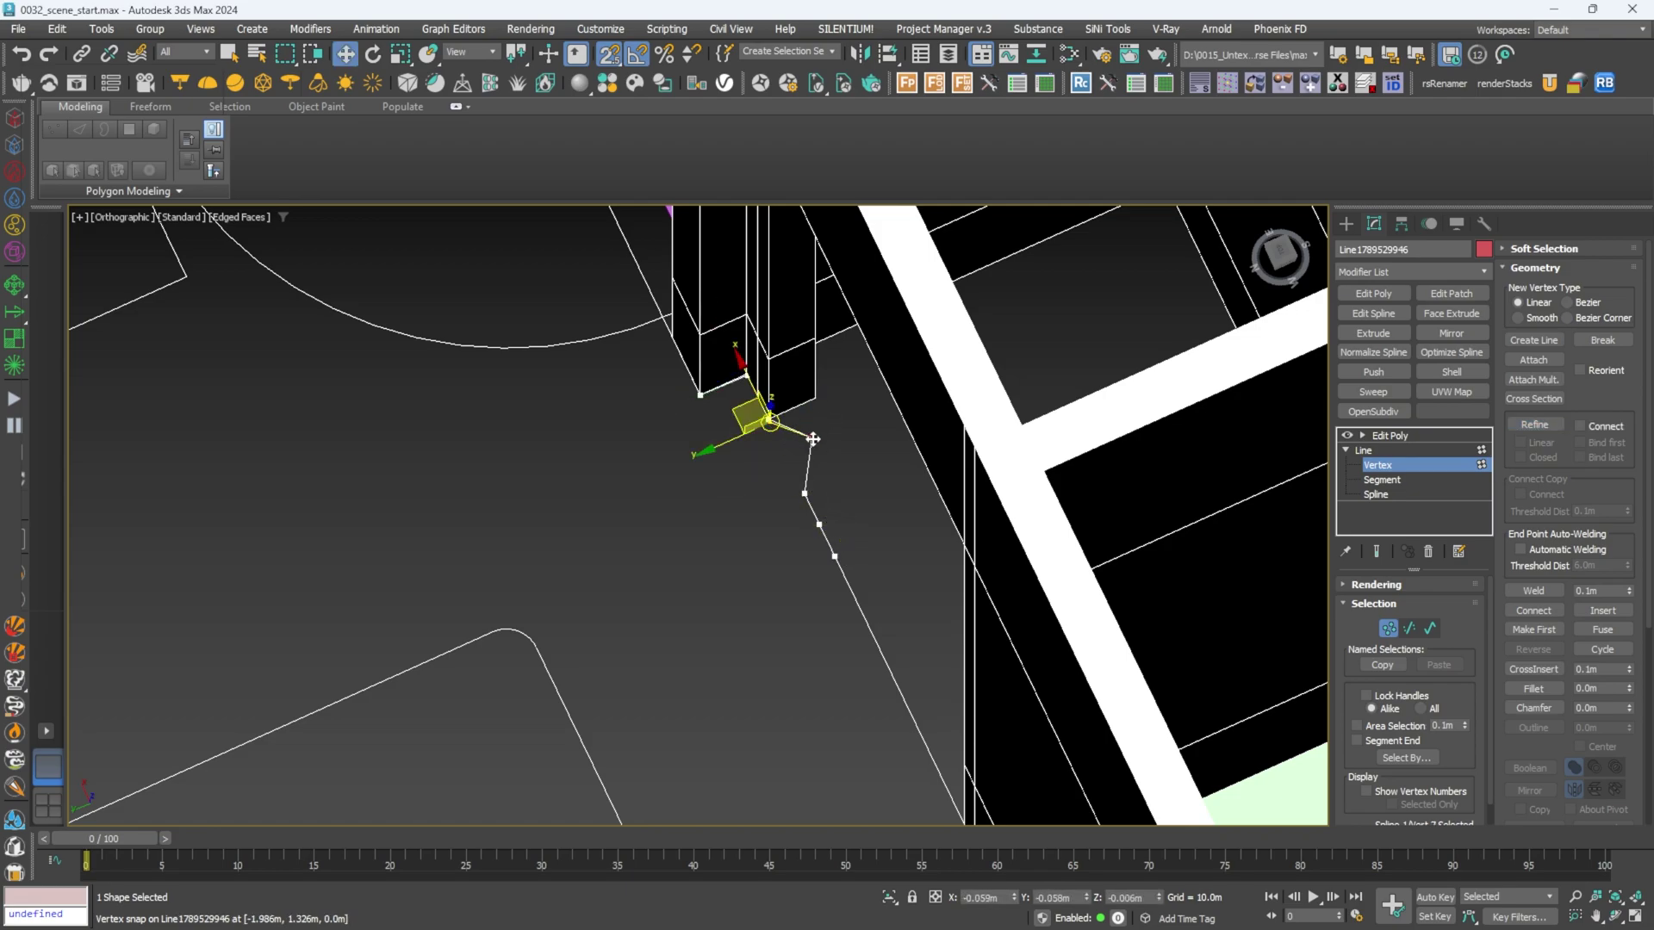
Snap another outline vertex onto its wall corner in wireframe.
{"action": "middle_click_drag", "start_coordinate": [907, 472], "coordinate": [816, 388], "text": "alt"}
{"action": "key", "text": "F3"}
{"action": "scroll", "coordinate": [720, 405], "scroll_direction": "up", "scroll_amount": 3}
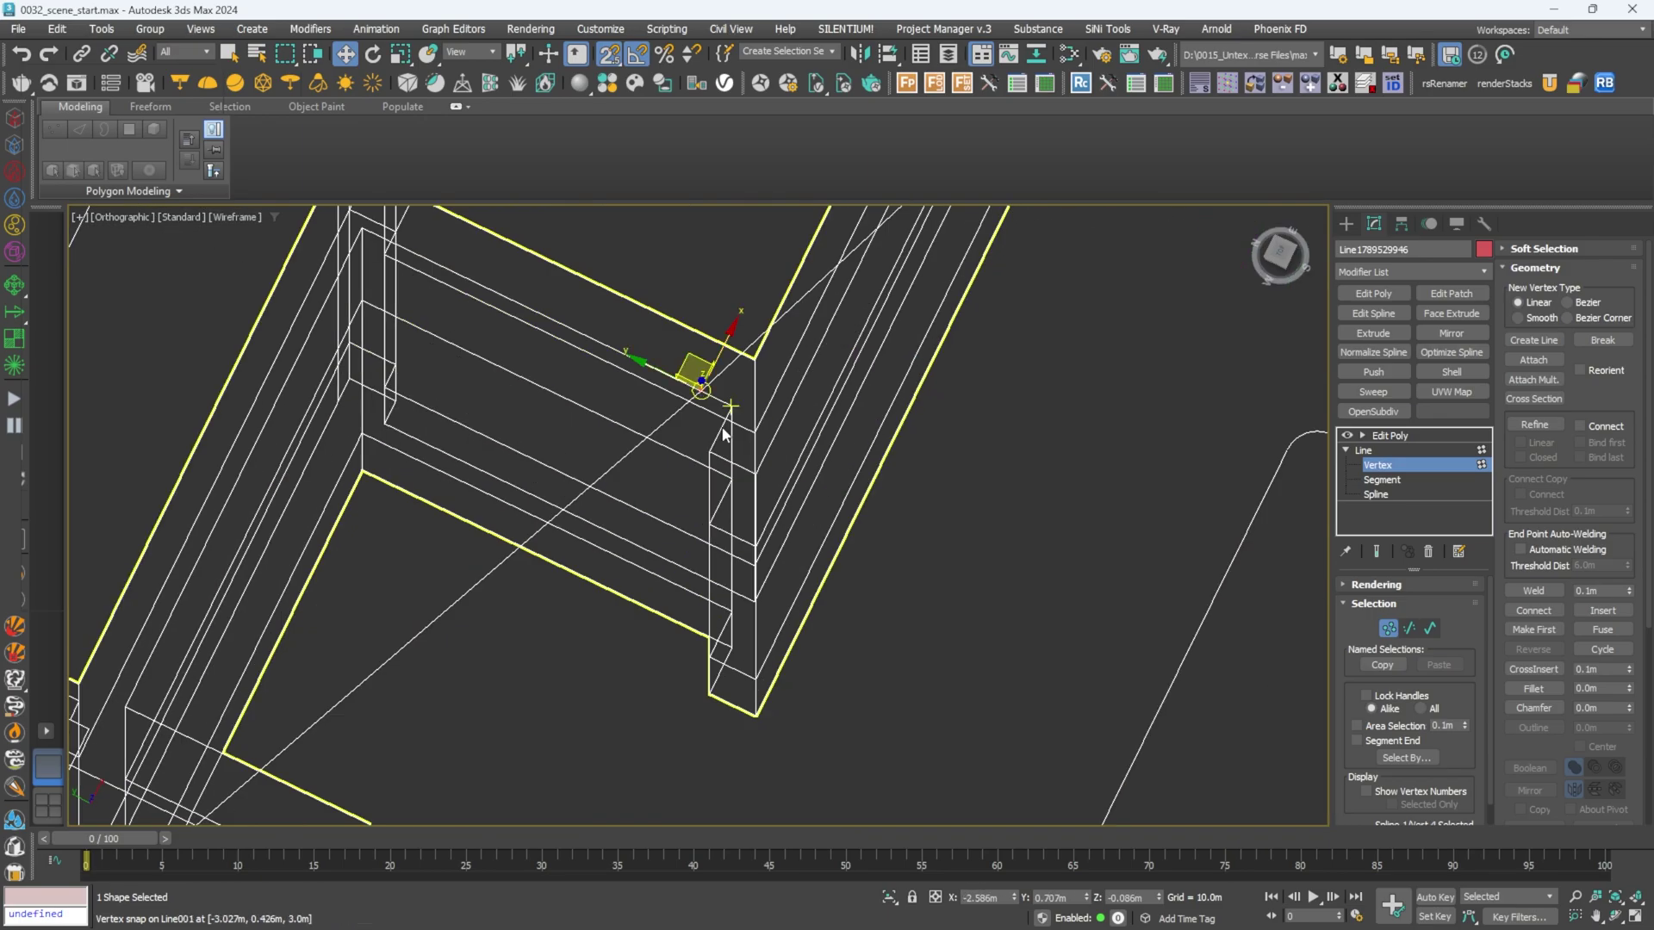
{"action": "middle_click_drag", "start_coordinate": [701, 391], "coordinate": [904, 405], "text": "alt"}
{"action": "left_click_drag", "start_coordinate": [680, 482], "coordinate": [610, 384]}
Return to the Edit Poly level in shaded Top view and deselect the floor.
{"action": "left_click_drag", "start_coordinate": [946, 605], "coordinate": [950, 613]}
{"action": "key", "text": "F3"}
{"action": "left_click", "coordinate": [1390, 436]}
{"action": "key", "text": "t"}
{"action": "scroll", "coordinate": [749, 443], "scroll_direction": "down", "scroll_amount": 5}
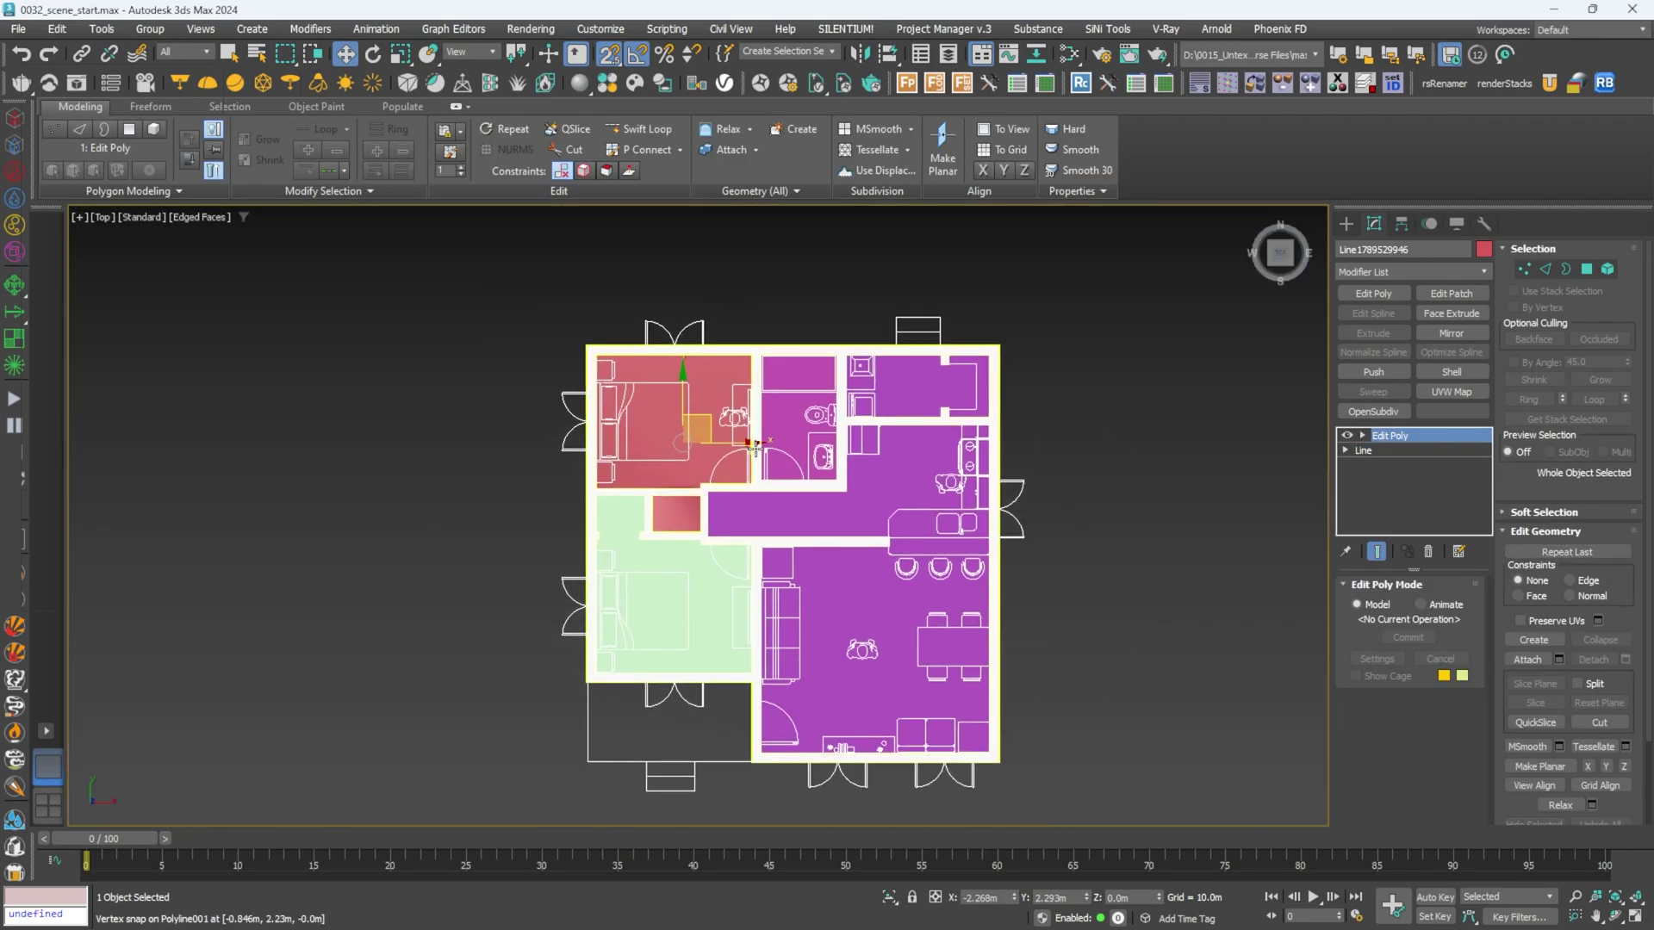
{"action": "left_click", "coordinate": [834, 276]}
{"action": "middle_click_drag", "start_coordinate": [817, 595], "coordinate": [896, 504]}
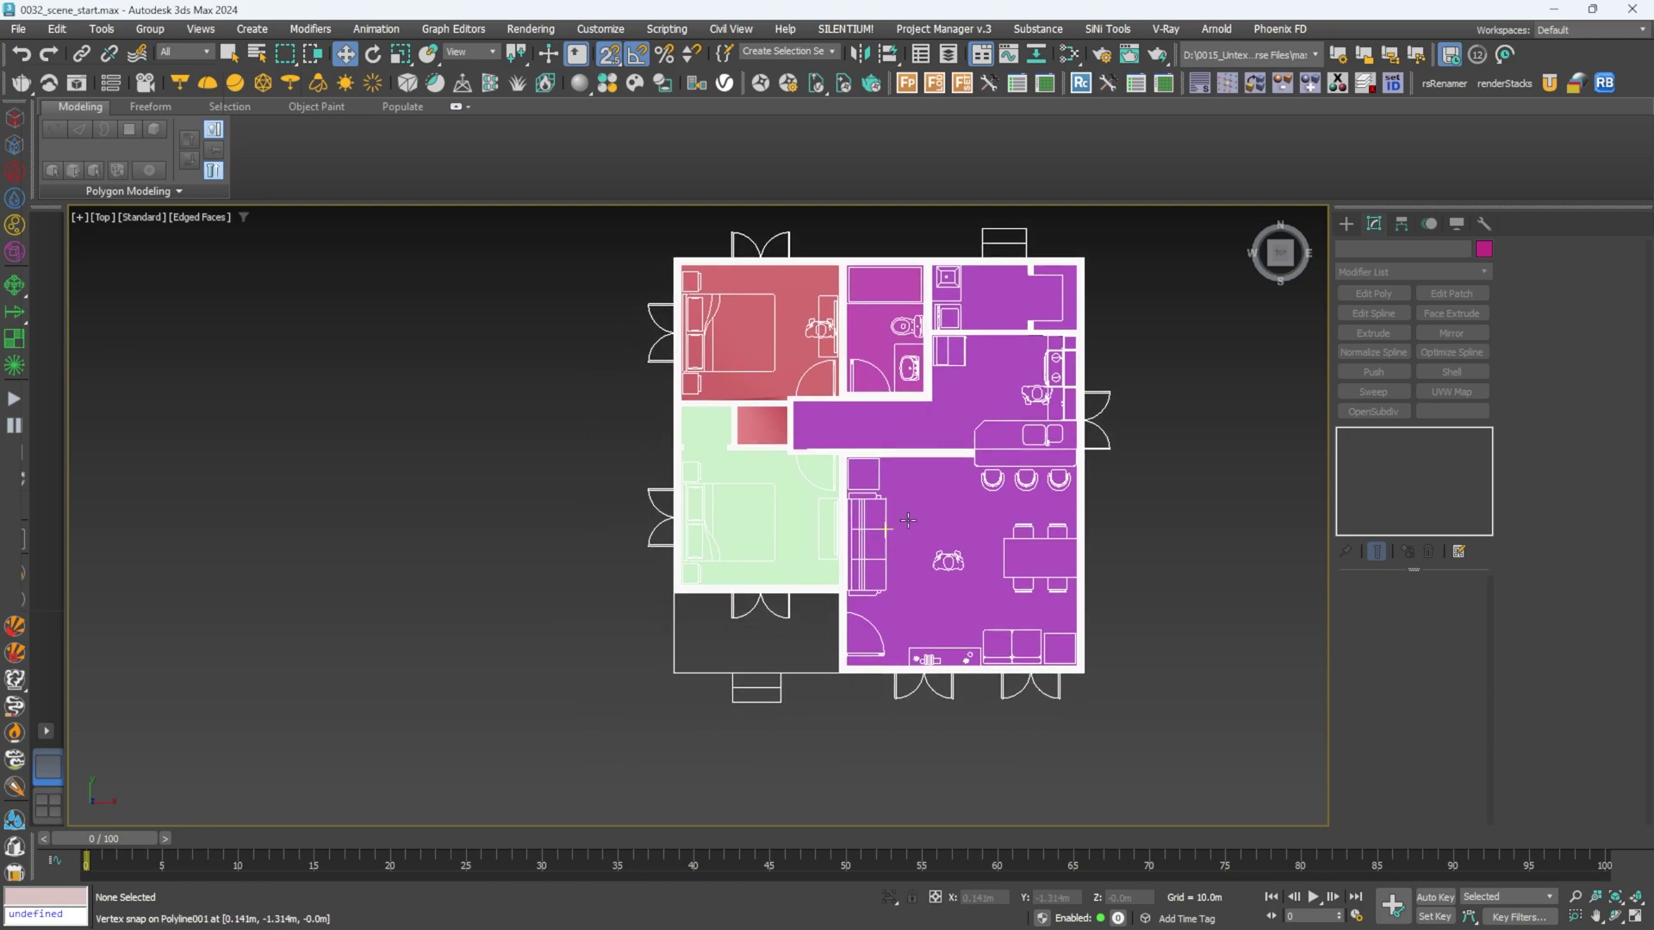
Orbit around the apartment to inspect the floor shapes and furniture in 3D.
{"action": "scroll", "coordinate": [867, 583], "scroll_direction": "up", "scroll_amount": 5}
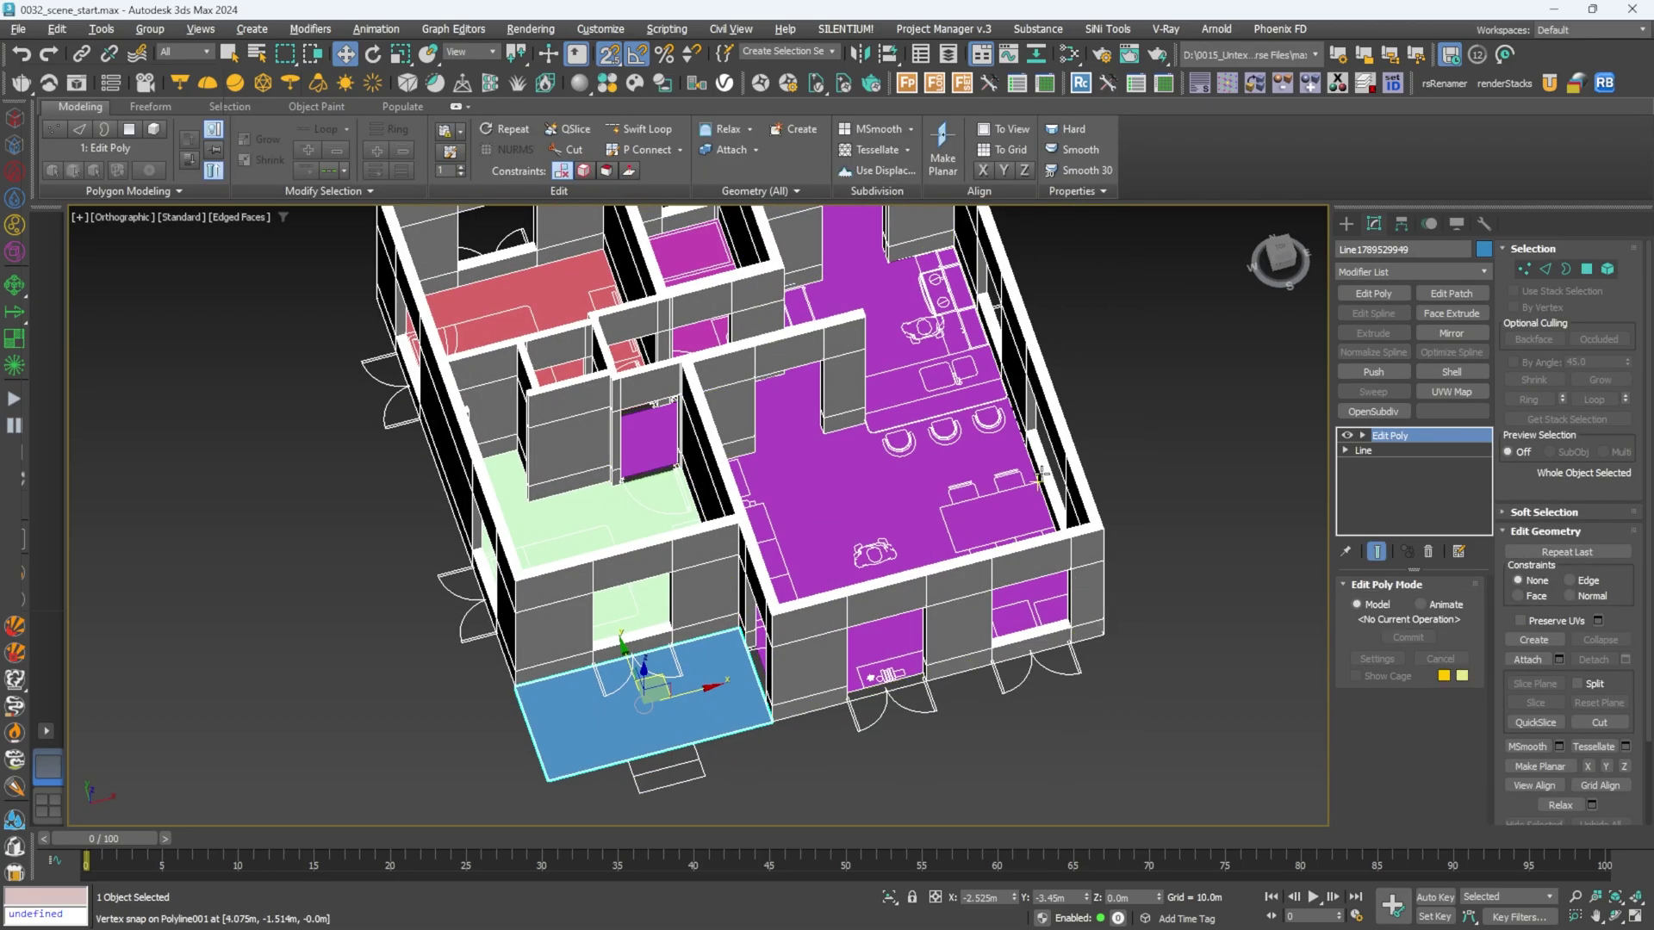
{"action": "mouse_move", "coordinate": [1041, 474]}
{"action": "middle_mouse_down", "text": "alt"}
{"action": "mouse_move", "coordinate": [973, 475]}
{"action": "mouse_move", "coordinate": [1060, 469]}
{"action": "middle_mouse_up", "text": "alt"}
{"action": "middle_click_drag", "start_coordinate": [835, 483], "coordinate": [874, 569]}
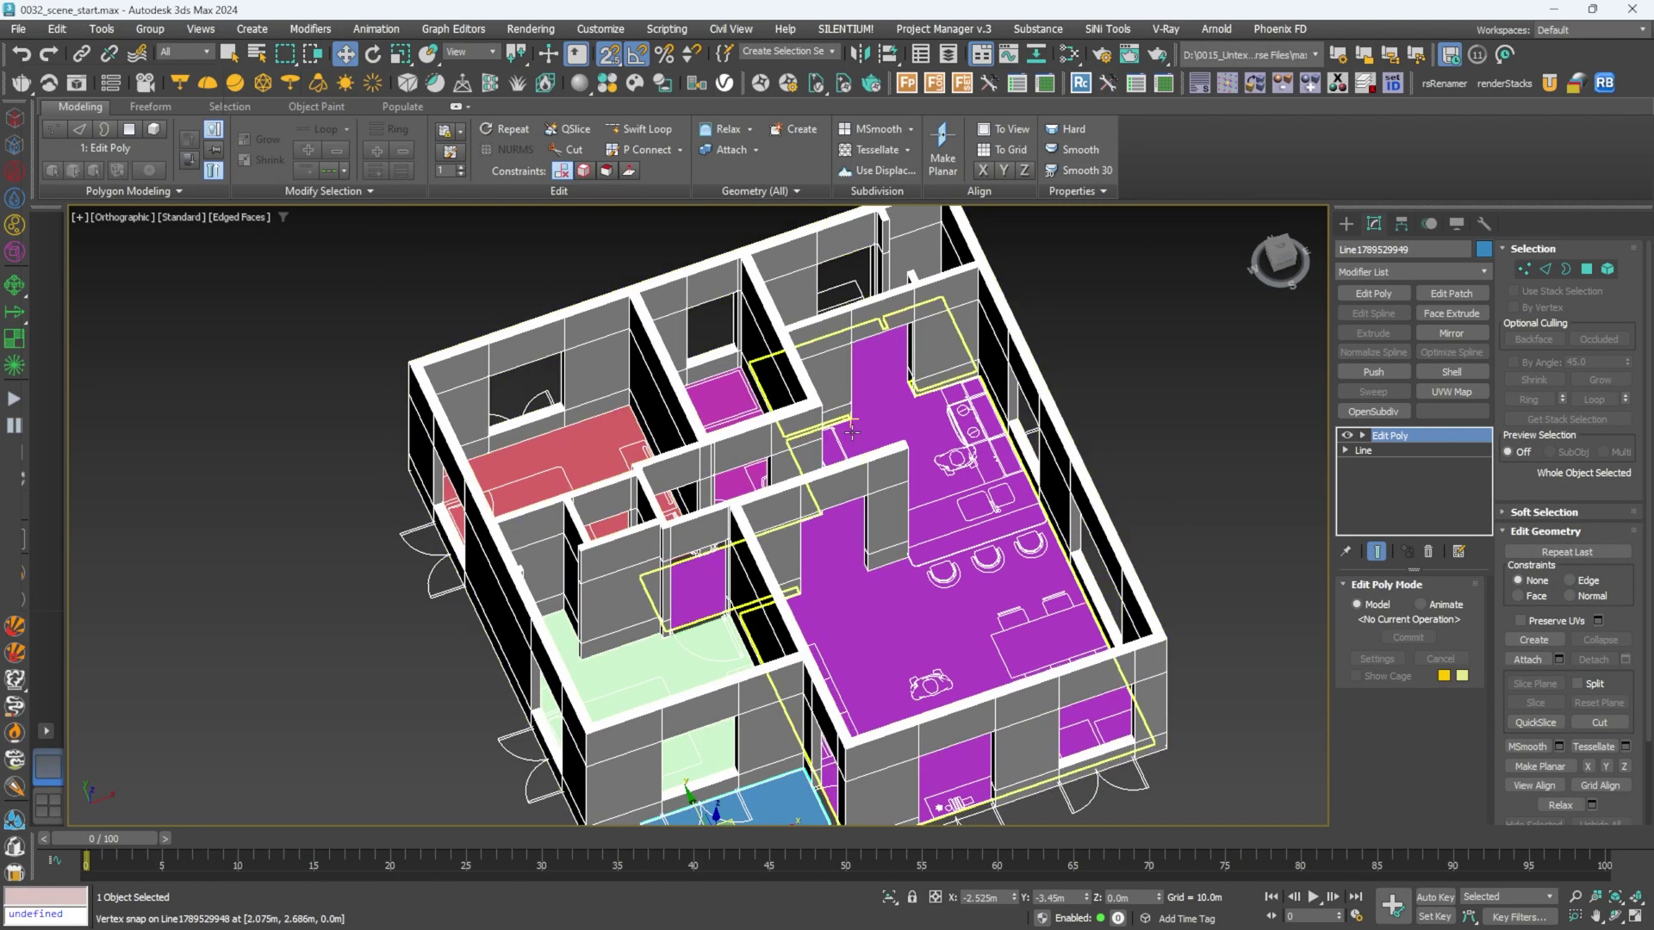
{"action": "middle_click_drag", "start_coordinate": [965, 500], "coordinate": [909, 499], "text": "alt"}
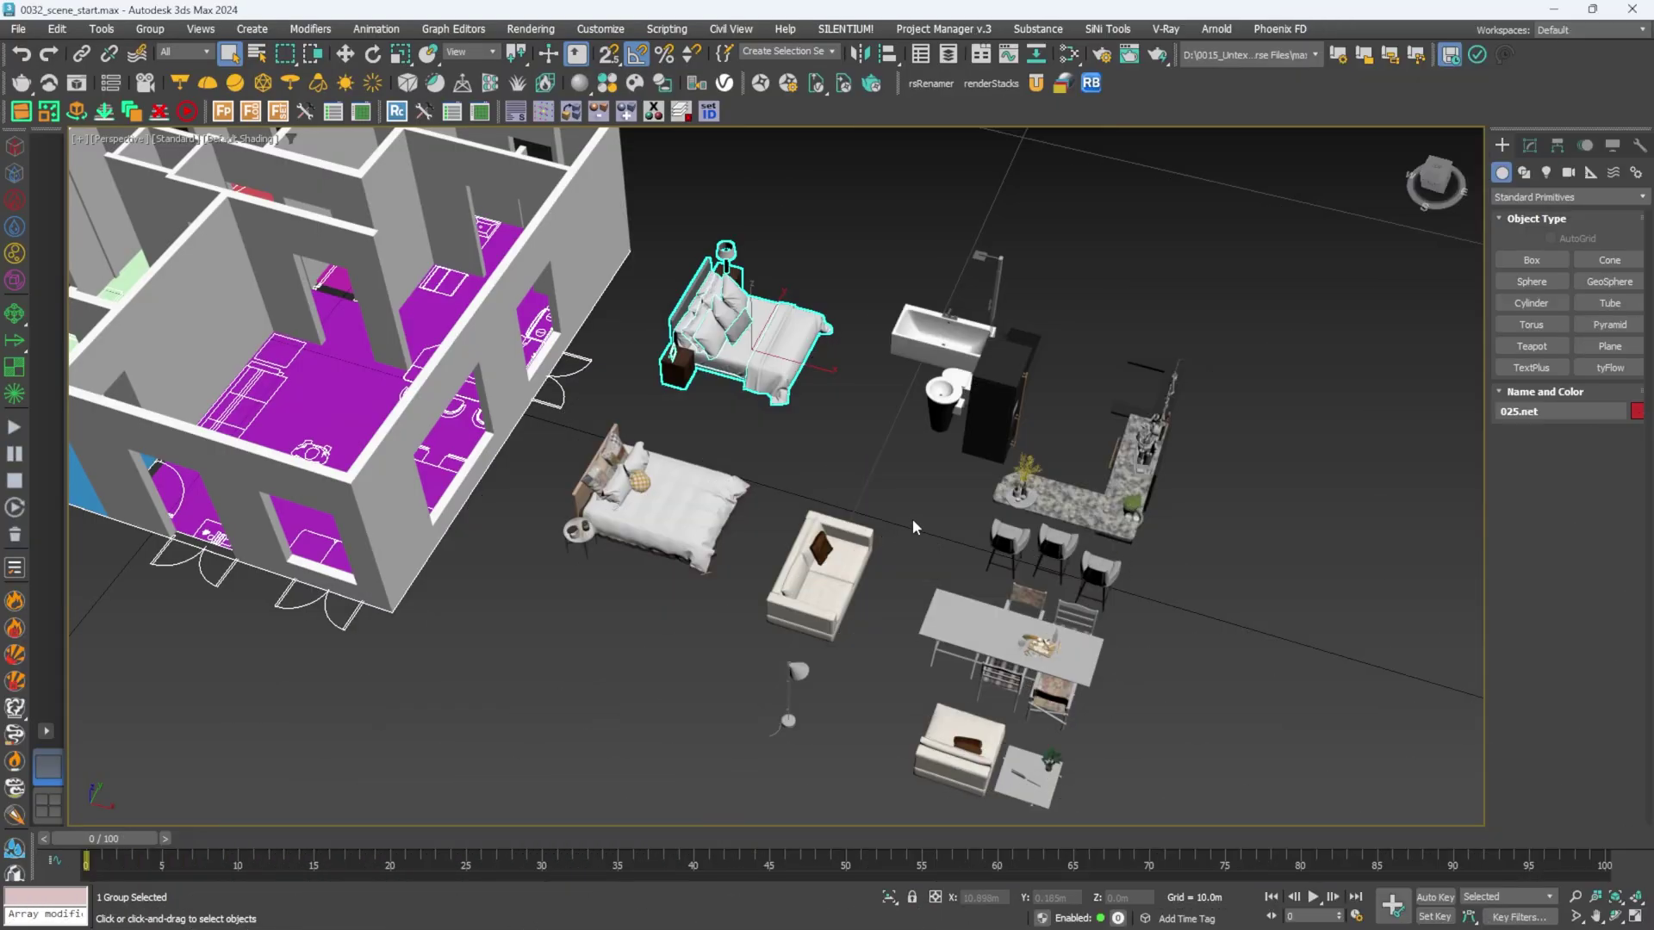
Move the upper bed group into the top-left bedroom in Top view.
{"action": "middle_click_drag", "start_coordinate": [896, 444], "coordinate": [916, 471]}
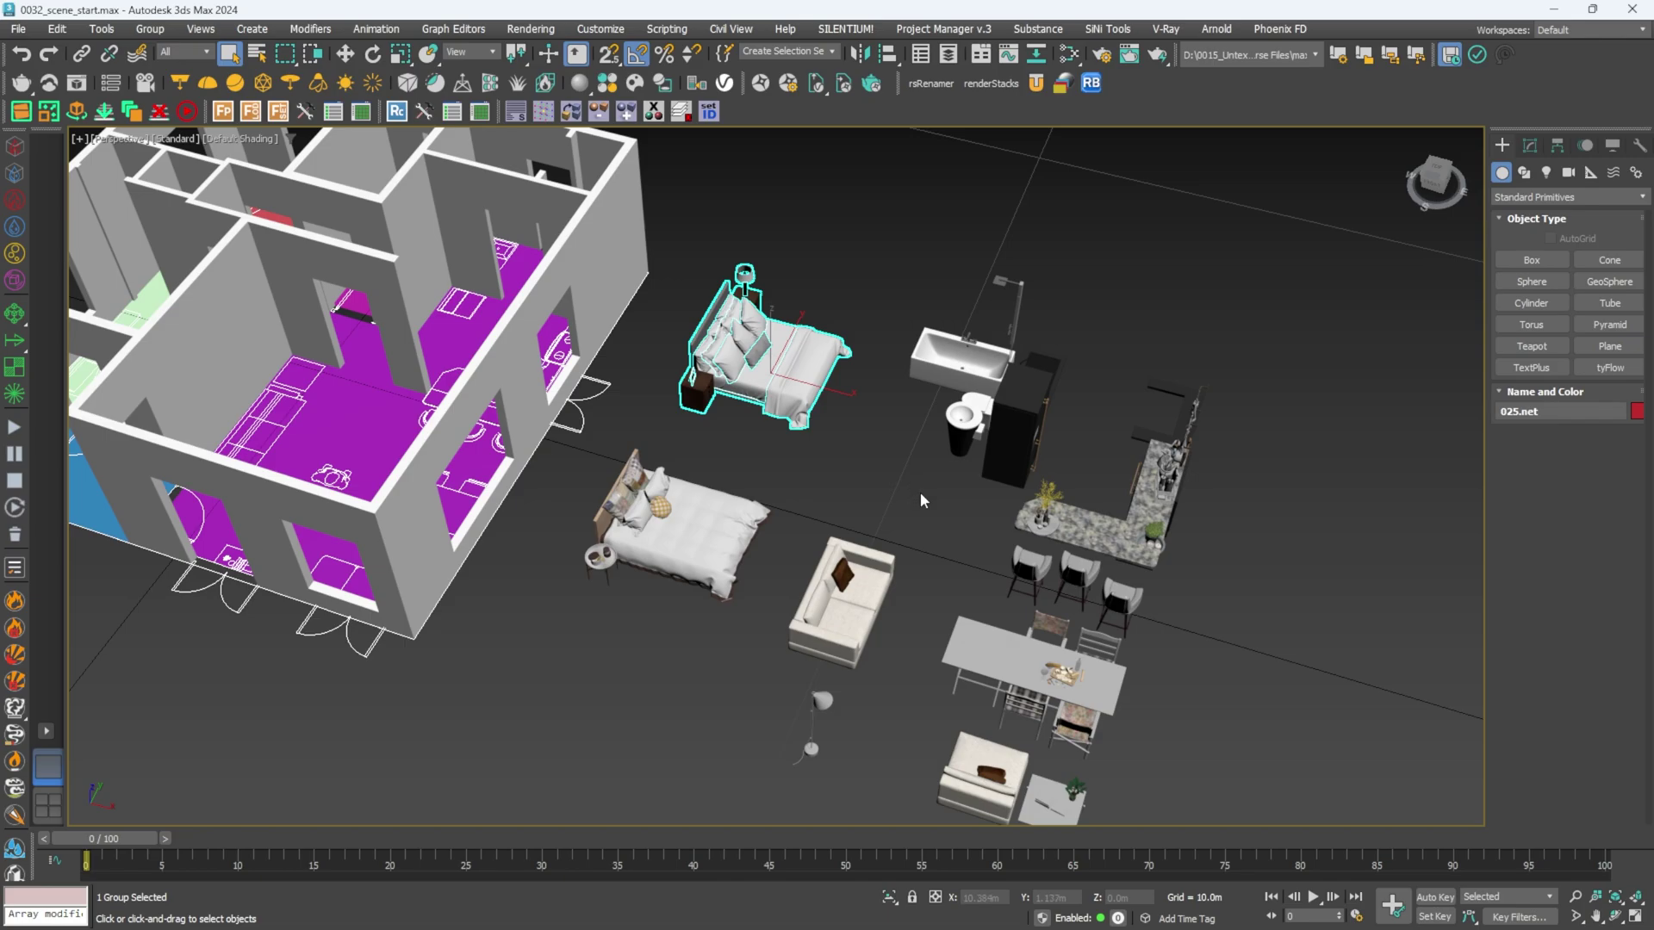
{"action": "left_click", "coordinate": [865, 465]}
{"action": "middle_click_drag", "start_coordinate": [852, 461], "coordinate": [780, 383], "text": "alt"}
{"action": "left_click", "coordinate": [779, 384]}
{"action": "mouse_move", "coordinate": [885, 398]}
{"action": "middle_mouse_down", "text": "alt"}
{"action": "mouse_move", "coordinate": [856, 434]}
{"action": "mouse_move", "coordinate": [847, 420]}
{"action": "mouse_move", "coordinate": [810, 443]}
{"action": "mouse_move", "coordinate": [862, 403]}
{"action": "middle_mouse_up", "text": "alt"}
{"action": "key", "text": "t"}
{"action": "key", "text": "w"}
{"action": "left_click_drag", "start_coordinate": [905, 469], "coordinate": [513, 465]}
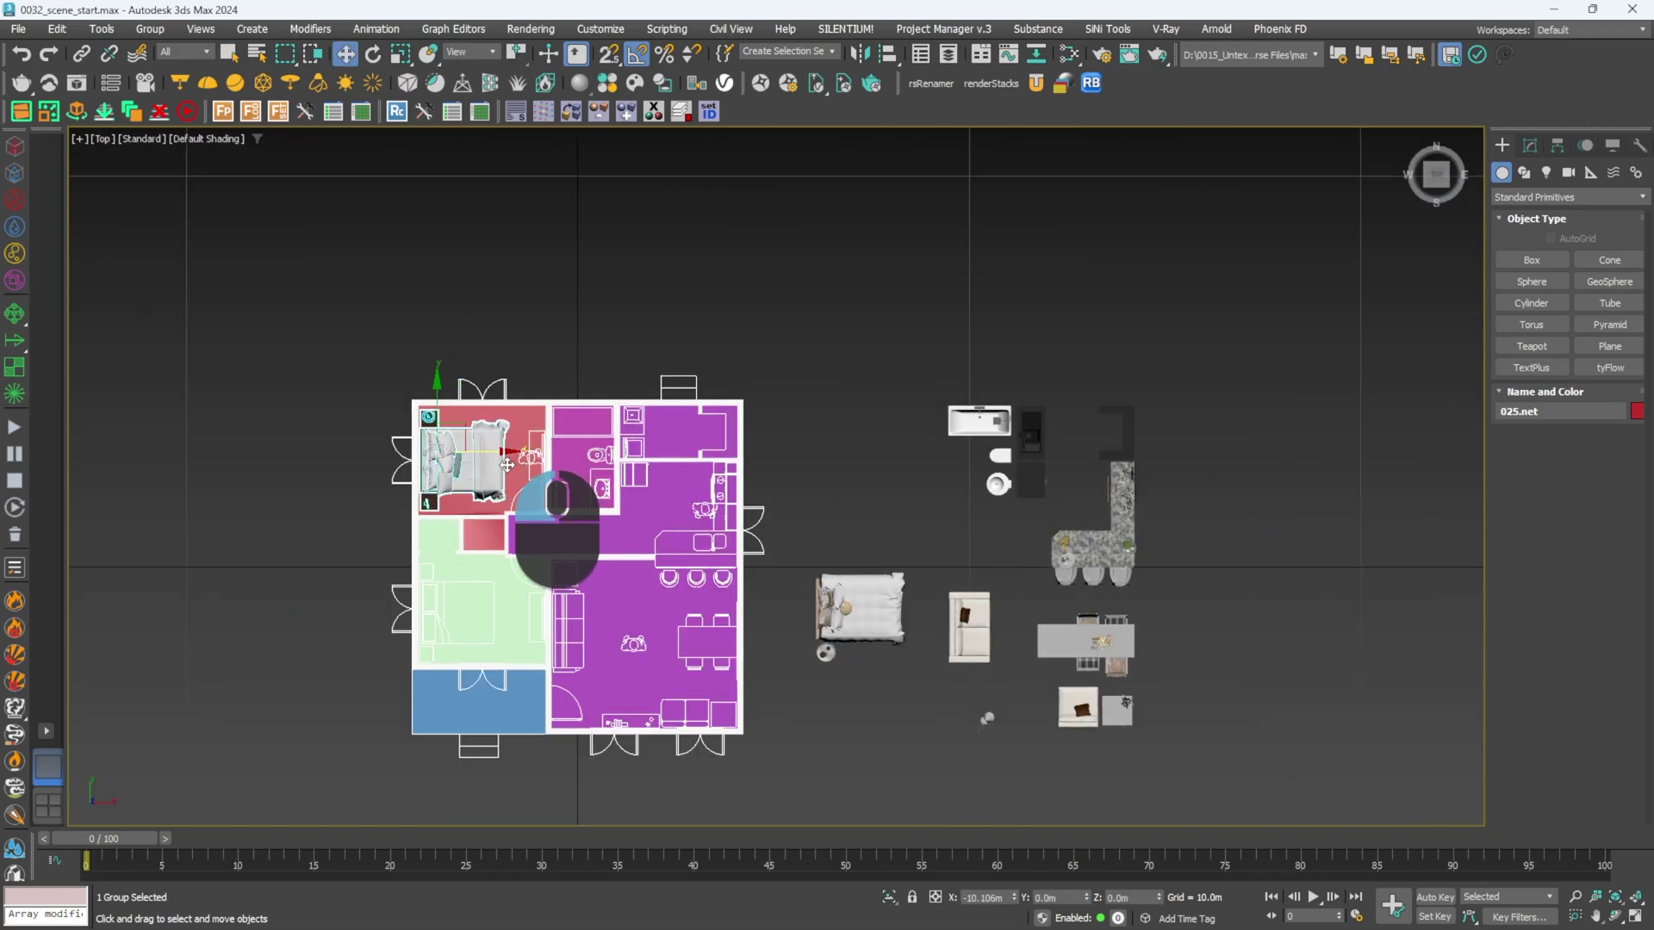
Lock the furniture selection and place the dining table in the living room.
{"action": "middle_click_drag", "start_coordinate": [506, 465], "coordinate": [510, 420], "text": "alt"}
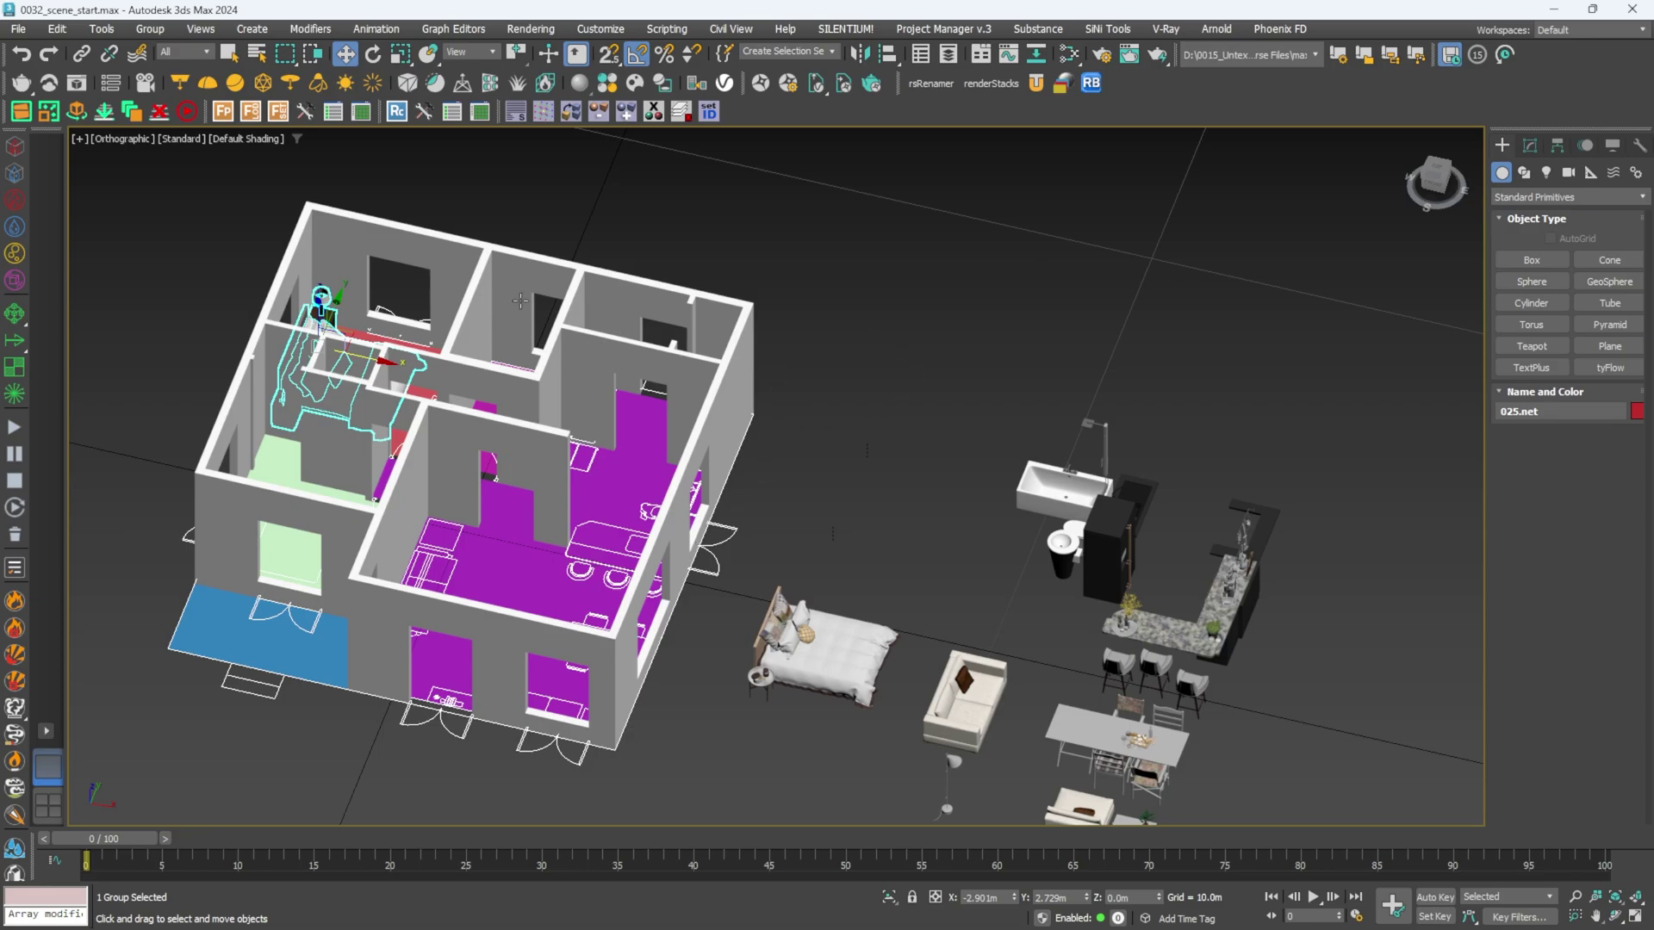
{"action": "key", "text": "t"}
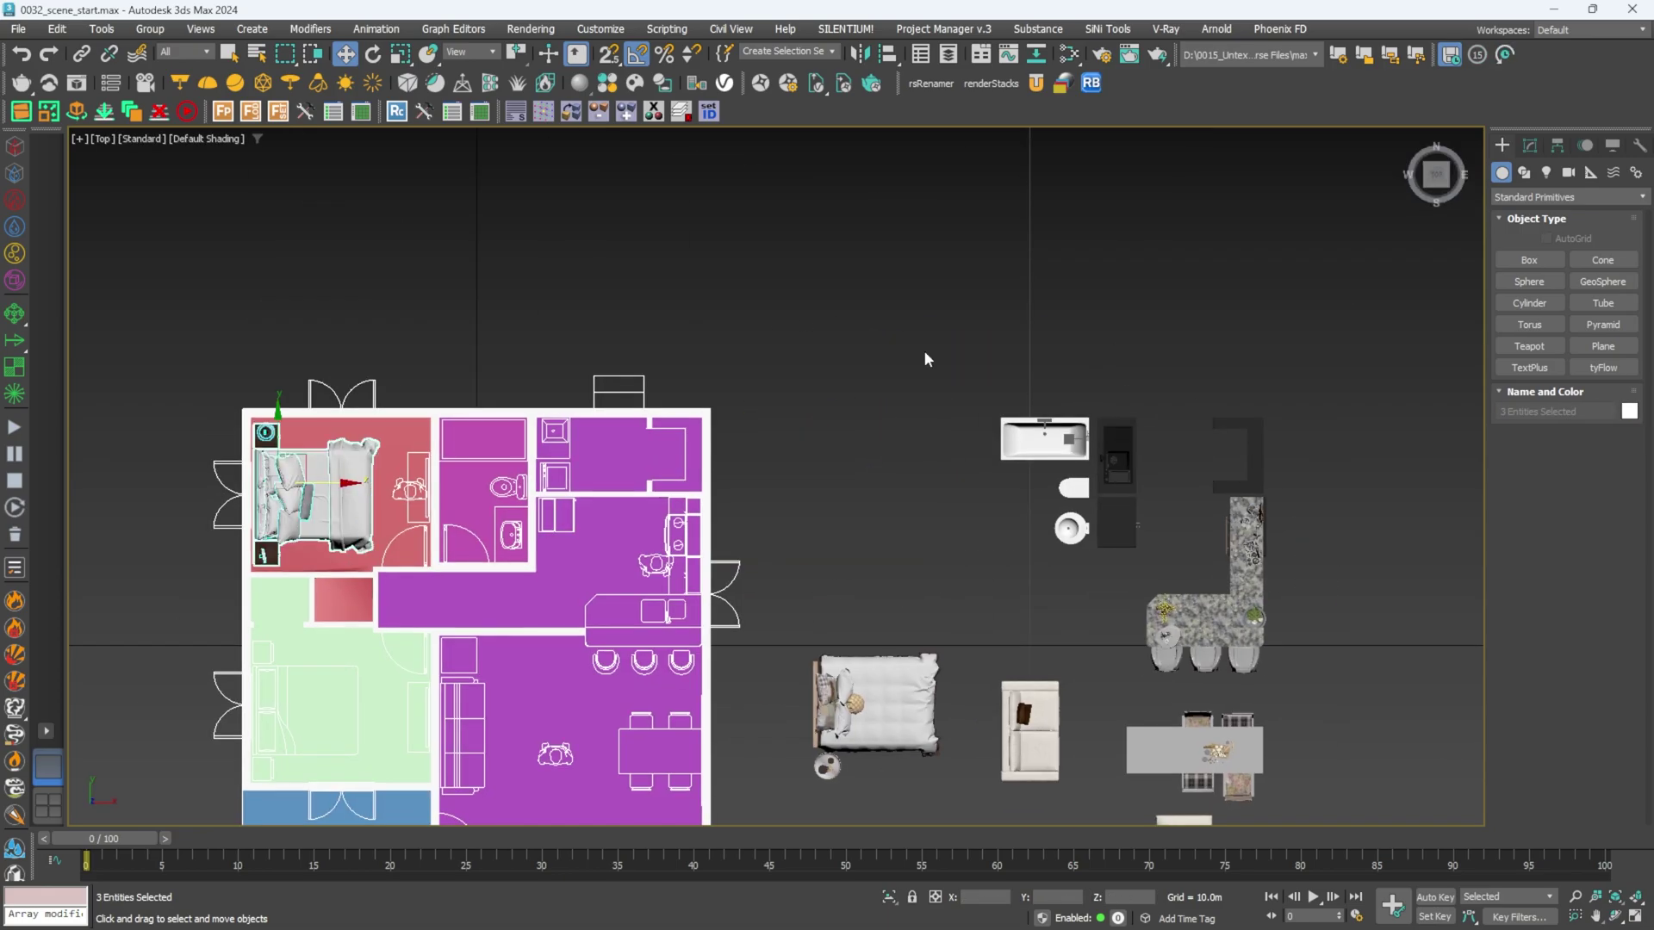
{"action": "key", "text": "space"}
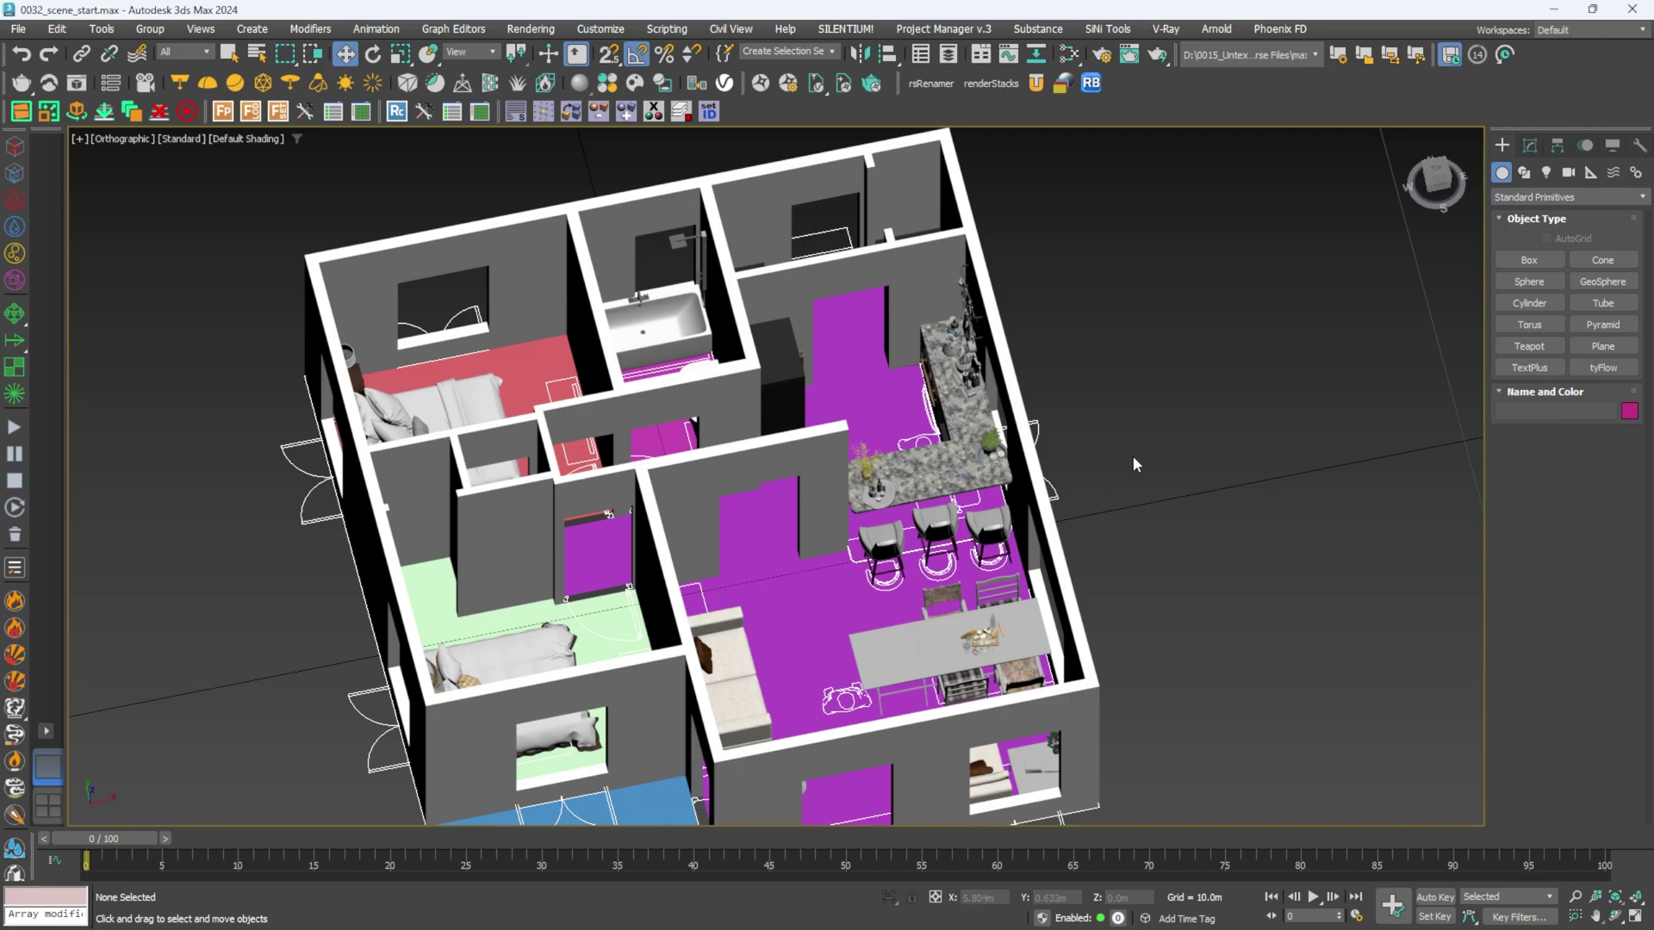
{"action": "middle_click_drag", "start_coordinate": [1134, 457], "coordinate": [1166, 433]}
{"action": "scroll", "coordinate": [1167, 431], "scroll_direction": "down", "scroll_amount": 3}
Orbit around the walls and select the purple and green floors to check placement.
{"action": "middle_click_drag", "start_coordinate": [1058, 434], "coordinate": [936, 471], "text": "alt"}
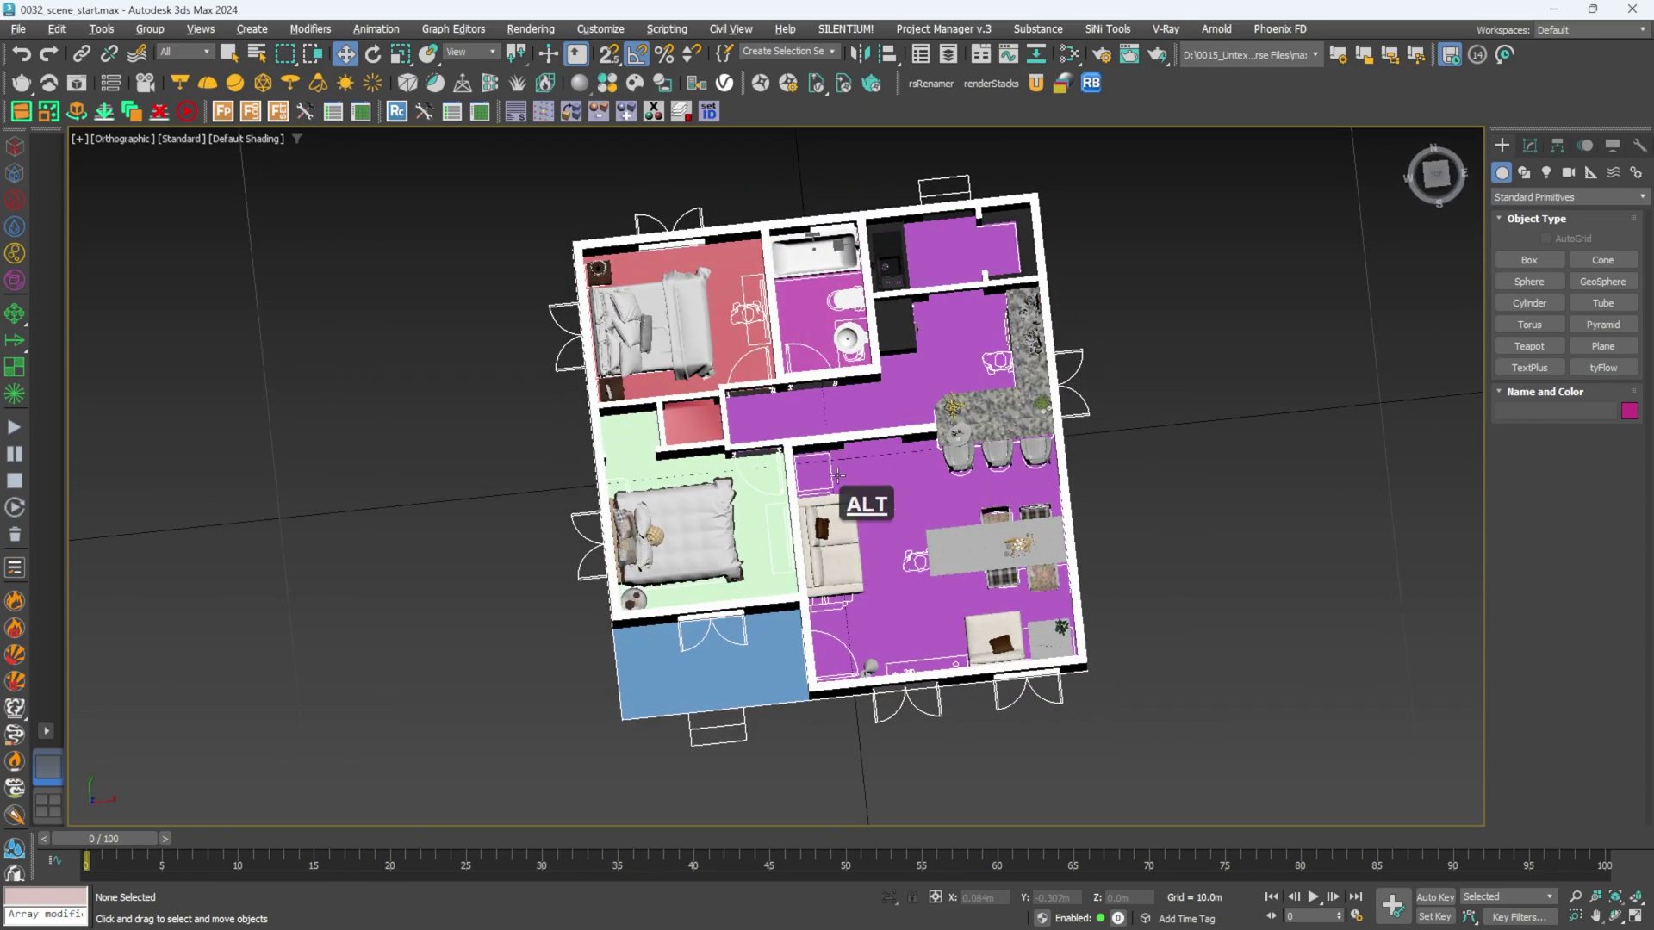
{"action": "middle_click_drag", "start_coordinate": [867, 417], "coordinate": [725, 470], "text": "alt"}
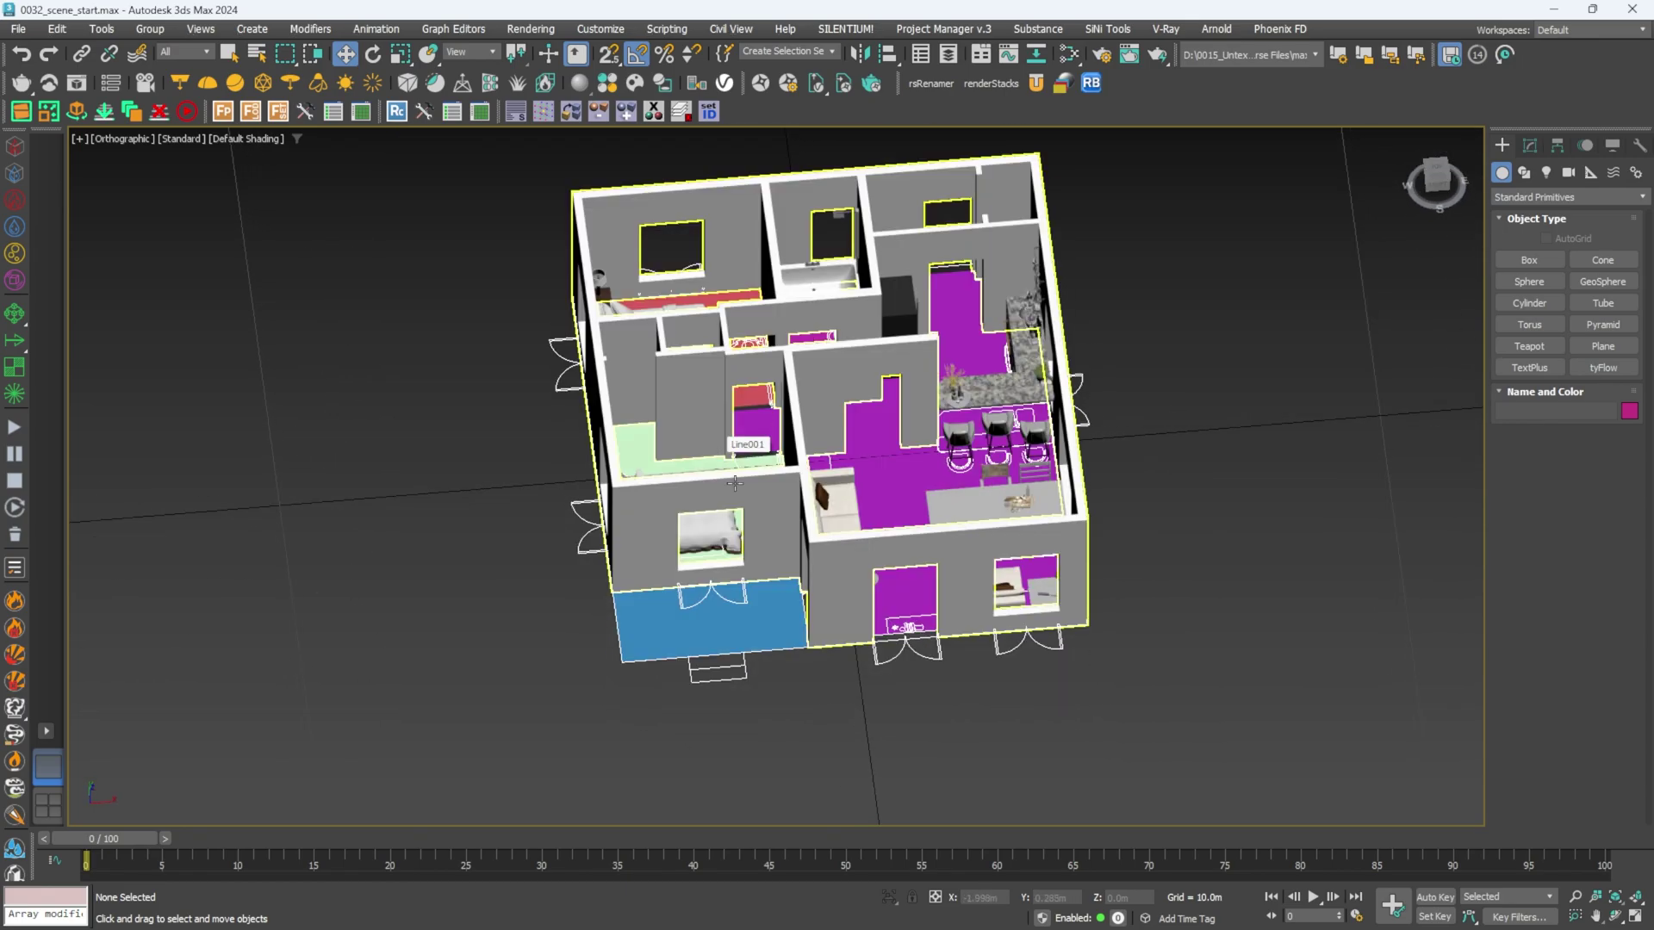
{"action": "middle_click_drag", "start_coordinate": [851, 431], "coordinate": [841, 456], "text": "alt"}
{"action": "scroll", "coordinate": [860, 478], "scroll_direction": "up", "scroll_amount": 4}
{"action": "left_click", "coordinate": [860, 478]}
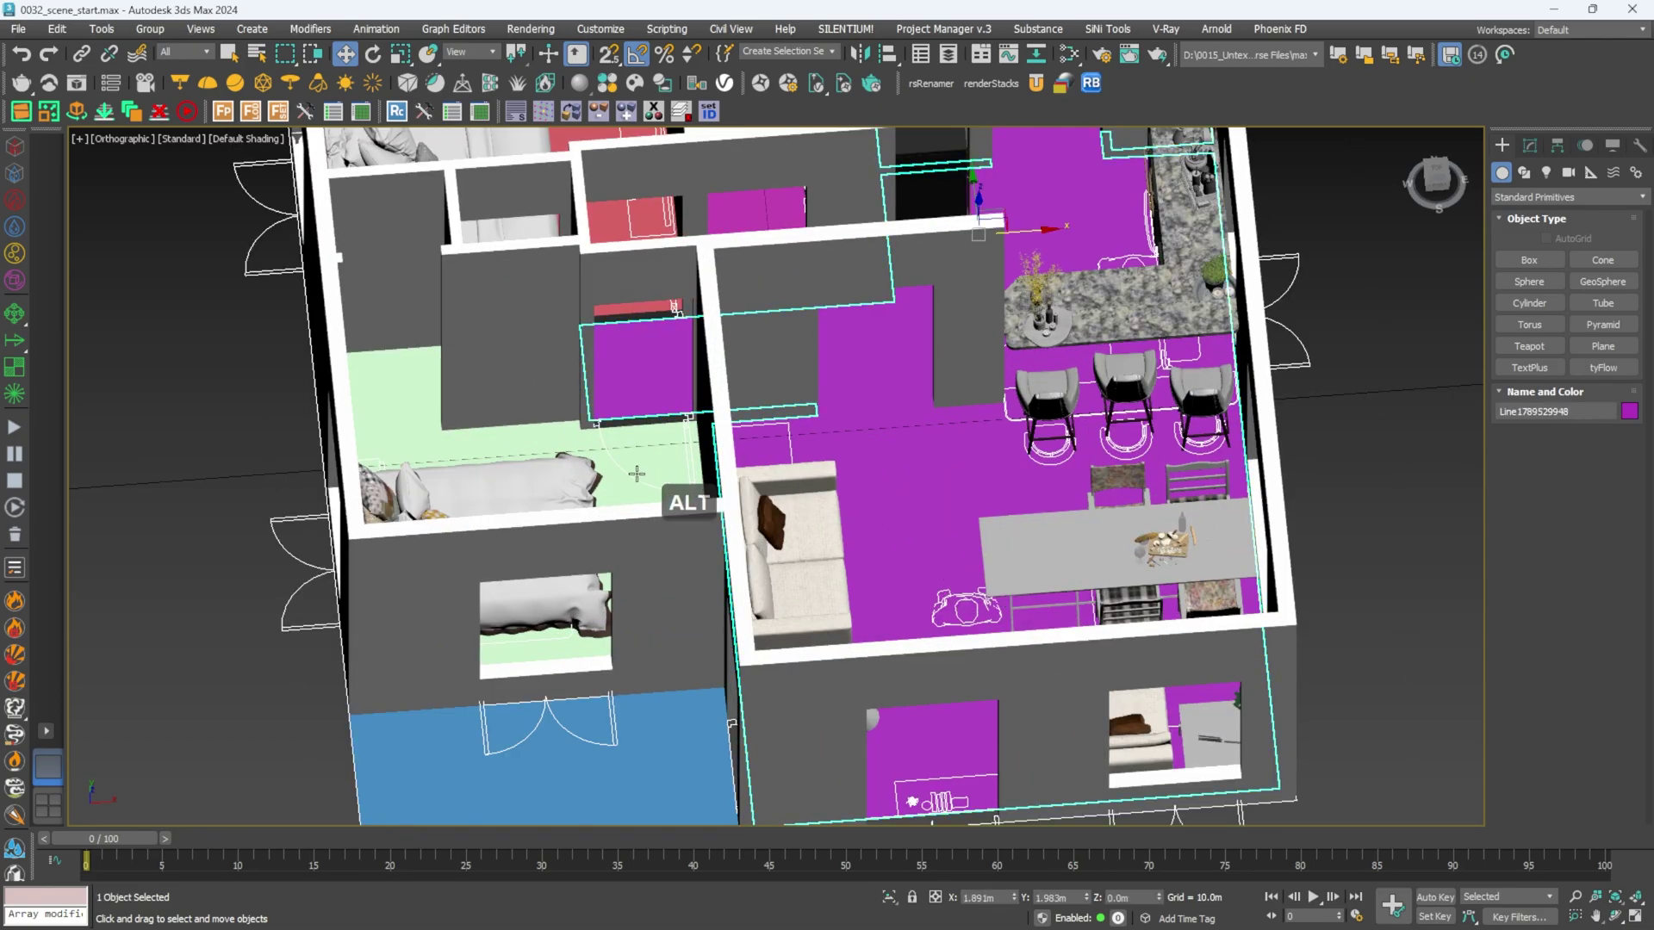
{"action": "left_click", "coordinate": [552, 439]}
{"action": "middle_click_drag", "start_coordinate": [782, 475], "coordinate": [823, 396], "text": "alt"}
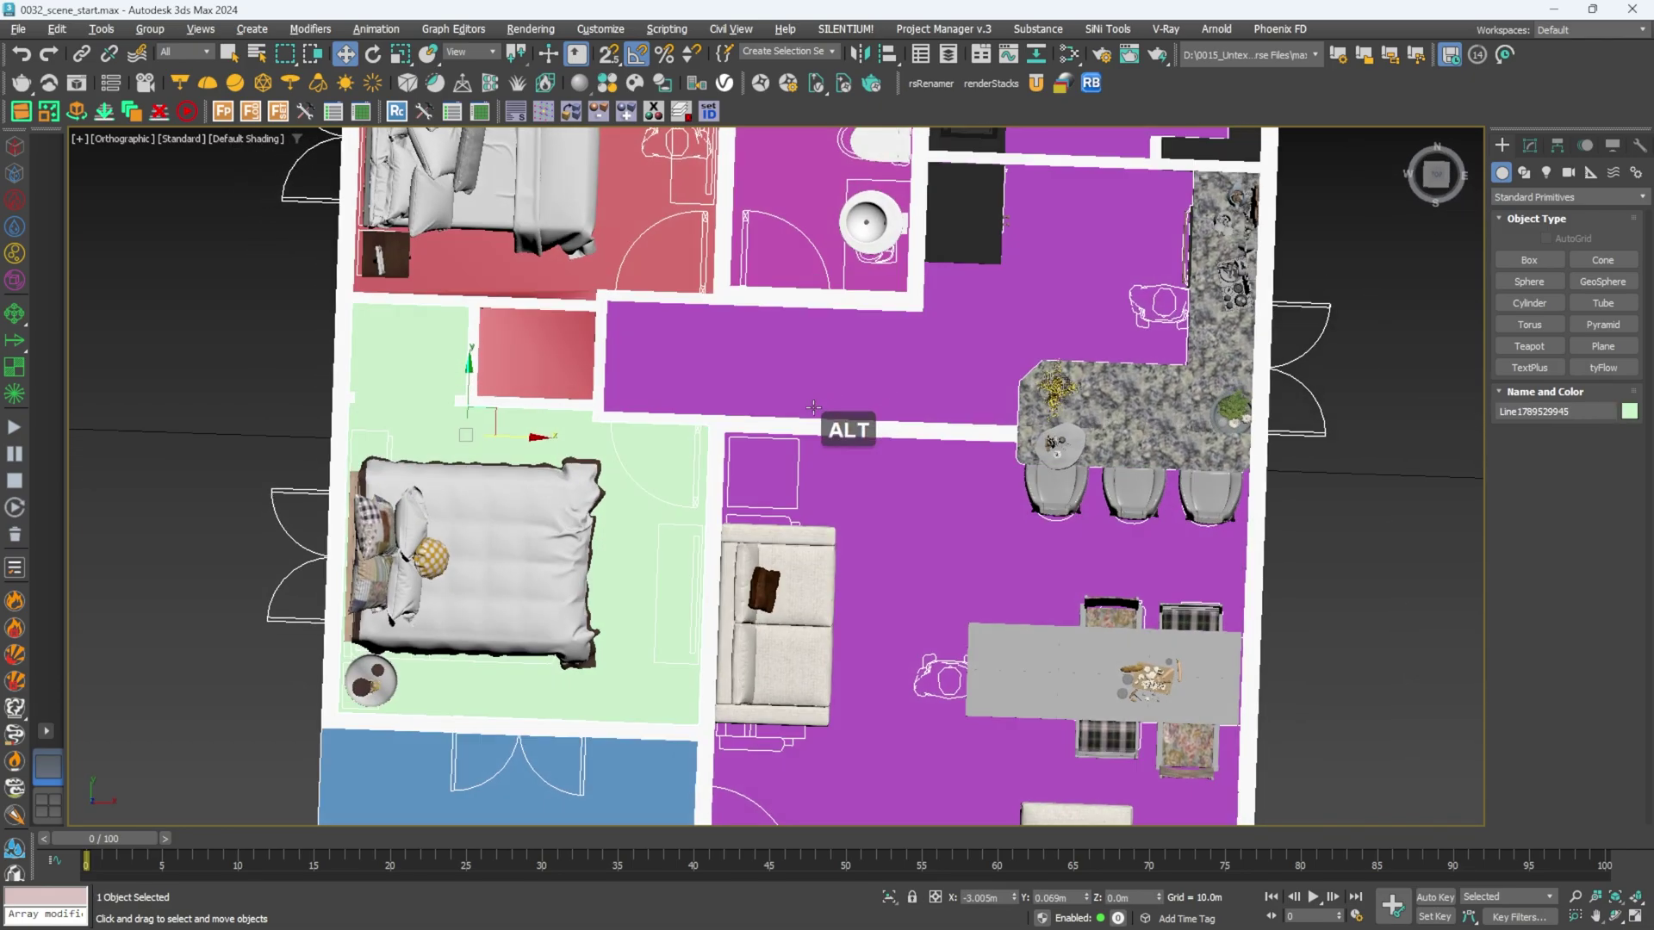
{"action": "scroll", "coordinate": [796, 419], "scroll_direction": "down", "scroll_amount": 4}
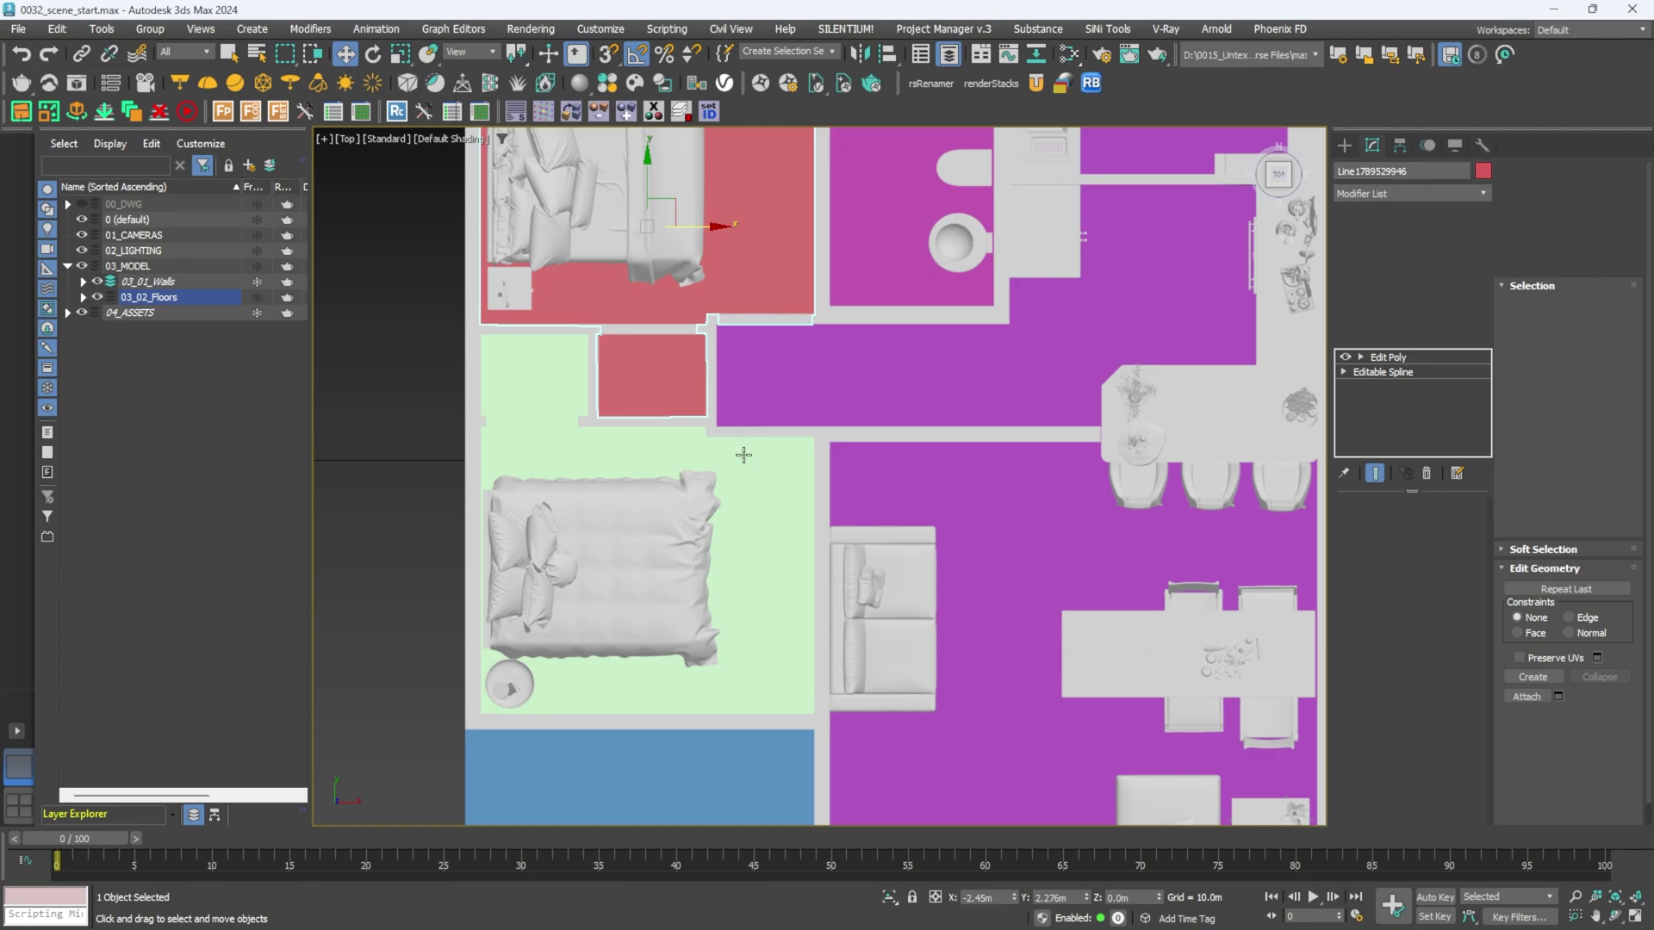
Load all the long_strip_wood_parquet maps into the Material Texture Loader.
{"action": "left_click", "coordinate": [742, 494], "text": "ctrl"}
{"action": "left_click", "coordinate": [412, 441]}
{"action": "mouse_move", "coordinate": [789, 405]}
{"action": "middle_mouse_down"}
{"action": "mouse_move", "coordinate": [819, 417]}
{"action": "mouse_move", "coordinate": [785, 414]}
{"action": "middle_mouse_up"}
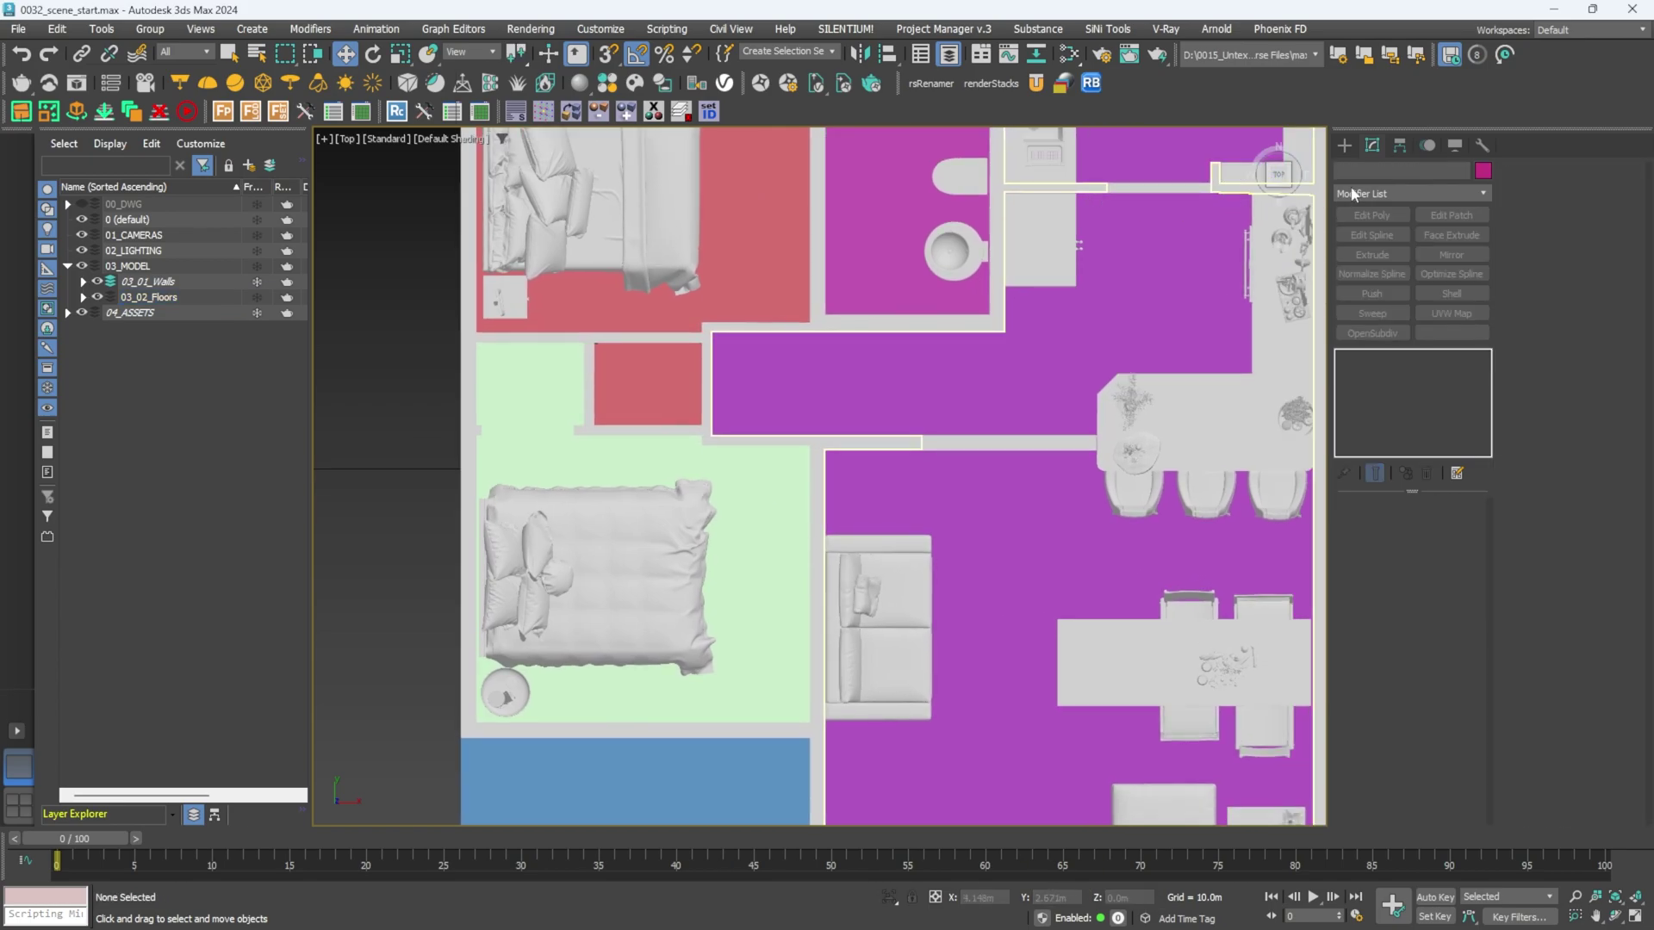
{"action": "left_click", "coordinate": [1065, 83]}
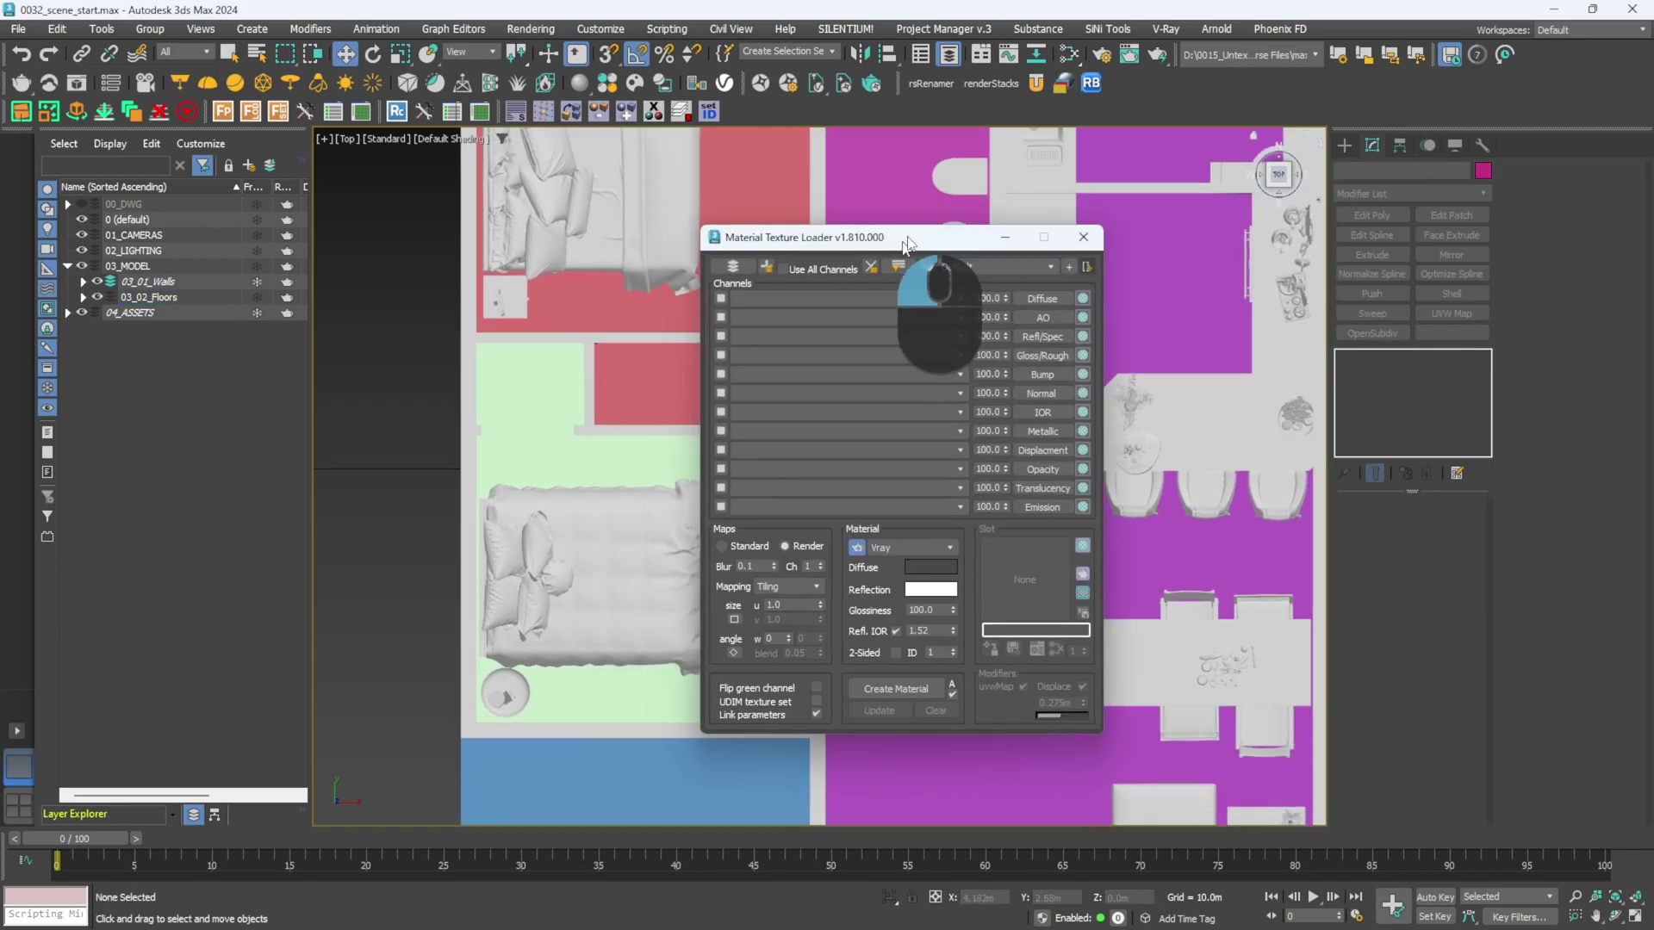
{"action": "left_click", "coordinate": [731, 236]}
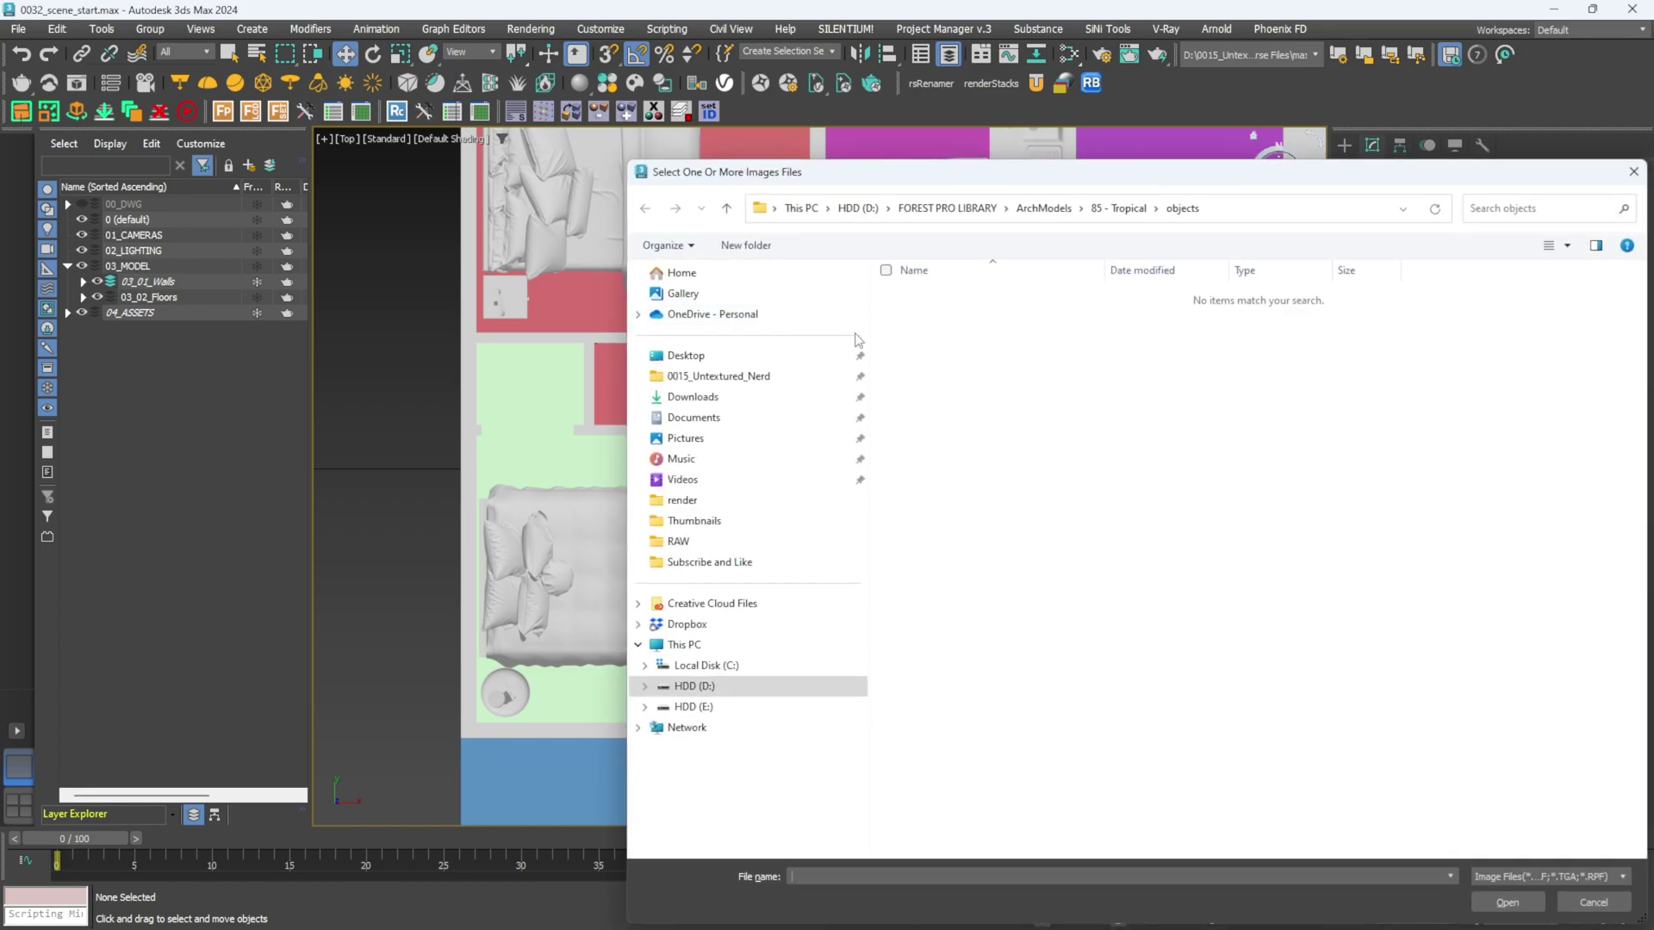
{"action": "double_click", "coordinate": [908, 343]}
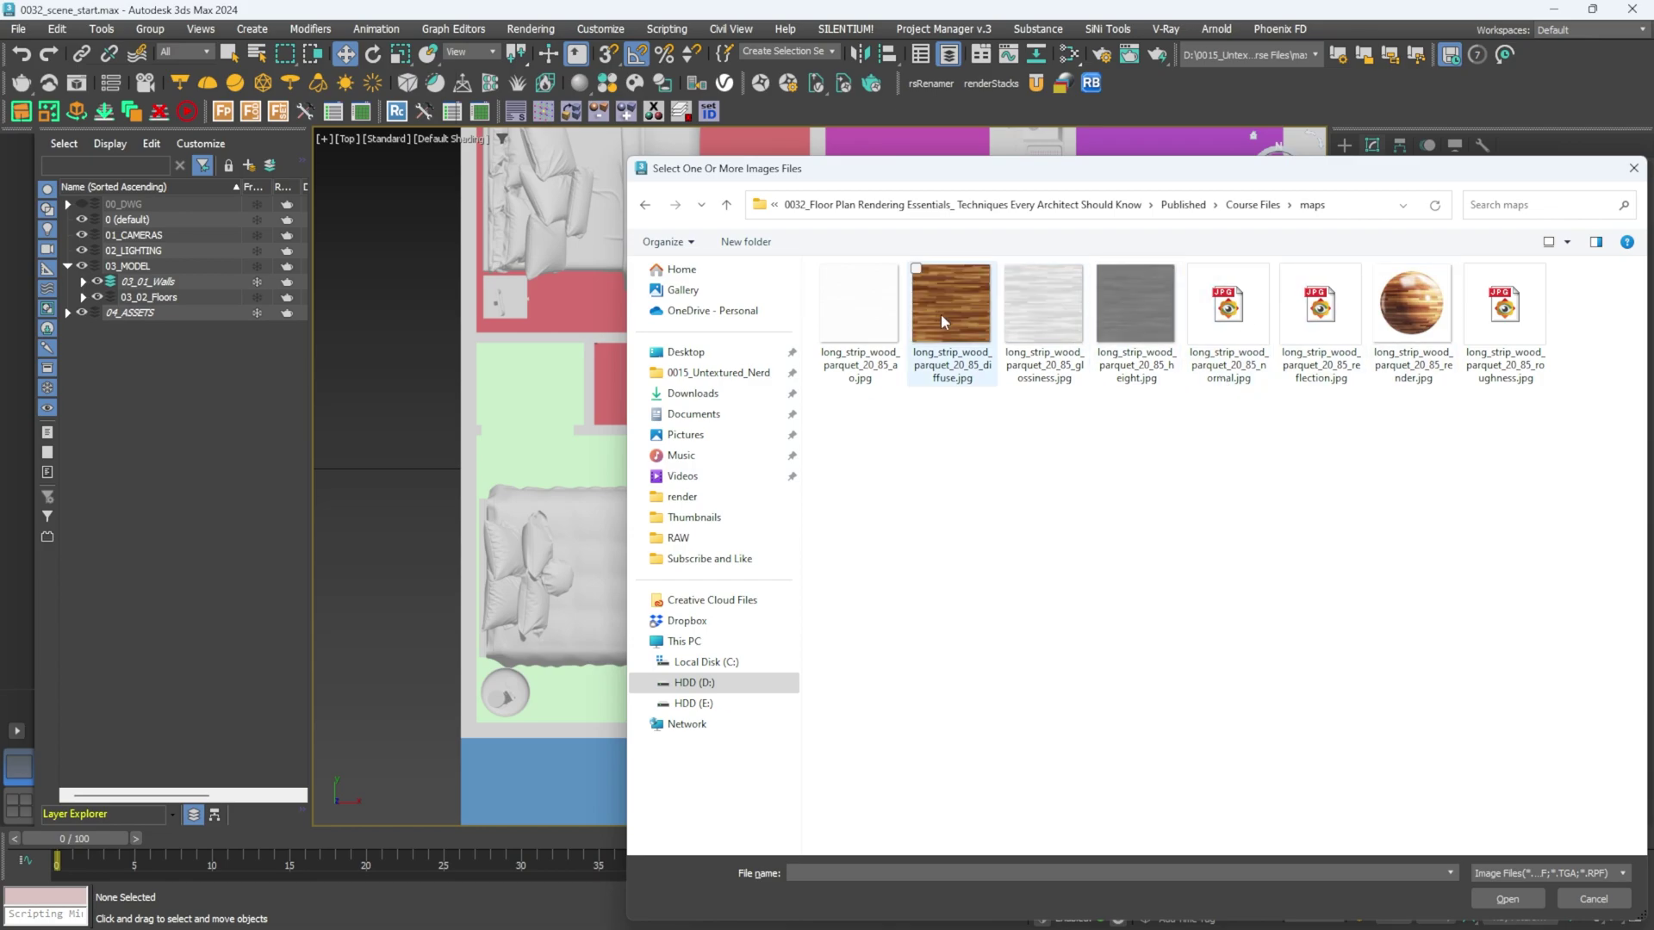
{"action": "key", "text": "ctrl+a"}
{"action": "left_click", "coordinate": [1516, 897]}
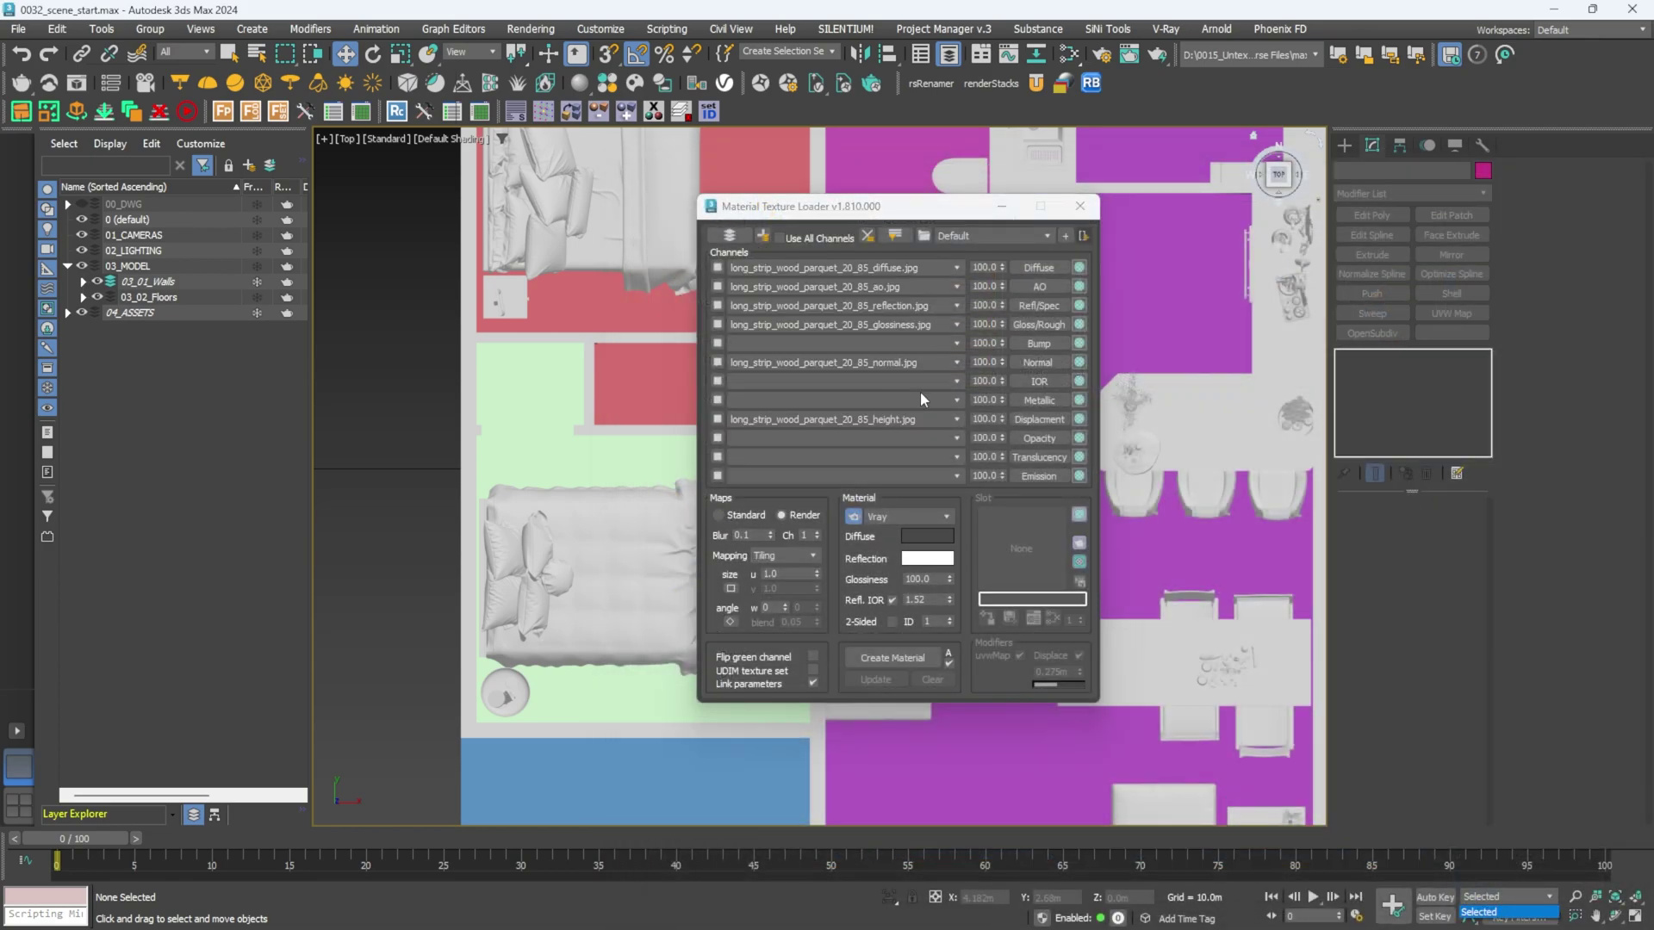
Drop the height map from displacement, set real-world 2.0m mapping, and create the parquet material.
{"action": "left_click", "coordinate": [941, 422]}
{"action": "left_click", "coordinate": [892, 503]}
{"action": "left_click", "coordinate": [812, 558]}
{"action": "left_click", "coordinate": [797, 584]}
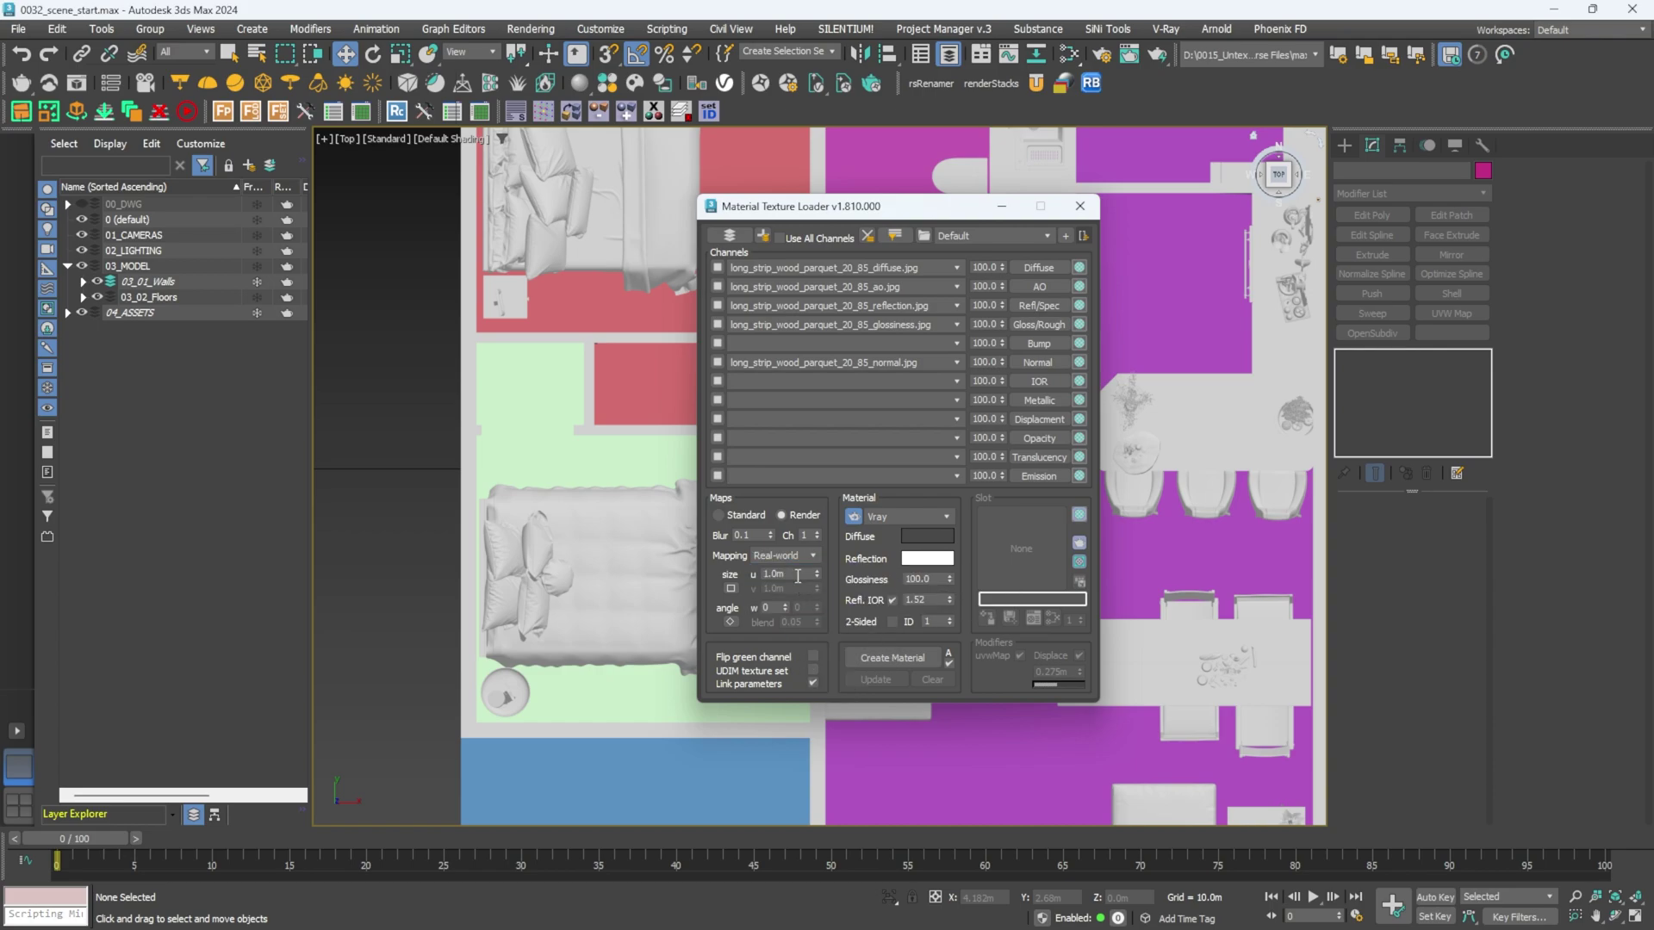
{"action": "double_click", "coordinate": [775, 574]}
{"action": "type", "text": "2"}
{"action": "key", "text": "Return"}
{"action": "left_click", "coordinate": [887, 659]}
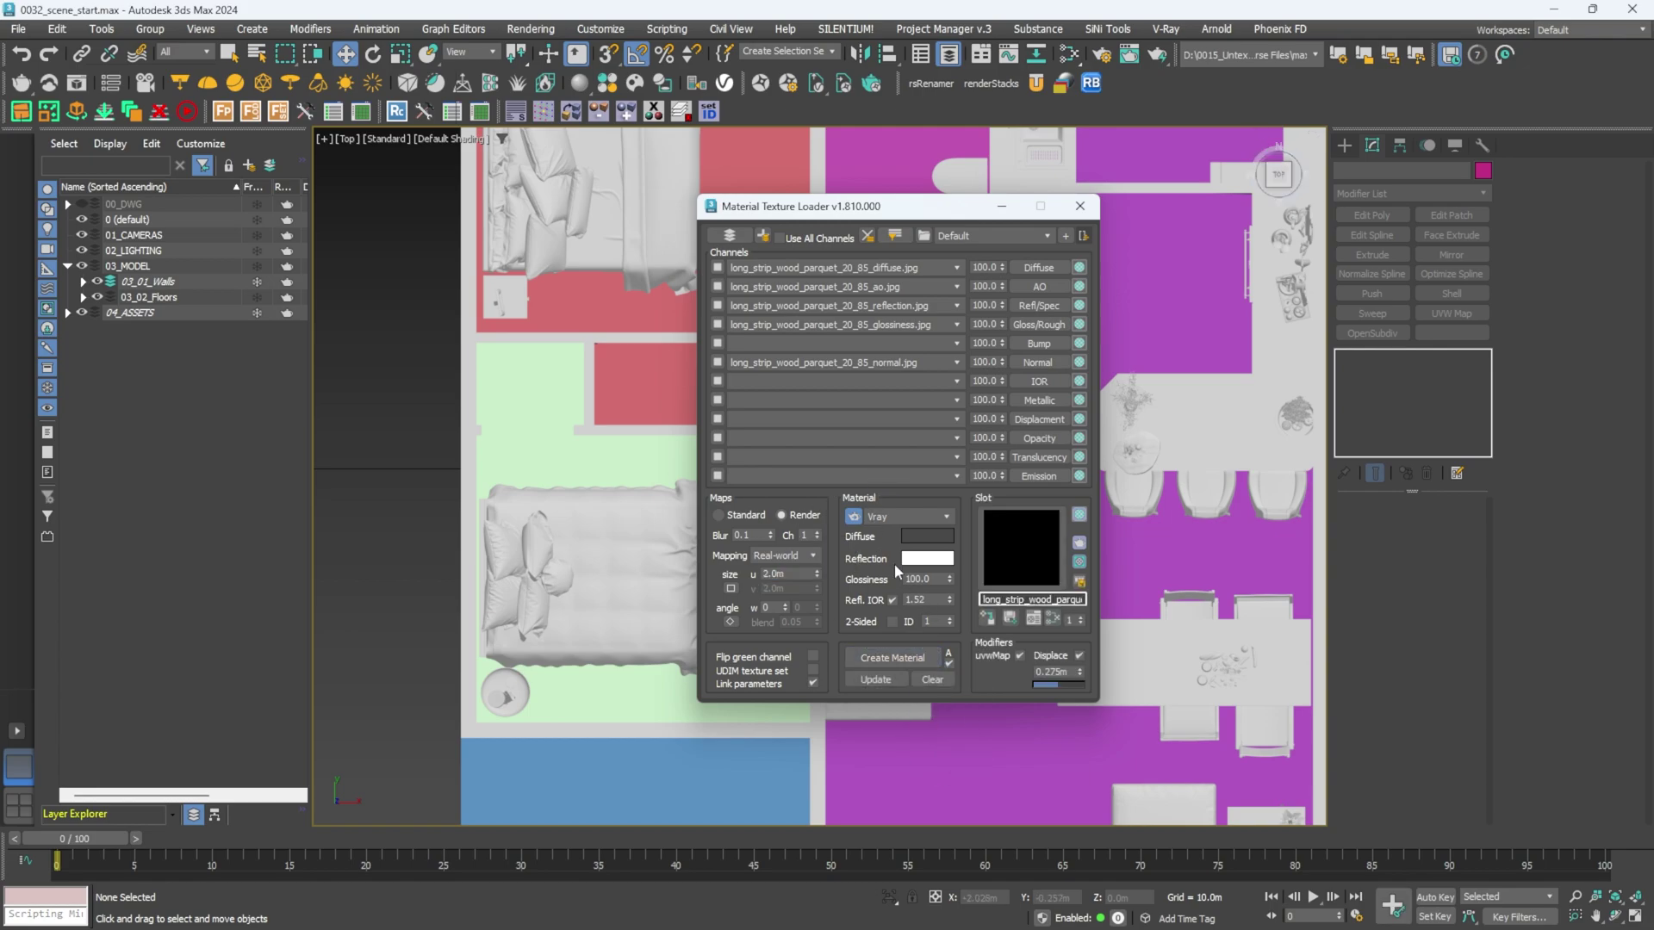
Select the upper bedroom floor and the small red floor square.
{"action": "scroll", "coordinate": [586, 405], "scroll_direction": "up", "scroll_amount": 2}
{"action": "left_click", "coordinate": [625, 360]}
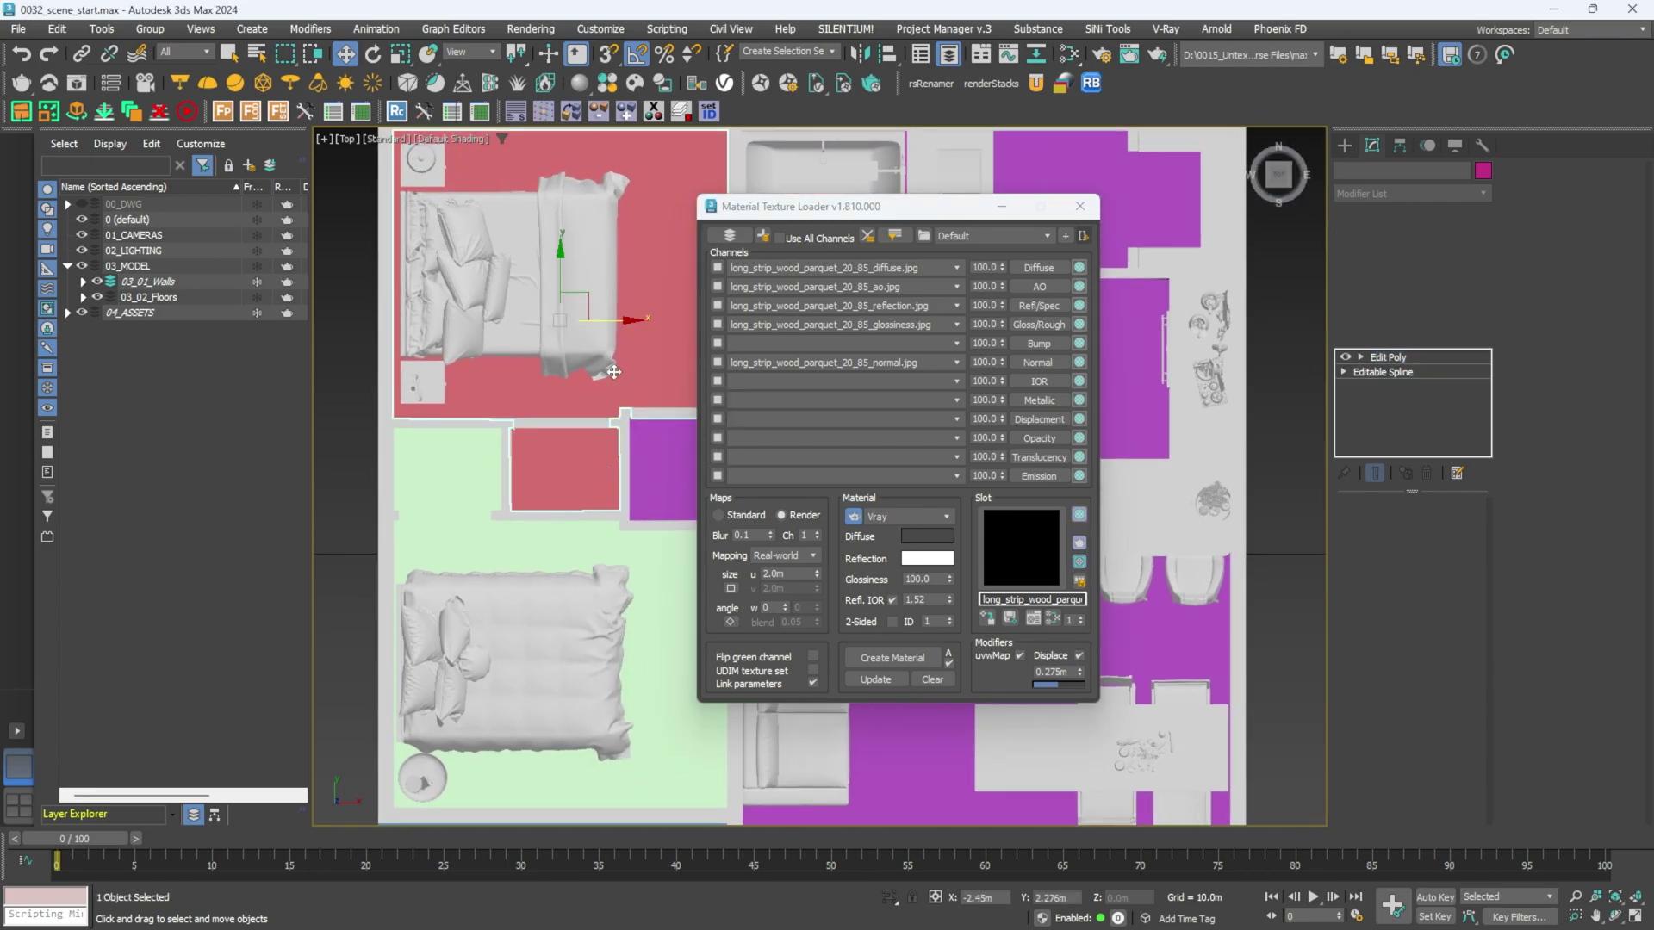
{"action": "left_click", "coordinate": [525, 491], "text": "ctrl"}
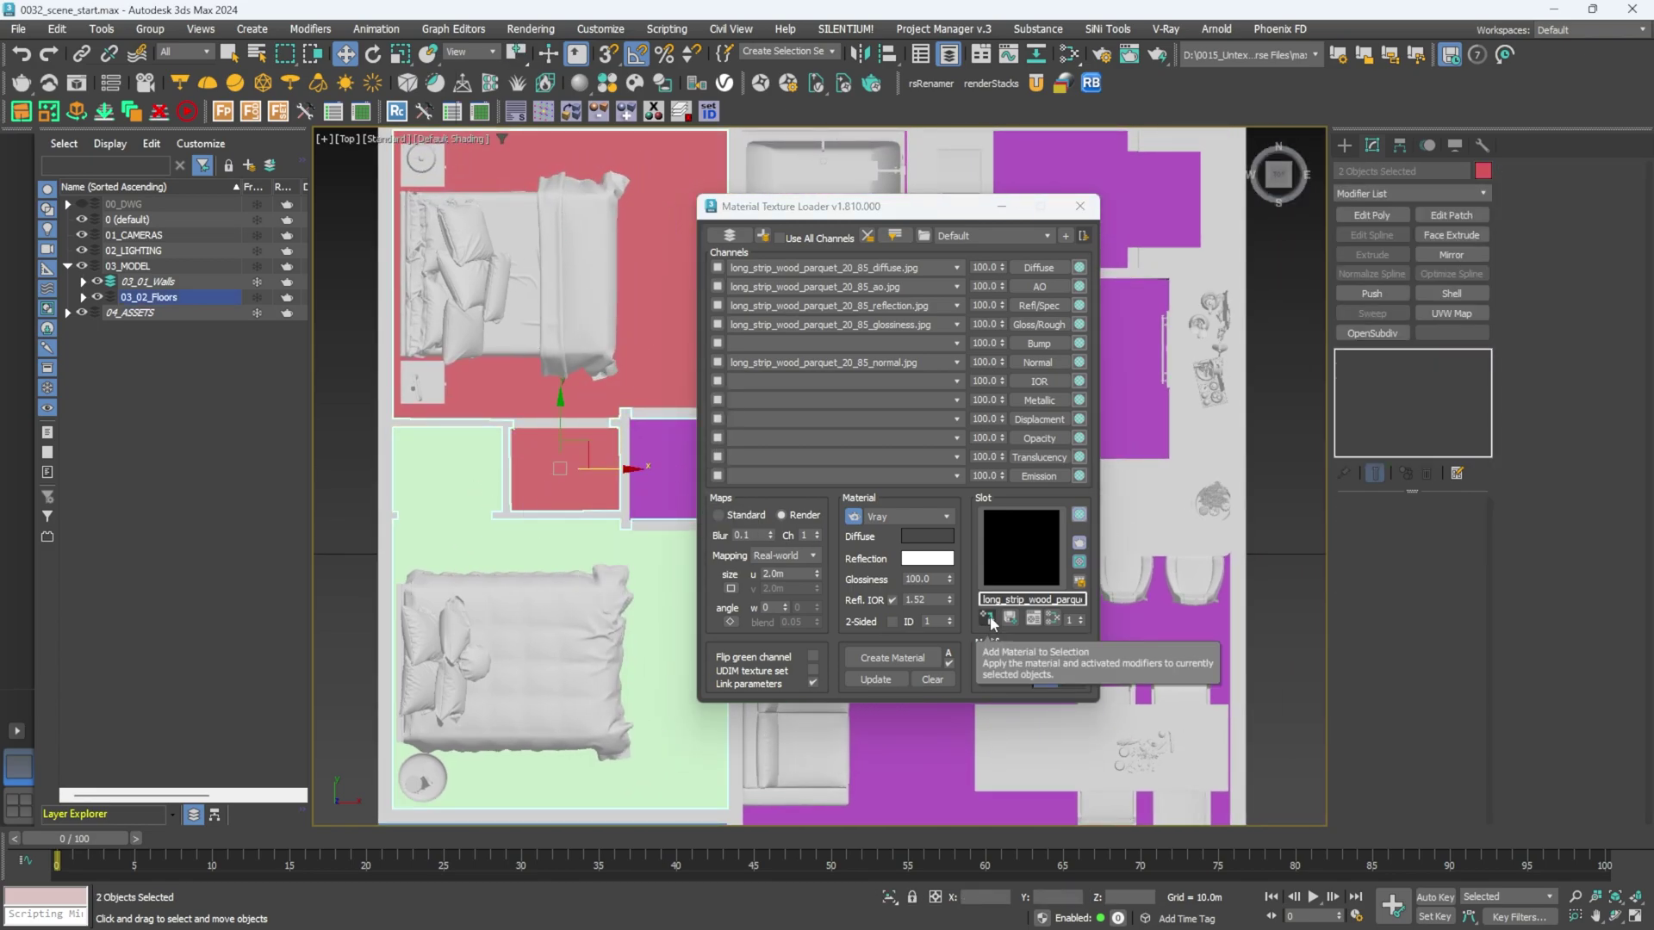
Assign the parquet material to the selected floors, close the loader, and select the upper bedroom floor.
{"action": "left_click", "coordinate": [987, 618]}
{"action": "middle_click_drag", "start_coordinate": [568, 429], "coordinate": [531, 466]}
{"action": "left_click", "coordinate": [1088, 210]}
{"action": "middle_click_drag", "start_coordinate": [927, 410], "coordinate": [1019, 291]}
{"action": "left_click_drag", "start_coordinate": [420, 385], "coordinate": [502, 504]}
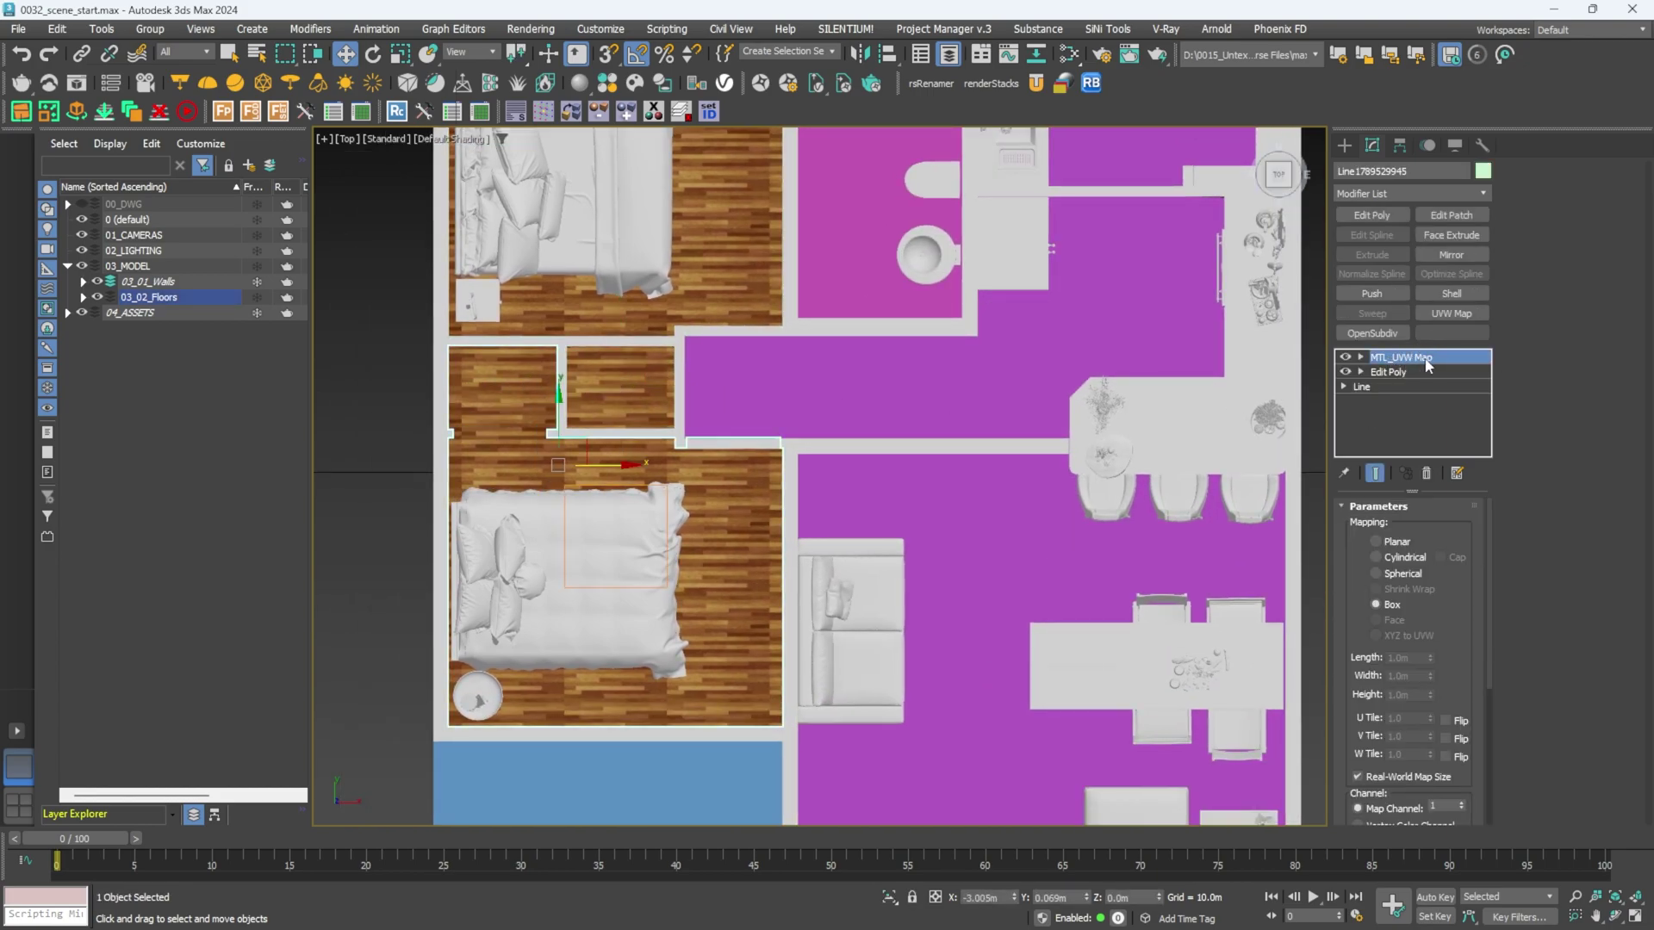
{"action": "left_click", "coordinate": [620, 374]}
Move the upper floor's MTL_UVW Map gizmo along X to offset the planks.
{"action": "scroll", "coordinate": [616, 345], "scroll_direction": "up", "scroll_amount": 4}
{"action": "middle_click_drag", "start_coordinate": [617, 343], "coordinate": [805, 367]}
{"action": "scroll", "coordinate": [758, 404], "scroll_direction": "down", "scroll_amount": 2}
{"action": "scroll", "coordinate": [753, 420], "scroll_direction": "up", "scroll_amount": 4}
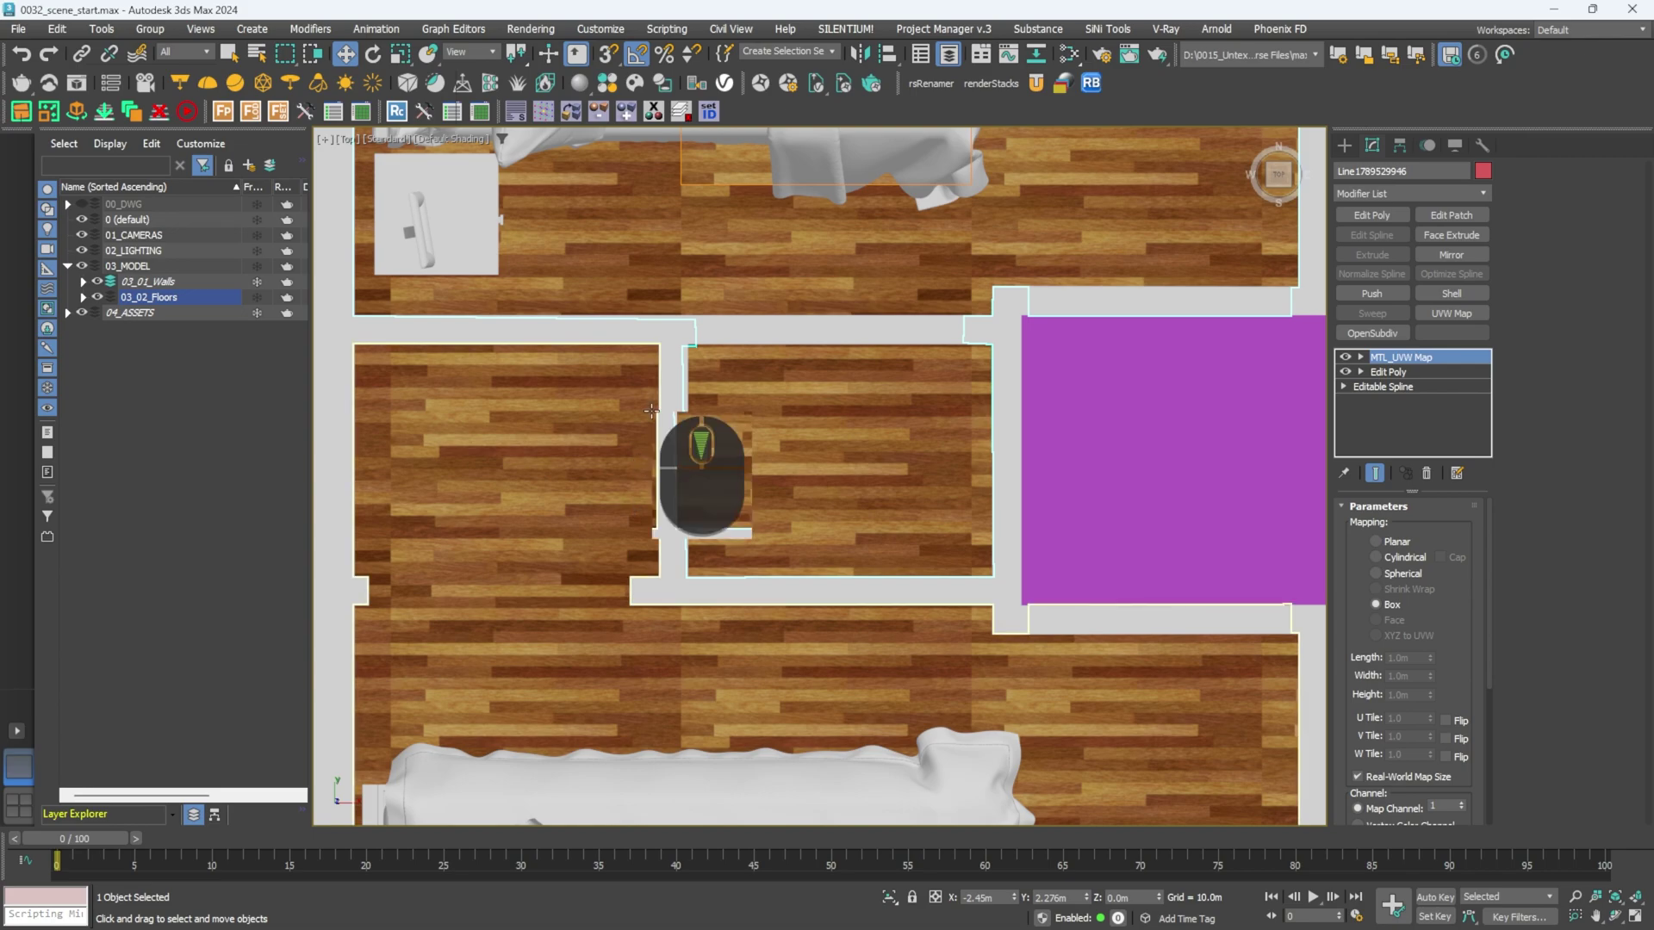
{"action": "scroll", "coordinate": [653, 408], "scroll_direction": "down", "scroll_amount": 4}
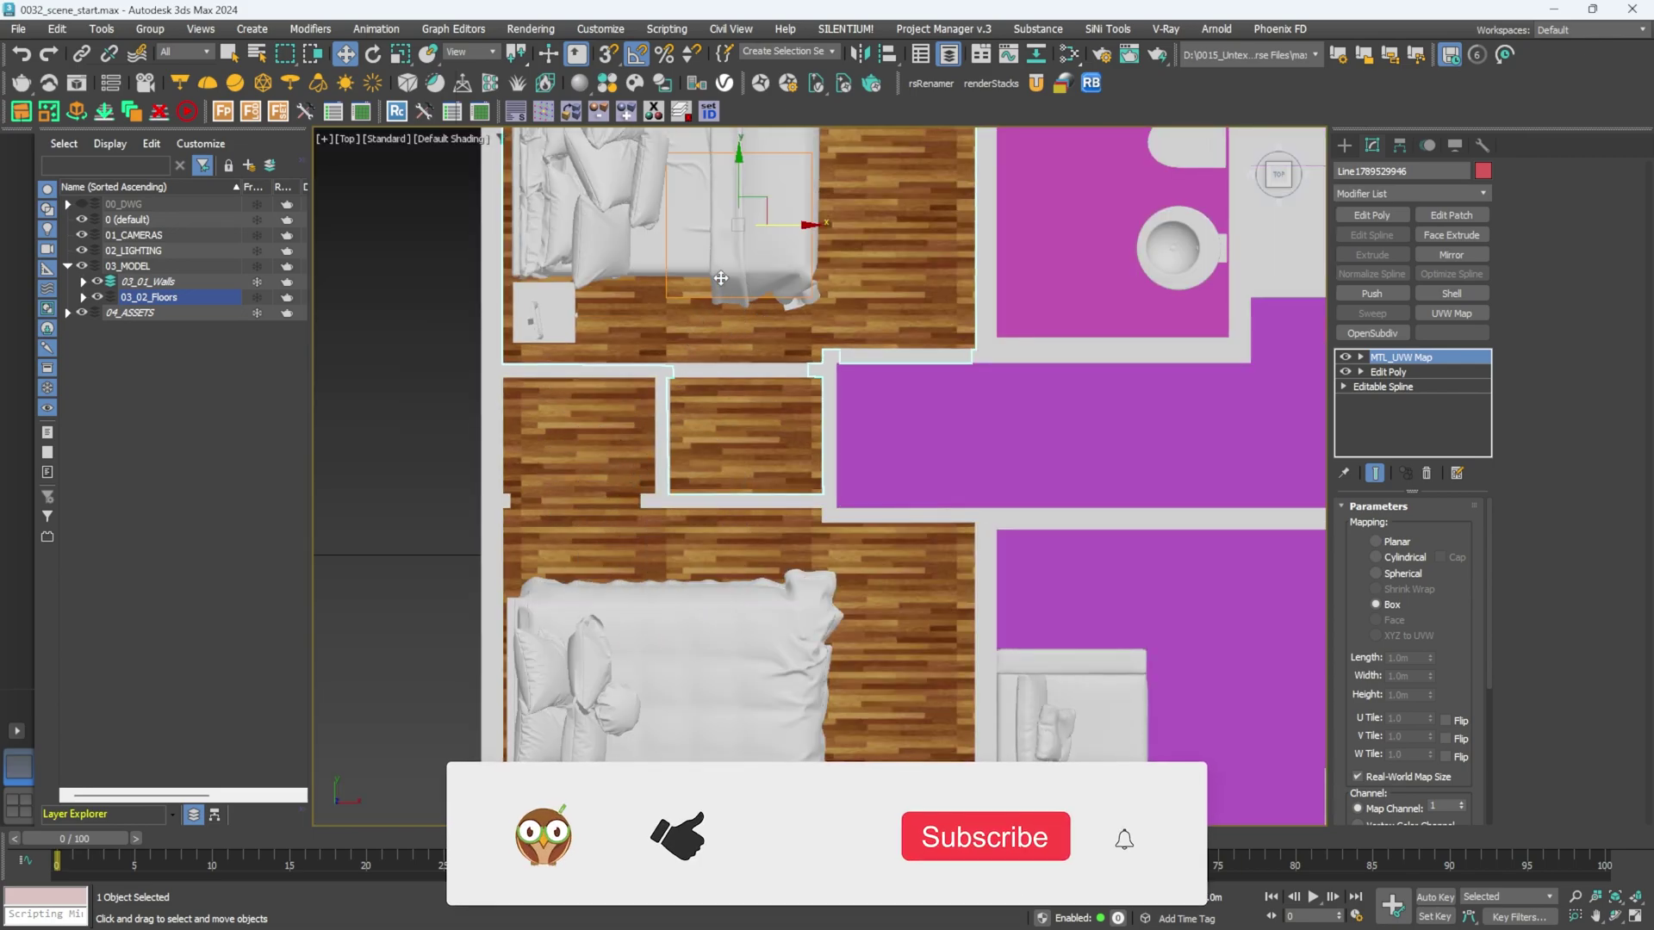
{"action": "left_click", "coordinate": [1361, 358]}
{"action": "left_click", "coordinate": [1395, 372]}
{"action": "middle_click_drag", "start_coordinate": [826, 223], "coordinate": [831, 262]}
{"action": "left_click_drag", "start_coordinate": [810, 265], "coordinate": [851, 256]}
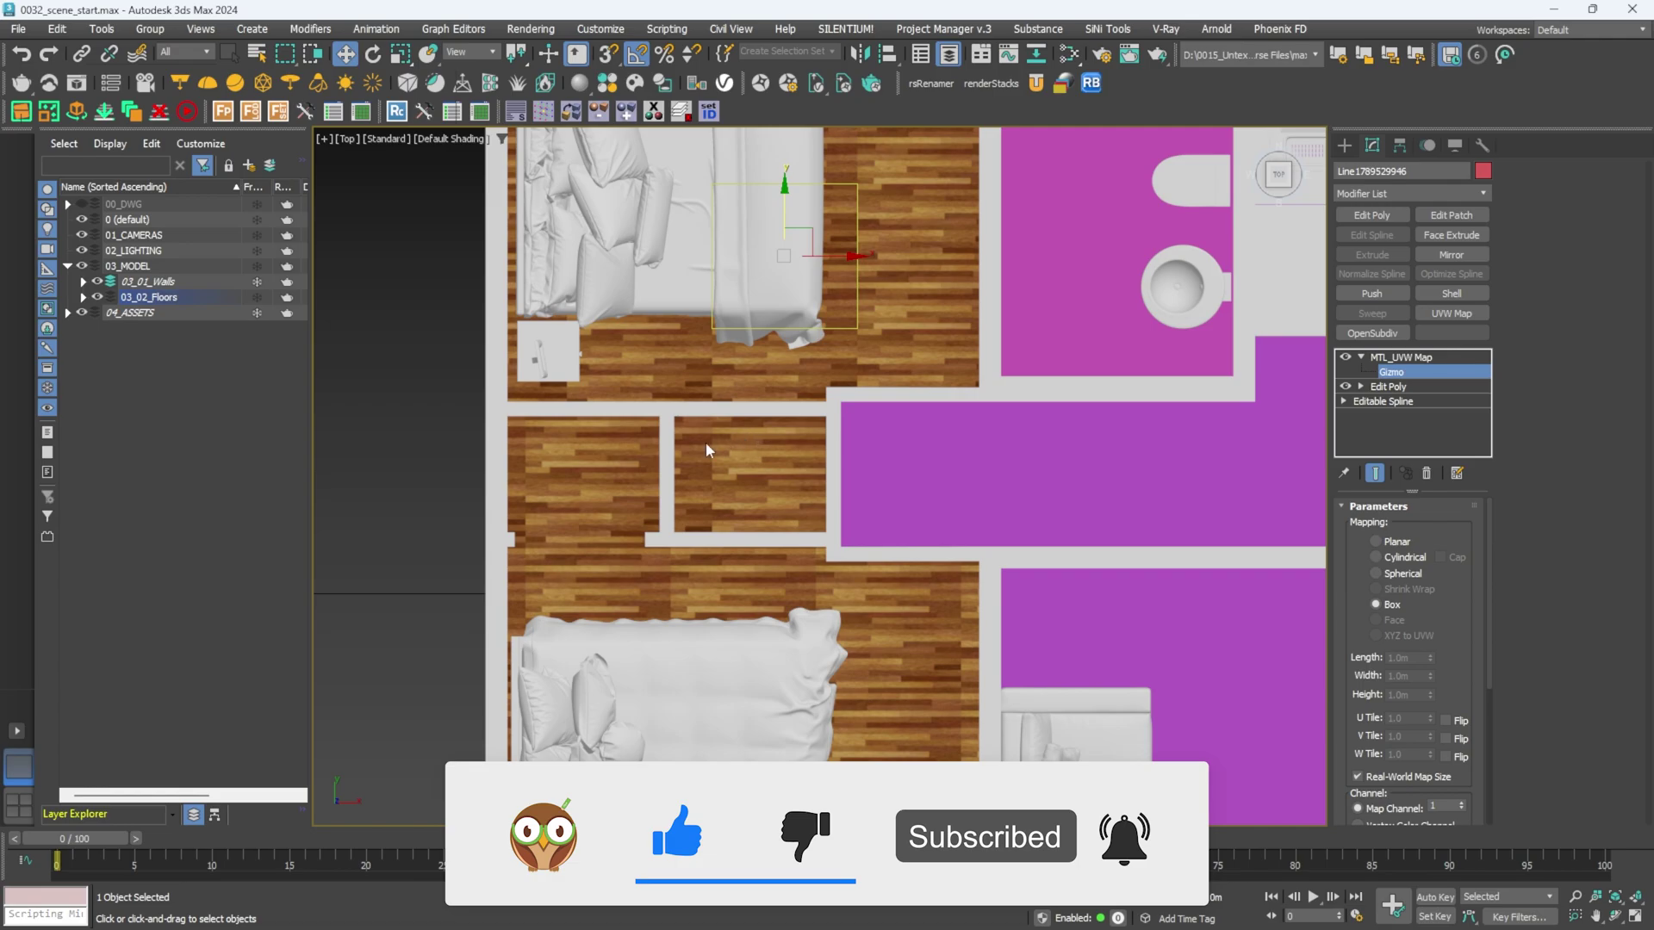
Inspect the parquet, collapse the UVW modifier, and return to a top view zoomed on the floor.
{"action": "middle_click_drag", "start_coordinate": [706, 442], "coordinate": [914, 386], "text": "alt"}
{"action": "left_click", "coordinate": [1366, 358]}
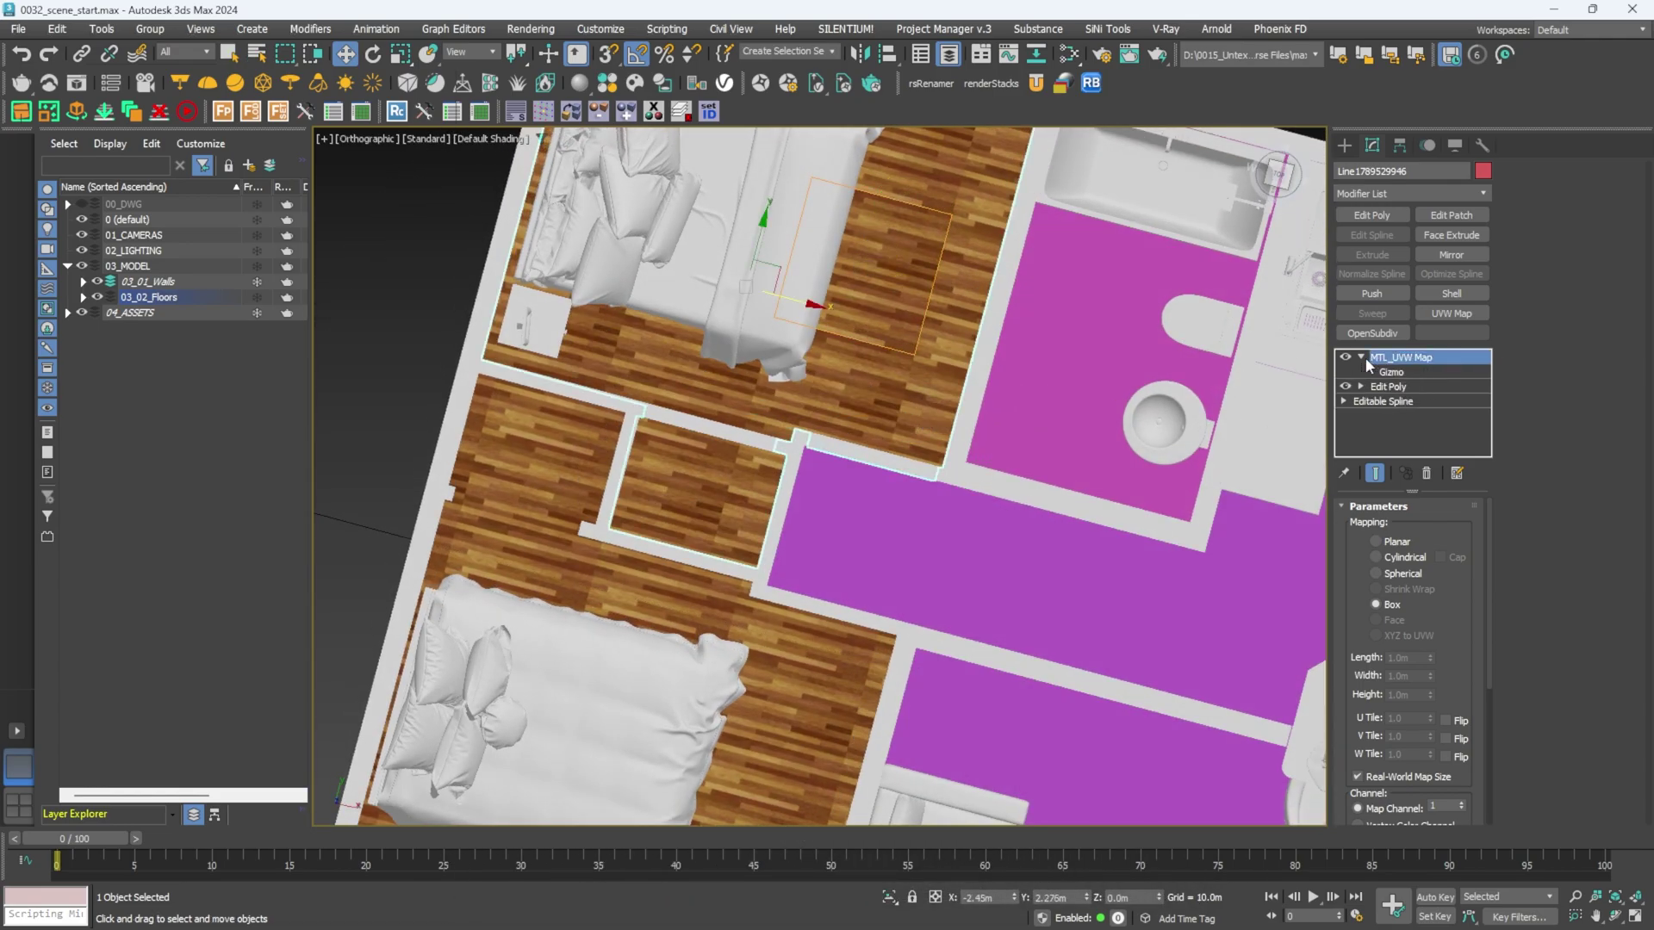
{"action": "left_click", "coordinate": [1362, 357]}
{"action": "key", "text": "t"}
{"action": "key", "text": "z"}
{"action": "scroll", "coordinate": [898, 391], "scroll_direction": "down", "scroll_amount": 3}
{"action": "scroll", "coordinate": [898, 392], "scroll_direction": "up", "scroll_amount": 4}
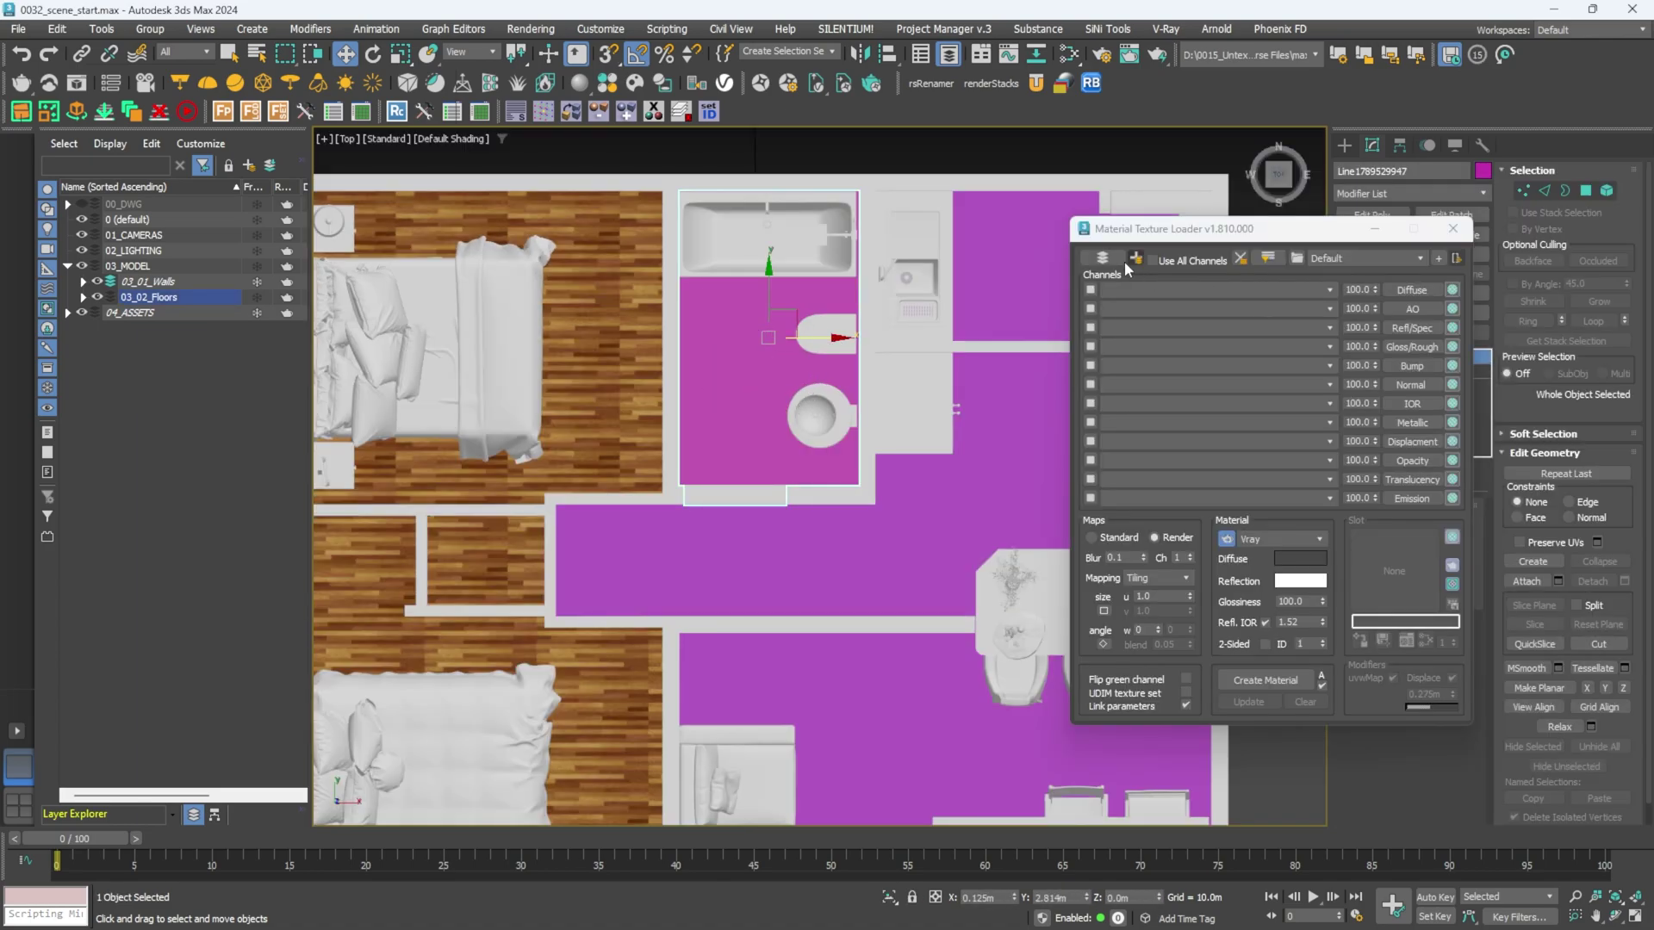
Load all the Tiles12 maps into the Material Texture Loader.
{"action": "left_click", "coordinate": [1129, 259]}
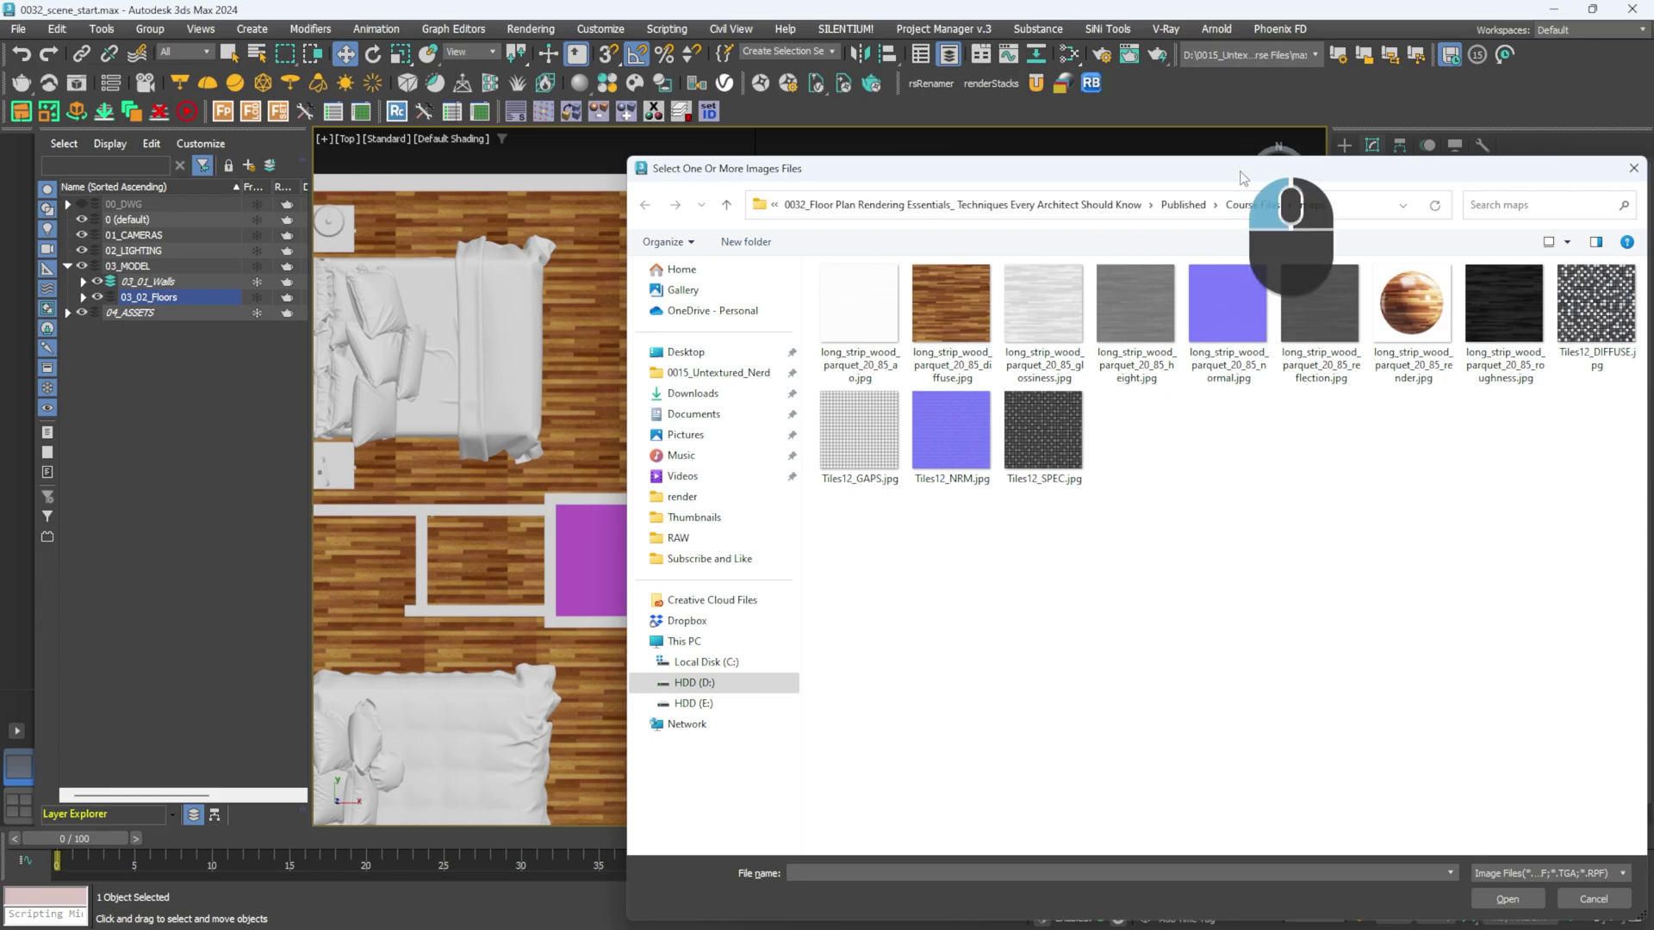
{"action": "left_click_drag", "start_coordinate": [1241, 178], "coordinate": [996, 178]}
{"action": "left_click", "coordinate": [1352, 306]}
{"action": "left_click", "coordinate": [799, 431], "text": "shift"}
{"action": "left_click", "coordinate": [1263, 899]}
Create the Tiles12 material with 2.0m real-world mapping and open the Slate Material Editor.
{"action": "left_click", "coordinate": [1170, 579]}
{"action": "left_click", "coordinate": [1155, 601]}
{"action": "key", "text": "Return"}
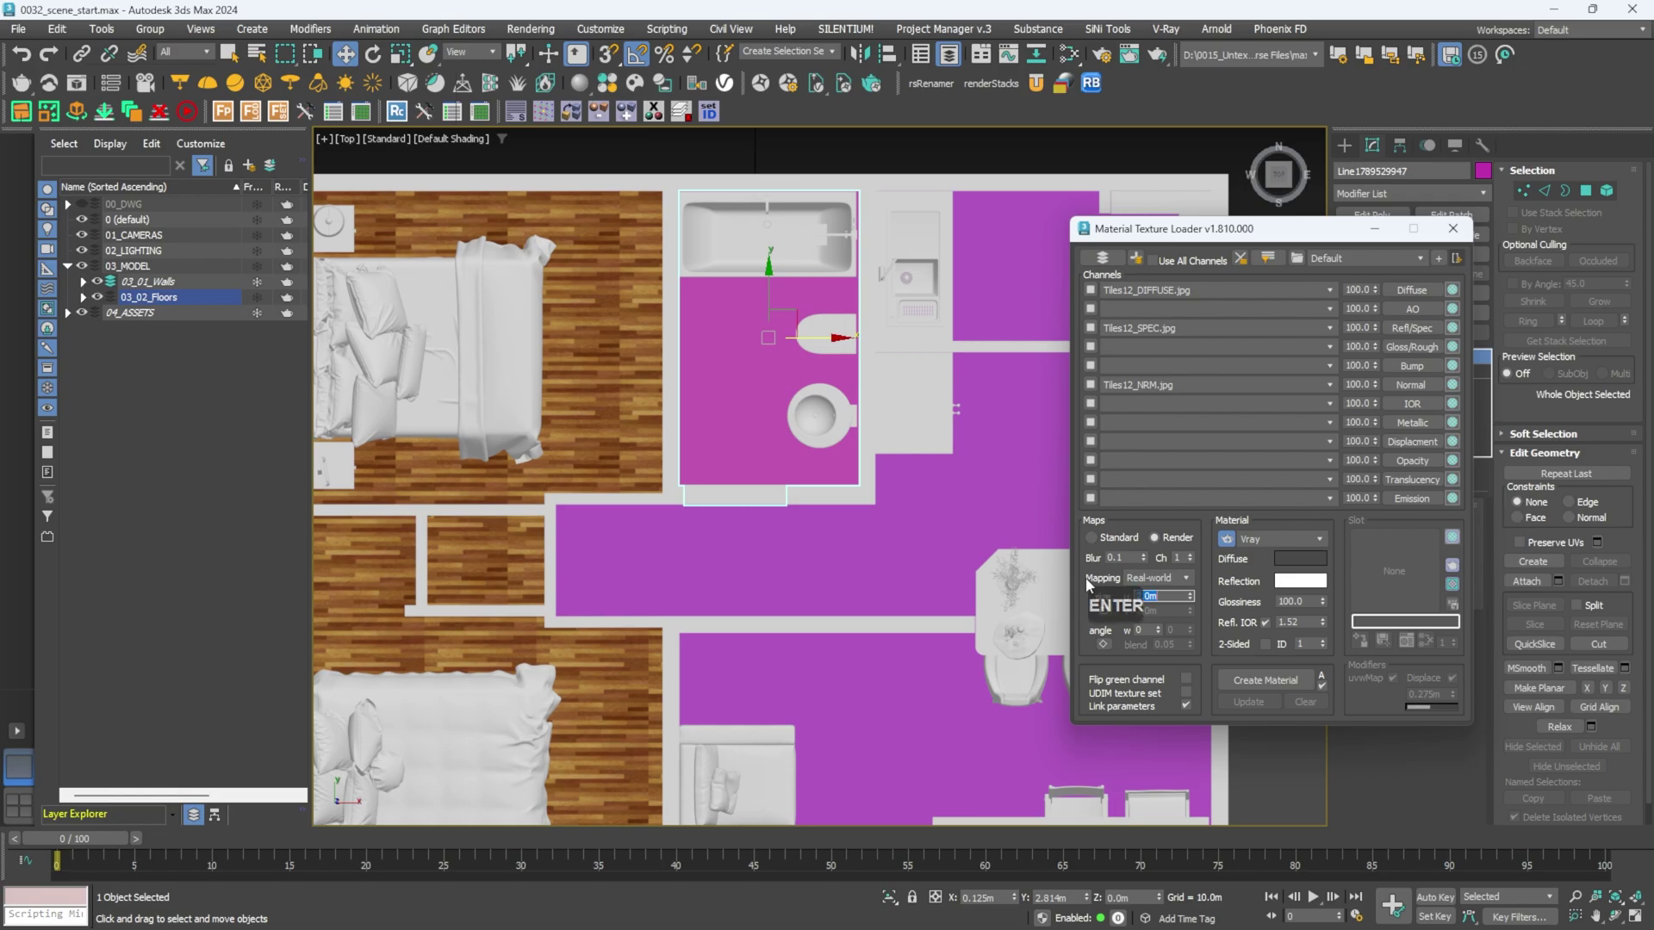
{"action": "left_click", "coordinate": [1264, 680]}
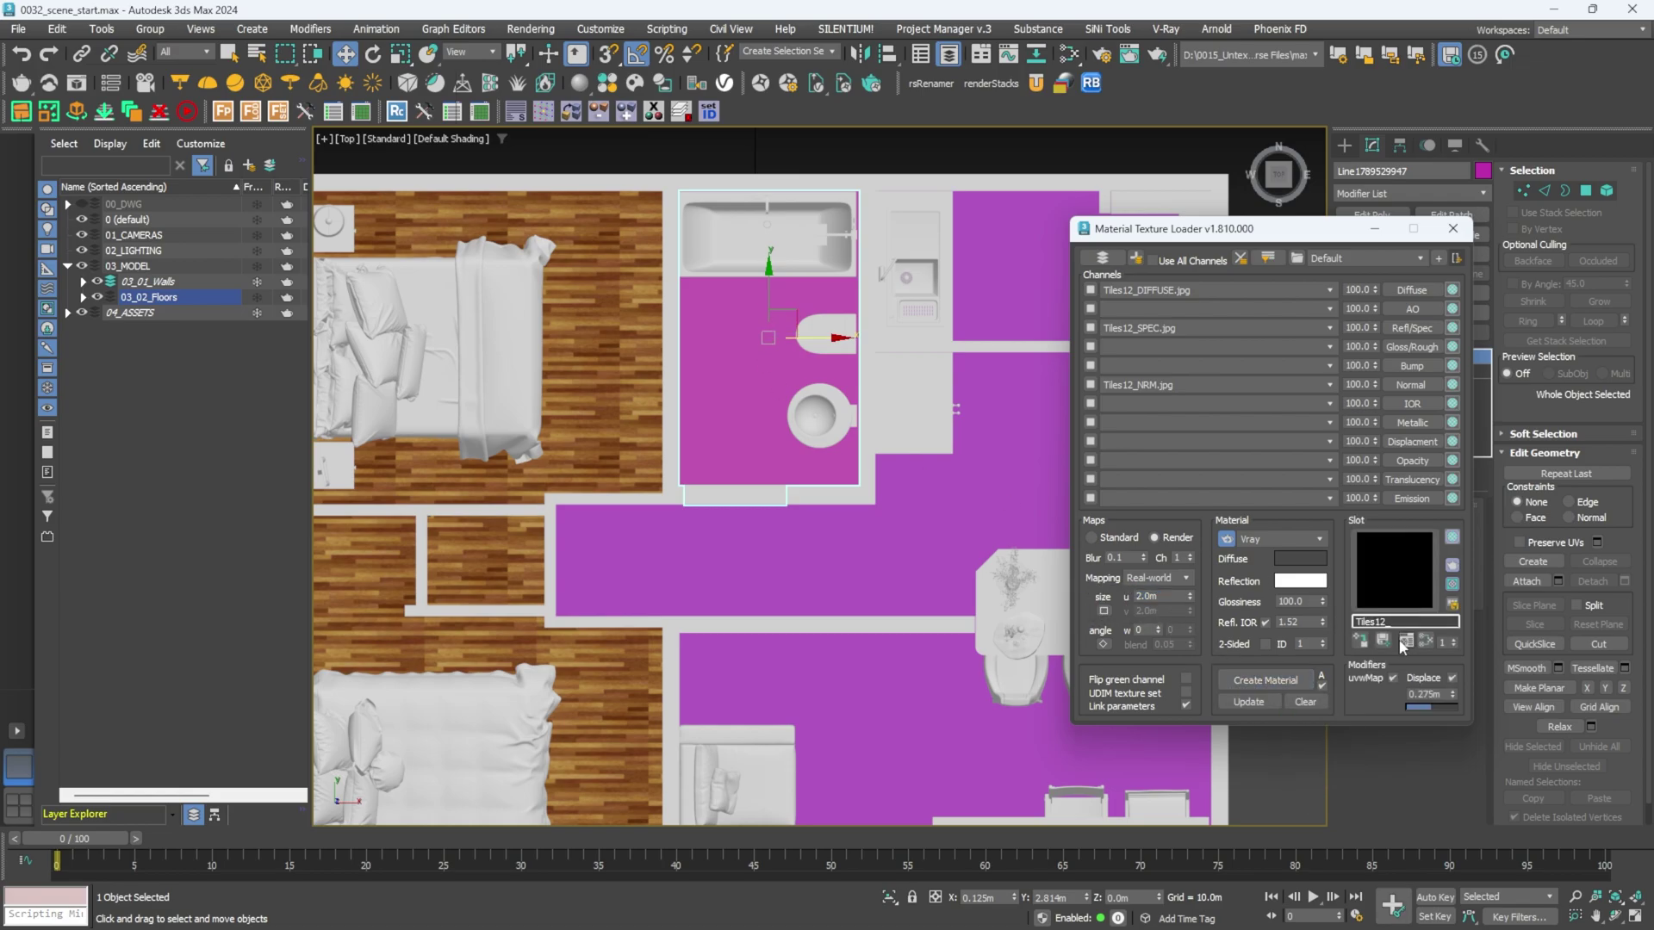
{"action": "scroll", "coordinate": [763, 362], "scroll_direction": "up", "scroll_amount": 5}
{"action": "scroll", "coordinate": [764, 370], "scroll_direction": "down", "scroll_amount": 5}
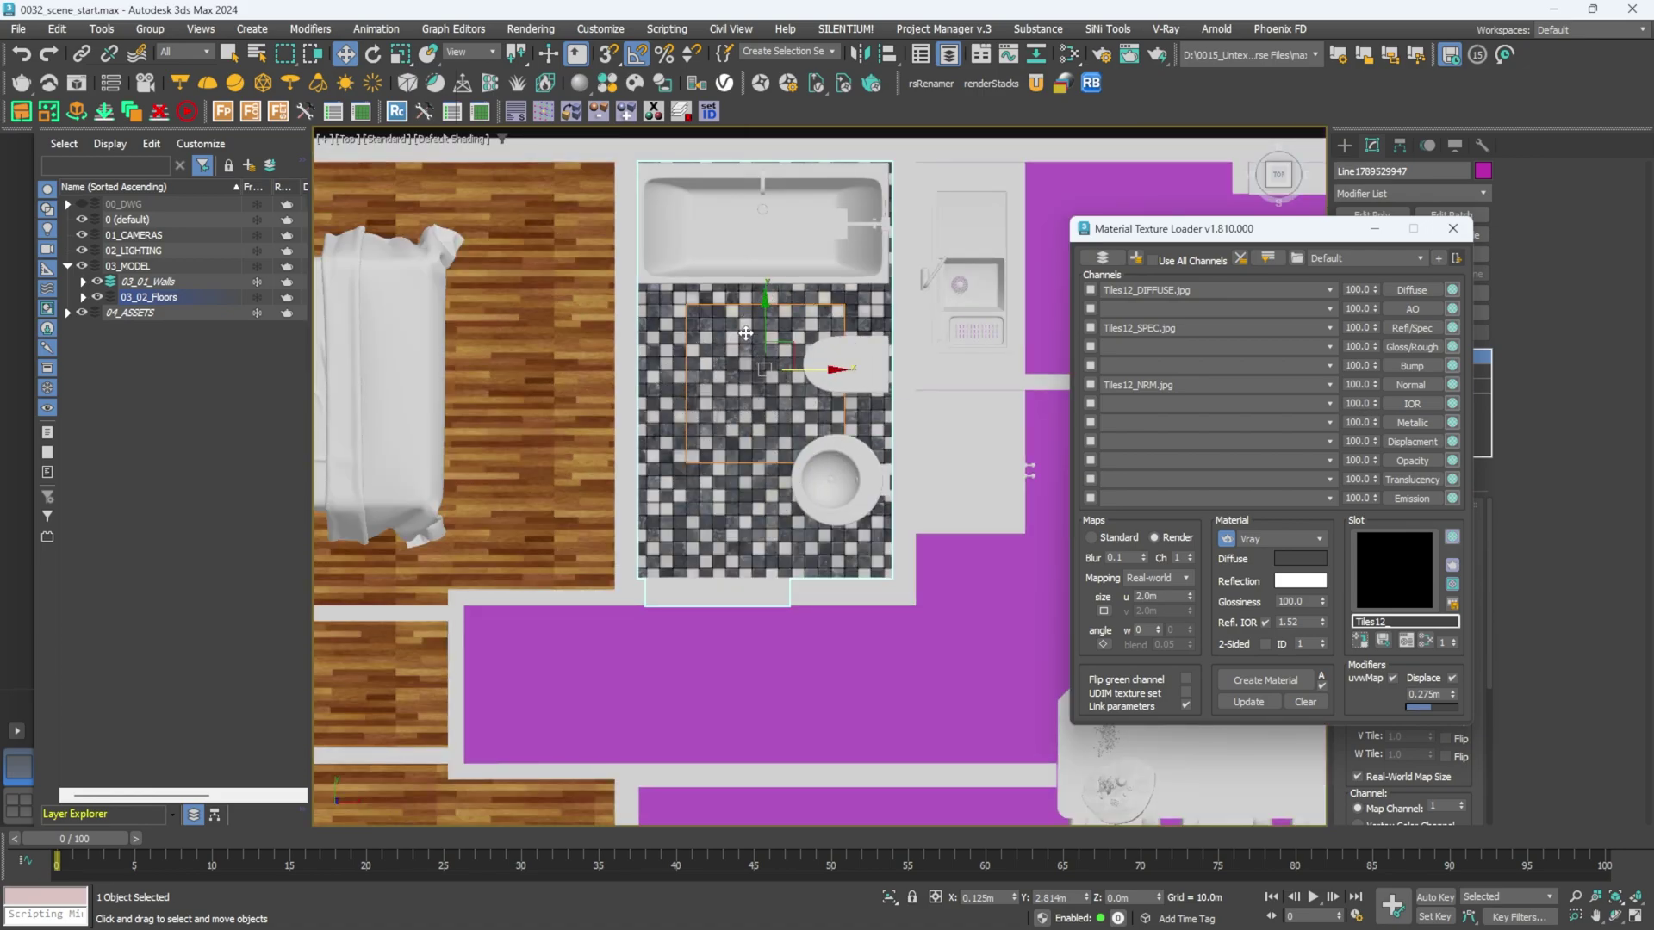
{"action": "left_click", "coordinate": [1267, 258]}
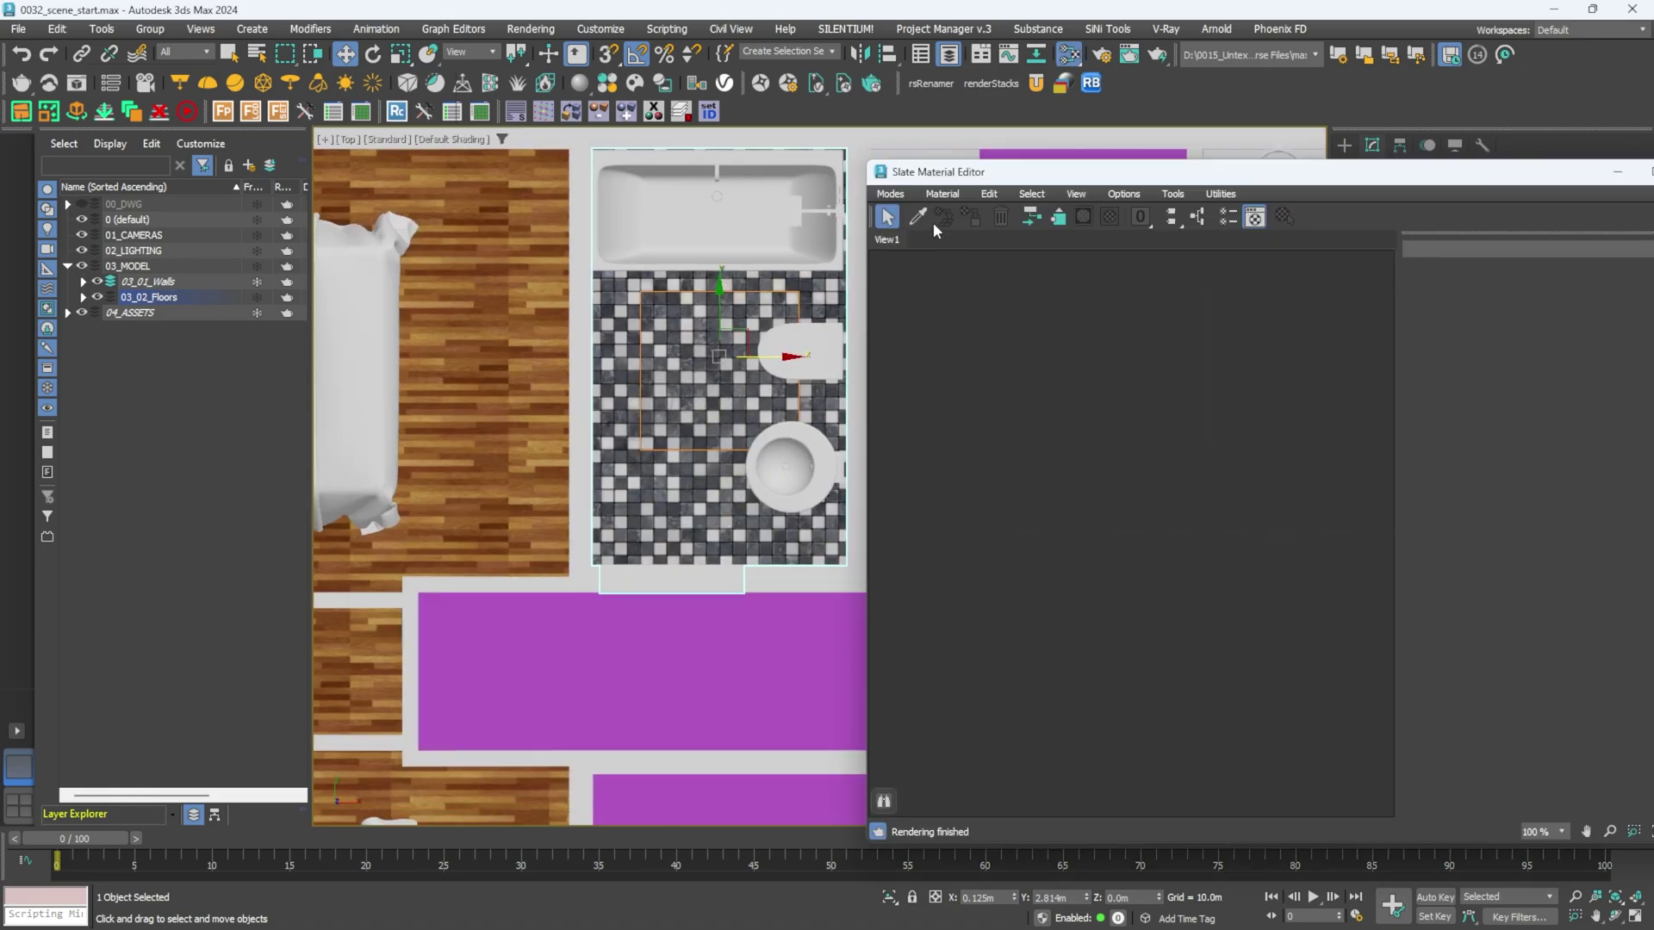
Pick up the bathroom floor material in Slate and open and preview its Tiles12 diffuse map.
{"action": "left_click", "coordinate": [708, 341]}
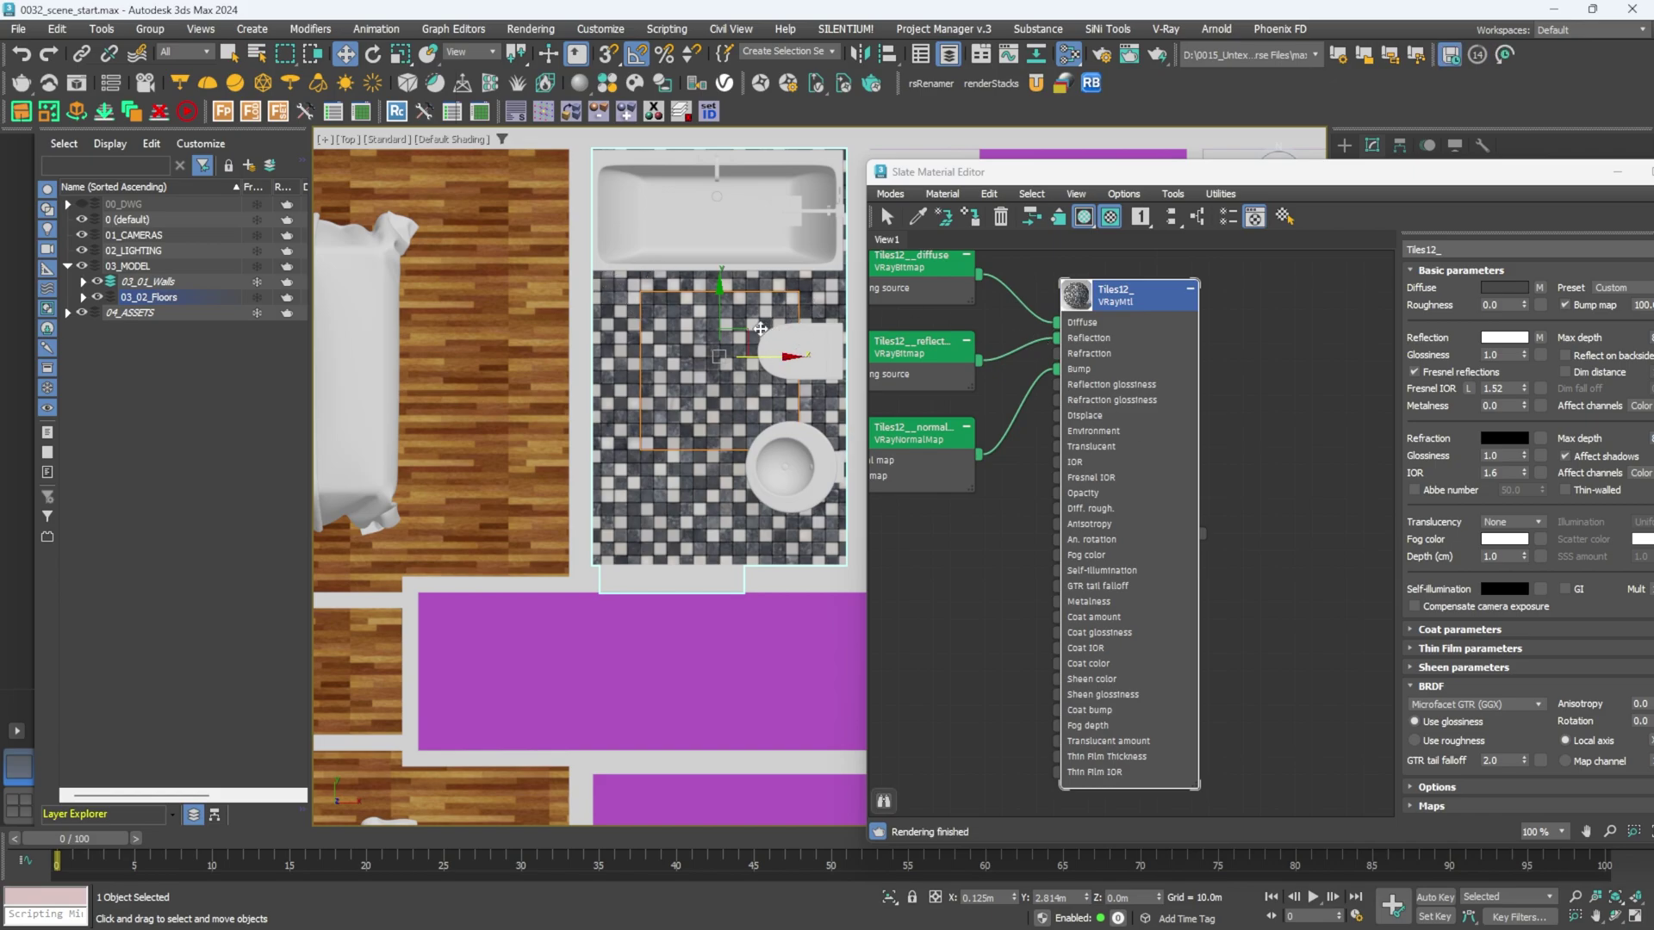
{"action": "double_click", "coordinate": [1121, 377]}
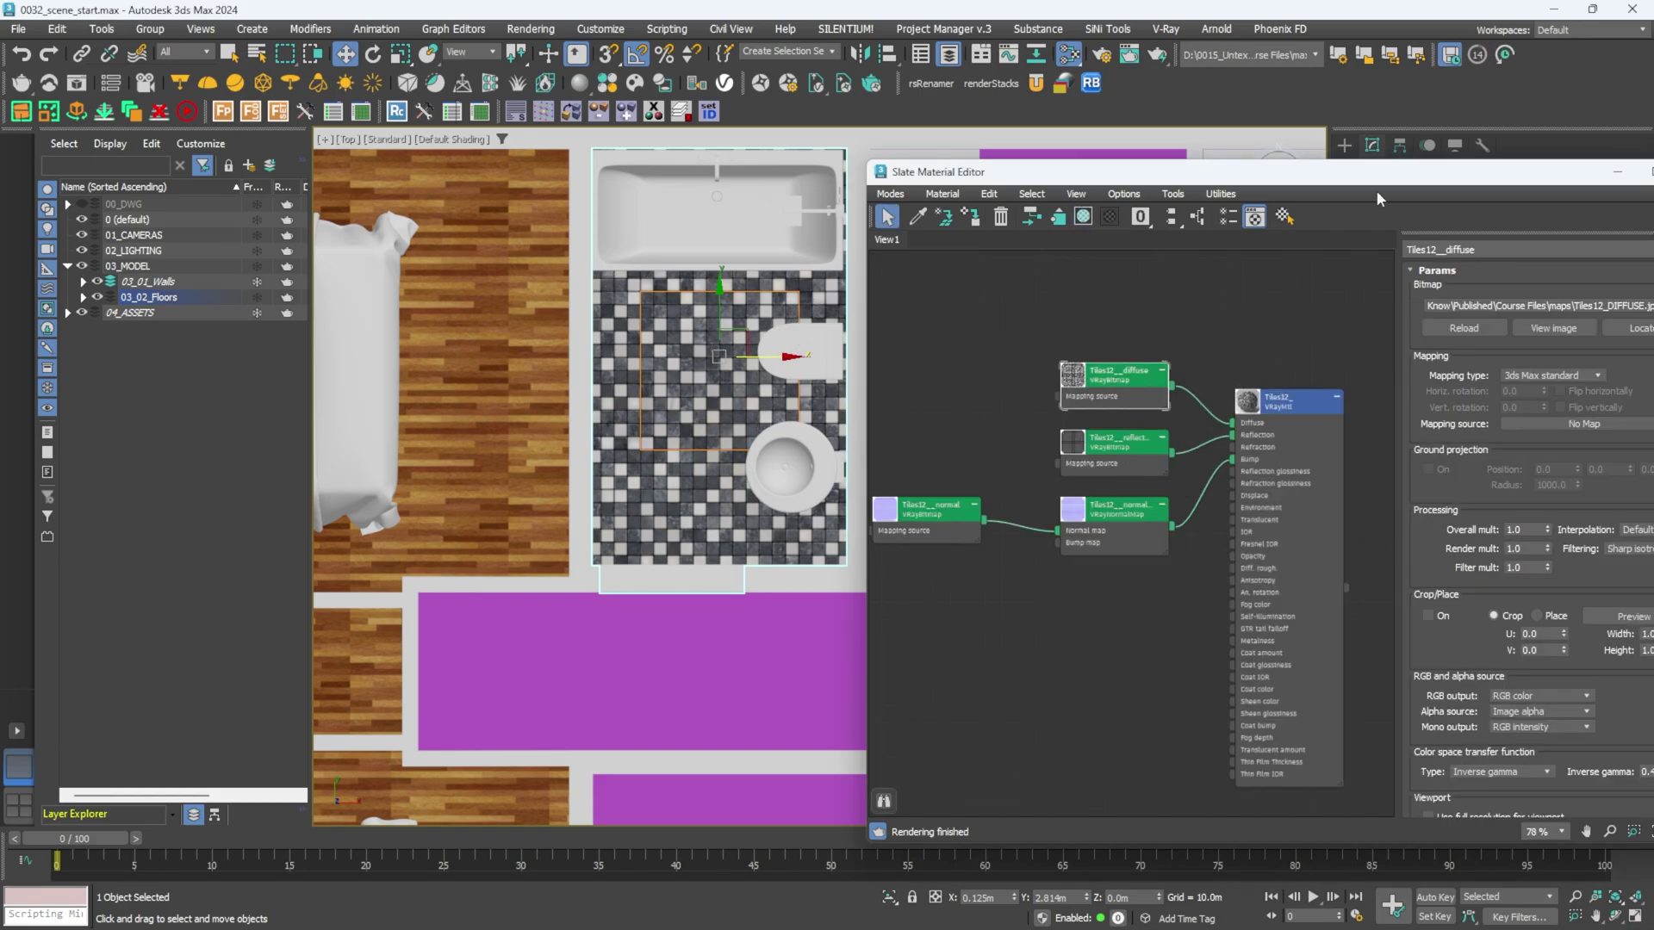
{"action": "left_click_drag", "start_coordinate": [1377, 198], "coordinate": [1279, 167]}
{"action": "scroll", "coordinate": [1334, 439], "scroll_direction": "down", "scroll_amount": 5}
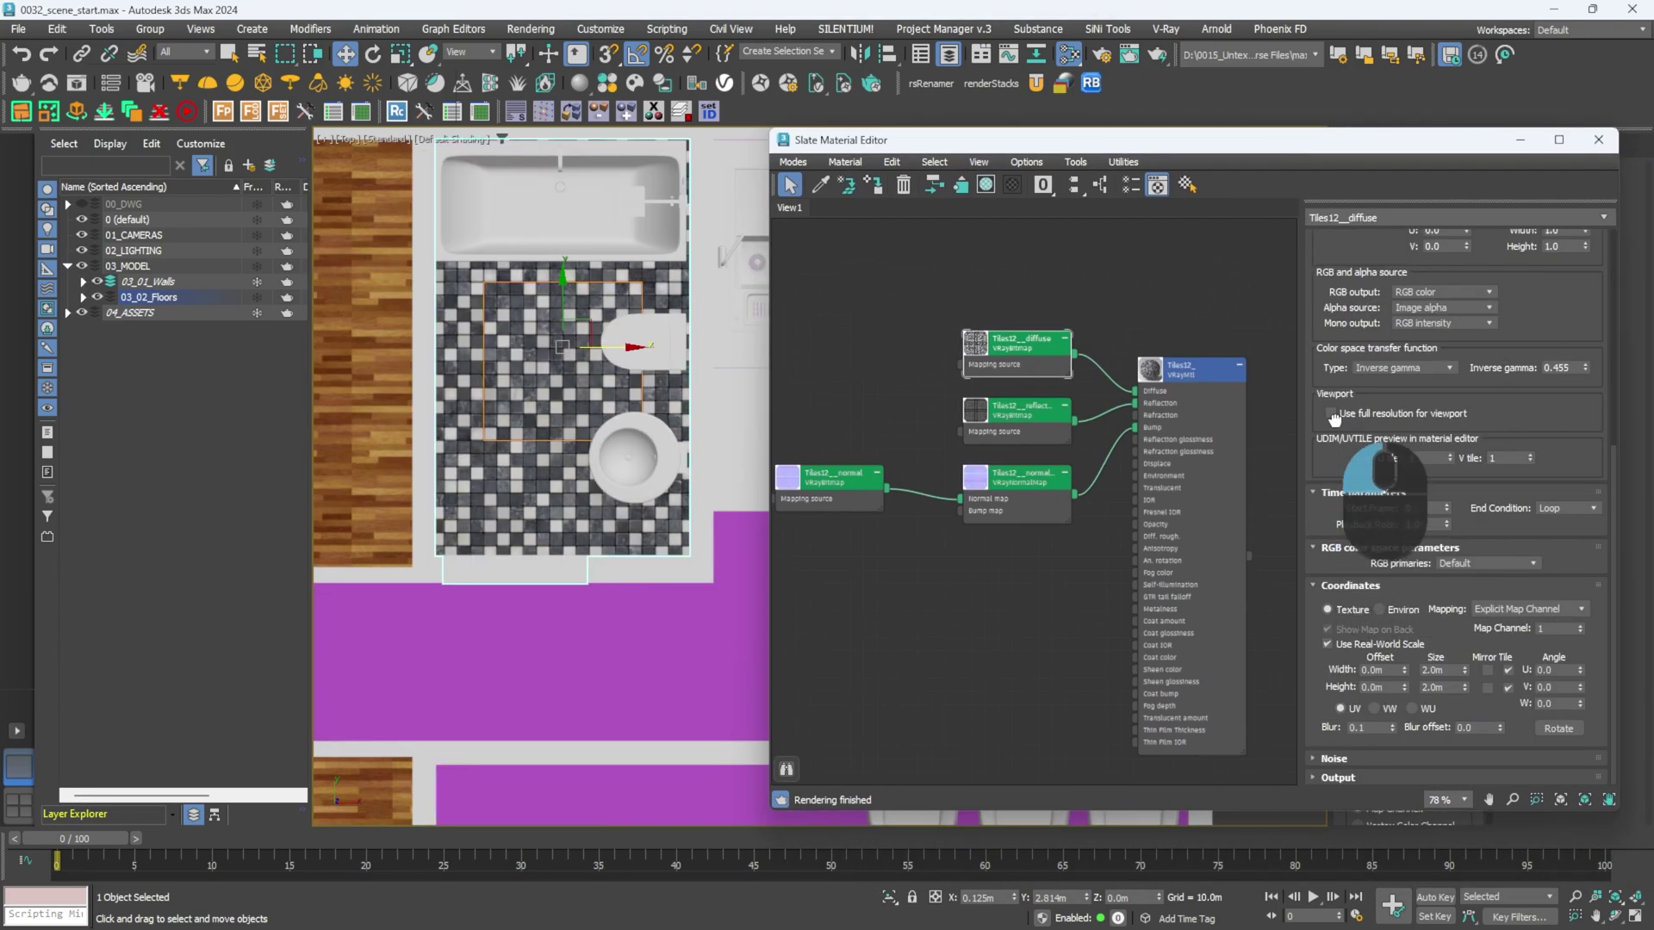
{"action": "double_click", "coordinate": [1450, 687]}
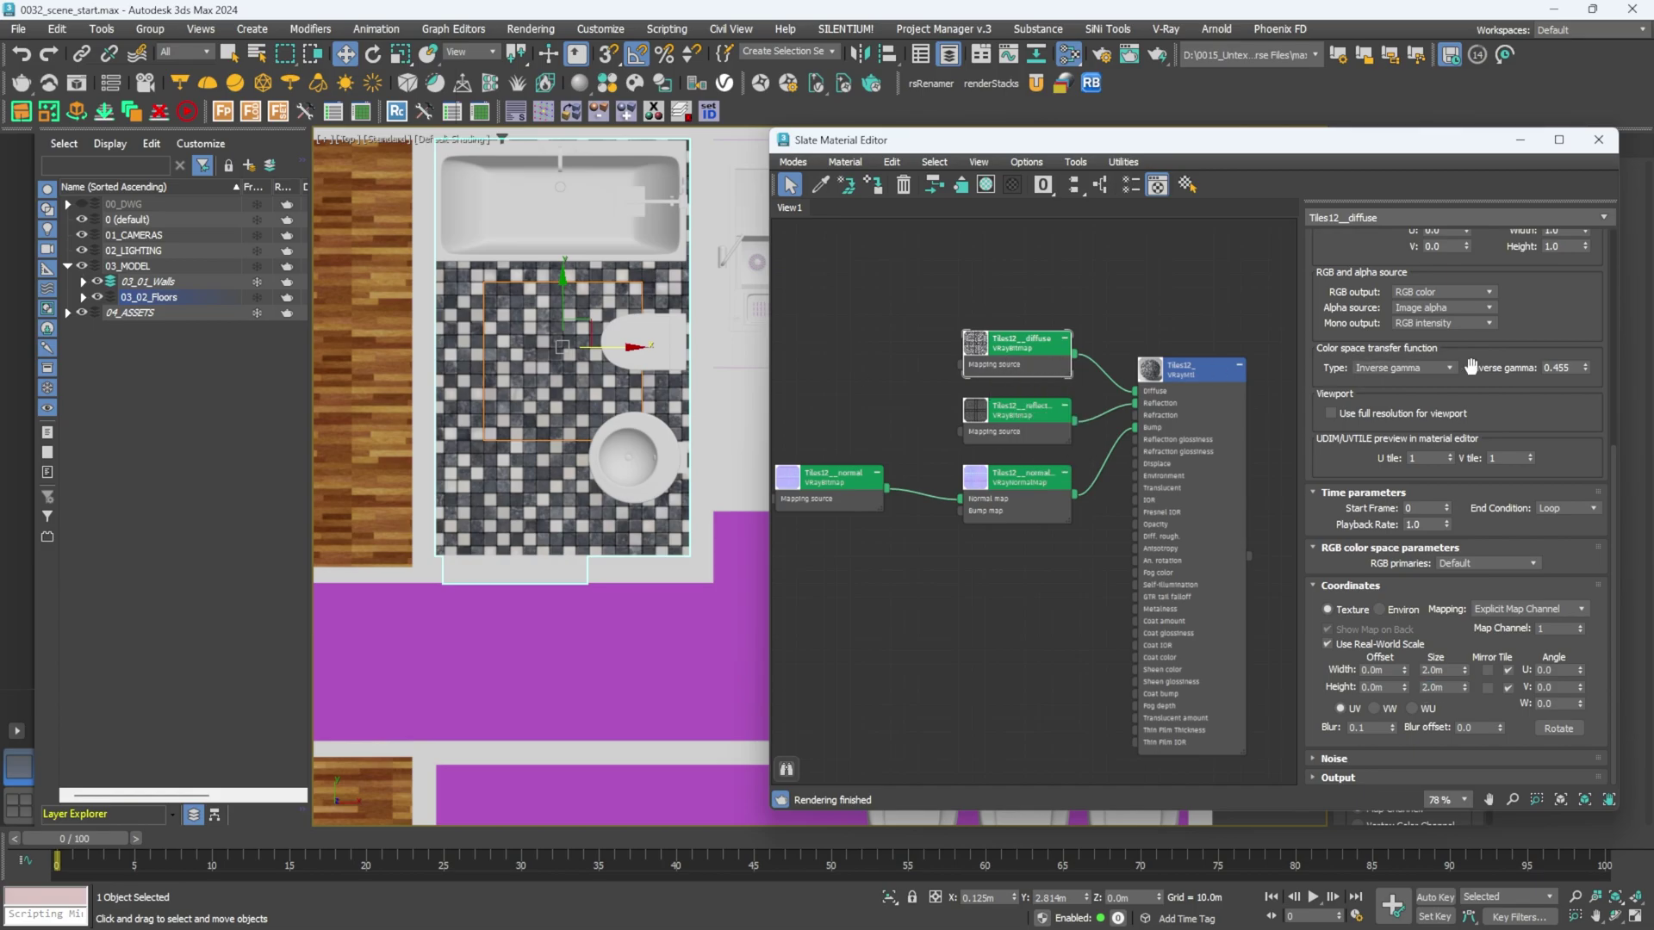
{"action": "scroll", "coordinate": [1549, 468], "scroll_direction": "up", "scroll_amount": 5}
{"action": "left_click", "coordinate": [1455, 291]}
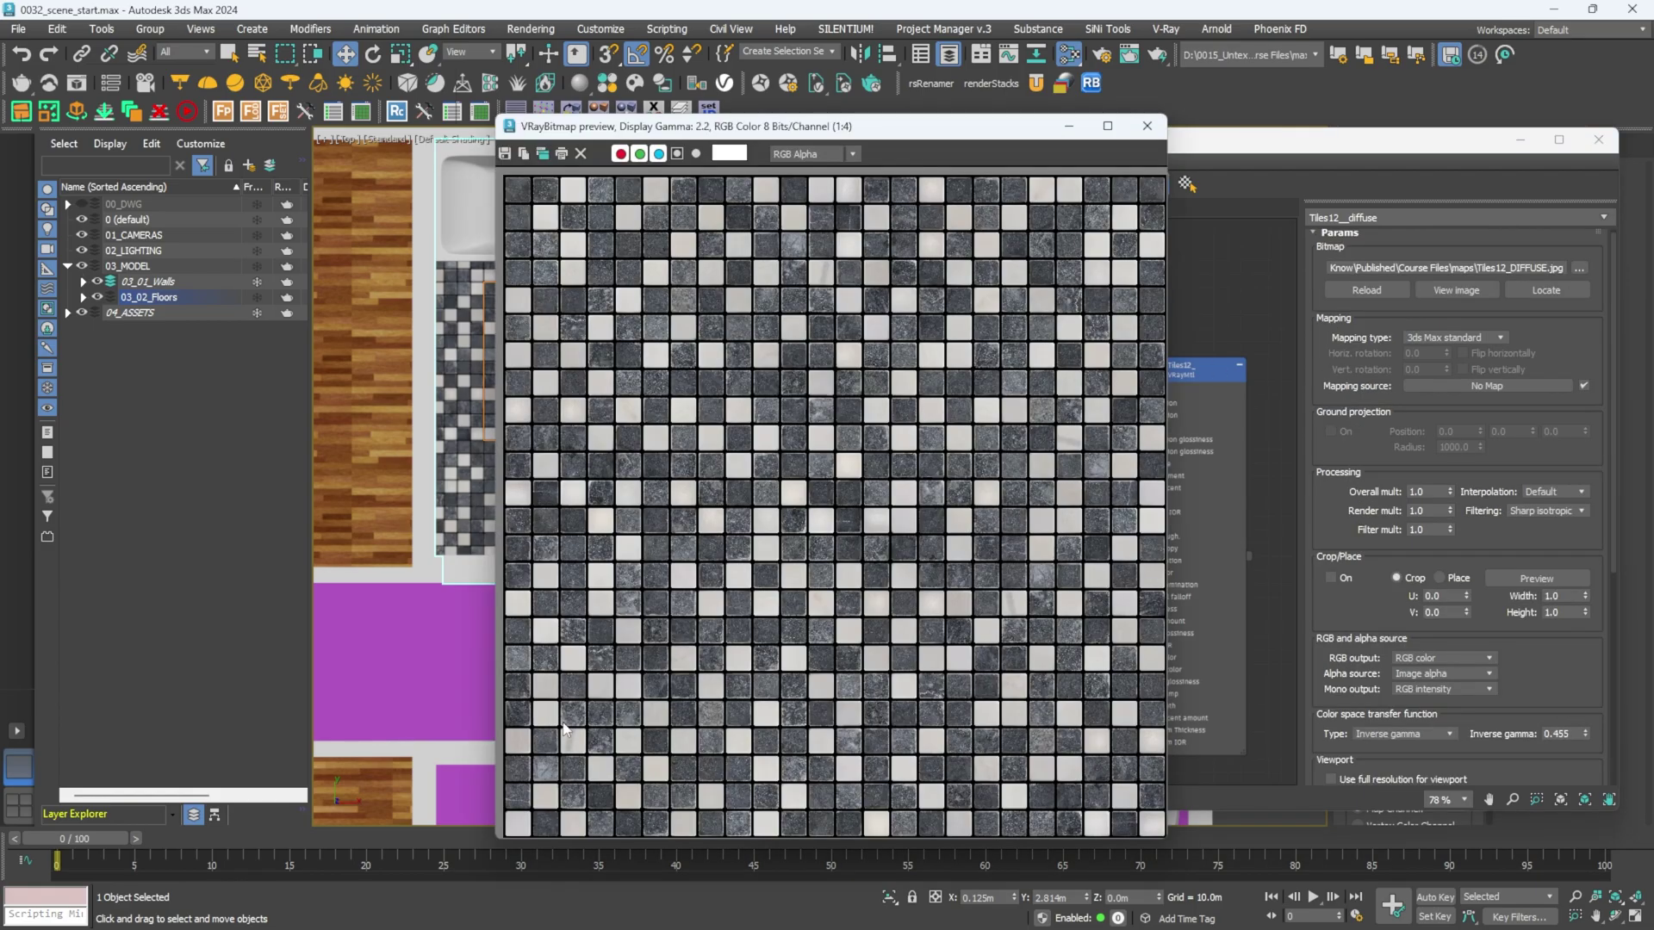
{"action": "scroll", "coordinate": [840, 552], "scroll_direction": "down", "scroll_amount": 1}
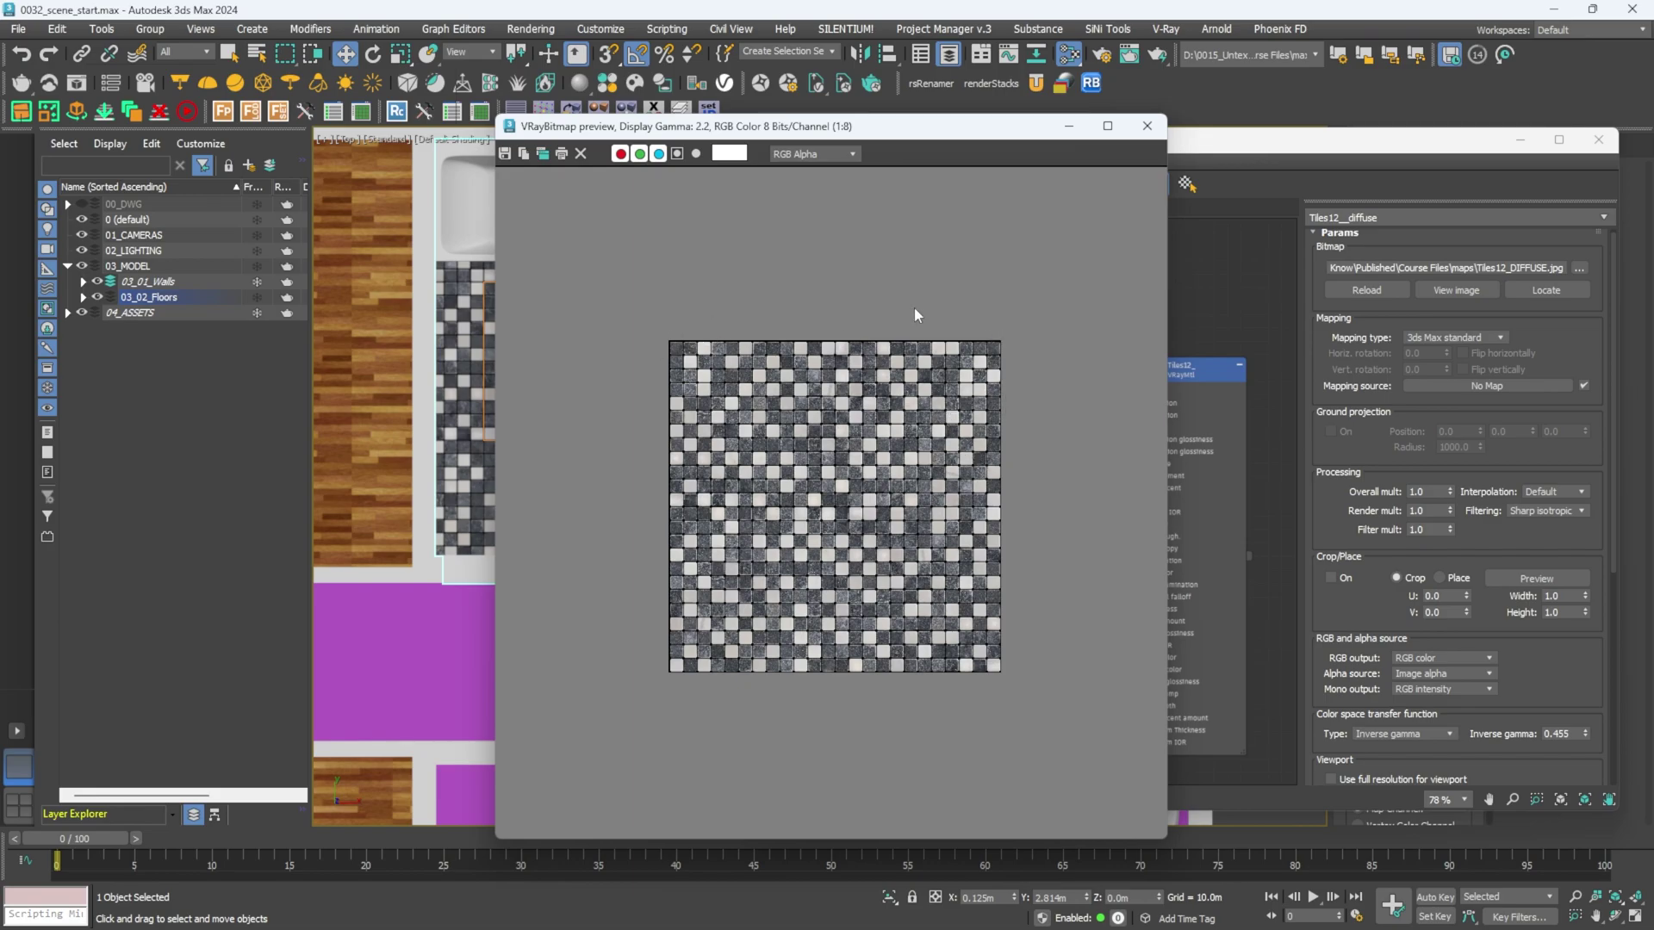
{"action": "scroll", "coordinate": [948, 414], "scroll_direction": "down", "scroll_amount": 1}
{"action": "scroll", "coordinate": [918, 453], "scroll_direction": "up", "scroll_amount": 1}
{"action": "scroll", "coordinate": [674, 355], "scroll_direction": "up", "scroll_amount": 1}
{"action": "scroll", "coordinate": [676, 354], "scroll_direction": "down", "scroll_amount": 1}
{"action": "left_click", "coordinate": [1146, 125]}
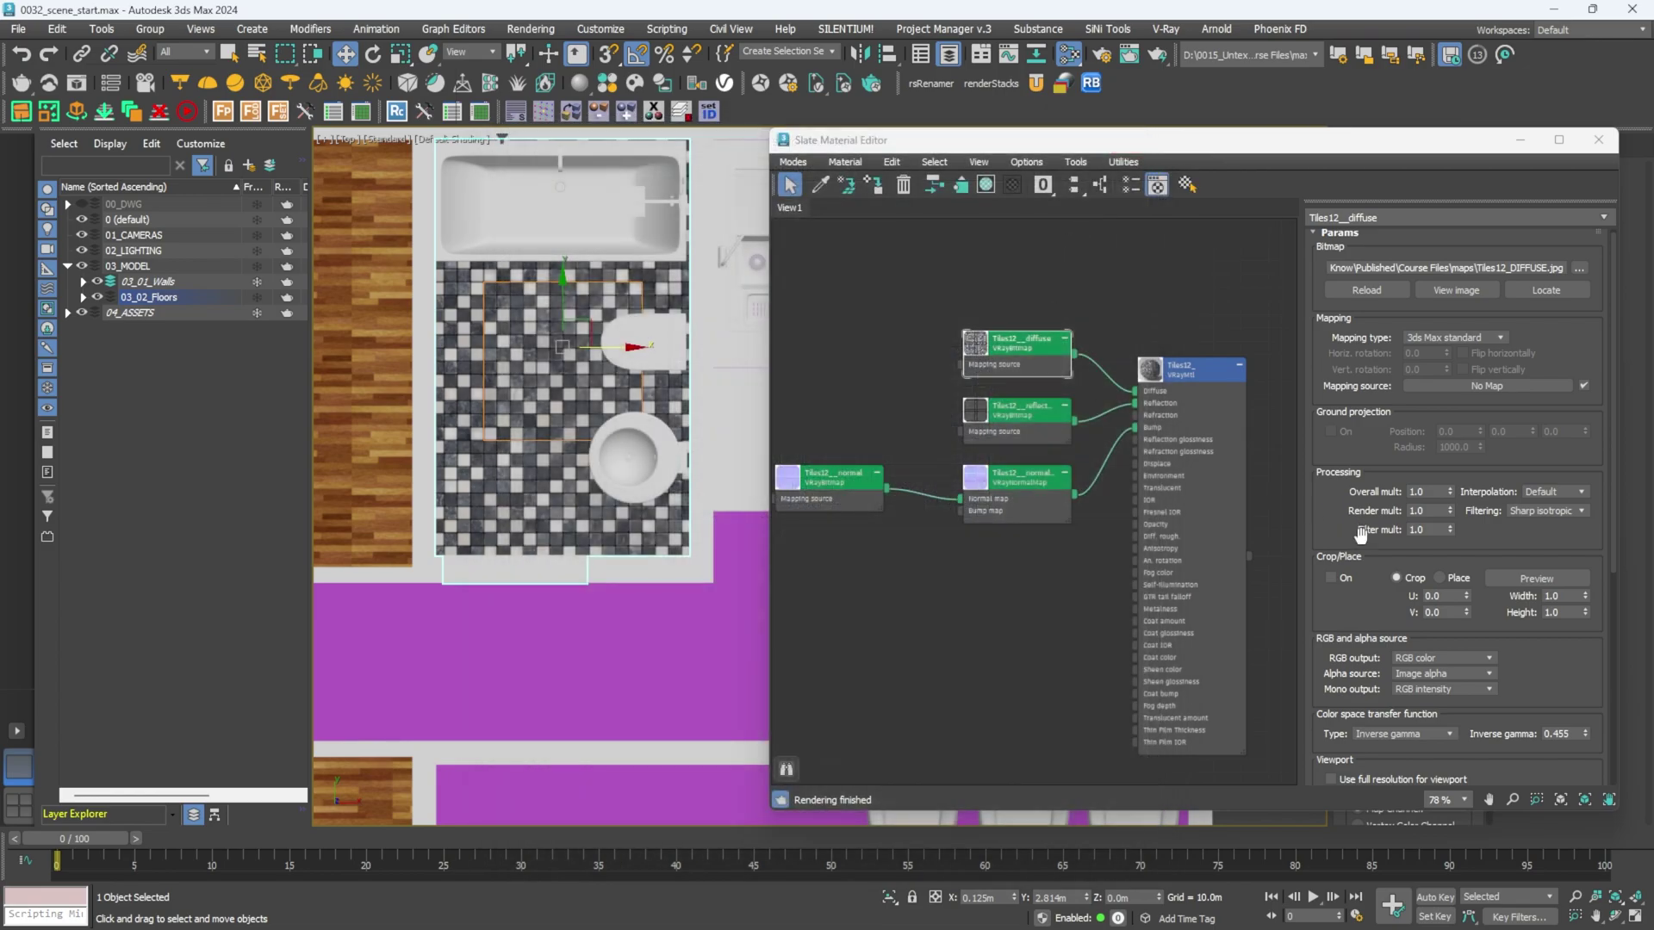
Set the diffuse map's real-world width and height to 2.4m.
{"action": "double_click", "coordinate": [1434, 670]}
{"action": "type", "text": "2.4m"}
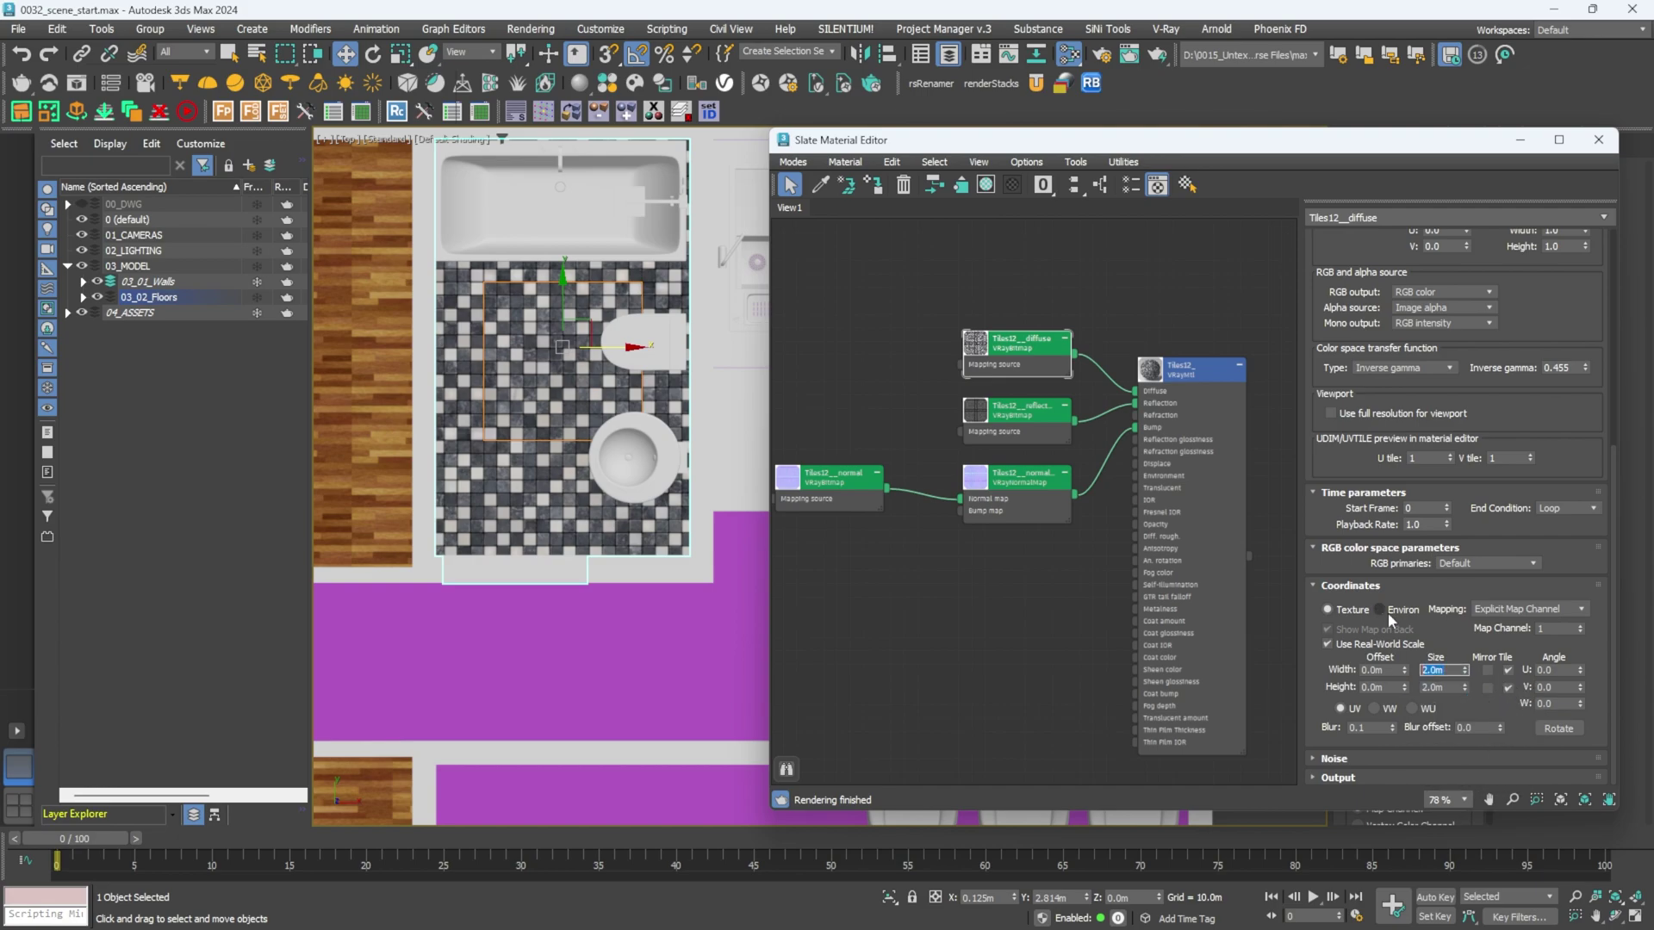
{"action": "key", "text": "Tab"}
{"action": "type", "text": "2.4"}
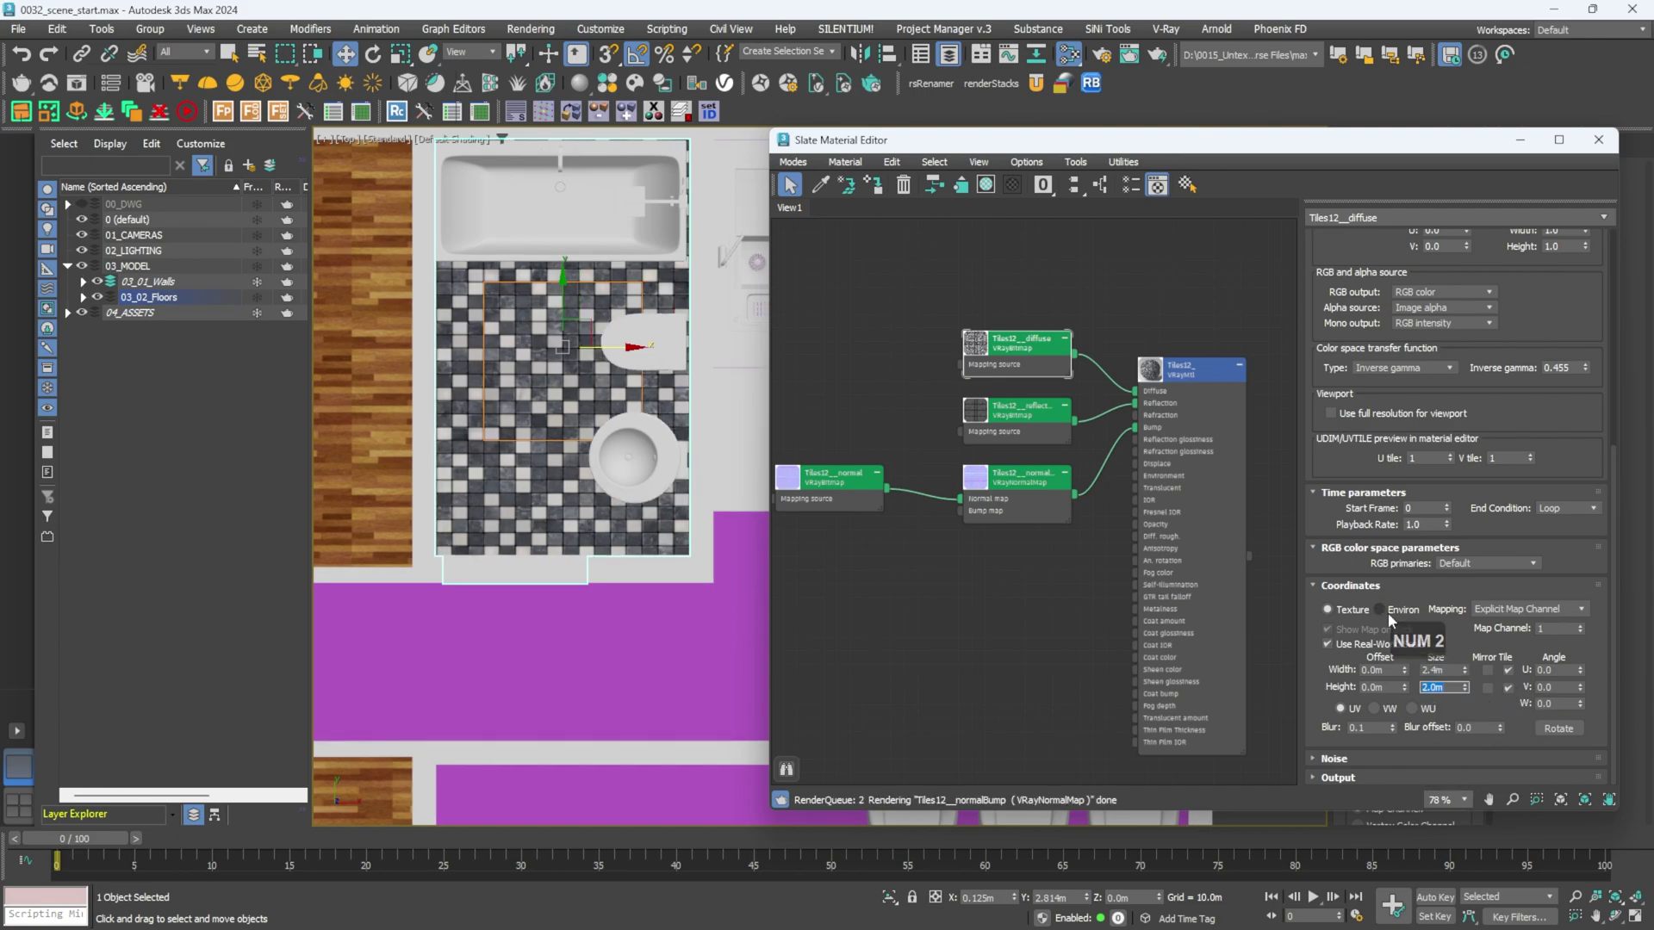
{"action": "key", "text": "Tab"}
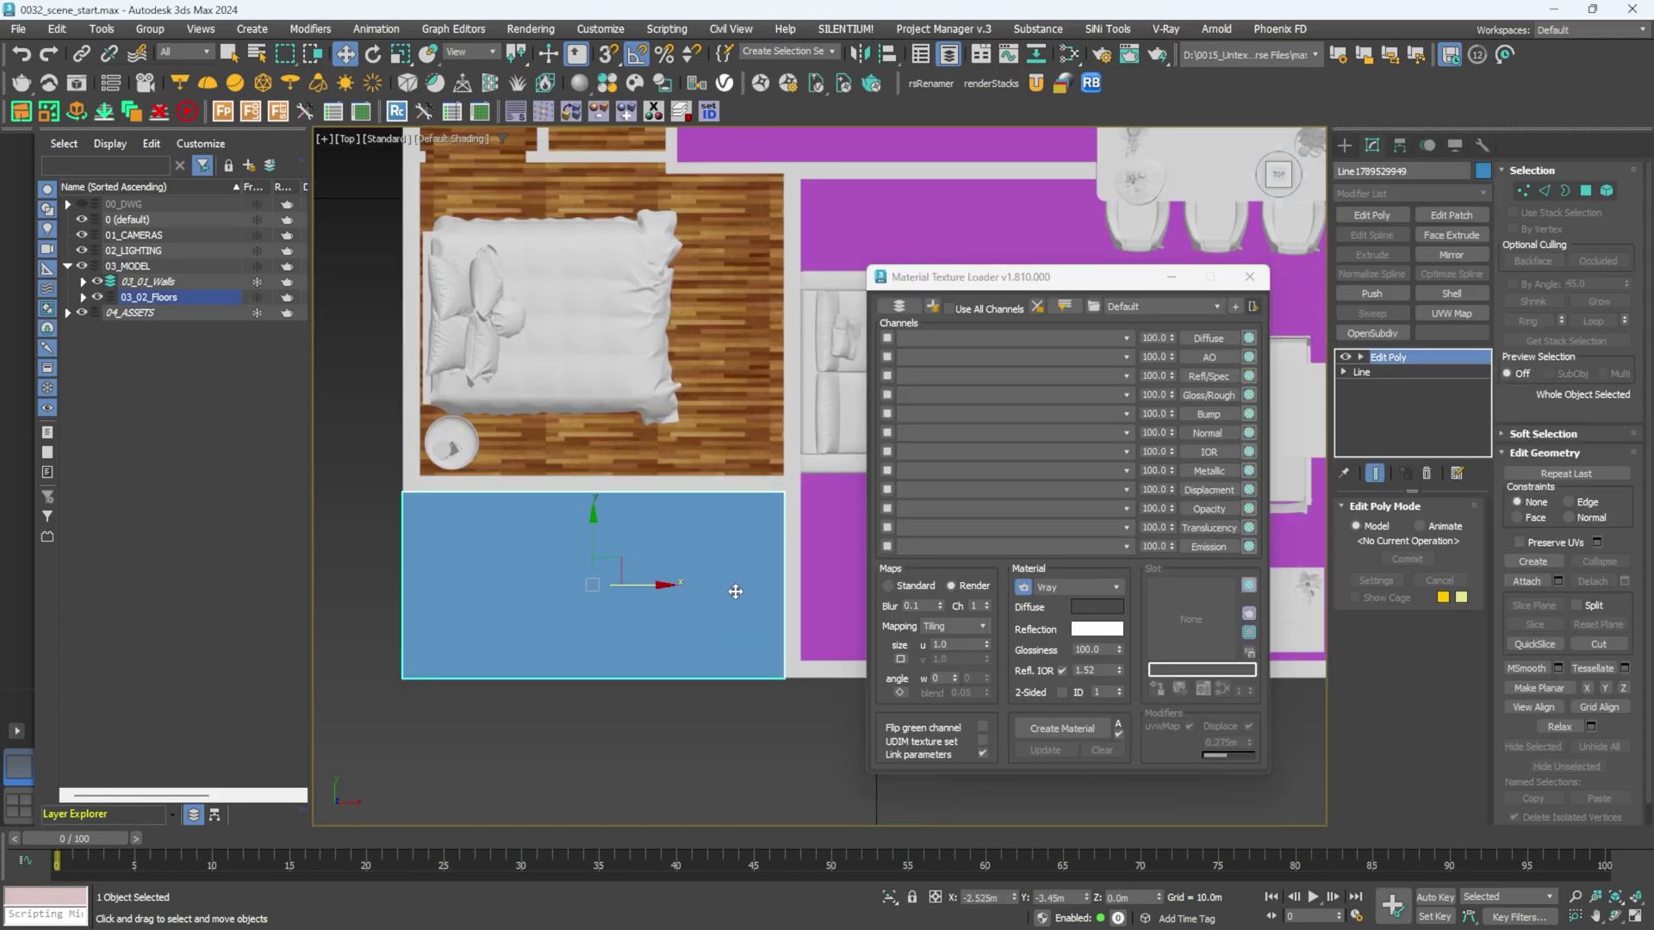
Orbit around the blue floor, then return to a top view zoomed on it.
{"action": "middle_click_drag", "start_coordinate": [740, 528], "coordinate": [591, 532], "text": "alt"}
{"action": "key", "text": "t"}
{"action": "key", "text": "z"}
{"action": "scroll", "coordinate": [735, 550], "scroll_direction": "down", "scroll_amount": 4}
{"action": "middle_click_drag", "start_coordinate": [763, 424], "coordinate": [610, 425]}
Load the six stone_pavement_25_06 maps into the Material Texture Loader.
{"action": "left_click", "coordinate": [898, 307]}
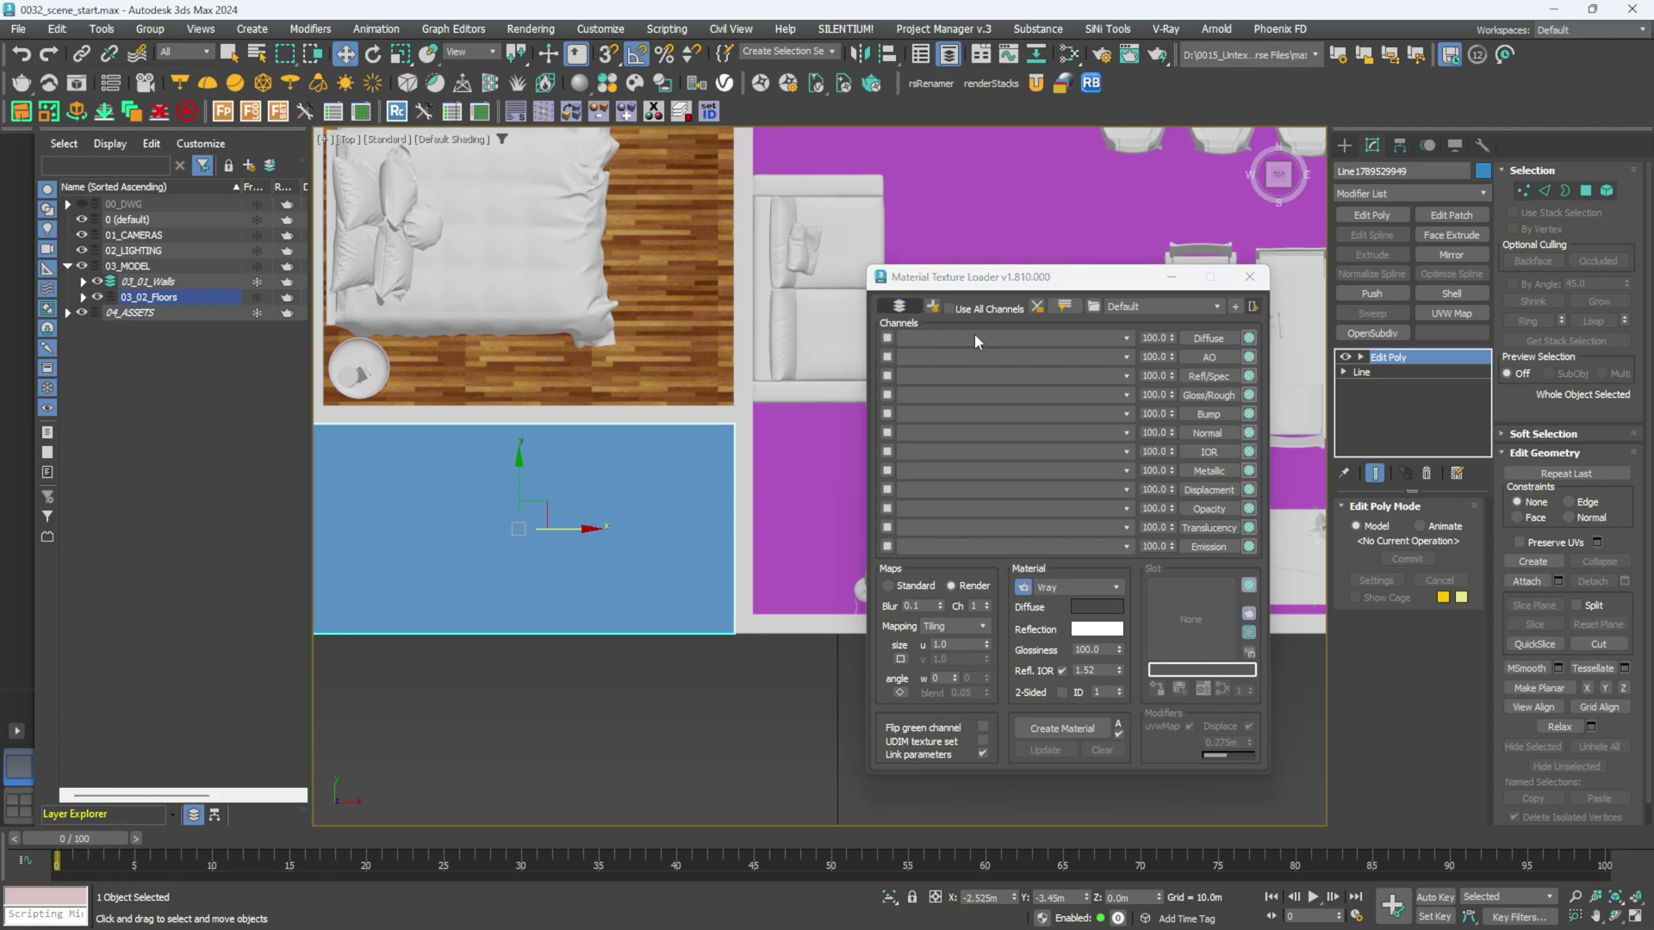
{"action": "left_click", "coordinate": [1376, 302]}
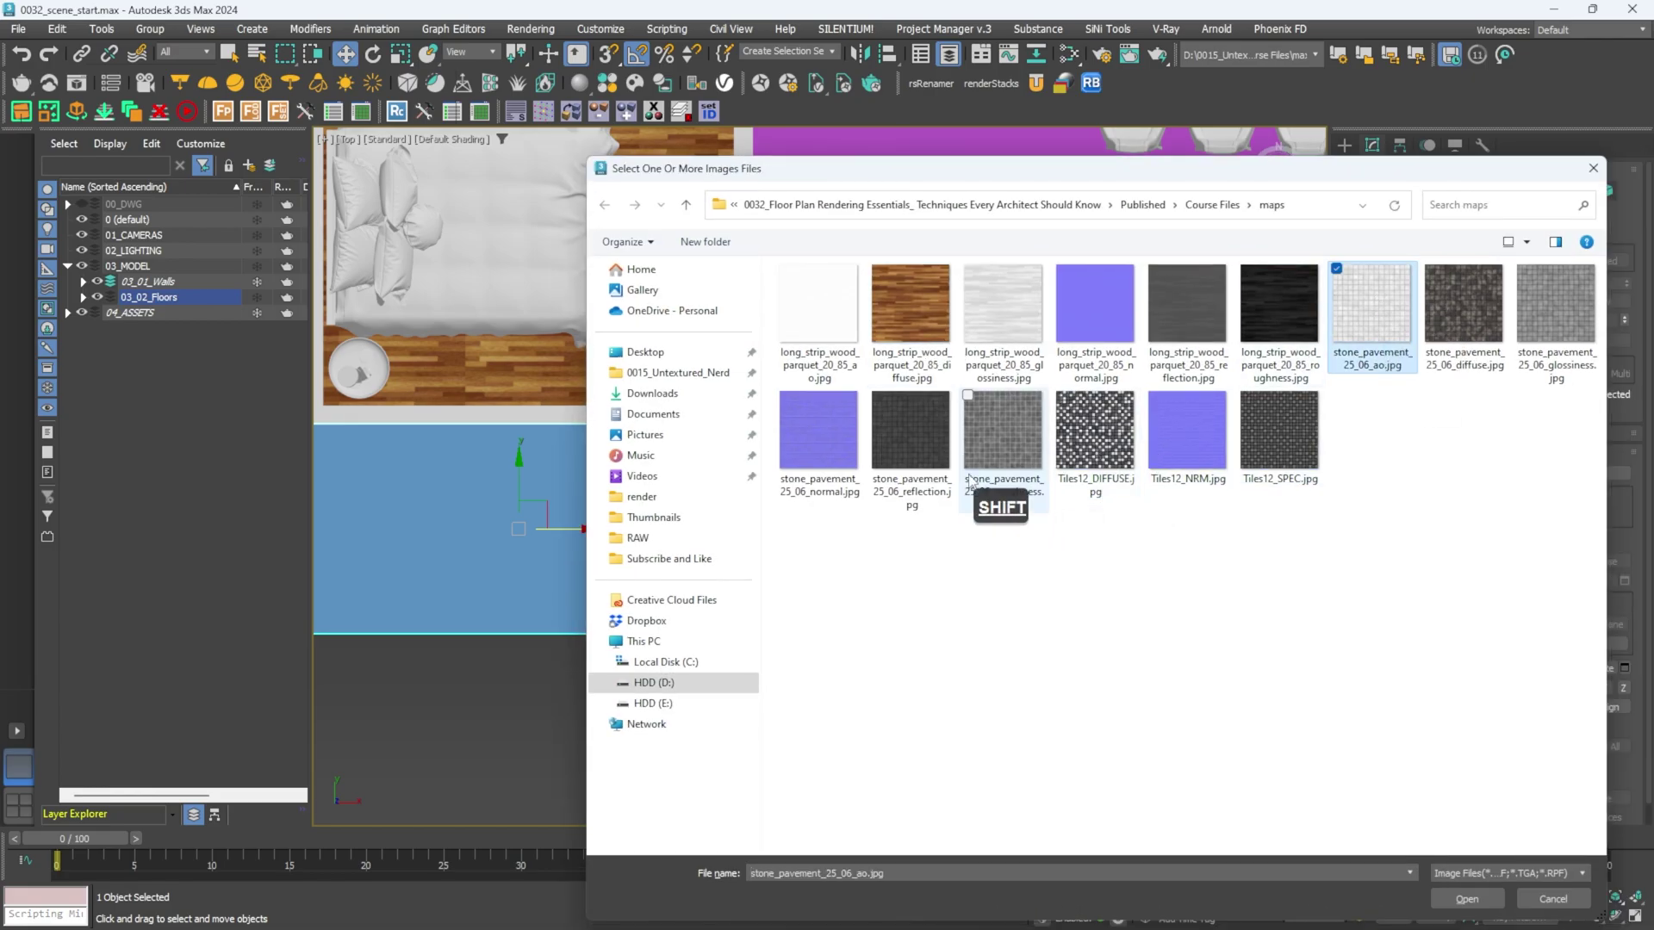
{"action": "left_click", "coordinate": [1004, 431], "text": "shift"}
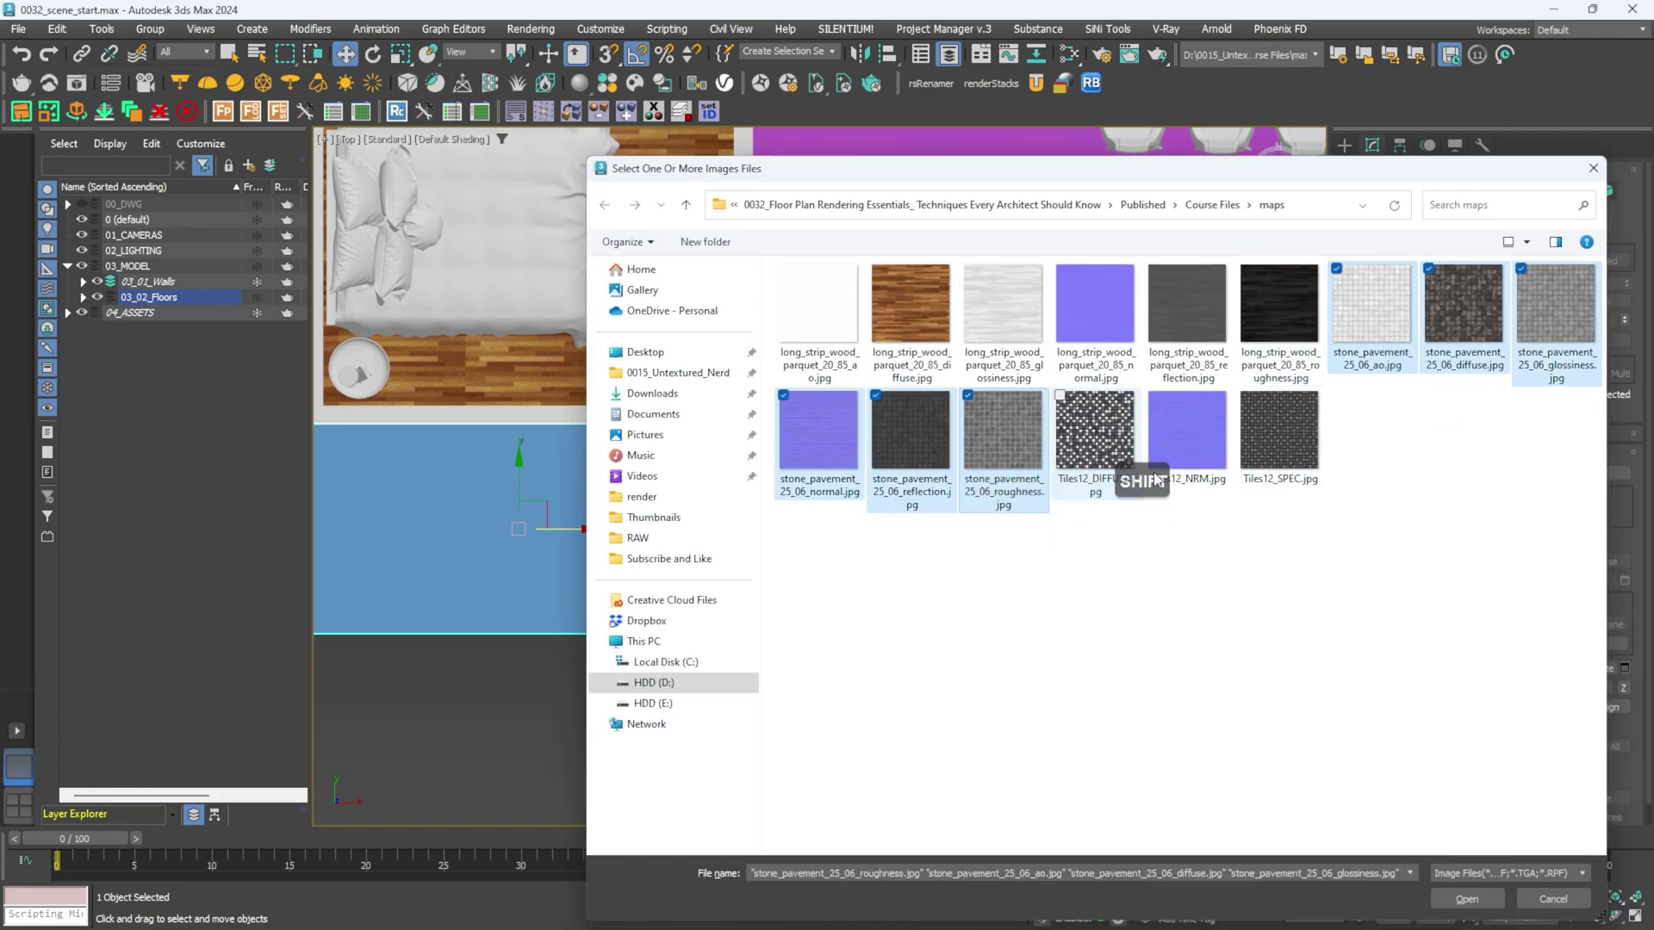
{"action": "left_click", "coordinate": [1467, 899]}
Create the stone pavement material at 2.0m real-world size and assign it to the blue floor.
{"action": "left_click", "coordinate": [928, 607]}
{"action": "left_click", "coordinate": [927, 662]}
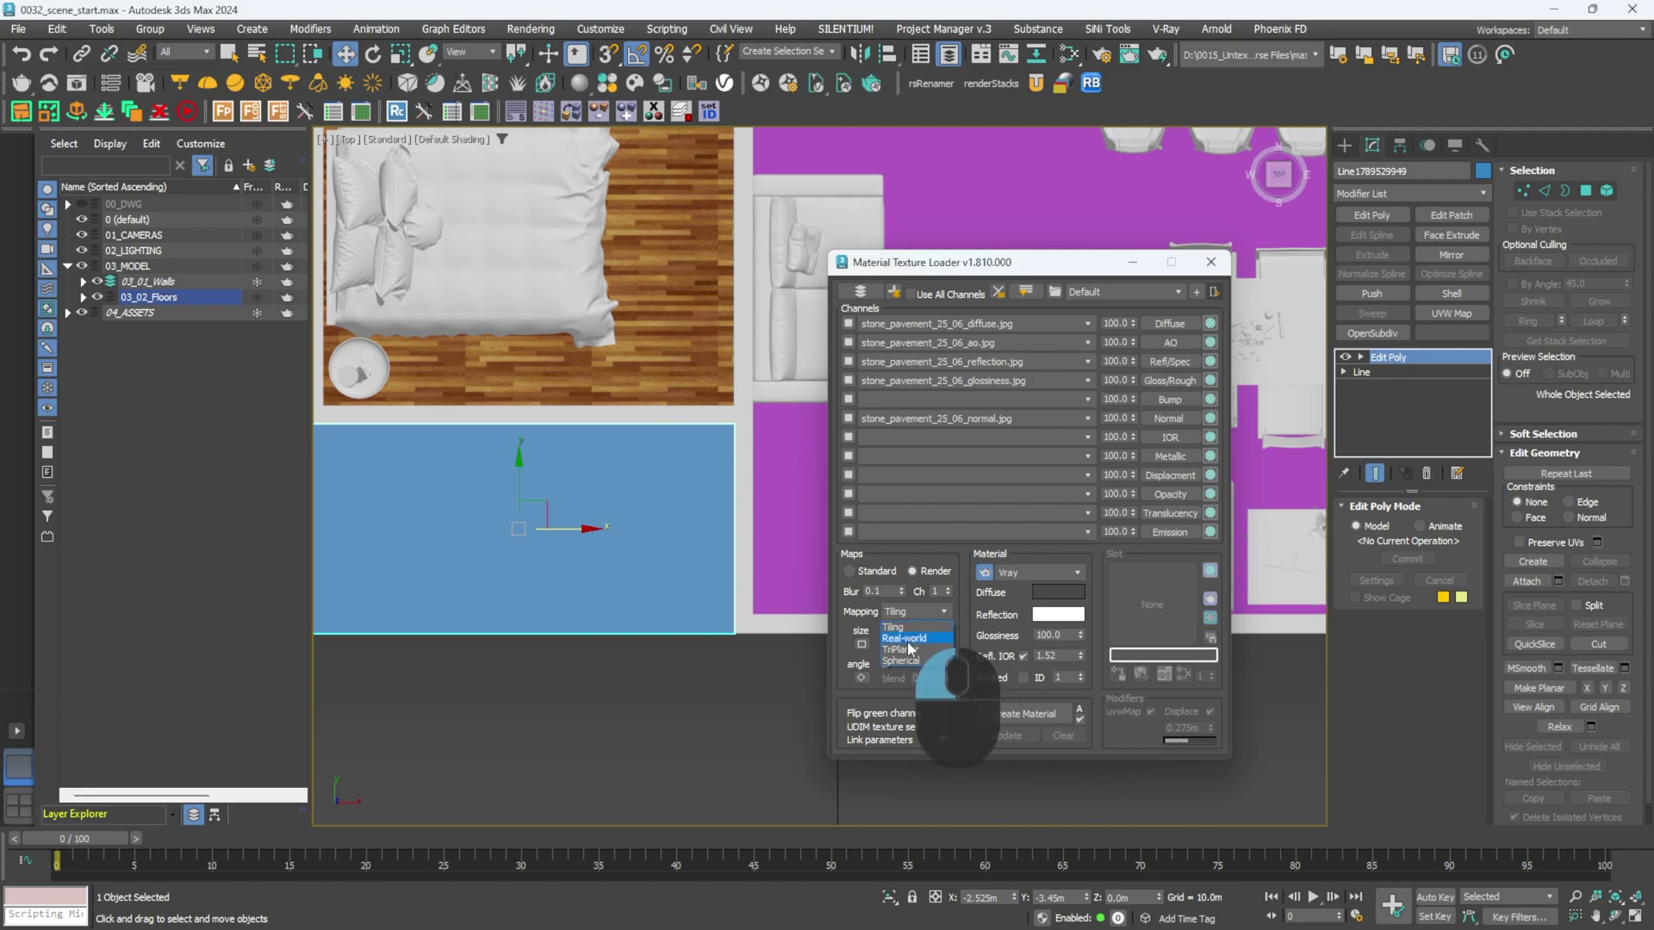
{"action": "double_click", "coordinate": [926, 629]}
{"action": "type", "text": "2"}
{"action": "key", "text": "Return"}
{"action": "left_click", "coordinate": [1008, 714]}
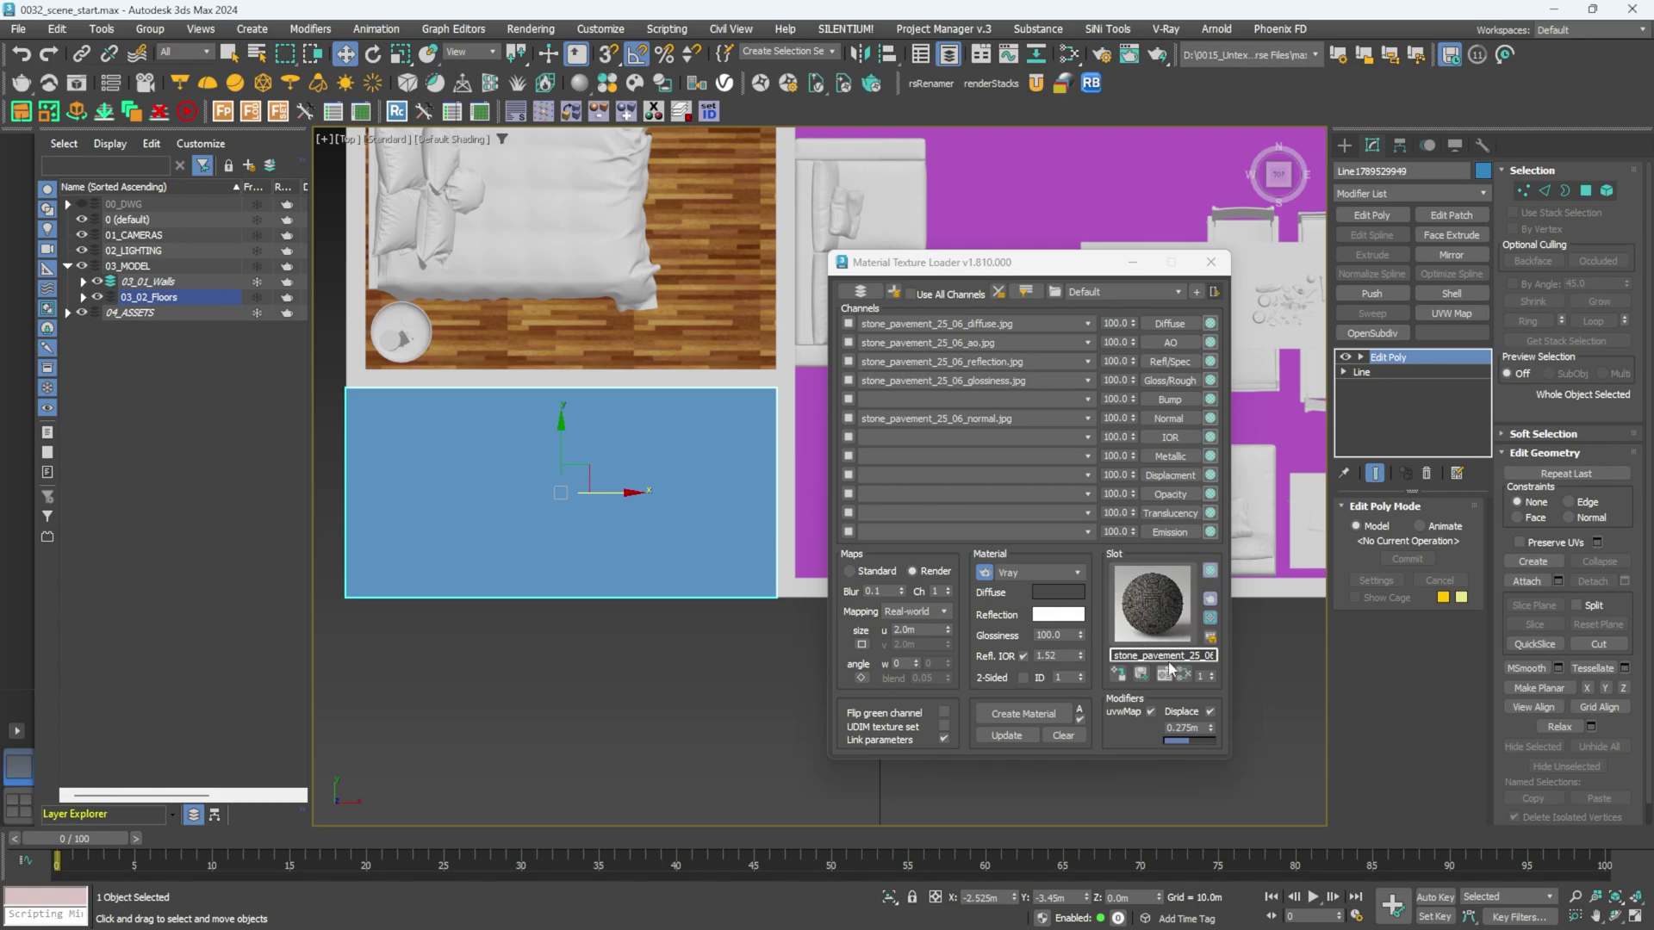
{"action": "left_click", "coordinate": [1122, 677]}
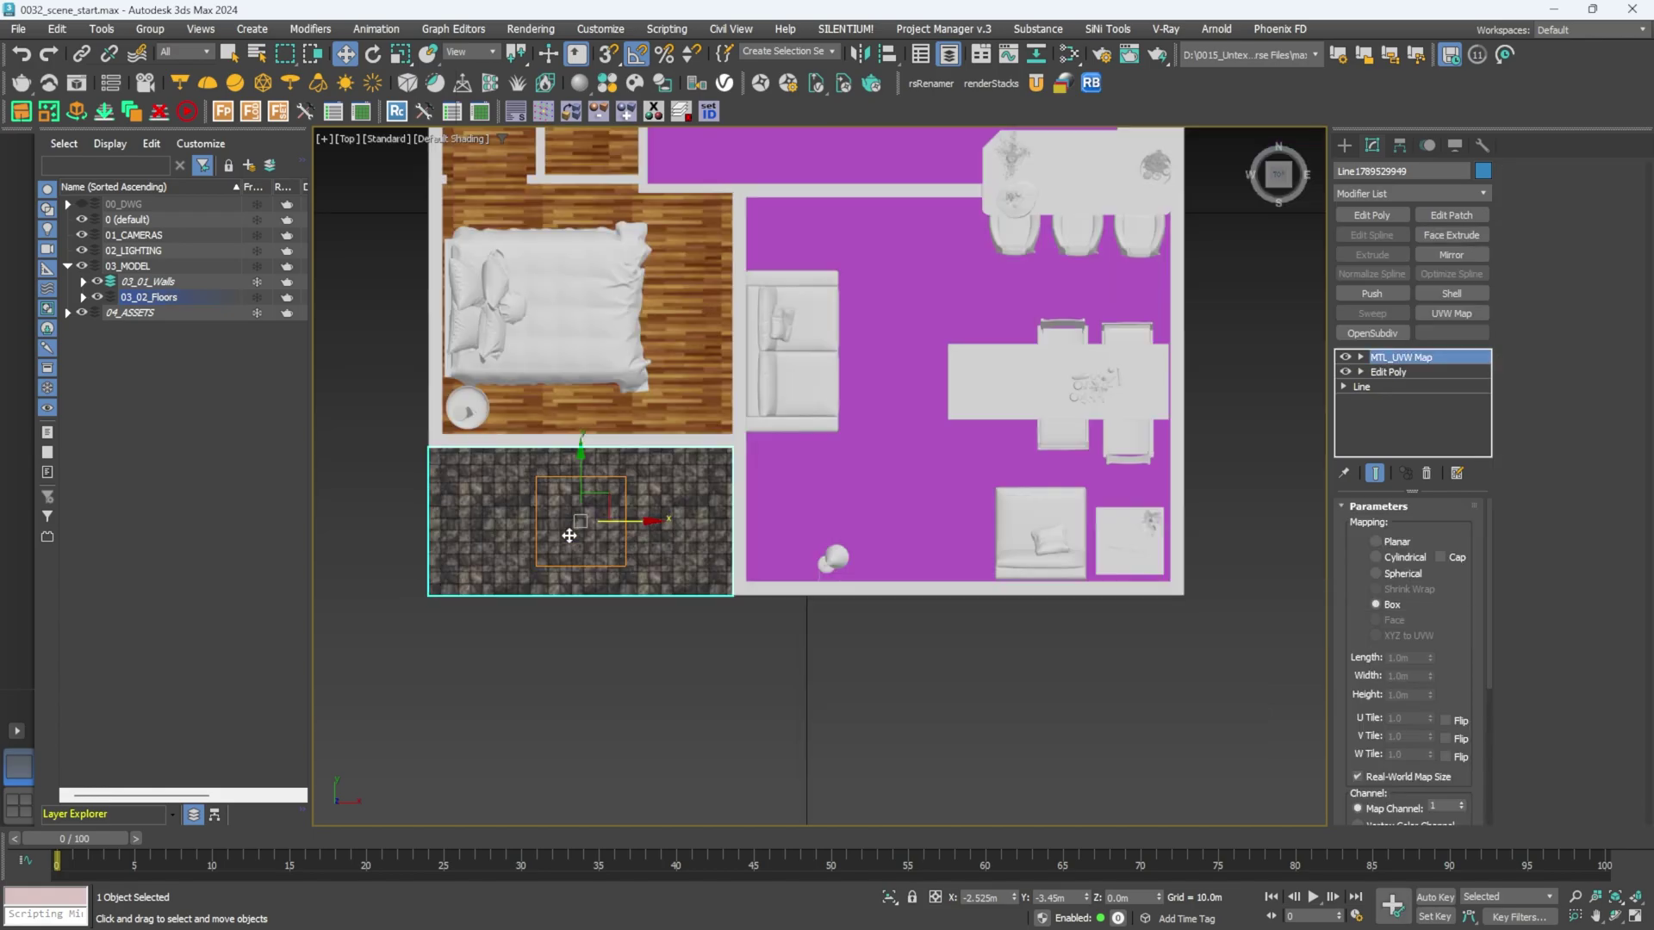
Orbit to check the stone-paved patch, then return to a top view zoomed on it.
{"action": "scroll", "coordinate": [566, 535], "scroll_direction": "up", "scroll_amount": 4}
{"action": "middle_click_drag", "start_coordinate": [602, 468], "coordinate": [922, 450]}
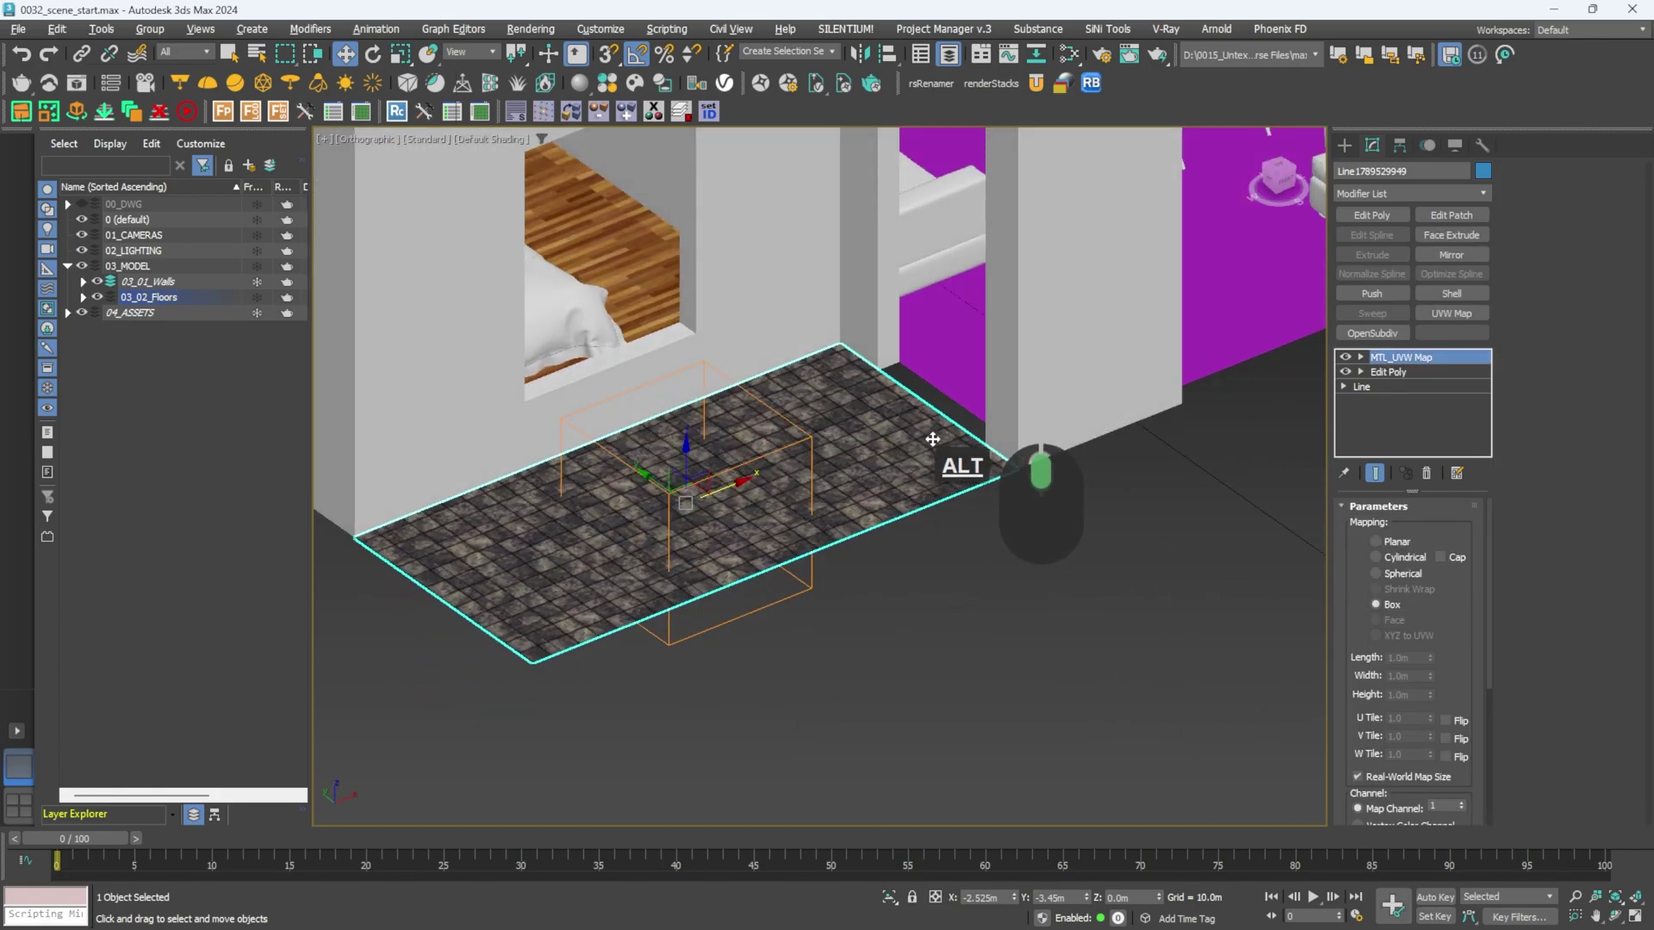
{"action": "middle_click_drag", "start_coordinate": [827, 431], "coordinate": [849, 446], "text": "alt"}
{"action": "key", "text": "t"}
{"action": "key", "text": "z"}
{"action": "scroll", "coordinate": [764, 520], "scroll_direction": "down", "scroll_amount": 4}
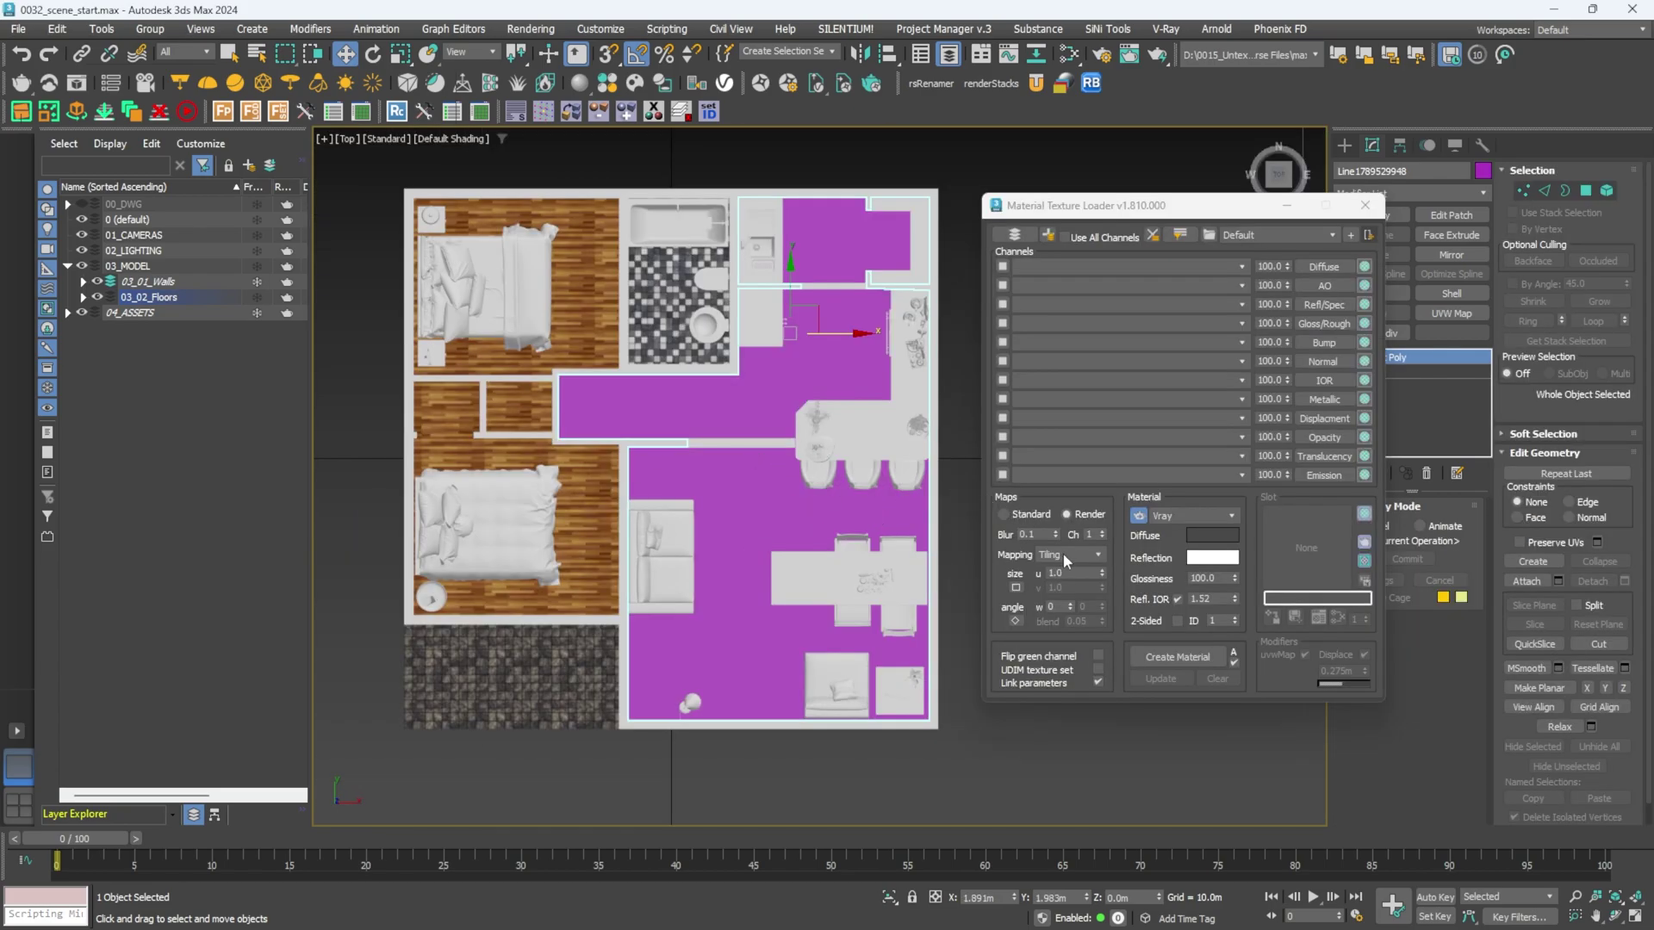
Load the five VP_Pavement1_06 maps into the Material Texture Loader.
{"action": "left_click", "coordinate": [1027, 236]}
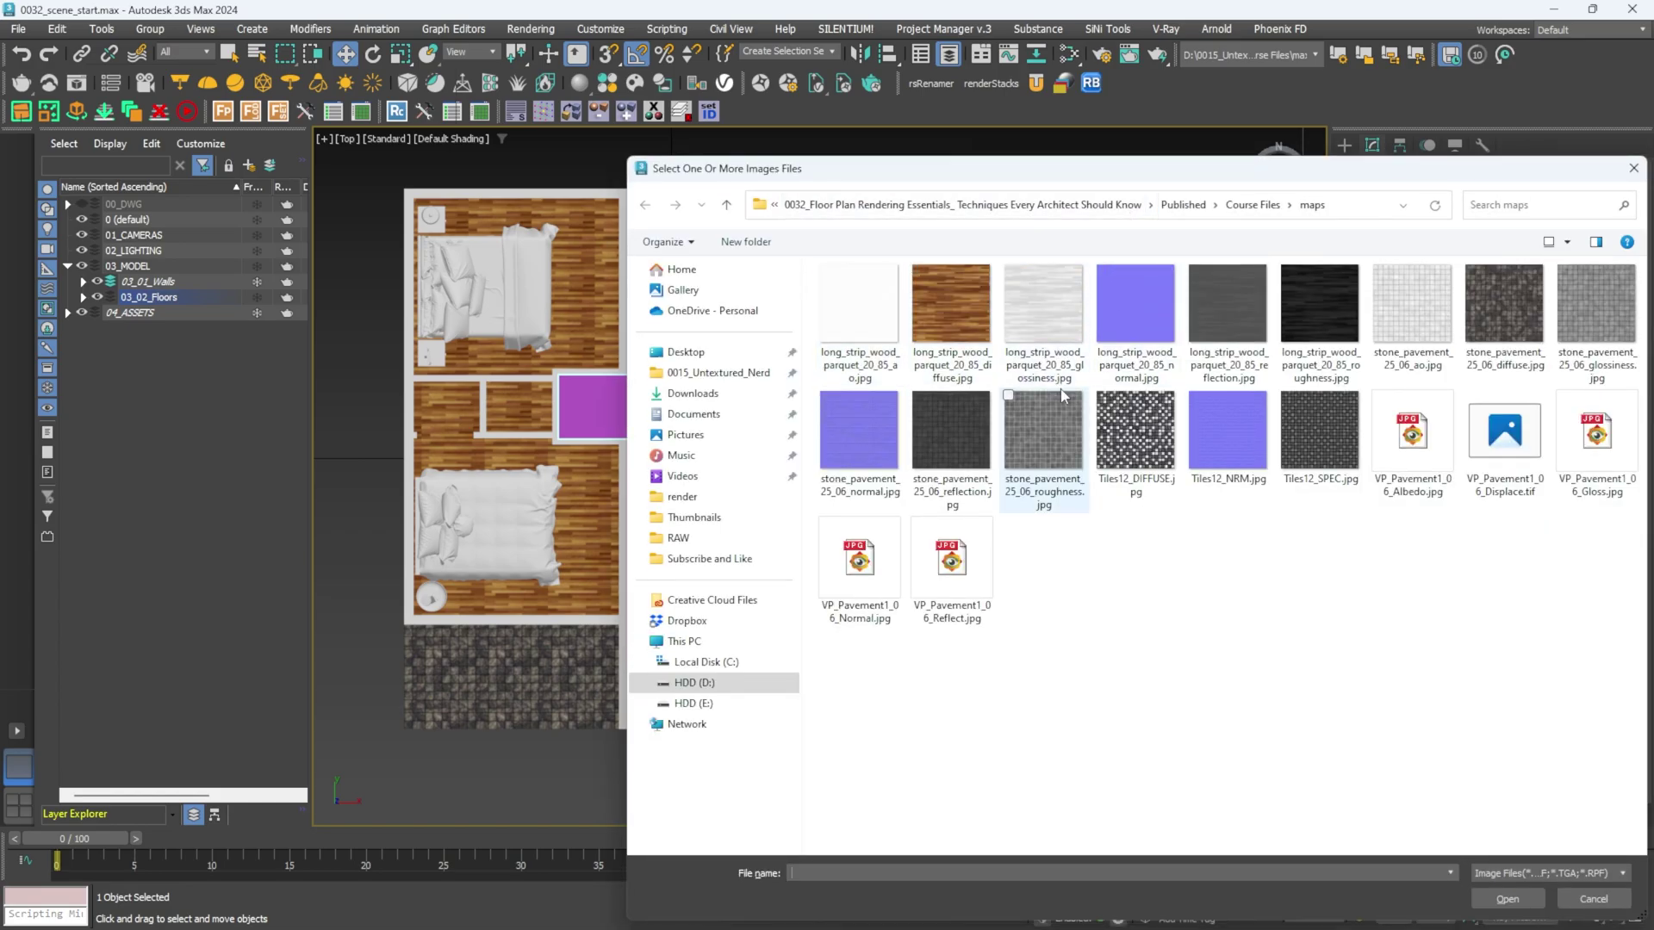
{"action": "left_click_drag", "start_coordinate": [1409, 177], "coordinate": [1349, 179]}
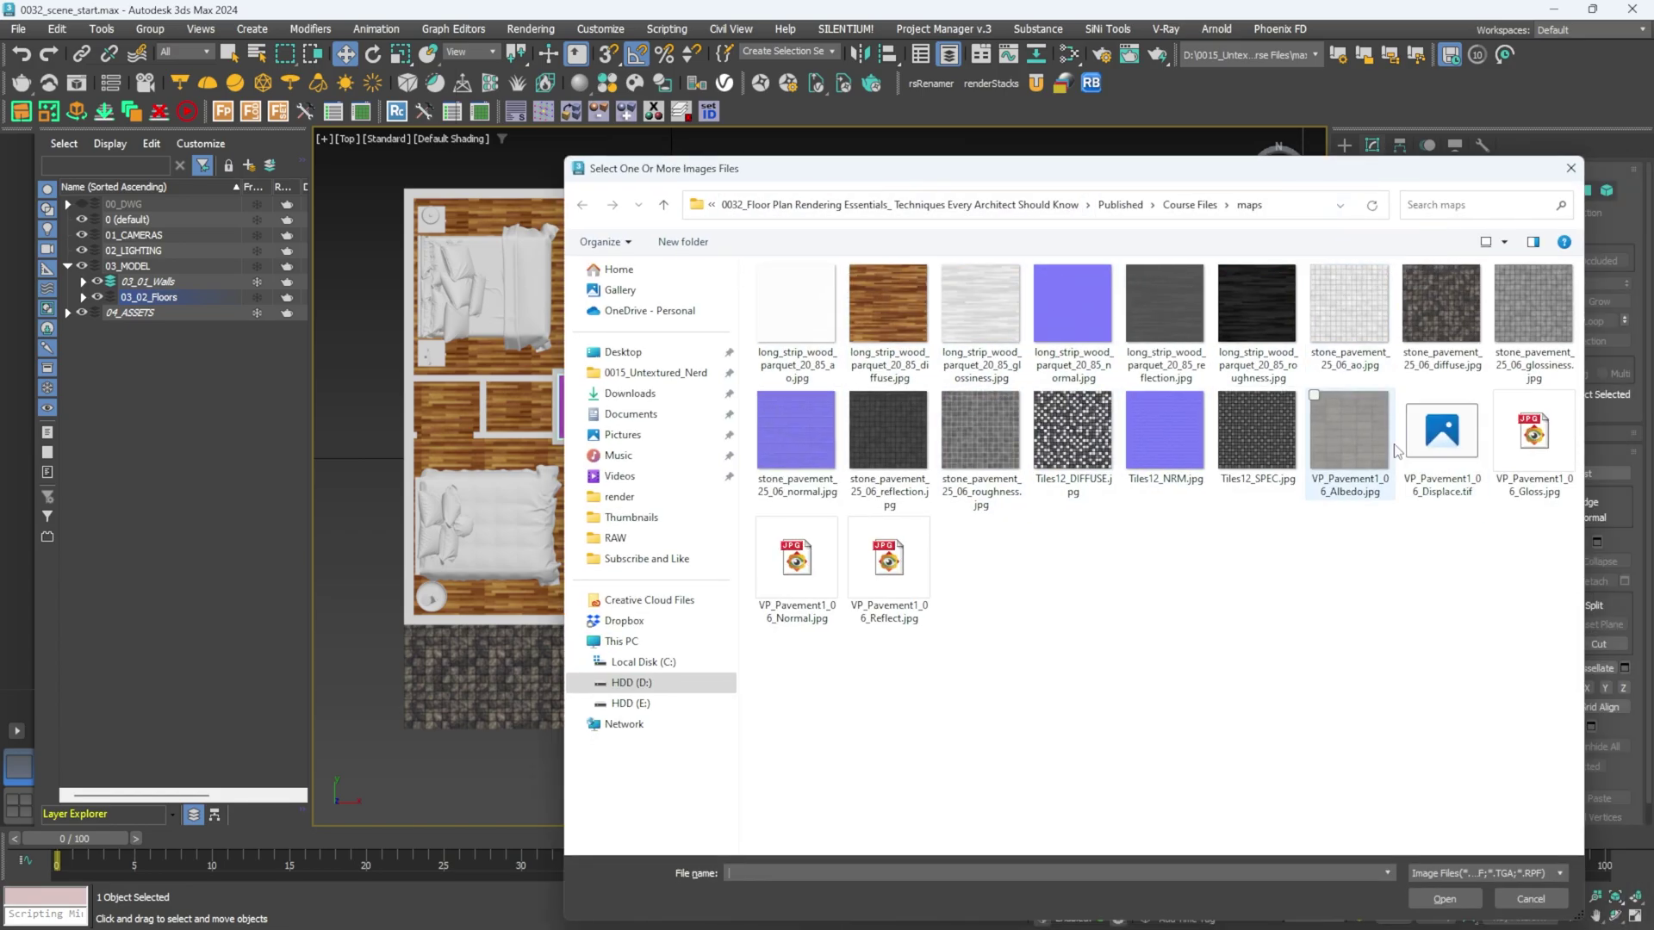
{"action": "left_click", "coordinate": [1342, 439]}
{"action": "left_click", "coordinate": [888, 569], "text": "shift"}
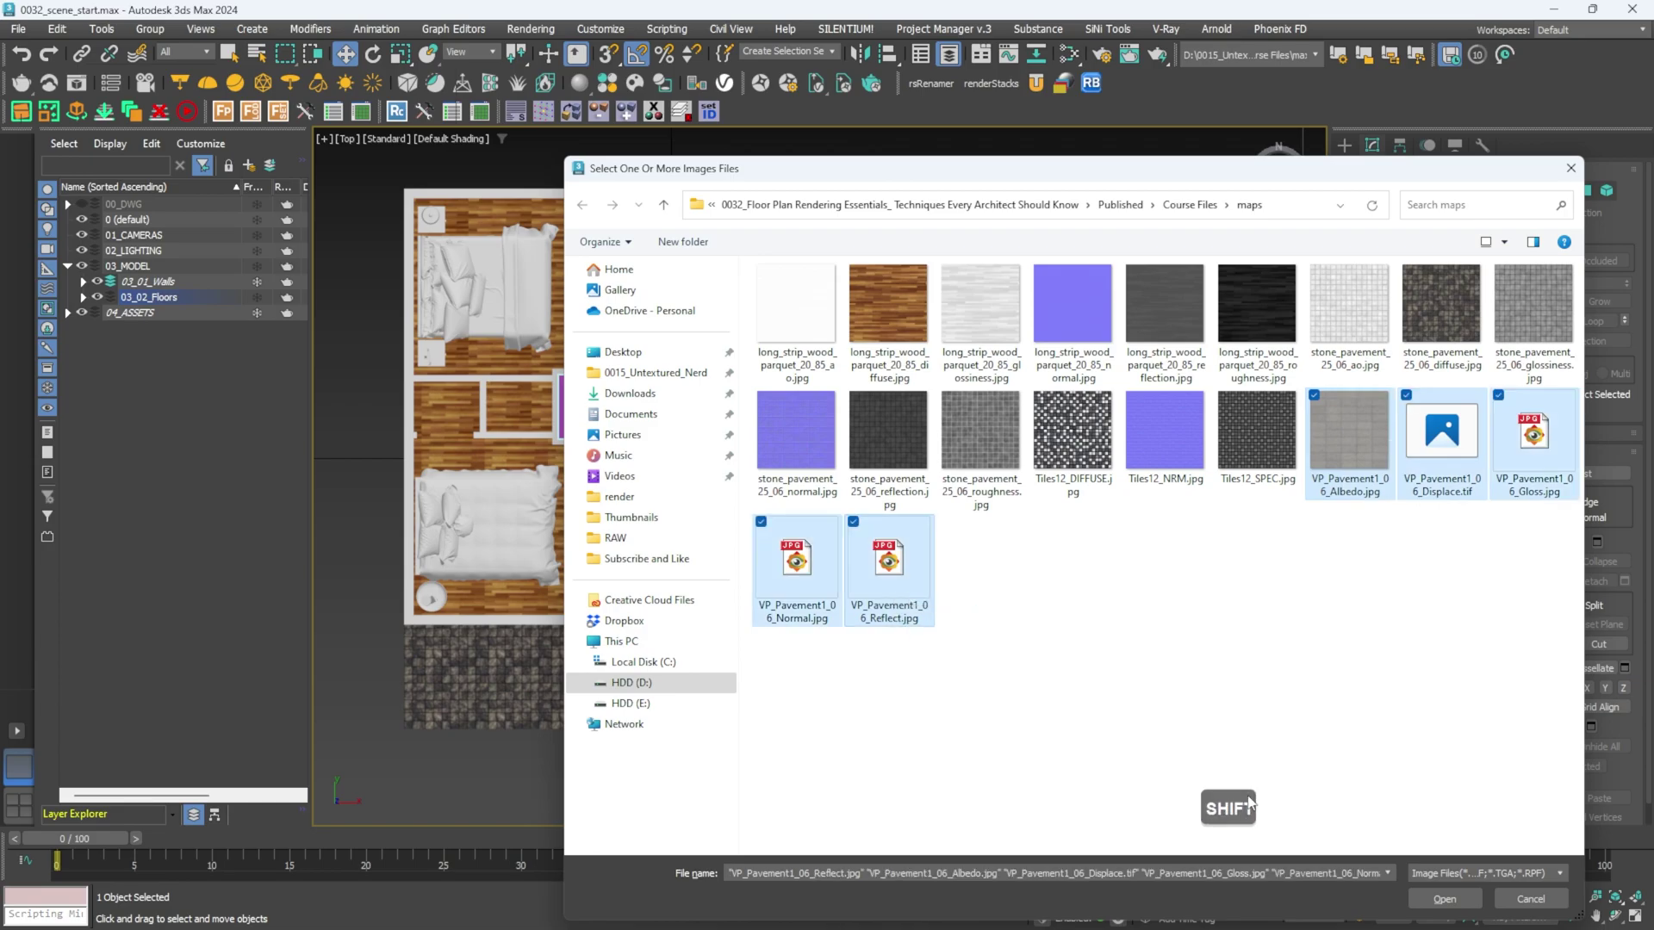
{"action": "left_click", "coordinate": [1445, 899]}
Create the pavement material with real-world mapping and assign it to the purple floor.
{"action": "left_click", "coordinate": [1078, 556]}
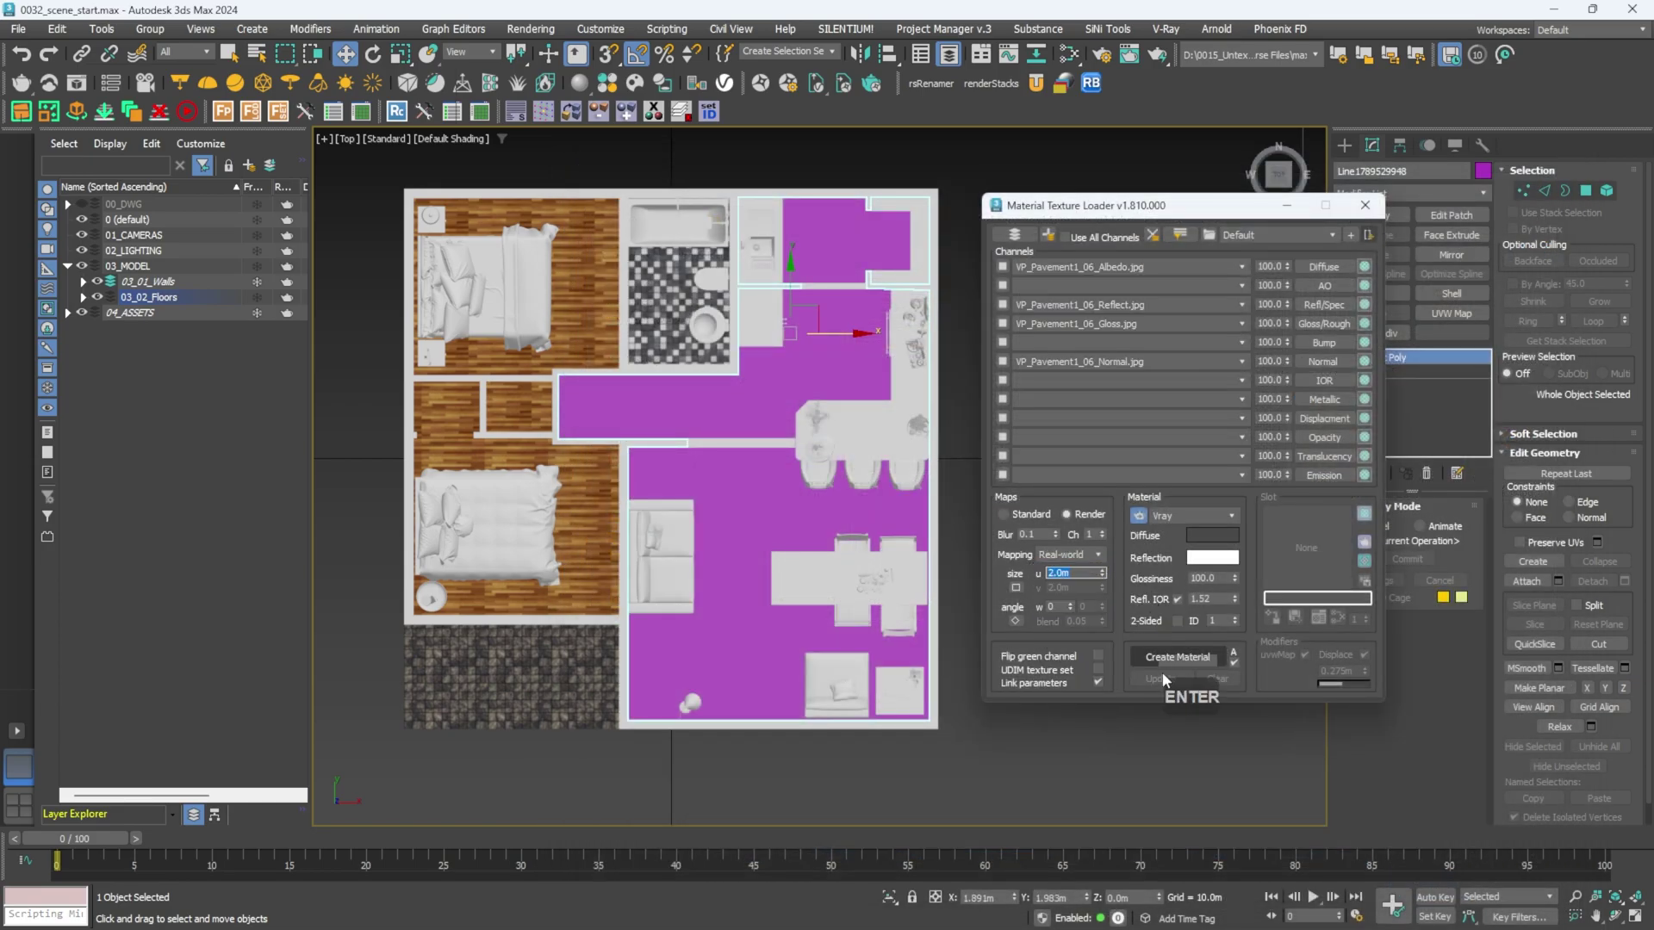
{"action": "left_click", "coordinate": [1184, 659]}
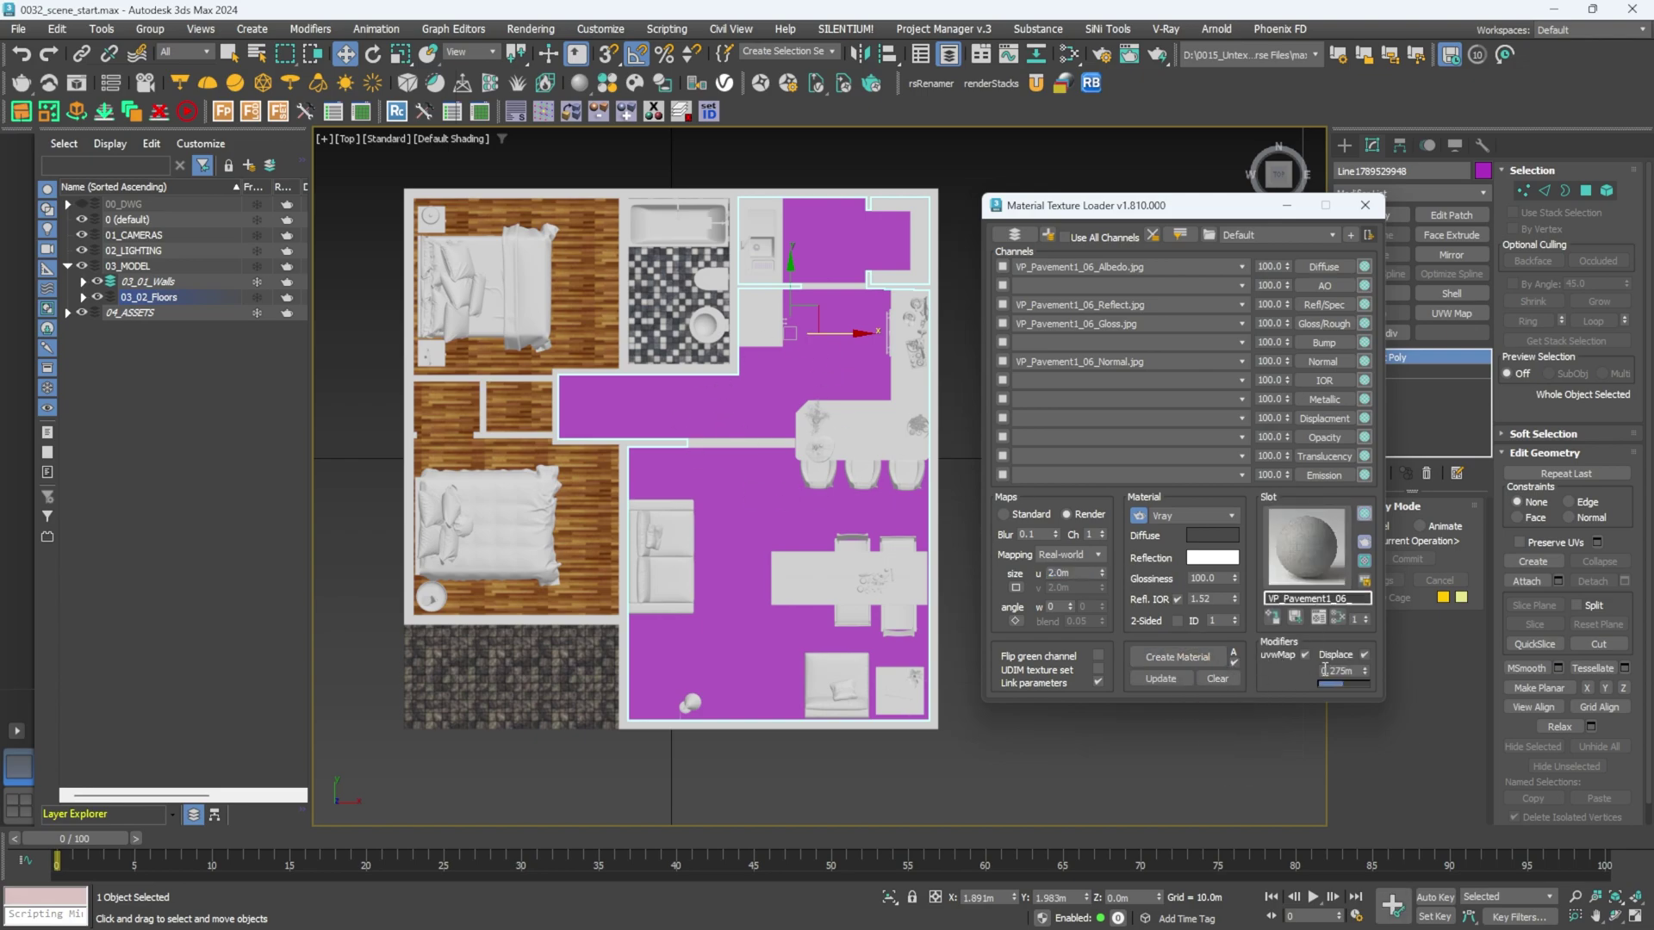
{"action": "left_click", "coordinate": [1273, 618]}
{"action": "scroll", "coordinate": [738, 396], "scroll_direction": "up", "scroll_amount": 5}
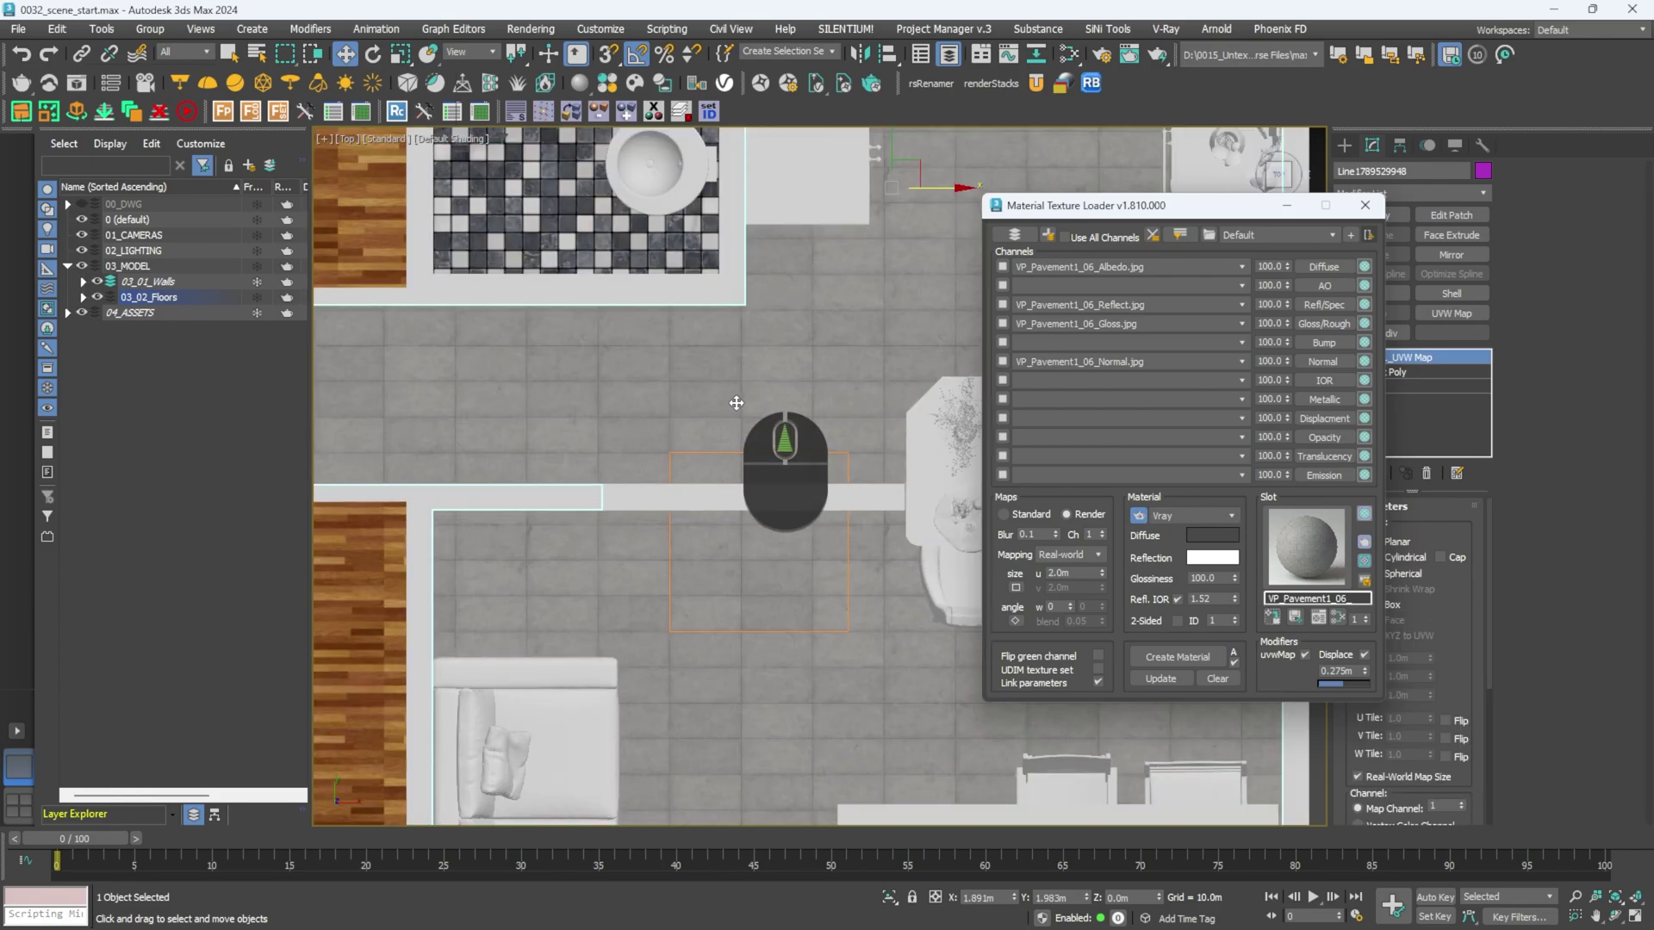
{"action": "scroll", "coordinate": [738, 382], "scroll_direction": "down", "scroll_amount": 5}
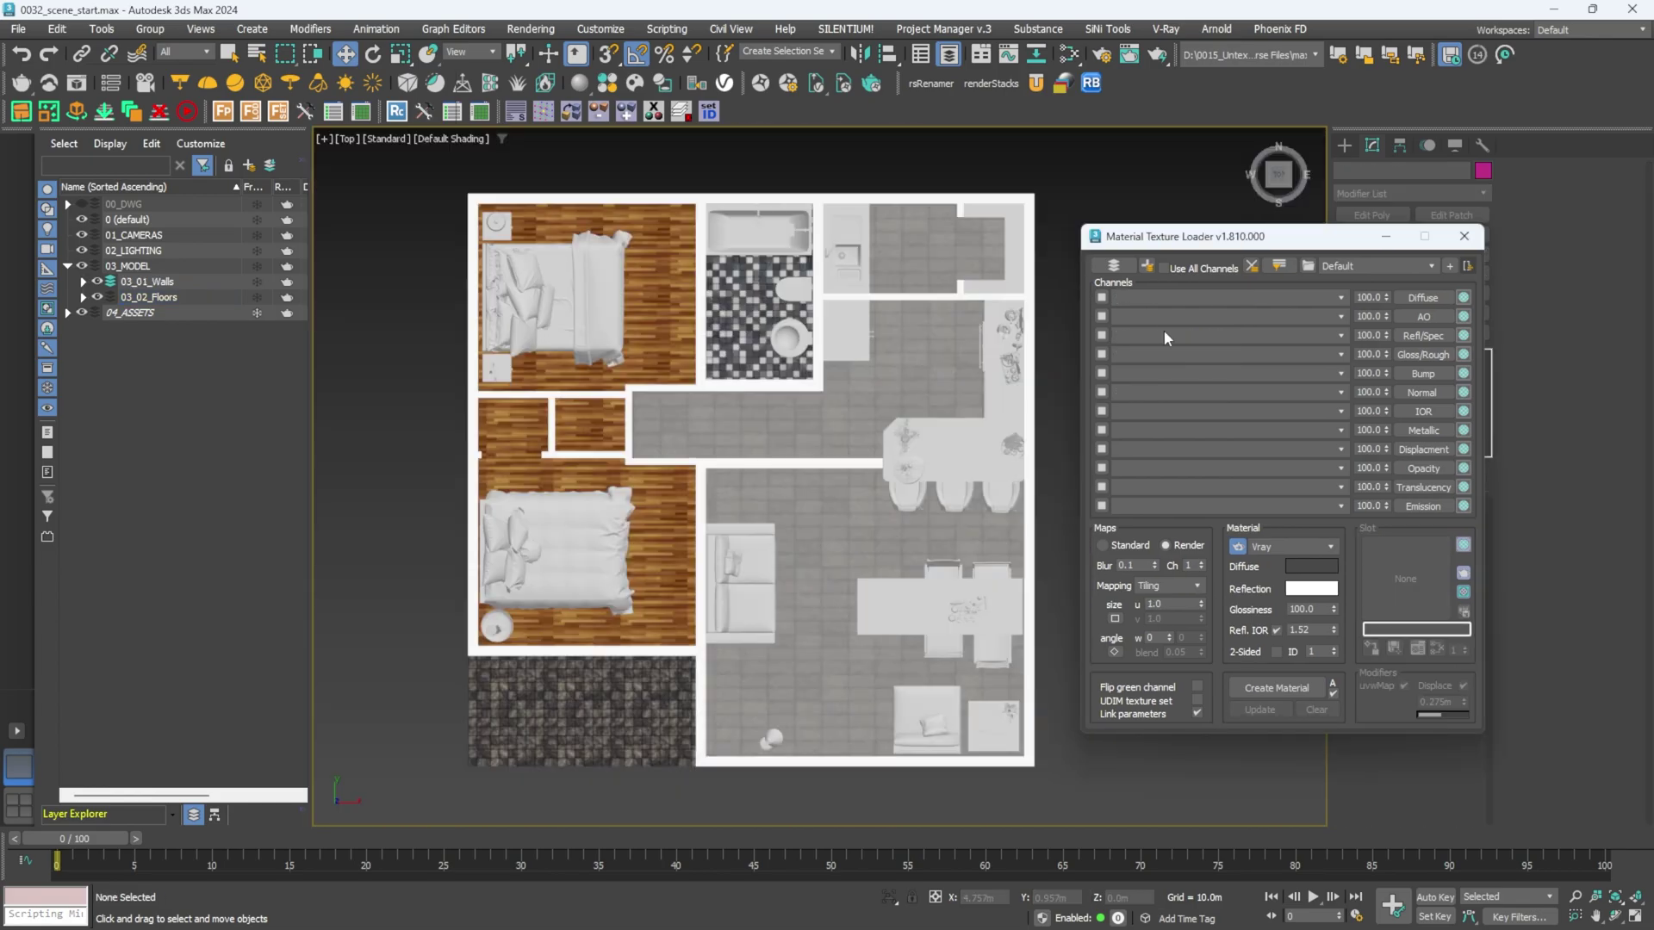
Fit the whole plan in the top view and load the four Stucco02 maps.
{"action": "middle_click_drag", "start_coordinate": [836, 362], "coordinate": [777, 354], "text": "alt"}
{"action": "key", "text": "t"}
{"action": "key", "text": "z"}
{"action": "left_click", "coordinate": [1114, 266]}
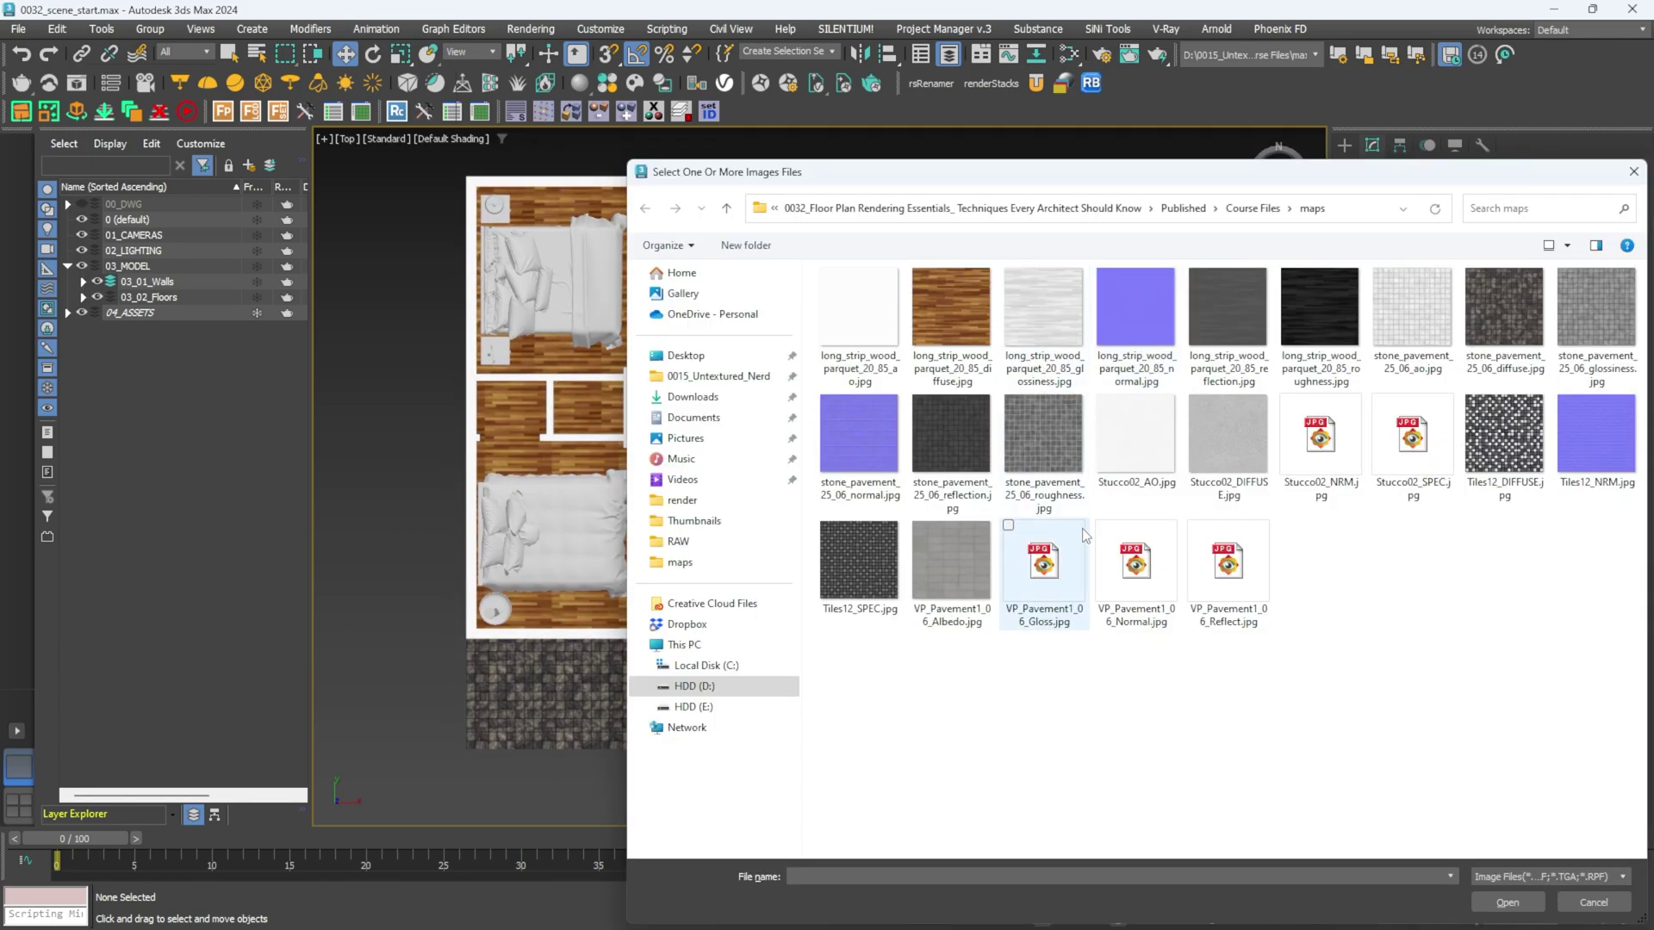
{"action": "left_click", "coordinate": [1151, 441]}
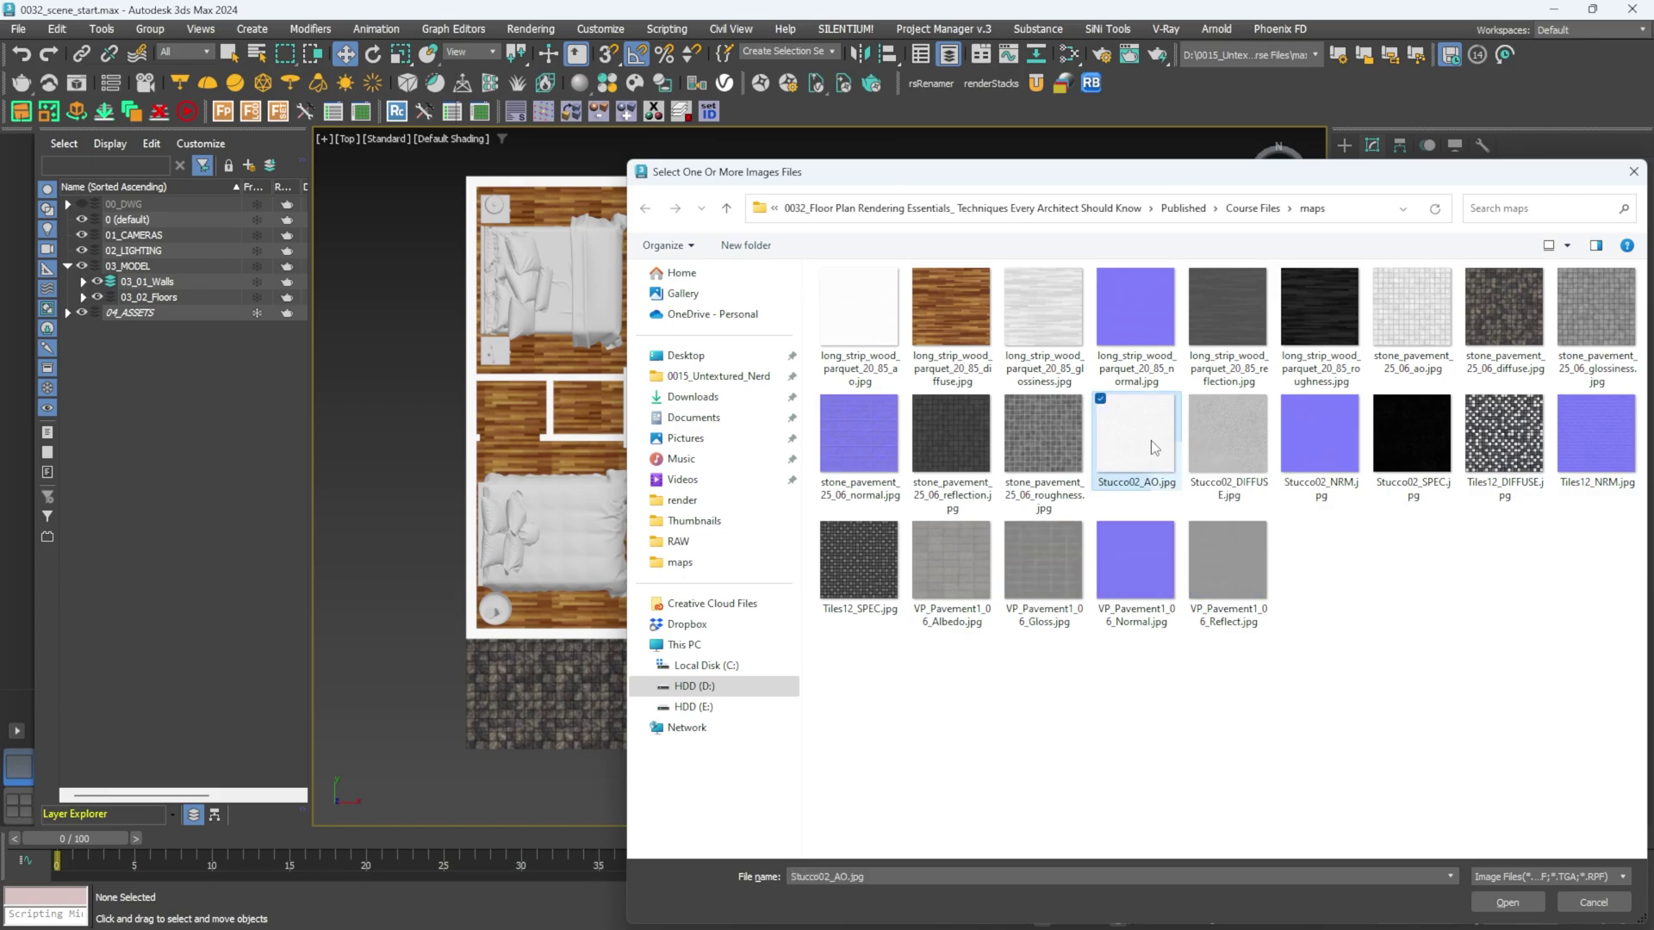
{"action": "left_click", "coordinate": [1410, 445], "text": "shift"}
{"action": "left_click", "coordinate": [1501, 888]}
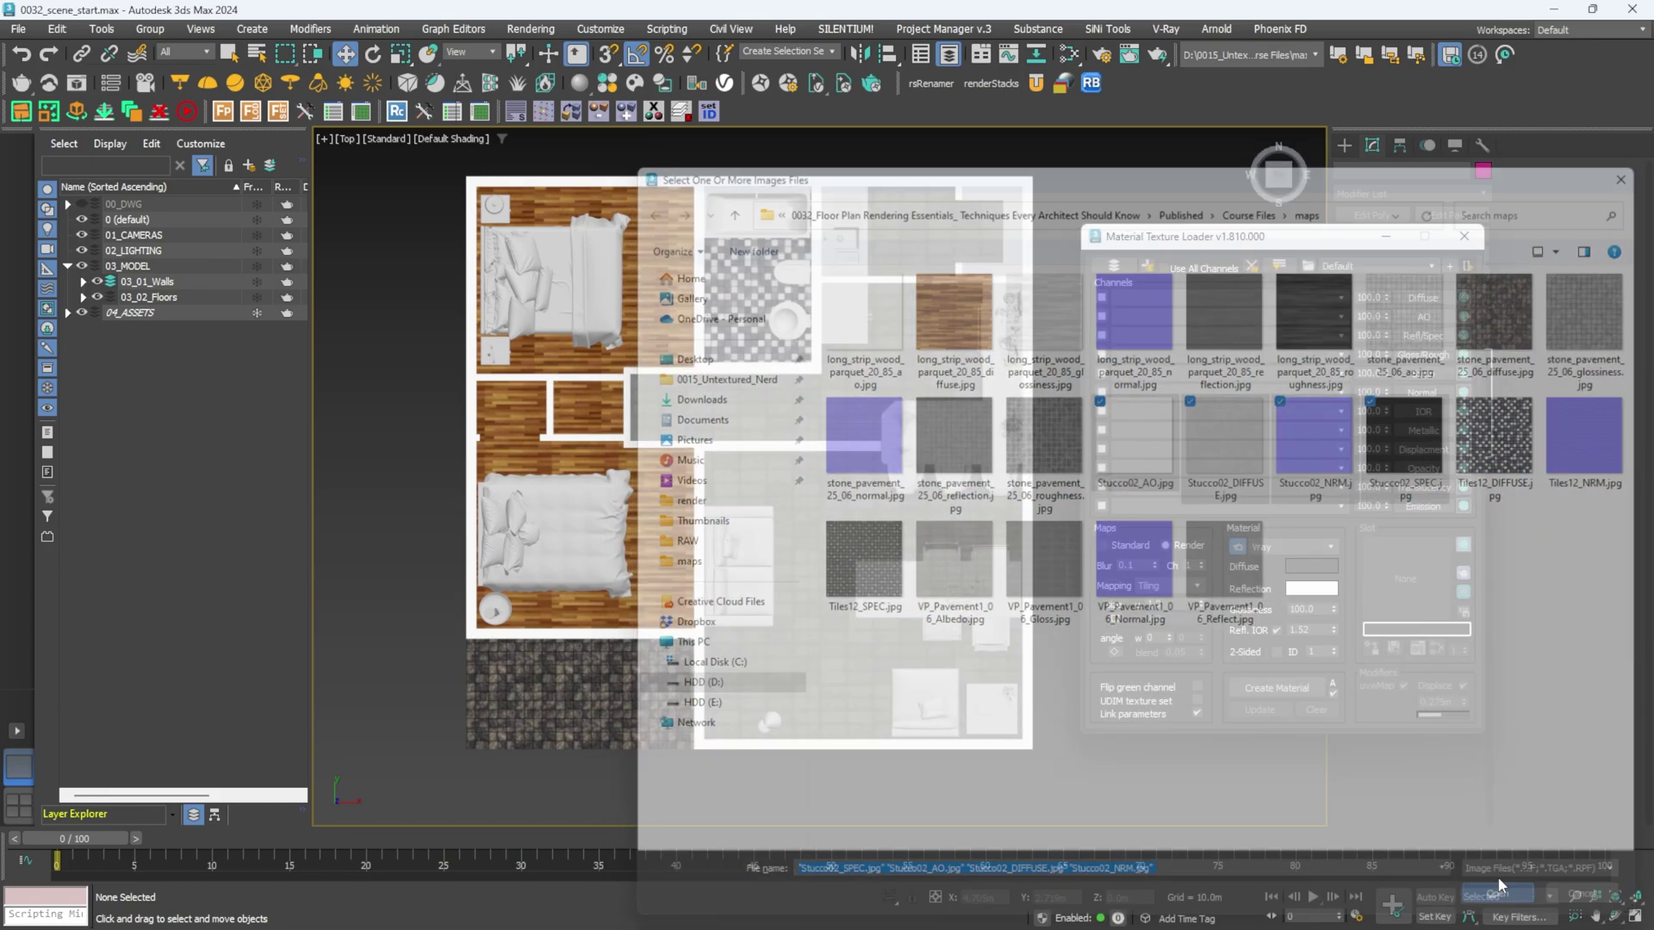
Set the map size to 2.0m and create the Stucco02 material.
{"action": "double_click", "coordinate": [1188, 604]}
{"action": "type", "text": "2.0m"}
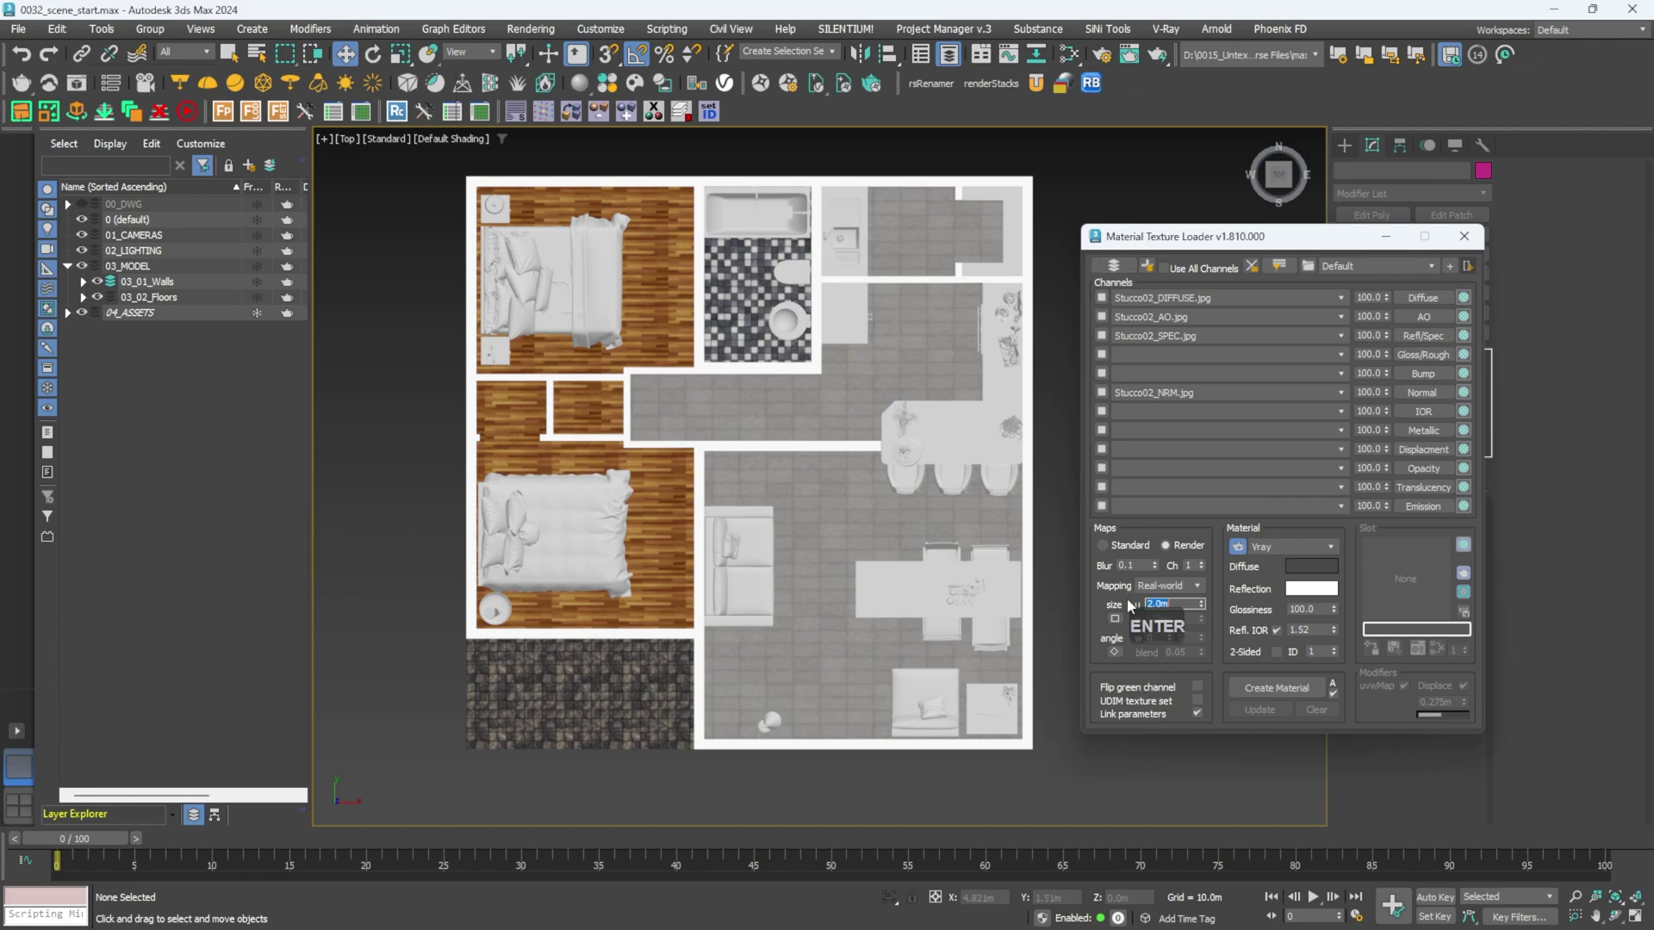
{"action": "key", "text": "Return"}
{"action": "left_click", "coordinate": [1273, 687]}
Select the walls, assign the stucco material, and orbit in to inspect them.
{"action": "middle_click_drag", "start_coordinate": [862, 405], "coordinate": [856, 360], "text": "alt"}
{"action": "left_click", "coordinate": [857, 360]}
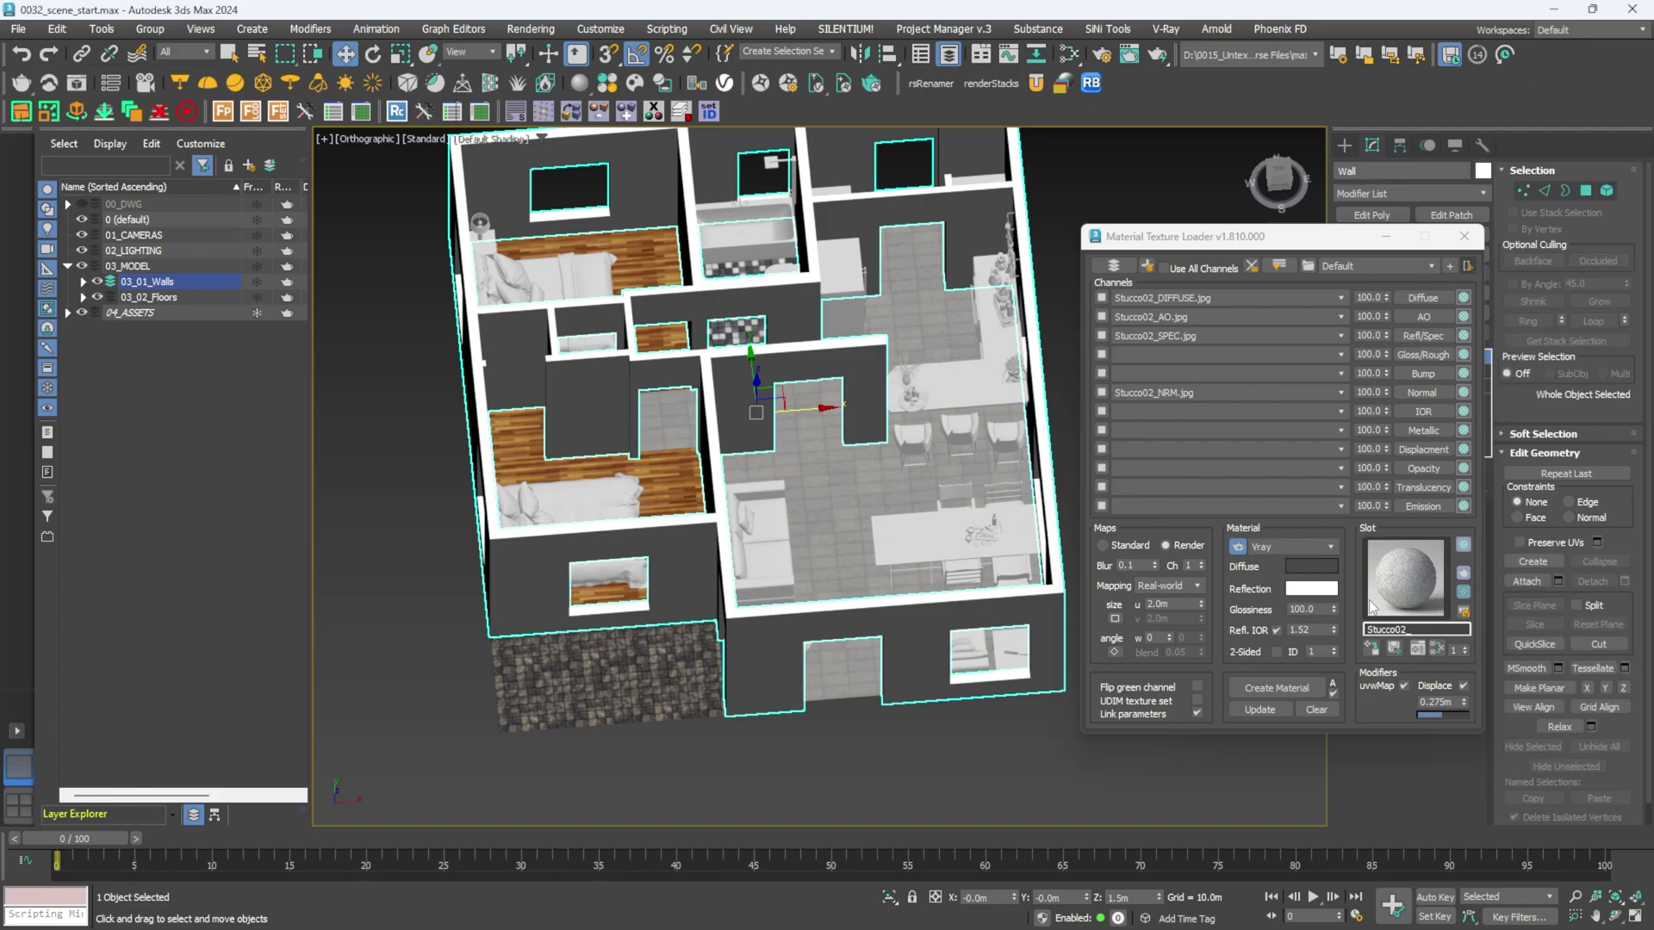
{"action": "left_click", "coordinate": [1374, 653]}
{"action": "scroll", "coordinate": [836, 325], "scroll_direction": "up", "scroll_amount": 5}
{"action": "middle_click_drag", "start_coordinate": [837, 325], "coordinate": [867, 352], "text": "alt"}
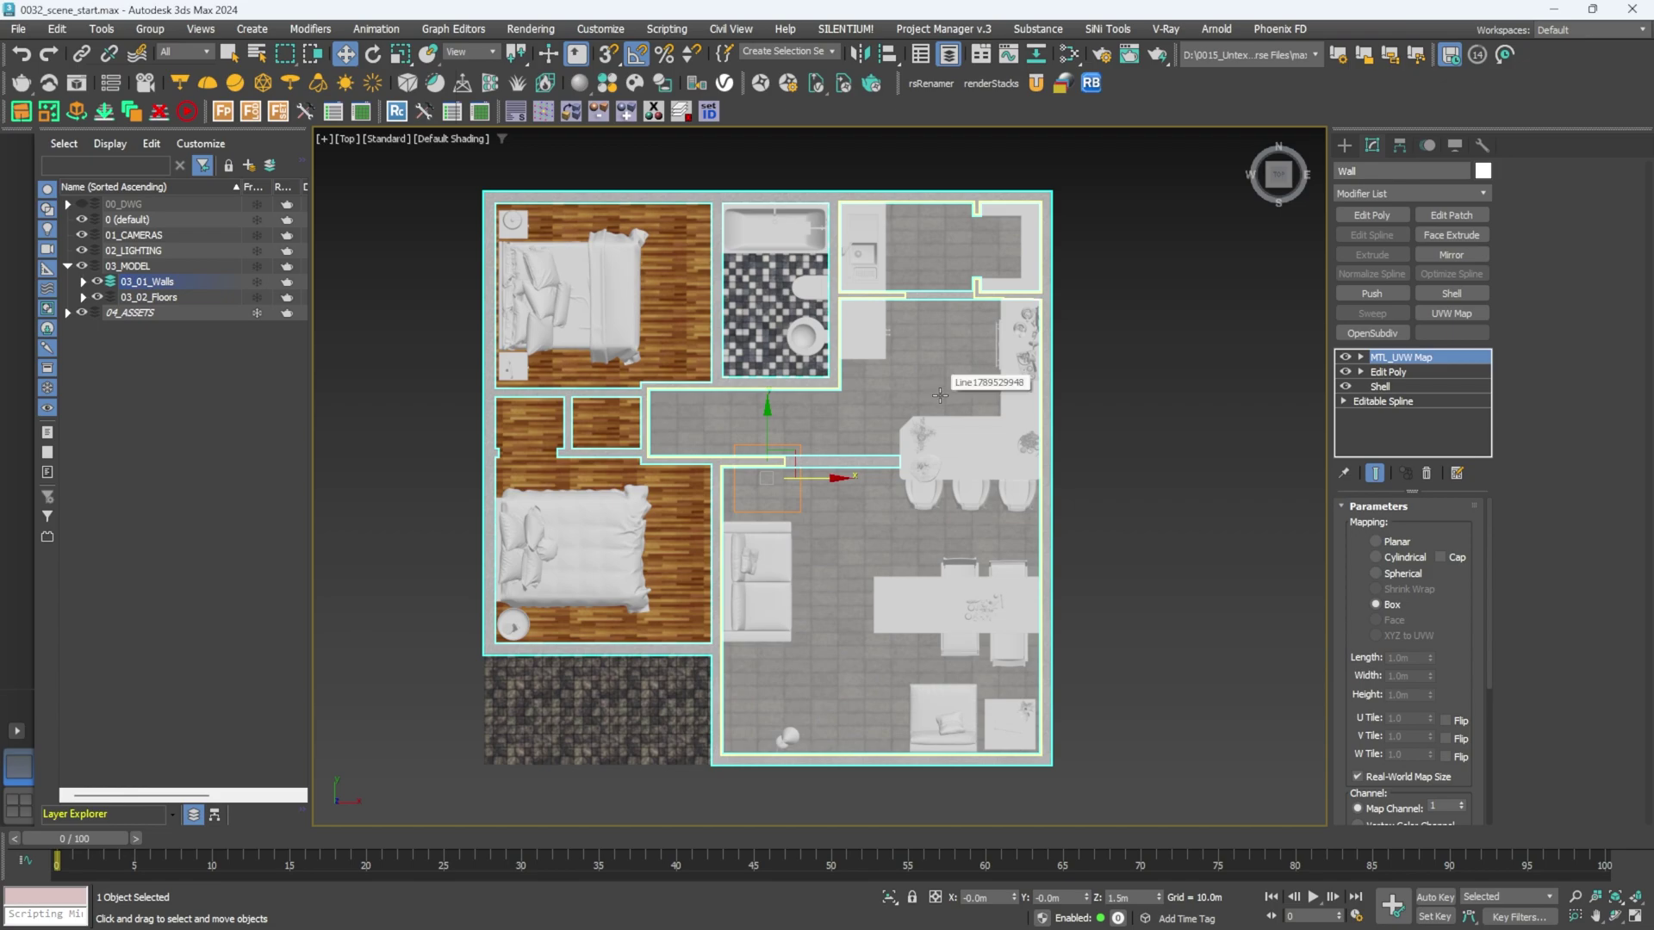
{"action": "scroll", "coordinate": [896, 405], "scroll_direction": "up", "scroll_amount": 3}
{"action": "scroll", "coordinate": [862, 414], "scroll_direction": "down", "scroll_amount": 2}
{"action": "scroll", "coordinate": [840, 417], "scroll_direction": "up", "scroll_amount": 2}
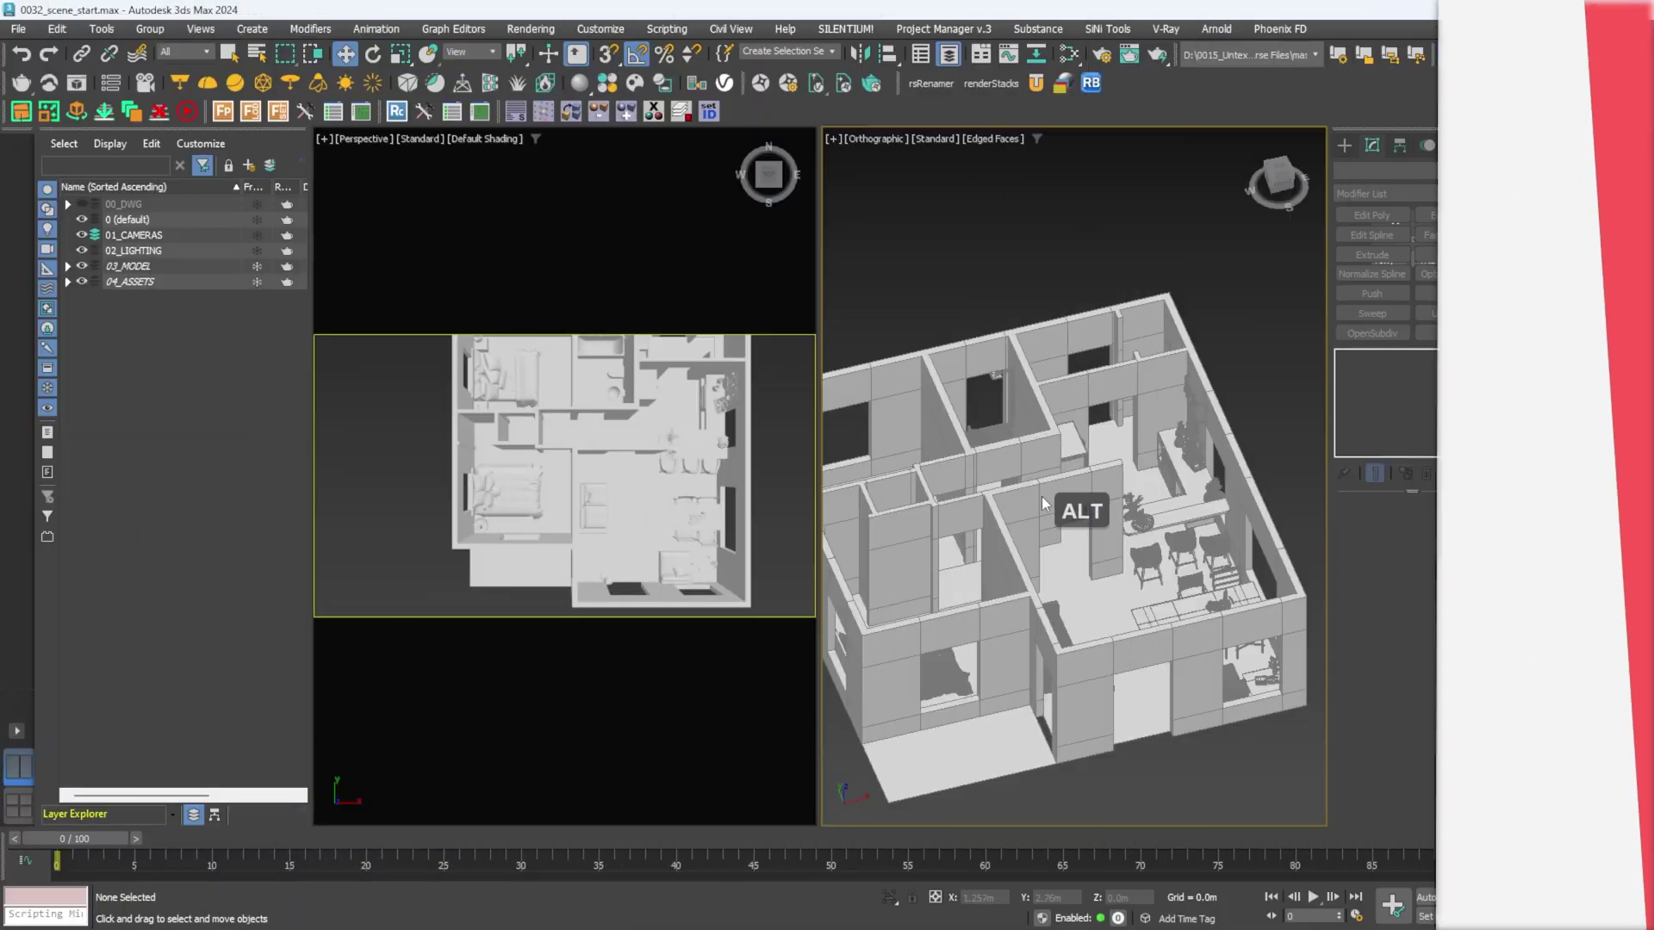
Maximize the view, place a VRayPhysicalCamera, and zero its position coordinates.
{"action": "middle_click_drag", "start_coordinate": [1144, 510], "coordinate": [1138, 512], "text": "alt"}
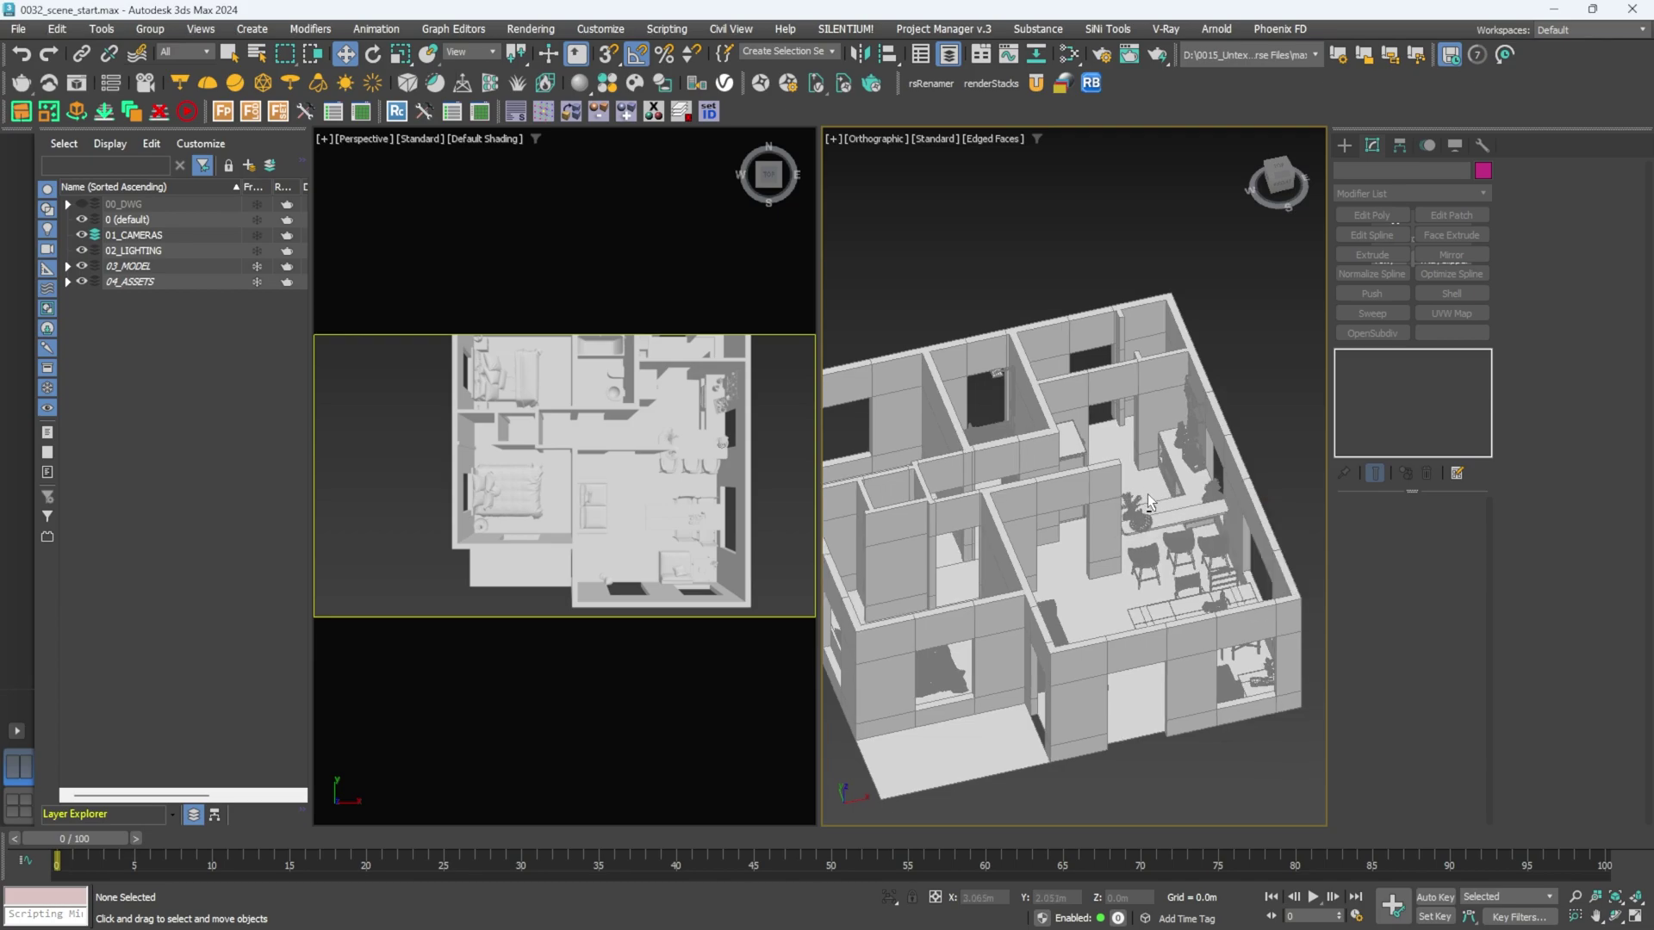
{"action": "key", "text": "alt+w"}
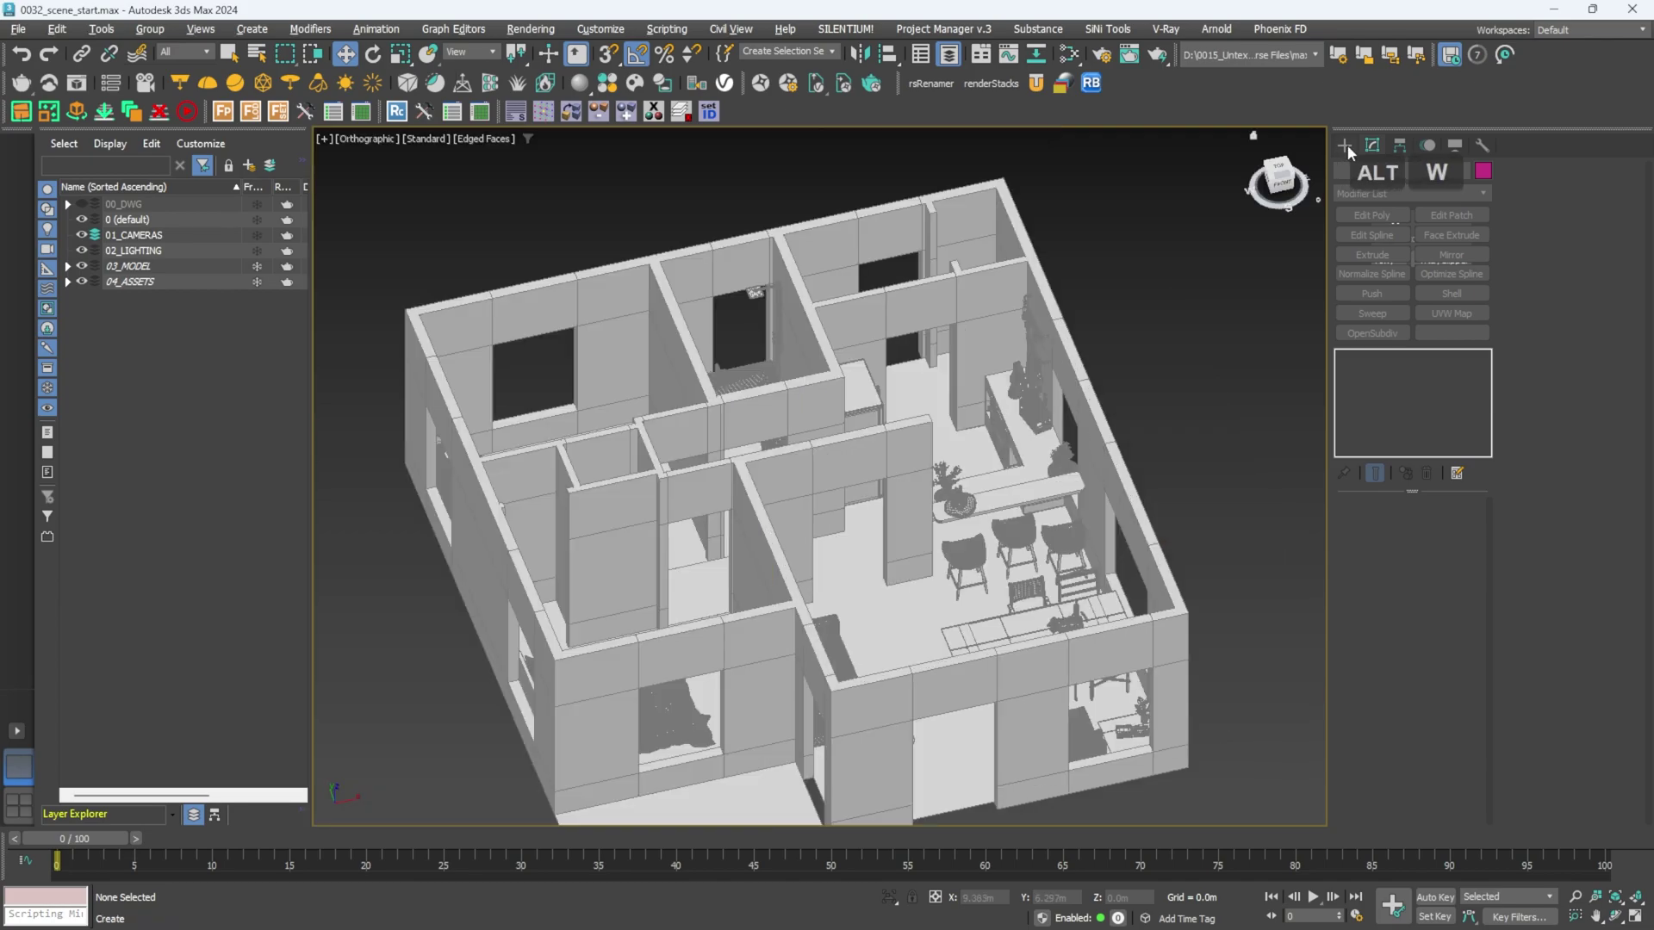
{"action": "left_click", "coordinate": [1343, 145]}
{"action": "left_click", "coordinate": [1411, 172]}
{"action": "left_click", "coordinate": [1442, 259]}
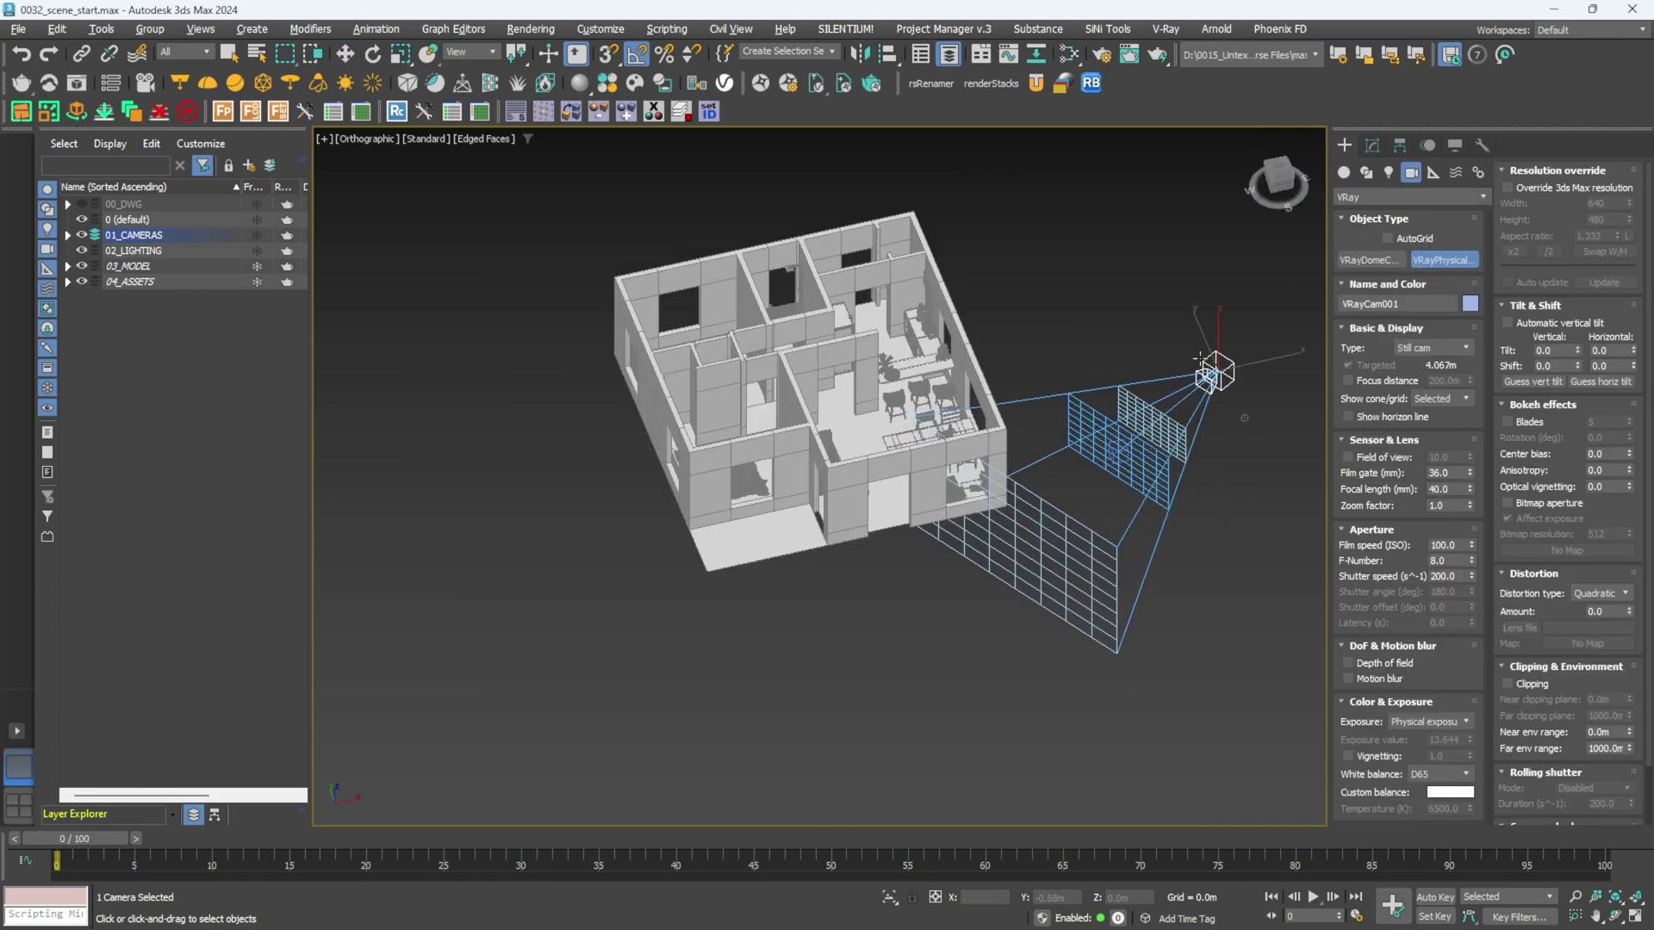
{"action": "right_click", "coordinate": [1244, 418]}
{"action": "left_click", "coordinate": [987, 897]}
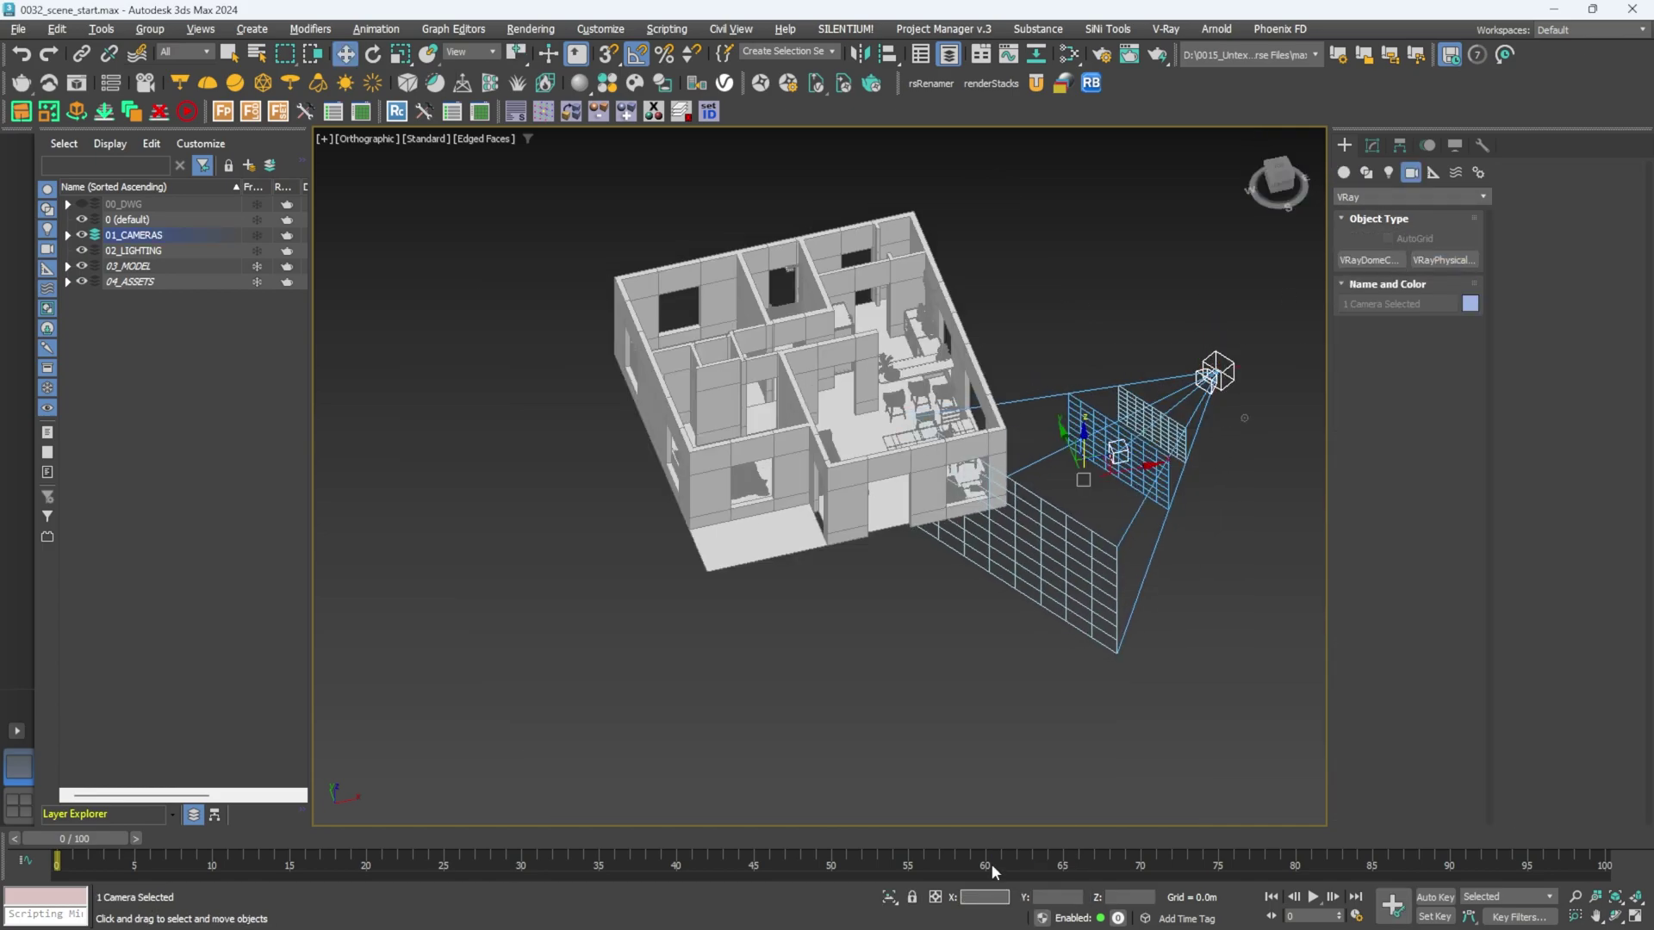
{"action": "type", "text": "0"}
{"action": "key", "text": "Tab"}
{"action": "type", "text": "0"}
{"action": "key", "text": "Tab"}
{"action": "type", "text": "0"}
{"action": "key", "text": "Tab"}
Raise the camera high above the house in the wireframe Left view and activate its view.
{"action": "key", "text": "l"}
{"action": "key", "text": "z"}
{"action": "key", "text": "F3"}
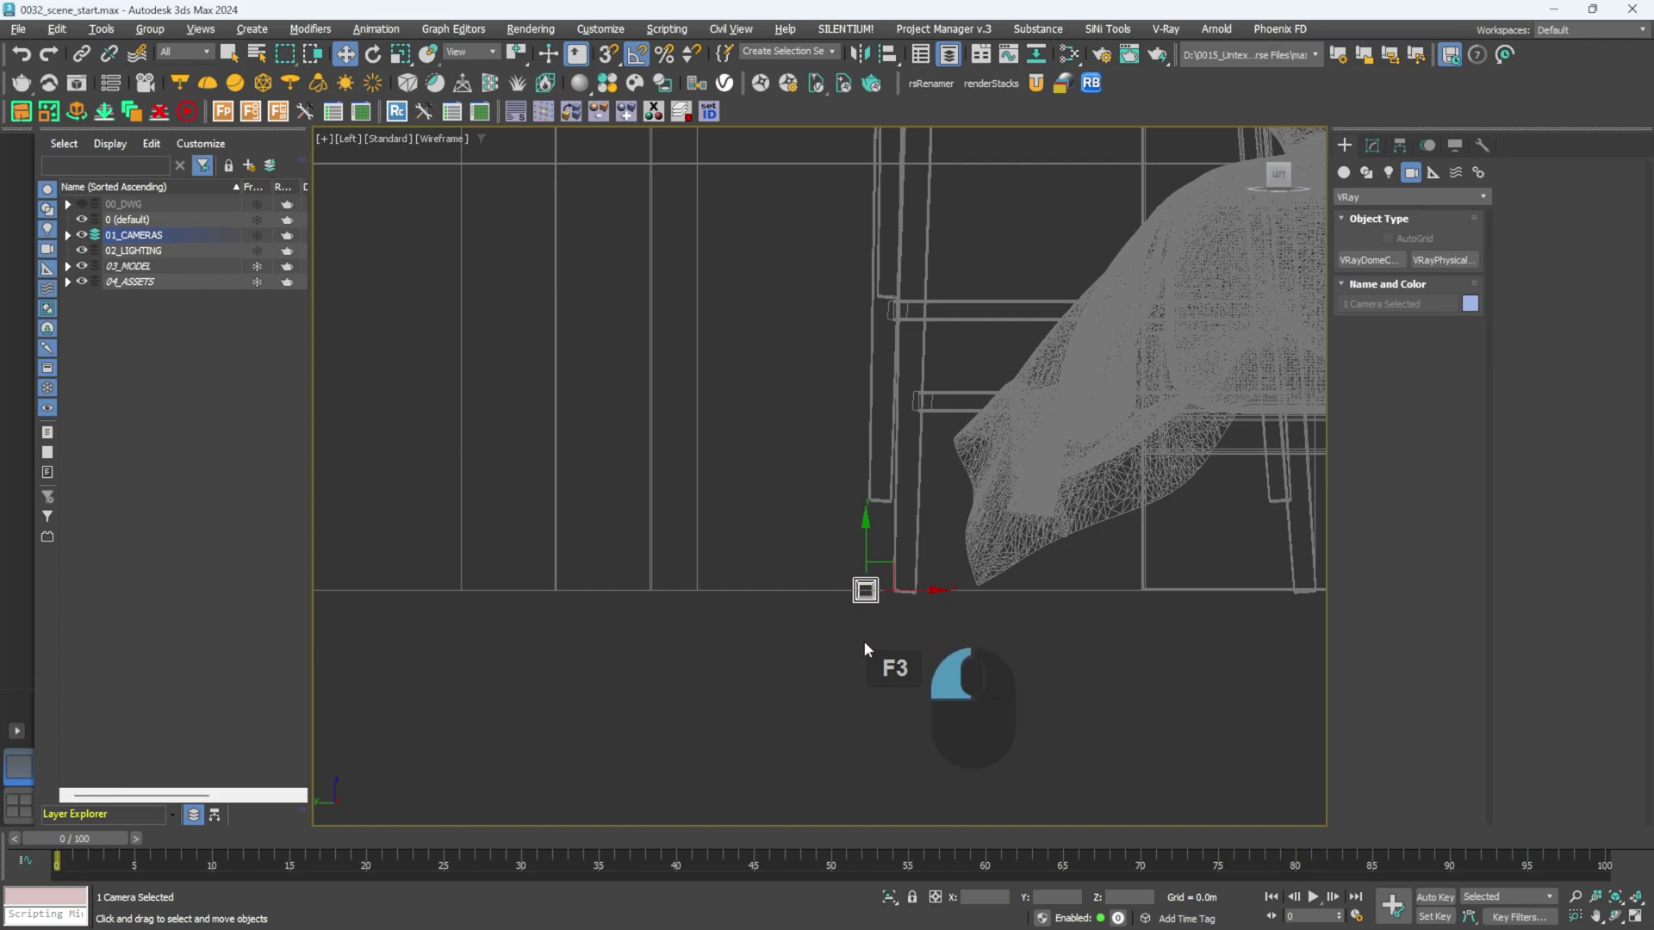
{"action": "scroll", "coordinate": [915, 565], "scroll_direction": "down", "scroll_amount": 5}
{"action": "middle_click_drag", "start_coordinate": [919, 345], "coordinate": [921, 435]}
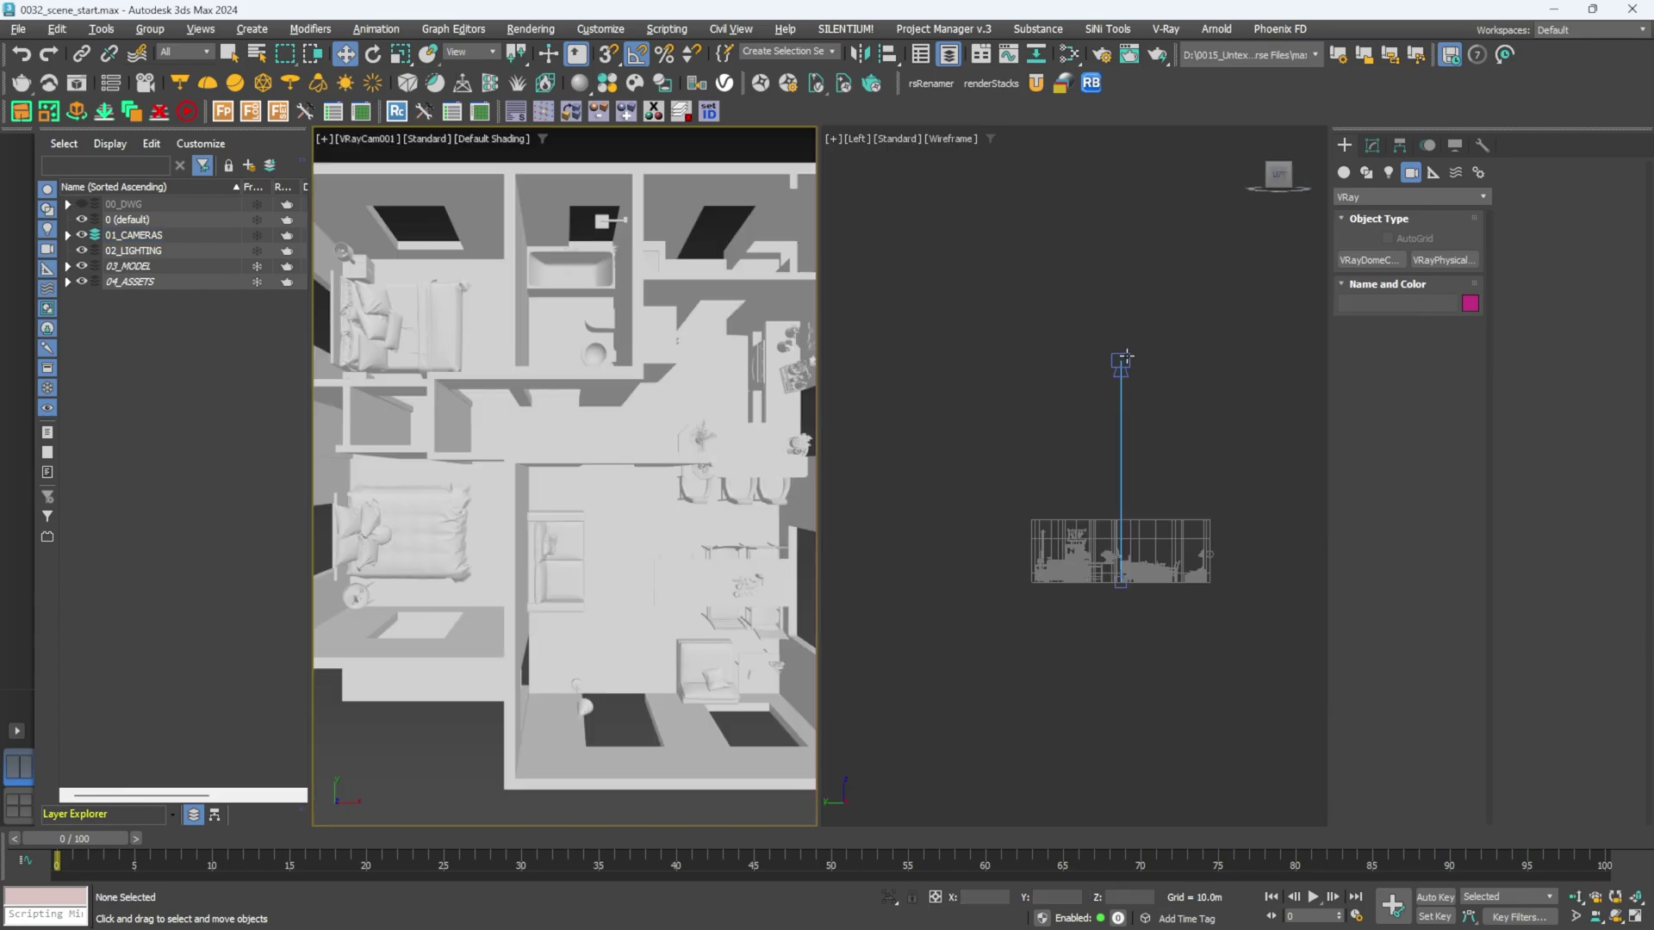
{"action": "left_click", "coordinate": [1125, 357]}
{"action": "left_click_drag", "start_coordinate": [1121, 287], "coordinate": [1121, 210]}
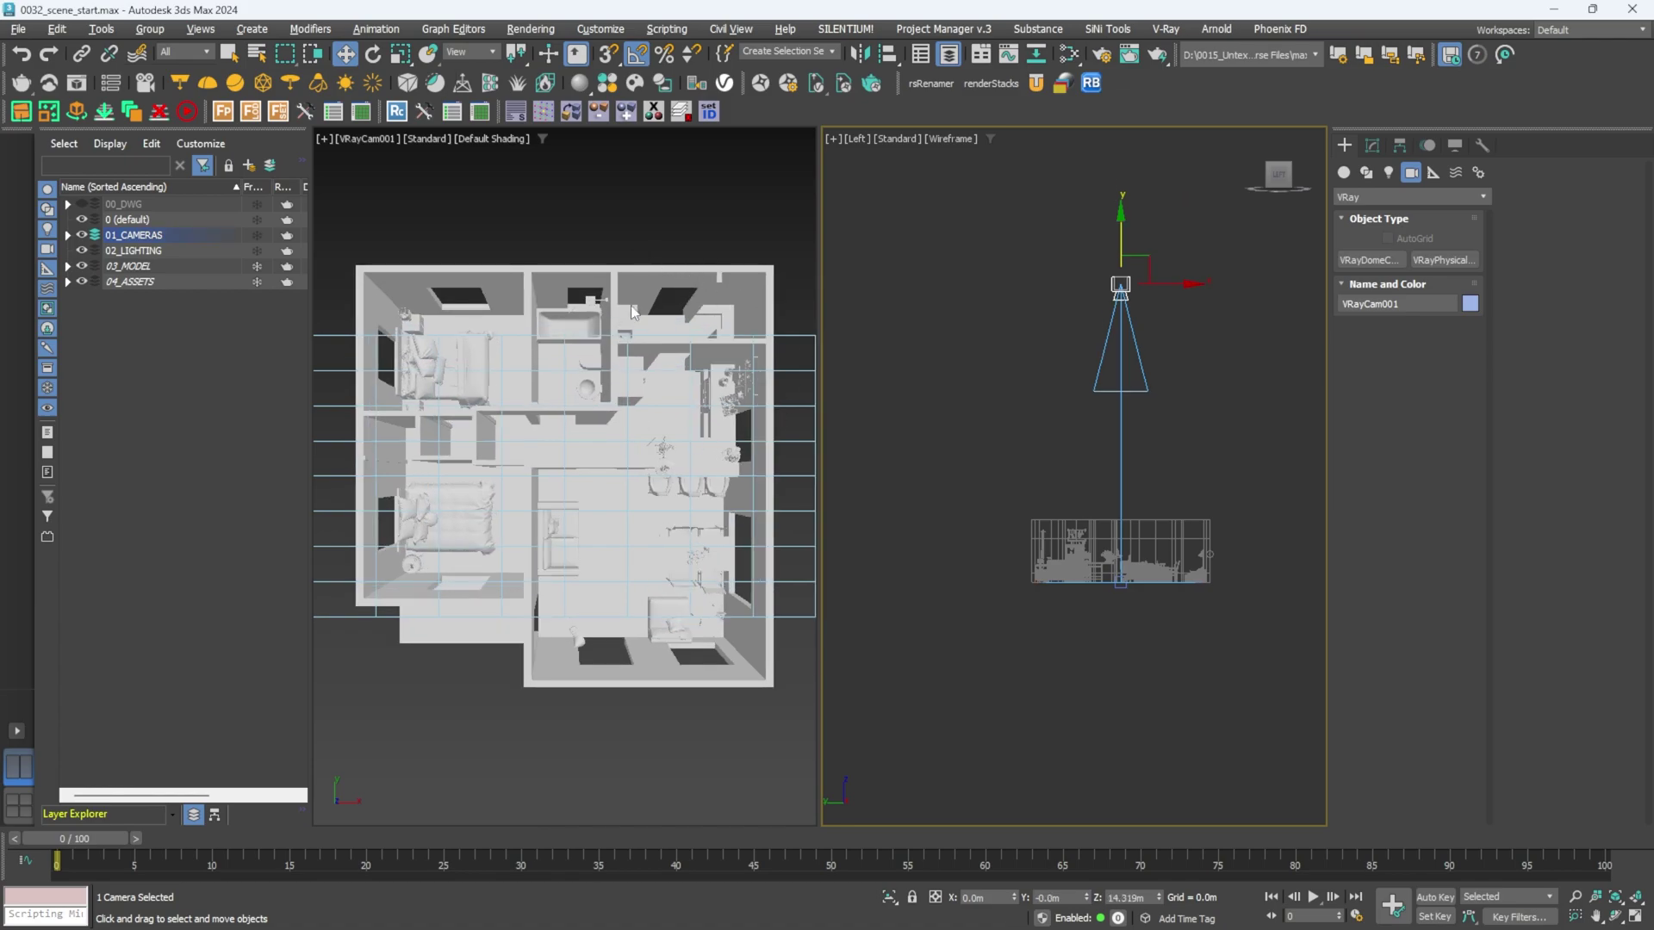
{"action": "left_click", "coordinate": [633, 286]}
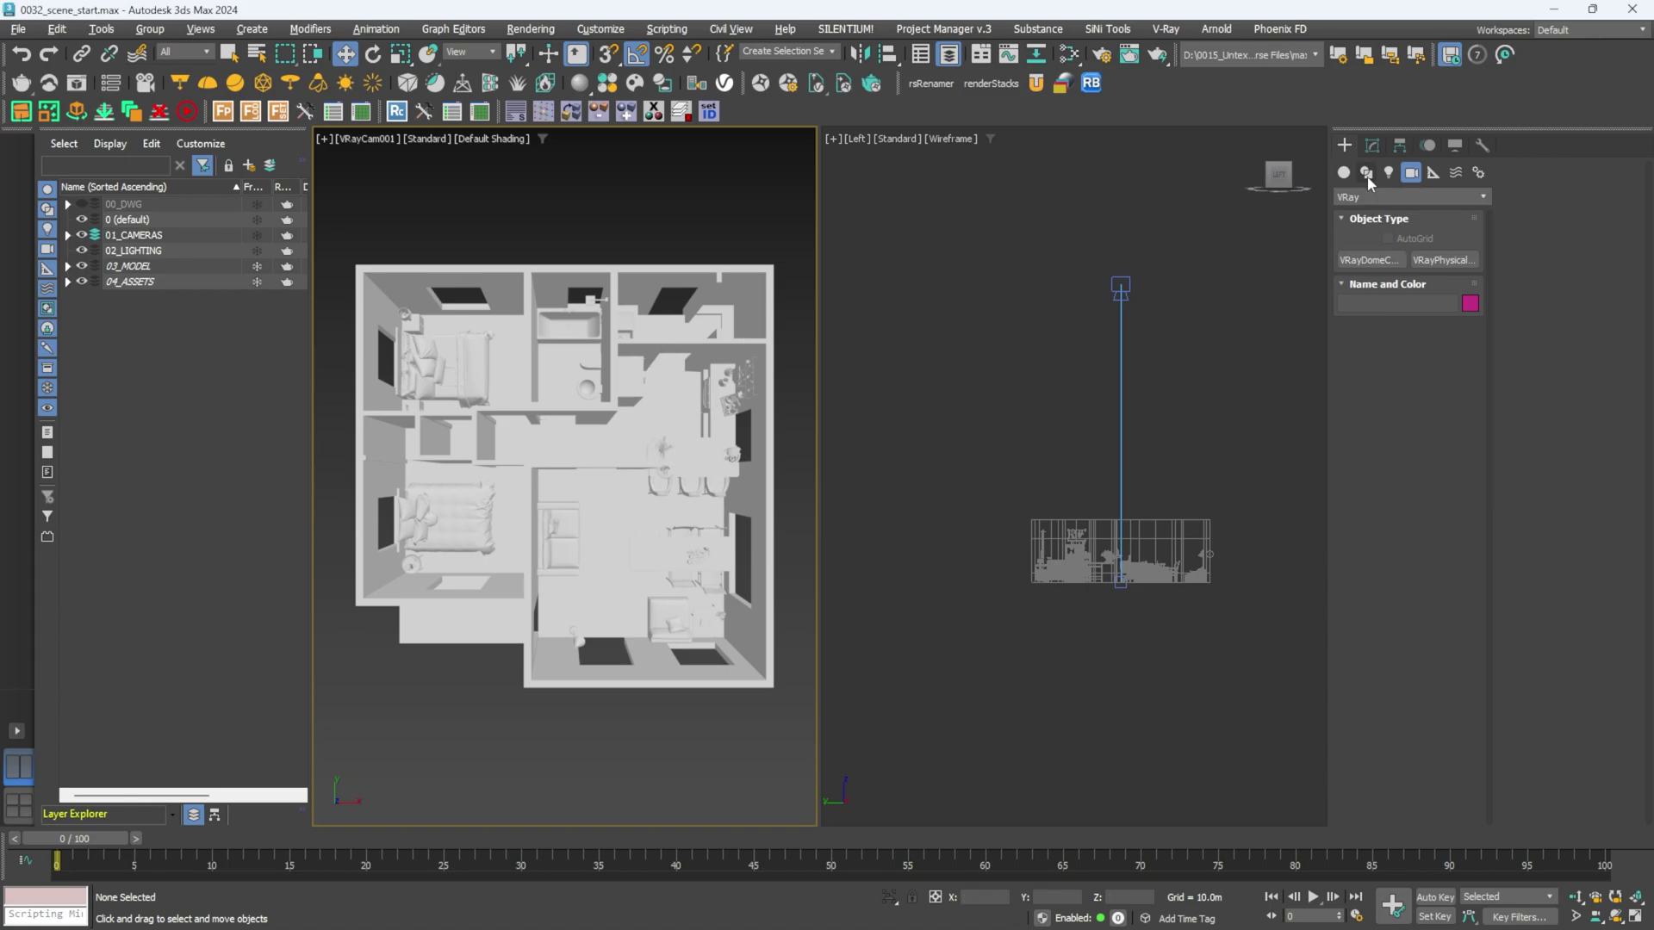
Add a V-Ray dome light over the floor plan.
{"action": "left_click", "coordinate": [1389, 174]}
{"action": "left_click", "coordinate": [1371, 260]}
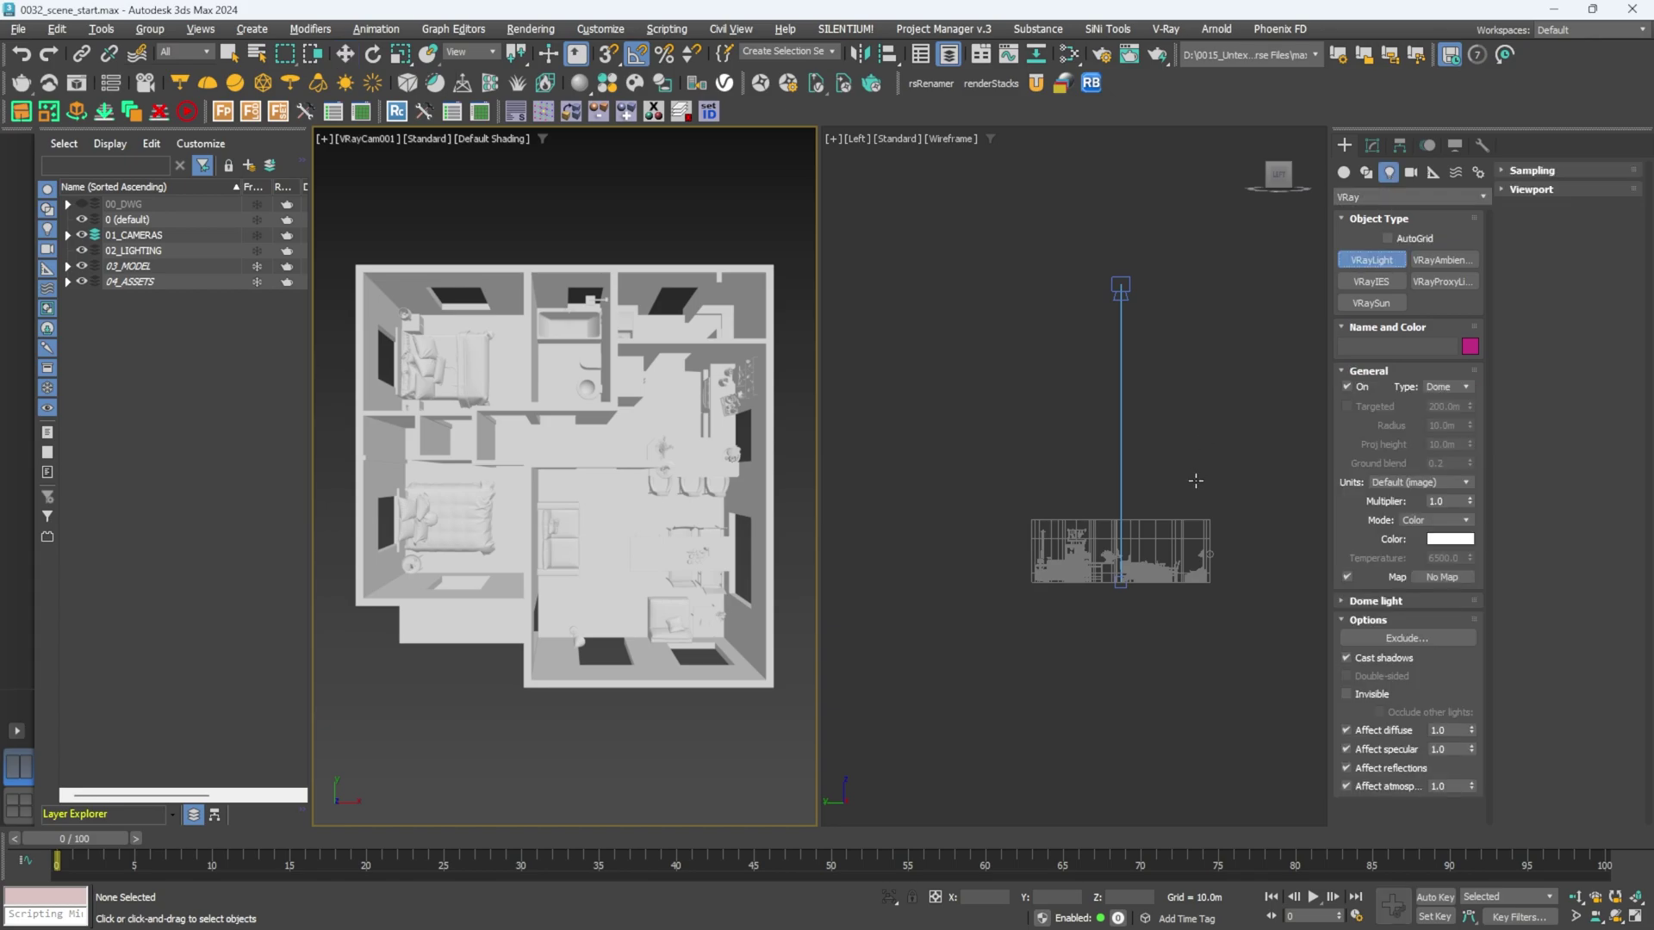
{"action": "left_click", "coordinate": [1452, 387]}
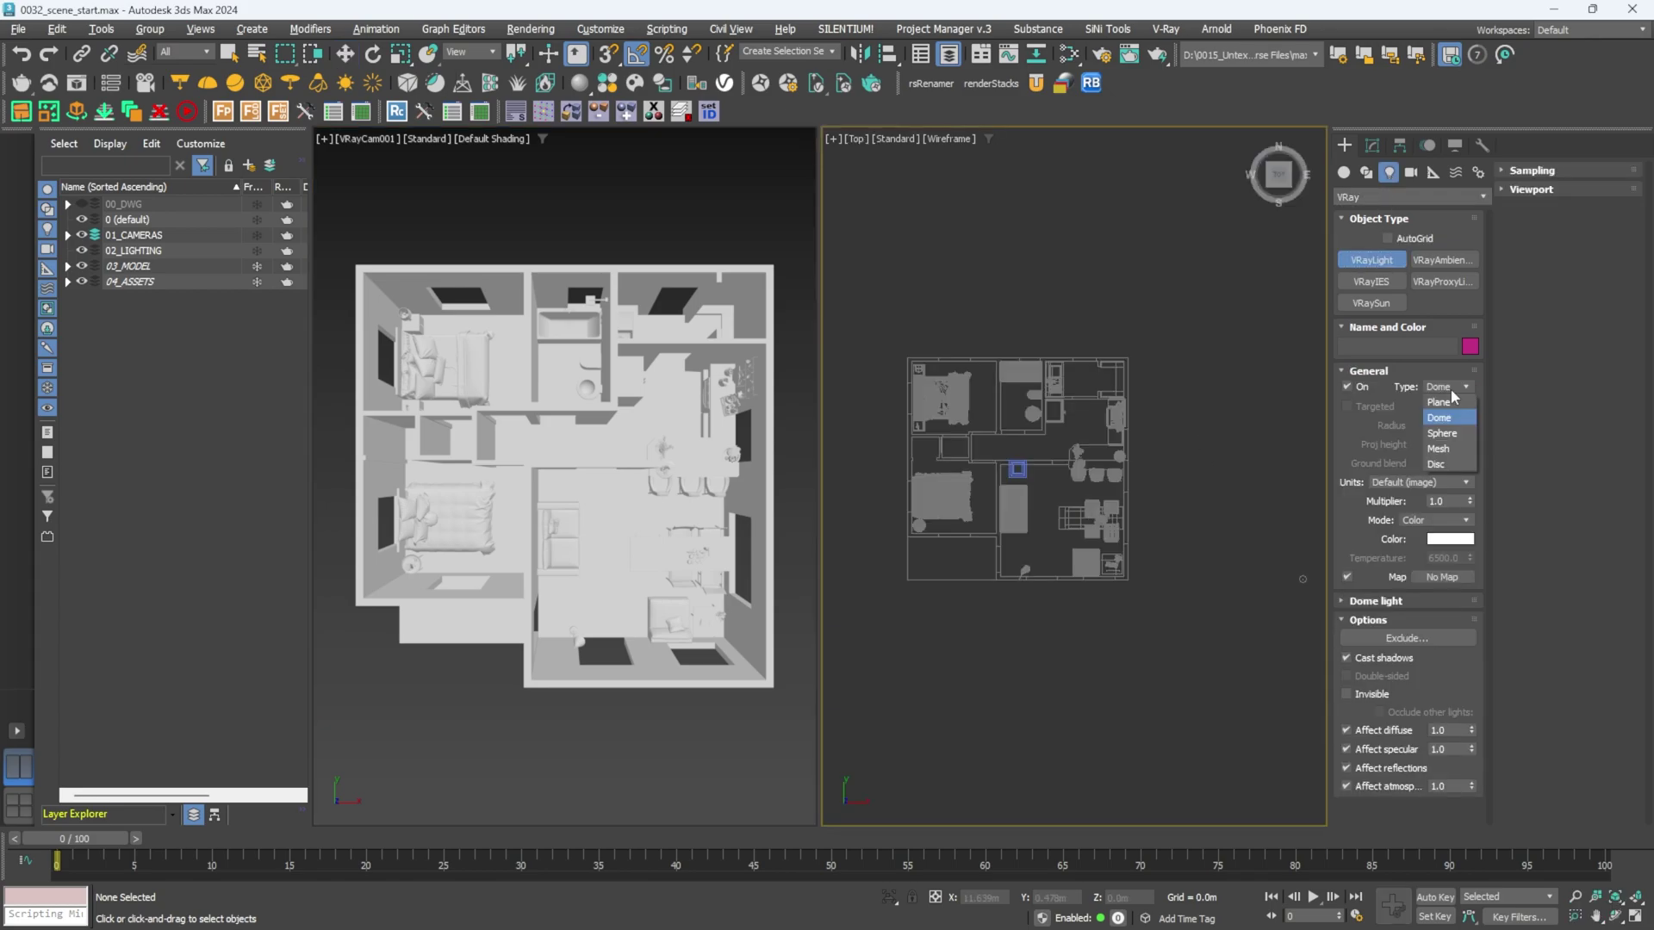
{"action": "left_click", "coordinate": [1451, 420]}
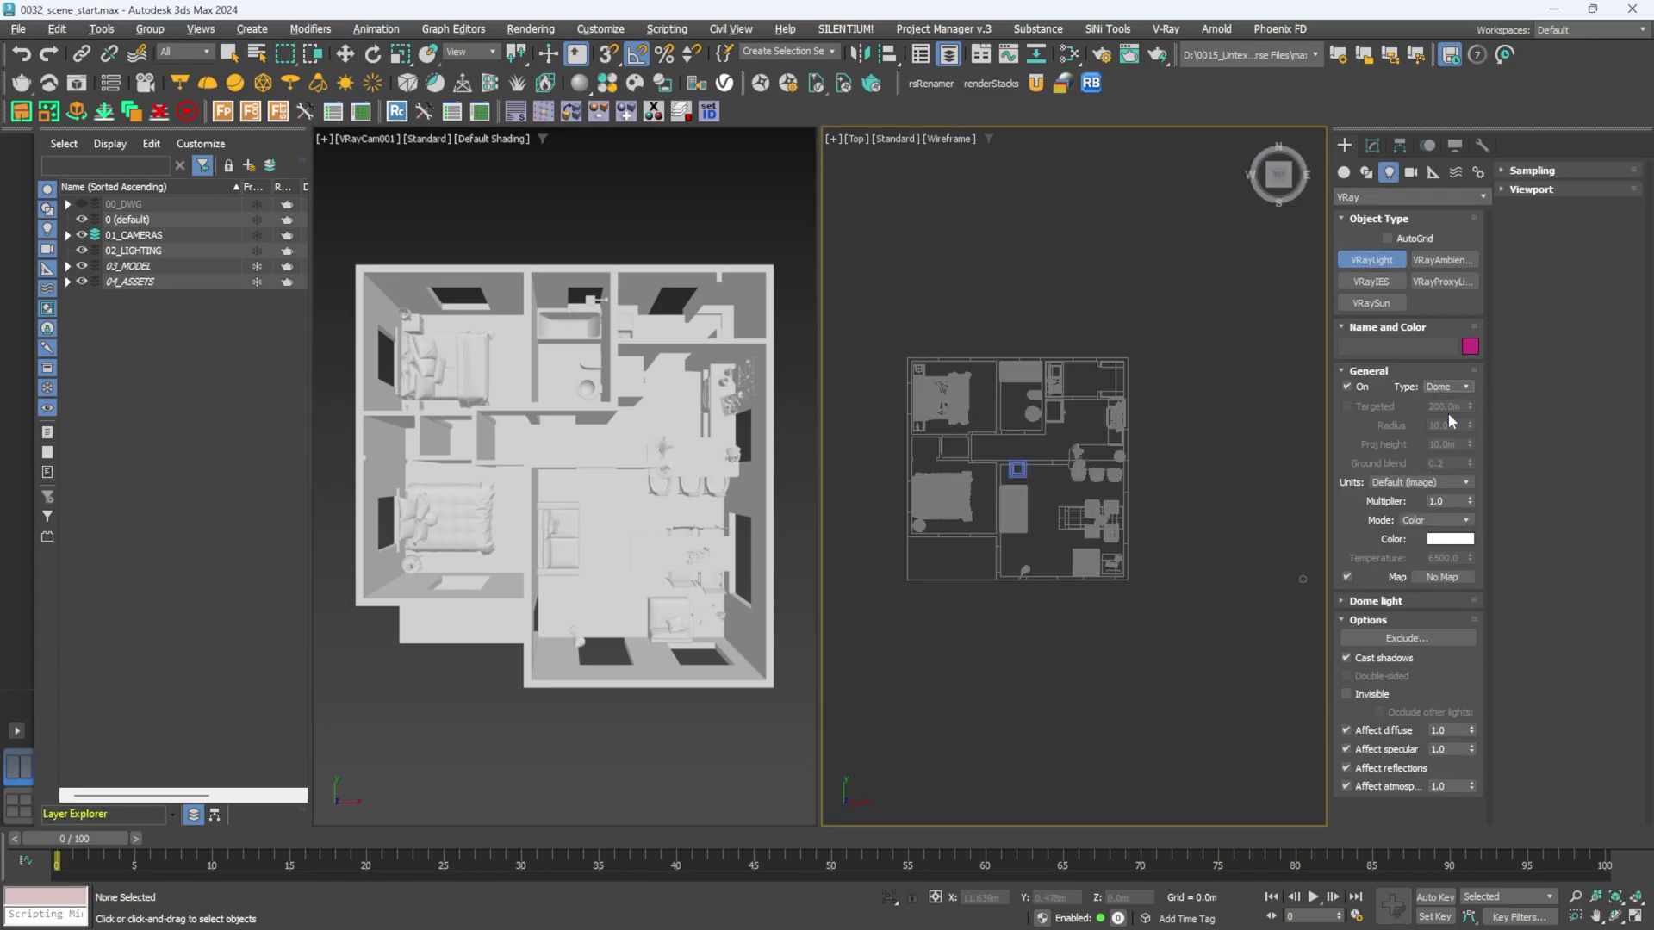
{"action": "left_click", "coordinate": [1154, 476]}
Start an interactive V-Ray render in the camera view and orbit to an angled view.
{"action": "left_click", "coordinate": [426, 138]}
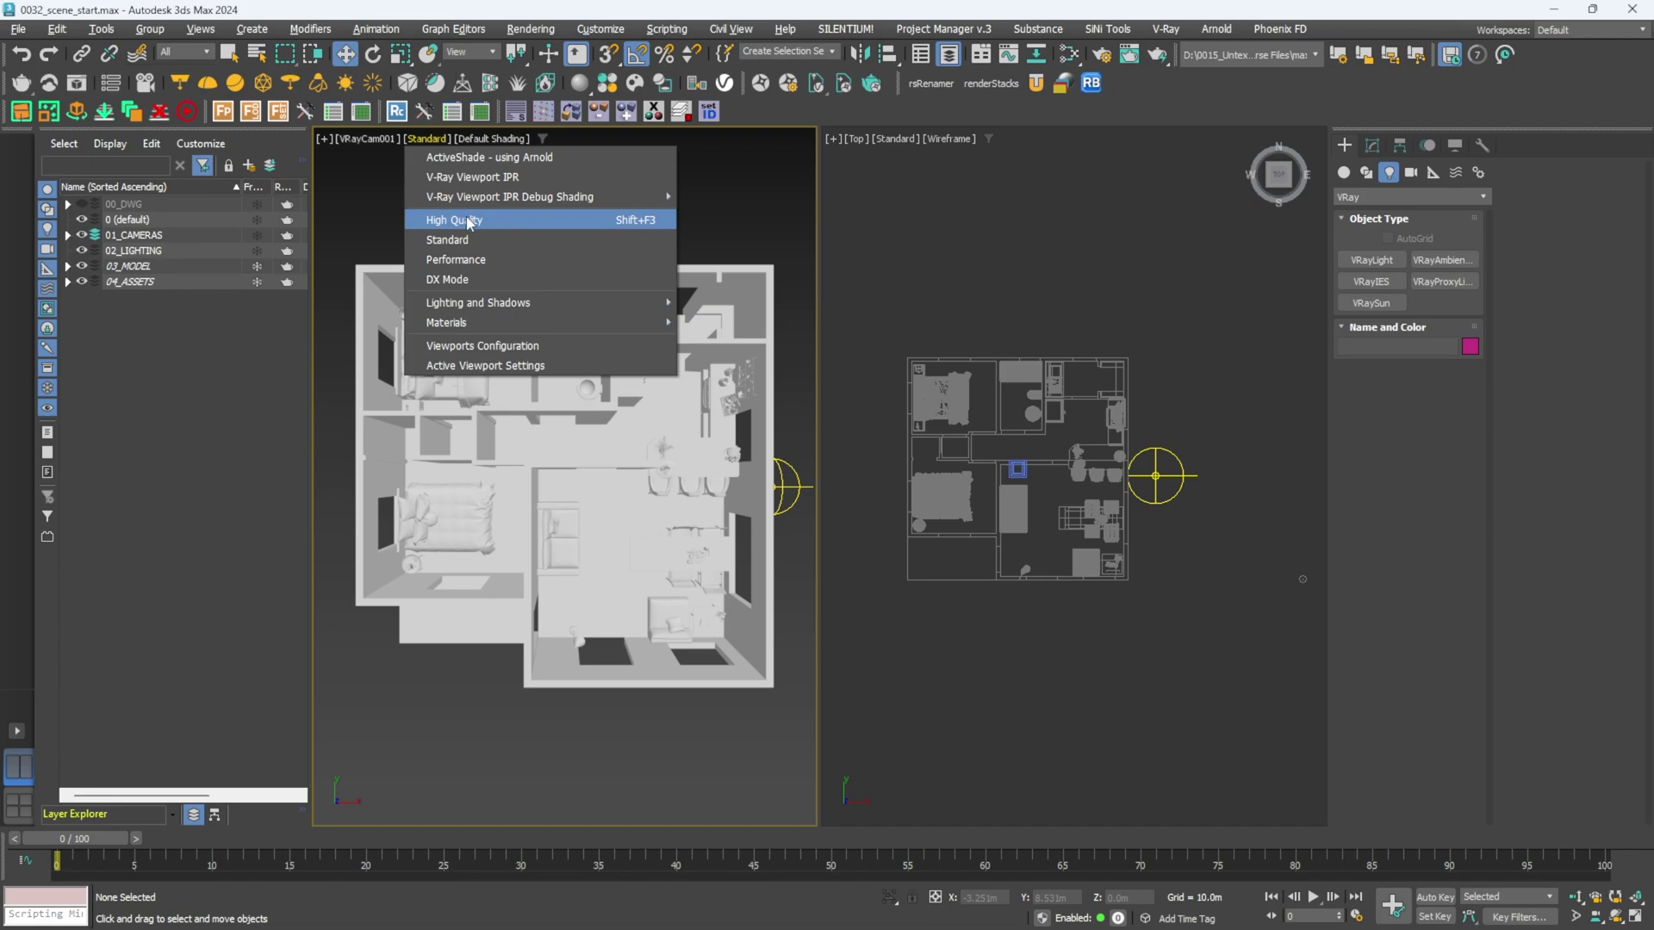
{"action": "left_click", "coordinate": [491, 177]}
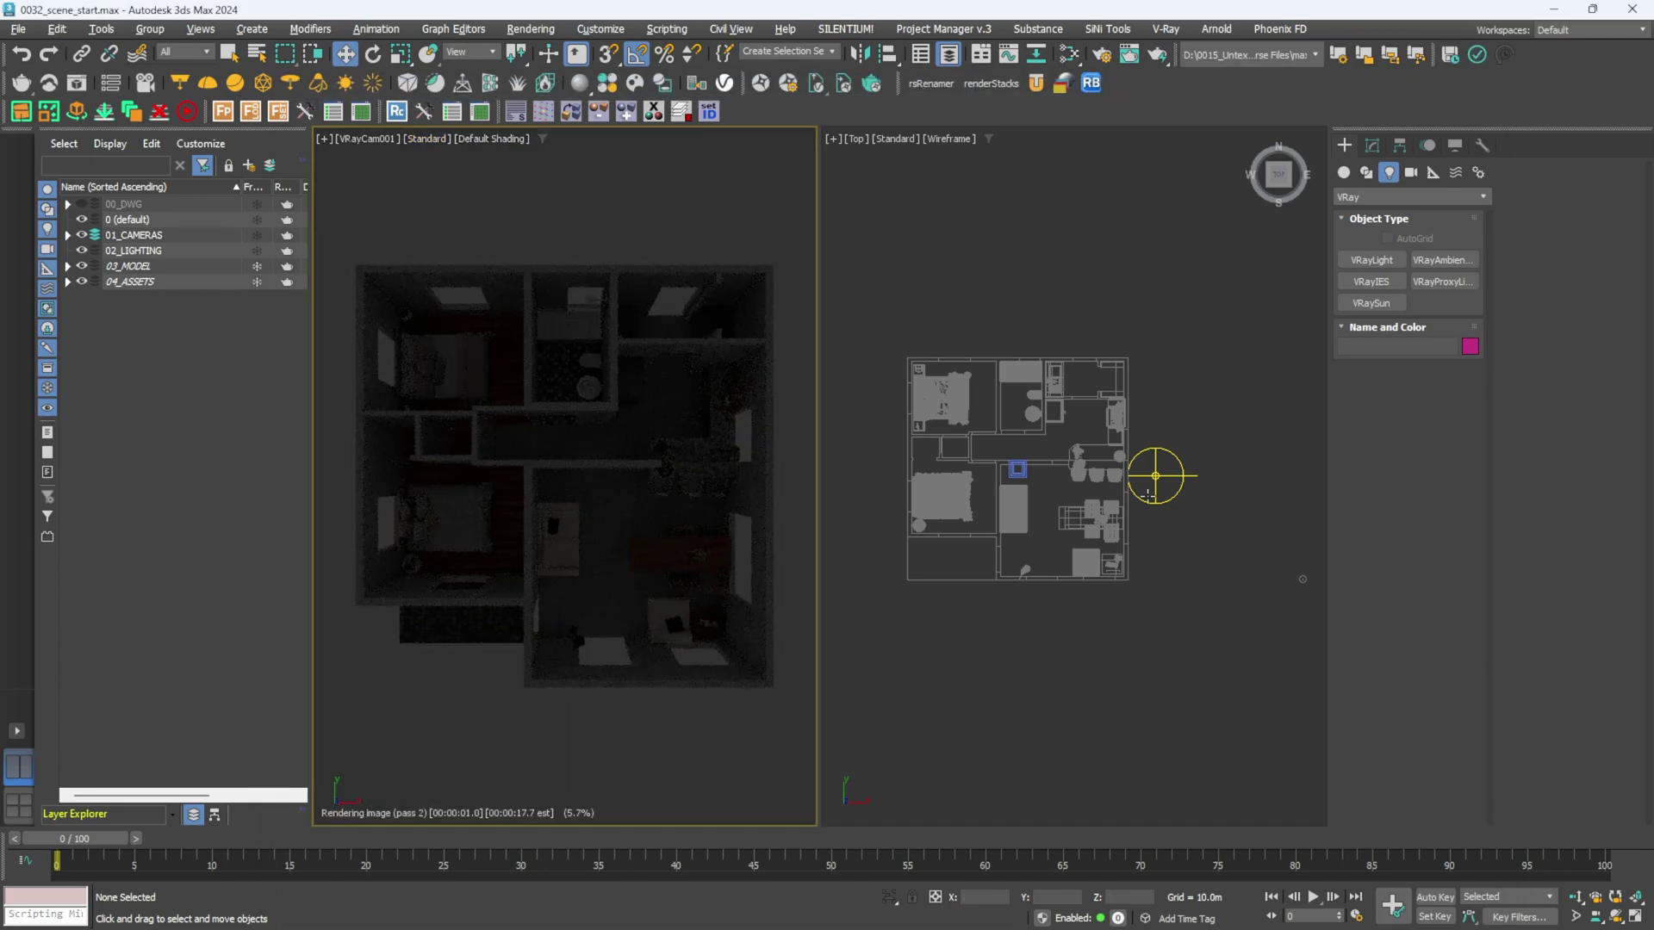
{"action": "middle_click_drag", "start_coordinate": [1044, 490], "coordinate": [1041, 497], "text": "alt"}
{"action": "middle_click_drag", "start_coordinate": [1041, 497], "coordinate": [1082, 430], "text": "alt"}
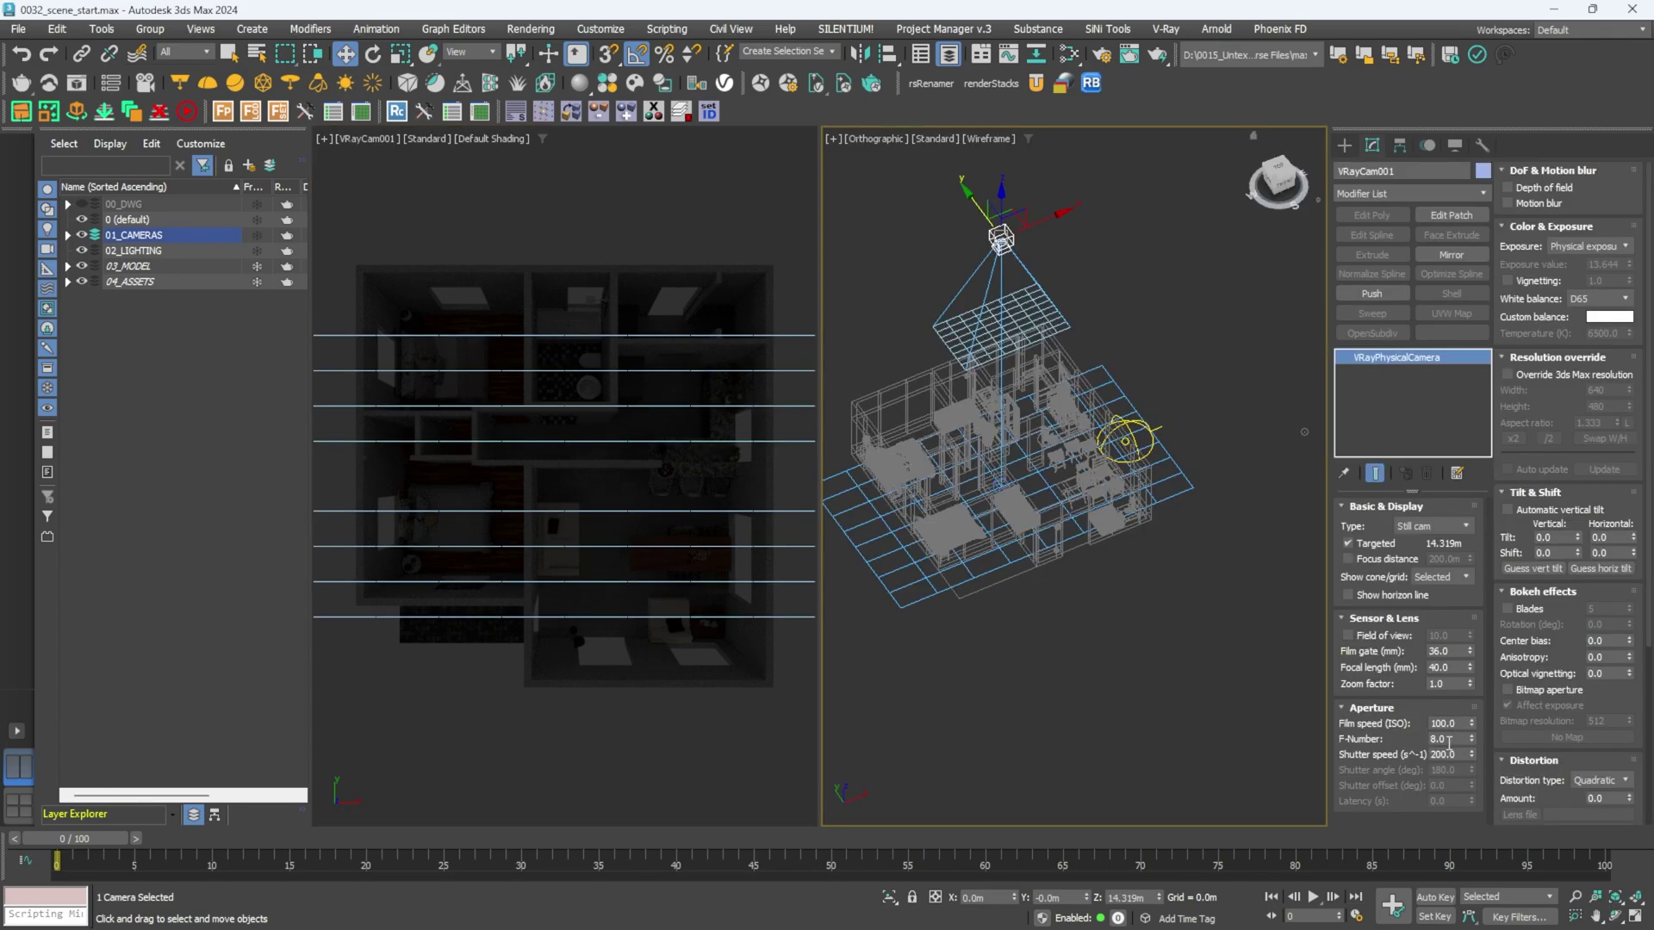
Set VRayCam001's shutter speed to 10, then lower it to 5.
{"action": "double_click", "coordinate": [1458, 756]}
{"action": "type", "text": "10"}
{"action": "key", "text": "Return"}
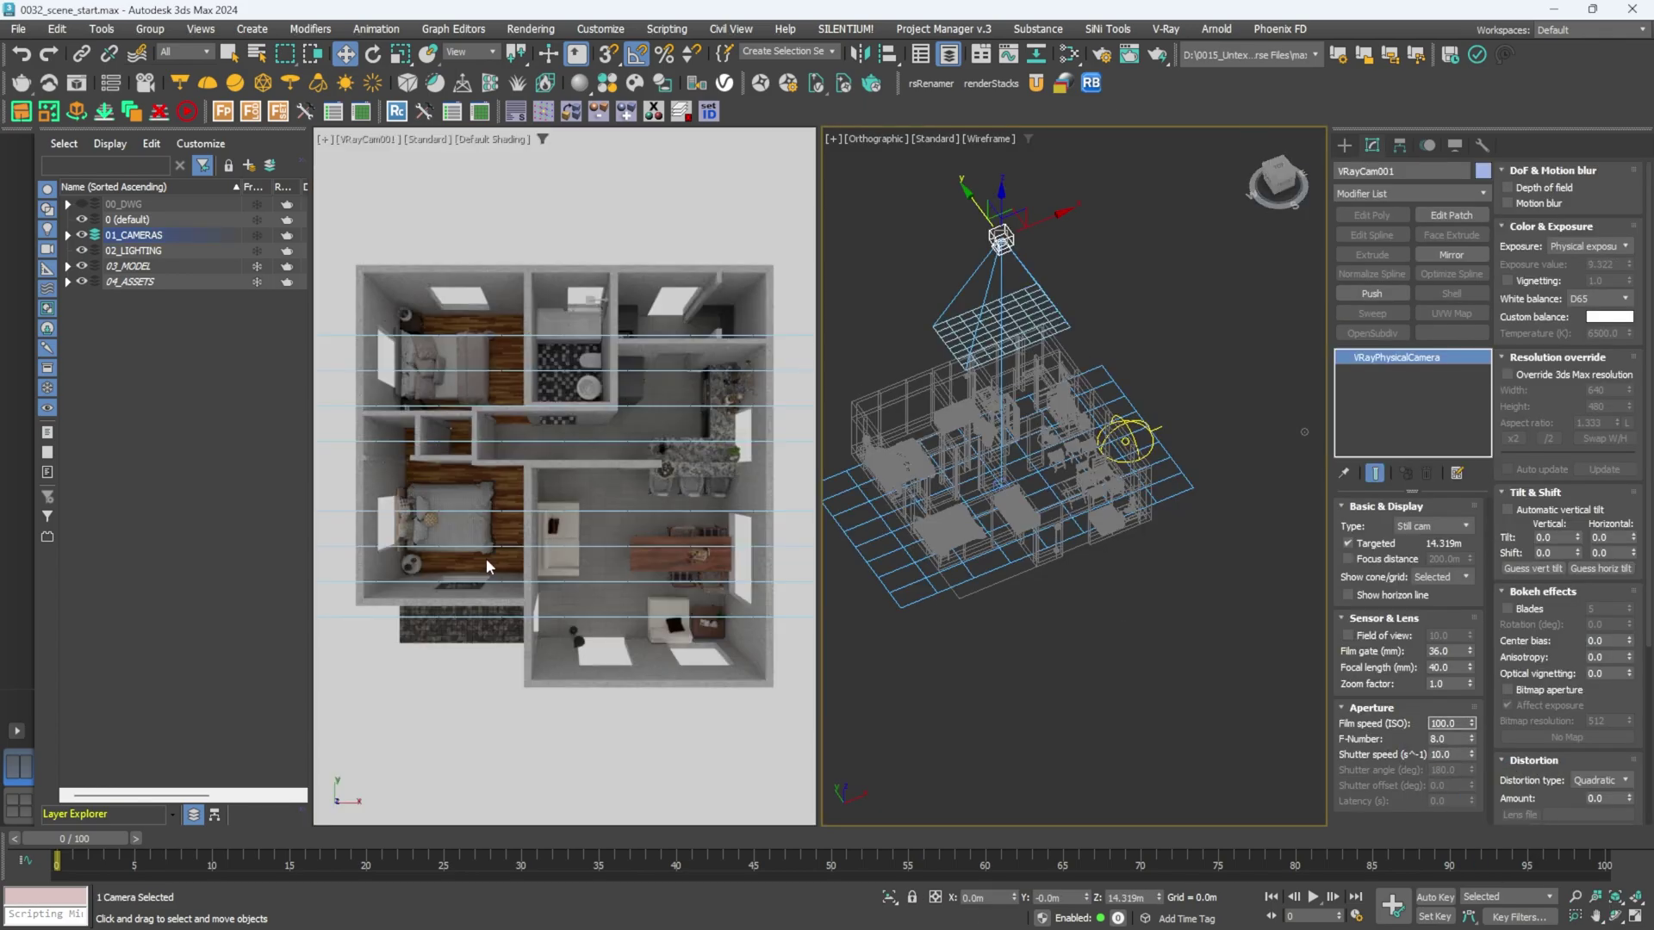
{"action": "double_click", "coordinate": [1456, 754]}
{"action": "type", "text": "5"}
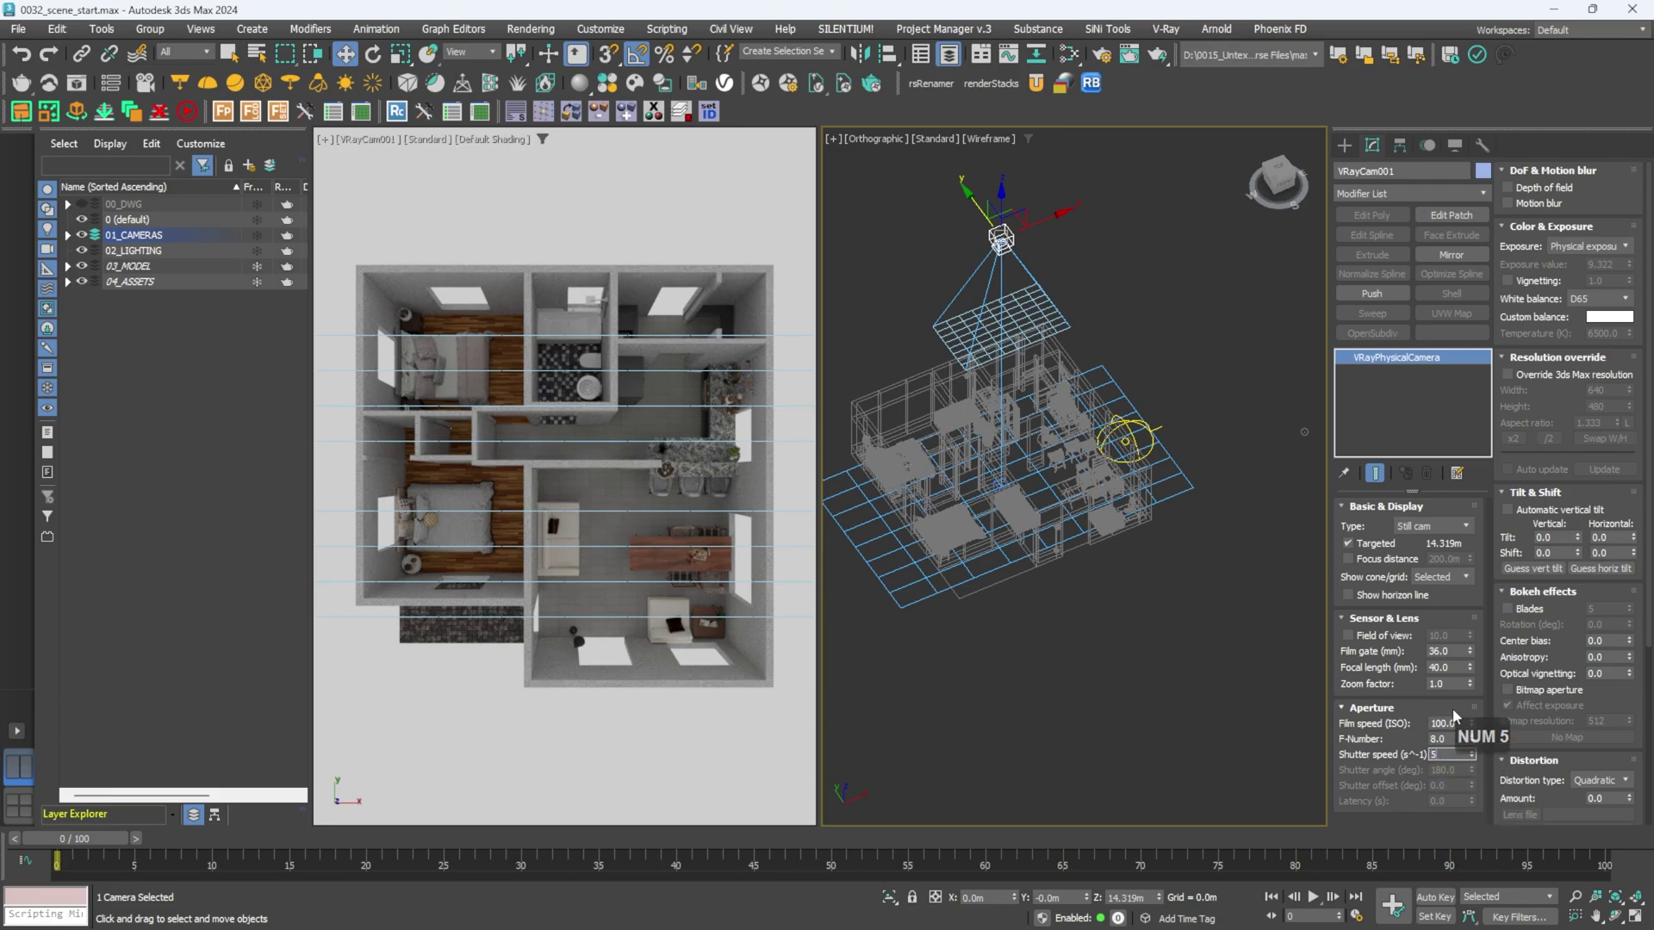
{"action": "key", "text": "Return"}
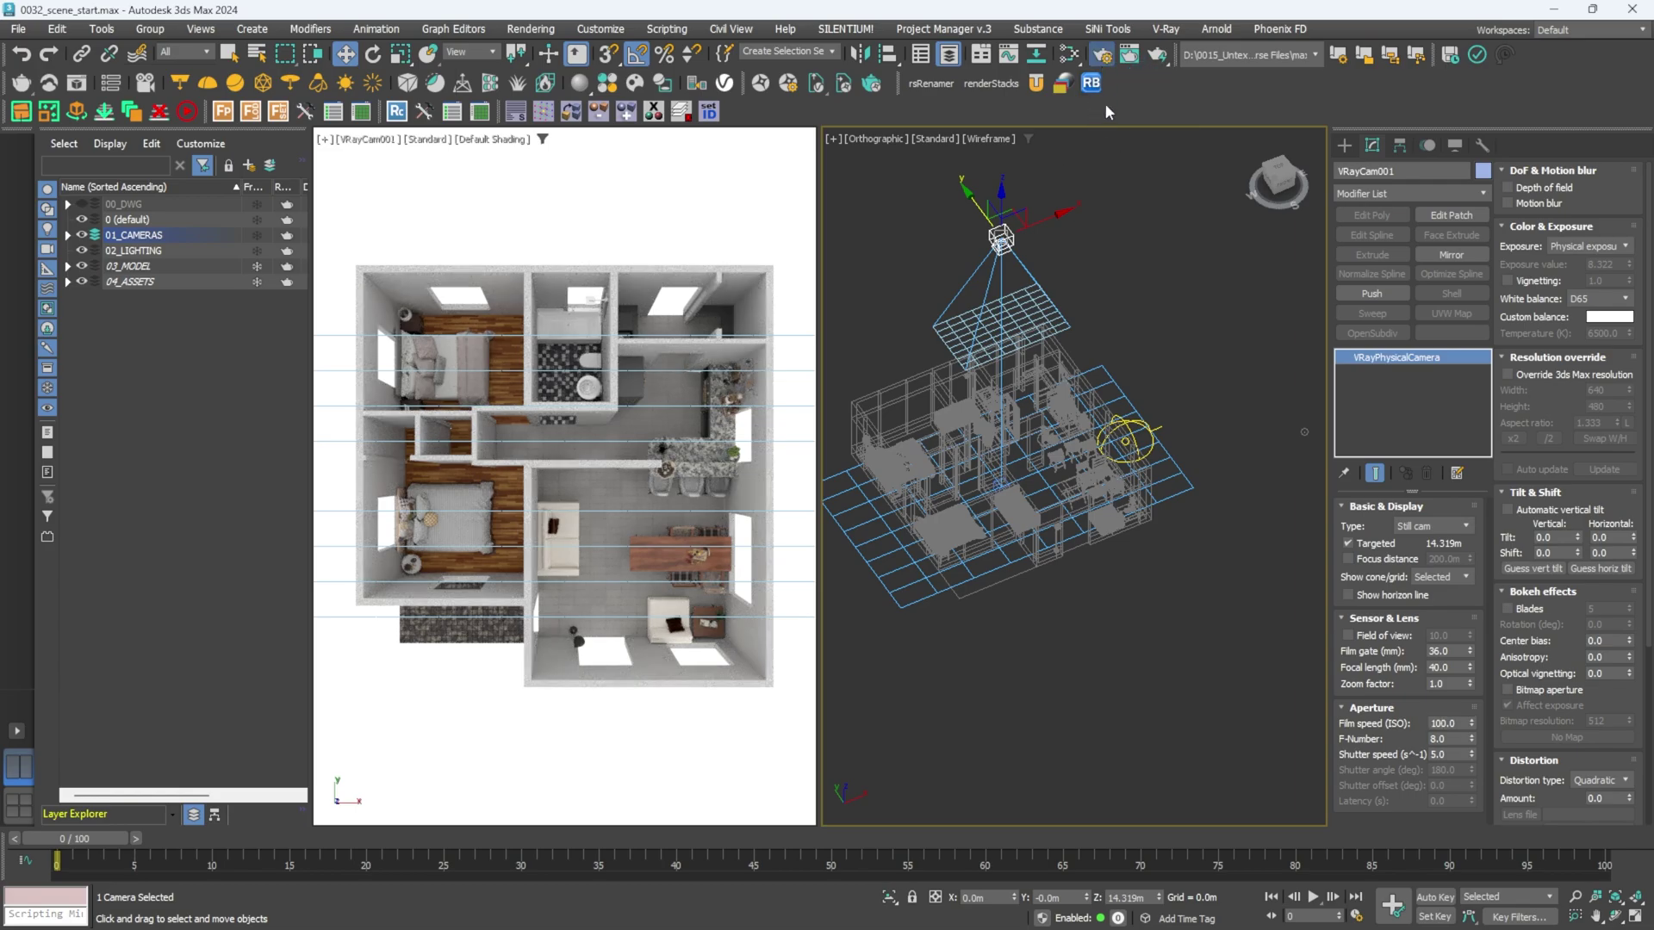
Set the V-Ray camera type to Orthographic in Render Setup and turn on Safe Frames.
{"action": "key", "text": "F10"}
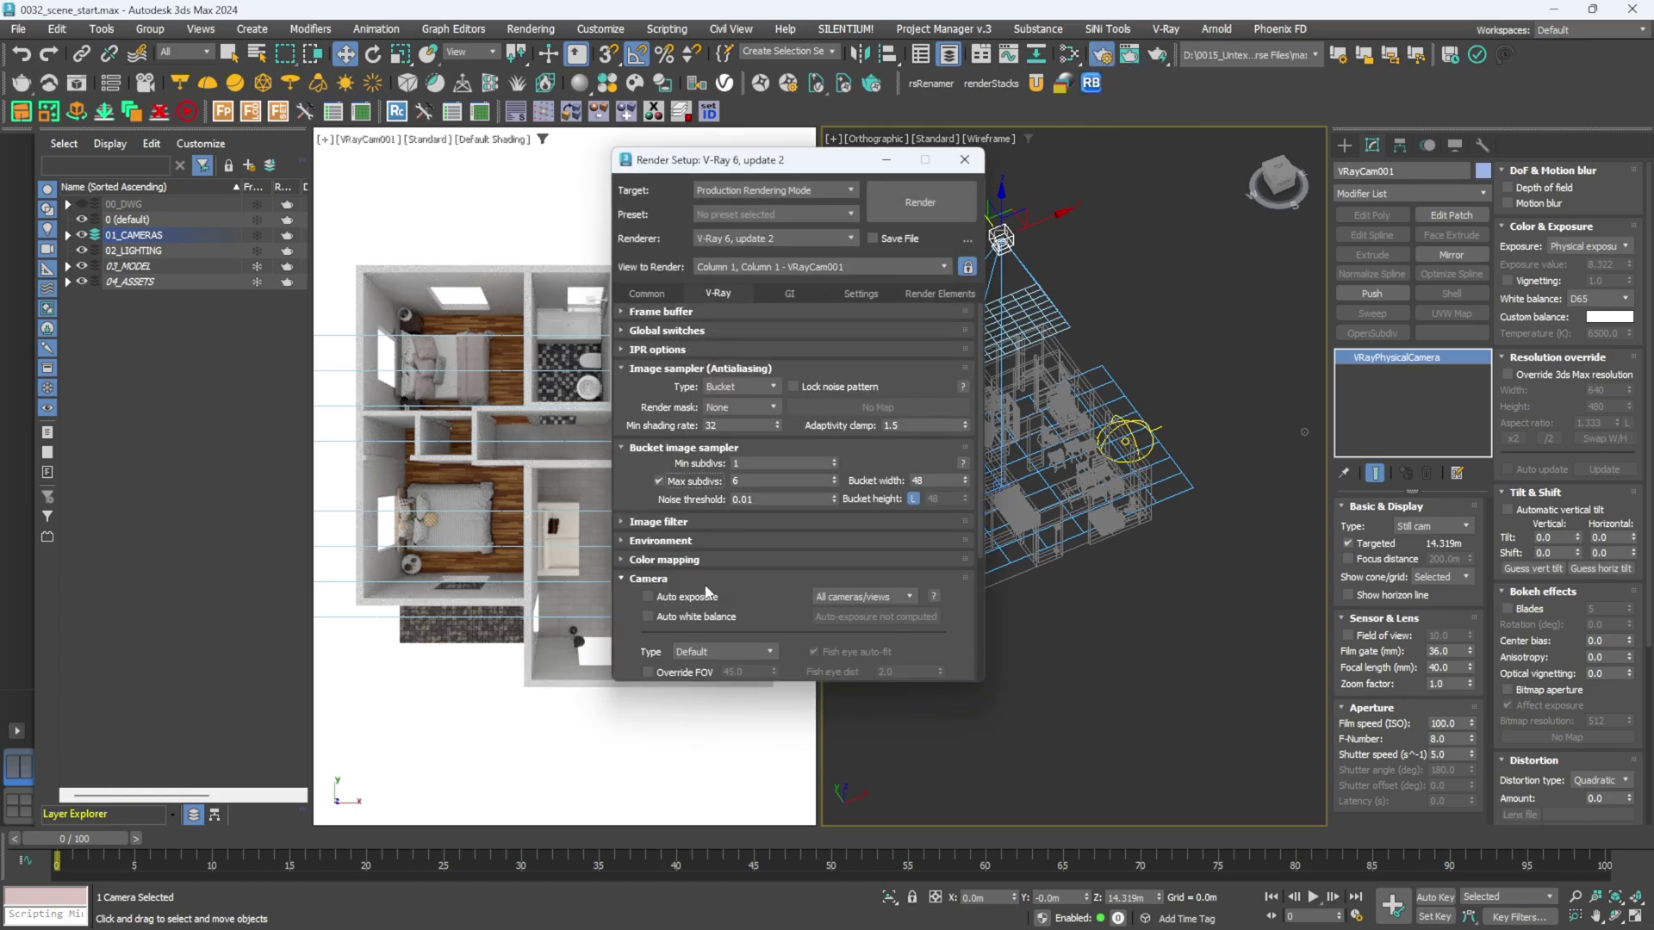
{"action": "scroll", "coordinate": [704, 457], "scroll_direction": "down", "scroll_amount": 3}
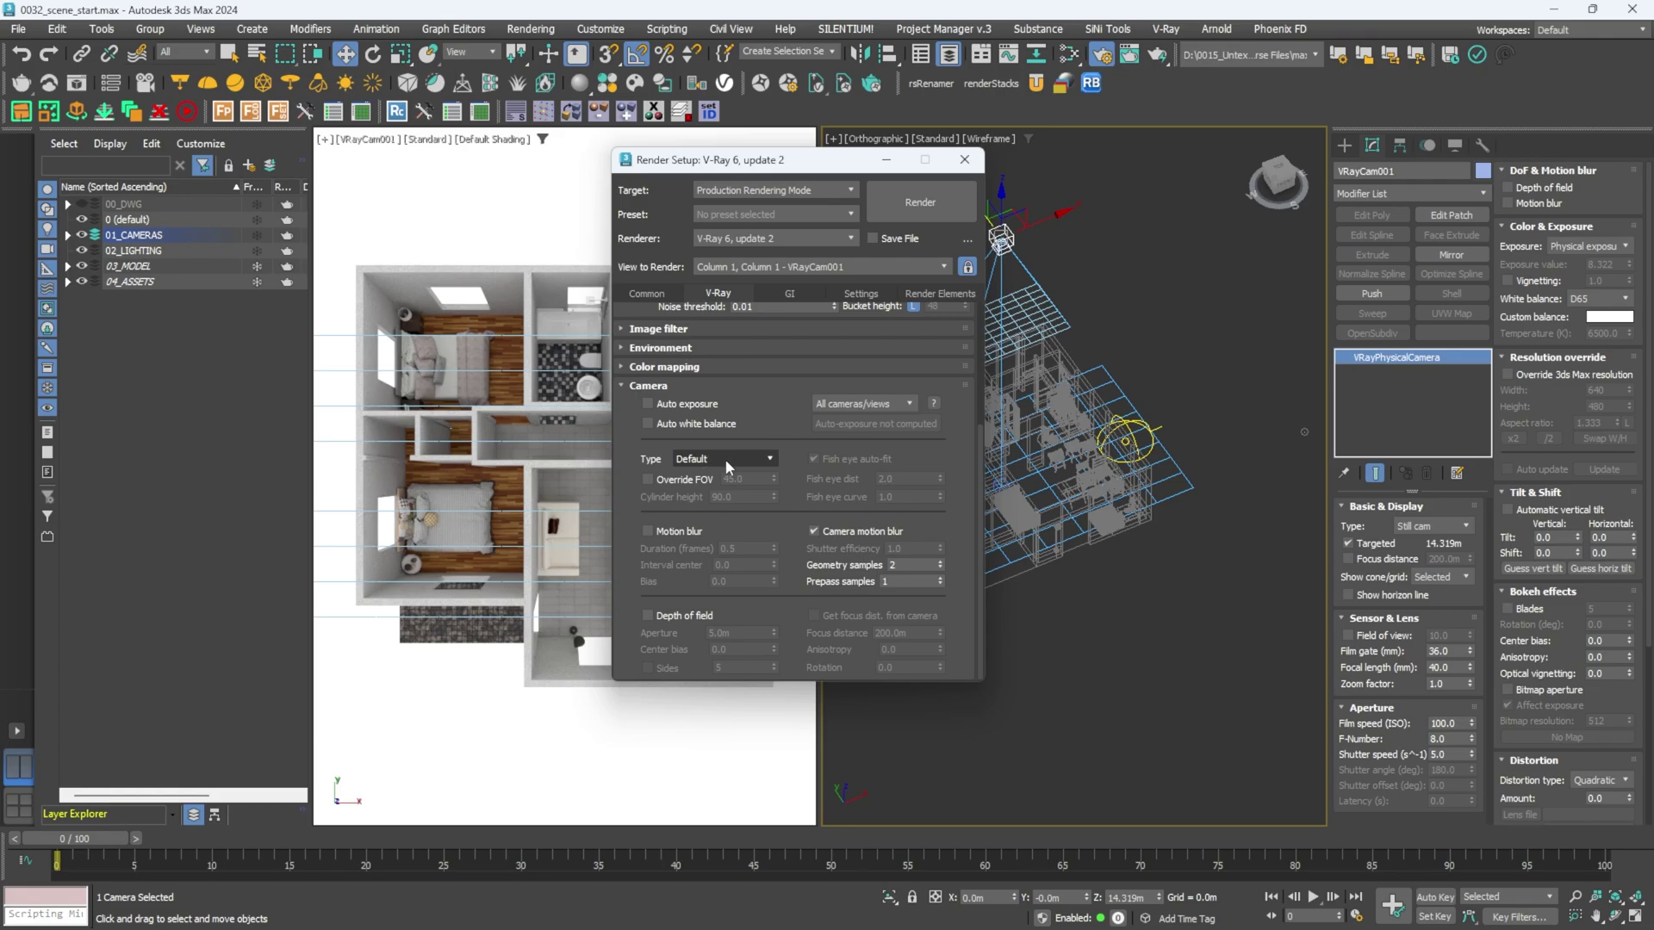
{"action": "left_click", "coordinate": [725, 458]}
{"action": "left_click", "coordinate": [708, 587]}
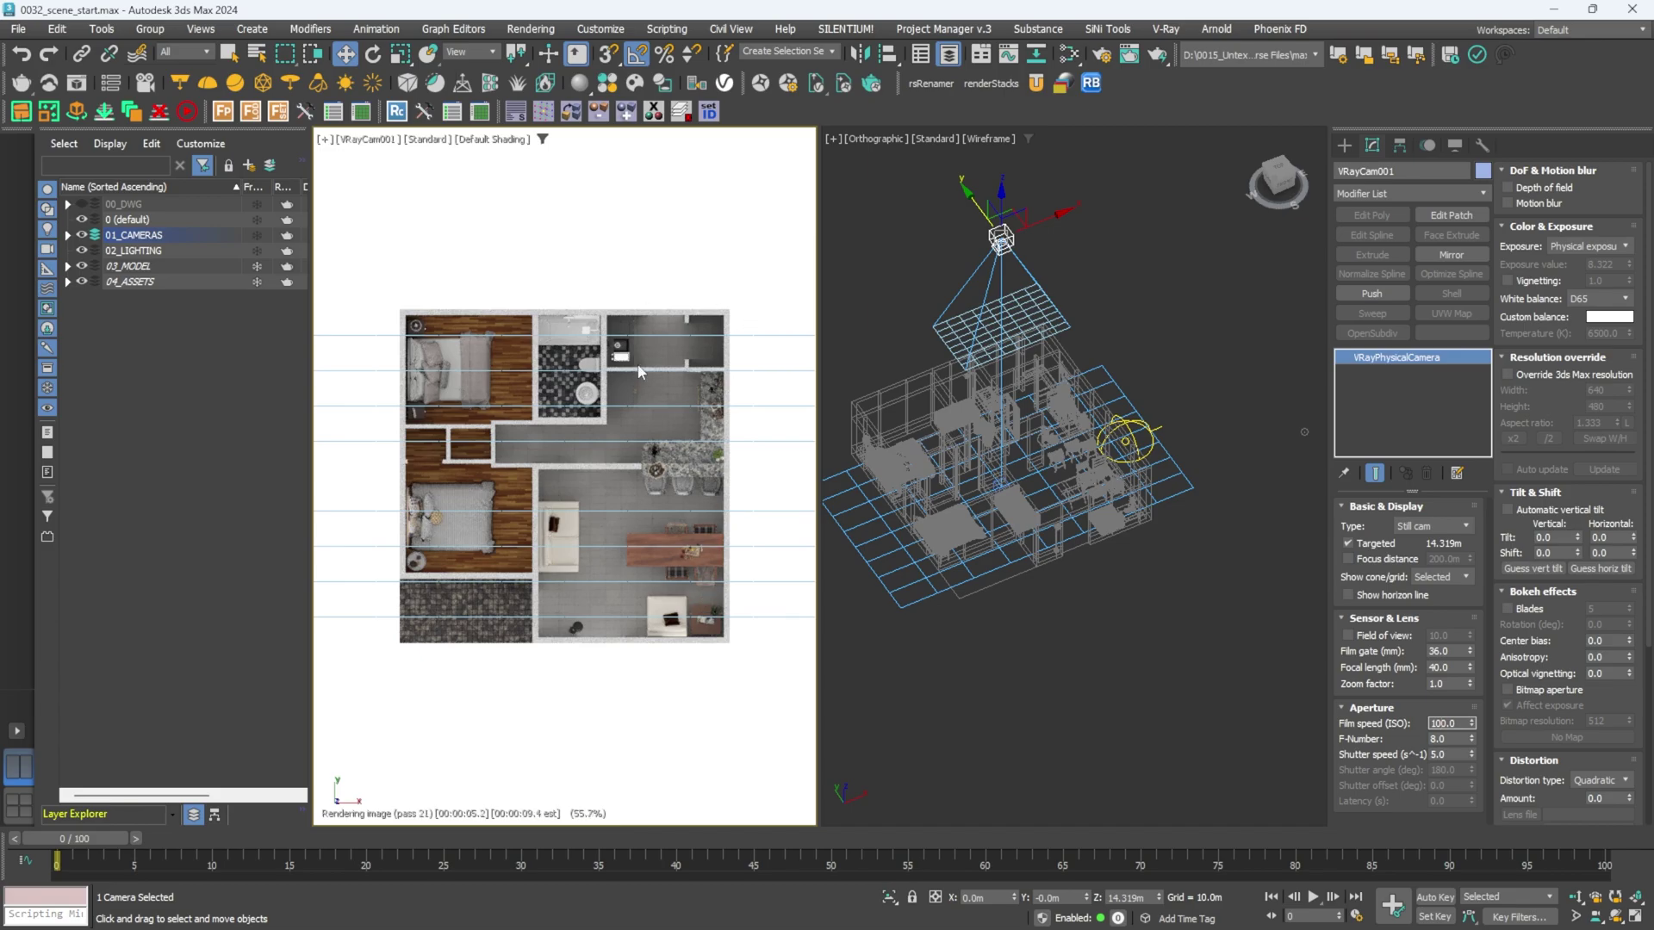
{"action": "left_click", "coordinate": [662, 272]}
{"action": "key", "text": "shift+f"}
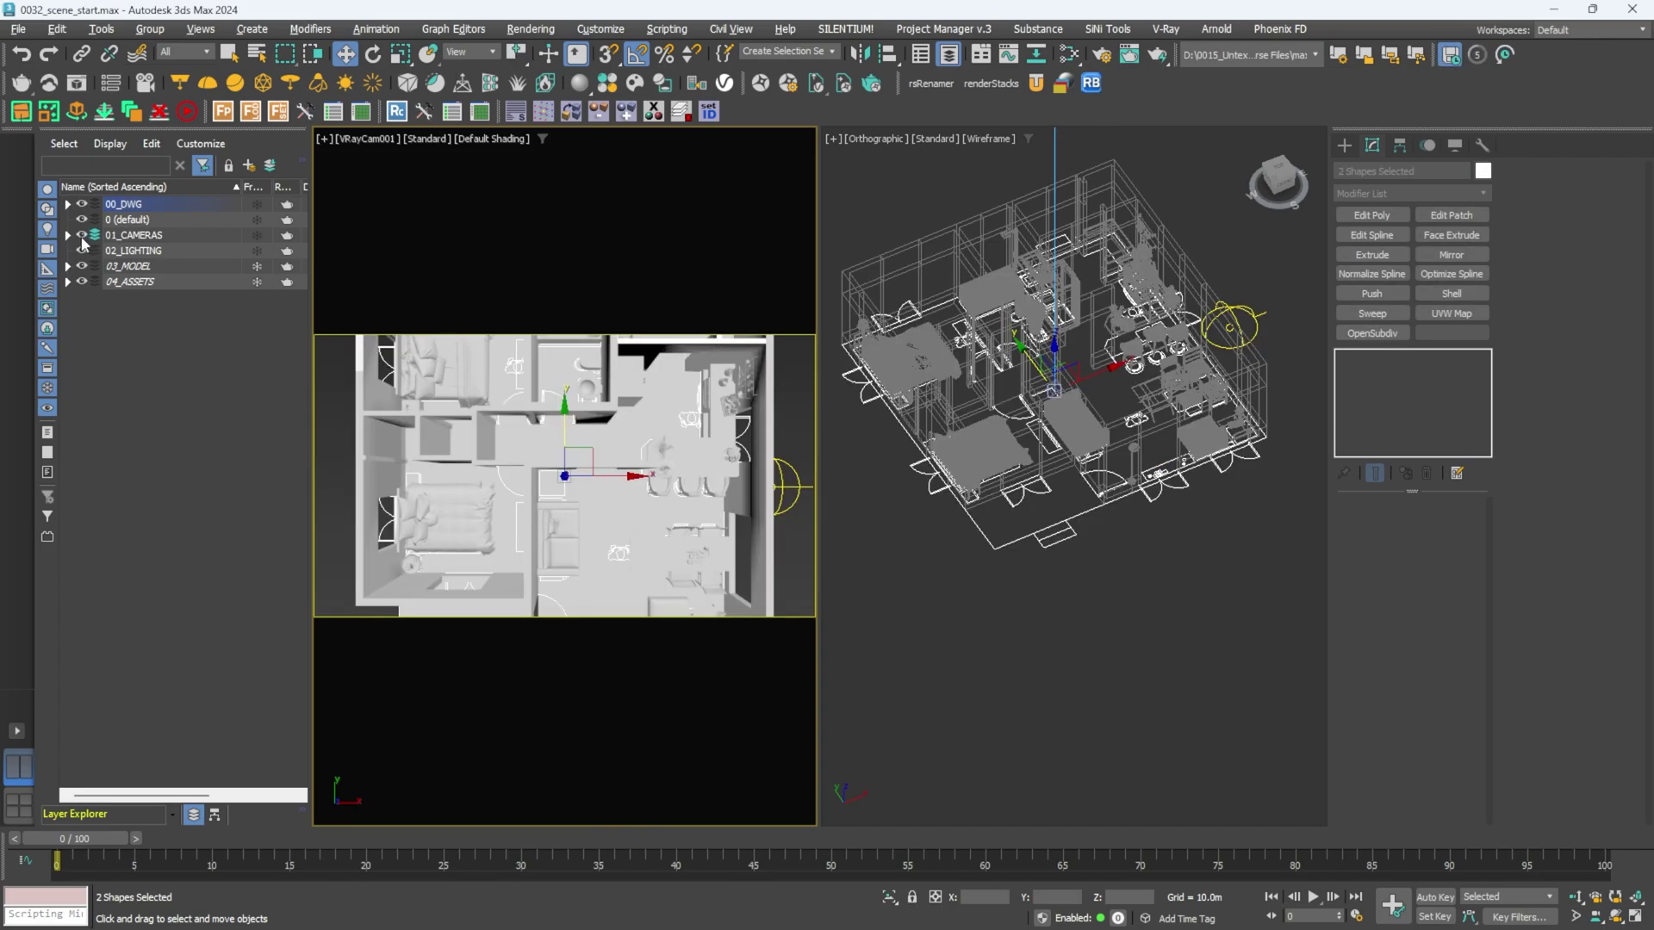
Hide the other layers, isolate the wall outline and measure it with the Measure utility.
{"action": "left_click_drag", "start_coordinate": [82, 235], "coordinate": [82, 282]}
{"action": "scroll", "coordinate": [1044, 567], "scroll_direction": "up", "scroll_amount": 2}
{"action": "key", "text": "F3"}
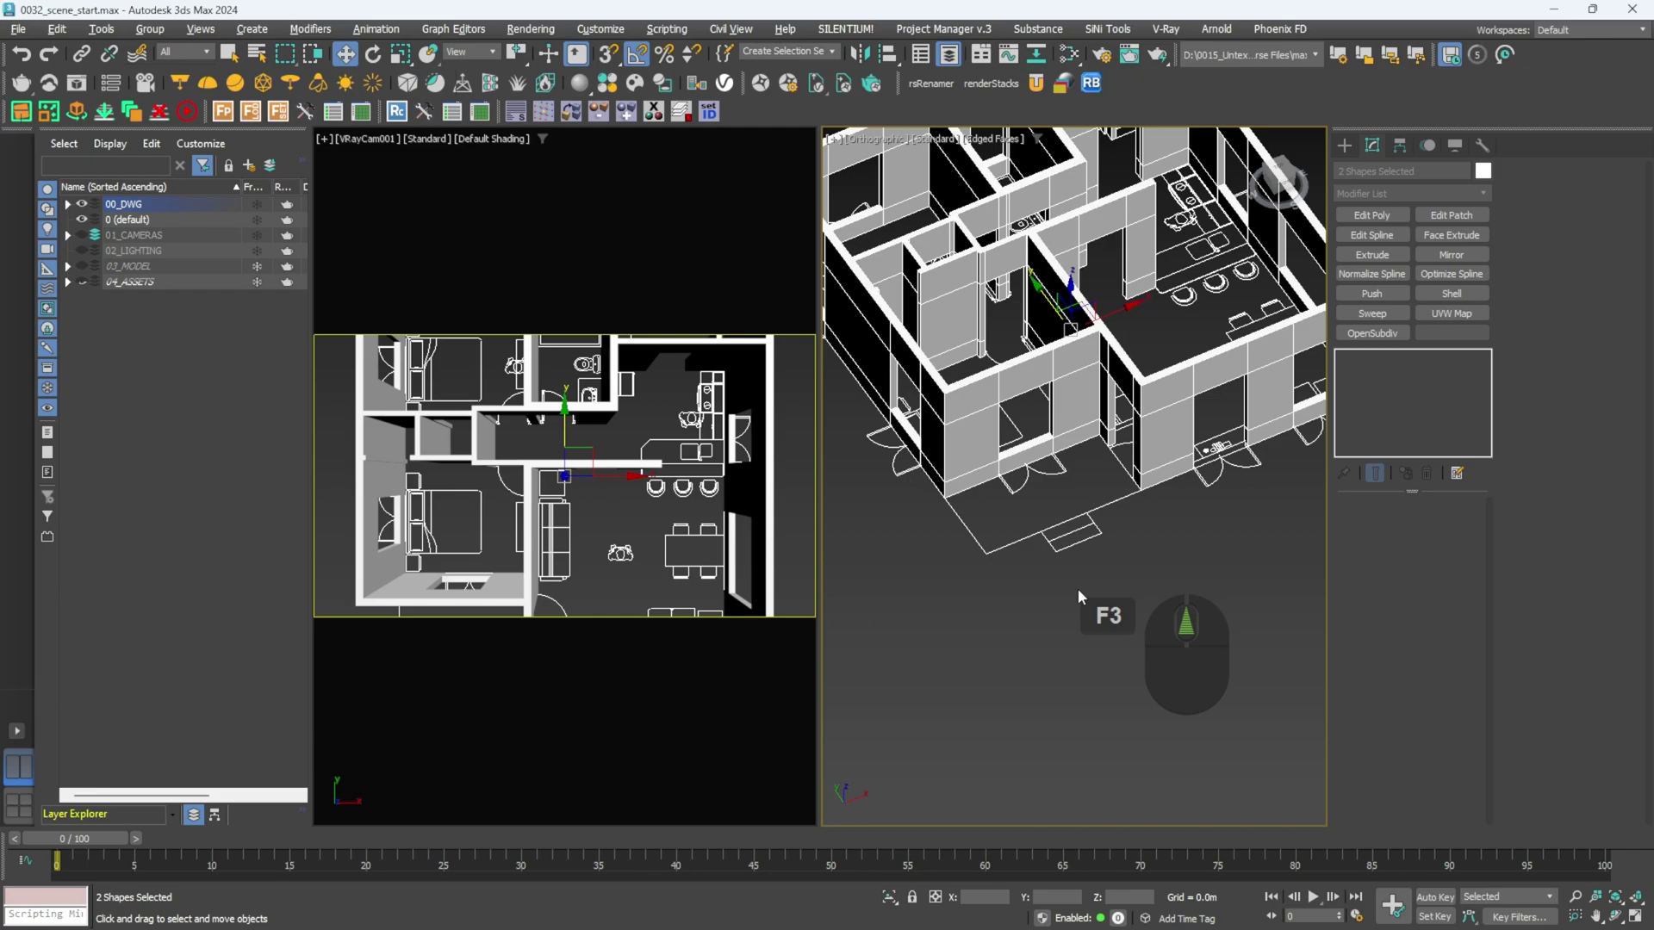
{"action": "left_click_drag", "start_coordinate": [1075, 583], "coordinate": [911, 465]}
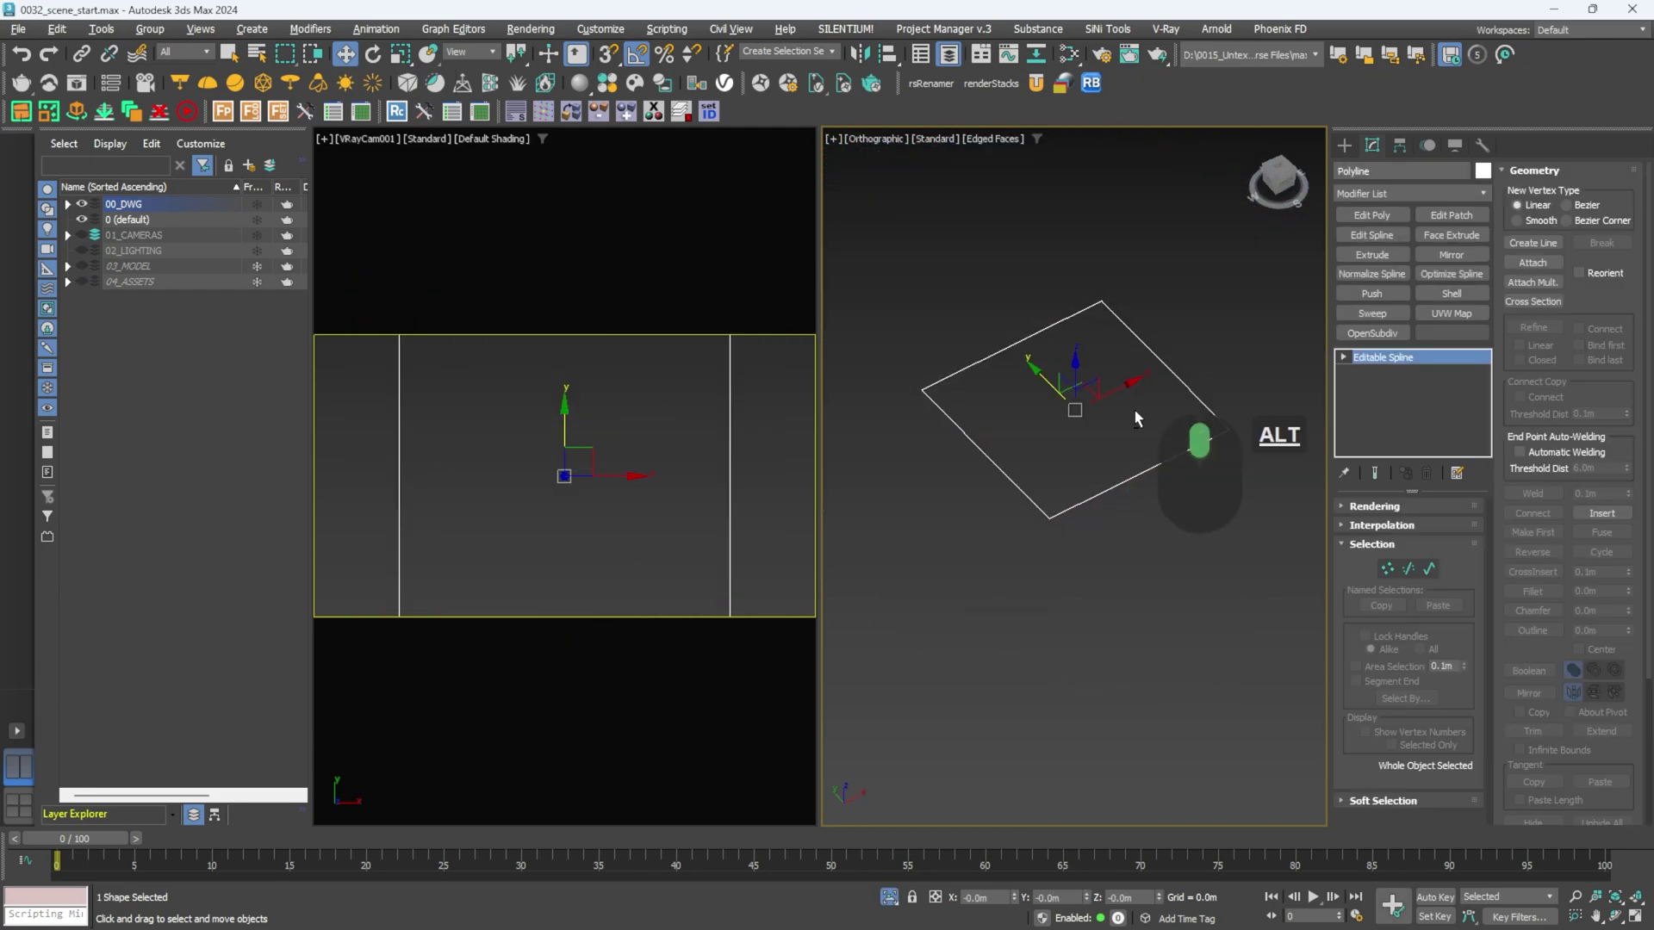
{"action": "key", "text": "alt+q"}
{"action": "middle_click_drag", "start_coordinate": [1137, 417], "coordinate": [1080, 448], "text": "alt"}
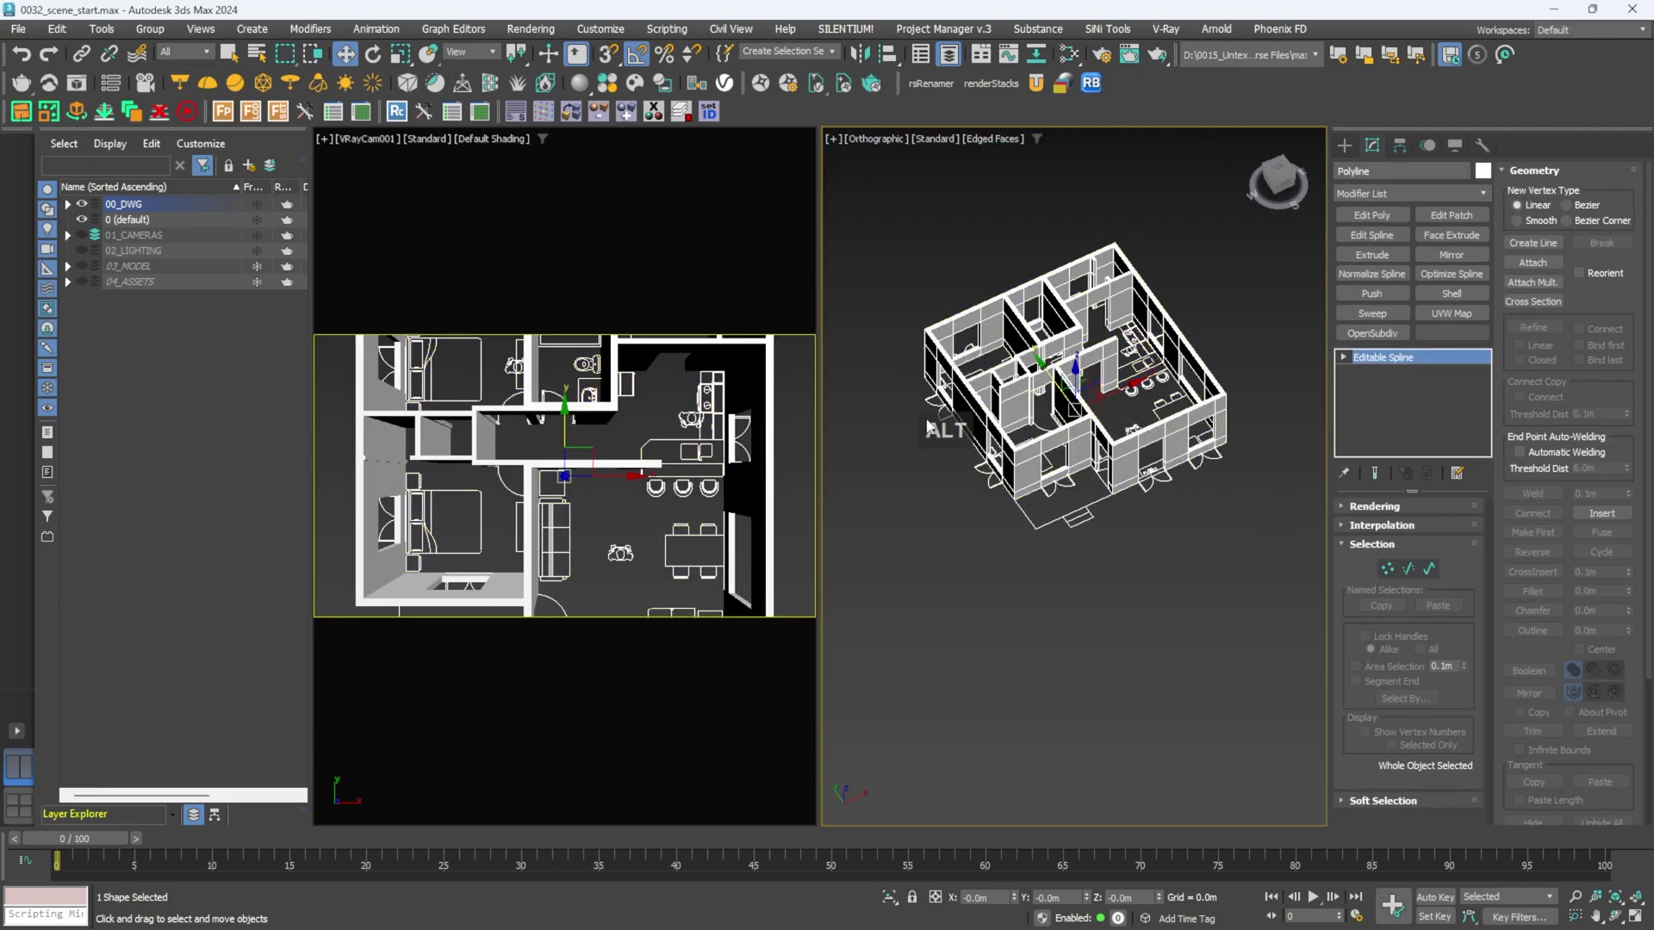
{"action": "middle_click_drag", "start_coordinate": [1259, 365], "coordinate": [1105, 339], "text": "alt"}
{"action": "left_click", "coordinate": [1484, 147]}
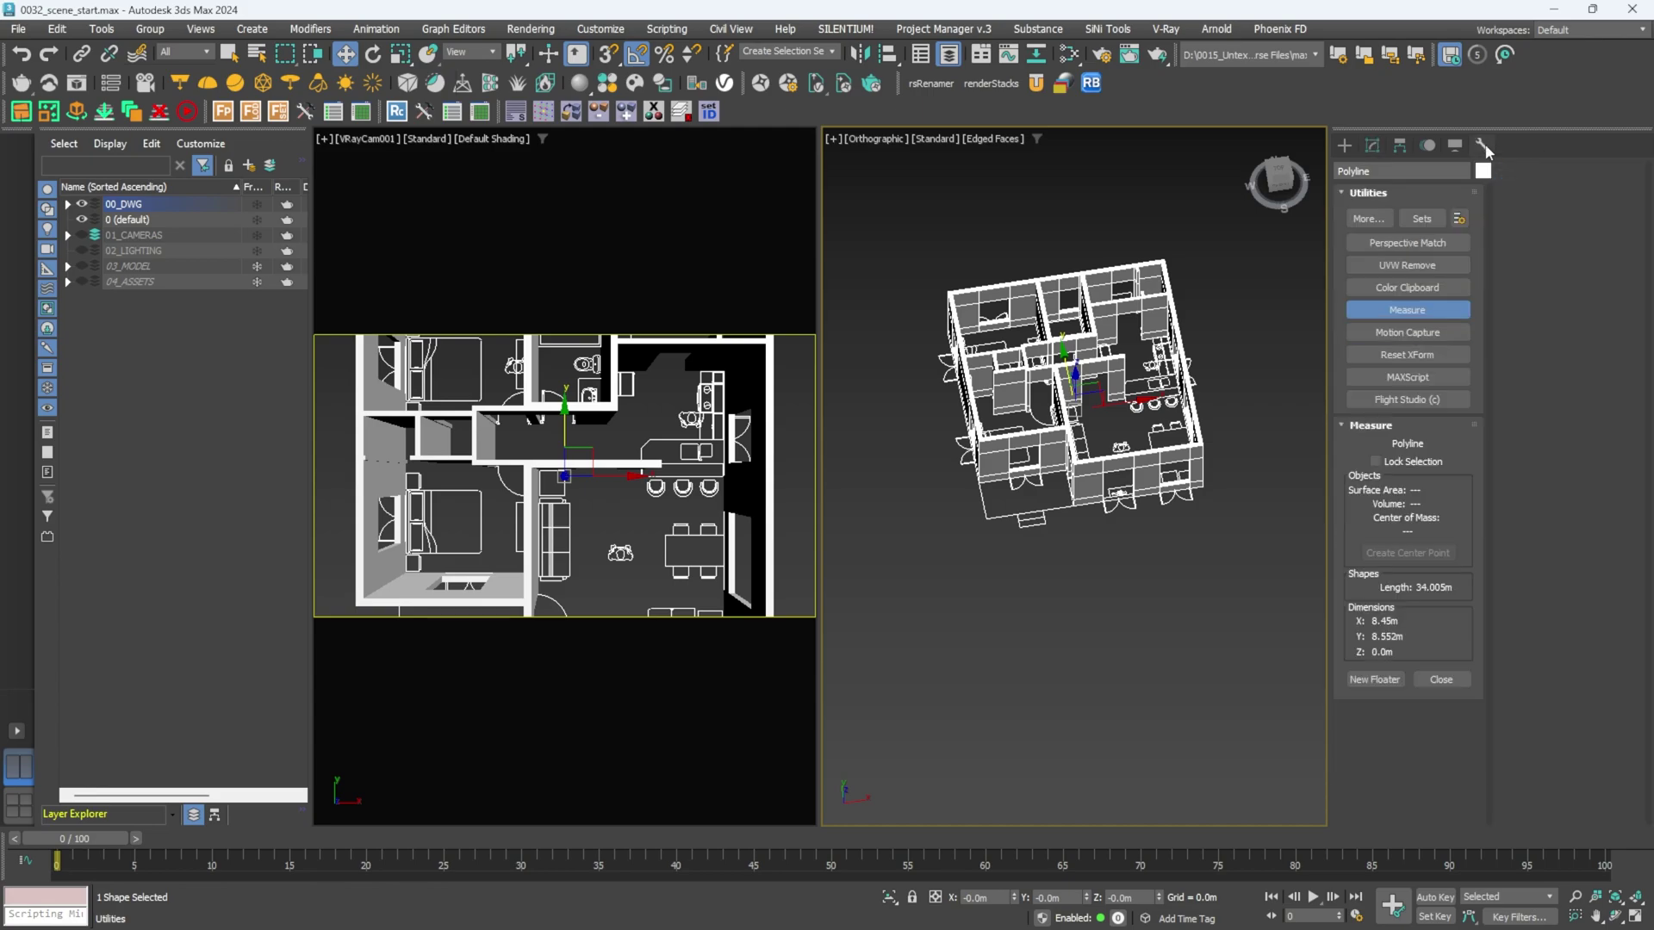
{"action": "left_click", "coordinate": [1408, 310]}
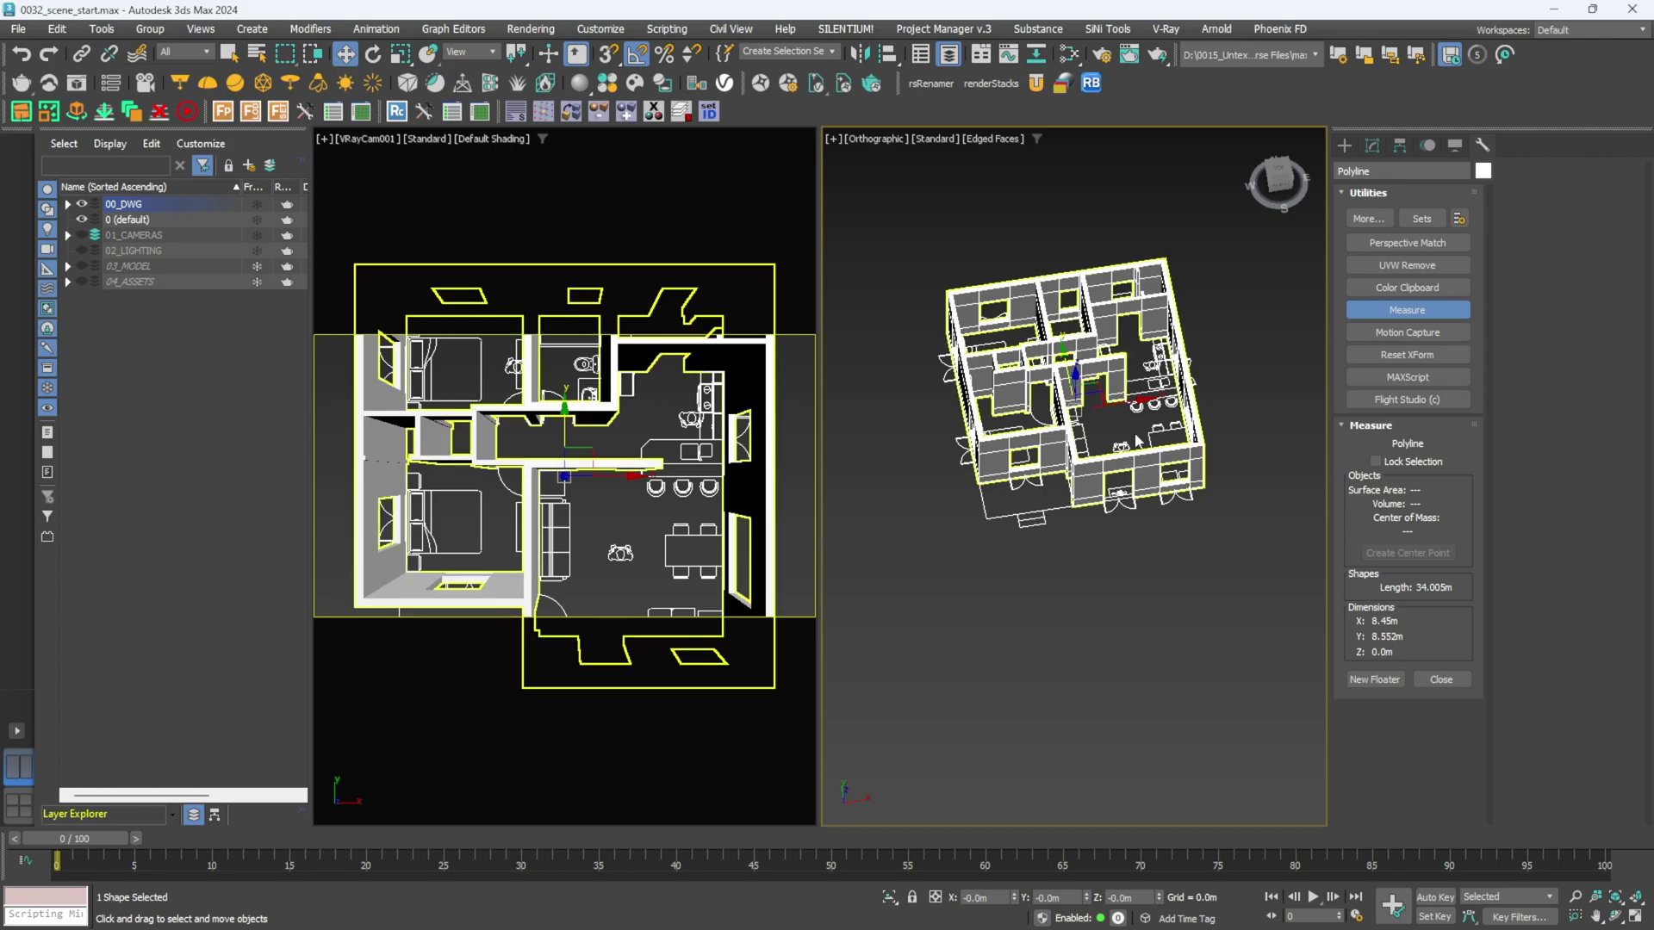
{"action": "key", "text": "alt+q"}
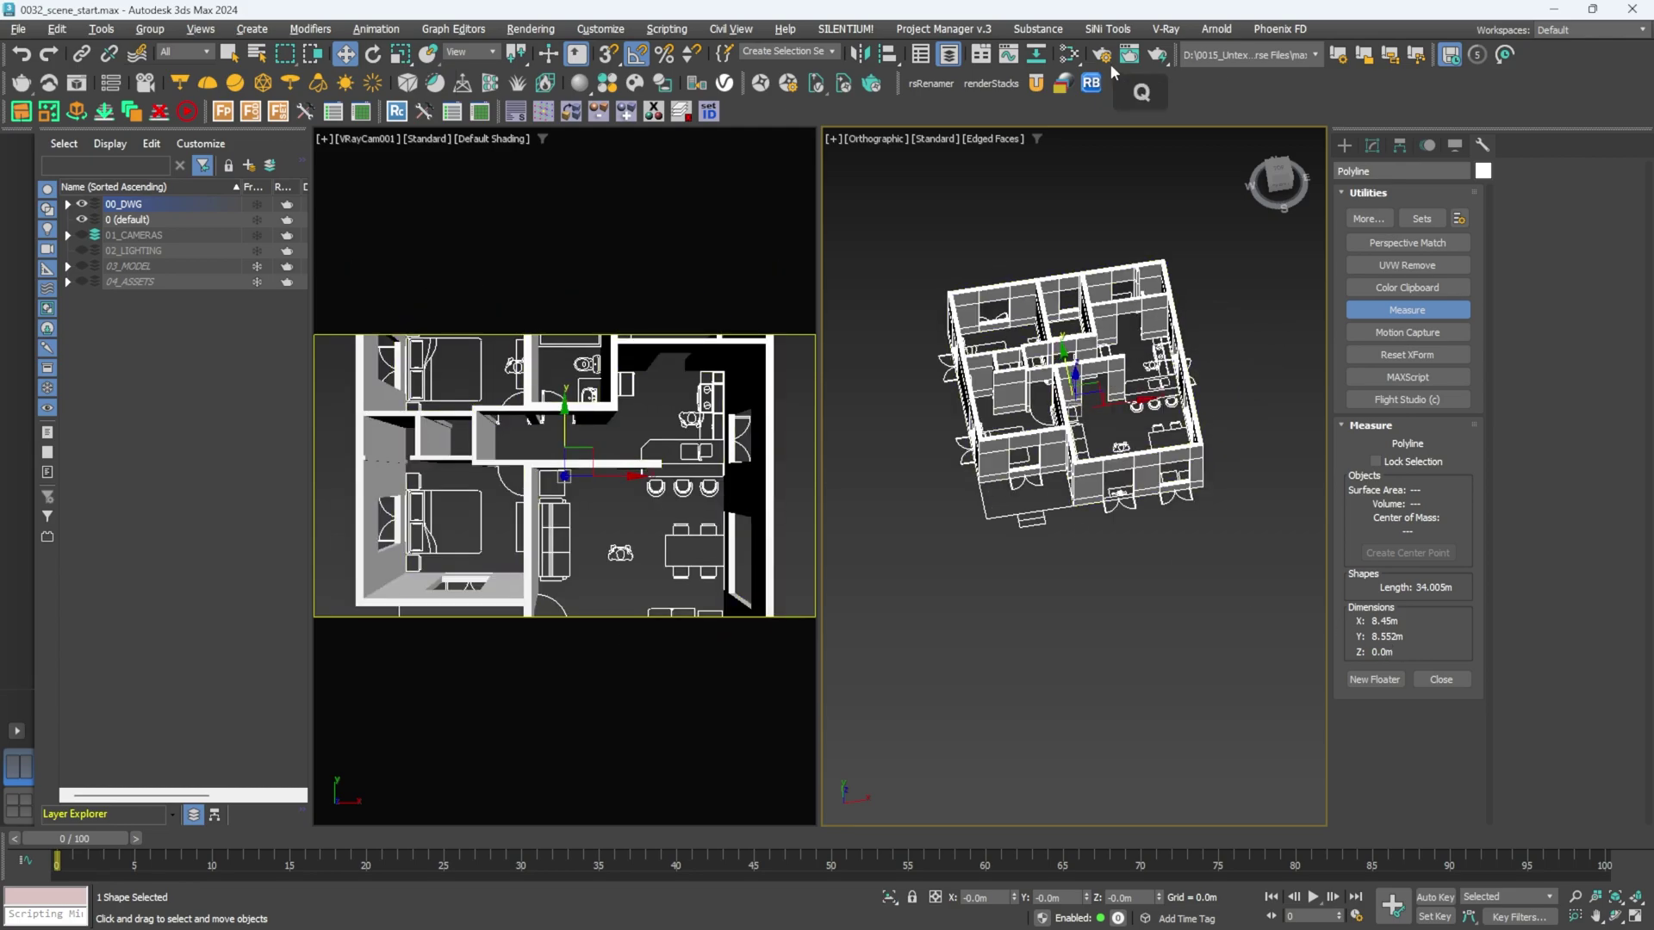
Set a custom output size of 8450 × 8552, then width 2000 with locked aspect.
{"action": "left_click", "coordinate": [1102, 54]}
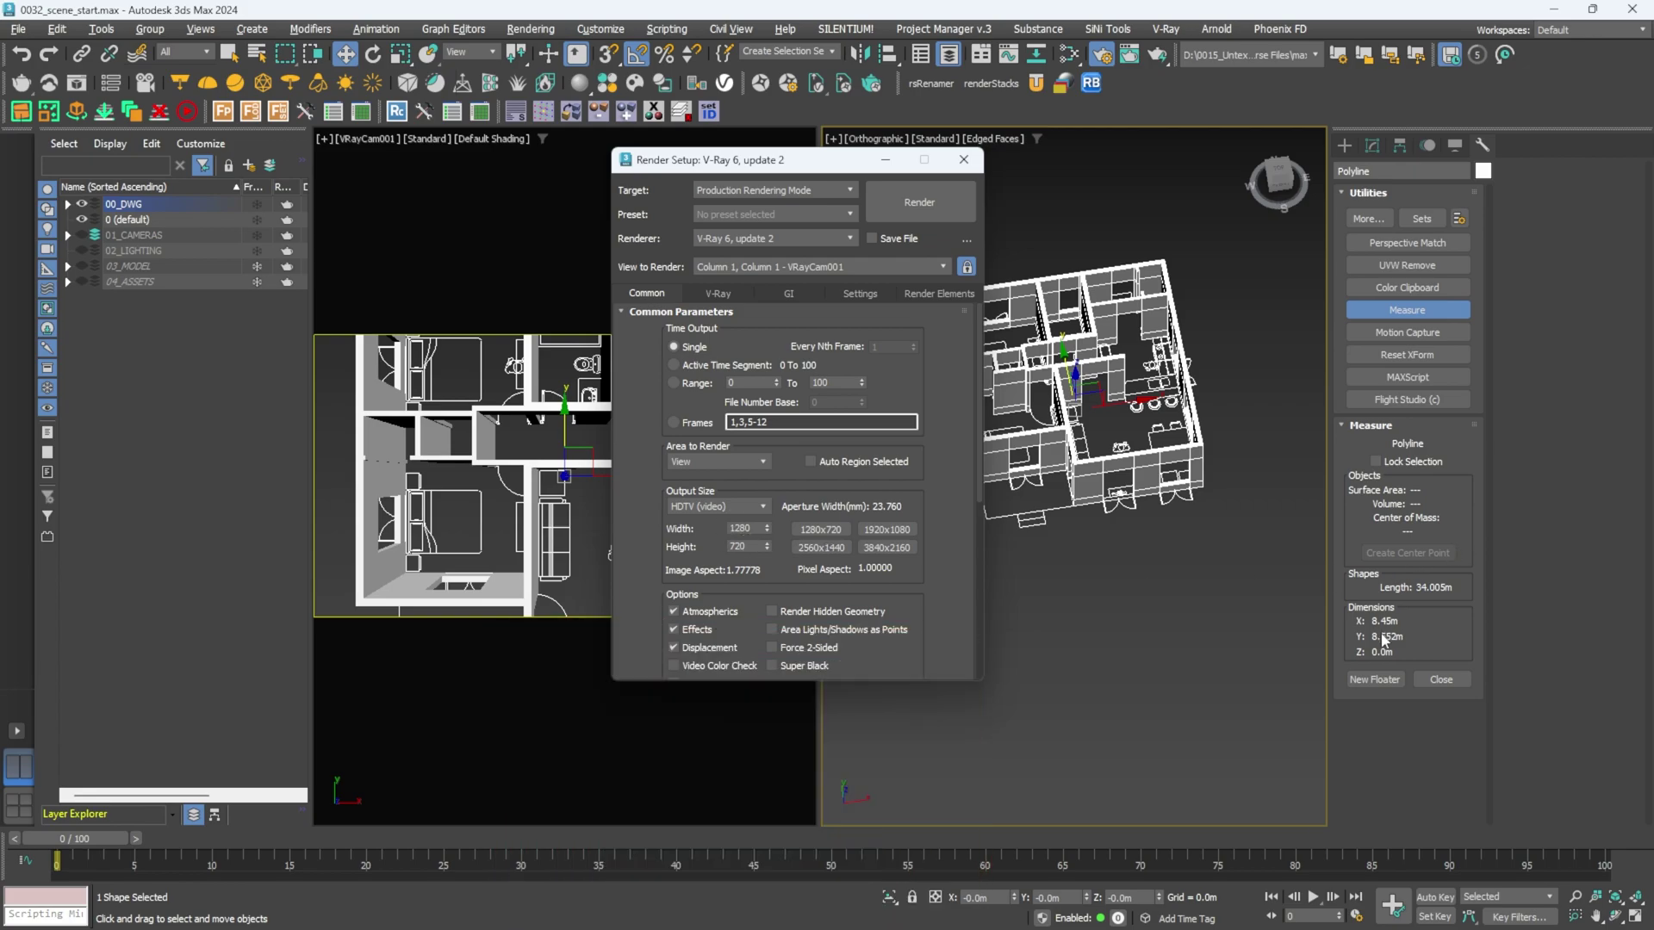
{"action": "left_click", "coordinate": [717, 506]}
{"action": "left_click", "coordinate": [715, 522]}
{"action": "left_click_drag", "start_coordinate": [751, 527], "coordinate": [673, 515]}
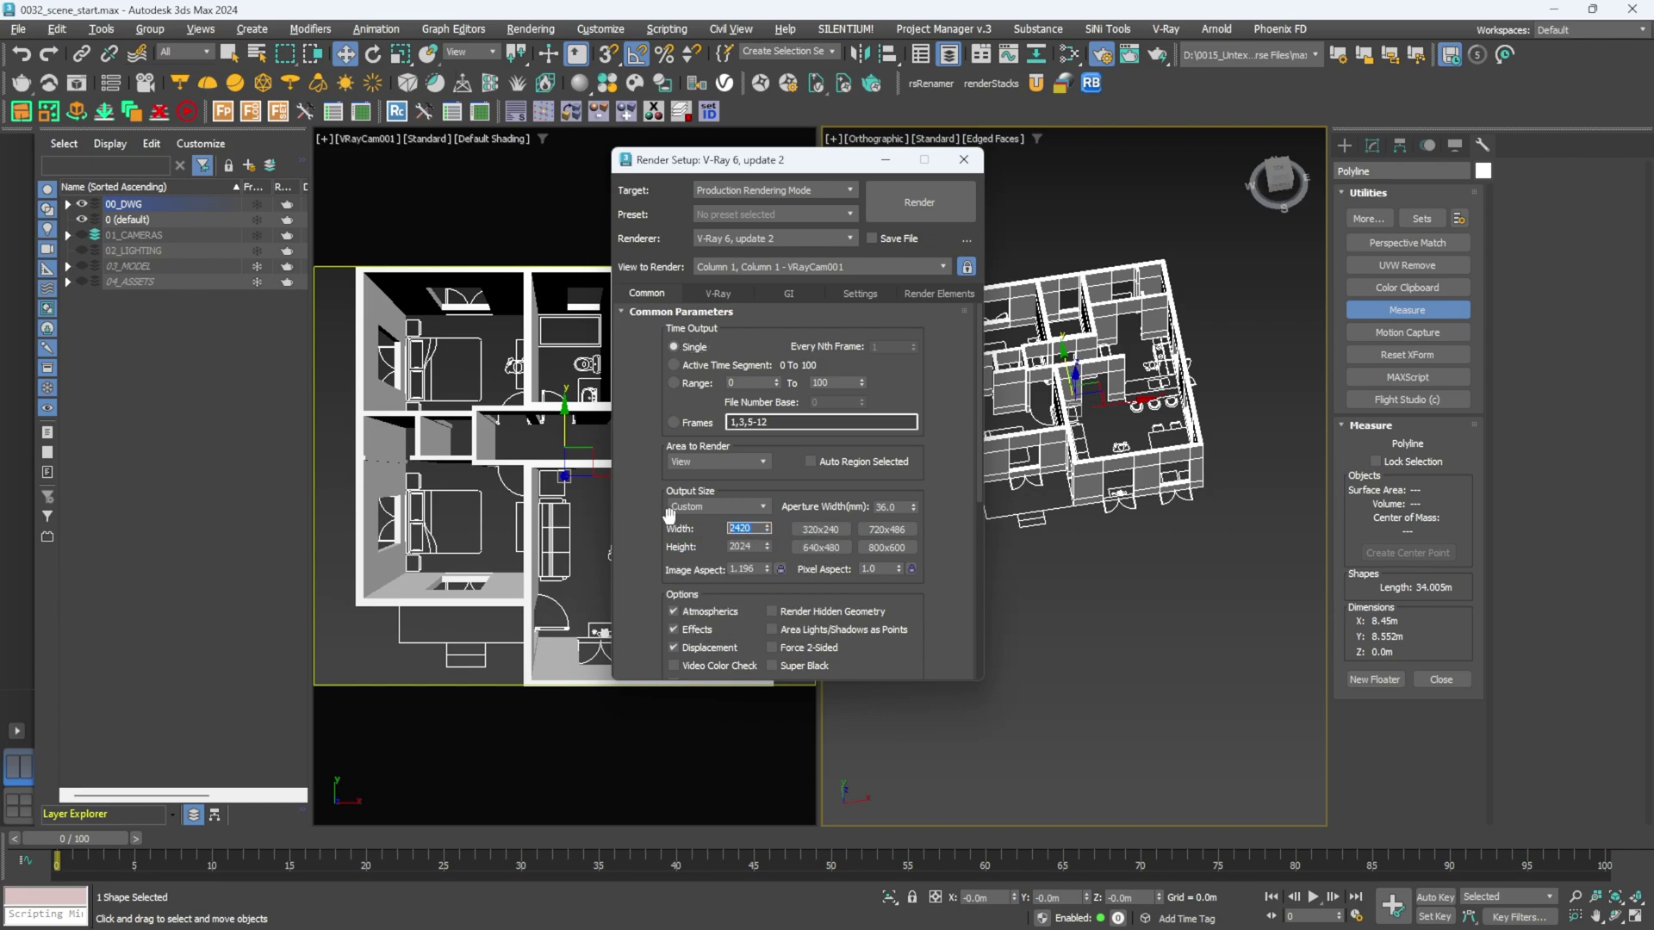
{"action": "type", "text": "8450"}
{"action": "key", "text": "Tab"}
{"action": "type", "text": "8552"}
{"action": "key", "text": "Return"}
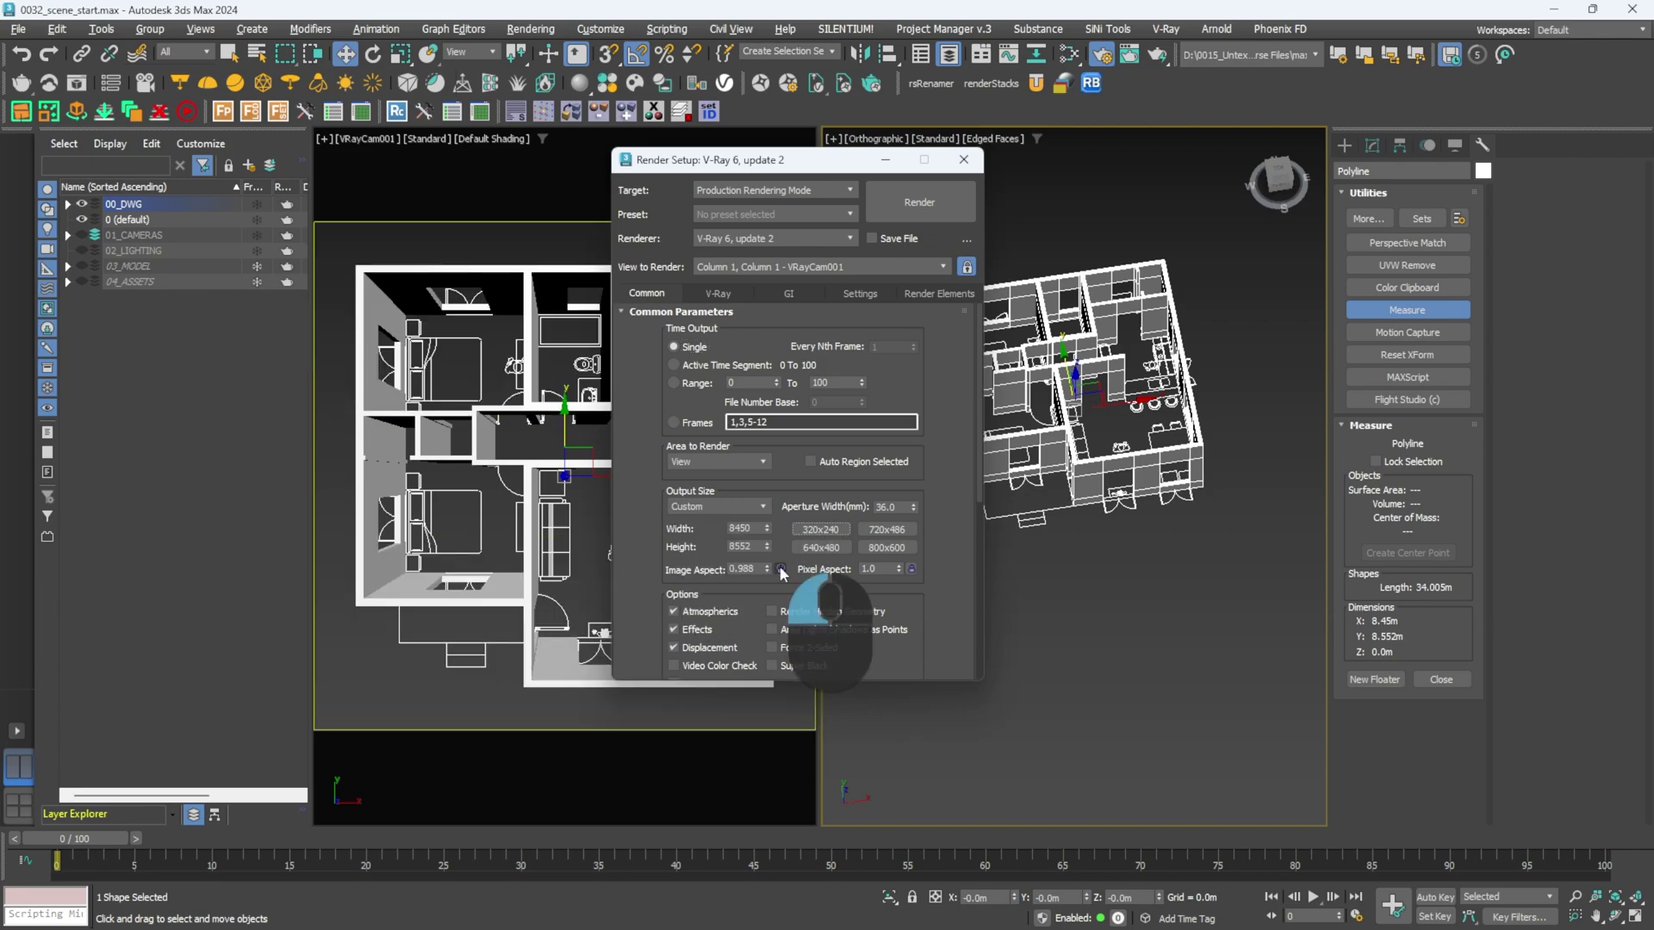
{"action": "double_click", "coordinate": [753, 529]}
{"action": "type", "text": "2000"}
{"action": "key", "text": "Return"}
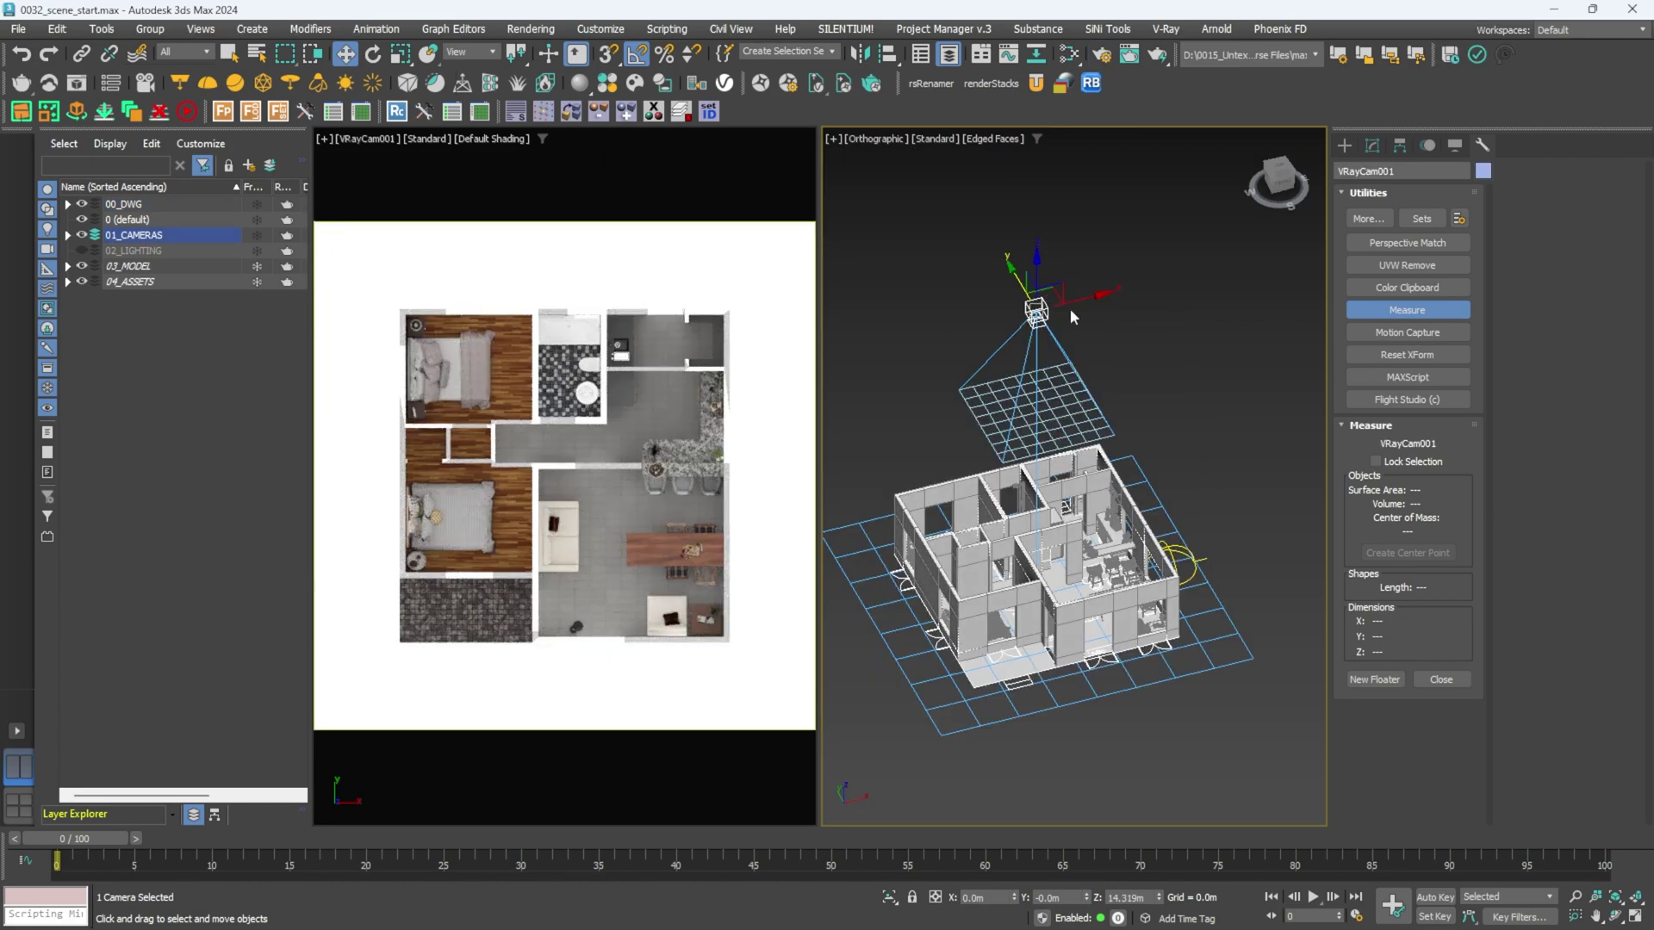
Move VRayCam001 along Z to 12.12 m so the whole plan fits the frame.
{"action": "left_click_drag", "start_coordinate": [1035, 262], "coordinate": [1030, 362]}
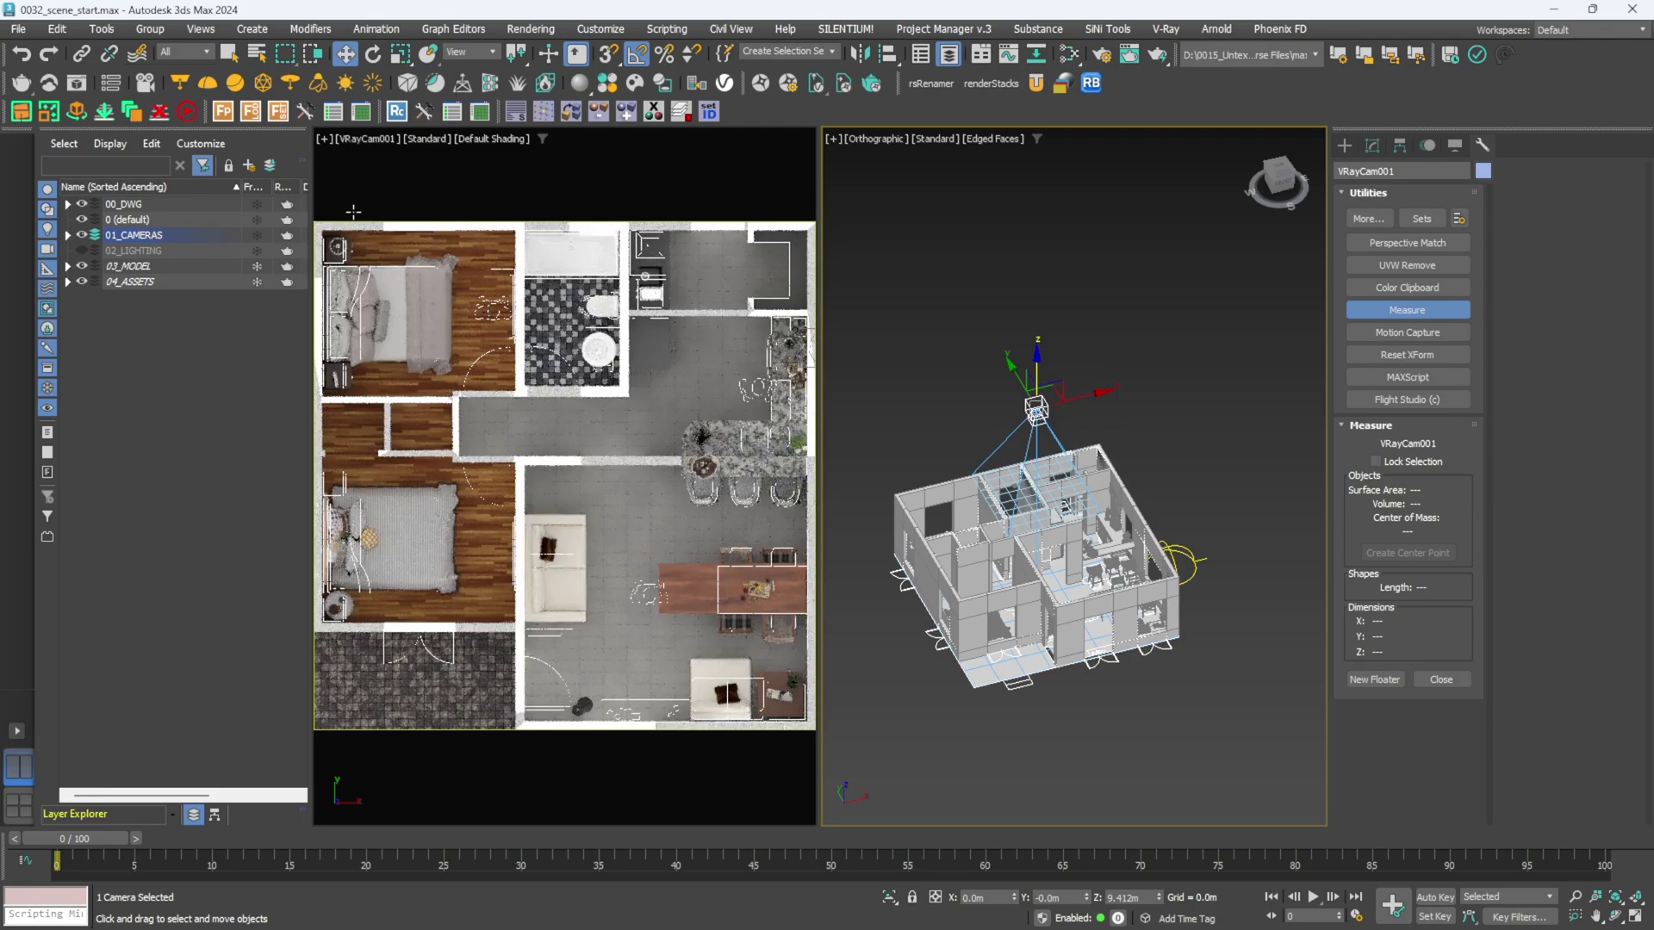
{"action": "scroll", "coordinate": [495, 345], "scroll_direction": "down", "scroll_amount": 3}
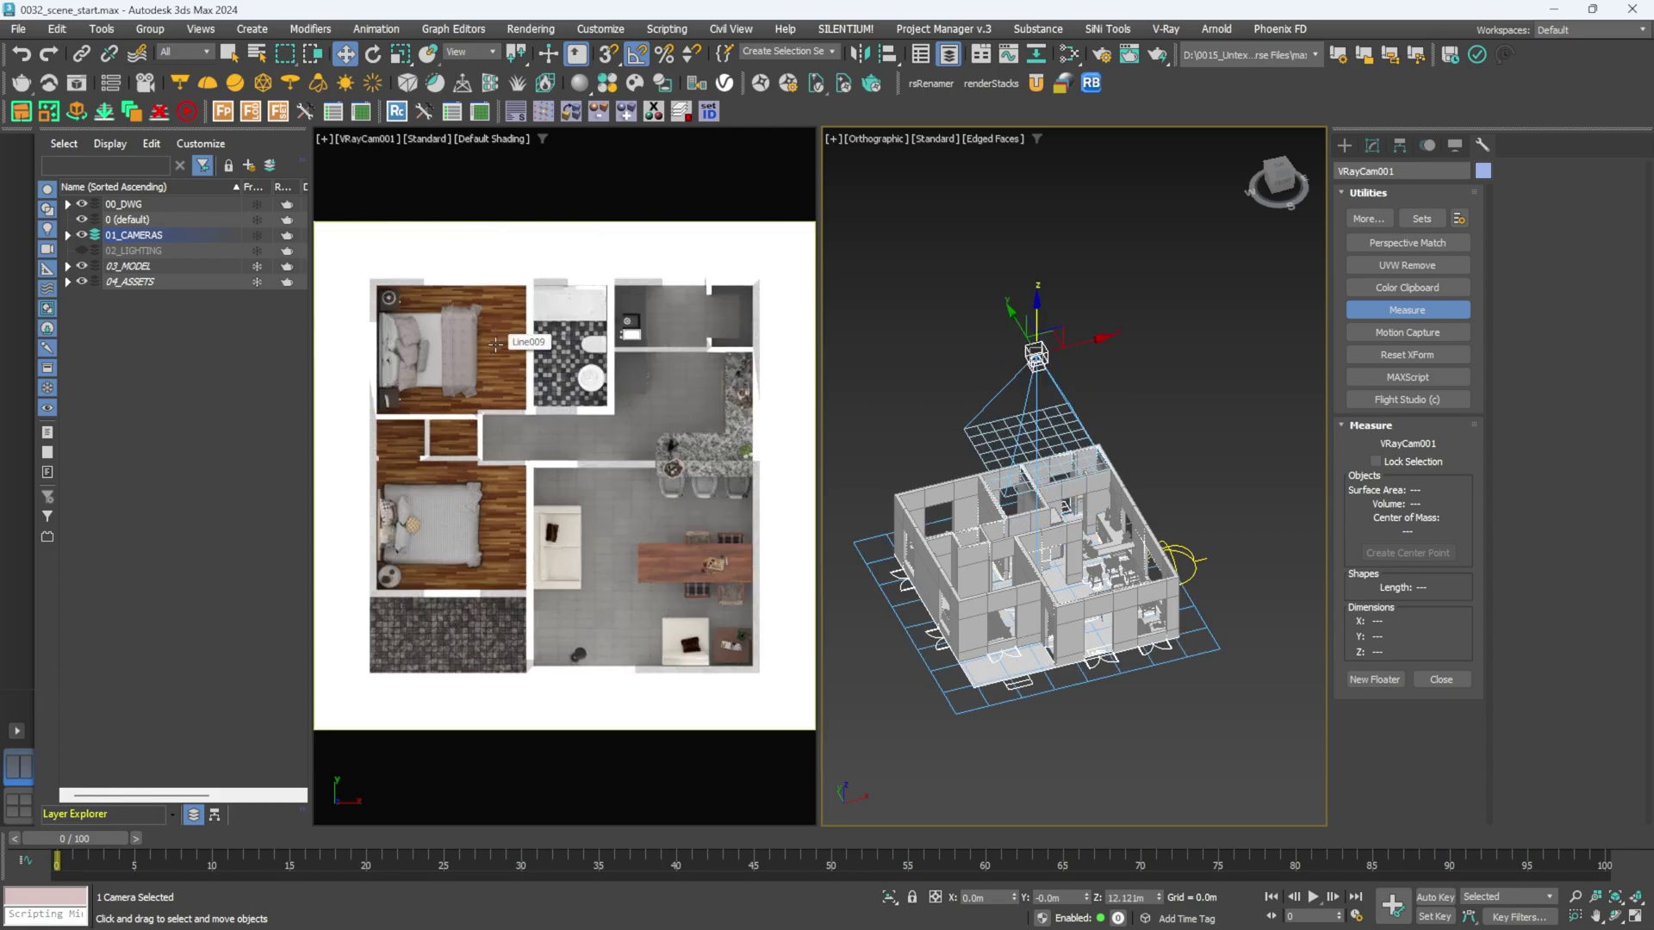
{"action": "middle_click_drag", "start_coordinate": [1130, 453], "coordinate": [1107, 374], "text": "alt"}
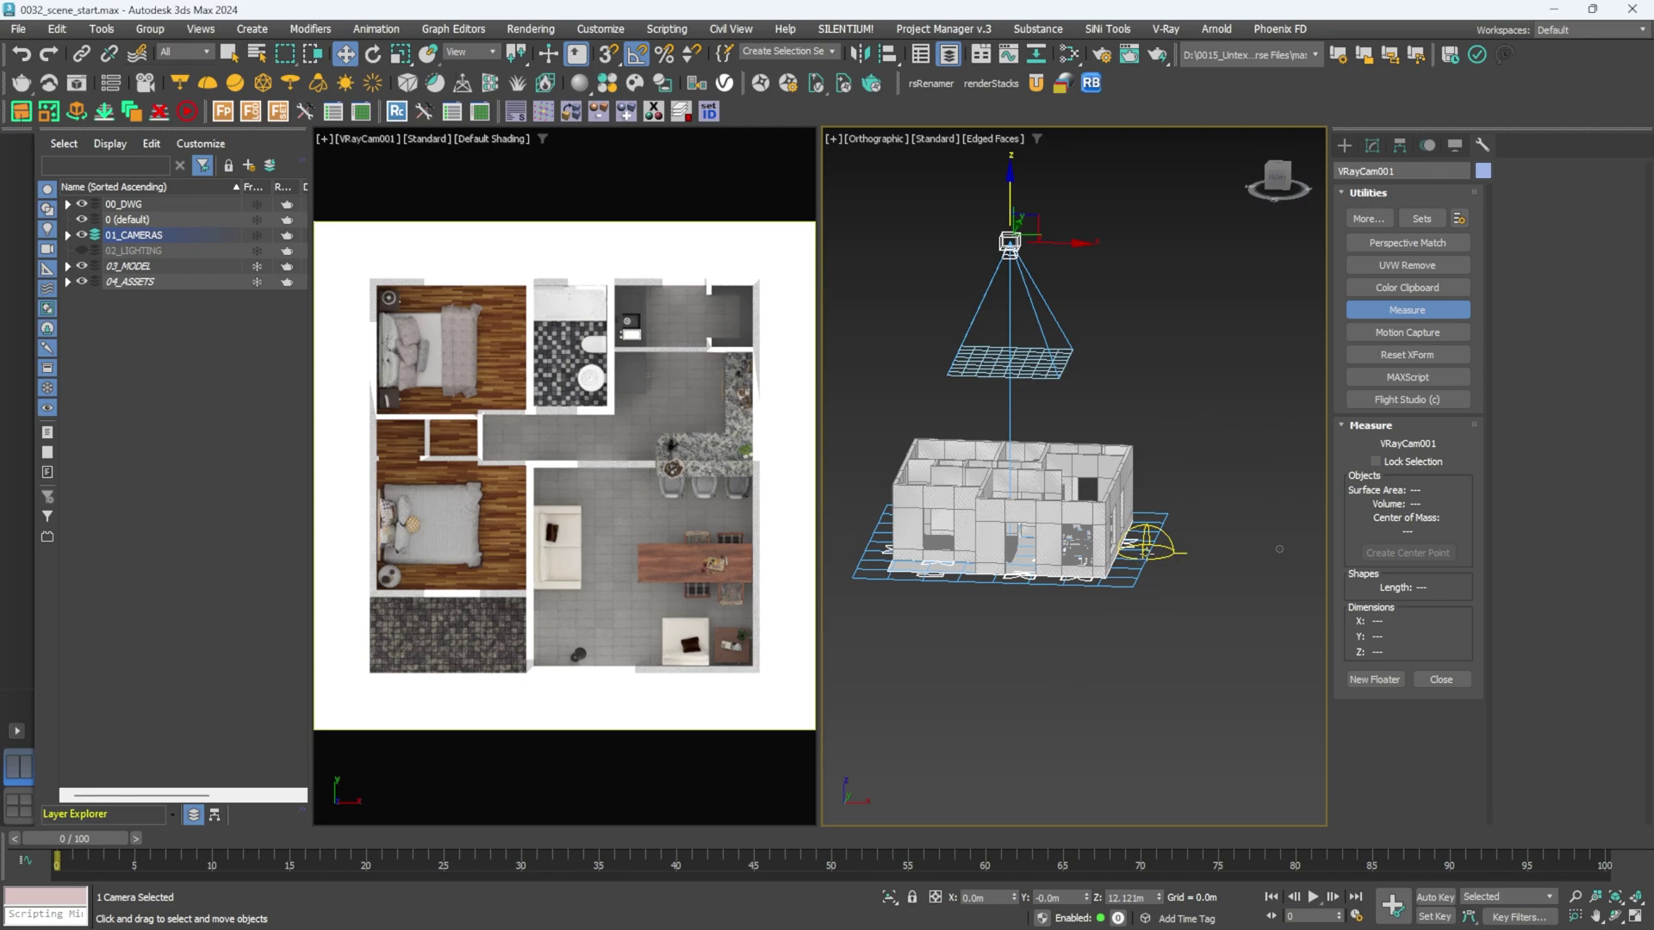
{"action": "middle_click_drag", "start_coordinate": [1181, 510], "coordinate": [1054, 541], "text": "alt"}
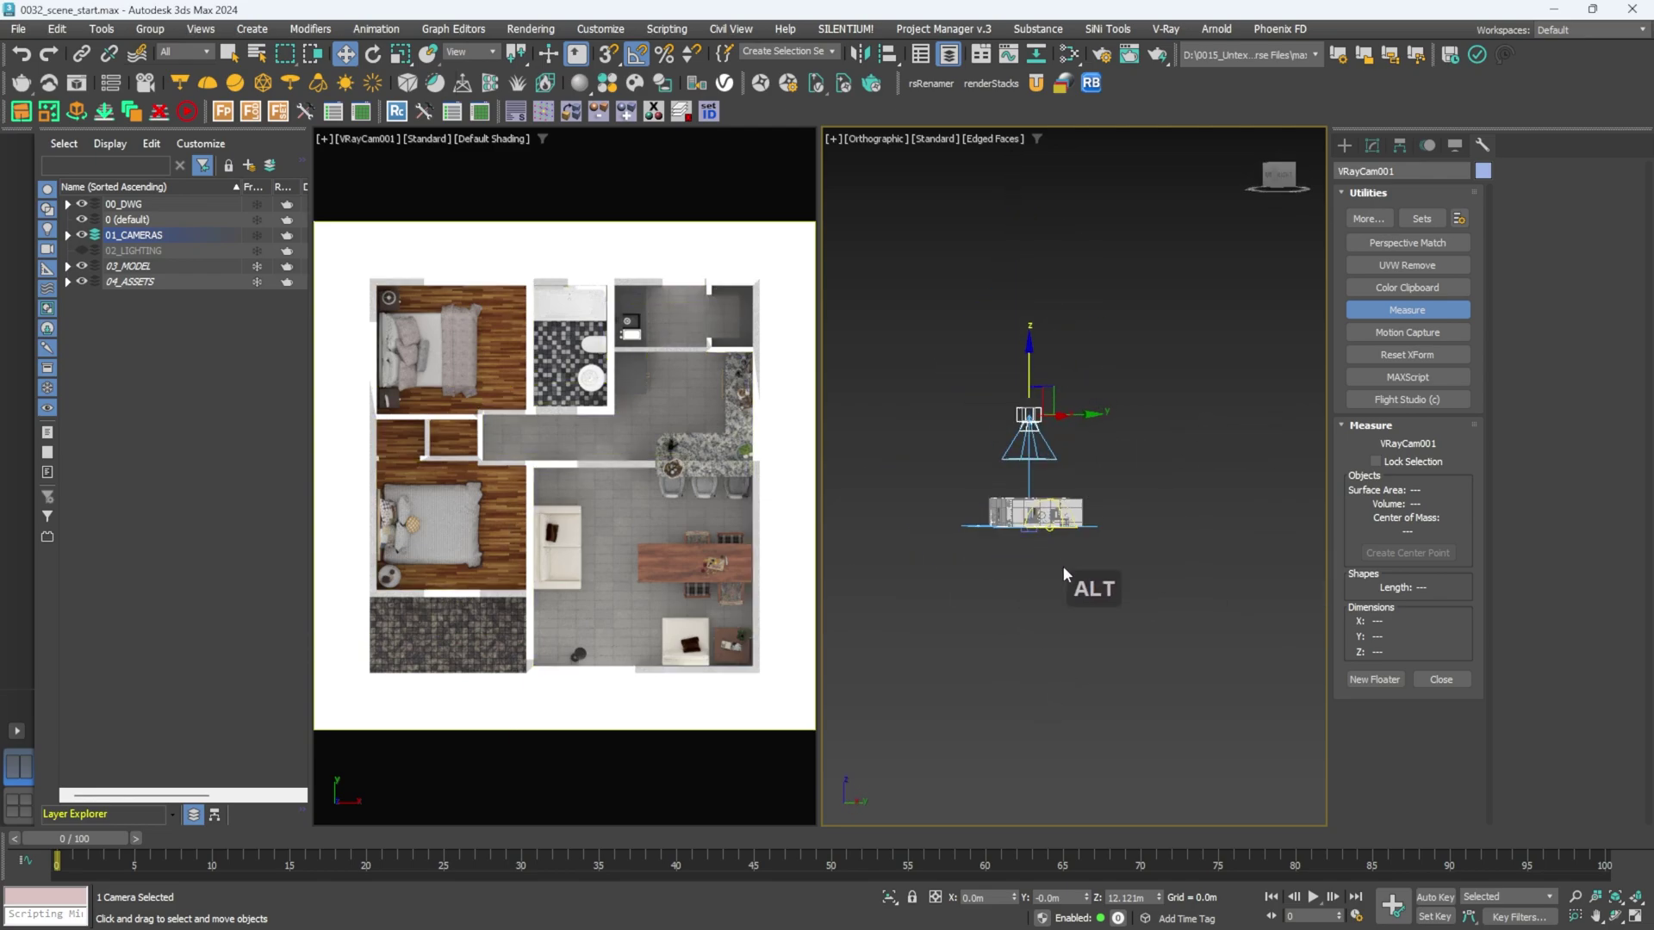
{"action": "middle_click_drag", "start_coordinate": [1146, 466], "coordinate": [1064, 510], "text": "alt"}
Switch the camera view to Standard shading and place a VRayPlane ground plane.
{"action": "left_click", "coordinate": [422, 138]}
{"action": "left_click", "coordinate": [436, 178]}
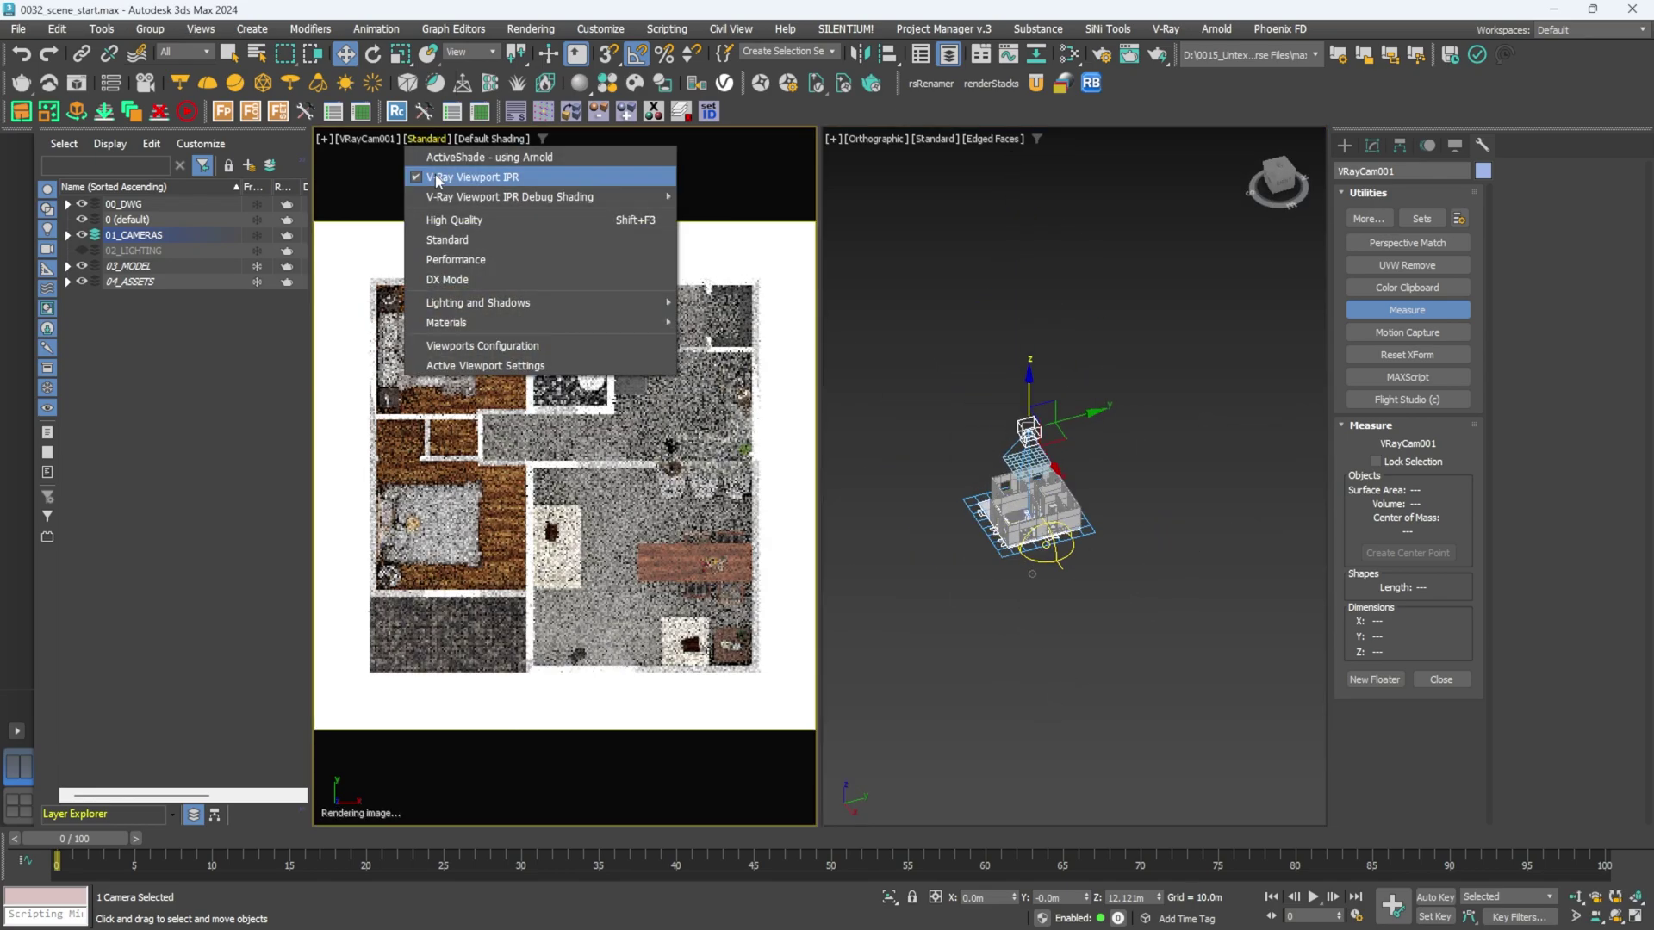
{"action": "left_click", "coordinate": [1346, 147]}
{"action": "left_click", "coordinate": [1396, 197]}
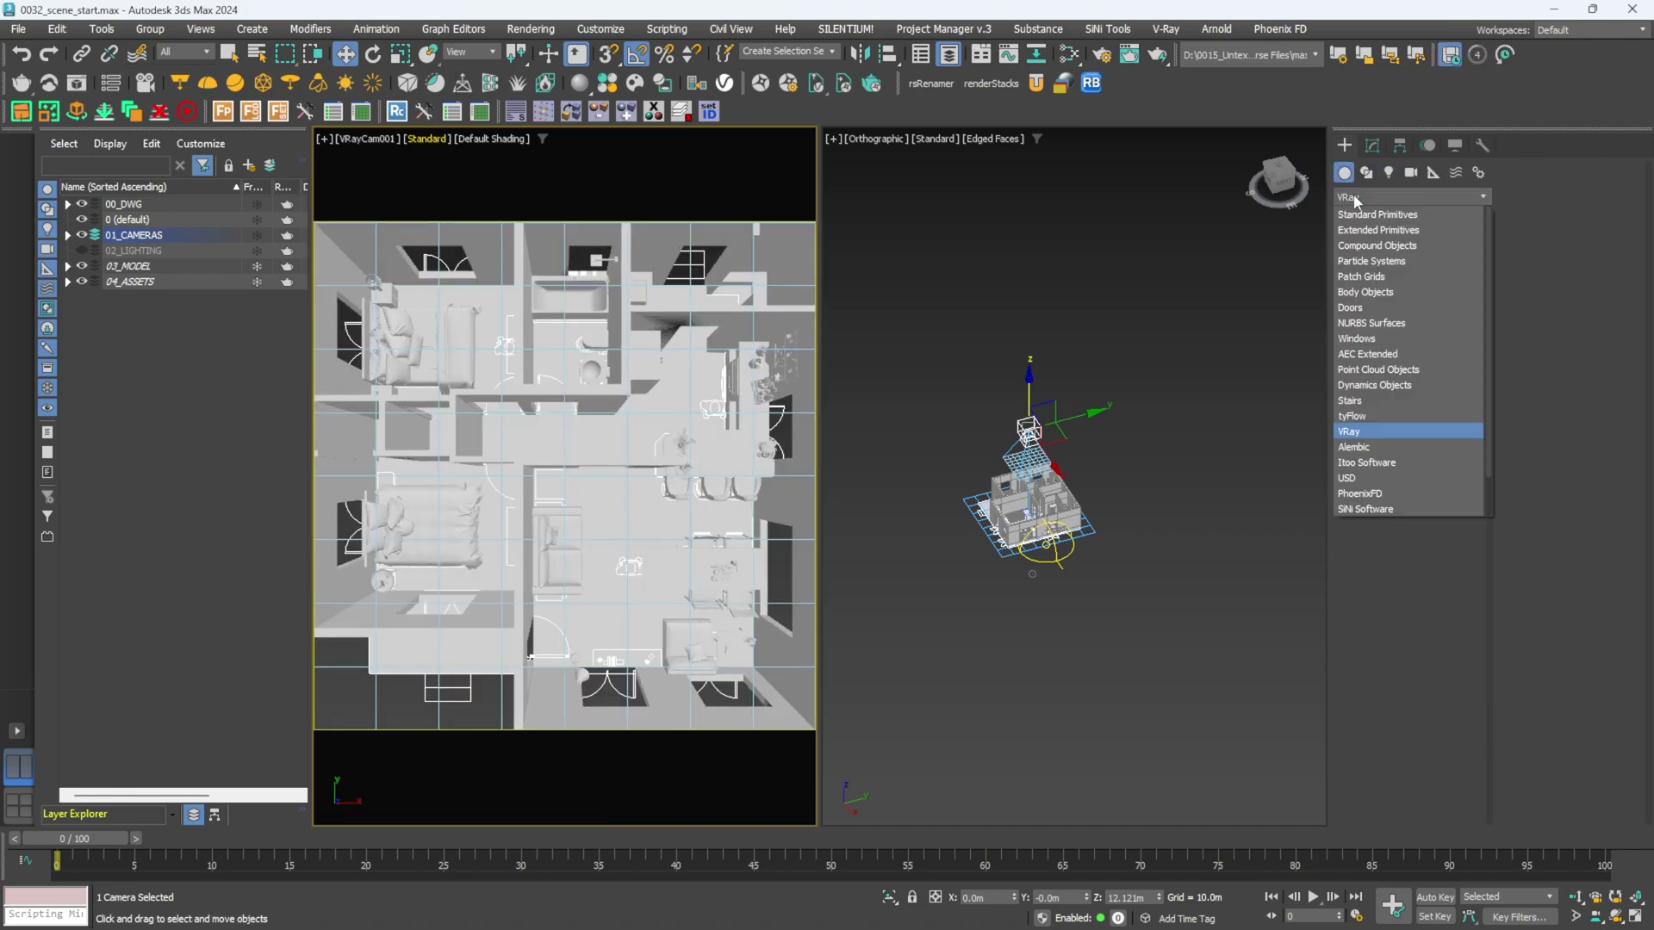
{"action": "left_click", "coordinate": [1349, 432]}
{"action": "left_click", "coordinate": [1443, 303]}
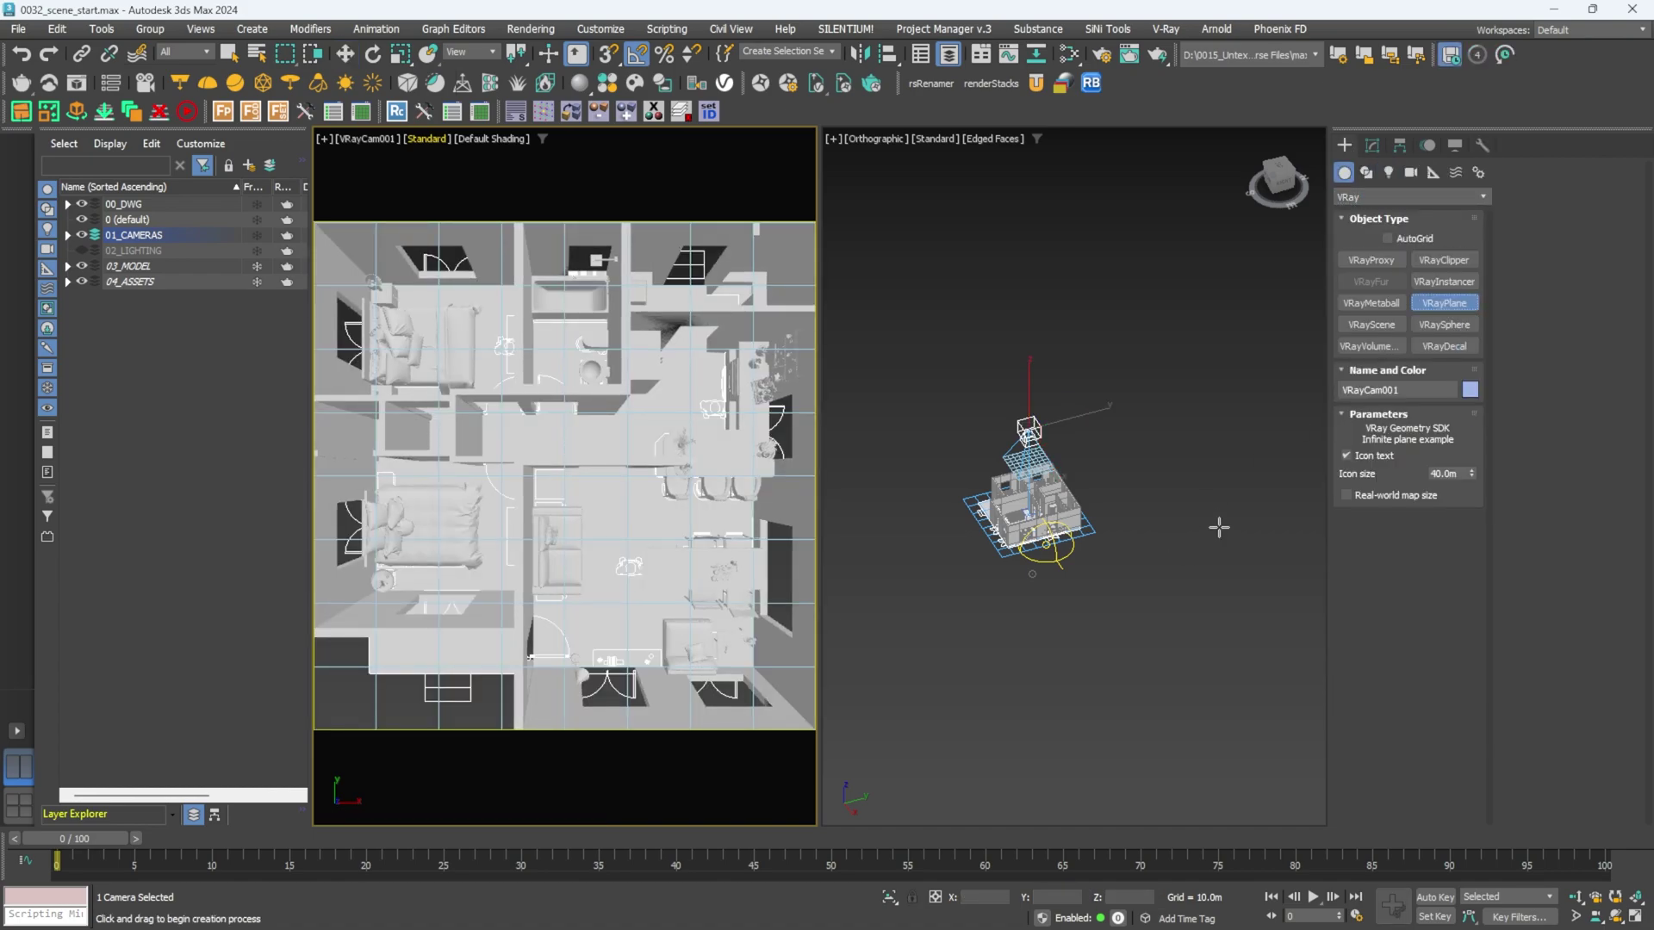
{"action": "left_click", "coordinate": [1200, 505]}
Assign the grey VRayMtl from the Material Editor to the ground plane.
{"action": "key", "text": "w"}
{"action": "middle_click_drag", "start_coordinate": [1150, 337], "coordinate": [1080, 321]}
{"action": "key", "text": "m"}
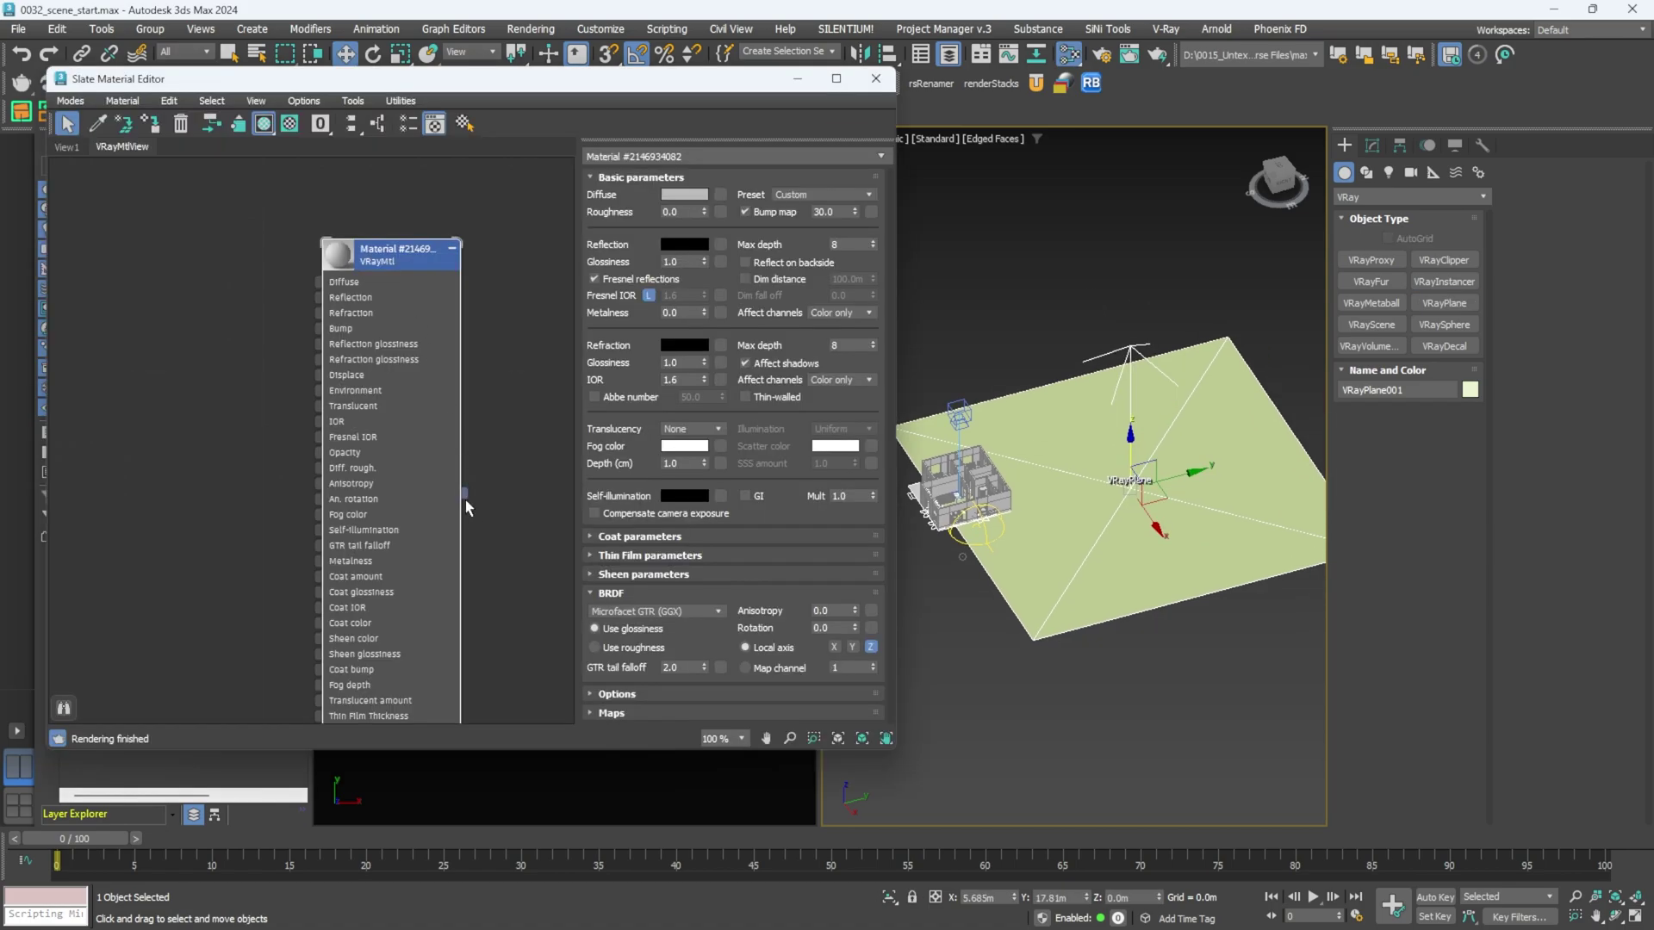
{"action": "left_click_drag", "start_coordinate": [464, 495], "coordinate": [1100, 491]}
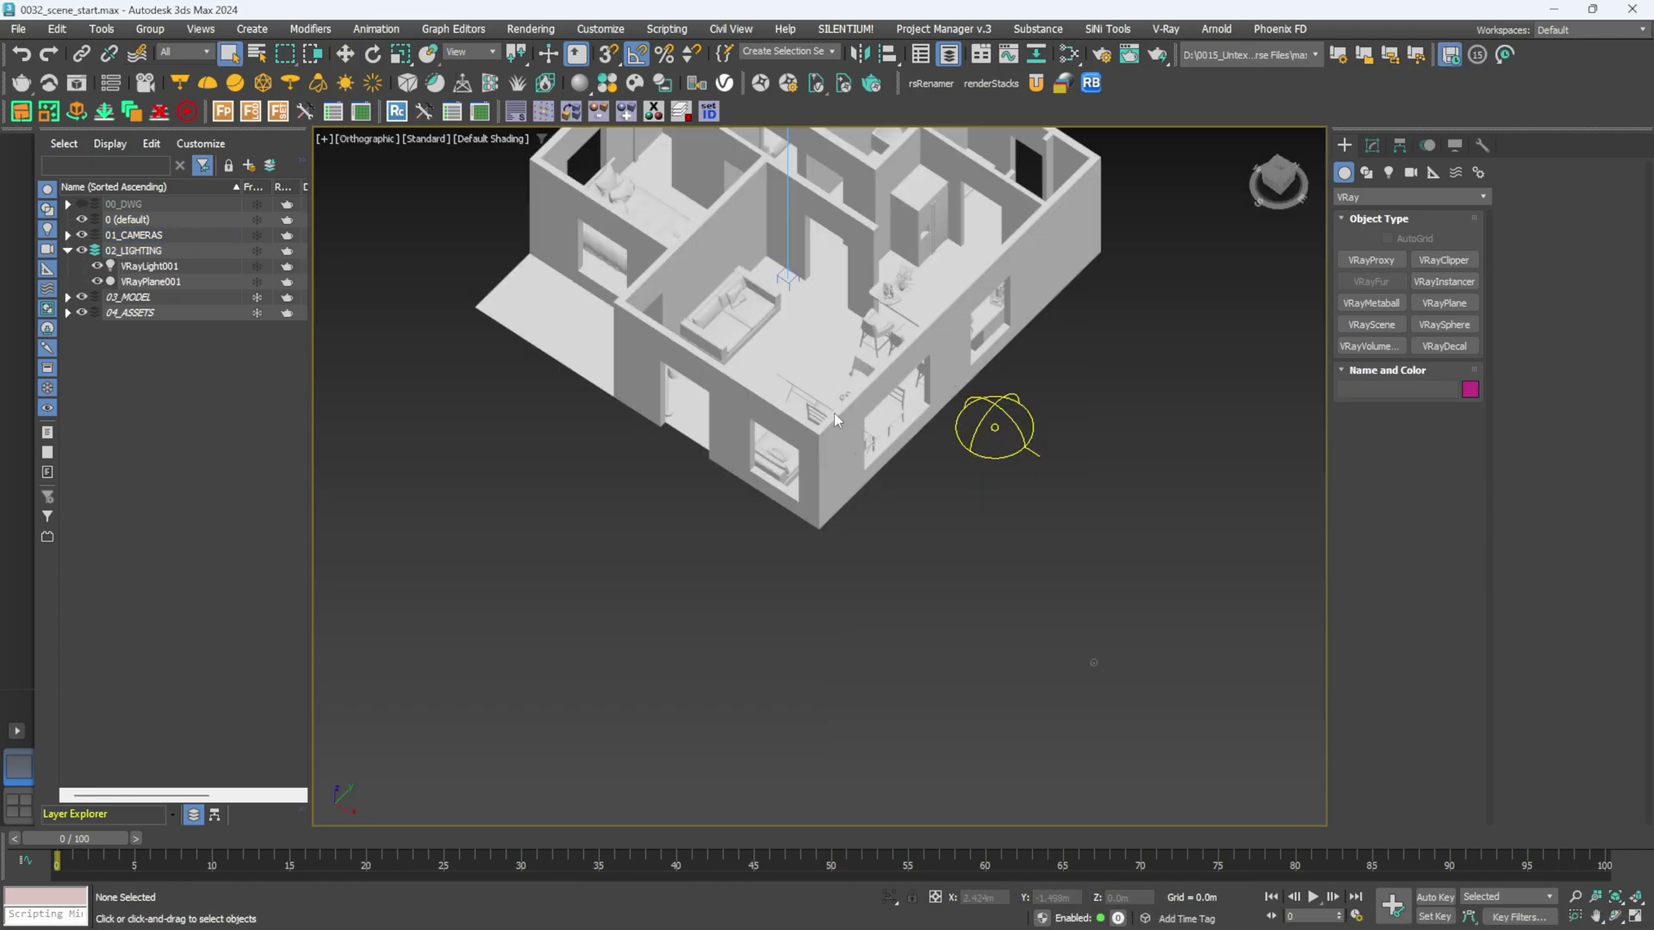
Draw a V-Ray plane light over a window opening in the Front view.
{"action": "left_click", "coordinate": [1389, 173]}
{"action": "left_click", "coordinate": [1381, 198]}
{"action": "left_click", "coordinate": [1362, 247]}
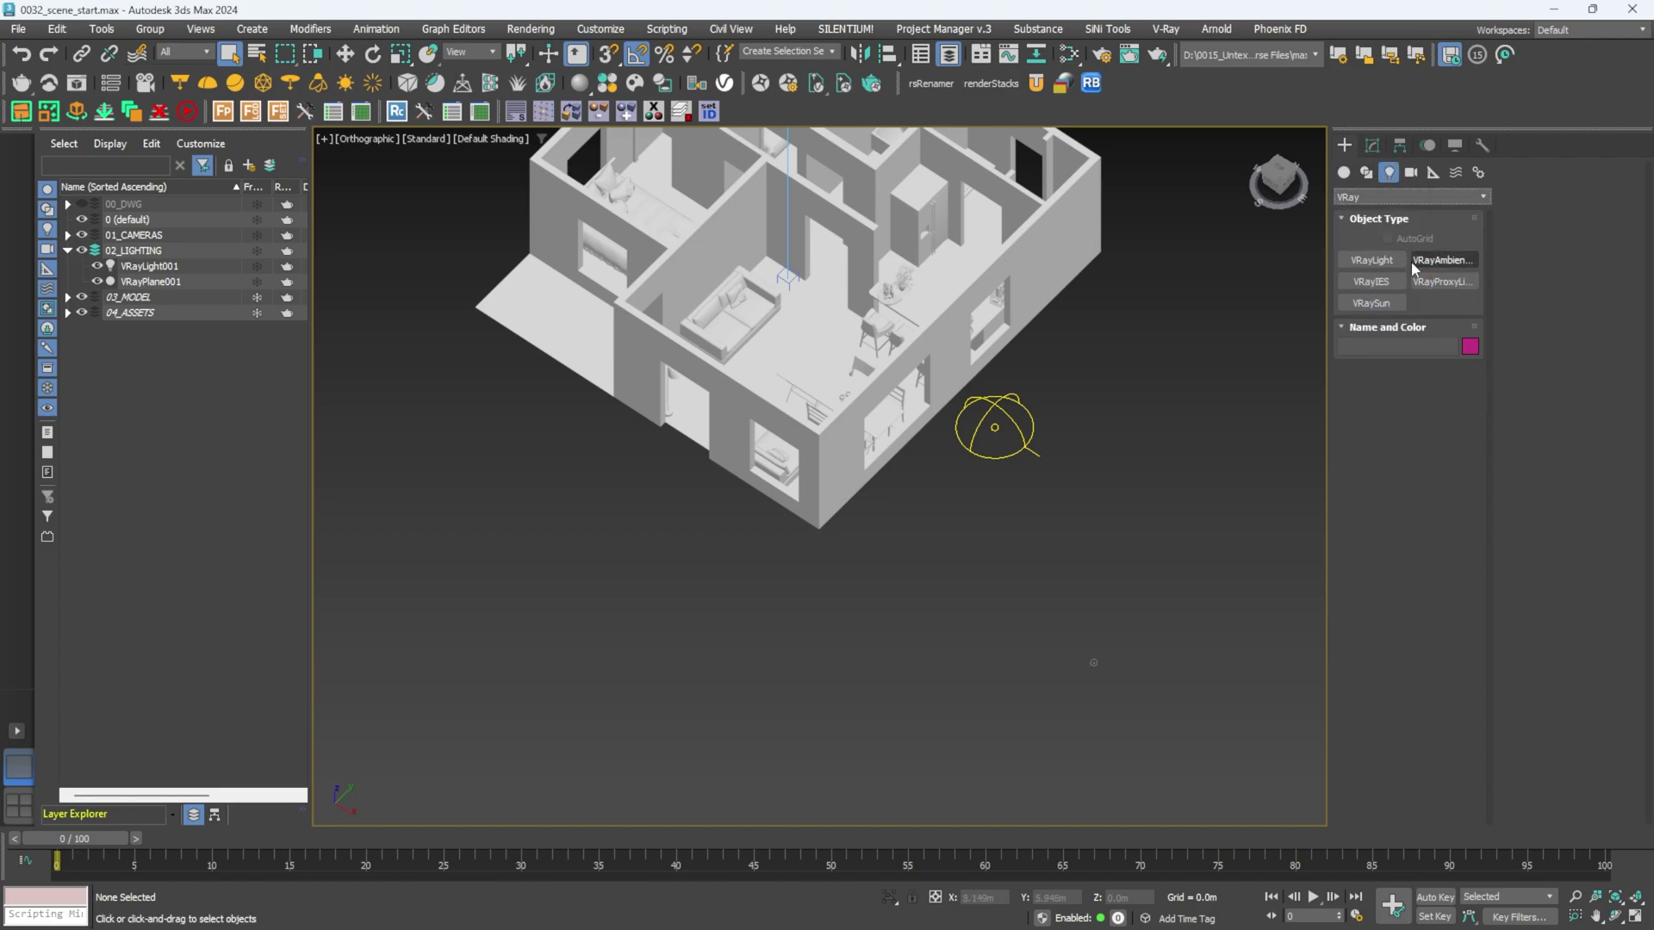
{"action": "left_click", "coordinate": [1401, 260]}
{"action": "left_click", "coordinate": [1465, 387]}
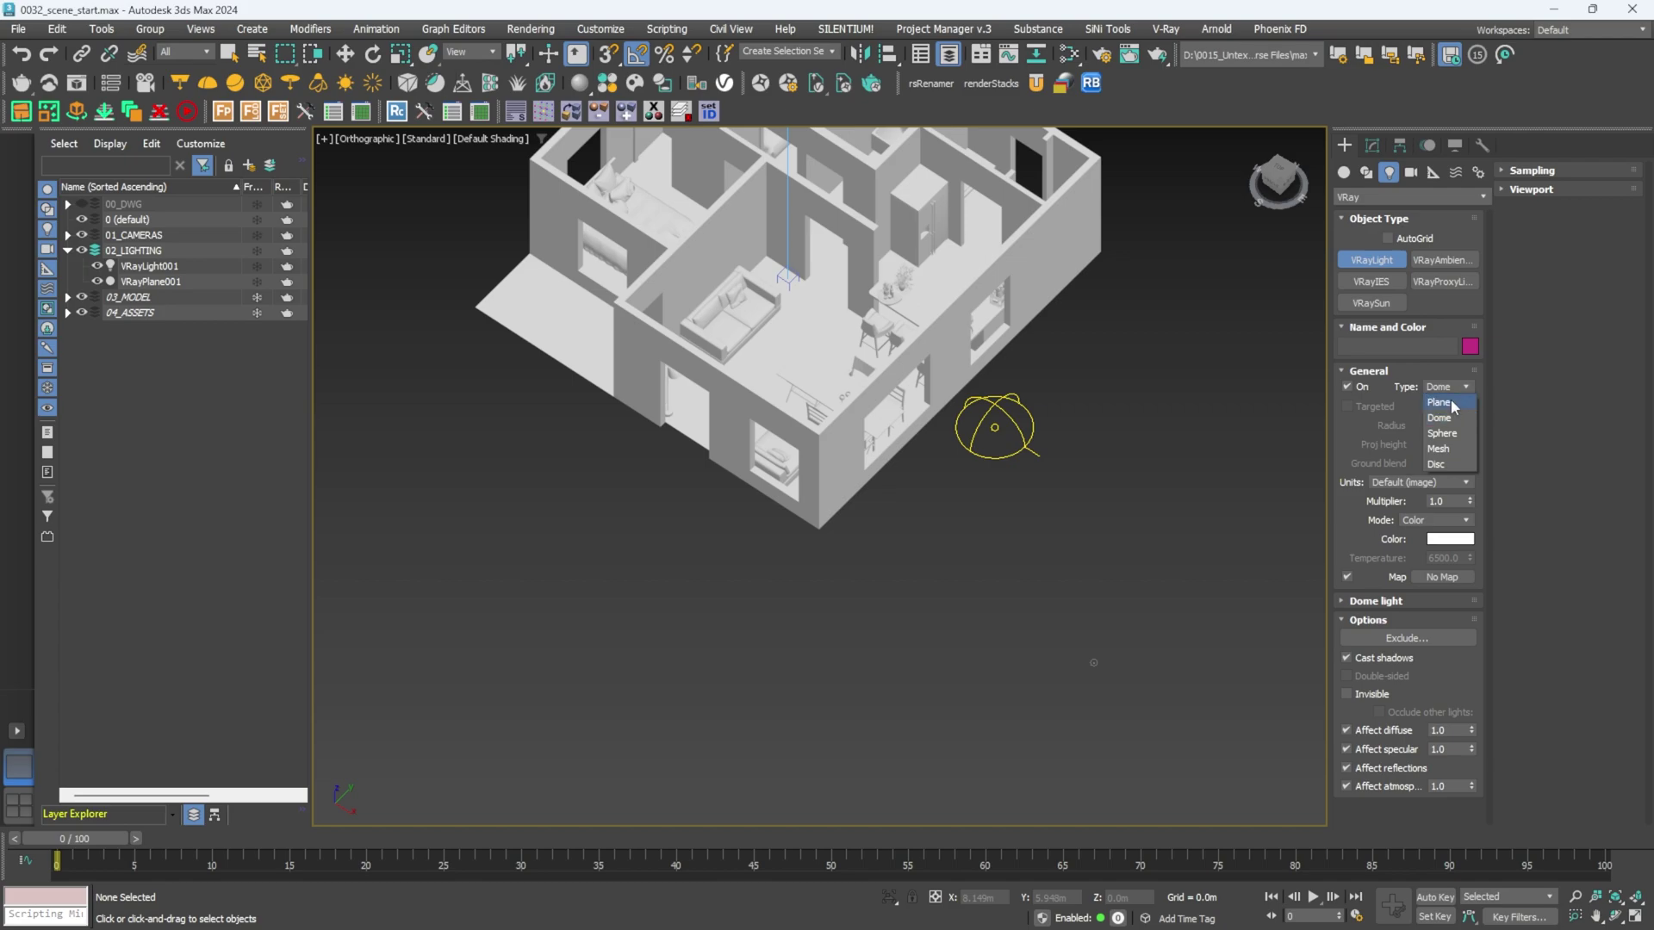
{"action": "left_click", "coordinate": [1460, 402]}
{"action": "middle_click_drag", "start_coordinate": [1034, 356], "coordinate": [943, 417]}
{"action": "key", "text": "f"}
{"action": "key", "text": "z"}
{"action": "scroll", "coordinate": [913, 422], "scroll_direction": "down", "scroll_amount": 5}
{"action": "scroll", "coordinate": [888, 534], "scroll_direction": "up", "scroll_amount": 9}
{"action": "left_click_drag", "start_coordinate": [701, 353], "coordinate": [871, 595]}
Move VRayLight002 into line with the window, then shift-drag out a copy.
{"action": "key", "text": "t"}
{"action": "key", "text": "w"}
{"action": "scroll", "coordinate": [859, 515], "scroll_direction": "down", "scroll_amount": 7}
{"action": "middle_click_drag", "start_coordinate": [859, 516], "coordinate": [854, 450]}
{"action": "left_click_drag", "start_coordinate": [852, 399], "coordinate": [853, 485]}
{"action": "scroll", "coordinate": [858, 576], "scroll_direction": "up", "scroll_amount": 6}
{"action": "scroll", "coordinate": [867, 490], "scroll_direction": "up", "scroll_amount": 4}
{"action": "middle_click_drag", "start_coordinate": [869, 491], "coordinate": [775, 515], "text": "alt"}
{"action": "scroll", "coordinate": [849, 419], "scroll_direction": "up", "scroll_amount": 3}
{"action": "middle_click_drag", "start_coordinate": [840, 563], "coordinate": [975, 505], "text": "alt"}
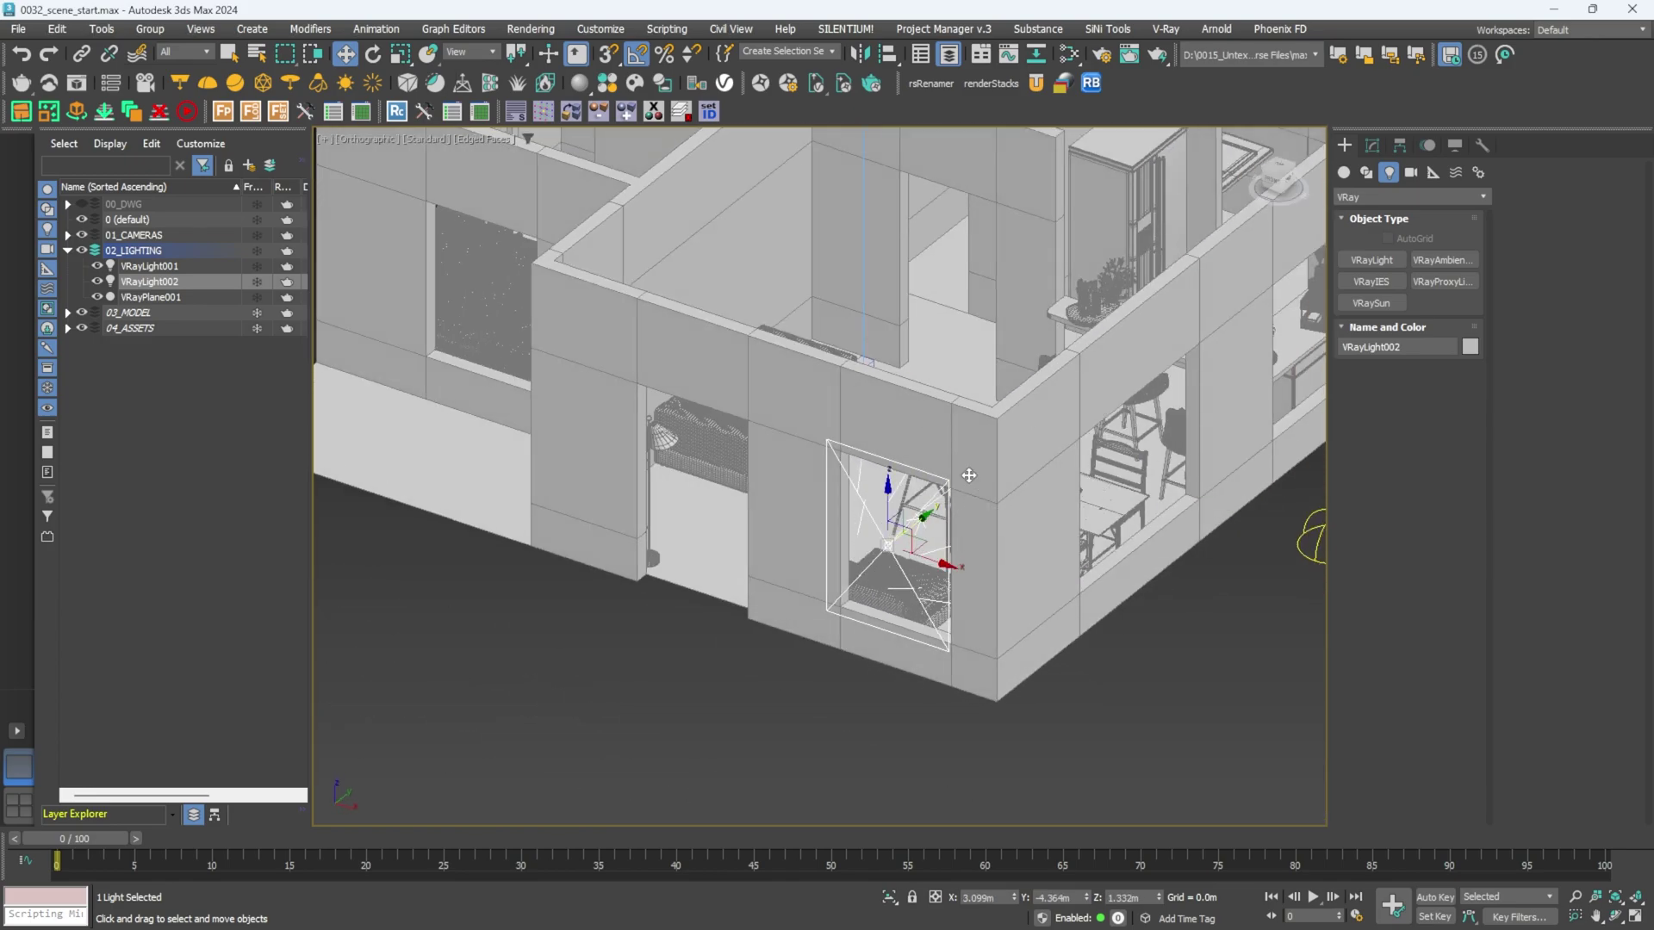
{"action": "scroll", "coordinate": [941, 541], "scroll_direction": "up", "scroll_amount": 2}
{"action": "left_click_drag", "start_coordinate": [957, 553], "coordinate": [669, 515], "text": "shift"}
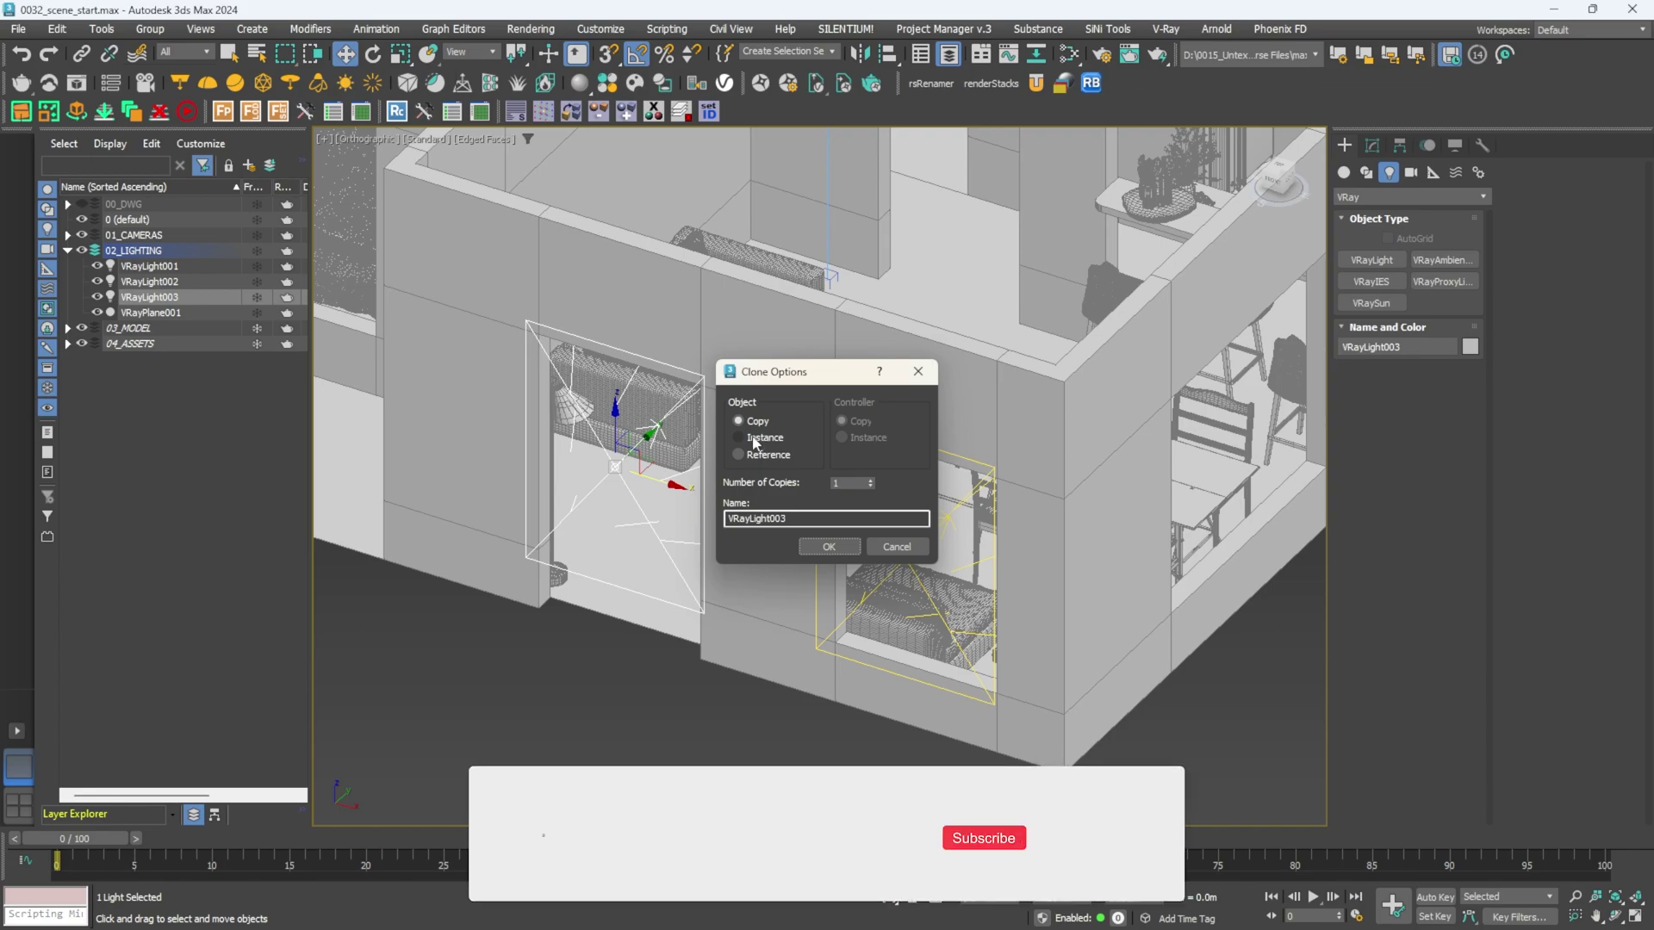
Make the copied window light an Instance and show the camera view as a live render.
{"action": "left_click", "coordinate": [769, 439]}
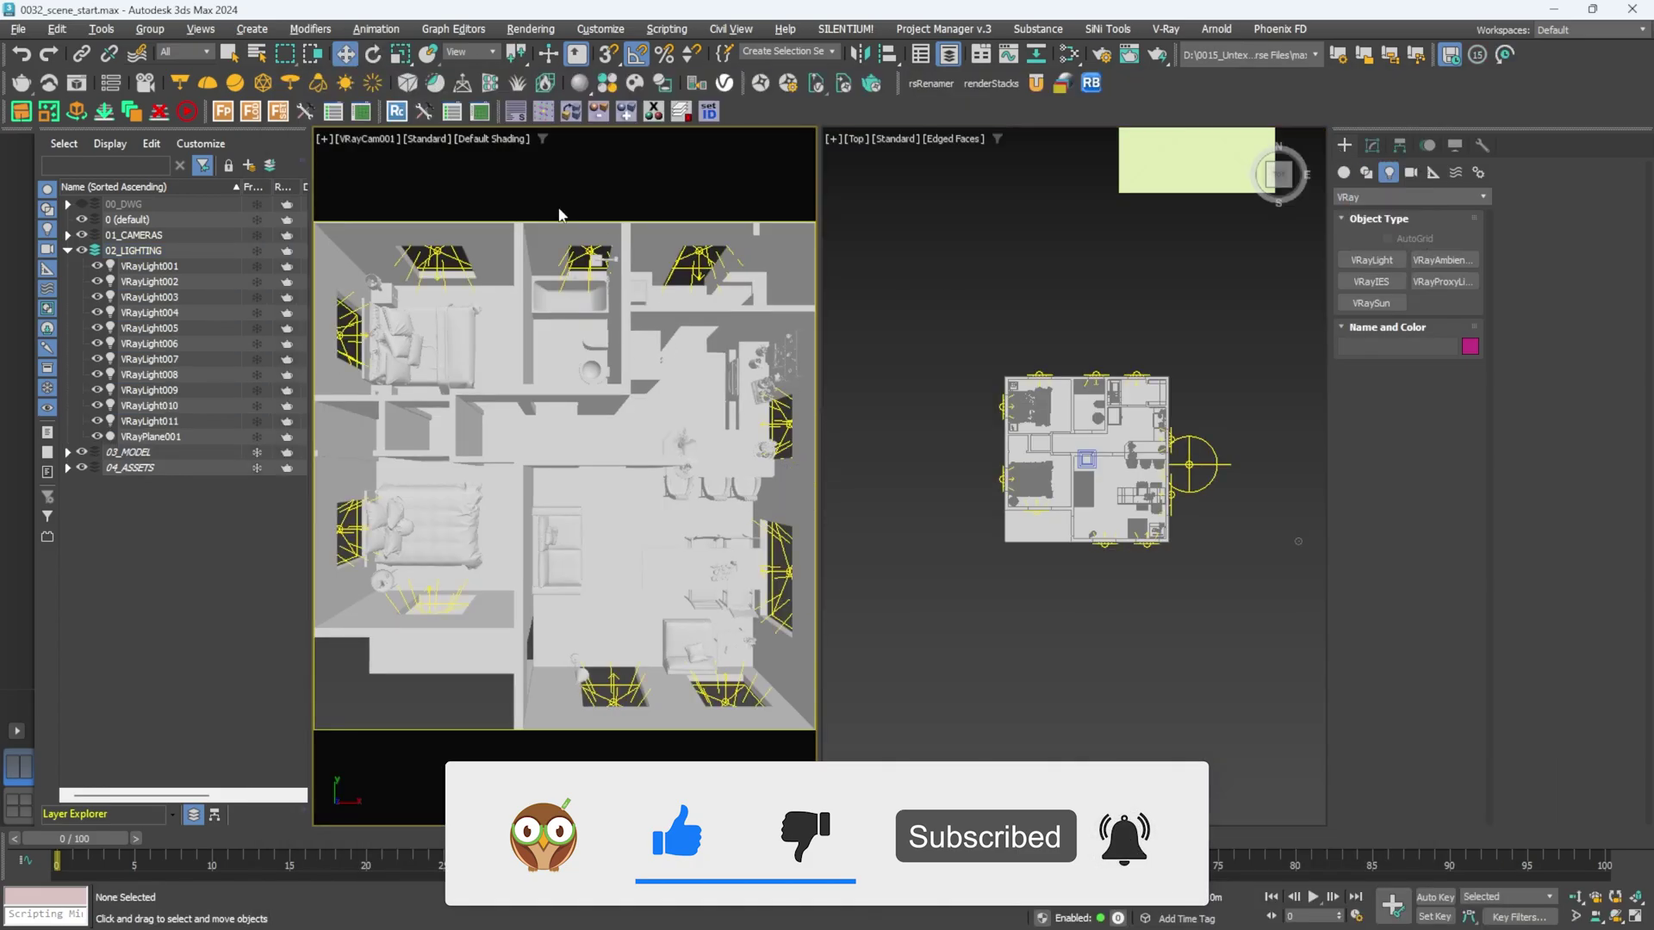
{"action": "left_click", "coordinate": [429, 139]}
{"action": "left_click", "coordinate": [457, 170]}
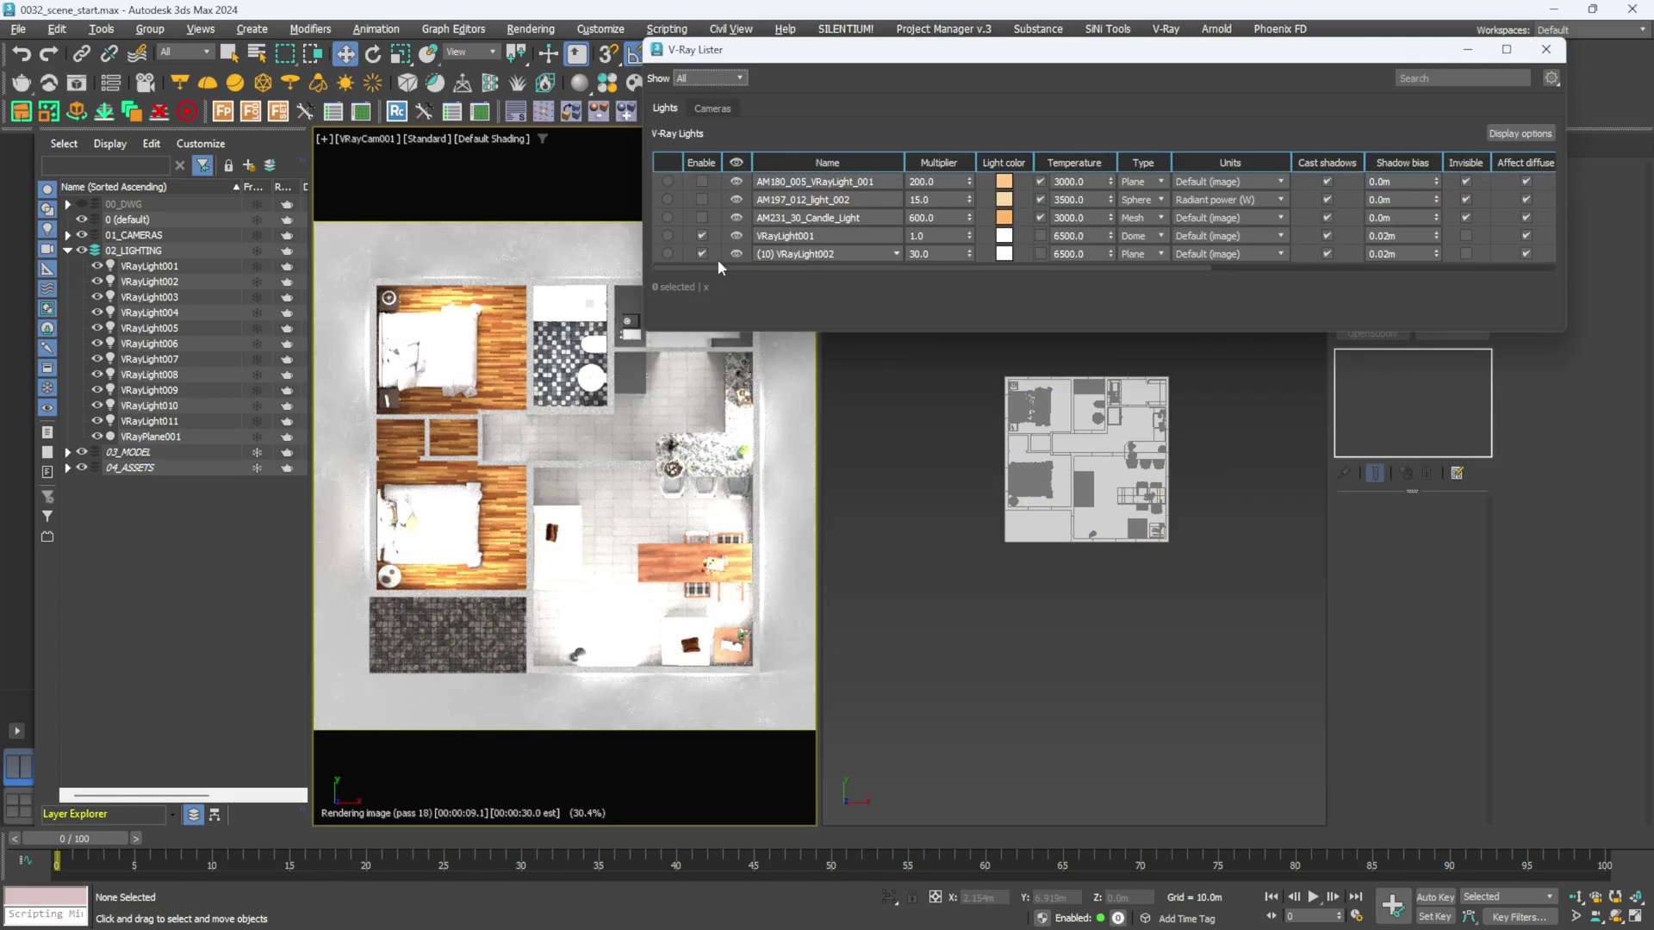
In the V-Ray Lister, set the VRayLight002 group multiplier to 1.0, then 15.
{"action": "left_click", "coordinate": [786, 255]}
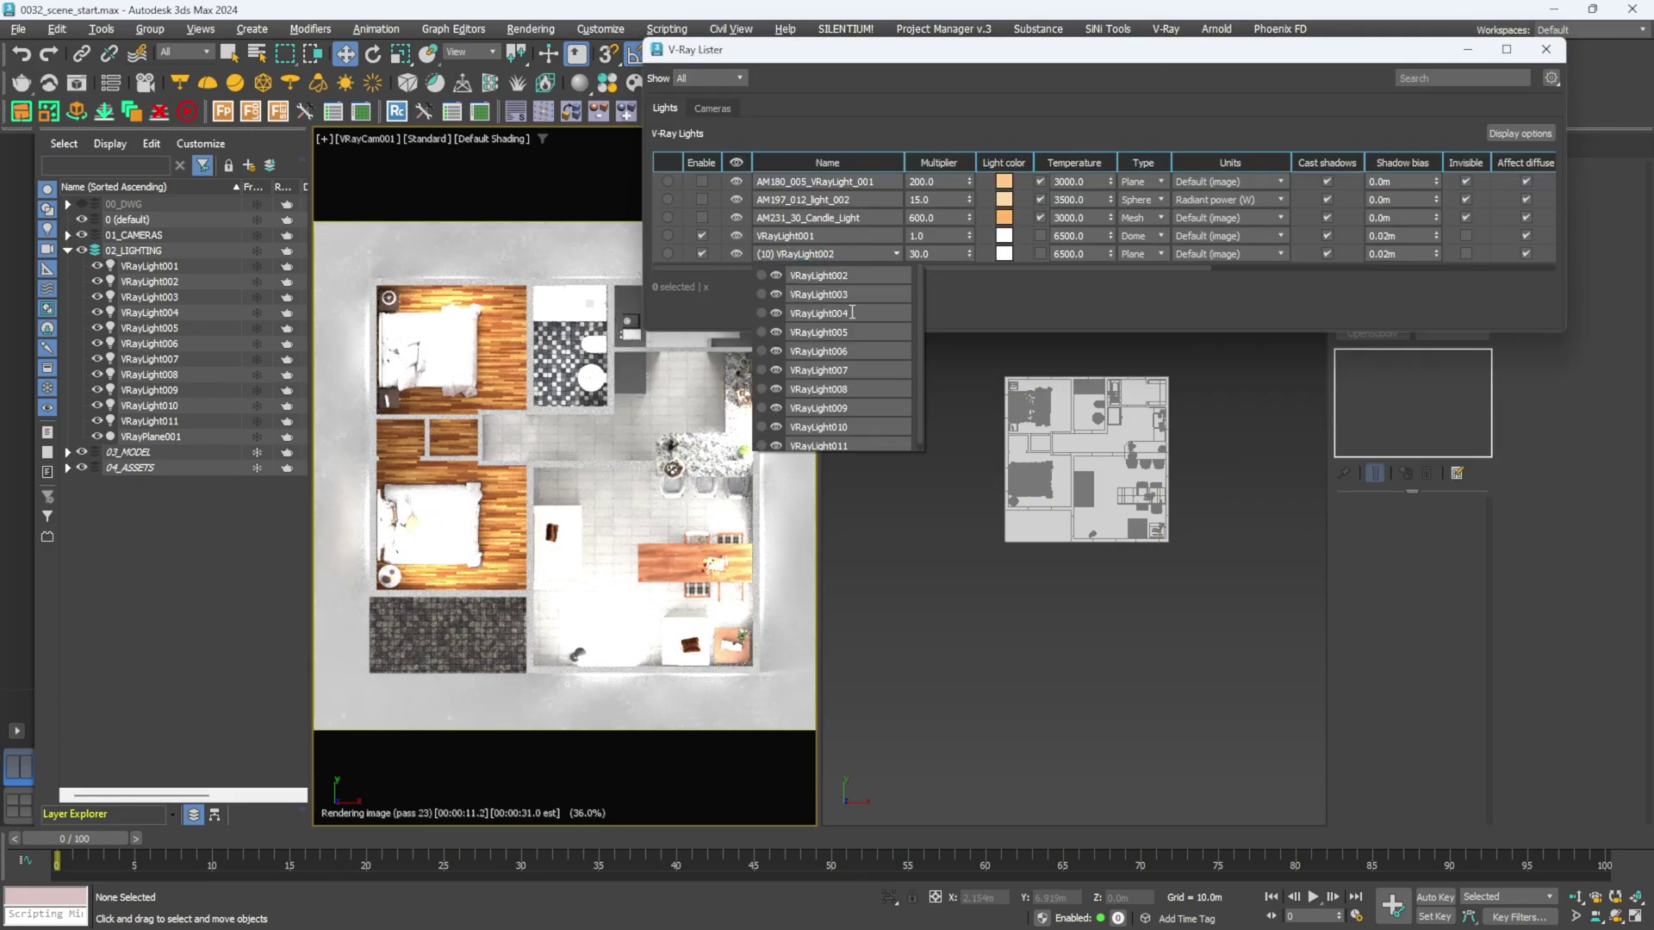
{"action": "left_click", "coordinate": [987, 295]}
{"action": "left_click", "coordinate": [933, 253]}
{"action": "type", "text": "1"}
{"action": "key", "text": "Return"}
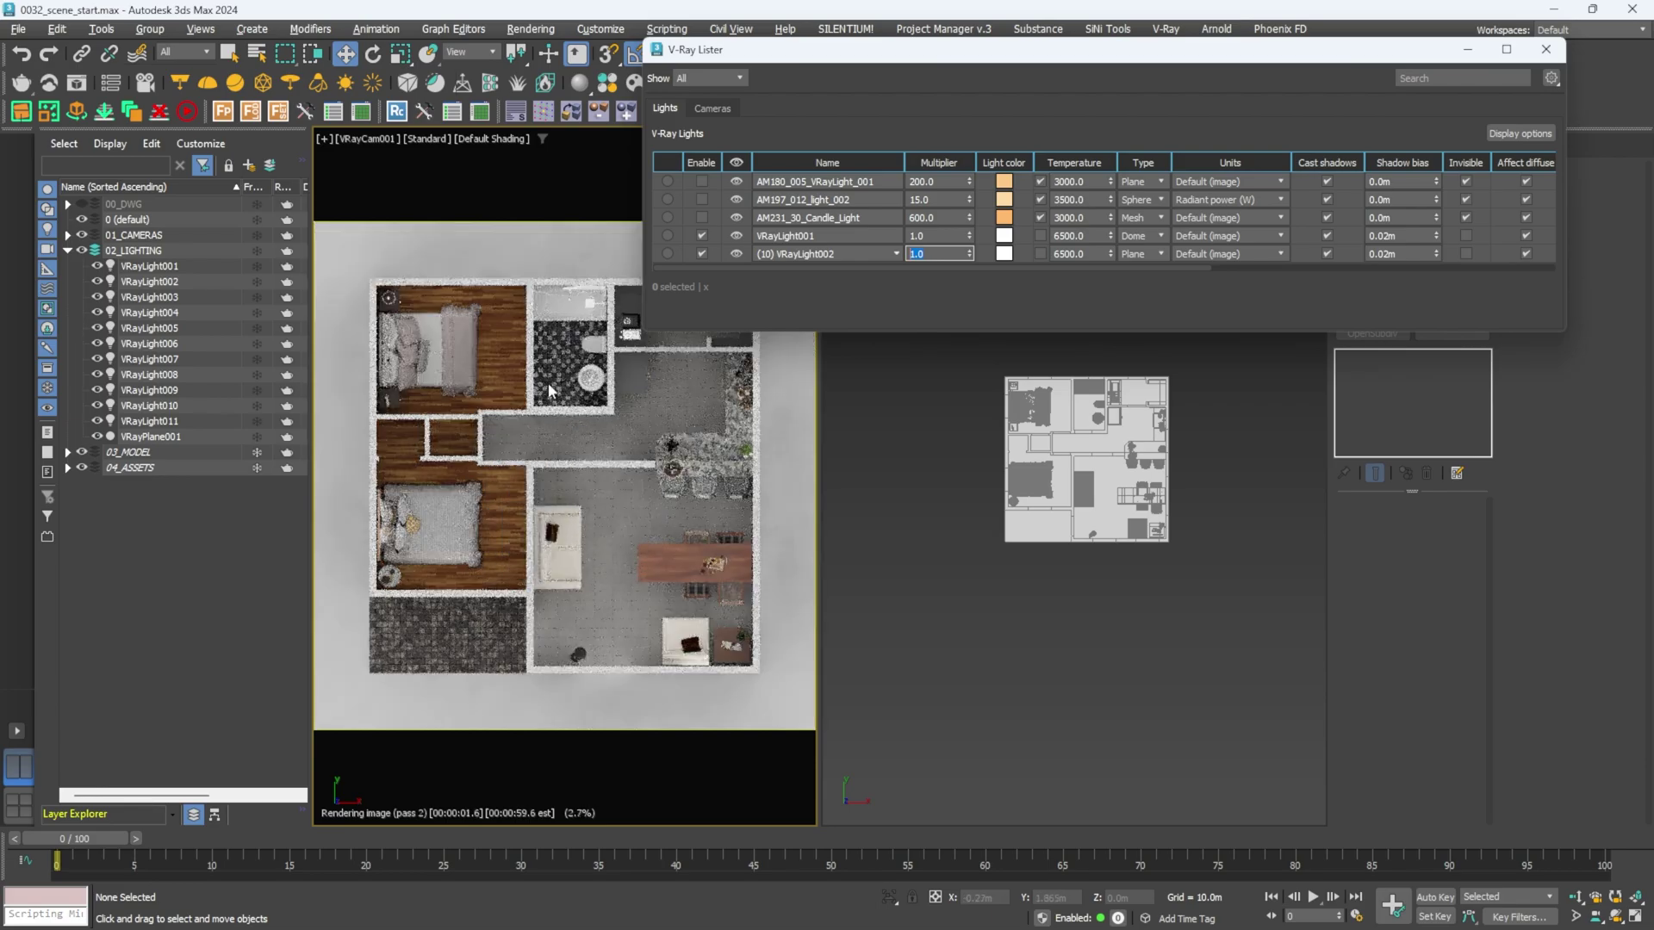
{"action": "type", "text": "15"}
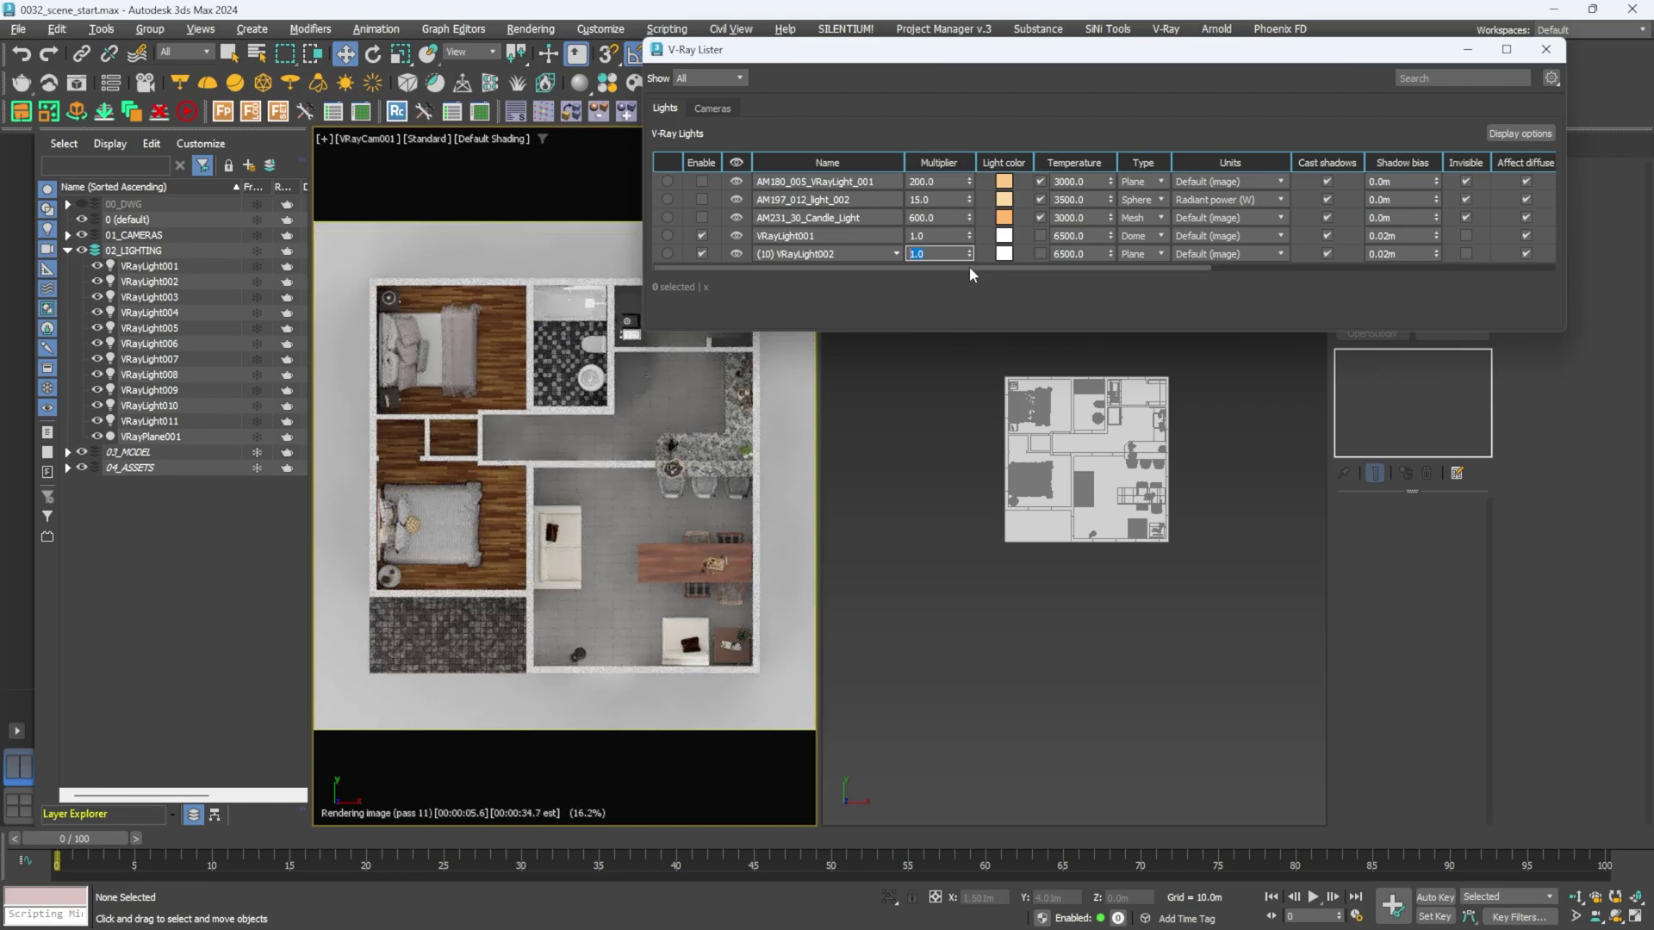
{"action": "key", "text": "Return"}
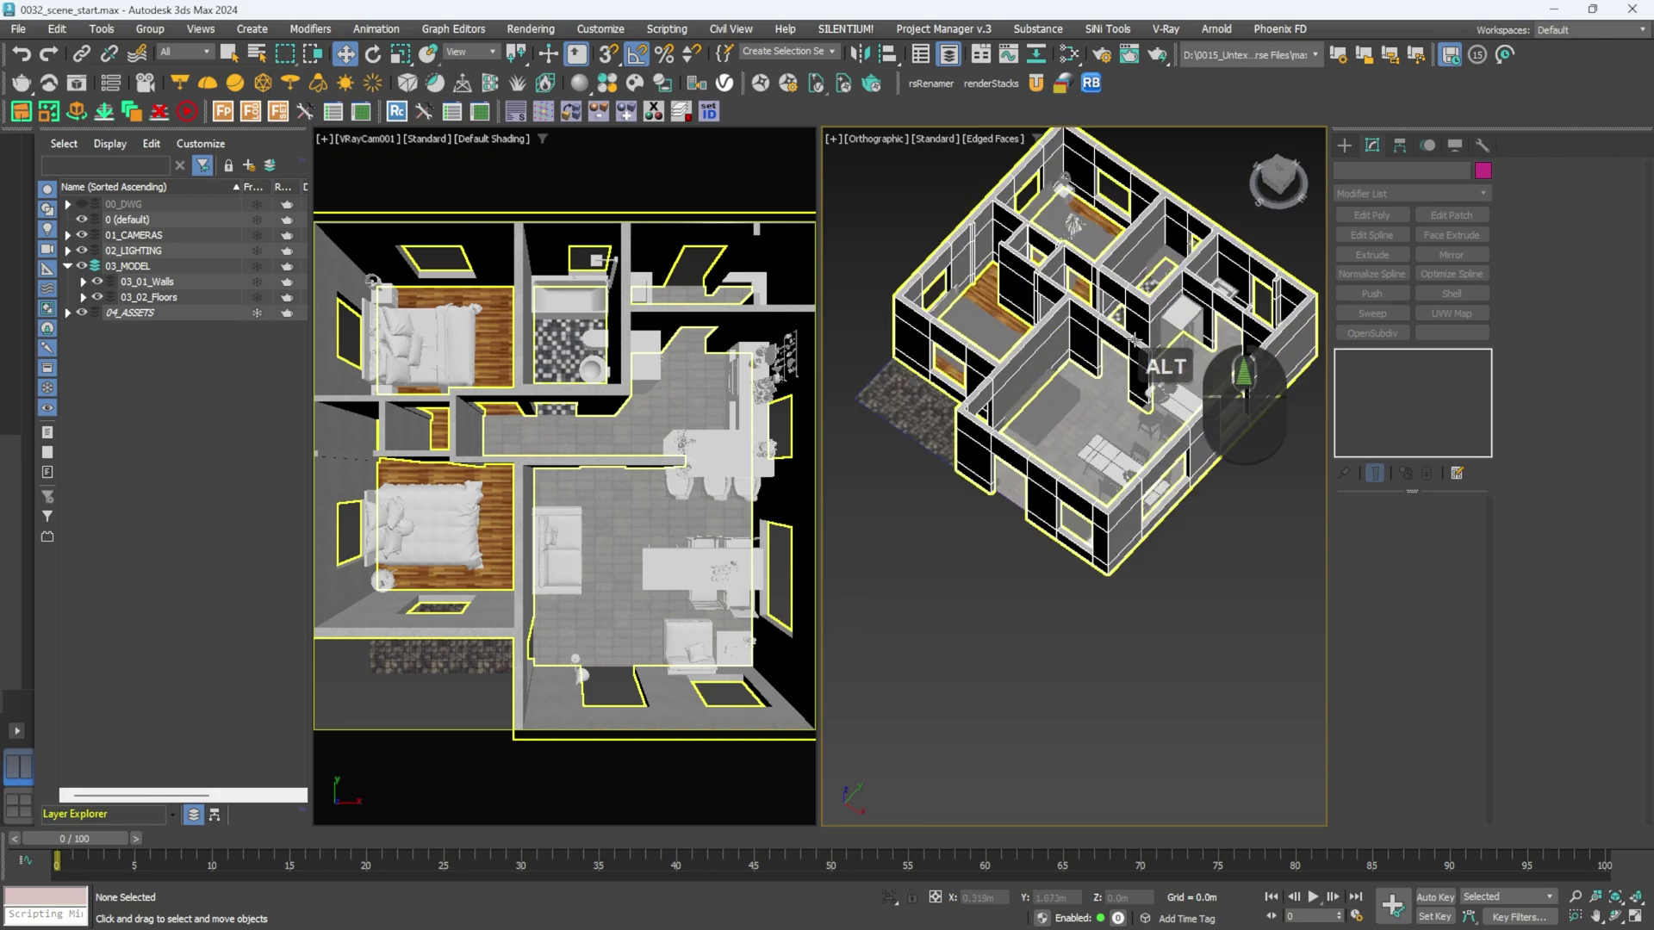
{"action": "scroll", "coordinate": [1072, 388], "scroll_direction": "up", "scroll_amount": 3}
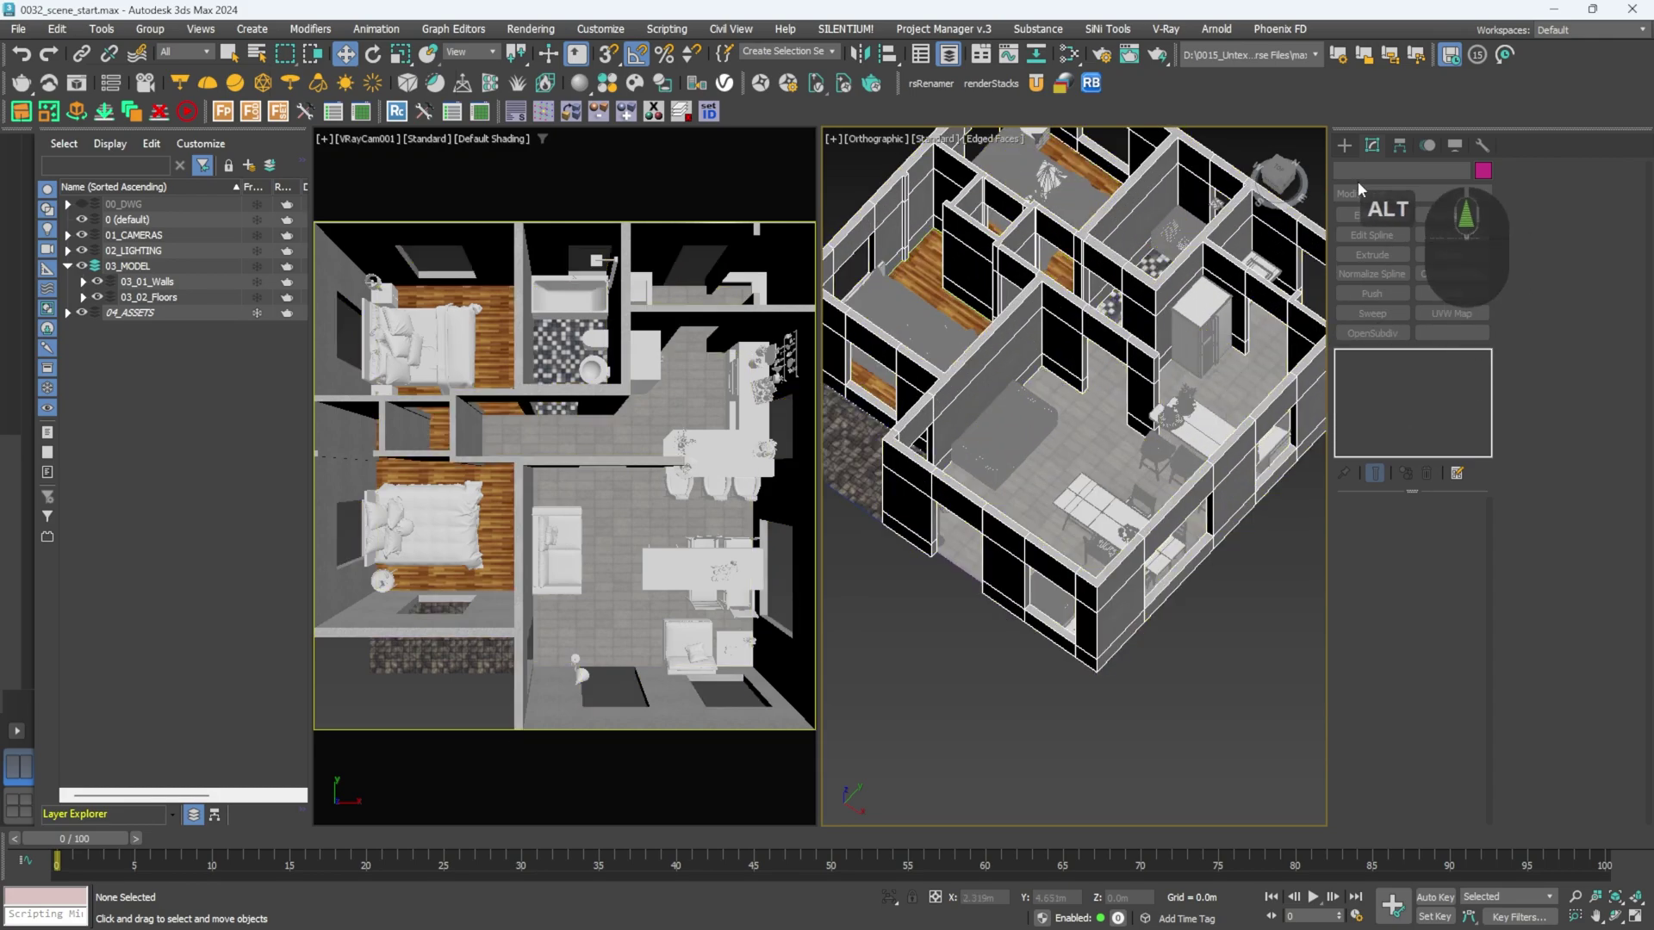
Trace a closed line around the outer walls with vertex snapping and add Edit Poly.
{"action": "left_click", "coordinate": [1388, 172]}
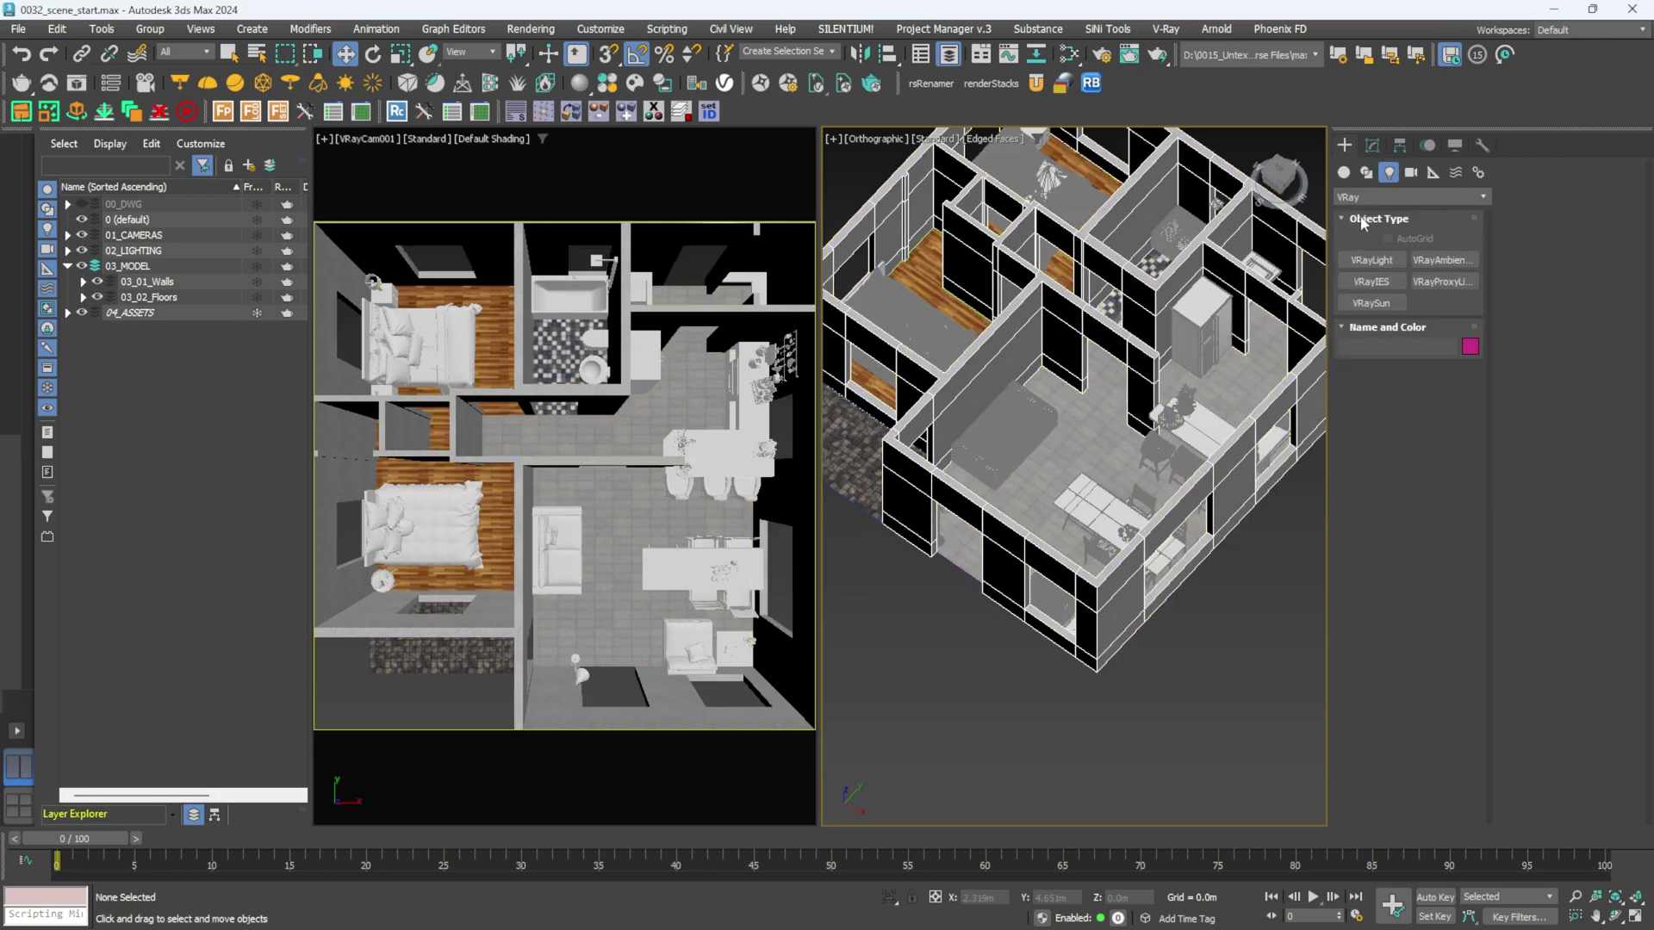
{"action": "left_click", "coordinate": [1365, 172]}
{"action": "left_click", "coordinate": [1371, 282]}
{"action": "scroll", "coordinate": [1055, 237], "scroll_direction": "down", "scroll_amount": 4}
{"action": "key", "text": "s"}
{"action": "left_click", "coordinate": [1036, 221]}
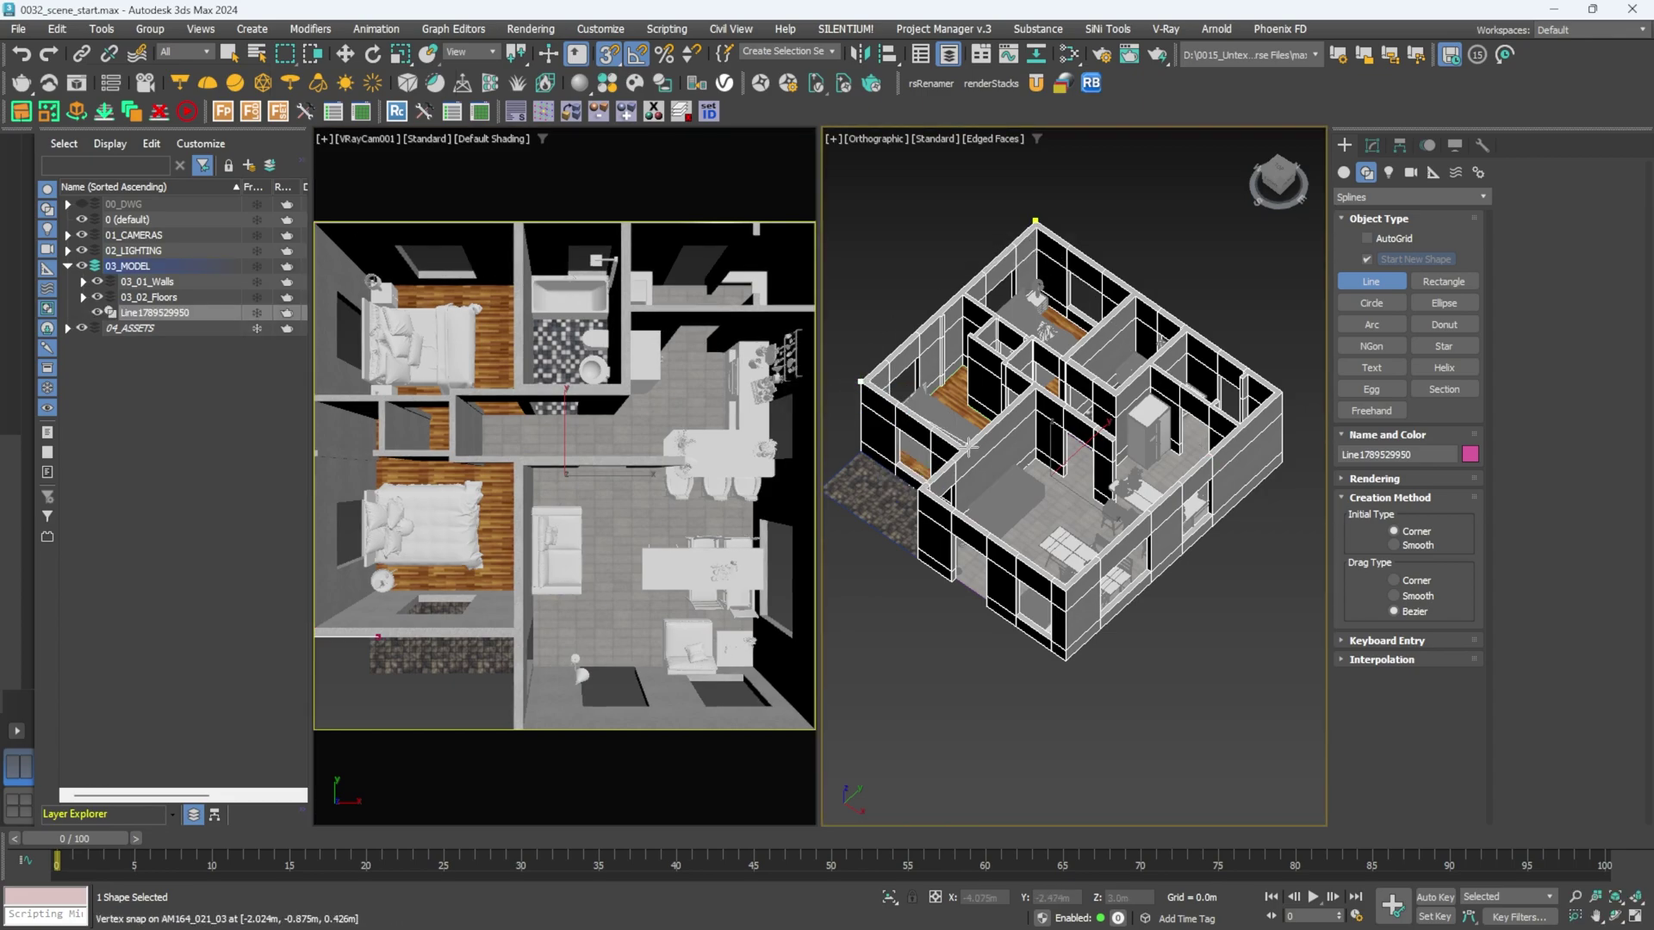
{"action": "left_click", "coordinate": [968, 310]}
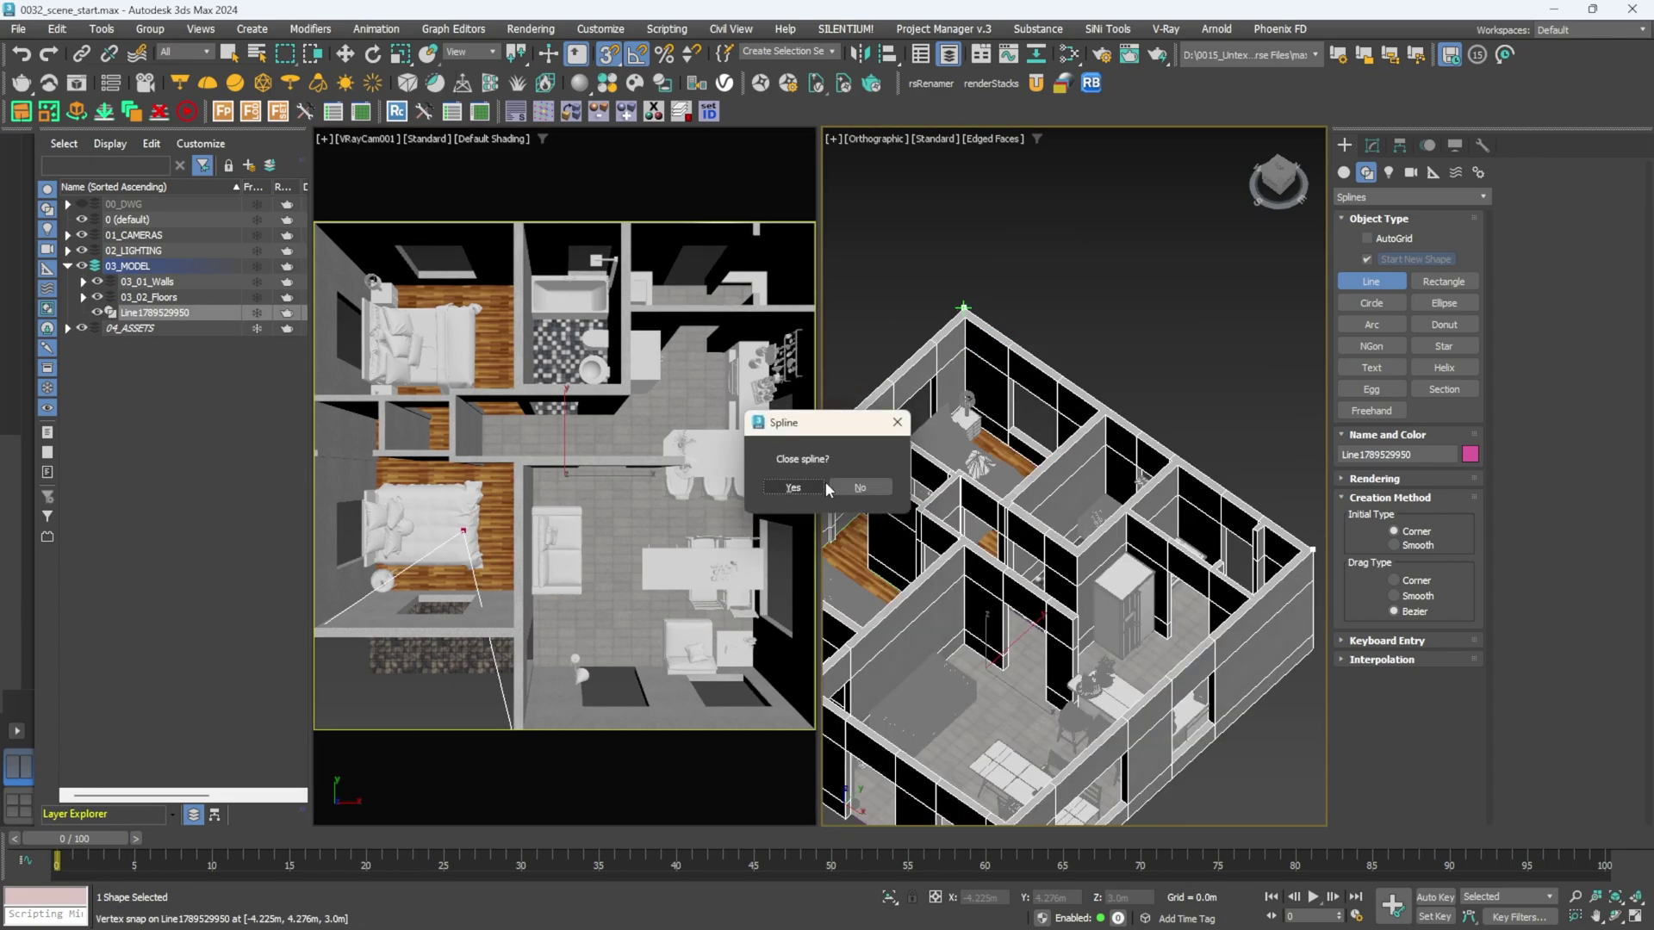
{"action": "left_click", "coordinate": [799, 489]}
{"action": "scroll", "coordinate": [1056, 299], "scroll_direction": "down", "scroll_amount": 3}
{"action": "right_click", "coordinate": [1058, 298]}
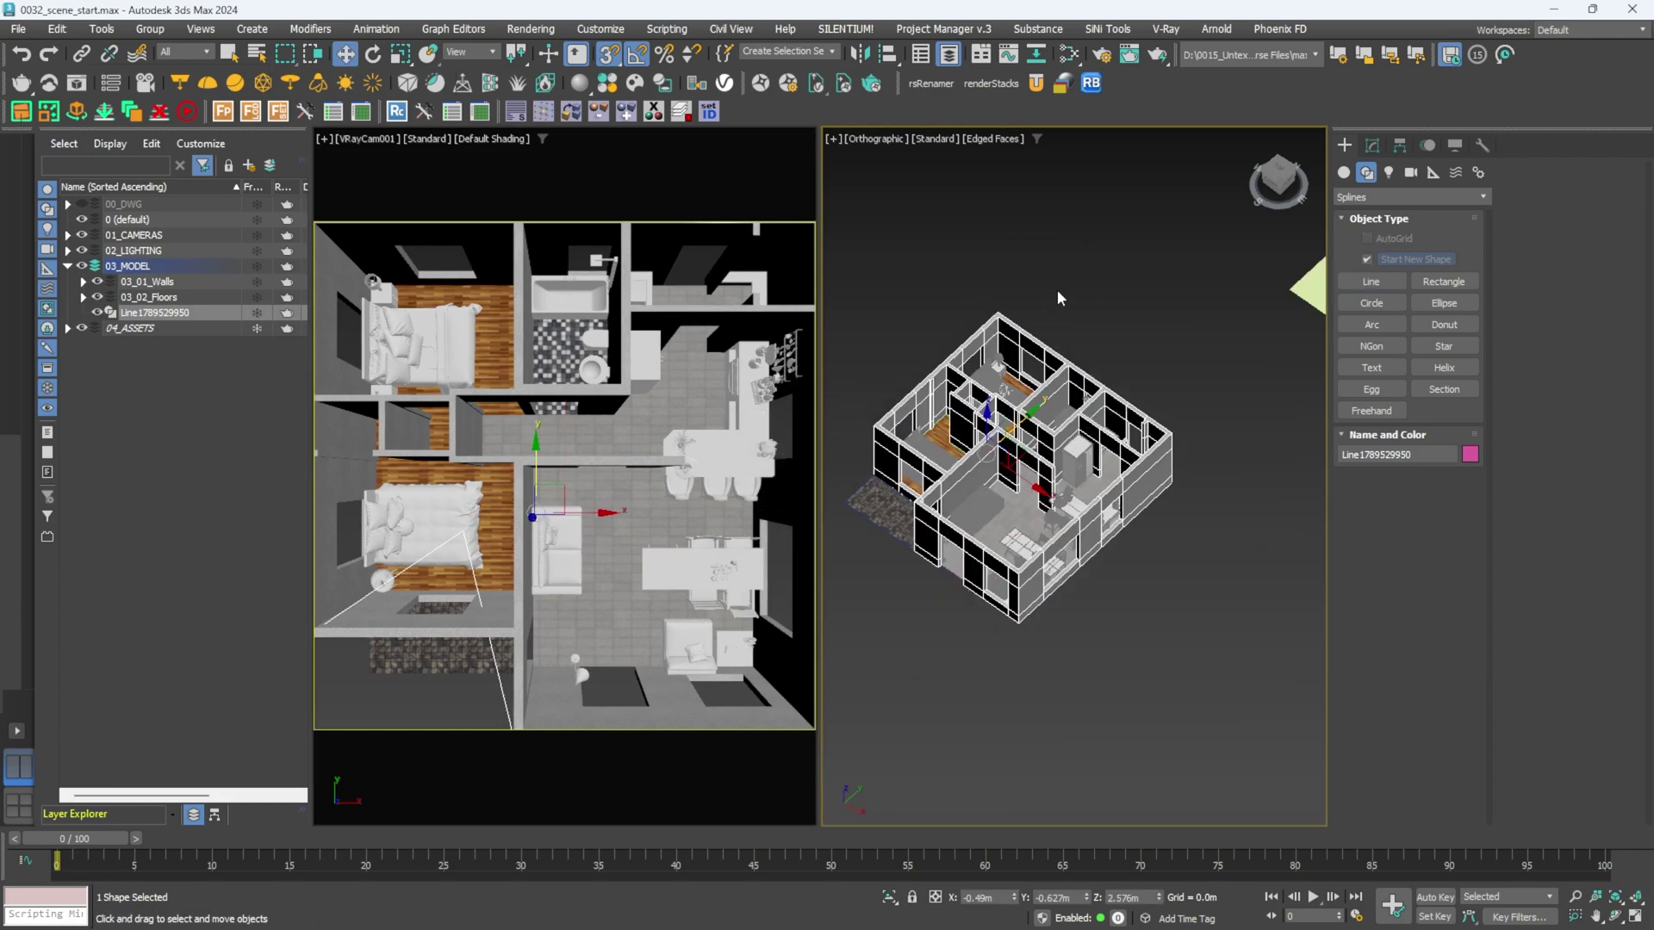
{"action": "left_click", "coordinate": [1372, 146]}
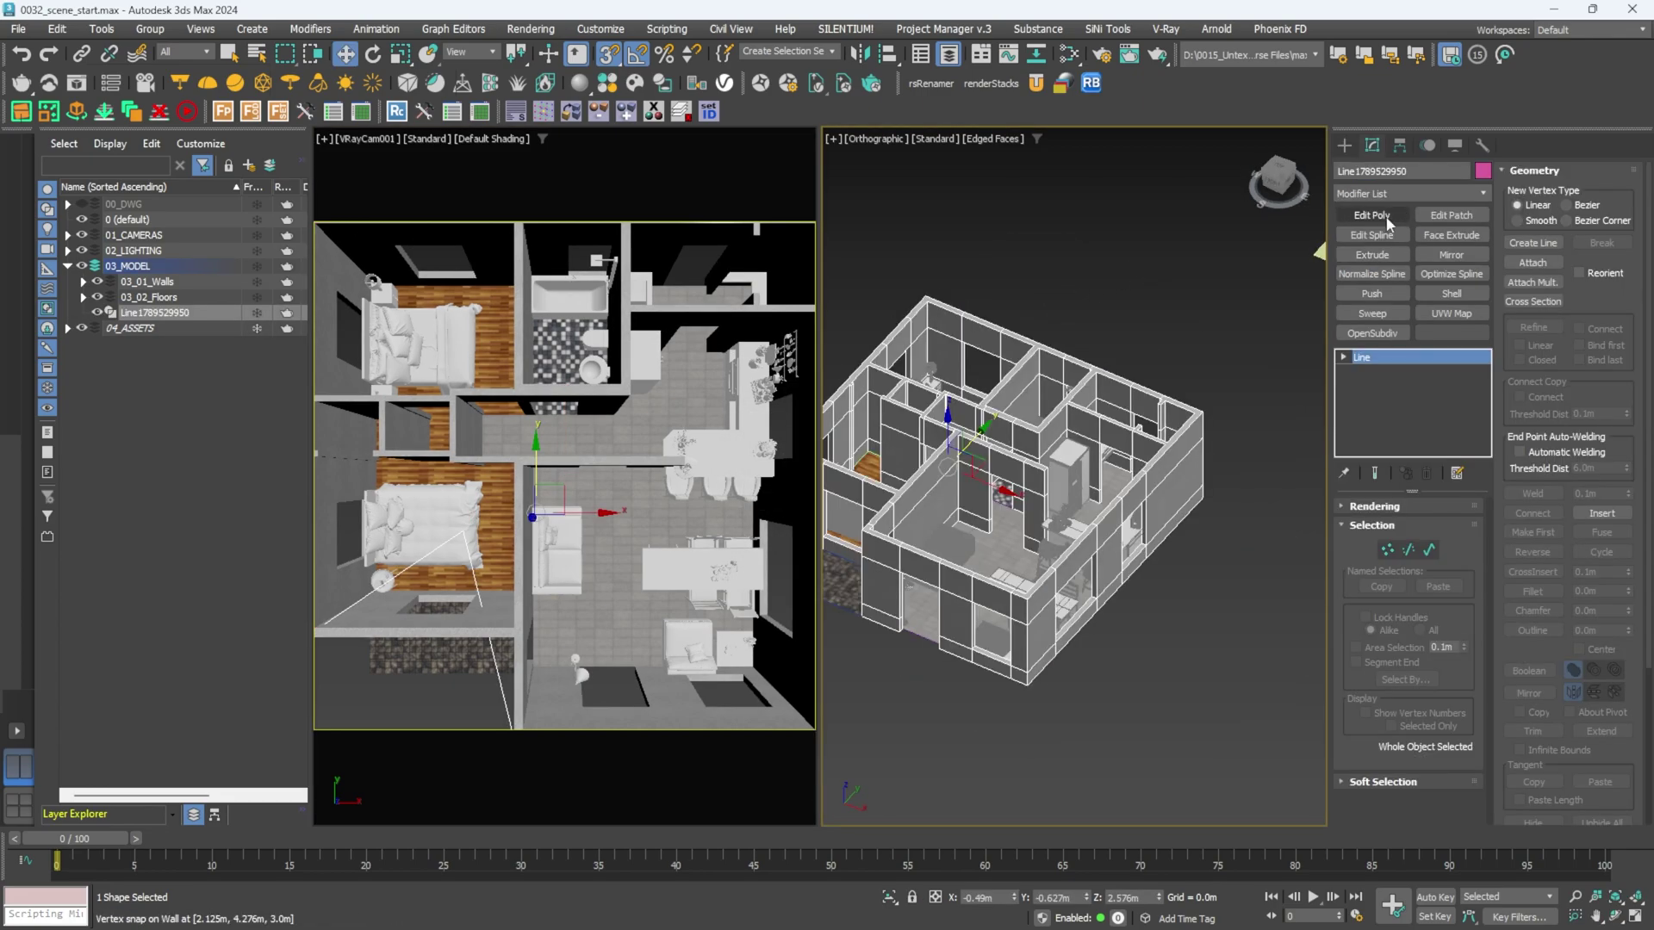
{"action": "left_click", "coordinate": [1379, 217]}
Fix the misplaced corner vertex of the roof outline in isolation.
{"action": "middle_click_drag", "start_coordinate": [1155, 424], "coordinate": [1236, 413], "text": "alt"}
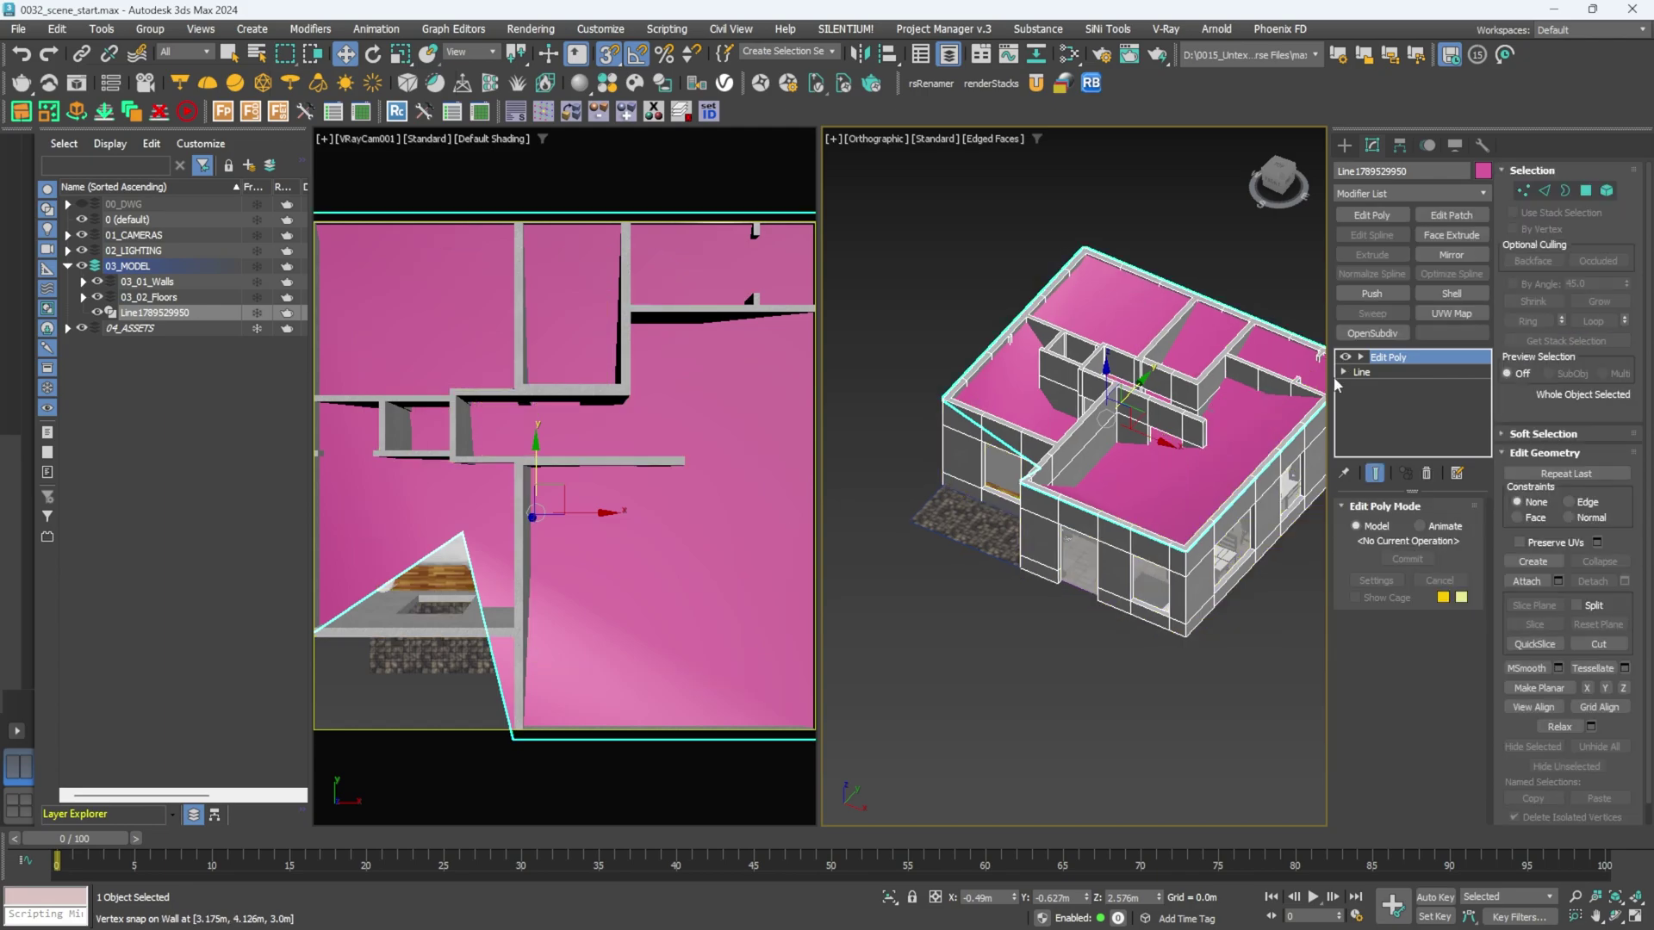
{"action": "left_click", "coordinate": [1344, 373]}
{"action": "left_click", "coordinate": [1376, 387]}
{"action": "key", "text": "alt+q"}
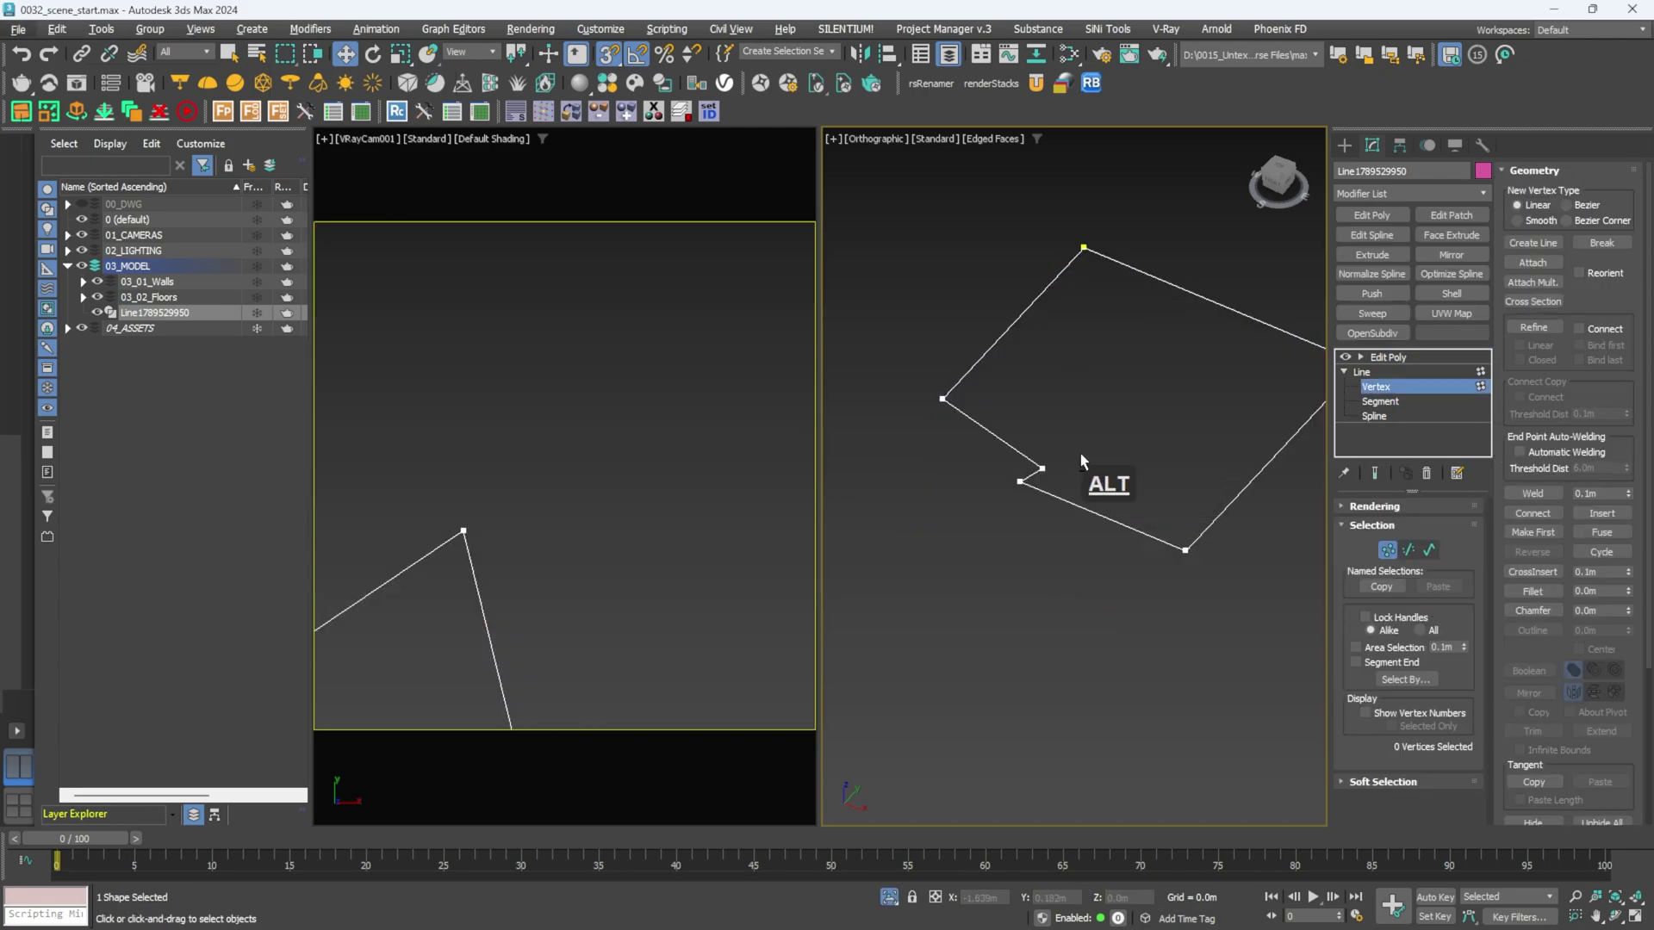
{"action": "left_click_drag", "start_coordinate": [1039, 471], "coordinate": [1080, 539]}
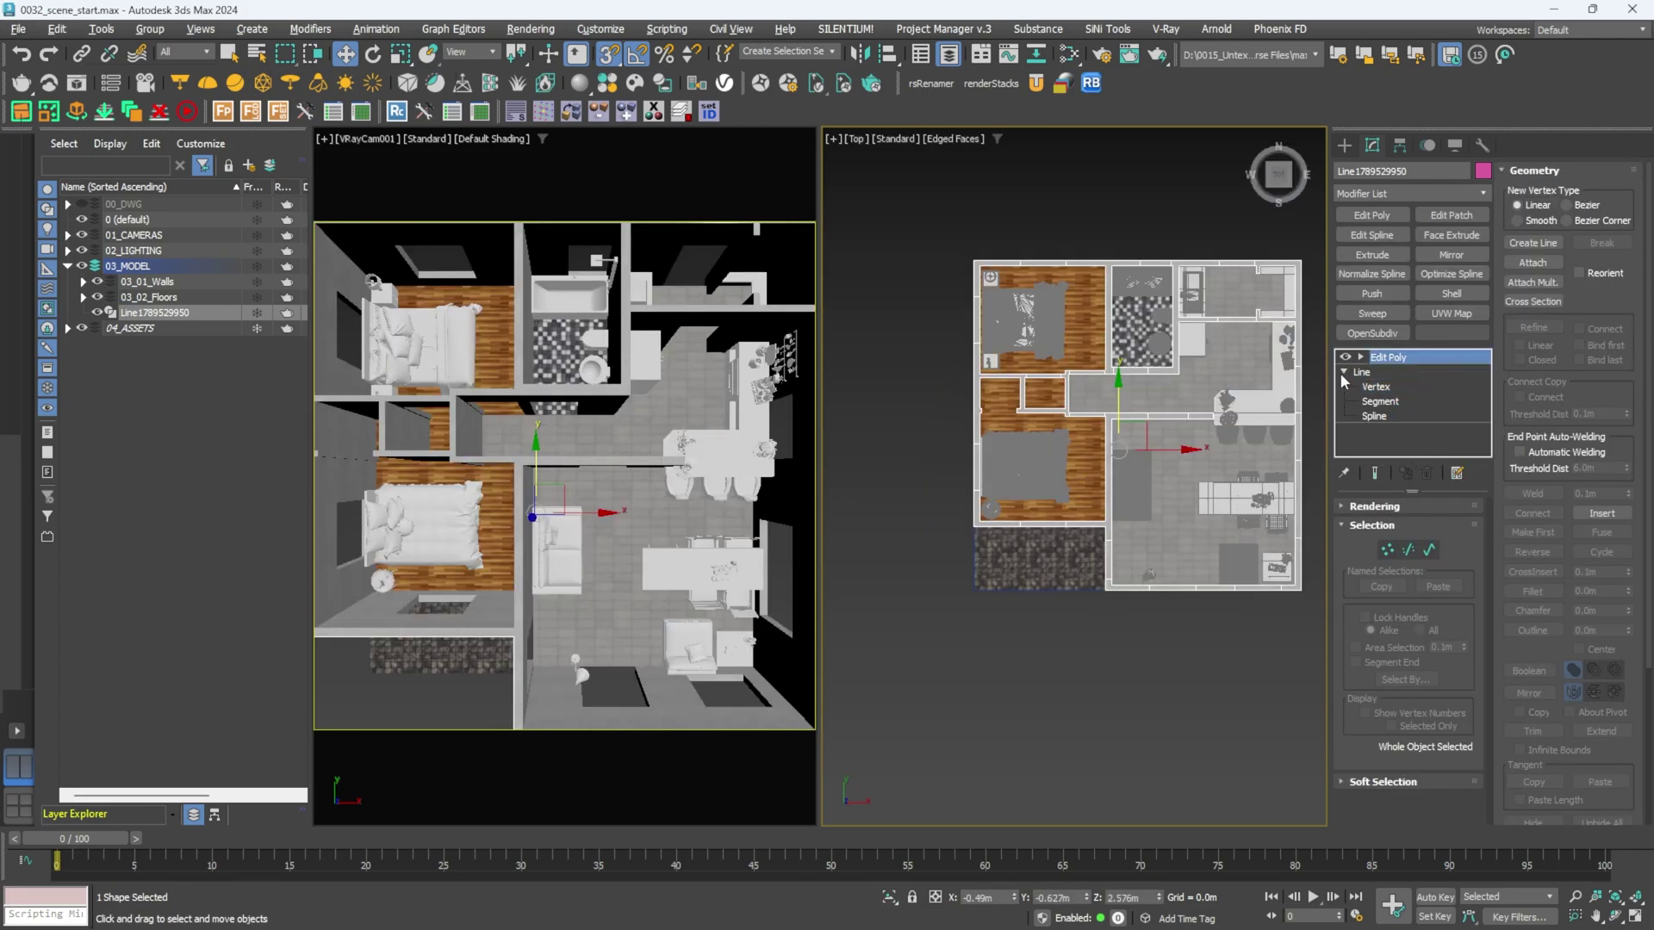
{"action": "left_click", "coordinate": [1345, 356]}
{"action": "left_click", "coordinate": [1344, 372]}
{"action": "middle_click_drag", "start_coordinate": [1126, 357], "coordinate": [1050, 235], "text": "alt"}
Apply the grey VRayMtl to the roof from the Slate Material Editor.
{"action": "key", "text": "m"}
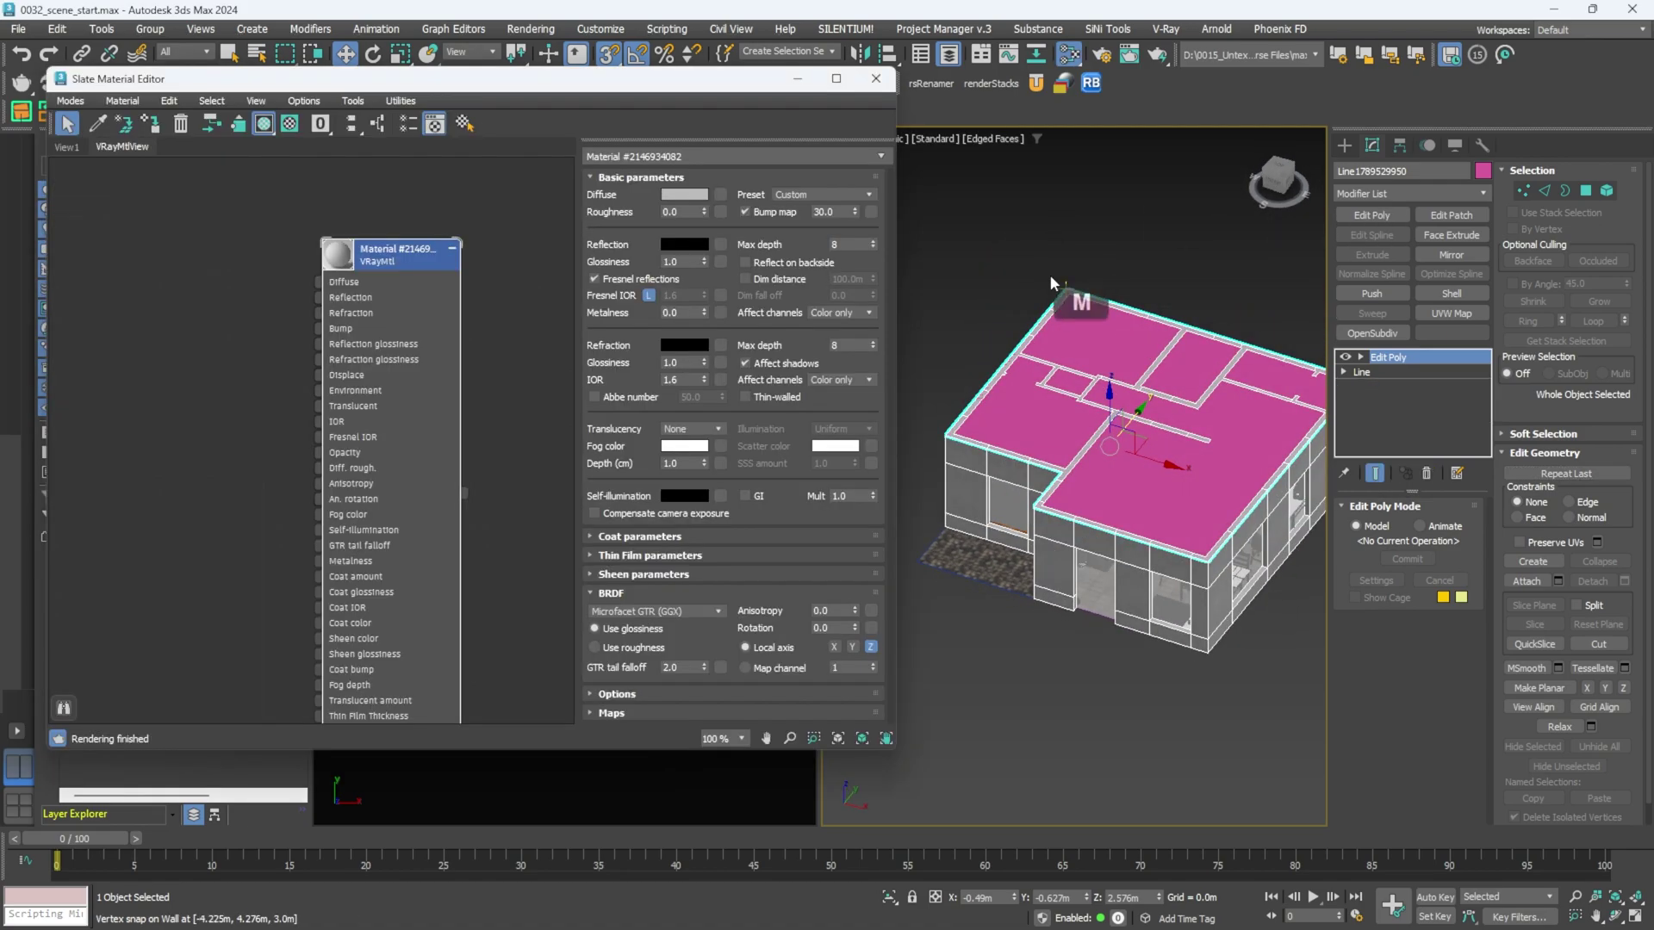
{"action": "left_click", "coordinate": [150, 123]}
{"action": "left_click", "coordinate": [877, 78]}
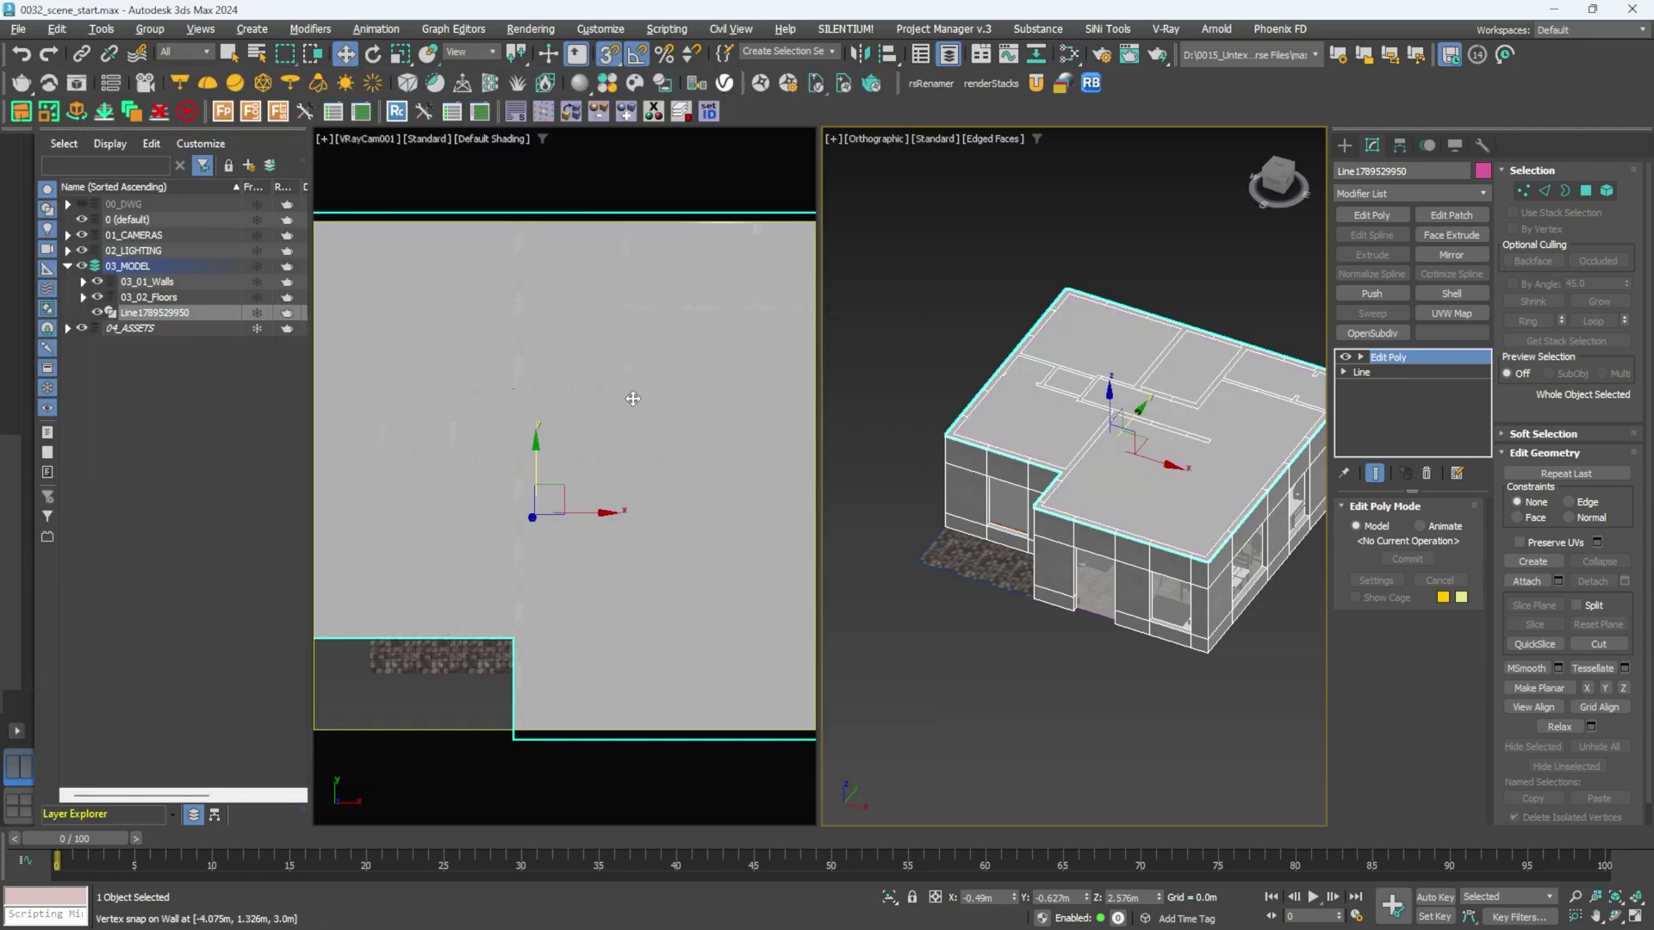
Uncheck Visible to Camera in the roof's Object Properties.
{"action": "right_click", "coordinate": [1026, 262]}
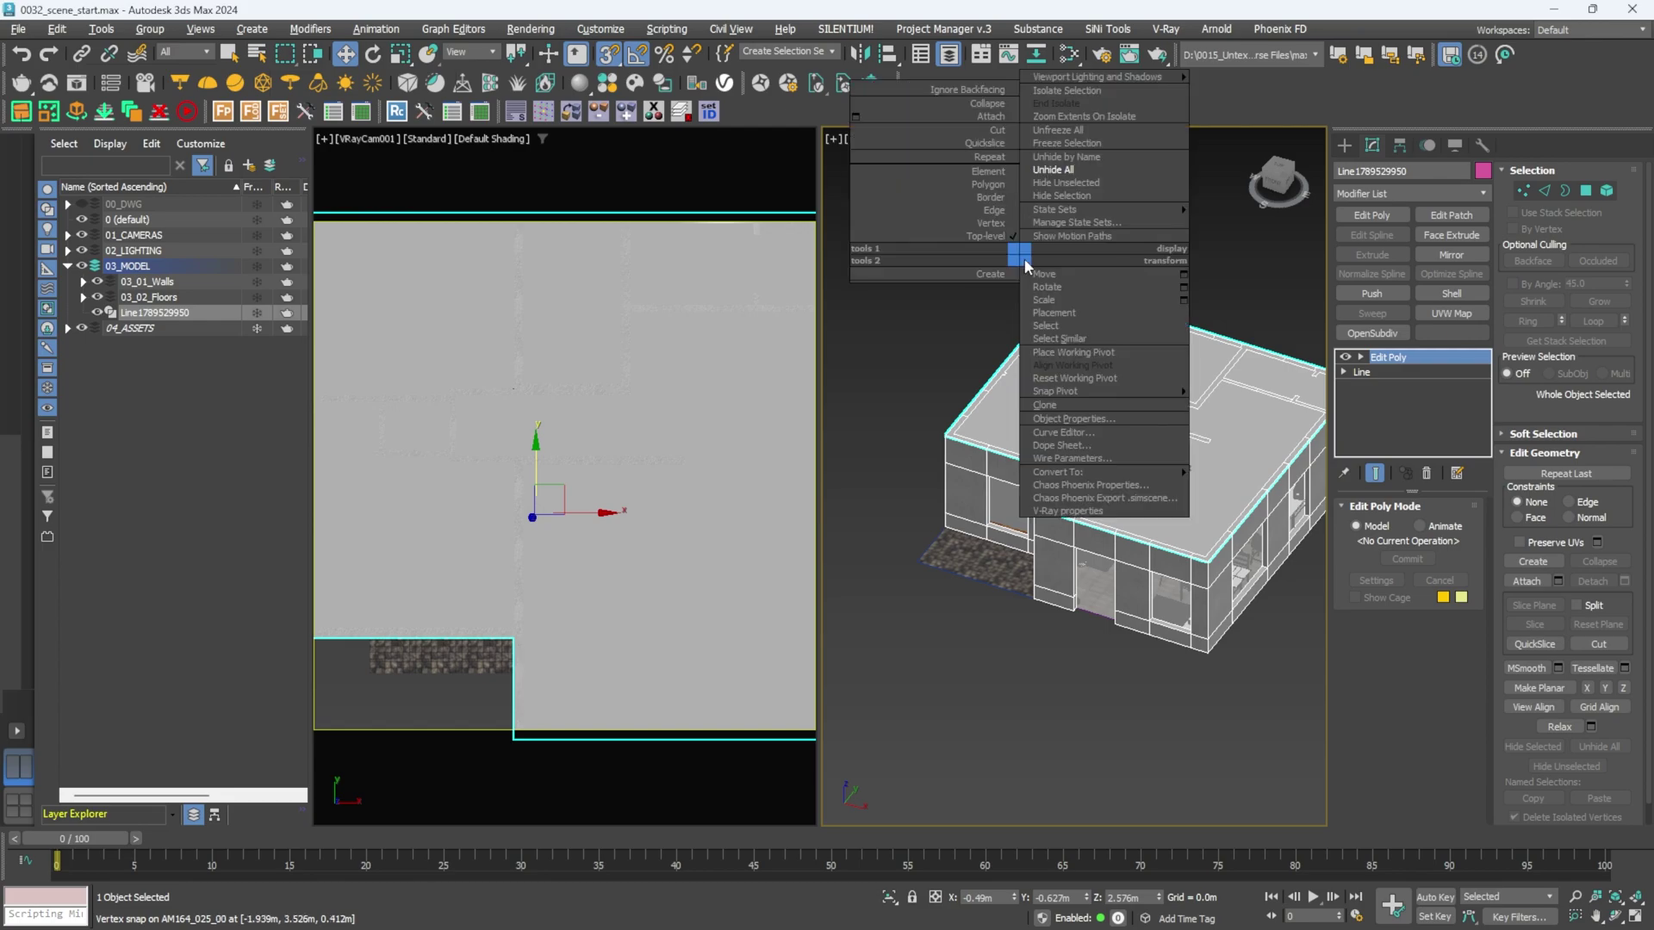
{"action": "left_click", "coordinate": [1073, 418]}
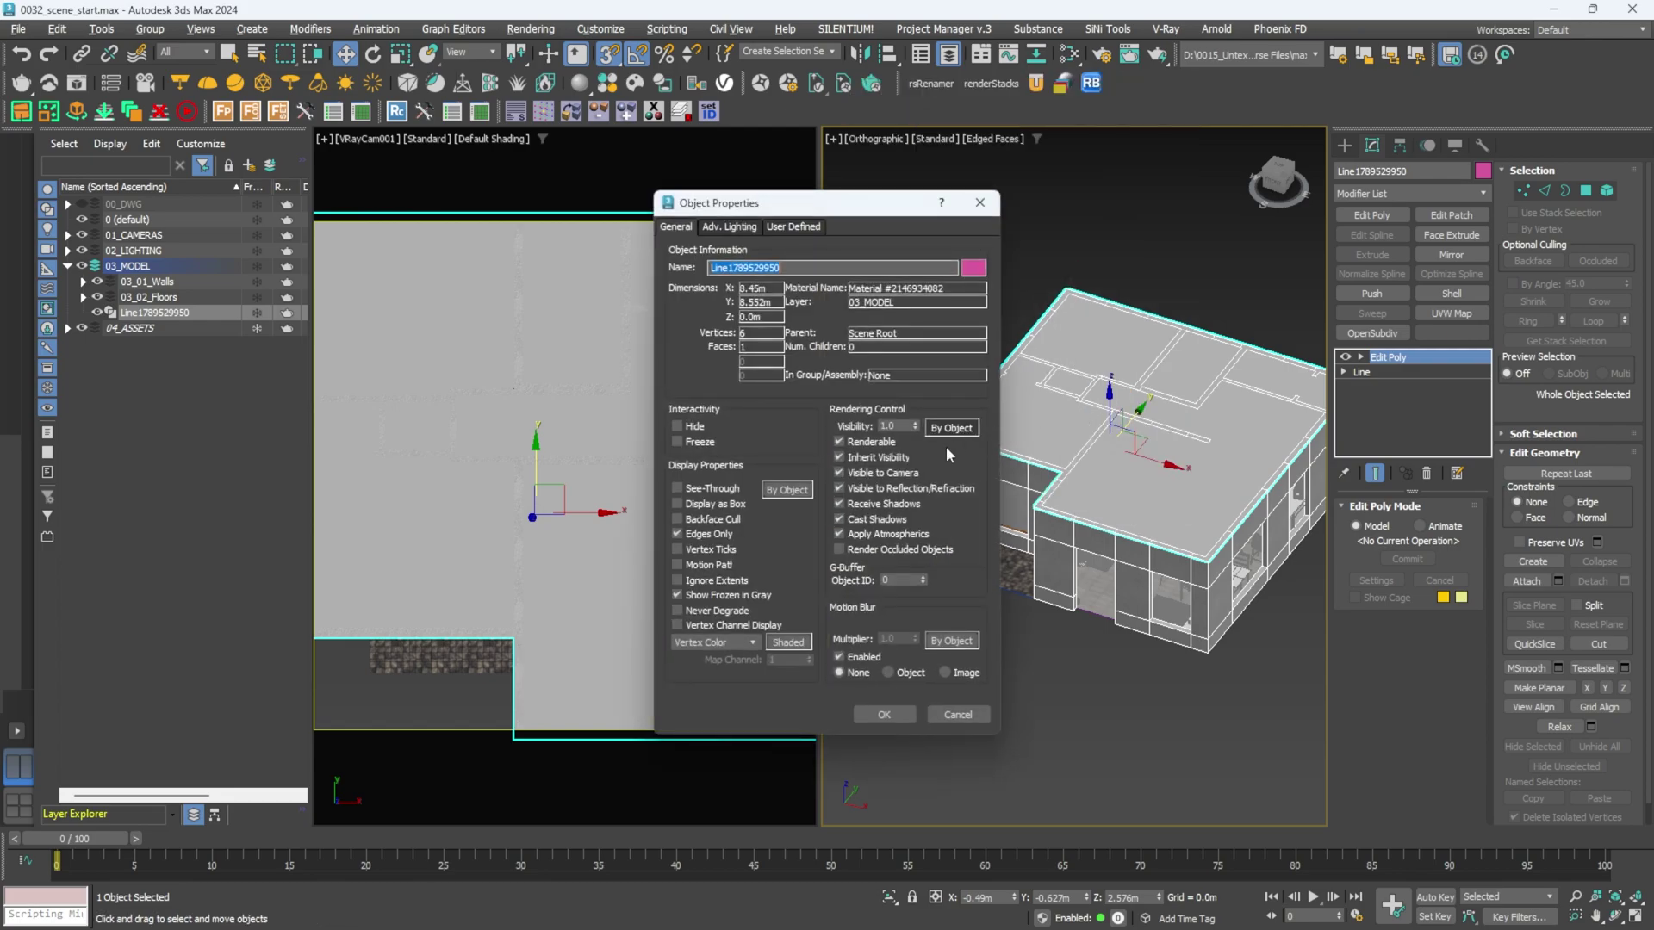
{"action": "left_click", "coordinate": [839, 473]}
{"action": "left_click", "coordinate": [884, 714]}
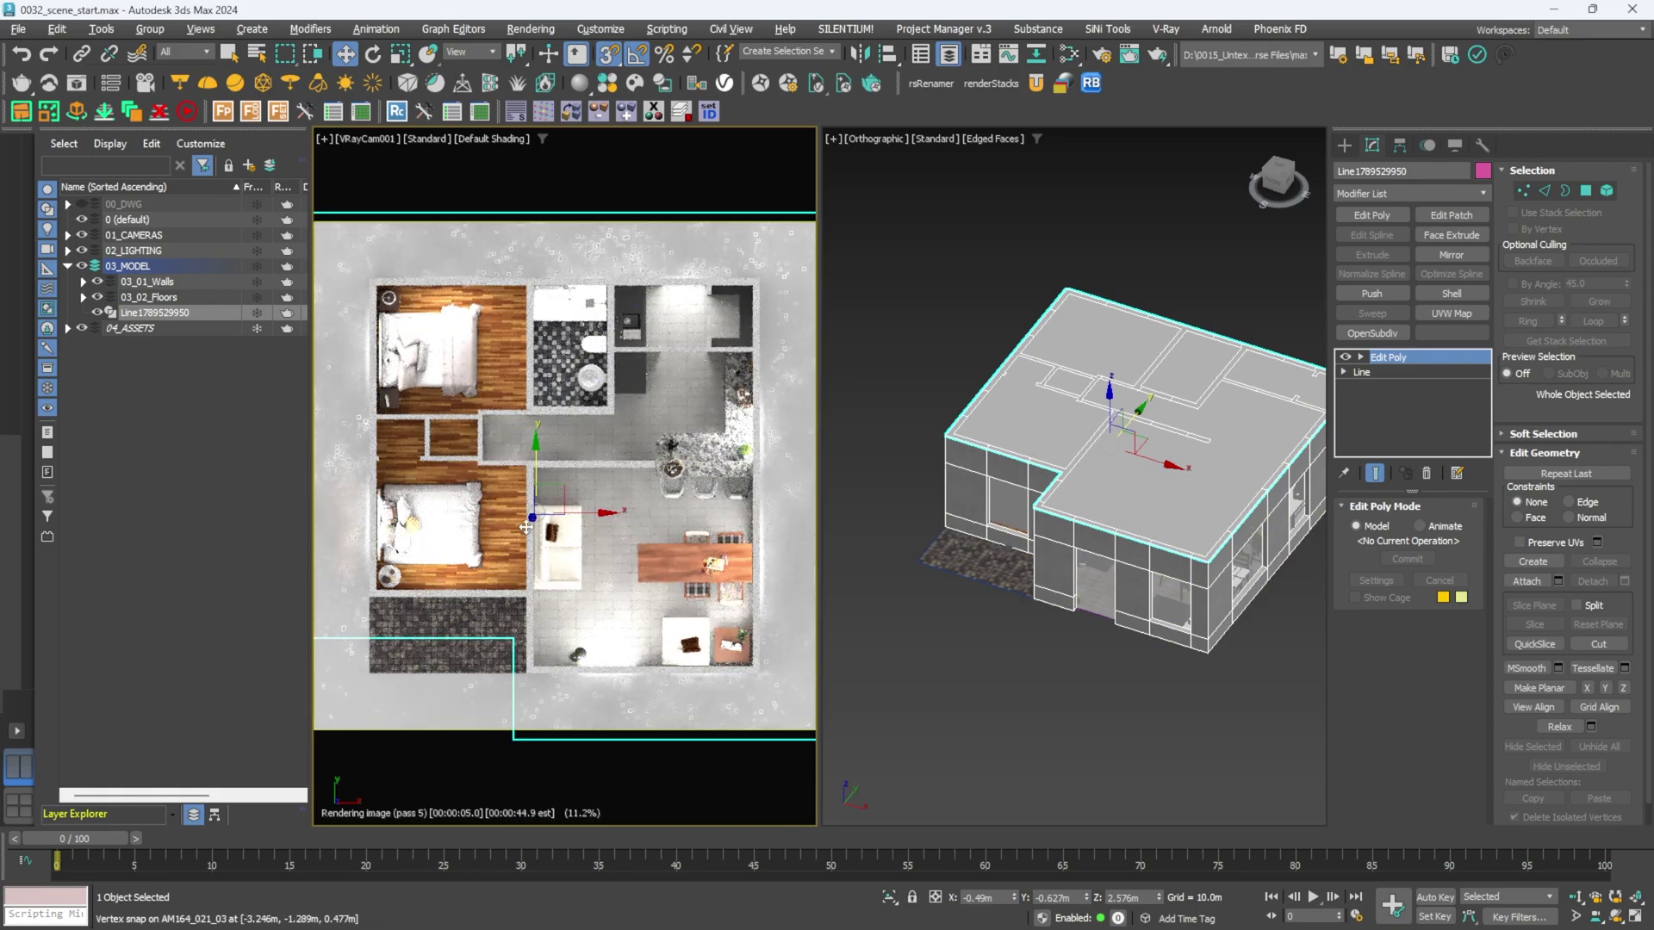
Maximize the camera view, stop the live render and start a full V-Ray render.
{"action": "key", "text": "alt+w"}
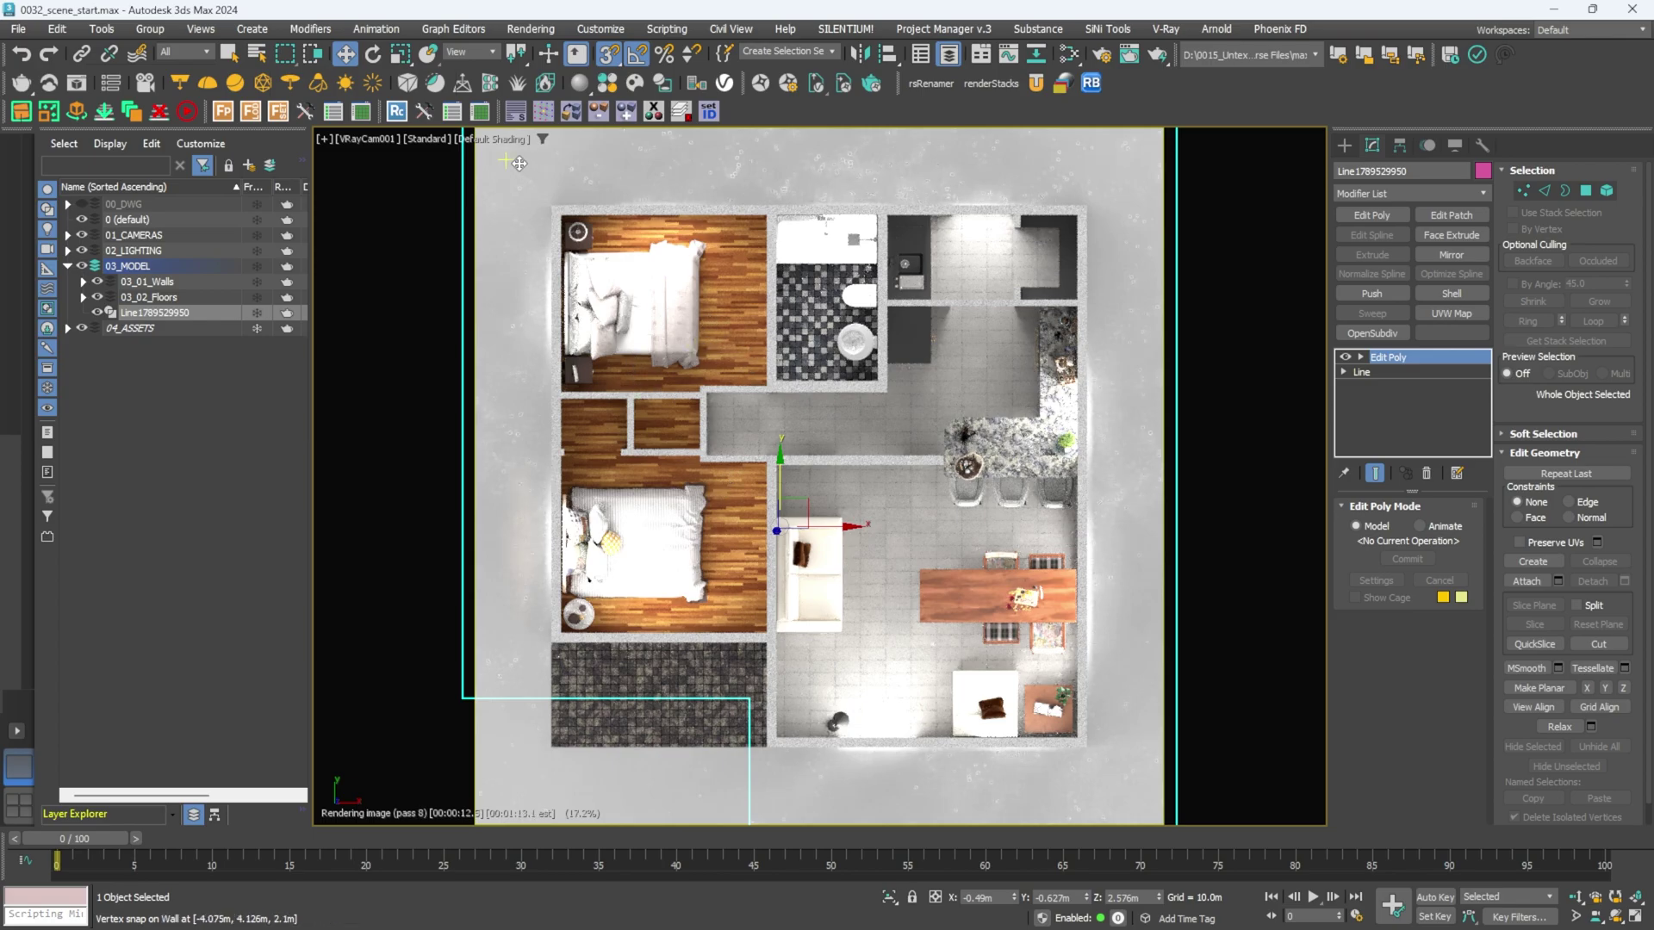
{"action": "left_click", "coordinate": [438, 147]}
{"action": "left_click", "coordinate": [500, 173]}
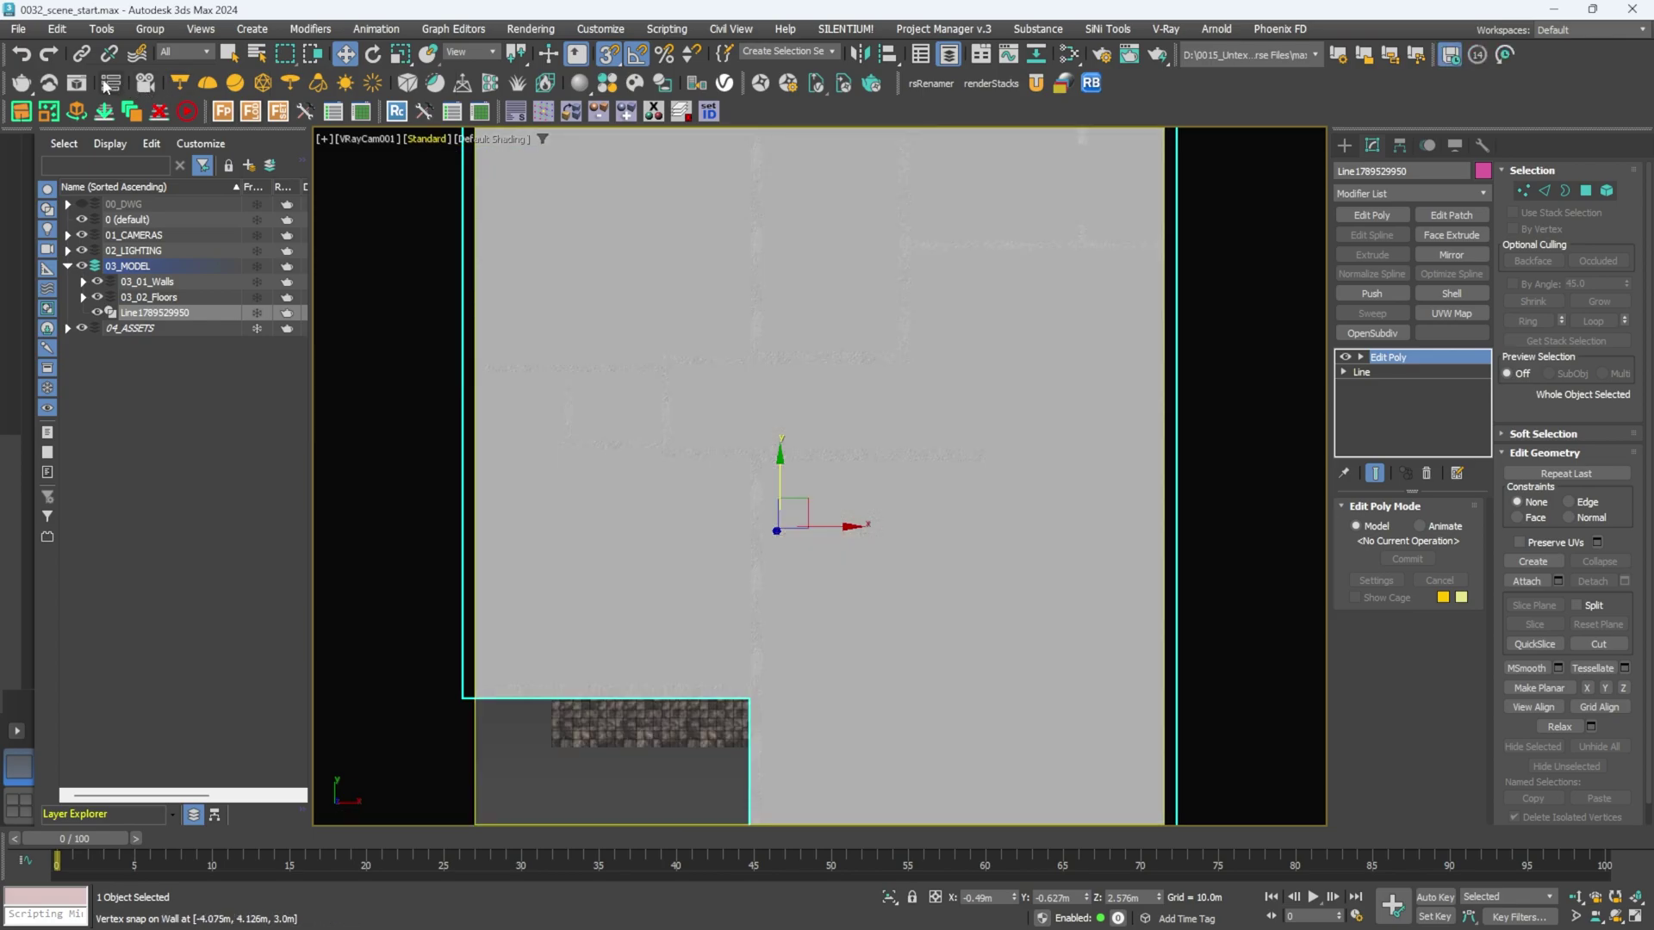
{"action": "left_click", "coordinate": [160, 112]}
{"action": "left_click", "coordinate": [1203, 137]}
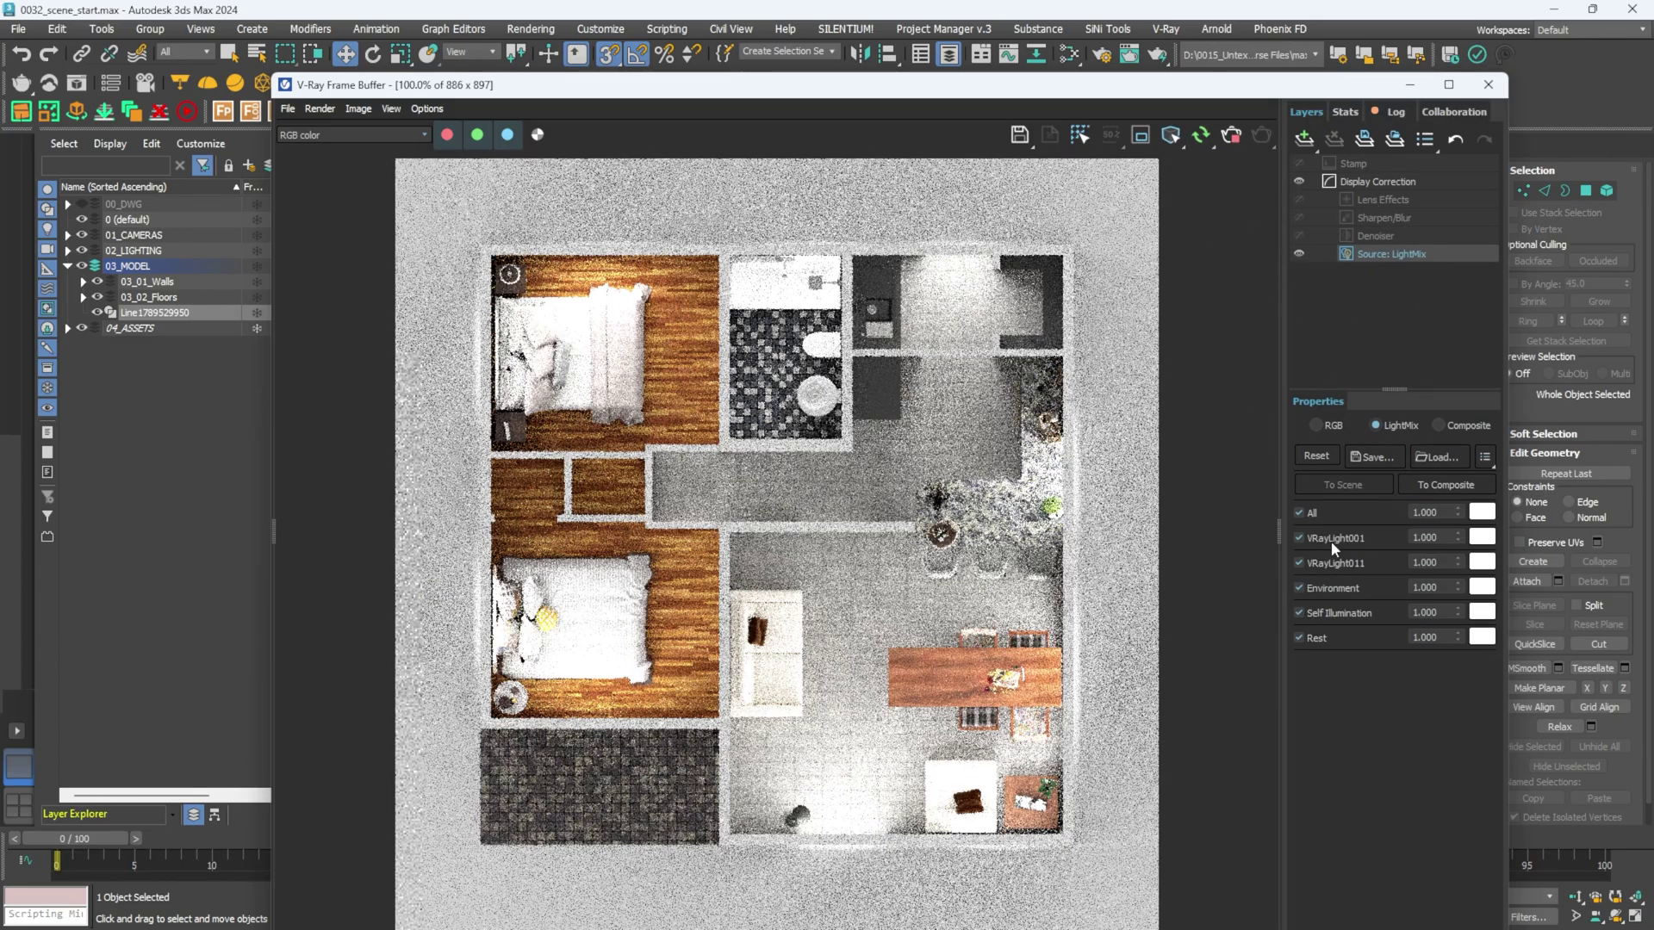
Toggle the dome and window light layers off and on in LightMix to compare their contributions.
{"action": "left_click", "coordinate": [1300, 538]}
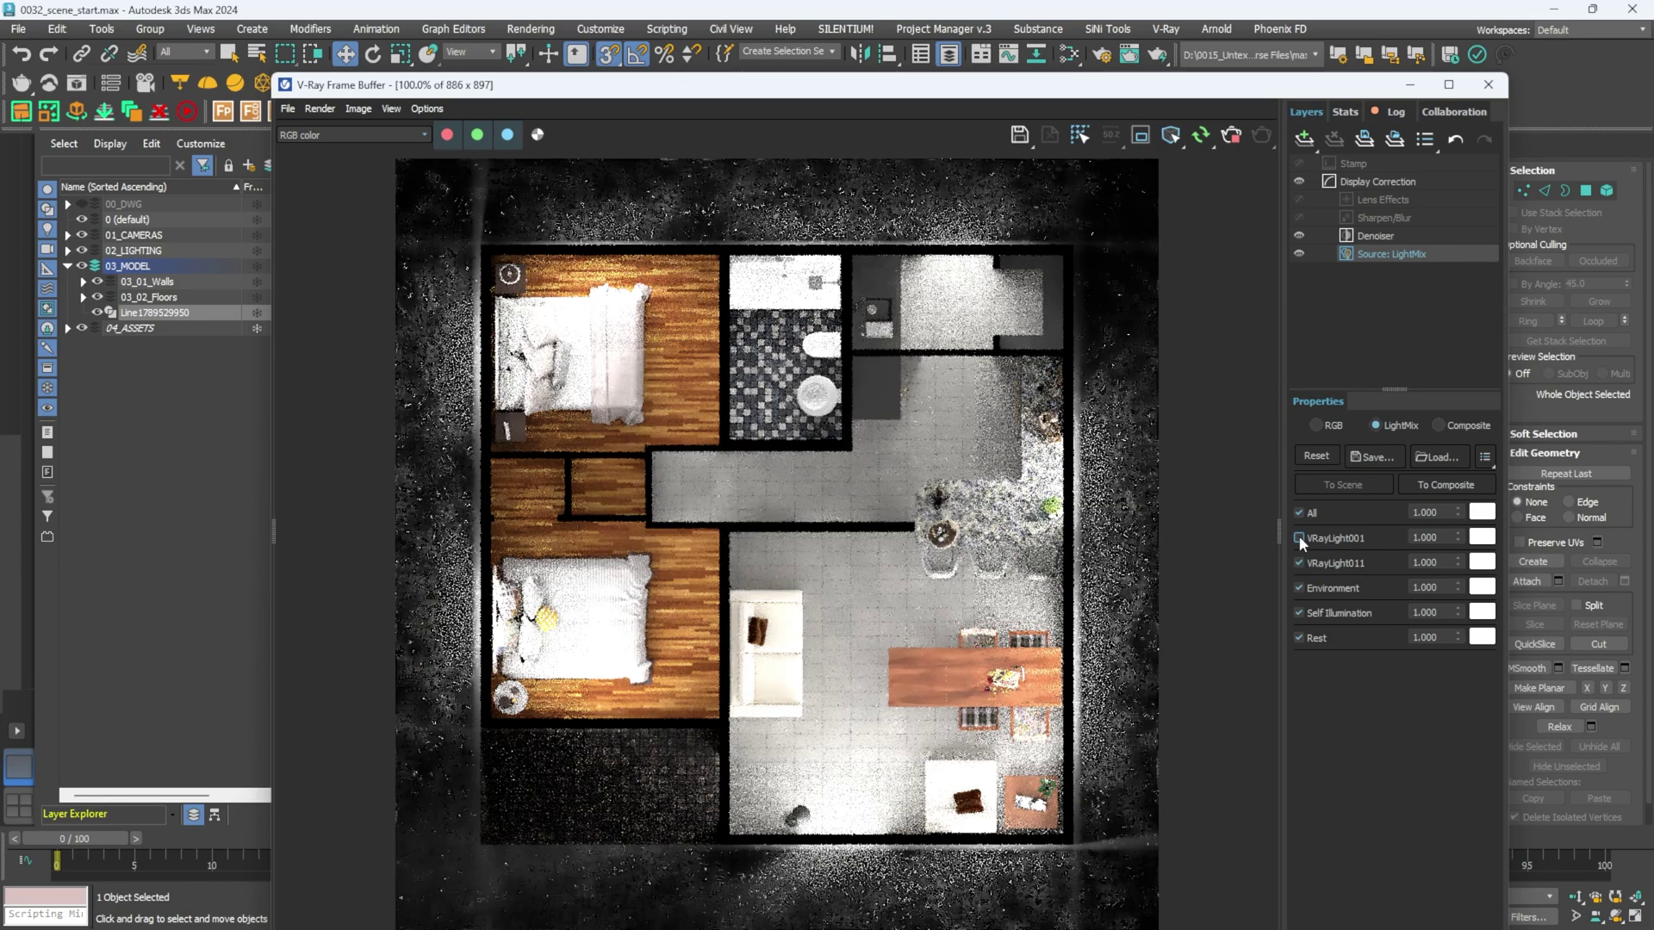
{"action": "left_click", "coordinate": [1300, 538]}
{"action": "left_click", "coordinate": [1300, 562]}
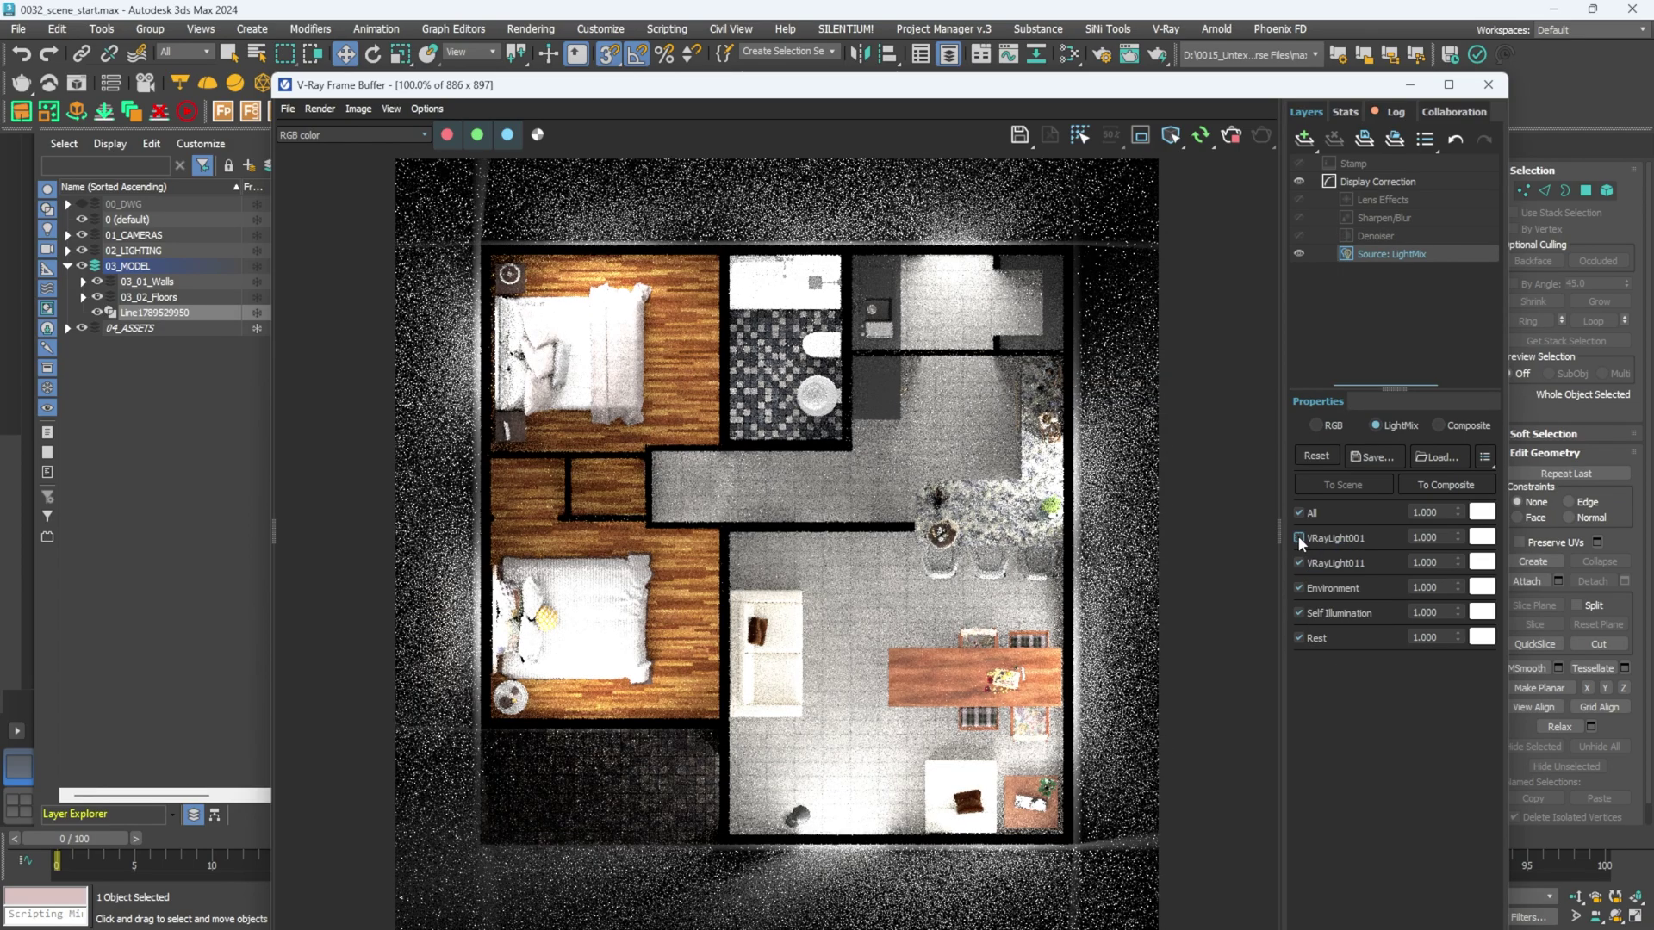
{"action": "left_click", "coordinate": [1300, 562]}
{"action": "left_click", "coordinate": [1300, 563]}
{"action": "left_click", "coordinate": [1300, 563]}
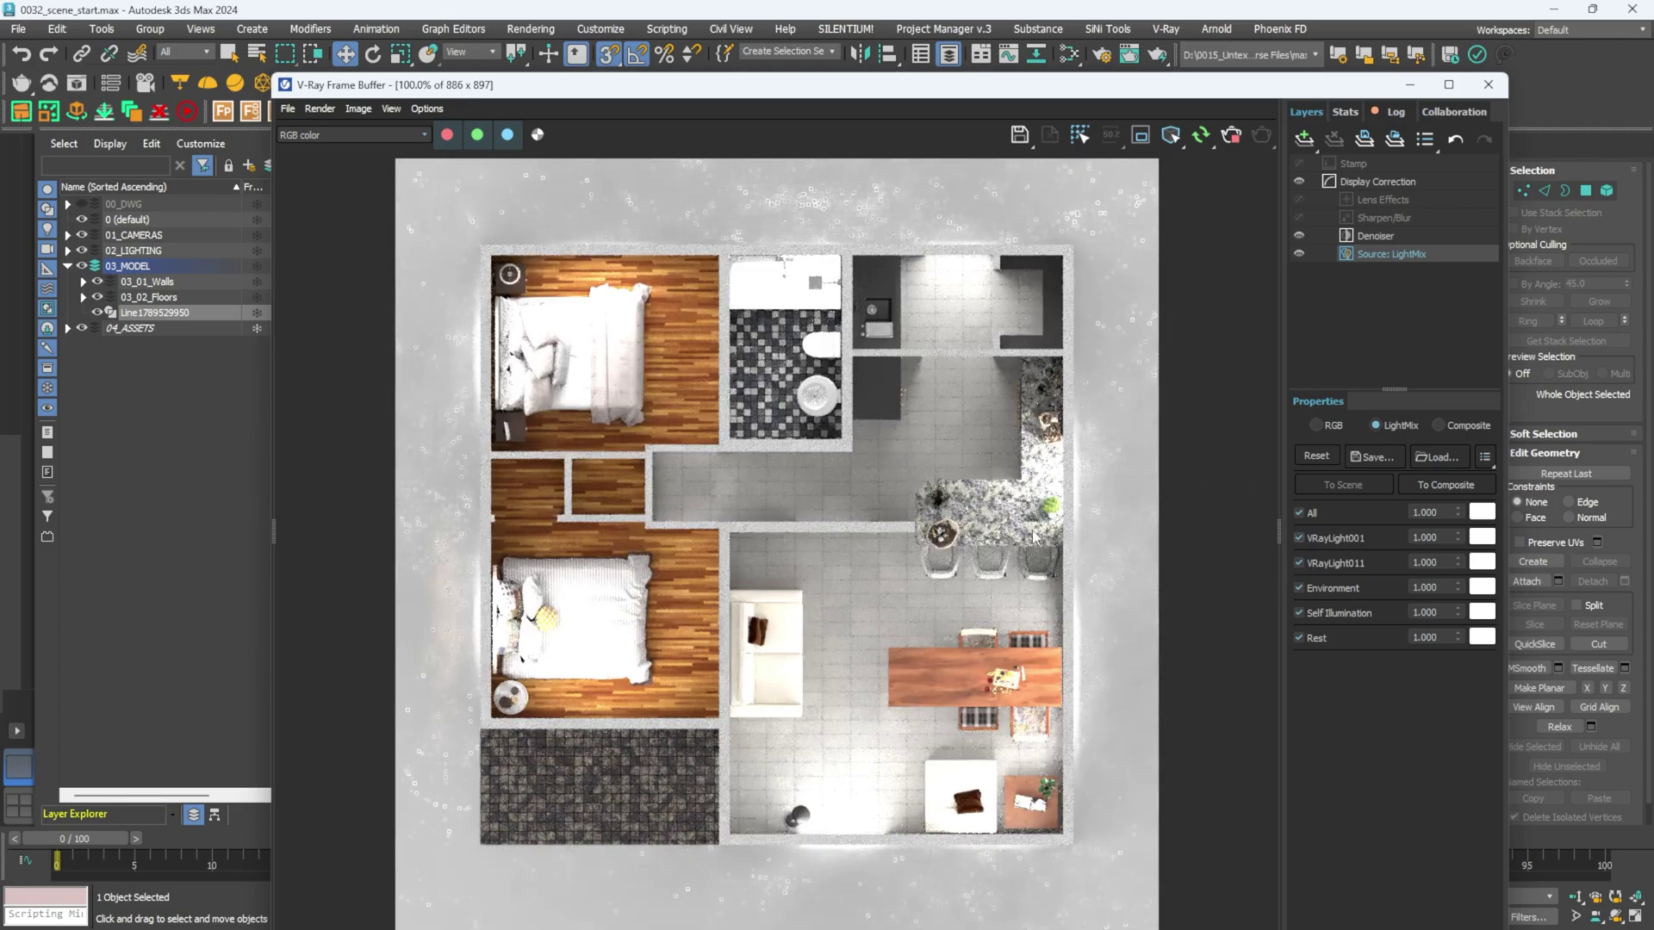
Set VRayLight011's LightMix strength to 0.5.
{"action": "double_click", "coordinate": [1430, 565]}
{"action": "type", "text": "0.5"}
{"action": "key", "text": "Return"}
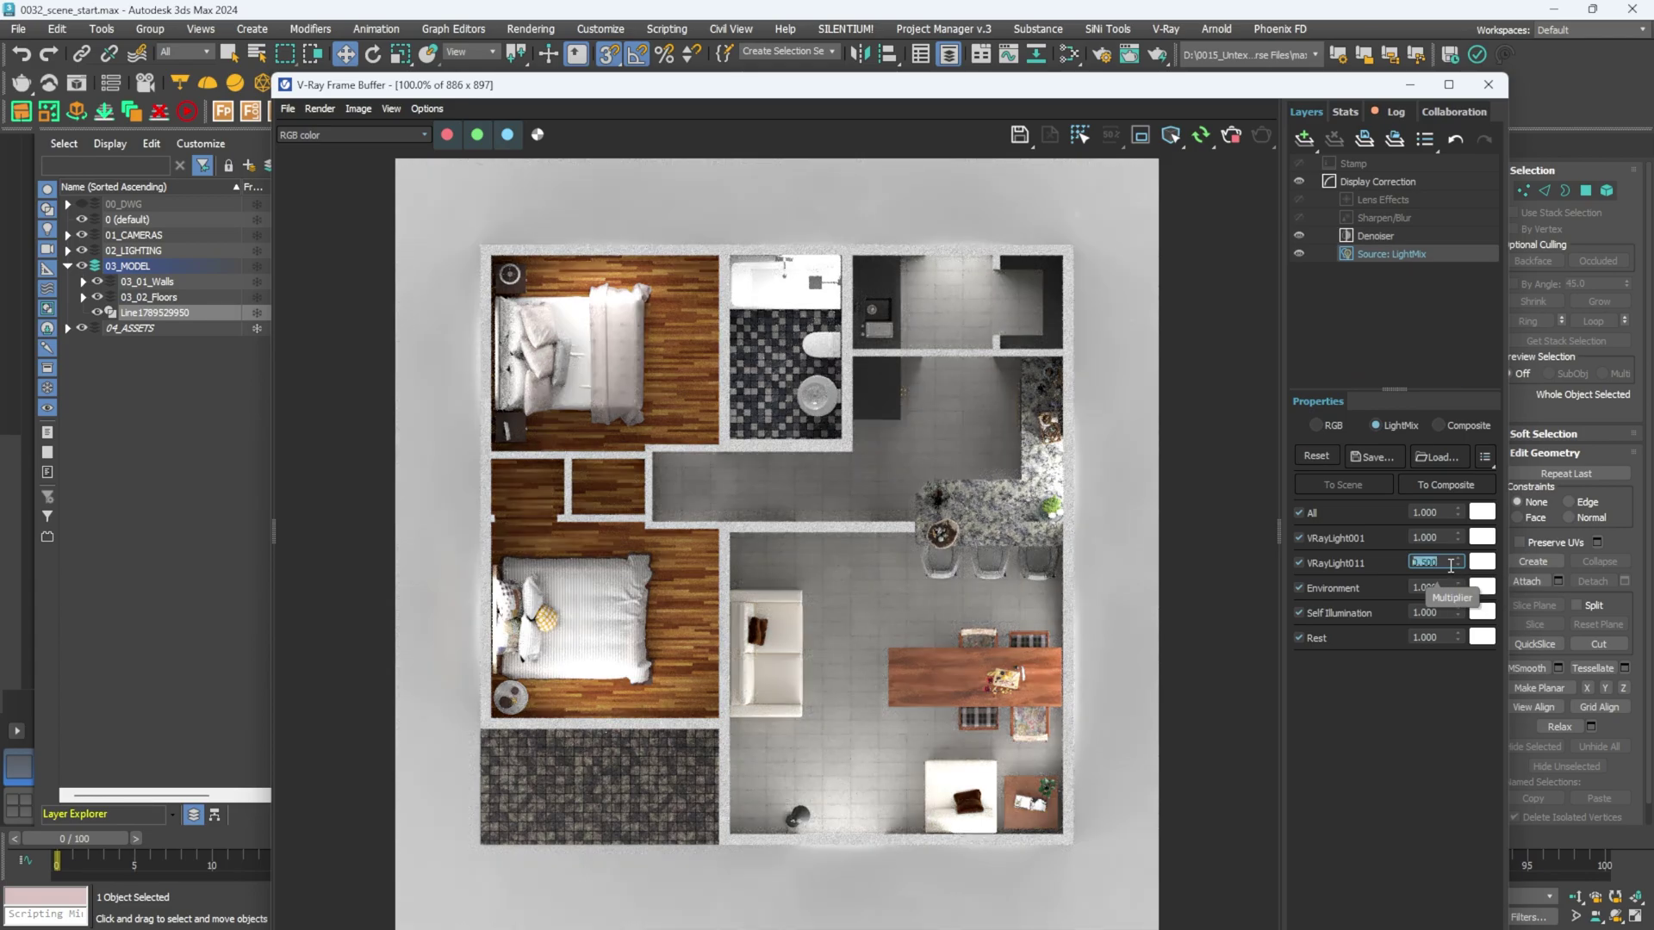
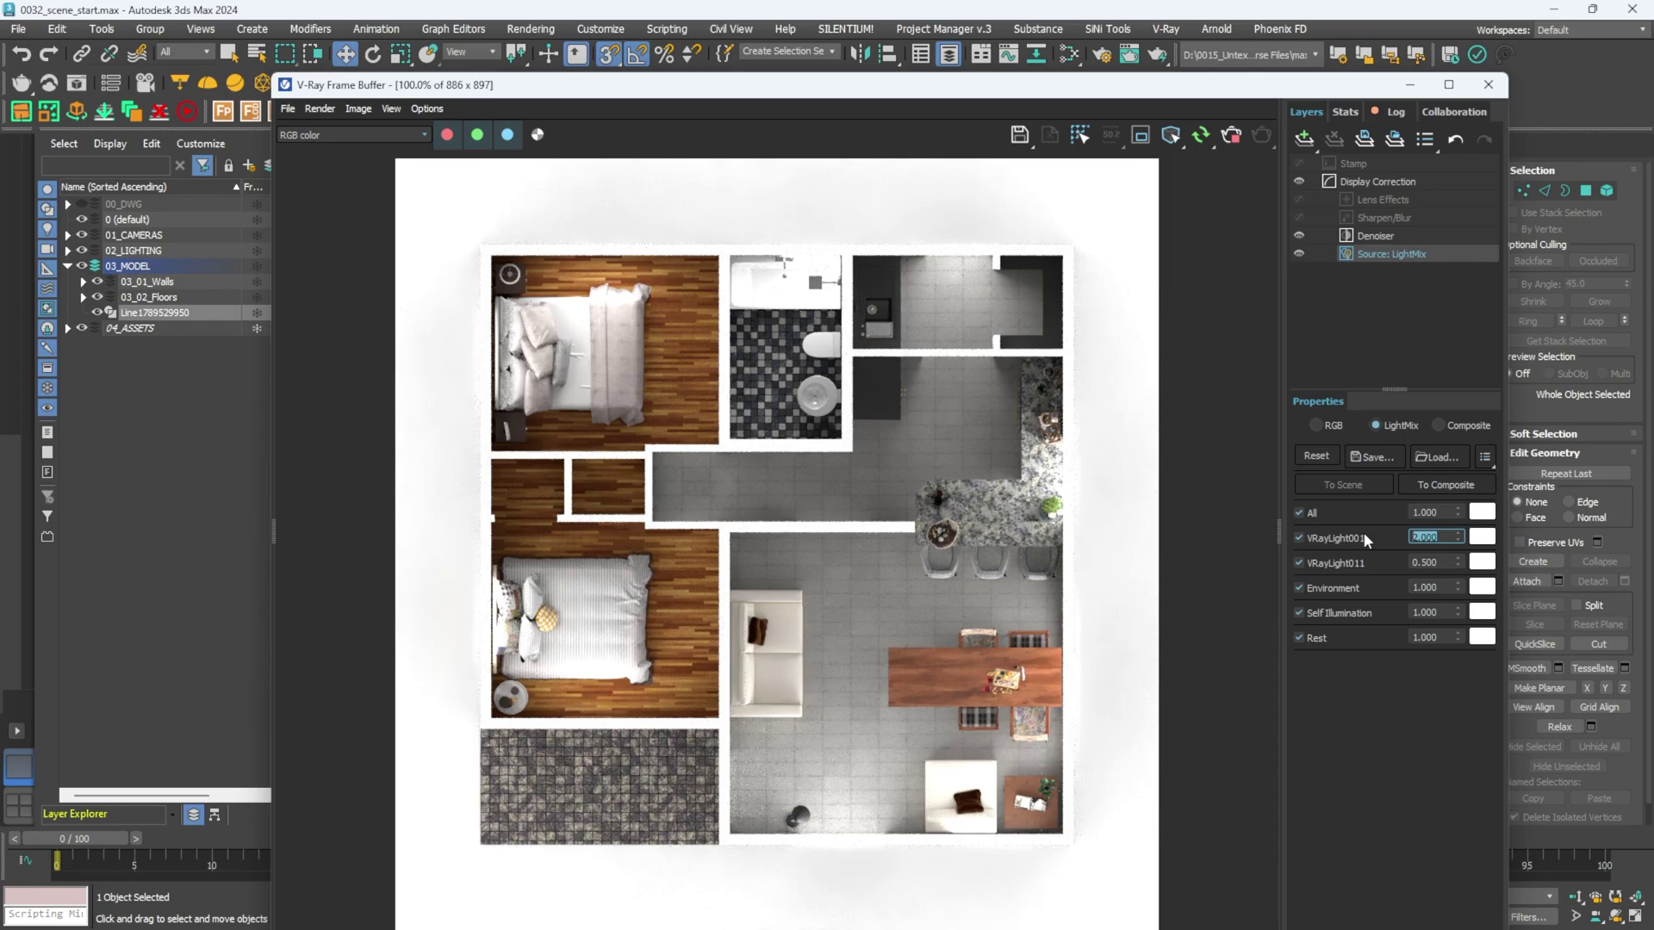
Tint VRayLight011 warm orange at about 4389 K in the LightMix.
{"action": "left_click", "coordinate": [1483, 562]}
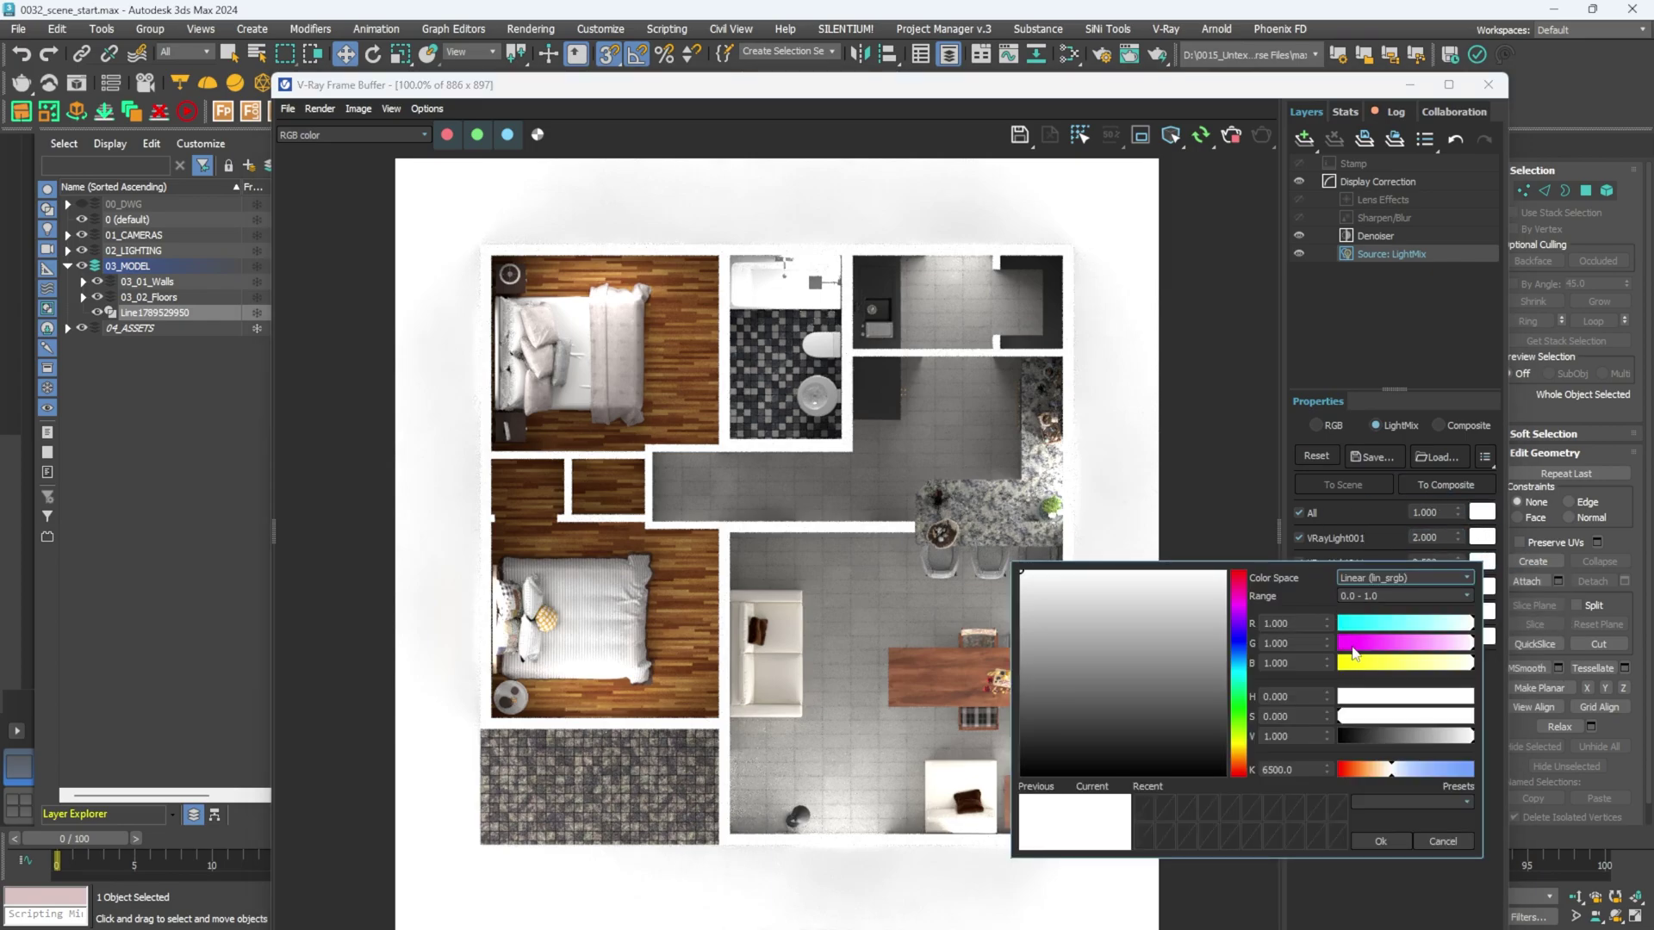
{"action": "mouse_move", "coordinate": [1385, 776]}
{"action": "left_mouse_down"}
{"action": "mouse_move", "coordinate": [1357, 771]}
{"action": "mouse_move", "coordinate": [1372, 769]}
{"action": "left_mouse_up"}
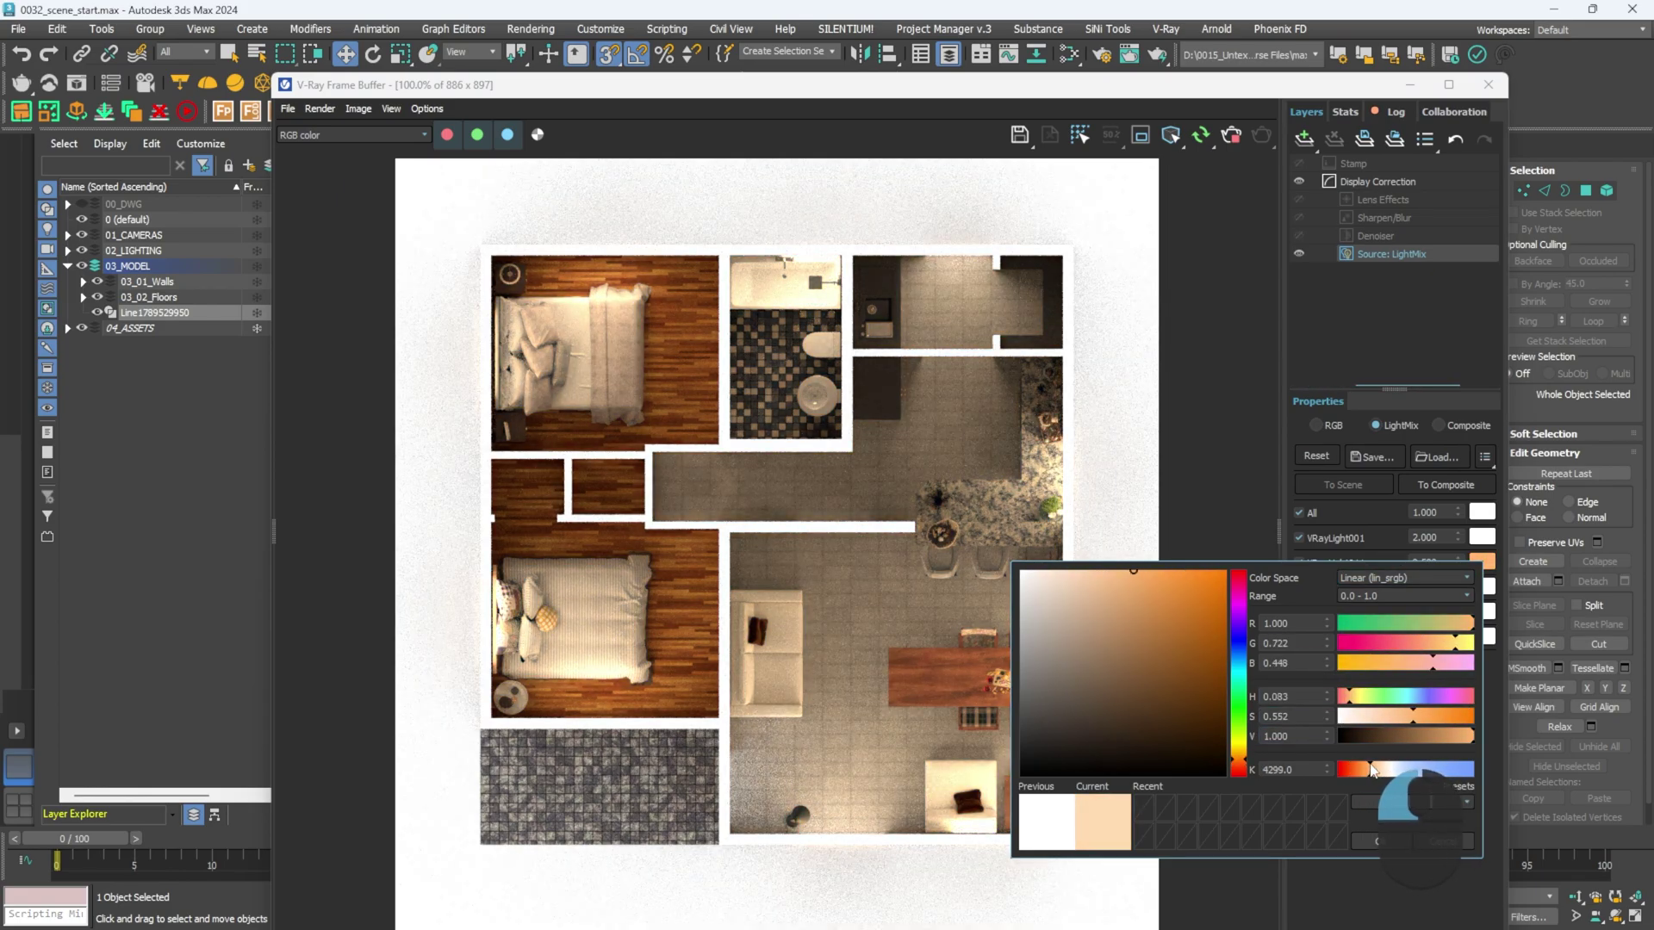
{"action": "left_click", "coordinate": [1381, 843]}
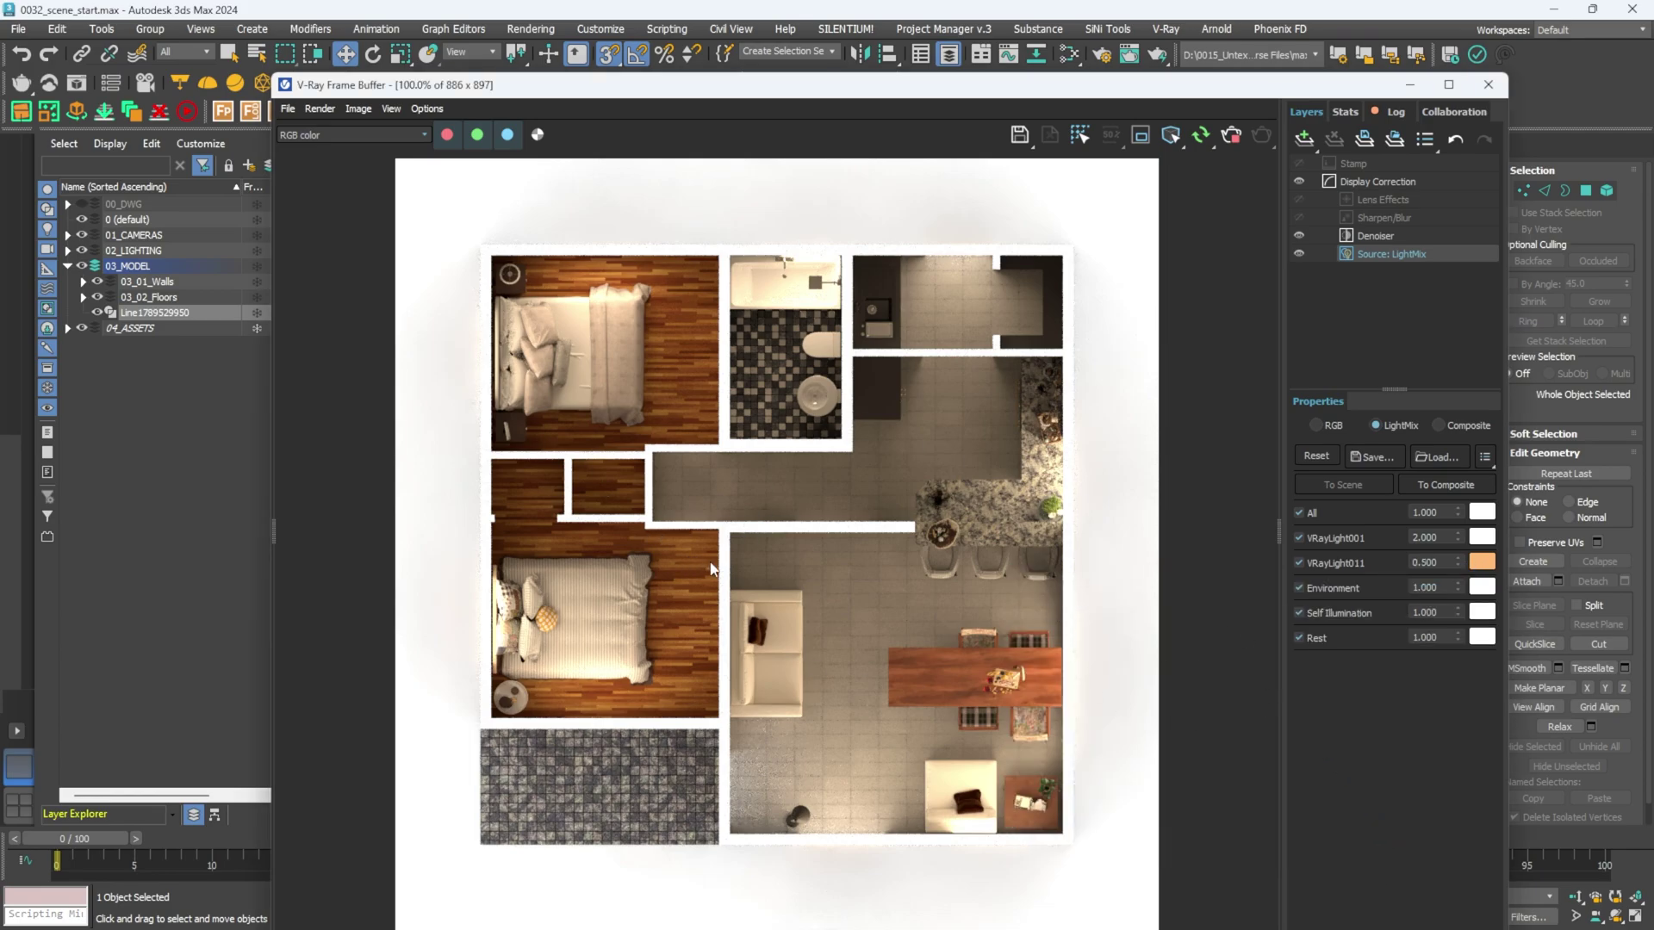
Tint VRayLight001 light blue (about 8936 K) and lower its LightMix intensity to 0.25.
{"action": "left_click", "coordinate": [1483, 538]}
{"action": "left_click_drag", "start_coordinate": [1398, 743], "coordinate": [1412, 747]}
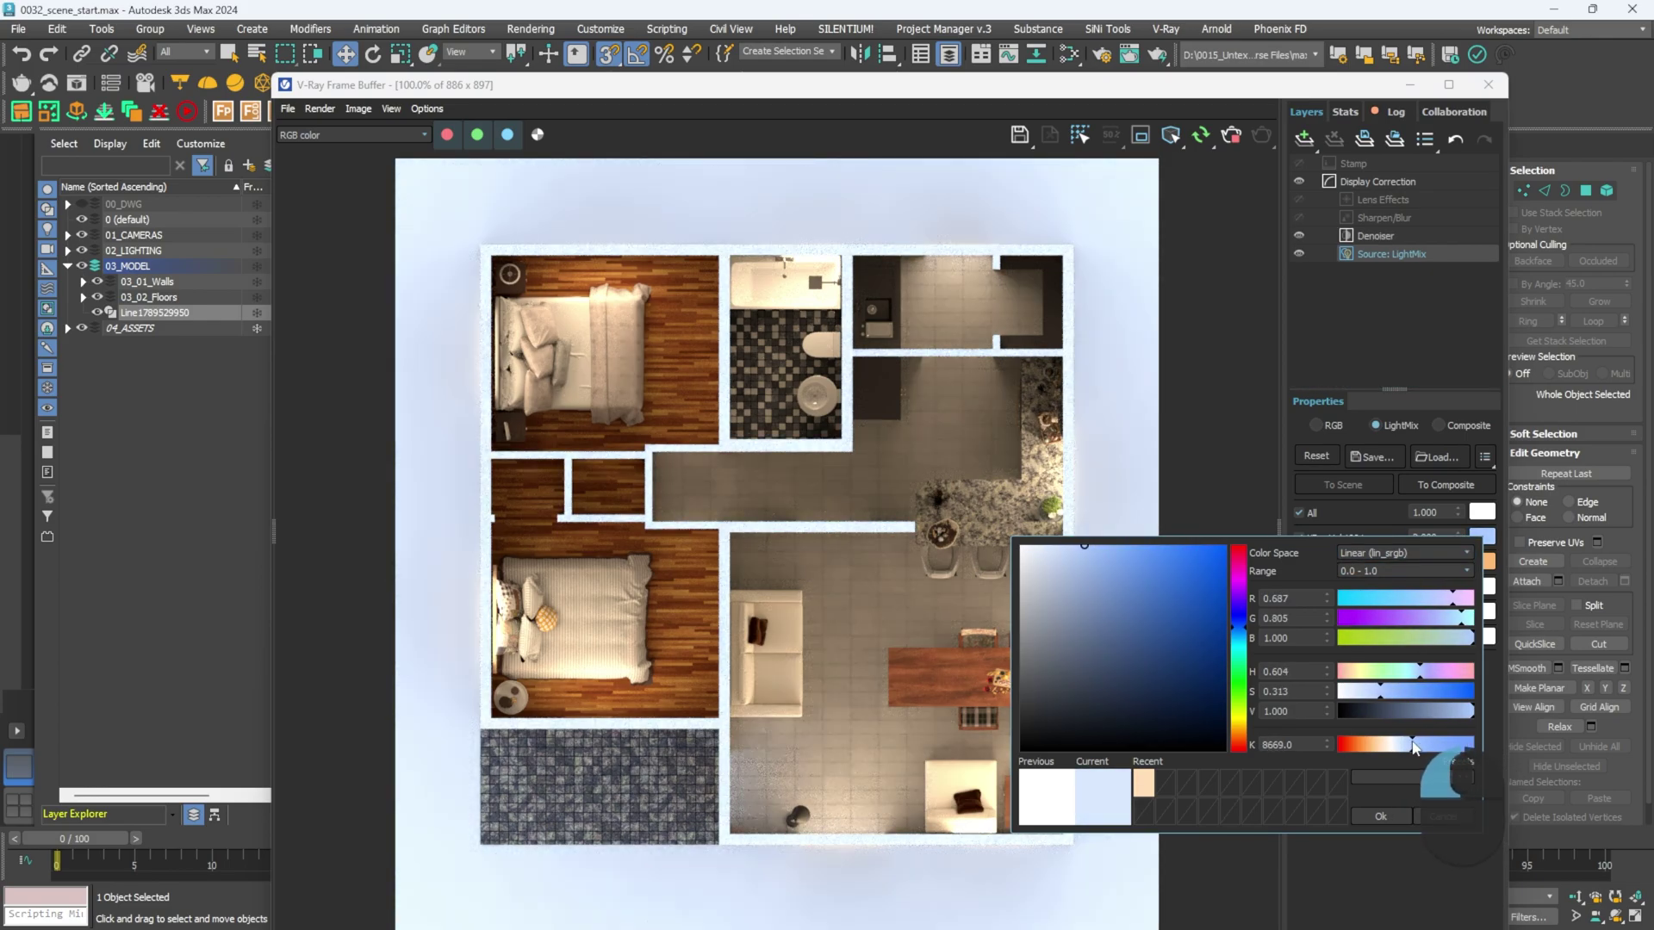
{"action": "left_click", "coordinate": [1380, 816]}
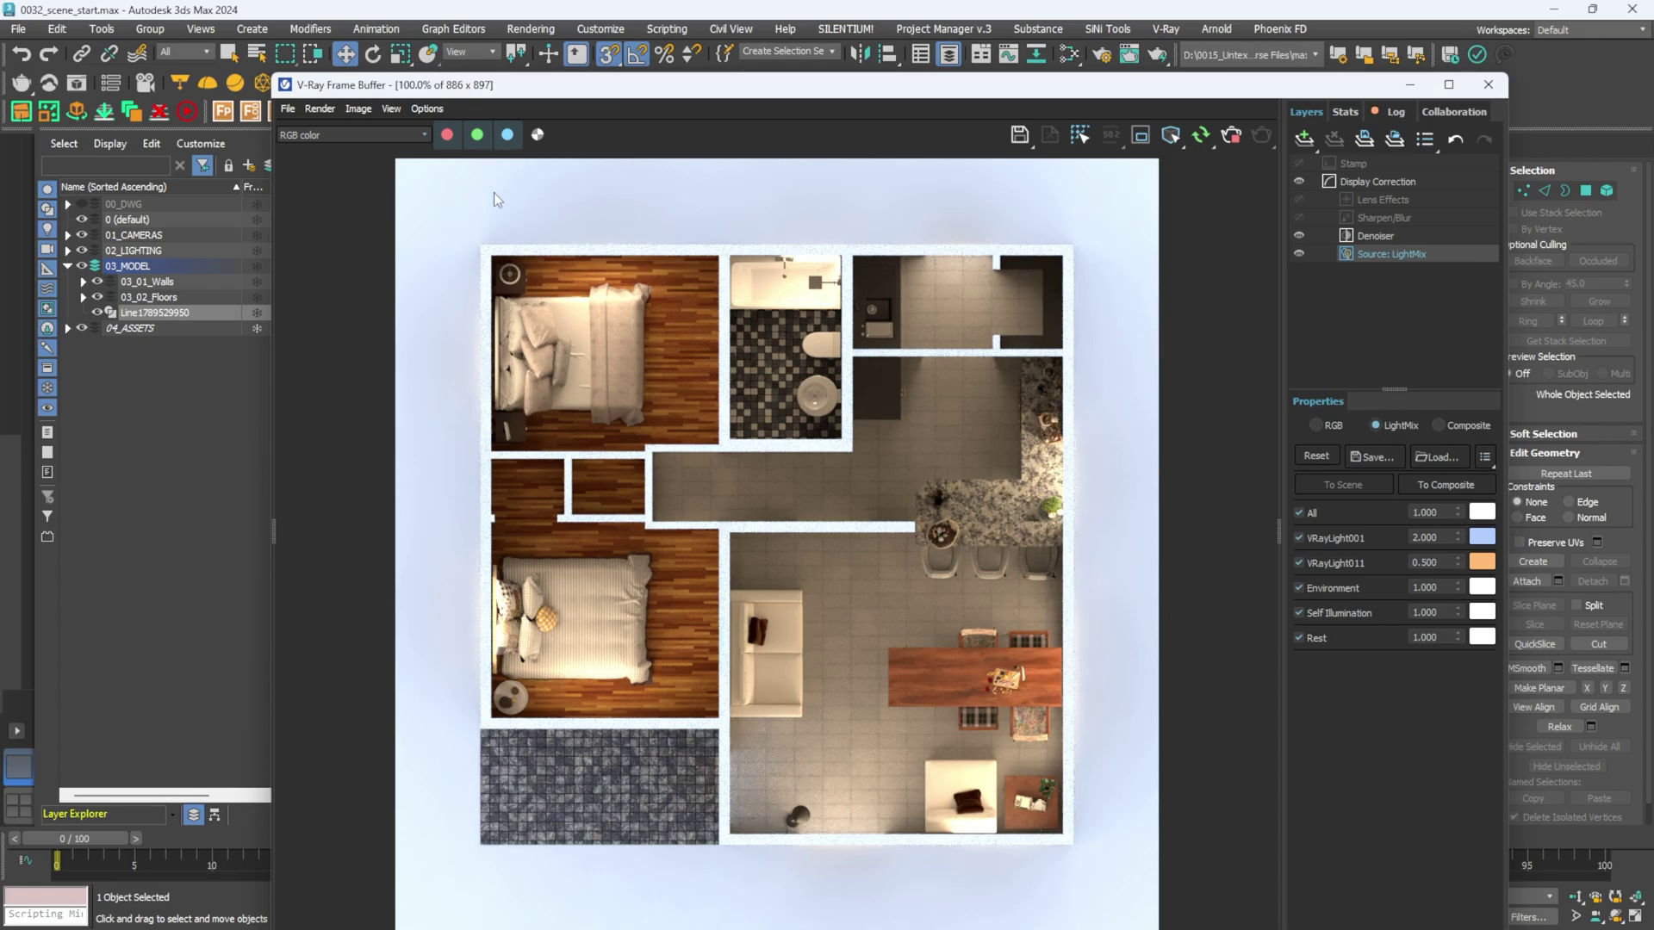
{"action": "double_click", "coordinate": [1430, 536]}
{"action": "type", "text": "0.25"}
{"action": "key", "text": "Return"}
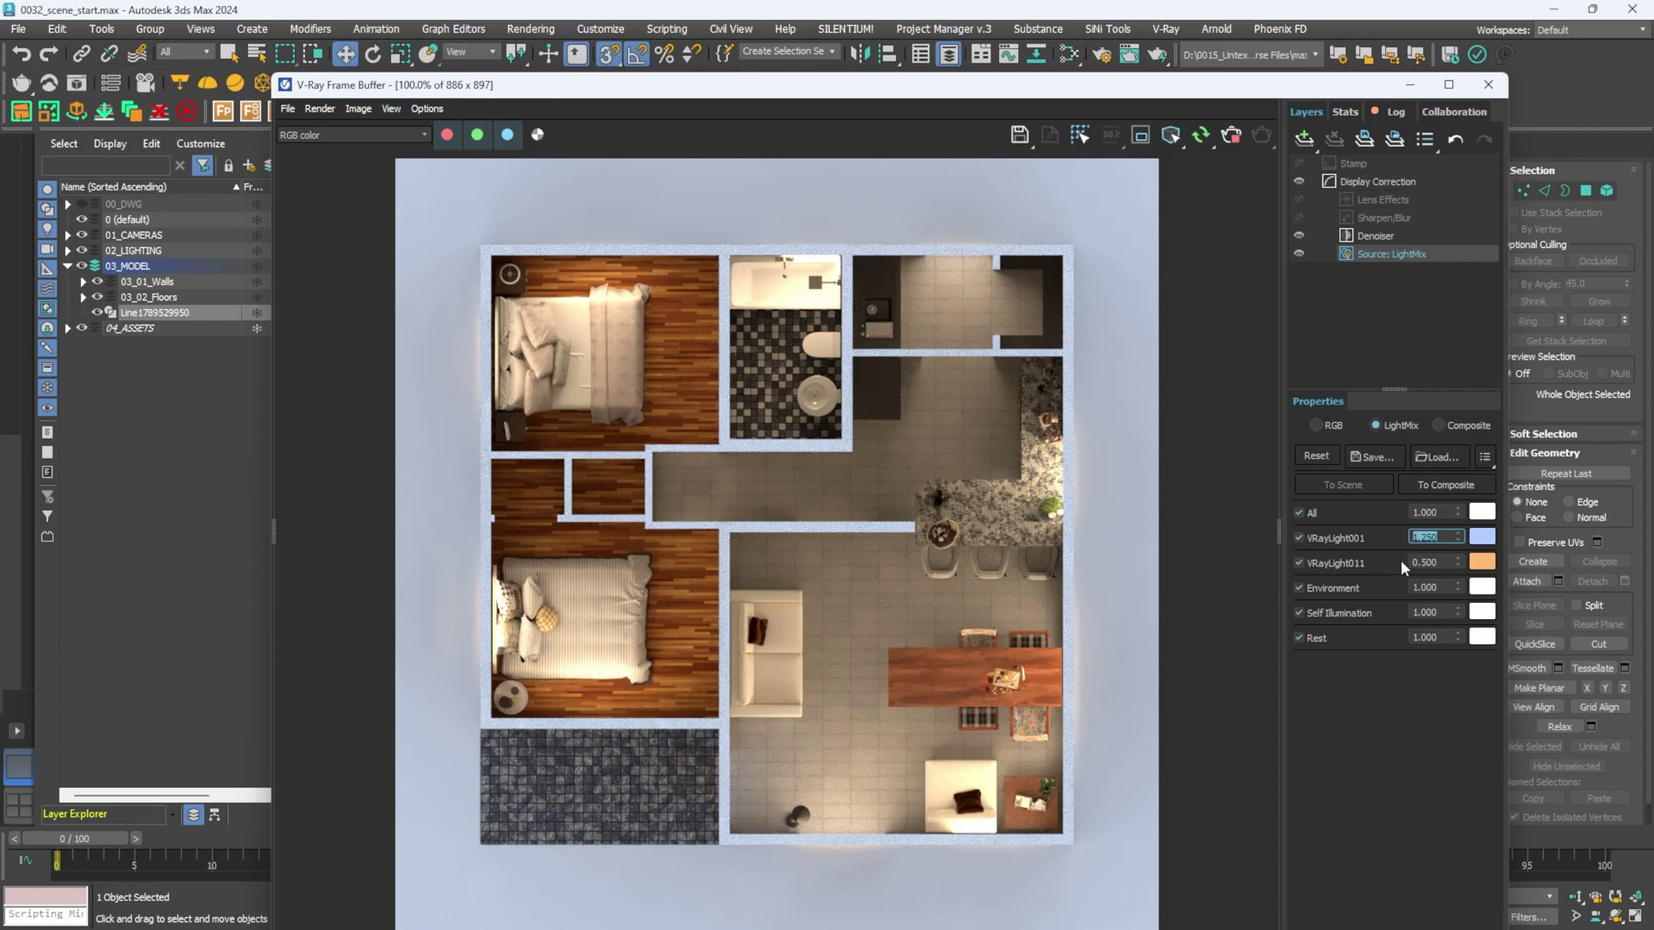
Raise VRayLight011's colour temperature to about 5369 K for a paler peach.
{"action": "left_click", "coordinate": [1481, 562]}
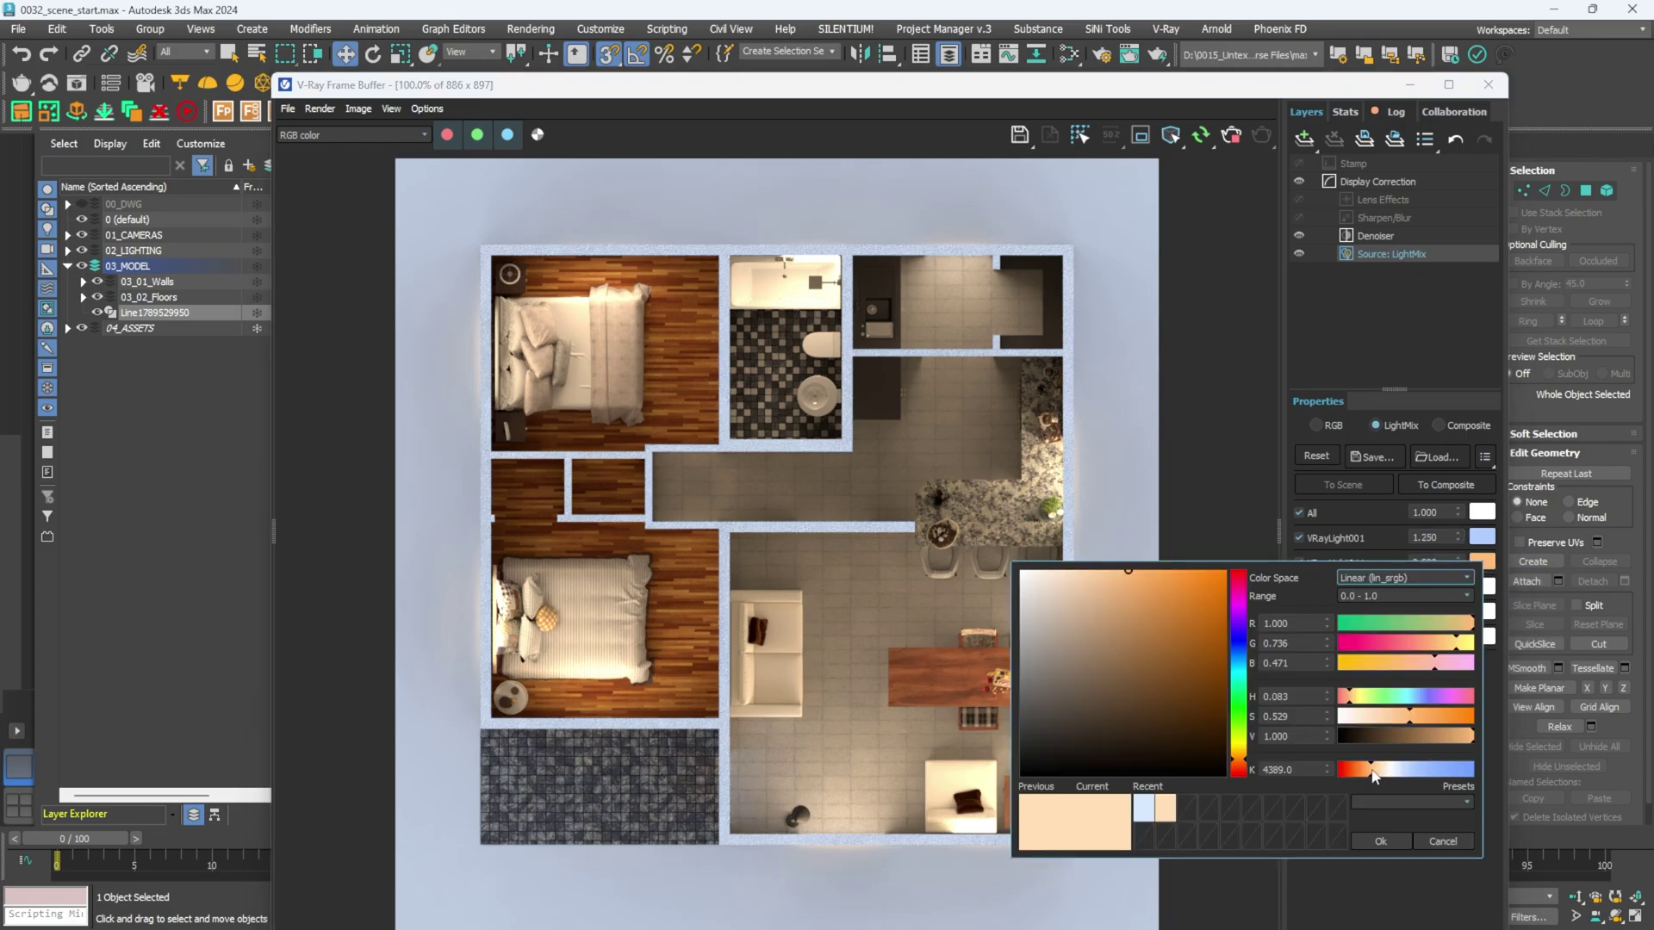
{"action": "left_click_drag", "start_coordinate": [1370, 769], "coordinate": [1380, 769]}
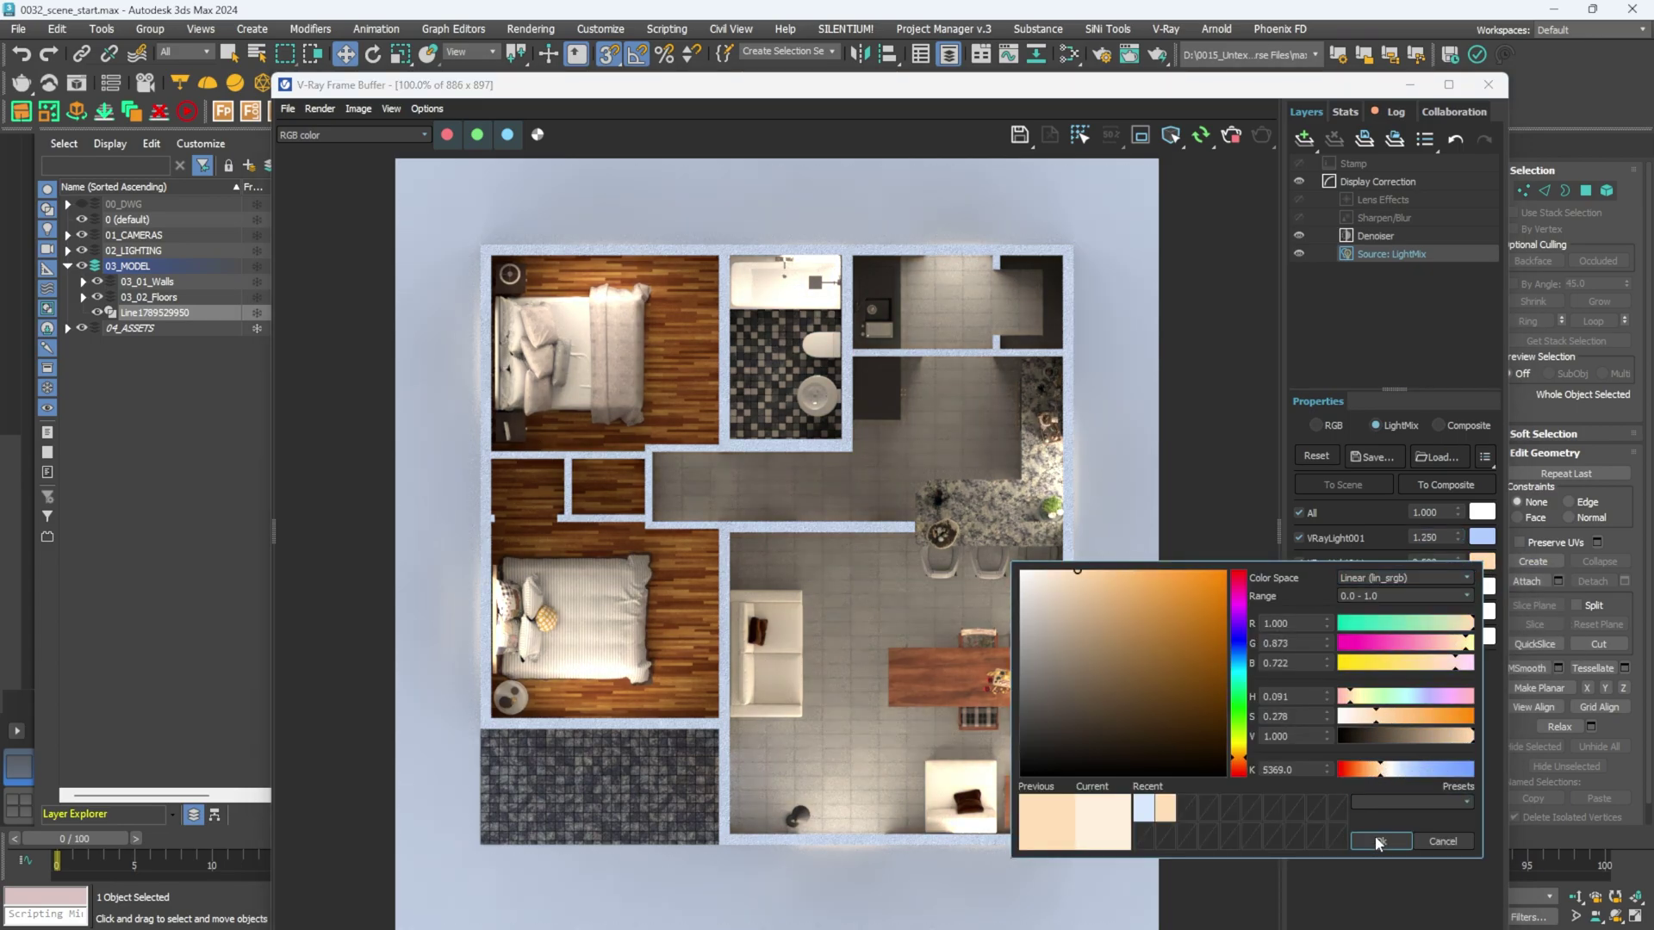
{"action": "left_click", "coordinate": [1377, 840]}
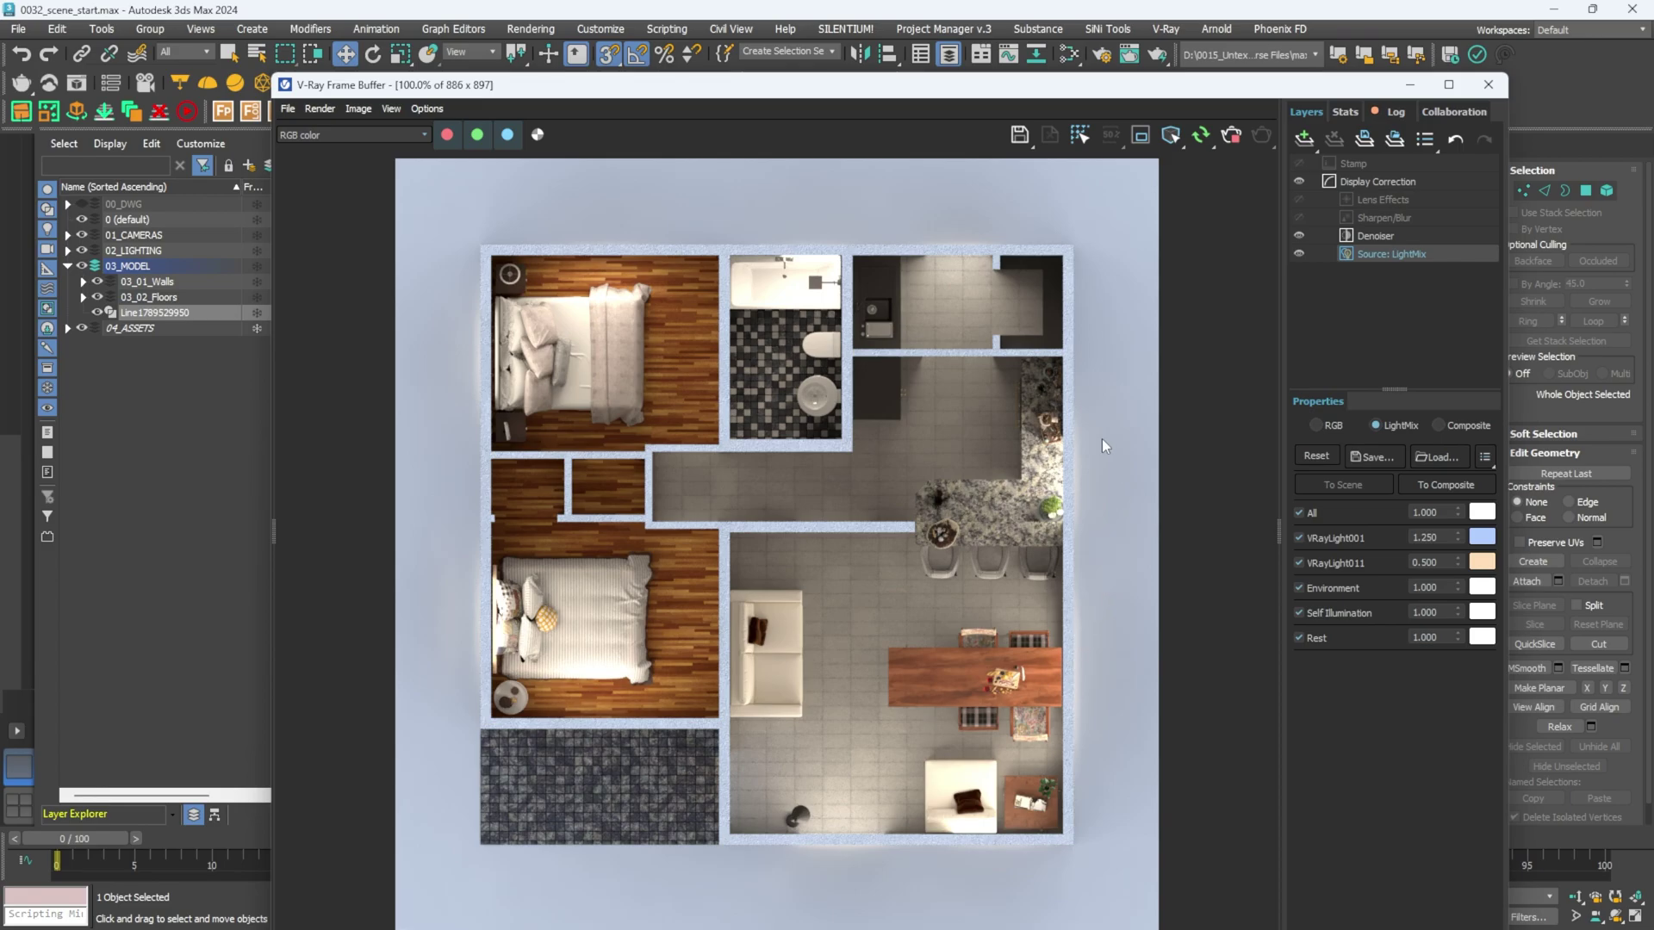
Fine-tune and accept VRayLight001's light blue tint.
{"action": "left_click", "coordinate": [1482, 536]}
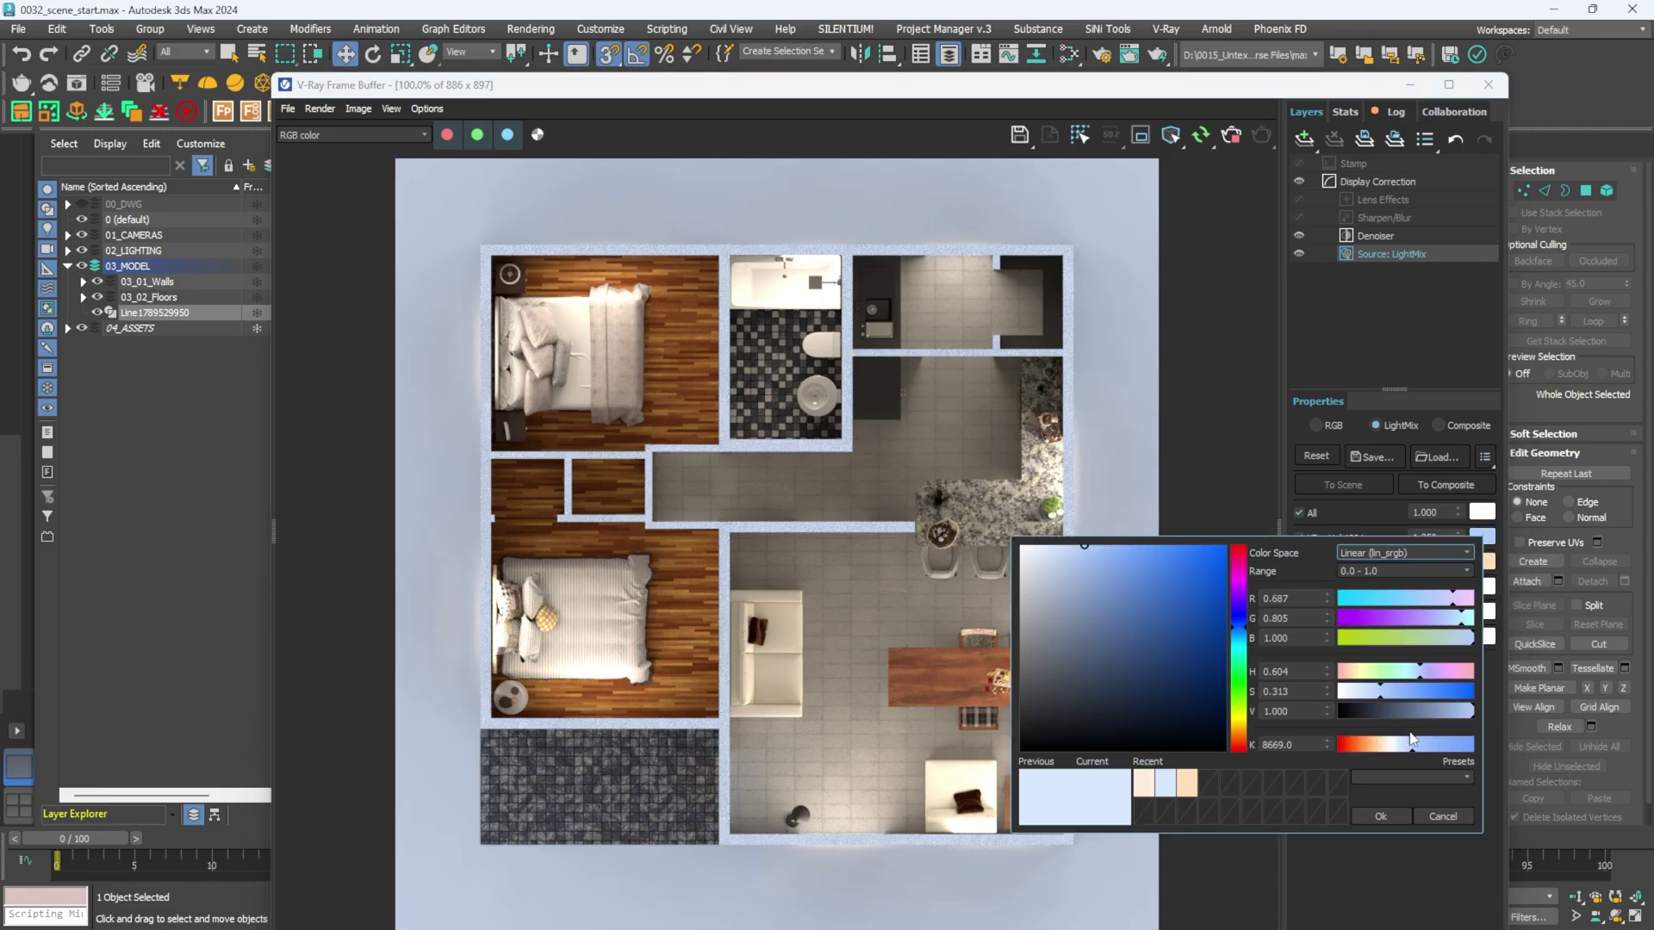
{"action": "left_click", "coordinate": [1380, 816]}
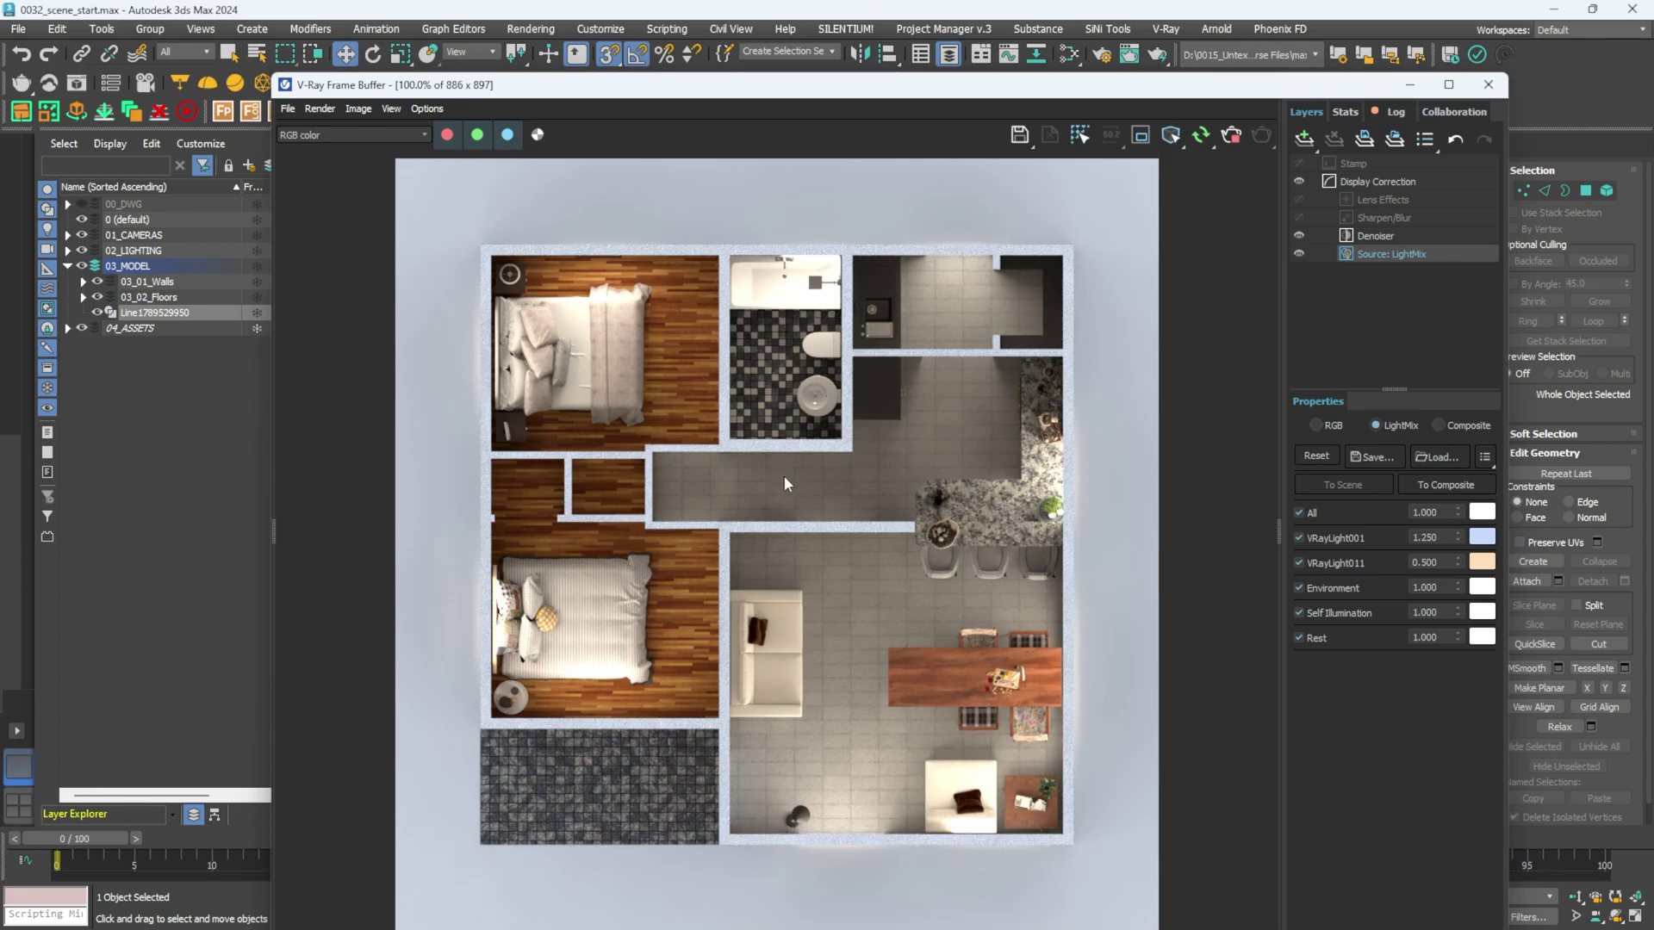
{"action": "scroll", "coordinate": [770, 455], "scroll_direction": "up", "scroll_amount": 1}
{"action": "scroll", "coordinate": [769, 455], "scroll_direction": "down", "scroll_amount": 1}
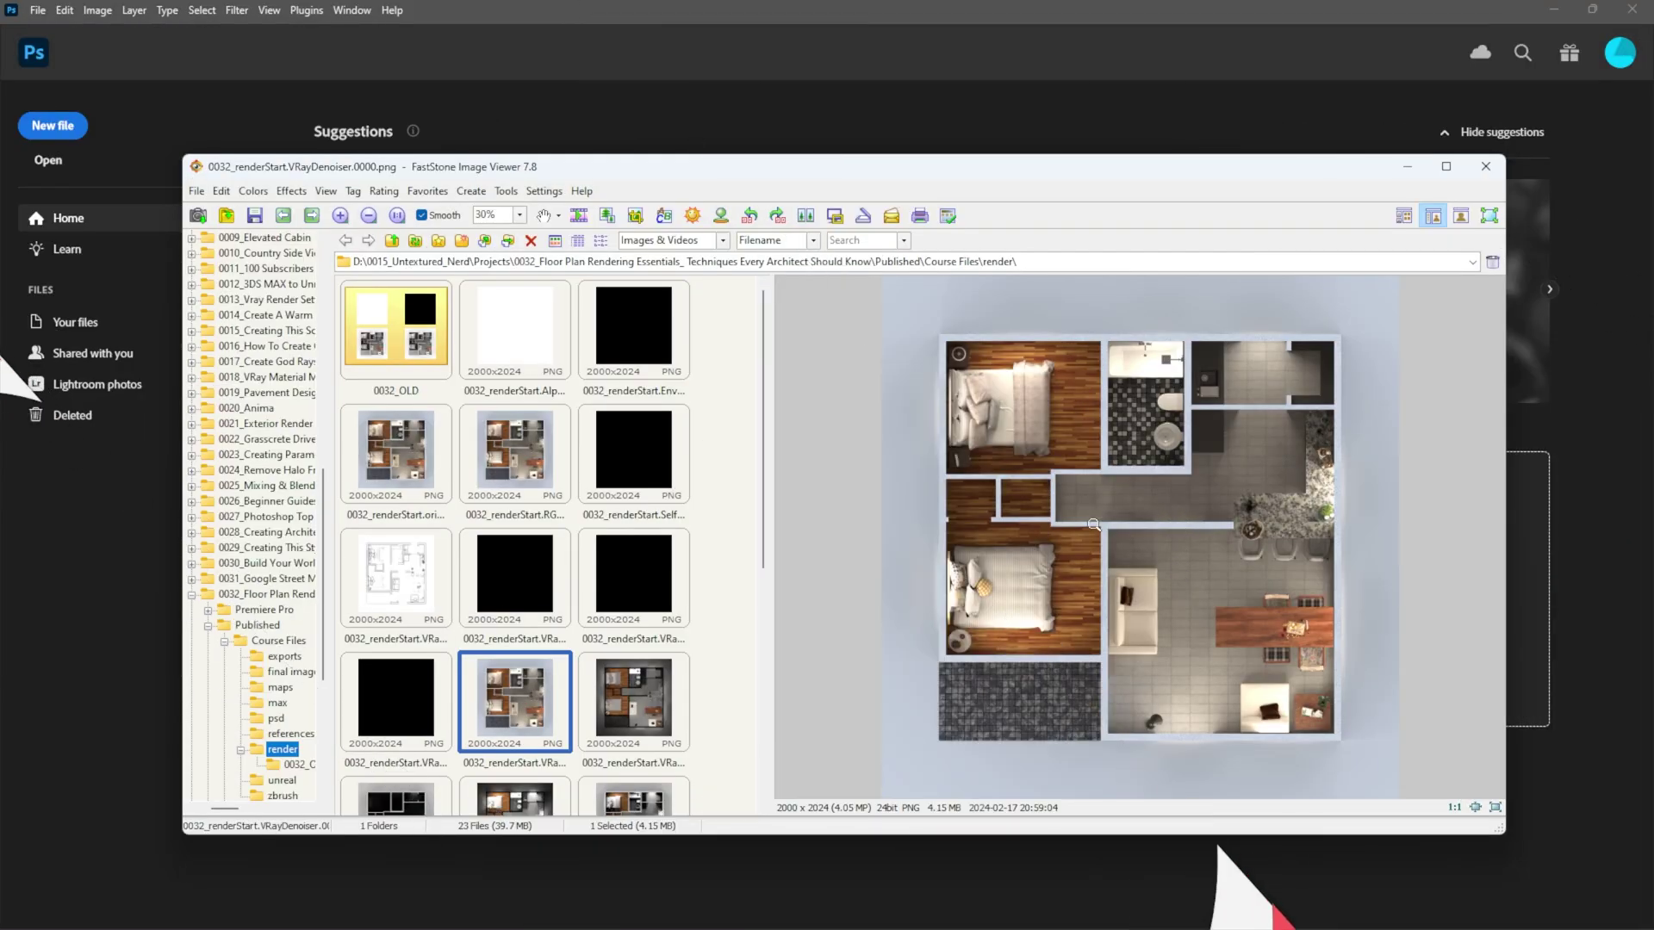
Open the denoised floor-plan render in Photoshop, centre it full screen, and launch Camera Raw Filter.
{"action": "left_click_drag", "start_coordinate": [519, 704], "coordinate": [793, 142]}
{"action": "key", "text": "f"}
{"action": "key", "text": "space"}
{"action": "left_click_drag", "start_coordinate": [889, 430], "coordinate": [663, 417]}
{"action": "key", "text": "ctrl+shift+a"}
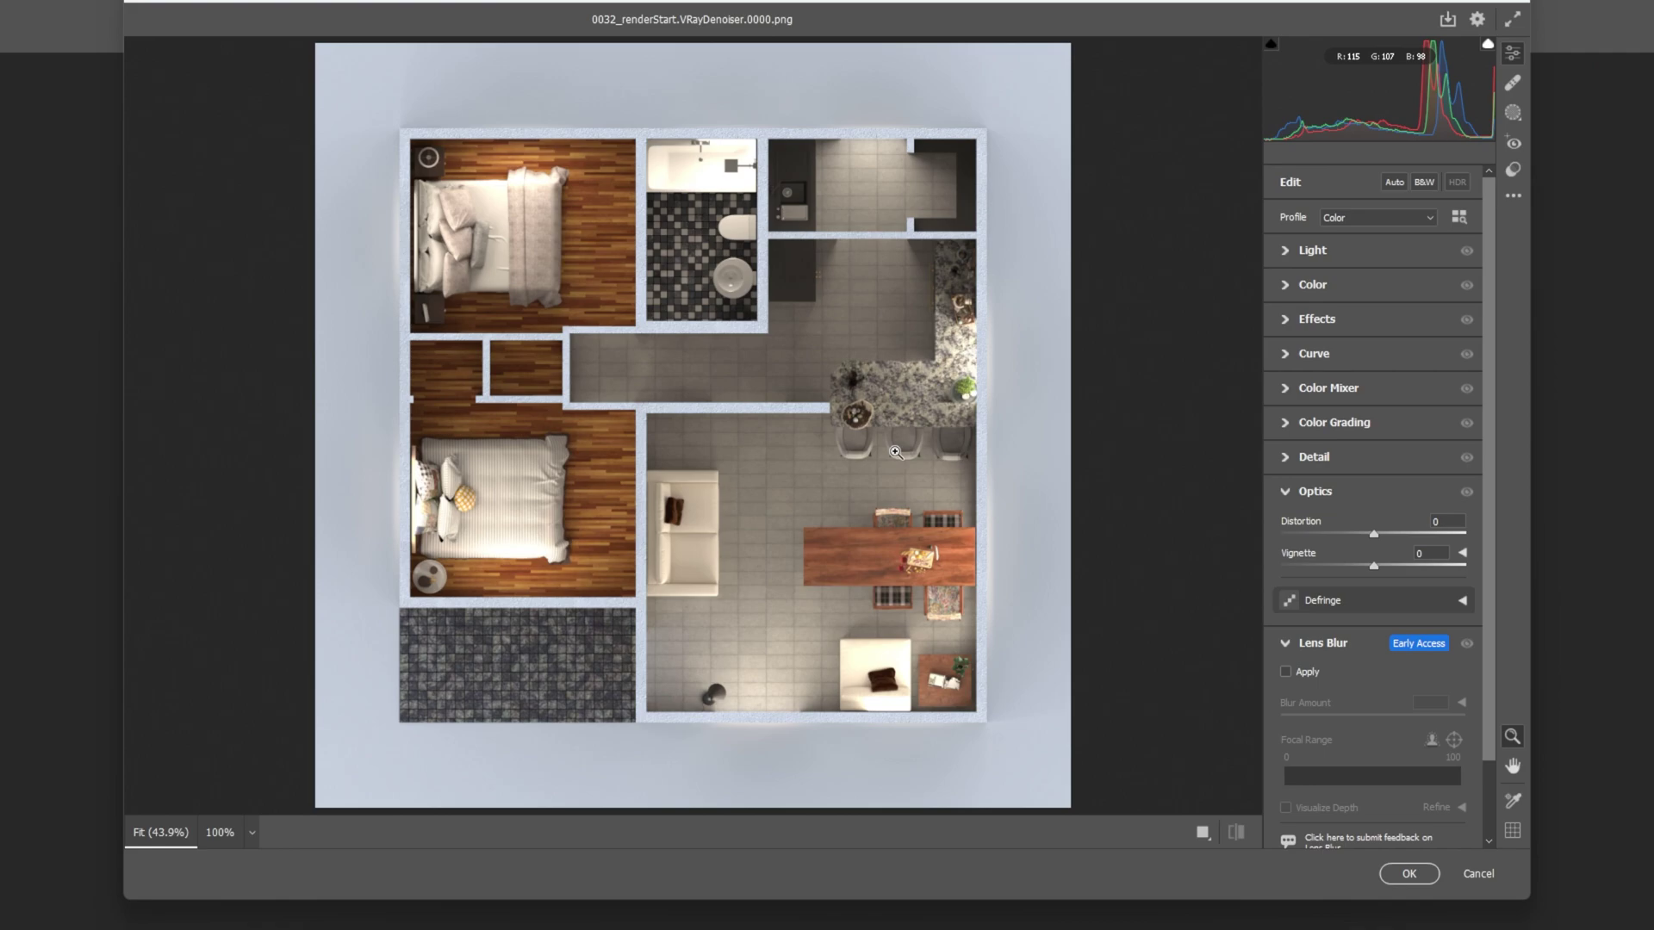
Raise exposure to +0.40 and contrast to +24, adjust white balance, and sharpen to 28.
{"action": "left_click_drag", "start_coordinate": [1378, 293], "coordinate": [1399, 318]}
{"action": "mouse_move", "coordinate": [1374, 341]}
{"action": "left_mouse_down"}
{"action": "mouse_move", "coordinate": [1341, 341]}
{"action": "mouse_move", "coordinate": [1399, 366]}
{"action": "mouse_move", "coordinate": [1359, 367]}
{"action": "mouse_move", "coordinate": [1386, 368]}
{"action": "left_mouse_up"}
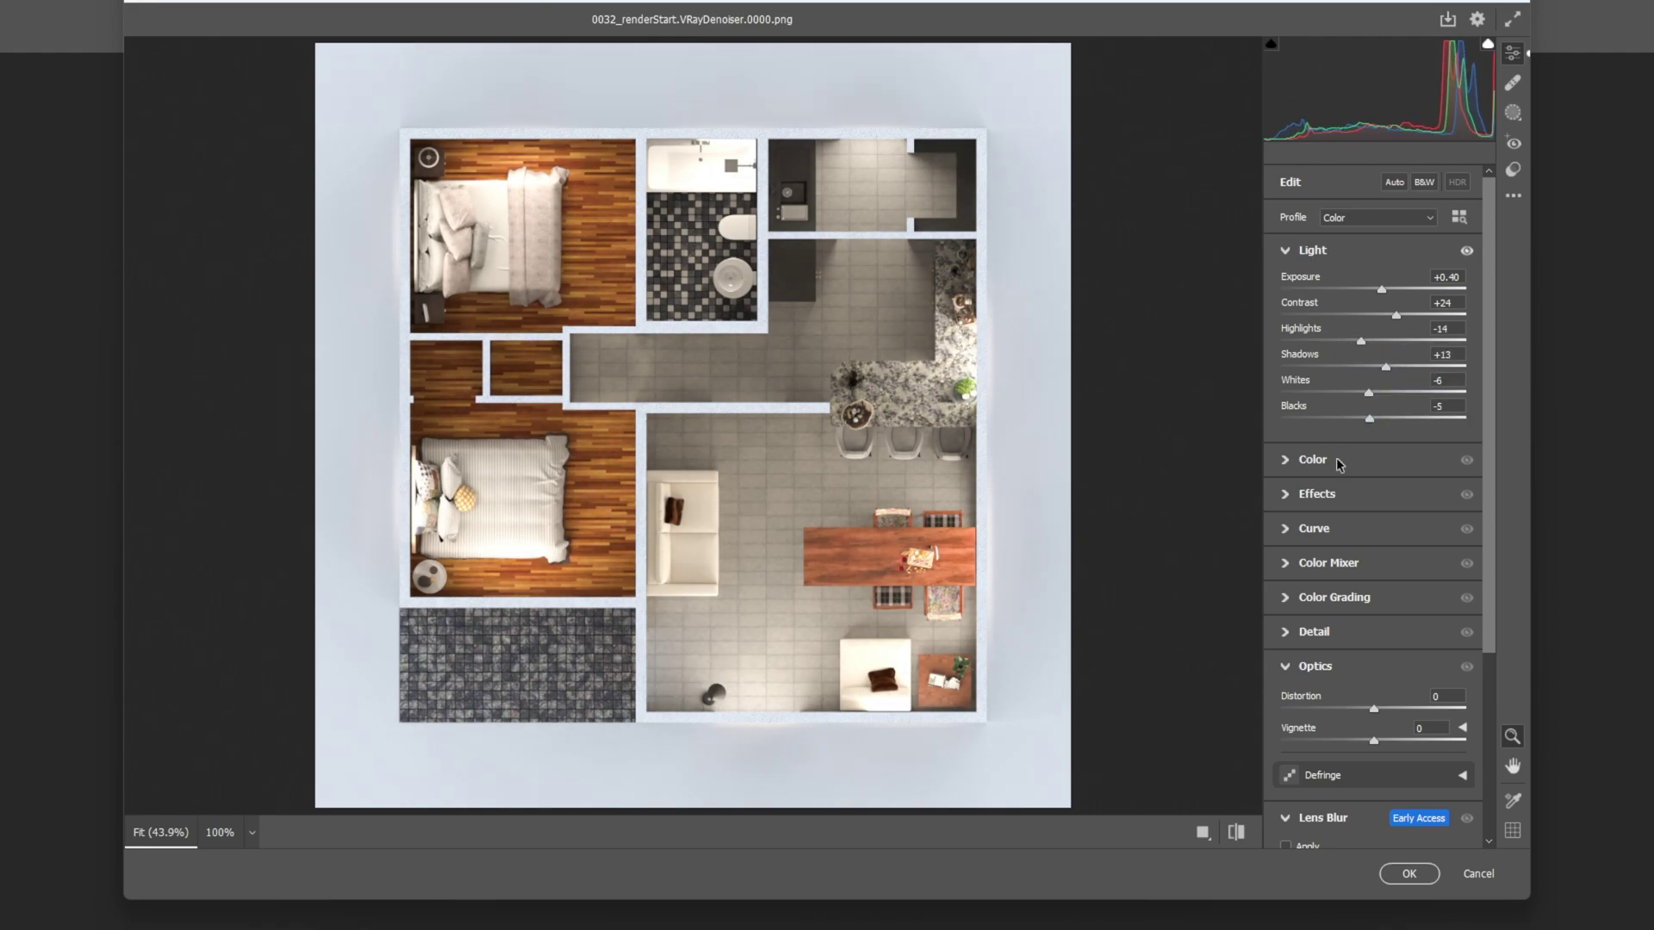
{"action": "scroll", "coordinate": [1329, 444], "scroll_direction": "down", "scroll_amount": 3}
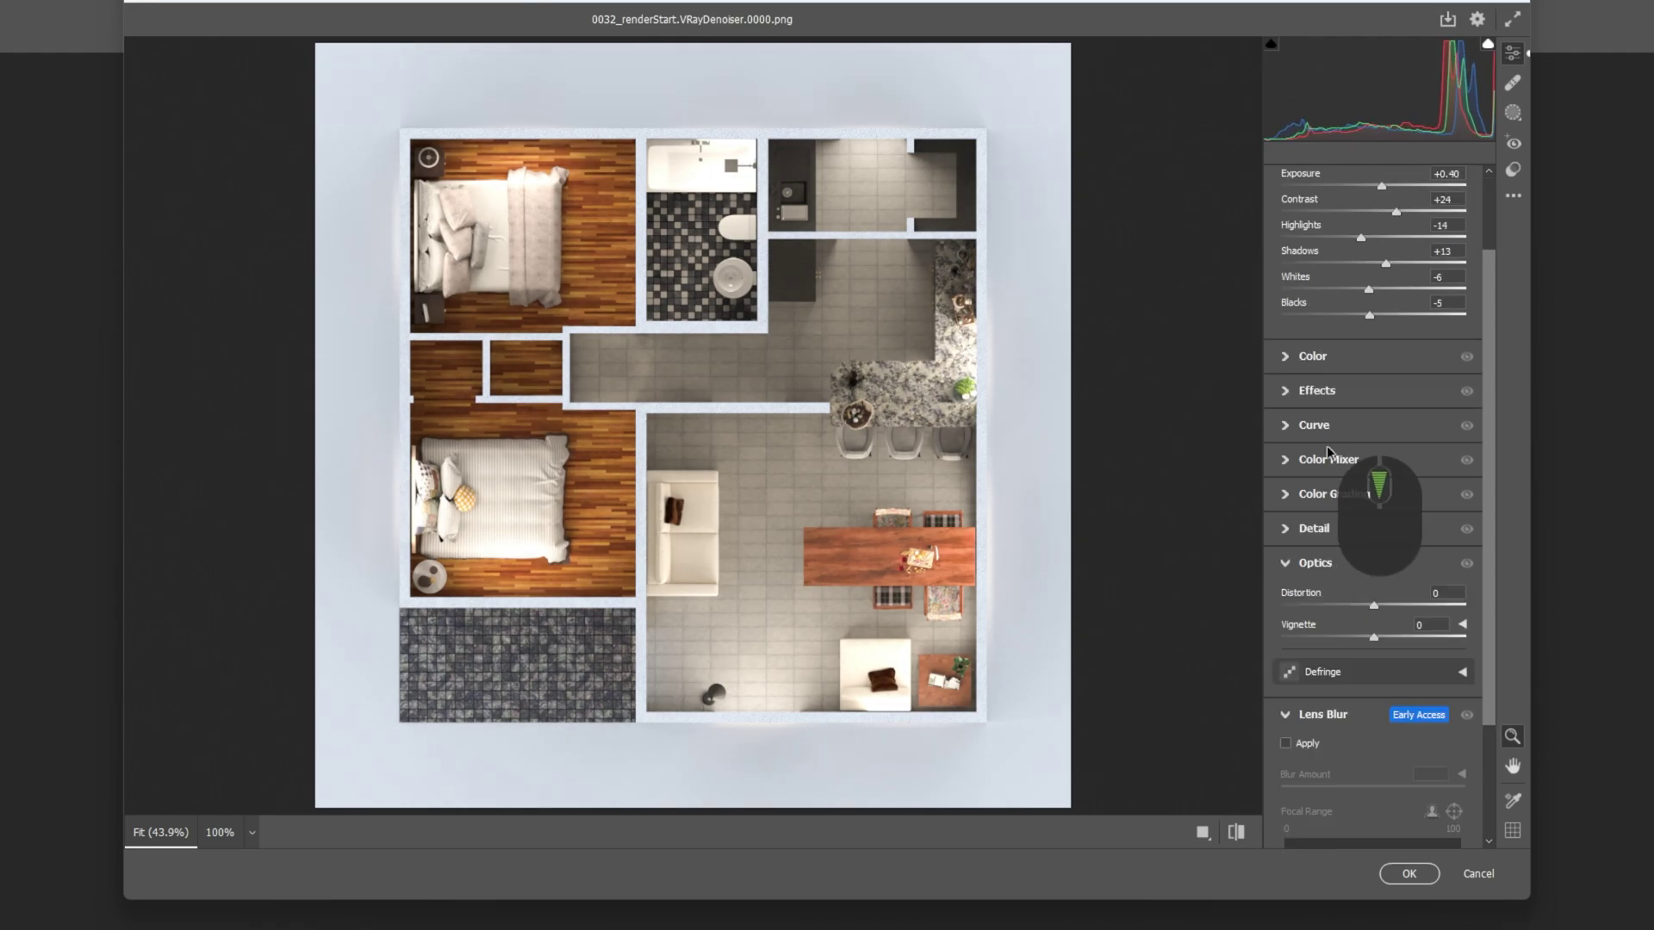
{"action": "left_click", "coordinate": [1316, 356]}
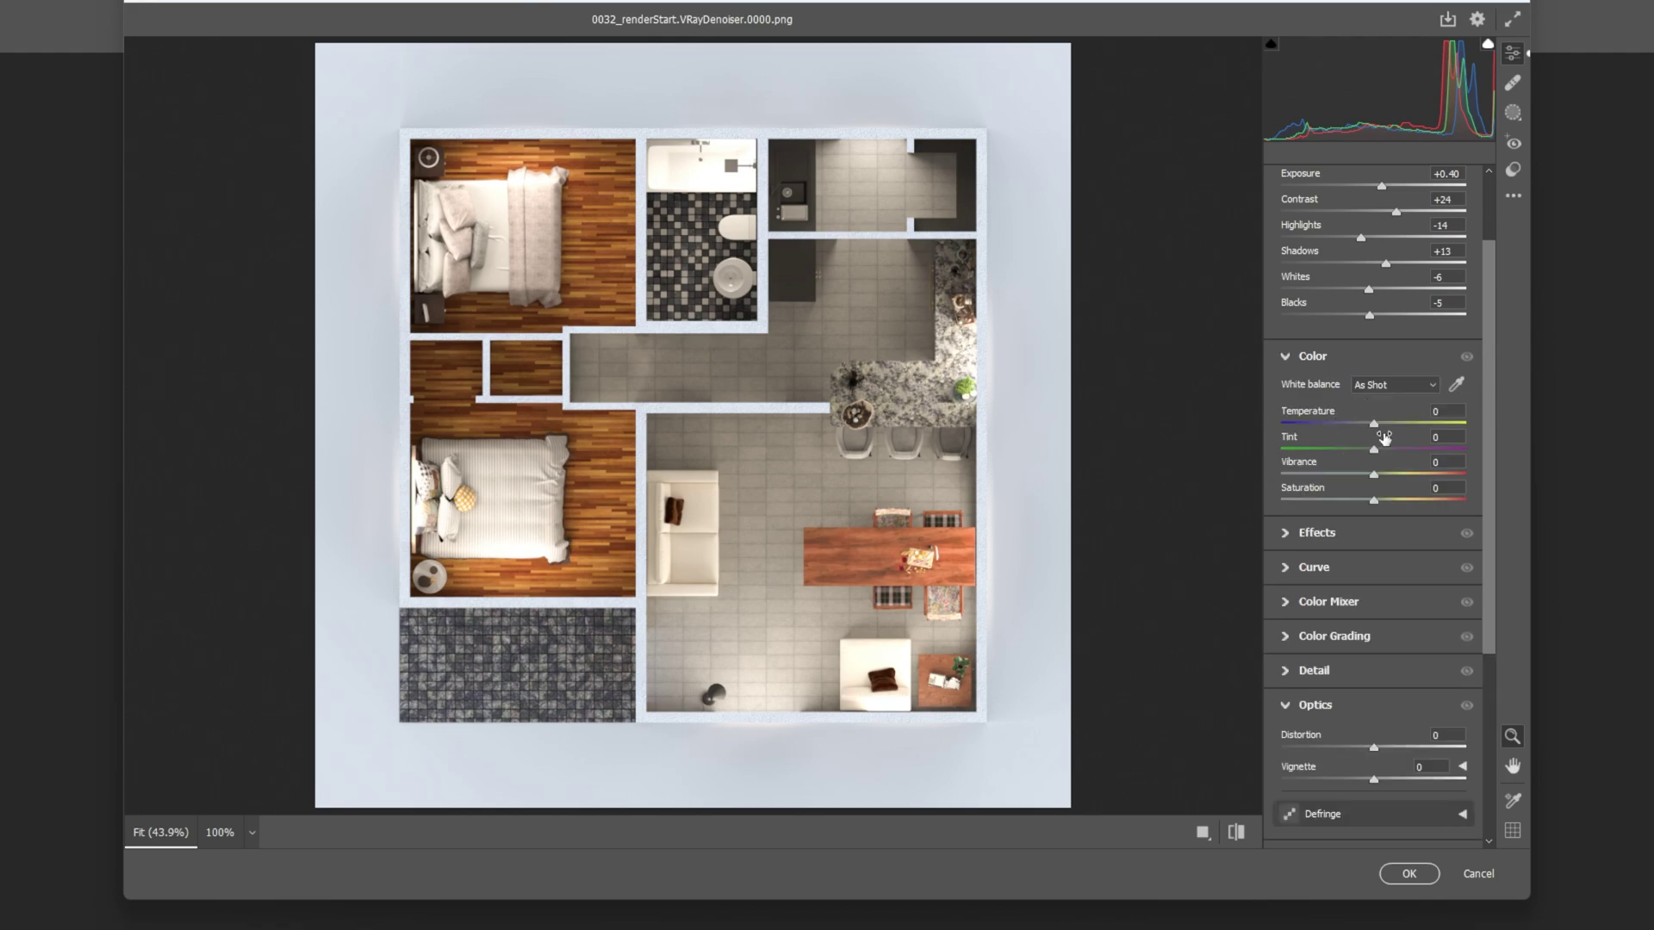
{"action": "mouse_move", "coordinate": [1375, 423]}
{"action": "left_mouse_down"}
{"action": "mouse_move", "coordinate": [1404, 420]}
{"action": "mouse_move", "coordinate": [1350, 422]}
{"action": "mouse_move", "coordinate": [1378, 422]}
{"action": "mouse_move", "coordinate": [1390, 470]}
{"action": "mouse_move", "coordinate": [1375, 422]}
{"action": "left_mouse_up"}
{"action": "left_click_drag", "start_coordinate": [1284, 400], "coordinate": [1287, 440]}
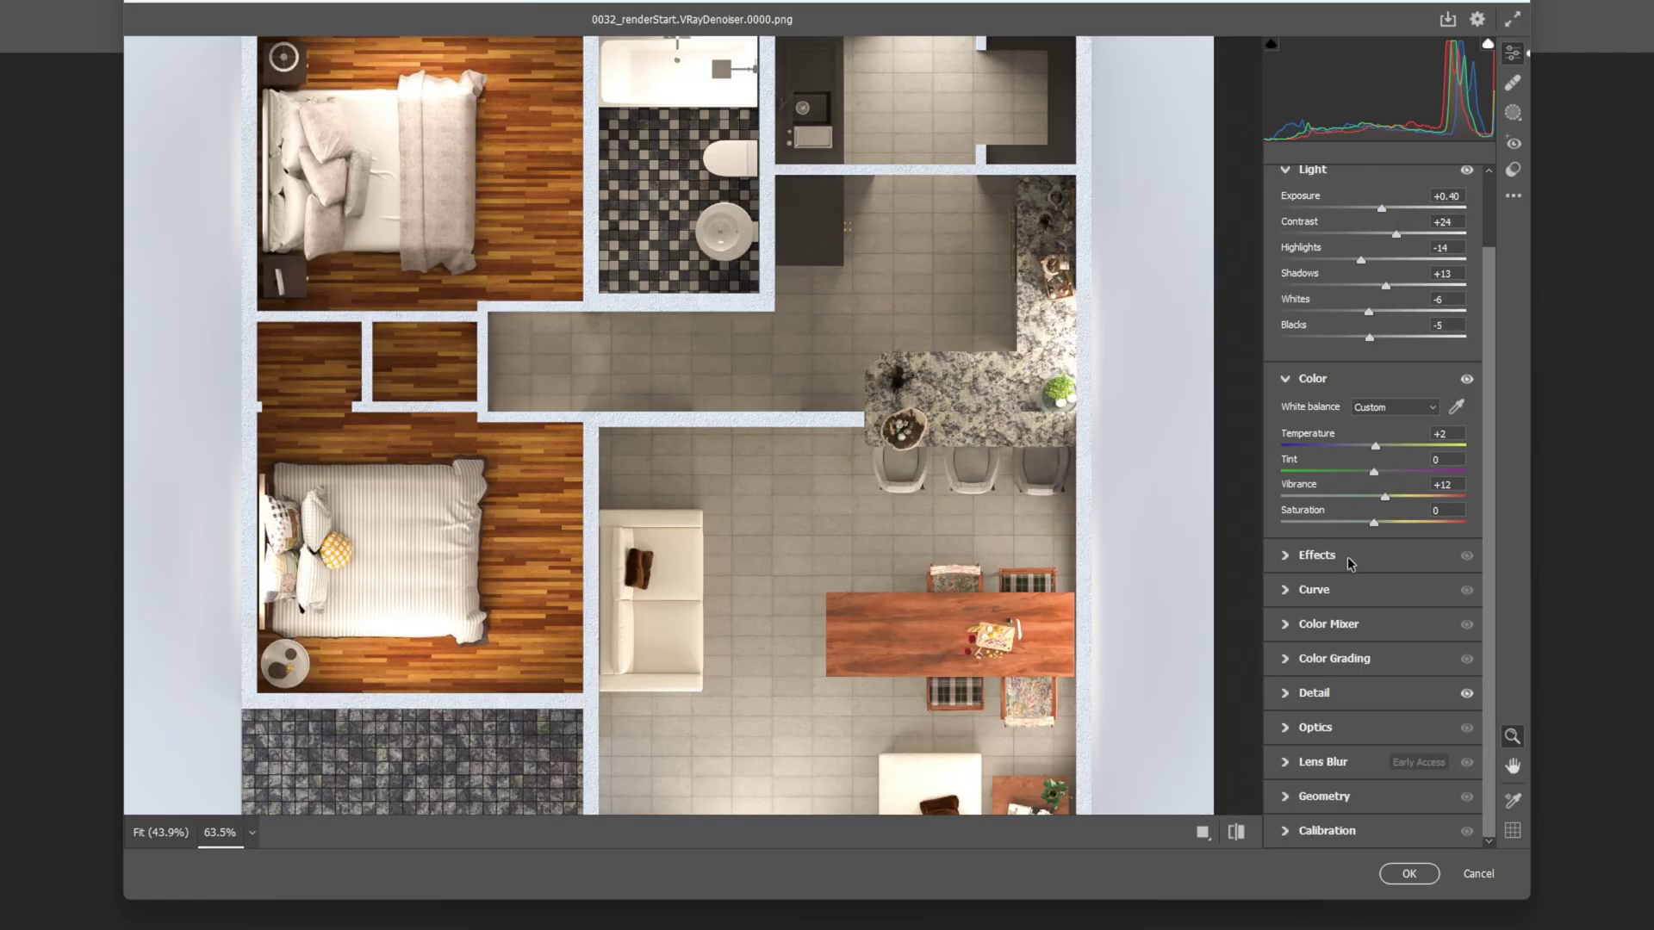
Set texture +36, clarity +21 and dehaze -3, then apply the Camera Raw filter.
{"action": "left_click", "coordinate": [1316, 553]}
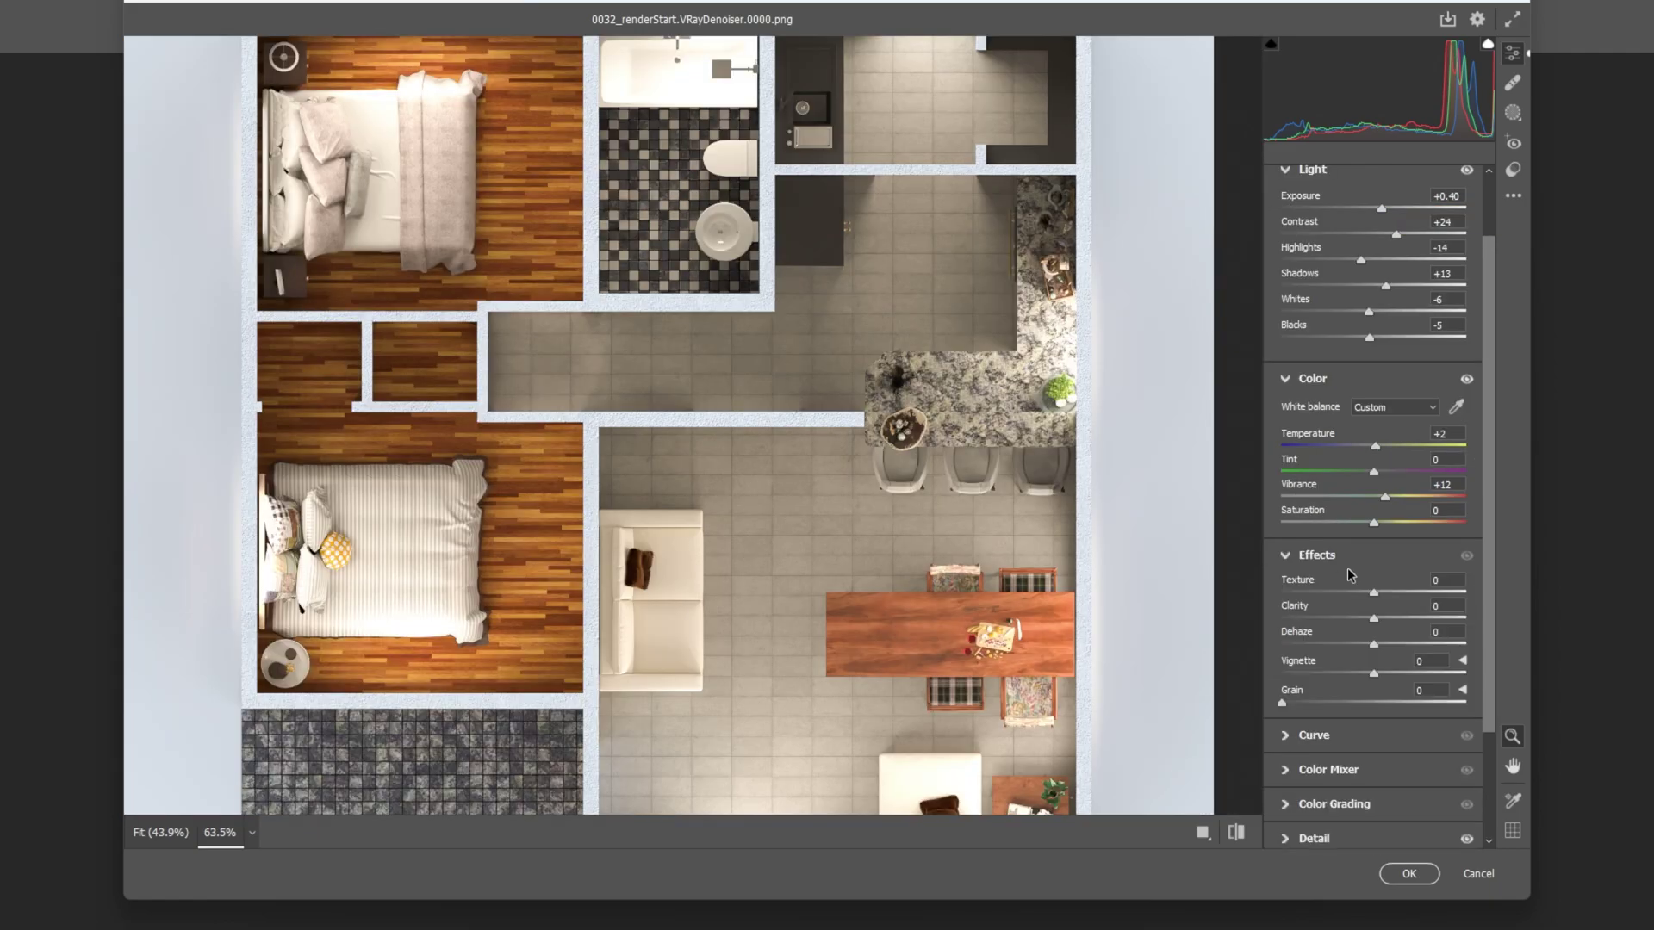
{"action": "left_click_drag", "start_coordinate": [1375, 592], "coordinate": [1406, 587]}
{"action": "mouse_move", "coordinate": [1374, 618]}
{"action": "left_mouse_down"}
{"action": "mouse_move", "coordinate": [1393, 617]}
{"action": "mouse_move", "coordinate": [1370, 645]}
{"action": "left_mouse_up"}
{"action": "left_click_drag", "start_coordinate": [954, 501], "coordinate": [904, 506]}
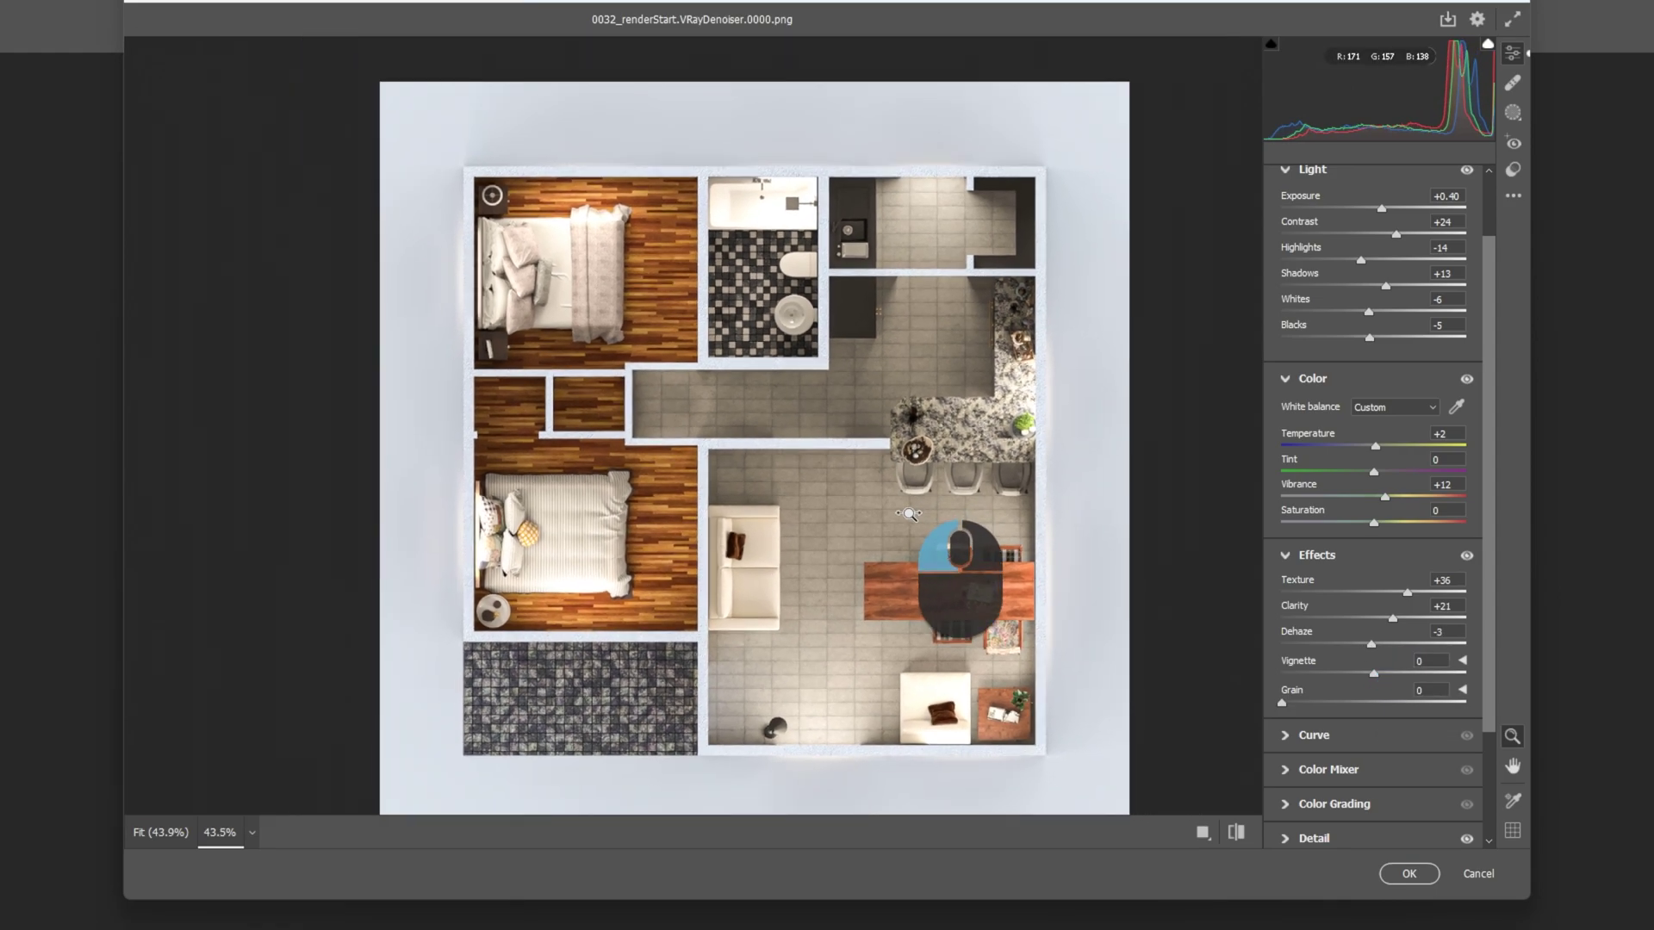
{"action": "left_click", "coordinate": [1409, 874]}
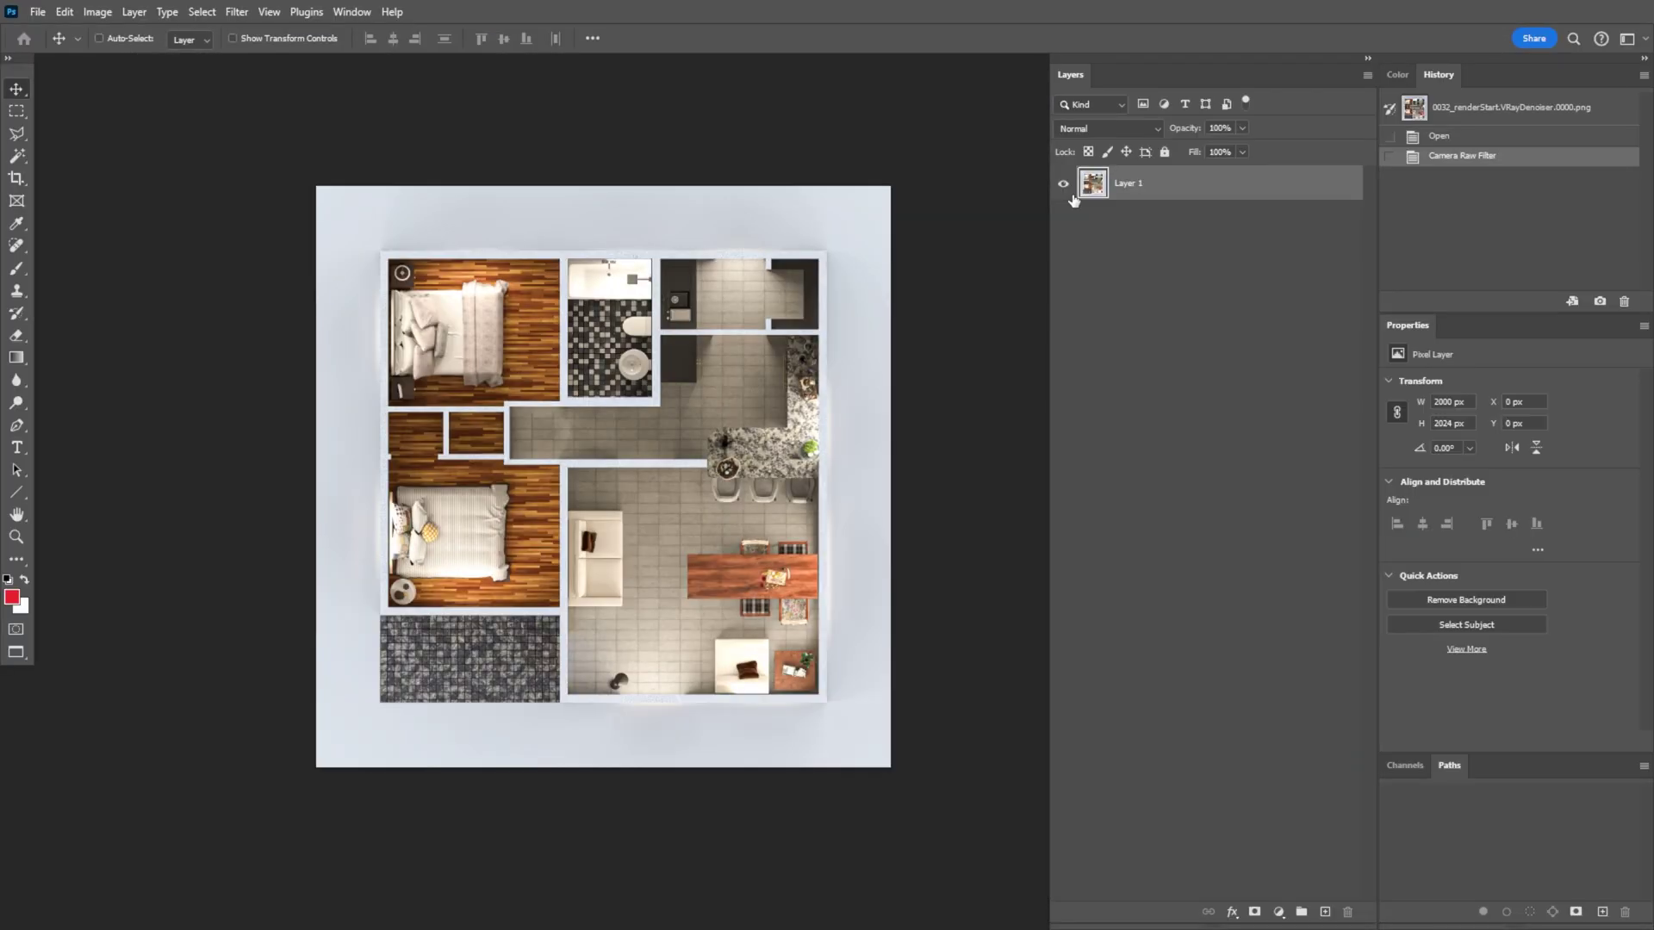
Compare the Camera Raw result against the unfiltered original render.
{"action": "left_click", "coordinate": [1441, 141]}
{"action": "left_click", "coordinate": [1444, 156]}
{"action": "scroll", "coordinate": [633, 534], "scroll_direction": "up", "scroll_amount": 3, "text": "alt"}
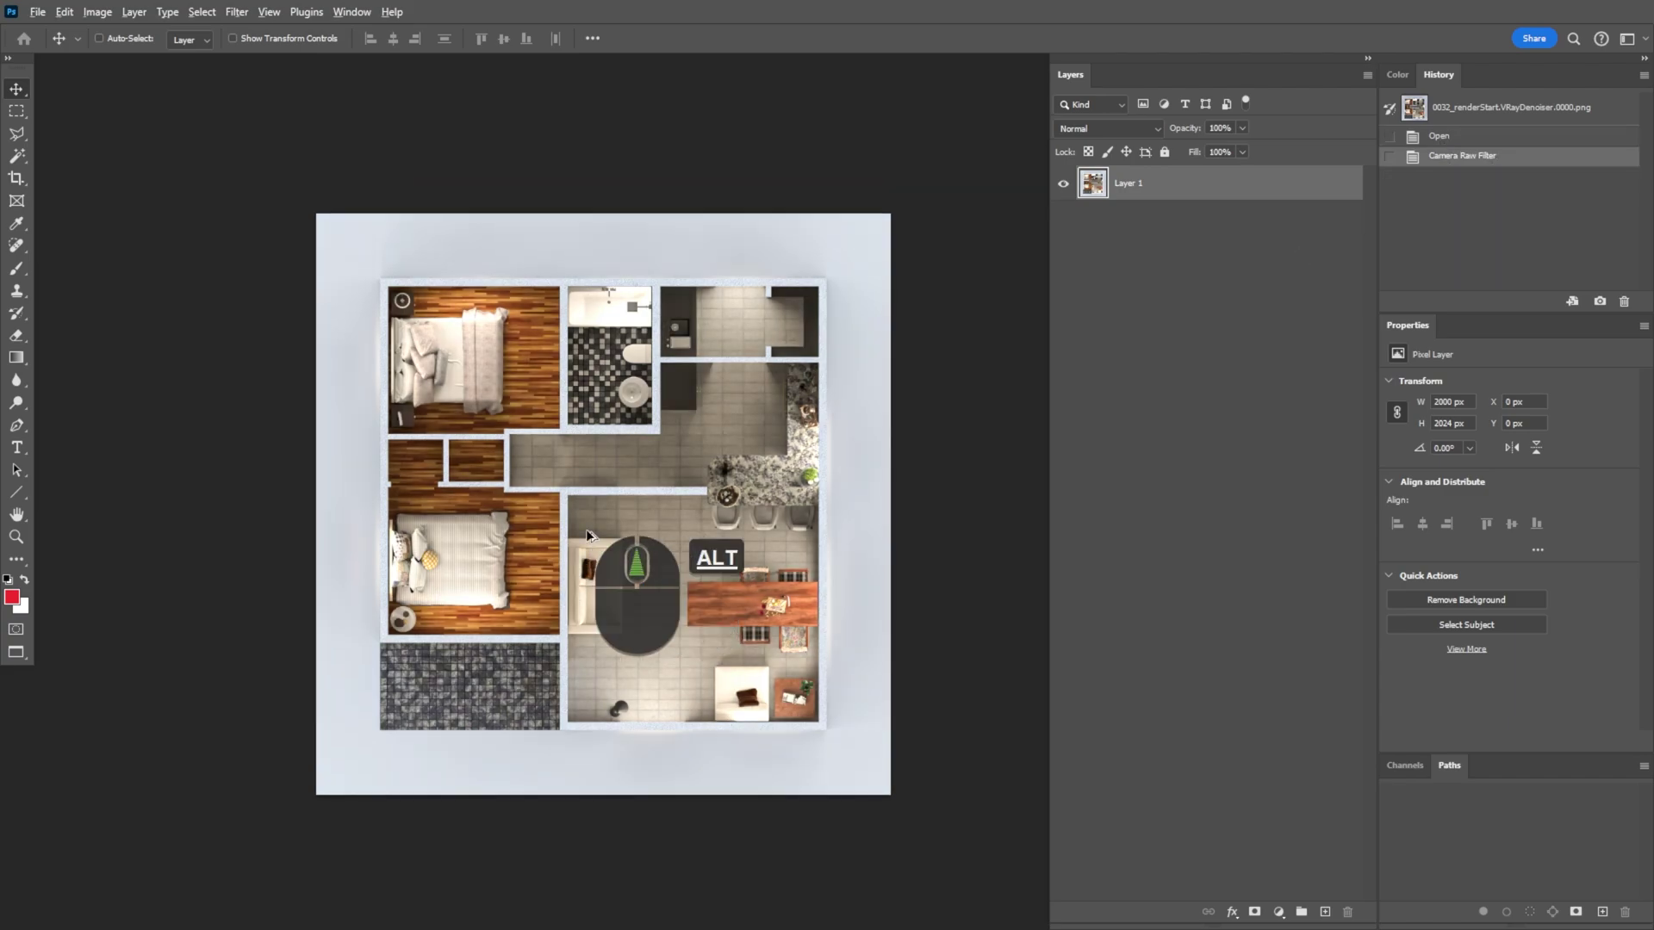
Import the V-Ray render passes from the image viewer as Photoshop layers.
{"action": "key", "text": "super"}
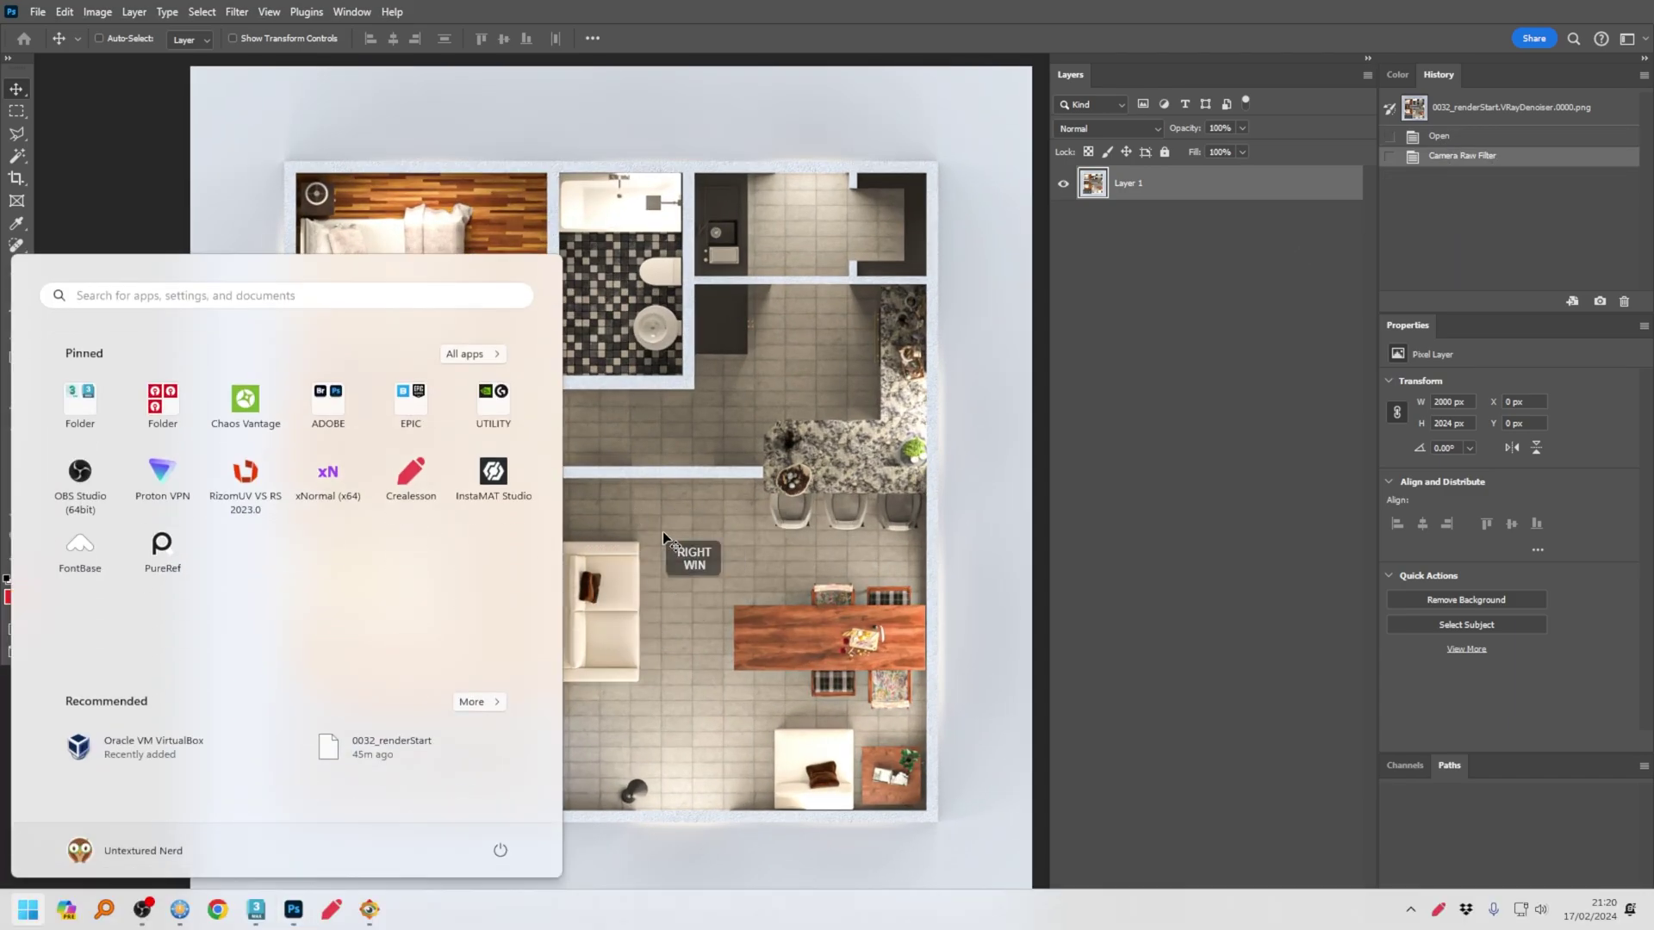
{"action": "left_click", "coordinate": [379, 912]}
{"action": "left_click_drag", "start_coordinate": [642, 437], "coordinate": [719, 120]}
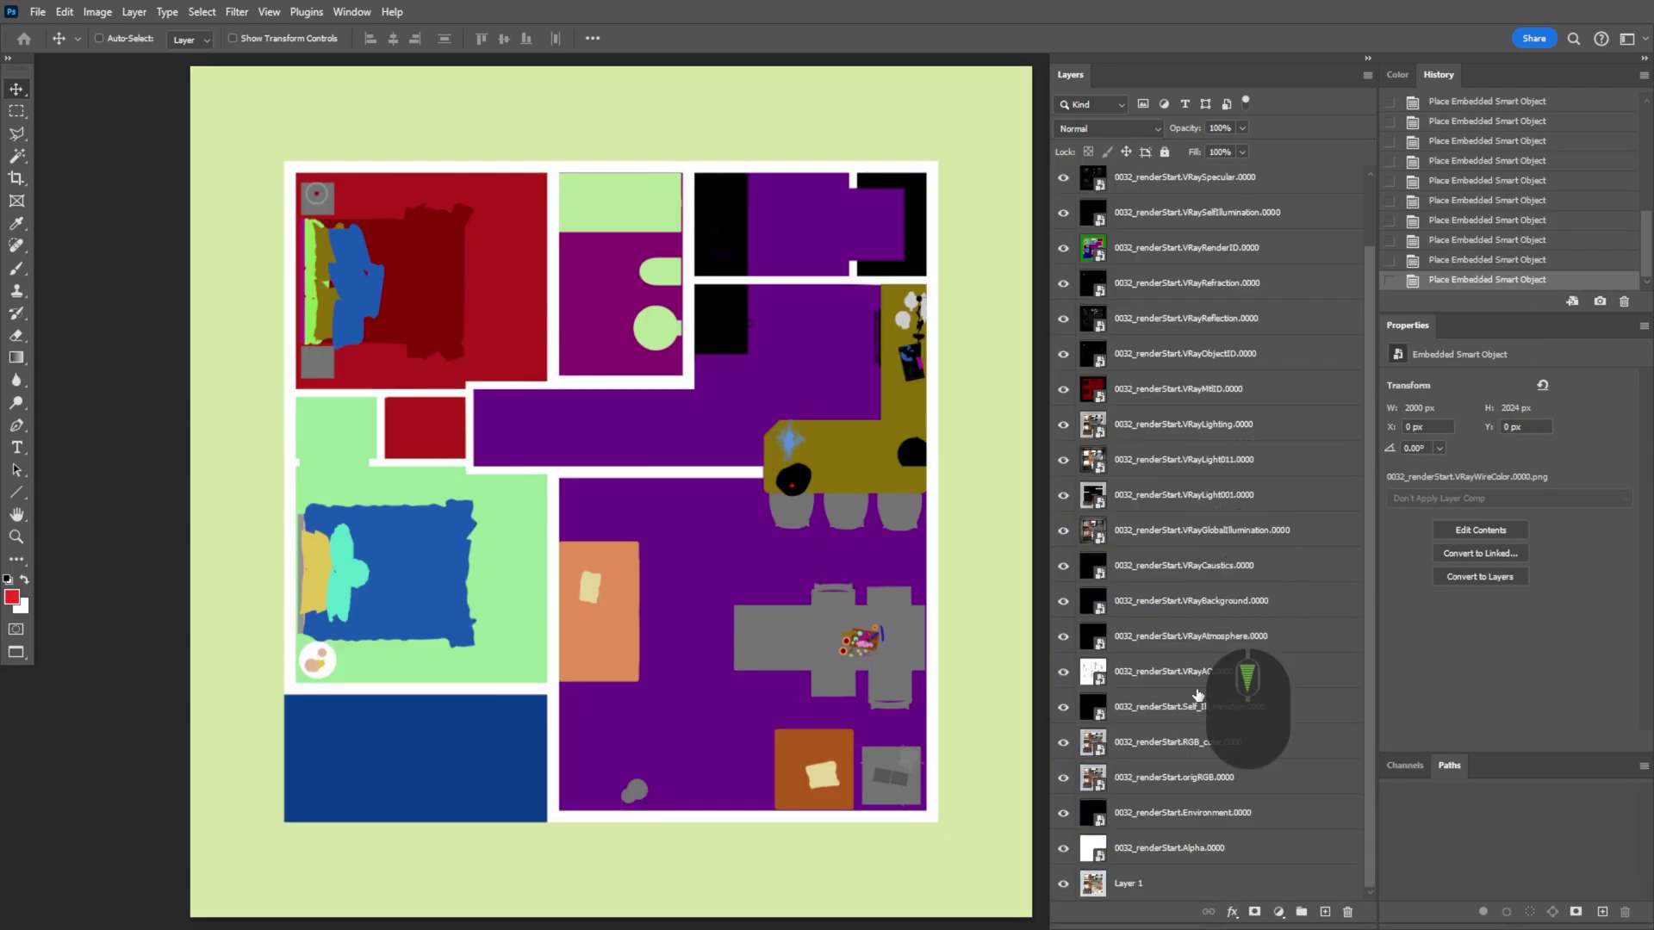
{"action": "left_click", "coordinate": [1152, 834], "text": "shift"}
Group the pass layers into a hidden group named PASSES.
{"action": "key", "text": "ctrl+g"}
{"action": "double_click", "coordinate": [1127, 175]}
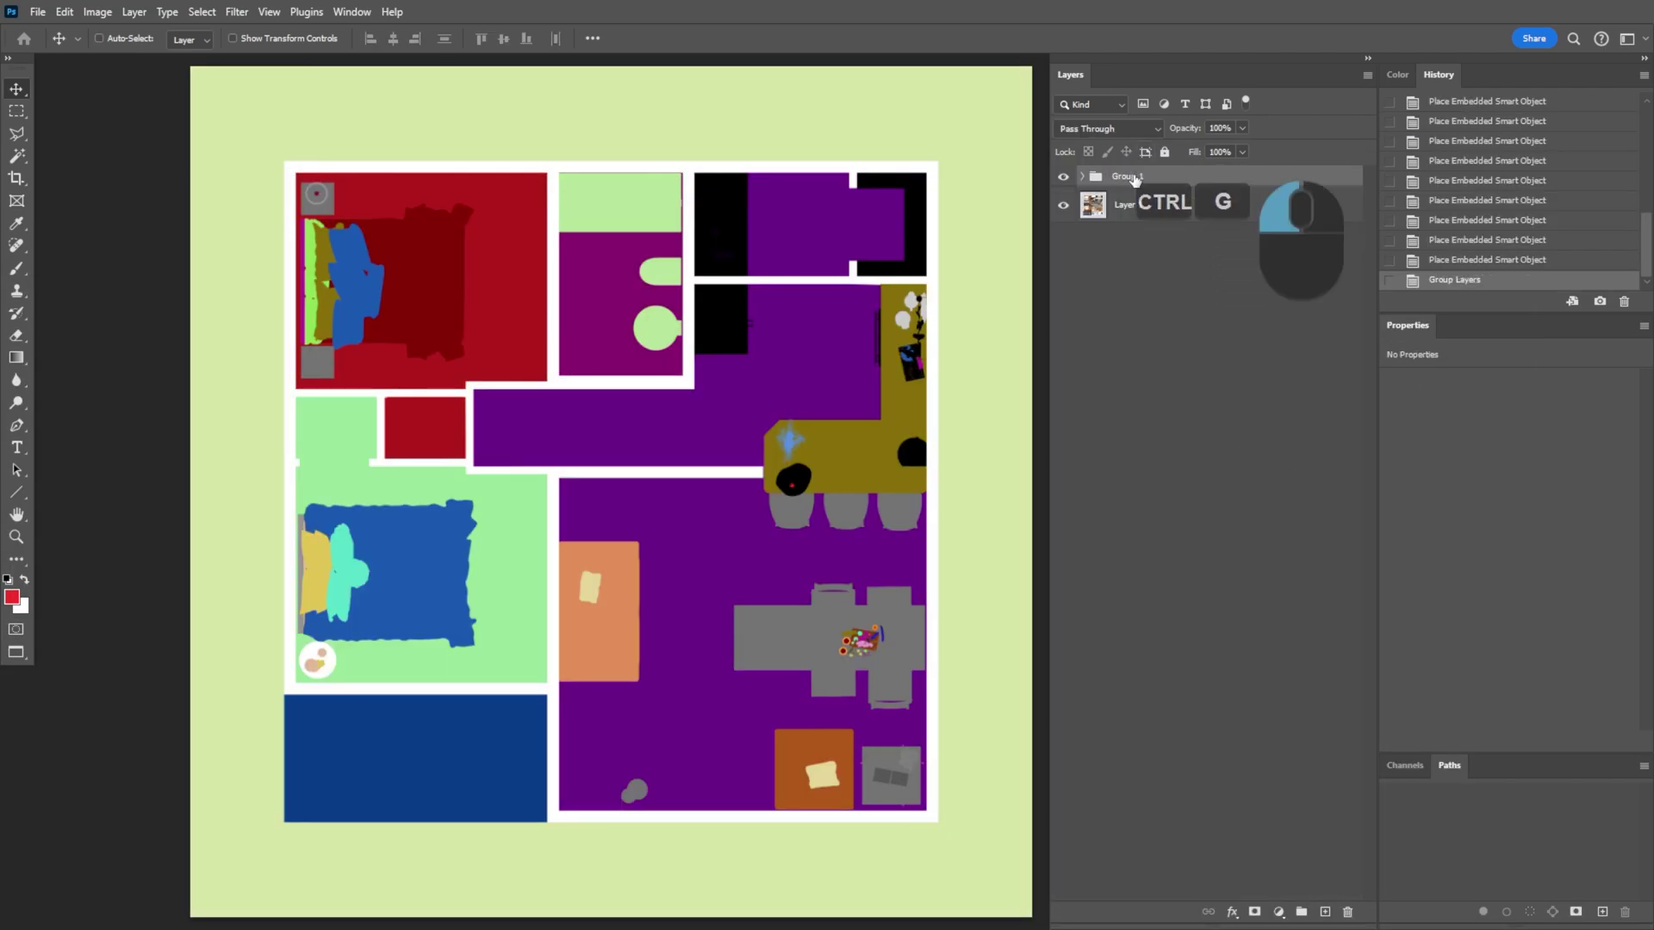
{"action": "type", "text": "PASSES"}
{"action": "left_click", "coordinate": [1063, 176]}
{"action": "left_click", "coordinate": [1128, 205]}
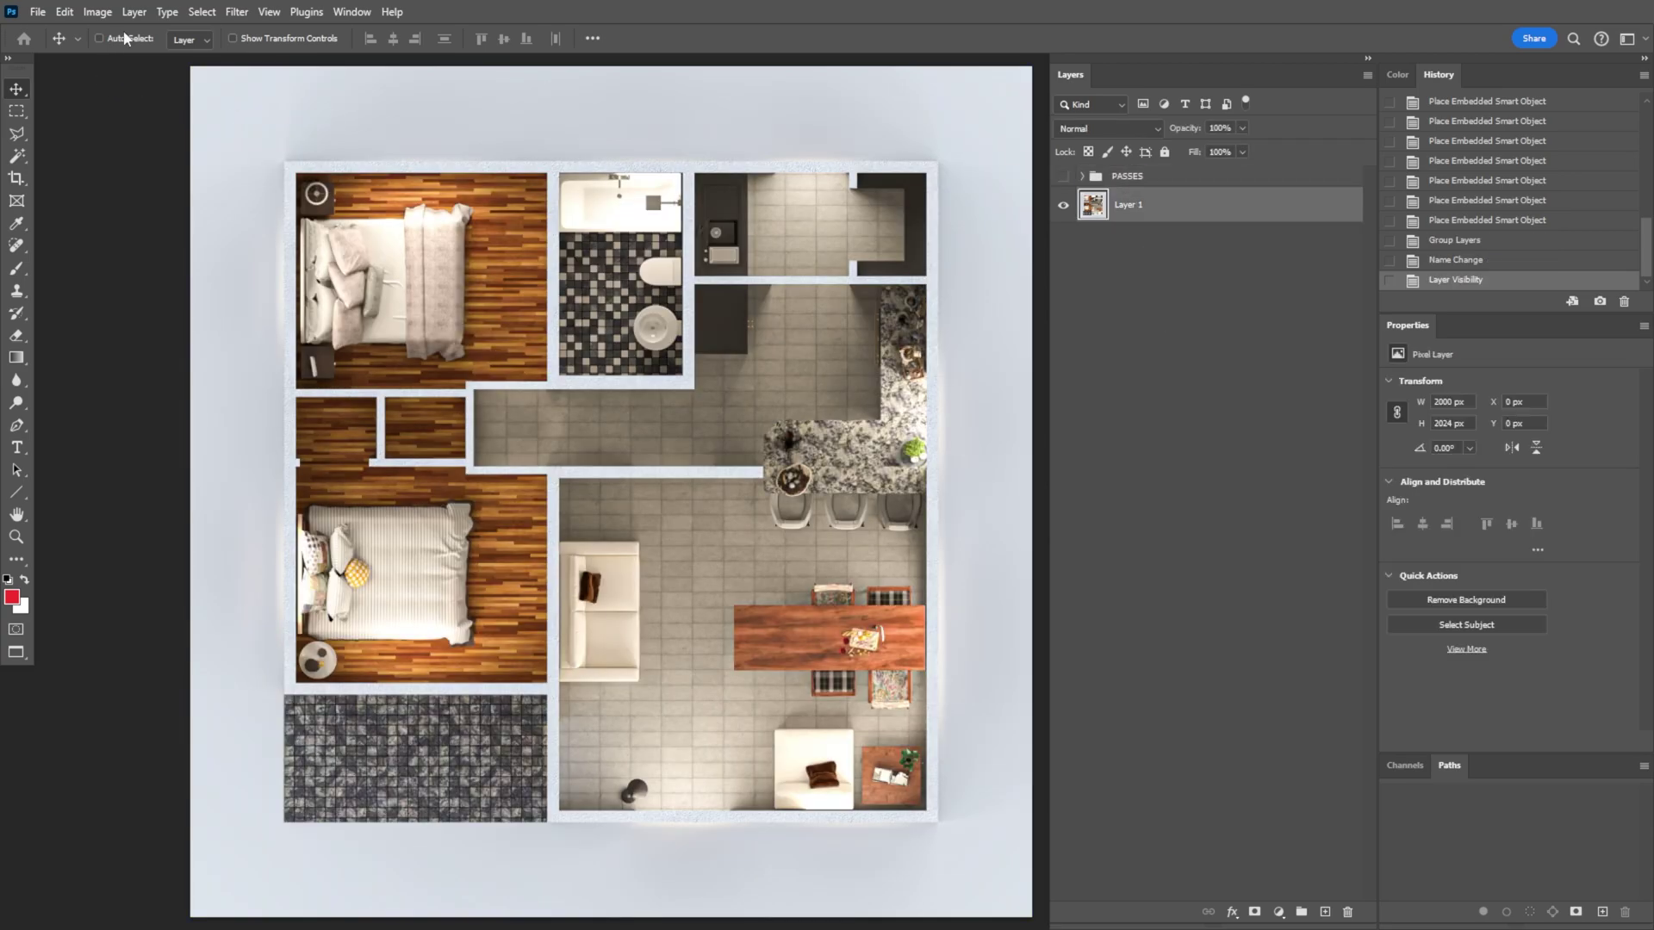
{"action": "left_click", "coordinate": [133, 11]}
Convert the render layer into the locked Background layer.
{"action": "mouse_move", "coordinate": [150, 33]}
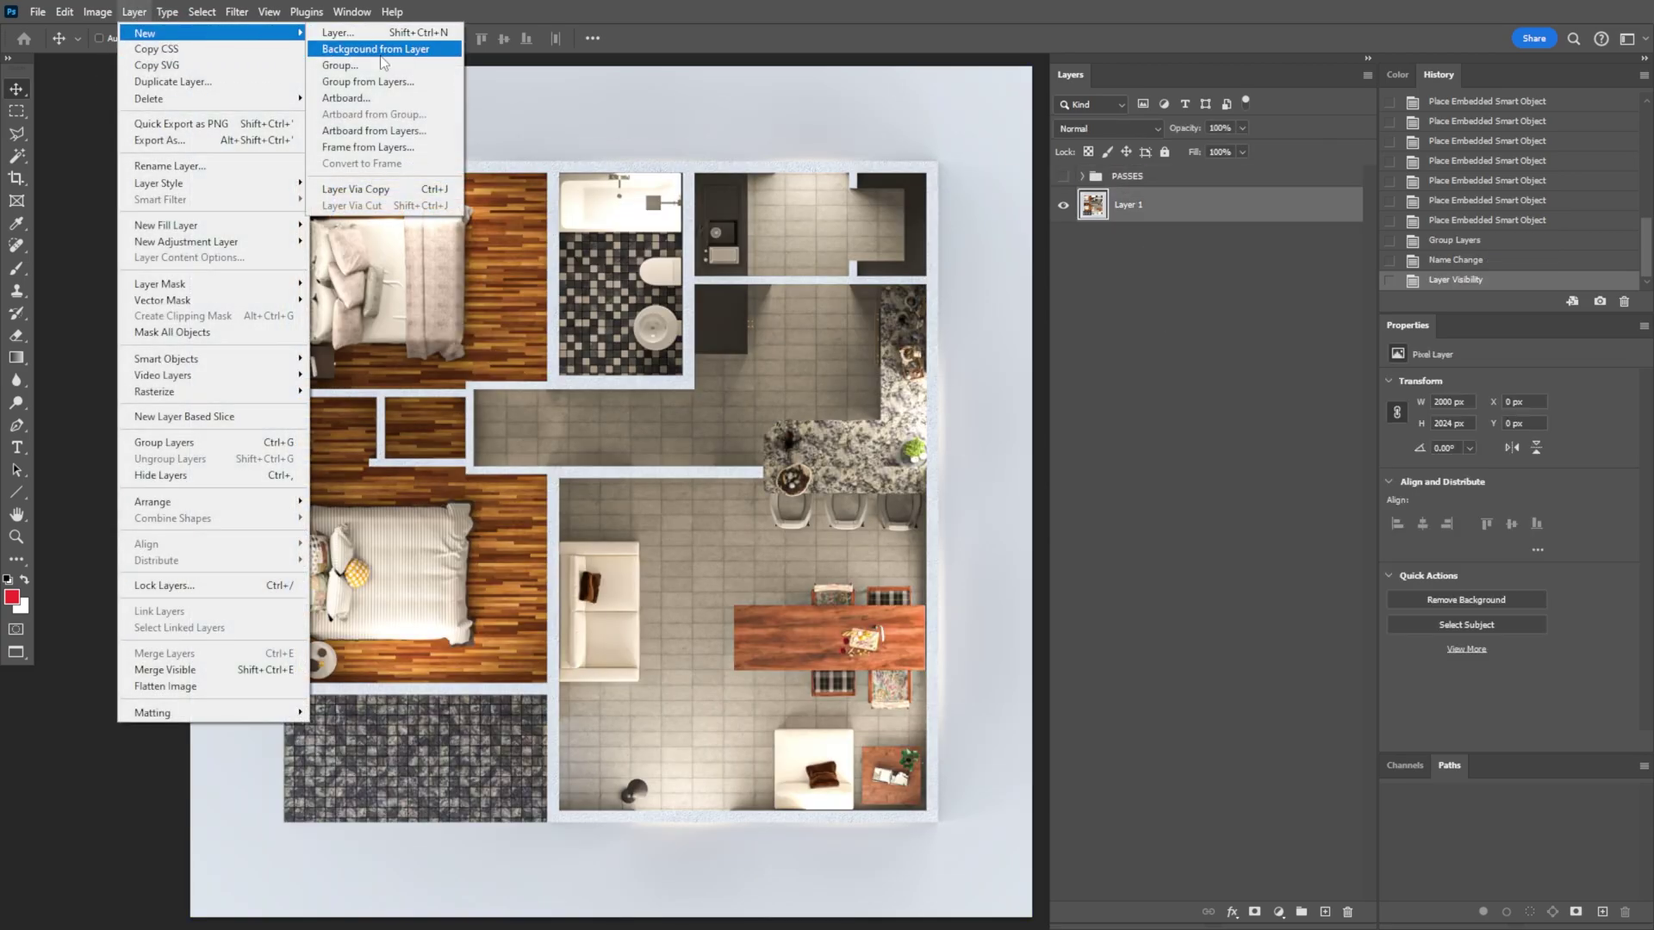
{"action": "left_click", "coordinate": [379, 50]}
{"action": "scroll", "coordinate": [718, 476], "scroll_direction": "down", "scroll_amount": 1, "text": "alt"}
{"action": "scroll", "coordinate": [725, 431], "scroll_direction": "up", "scroll_amount": 1, "text": "alt"}
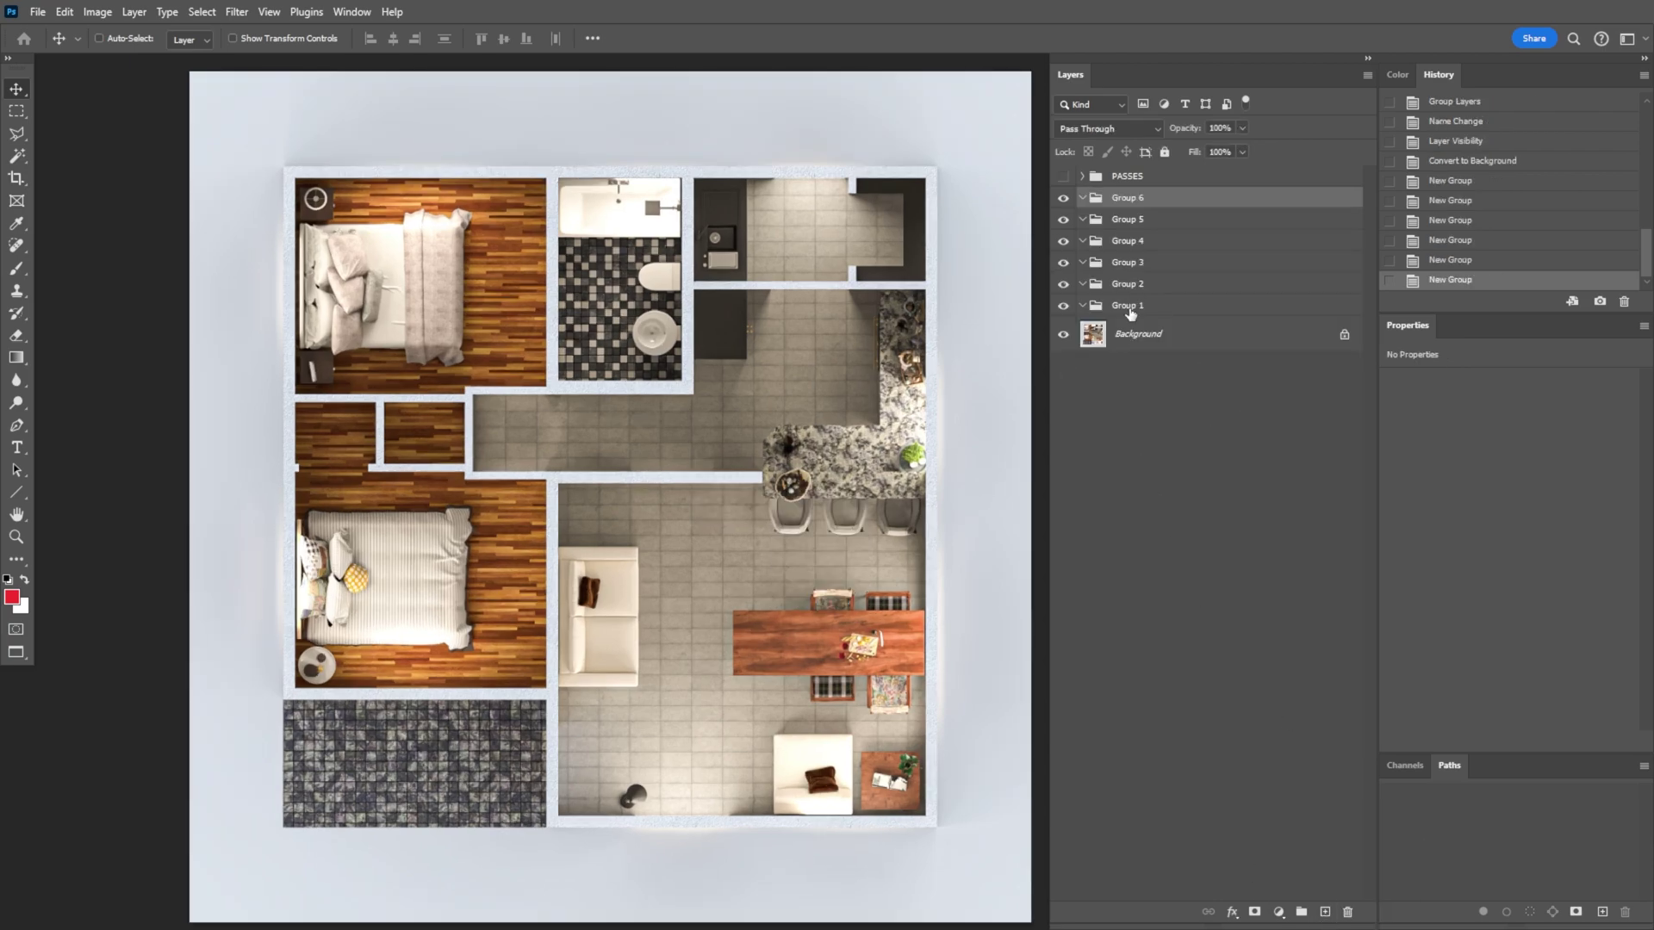
{"action": "double_click", "coordinate": [1131, 306]}
{"action": "key", "text": "Escape"}
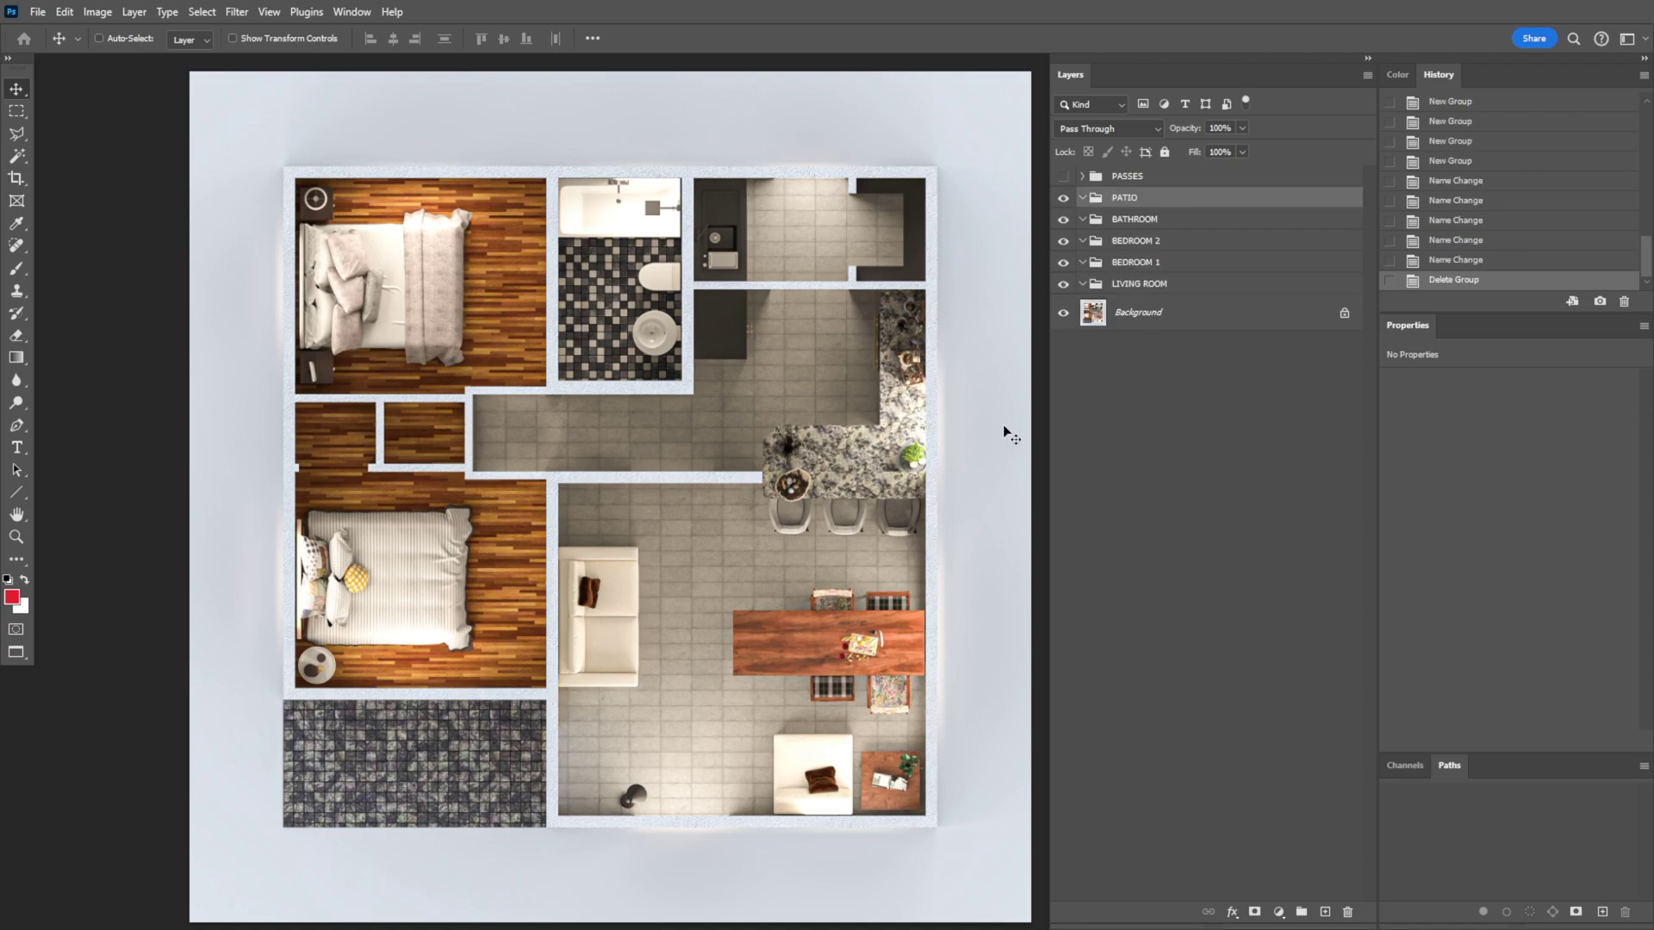
Move the VRayWireColor pass out of PASSES to the top of the layer stack.
{"action": "left_click", "coordinate": [1082, 176]}
{"action": "left_click", "coordinate": [1063, 175]}
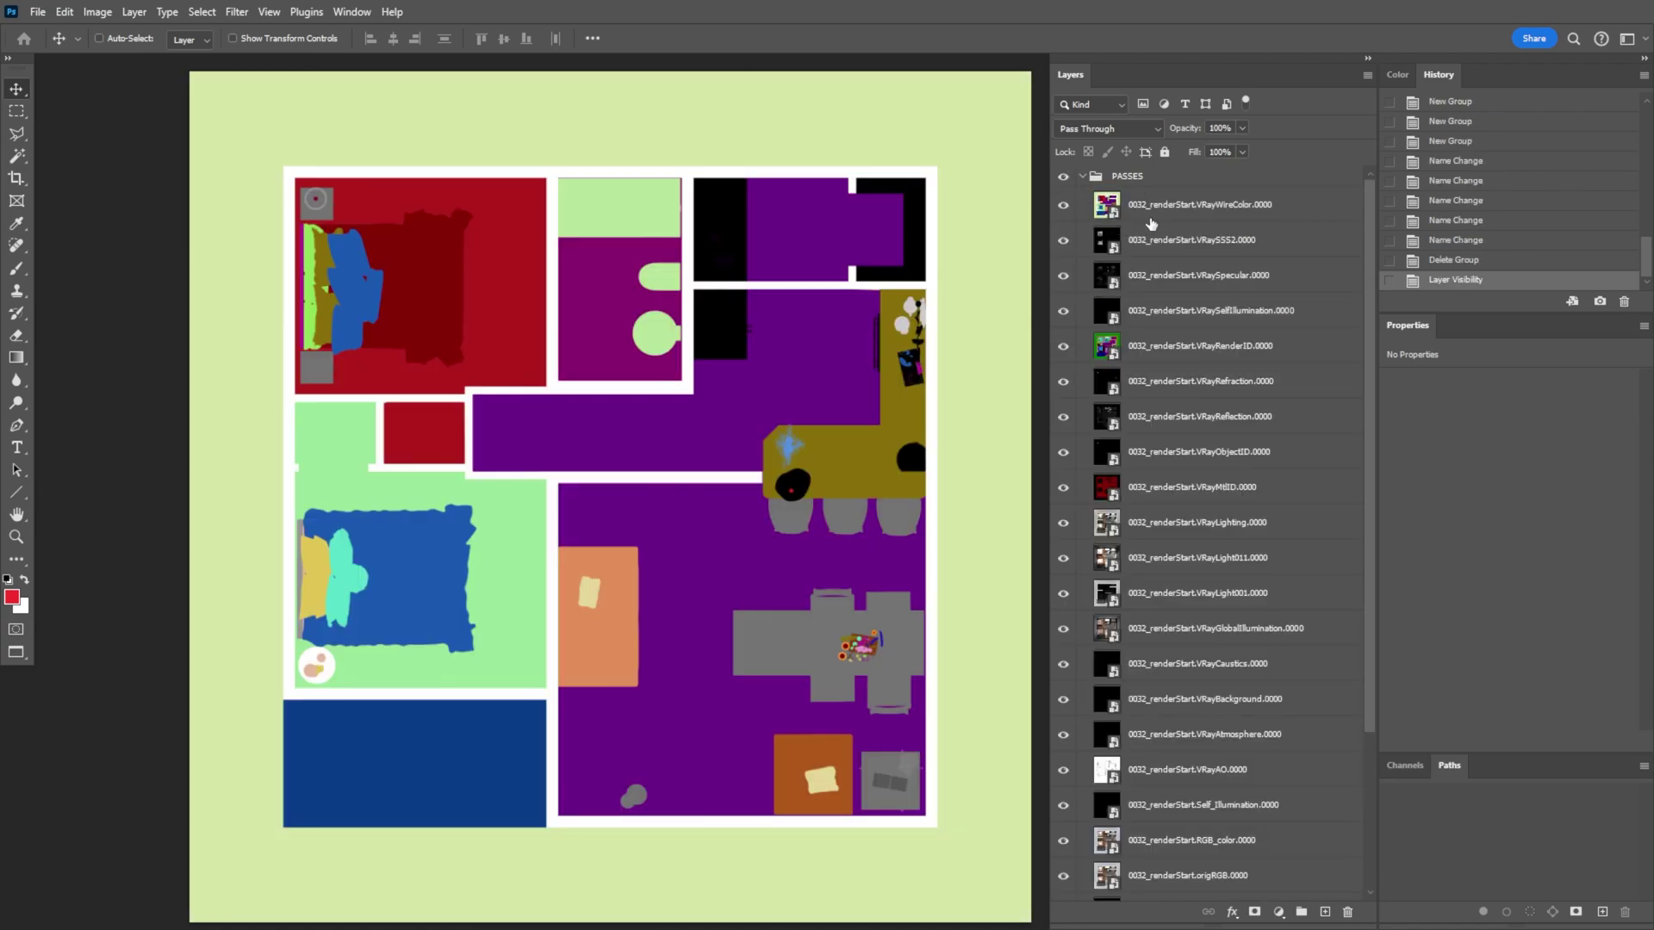
{"action": "left_click", "coordinate": [1182, 210]}
{"action": "left_click_drag", "start_coordinate": [1182, 210], "coordinate": [1223, 170]}
{"action": "left_click", "coordinate": [1082, 211]}
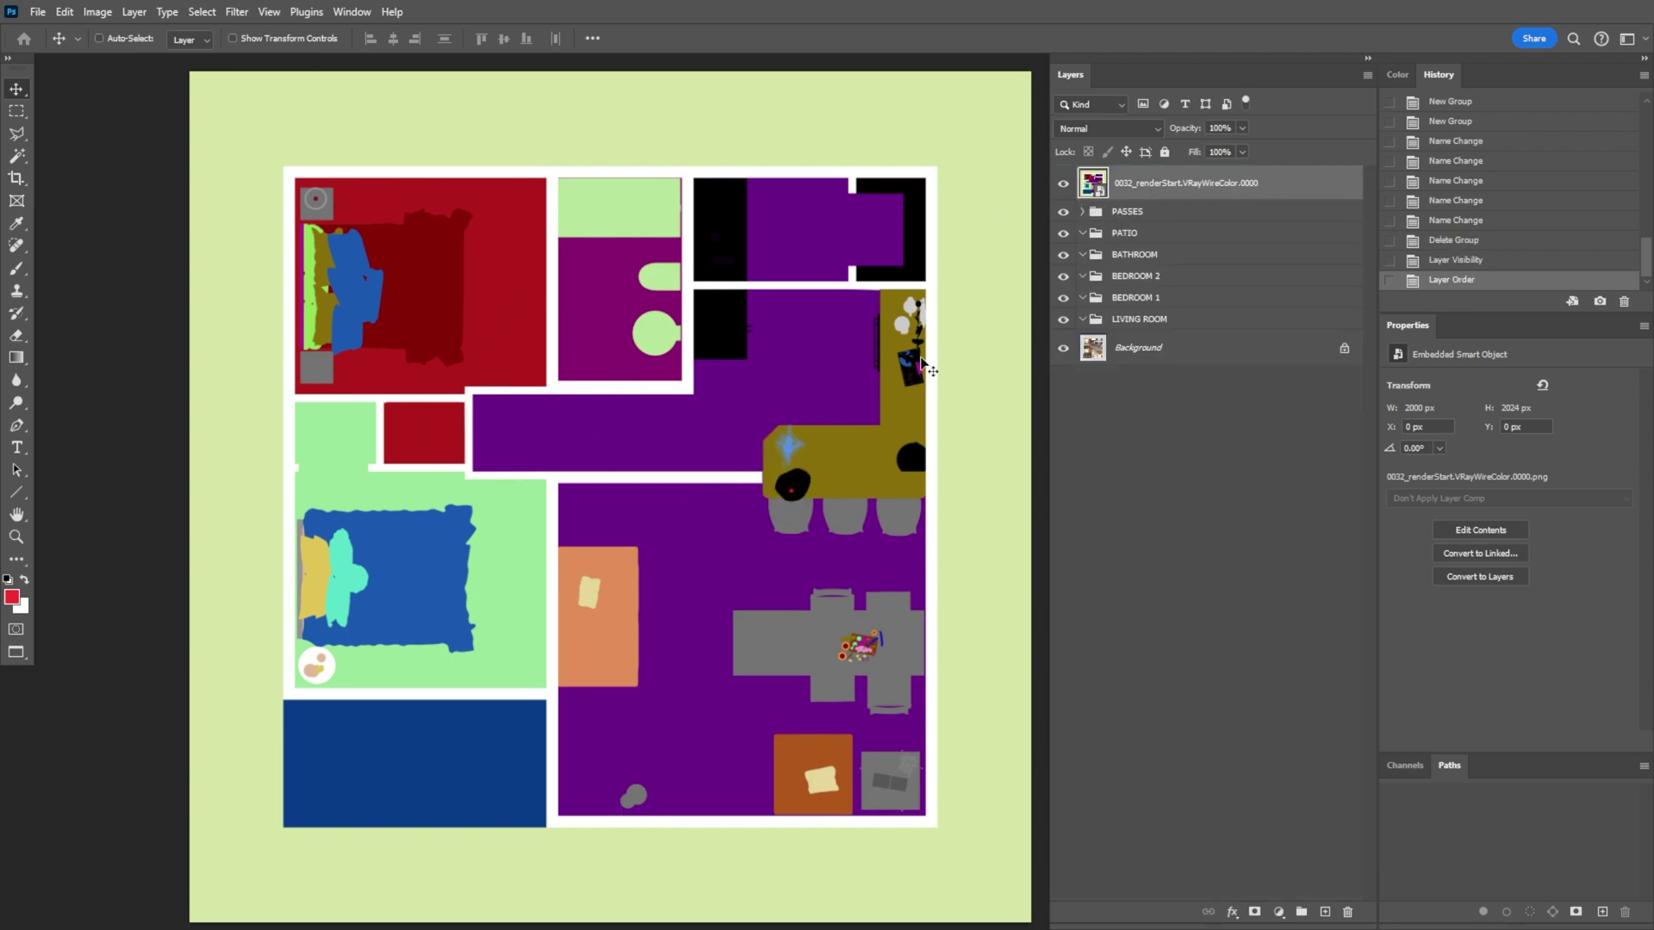
Magic Wand the blue patio on the wire-colour pass and mask the PATIO group to it.
{"action": "key", "text": "w"}
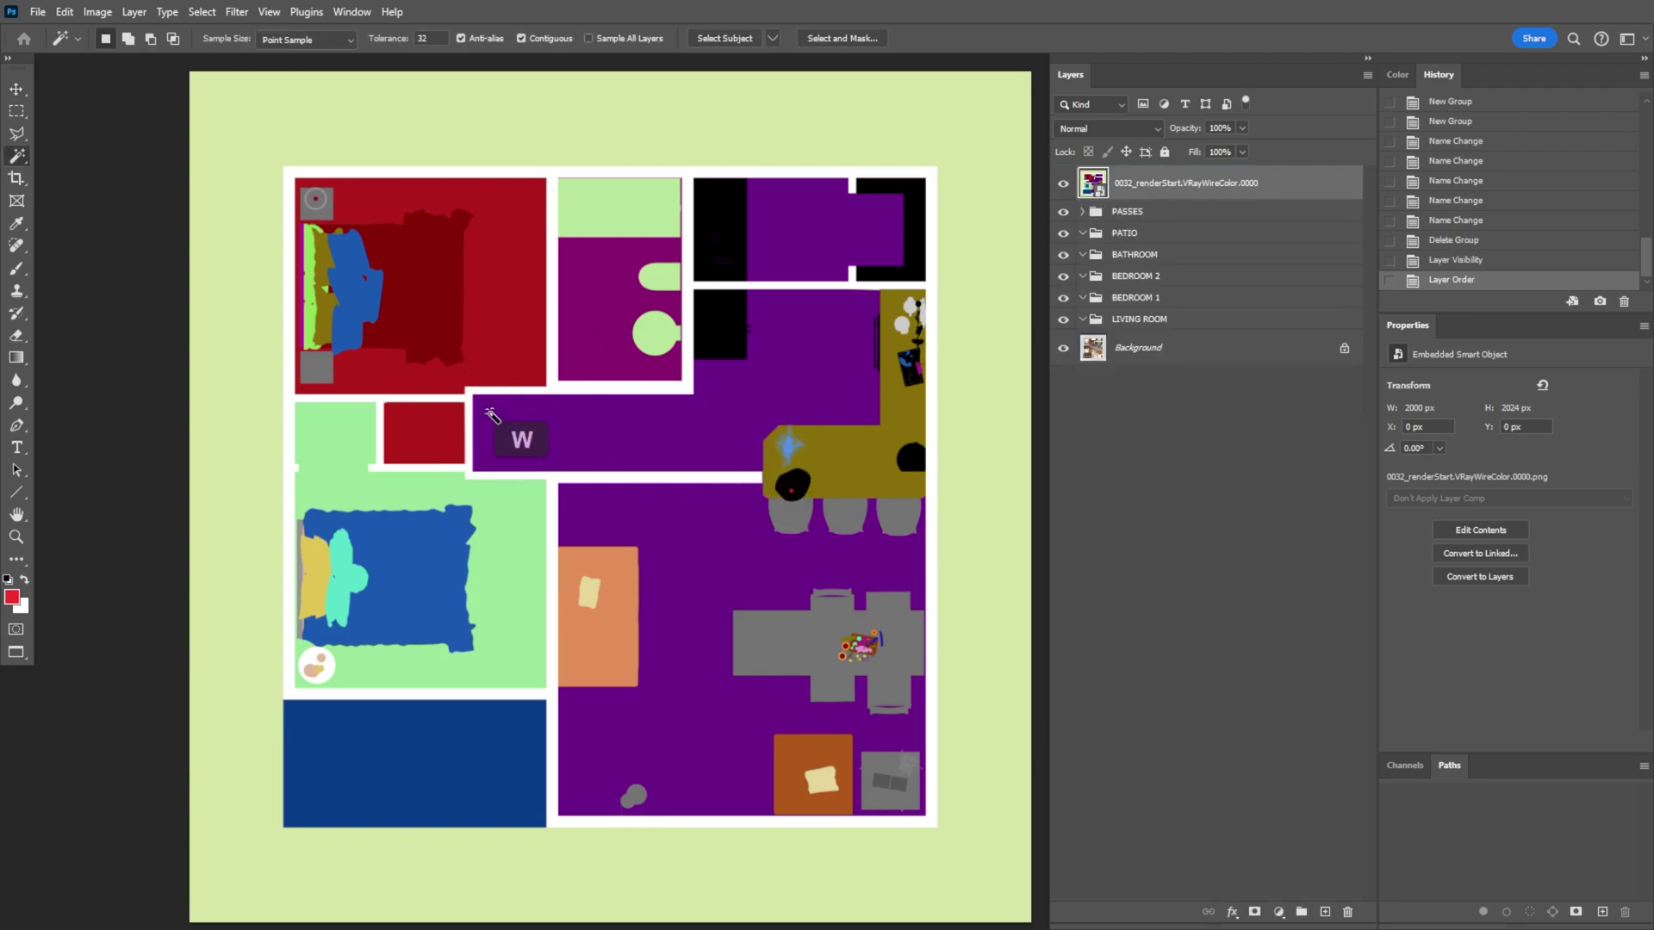
{"action": "left_click", "coordinate": [491, 788]}
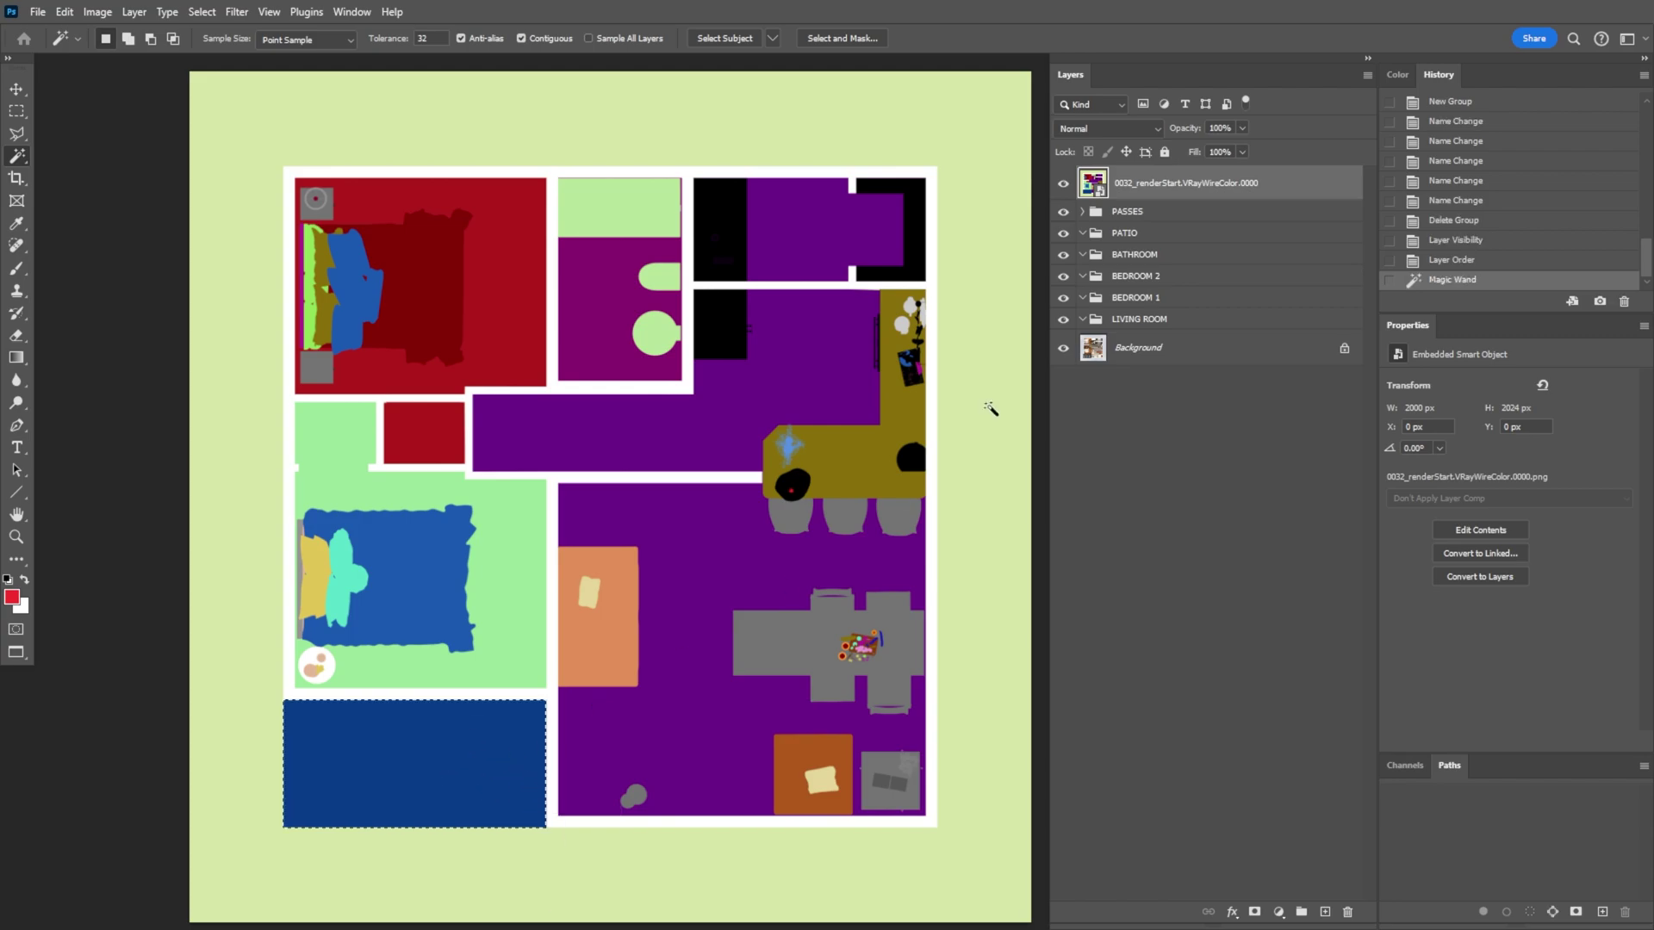
{"action": "left_click", "coordinate": [1064, 182]}
{"action": "left_click", "coordinate": [1063, 211]}
{"action": "left_click", "coordinate": [1124, 232]}
{"action": "left_click", "coordinate": [1255, 911]}
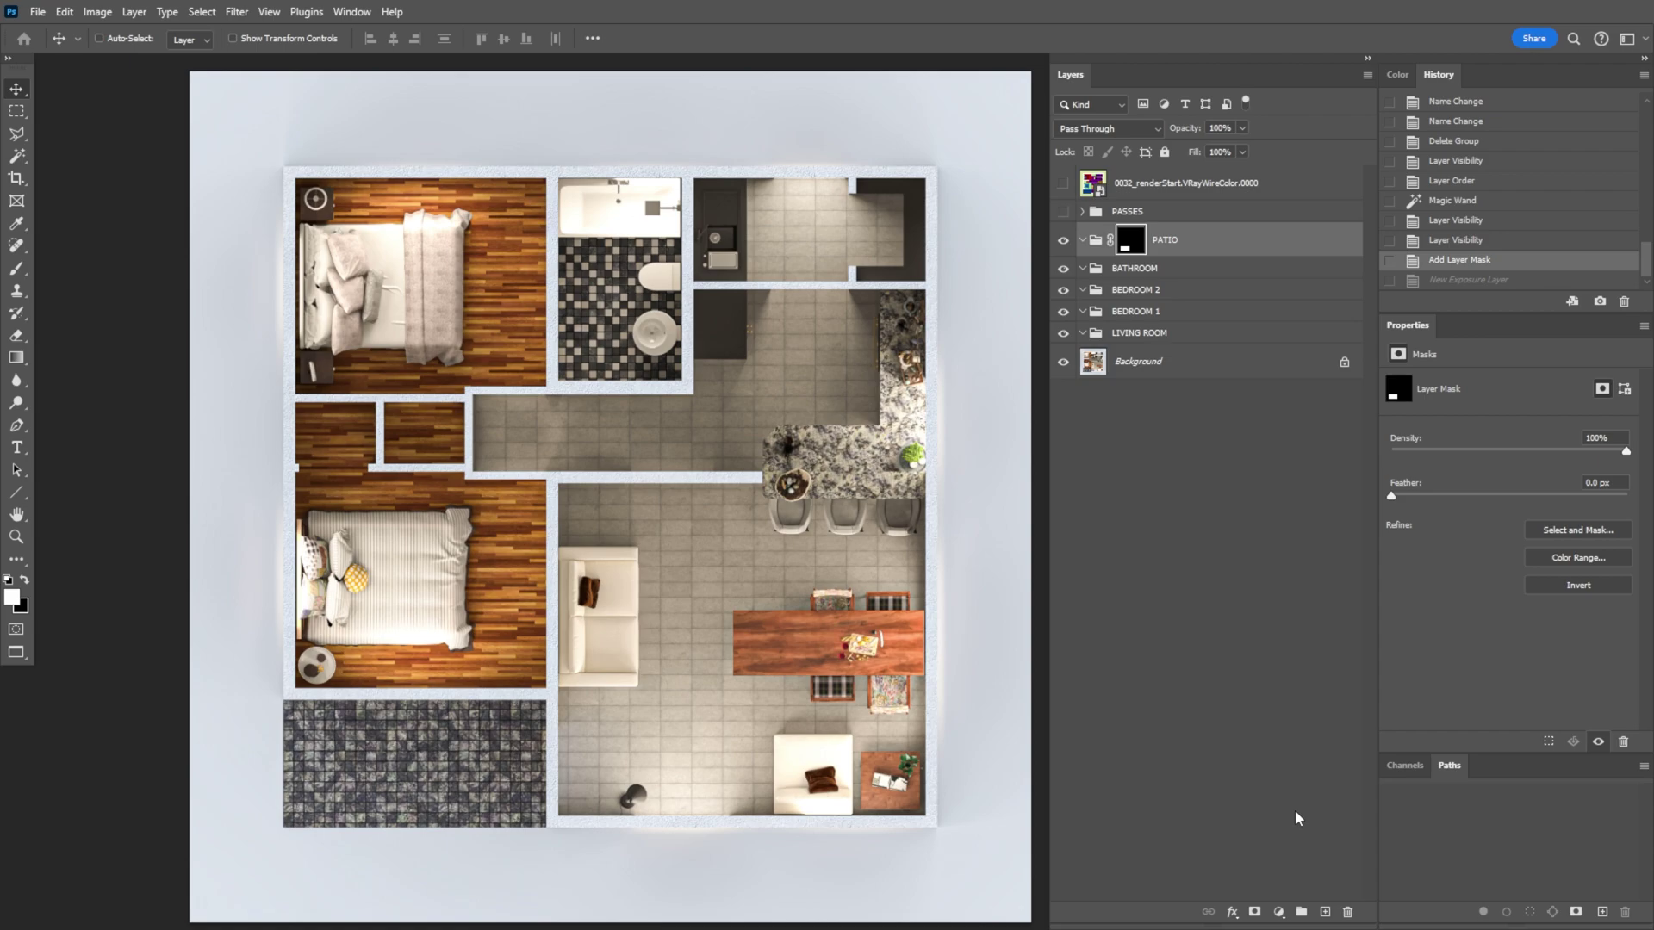
Add an Exposure layer to PATIO with exposure +0.22 and gamma 1.11.
{"action": "left_click", "coordinate": [1280, 912]}
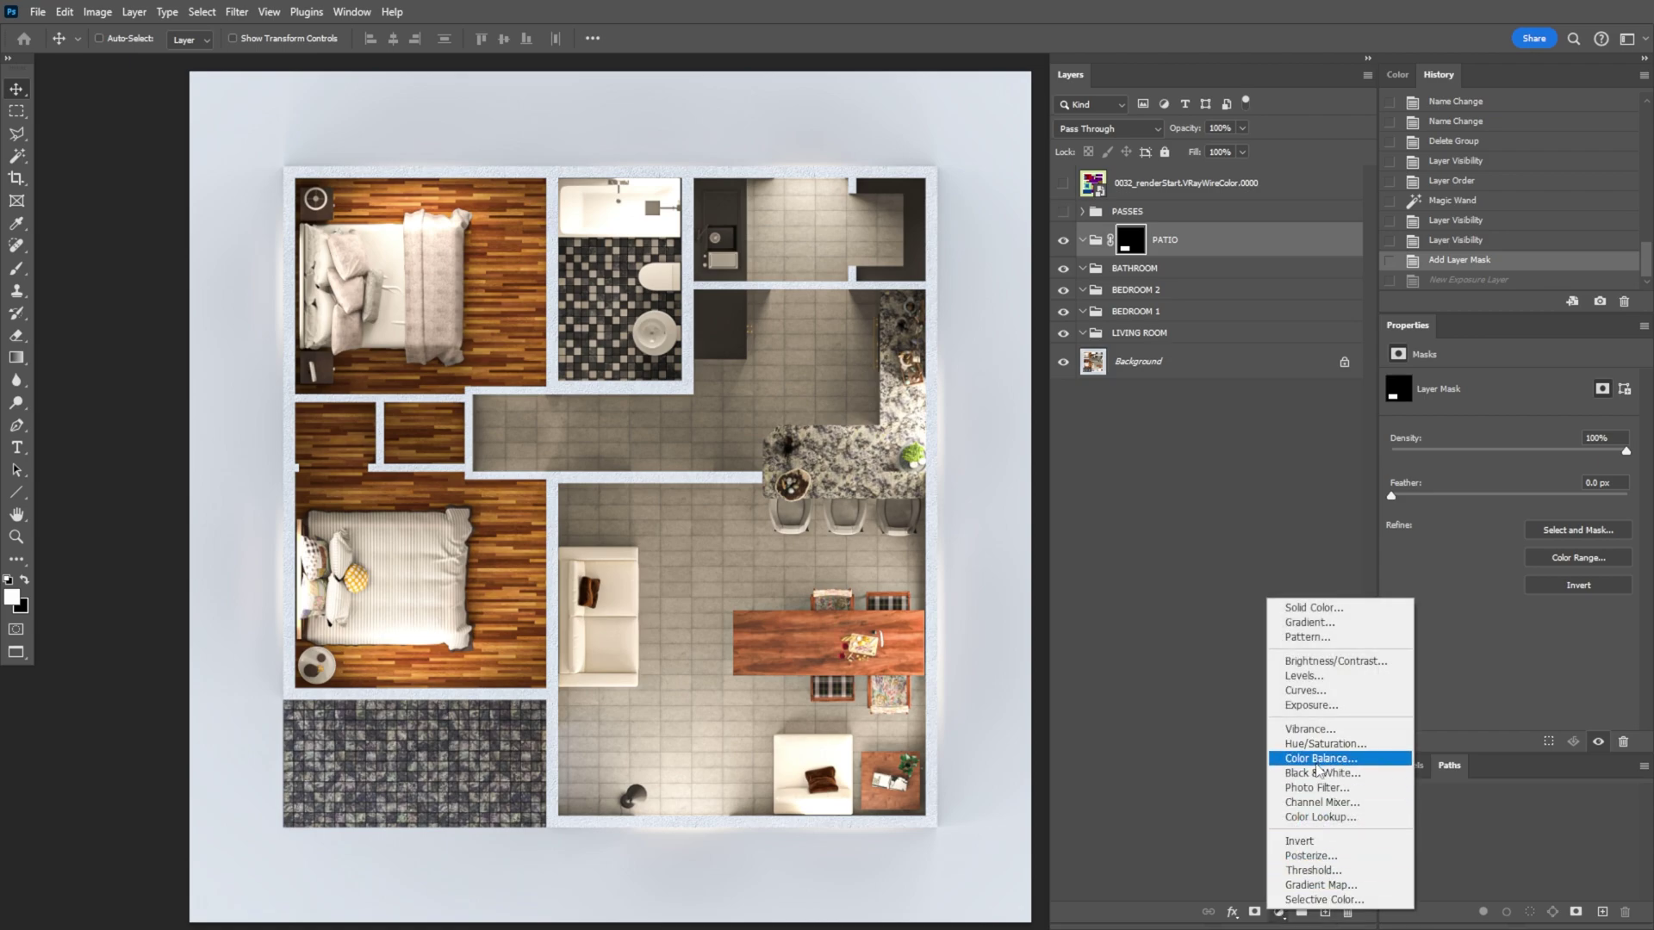
{"action": "left_click", "coordinate": [1311, 705]}
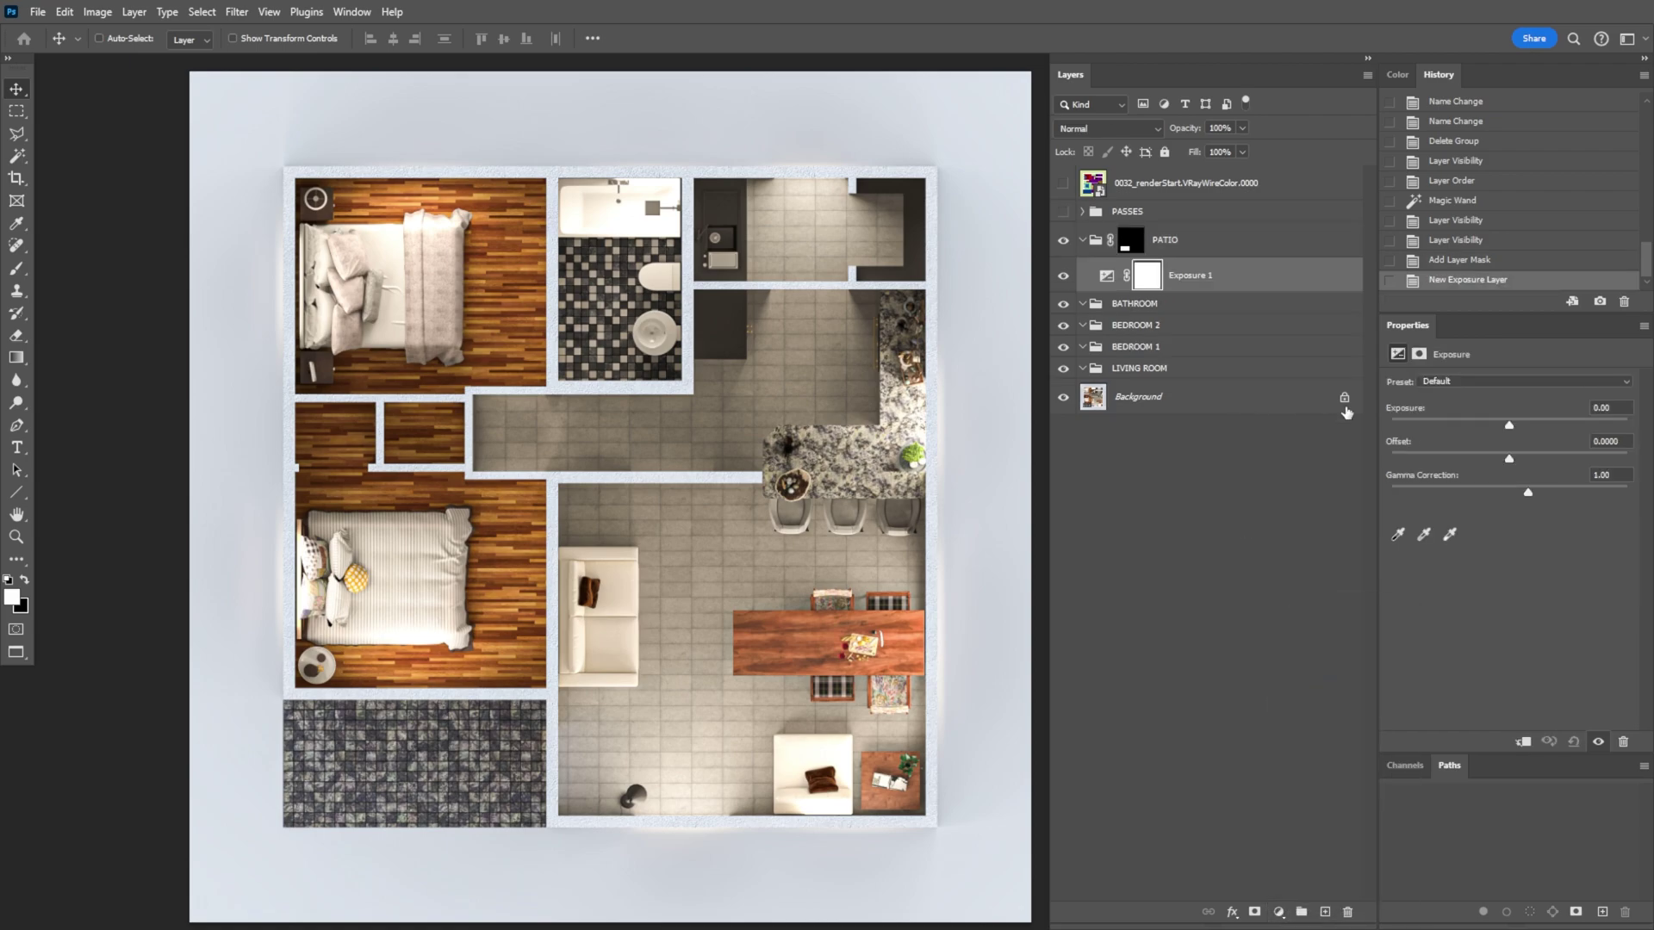
{"action": "left_click_drag", "start_coordinate": [1504, 432], "coordinate": [1518, 495]}
{"action": "left_click", "coordinate": [1062, 276]}
{"action": "left_click", "coordinate": [1062, 276]}
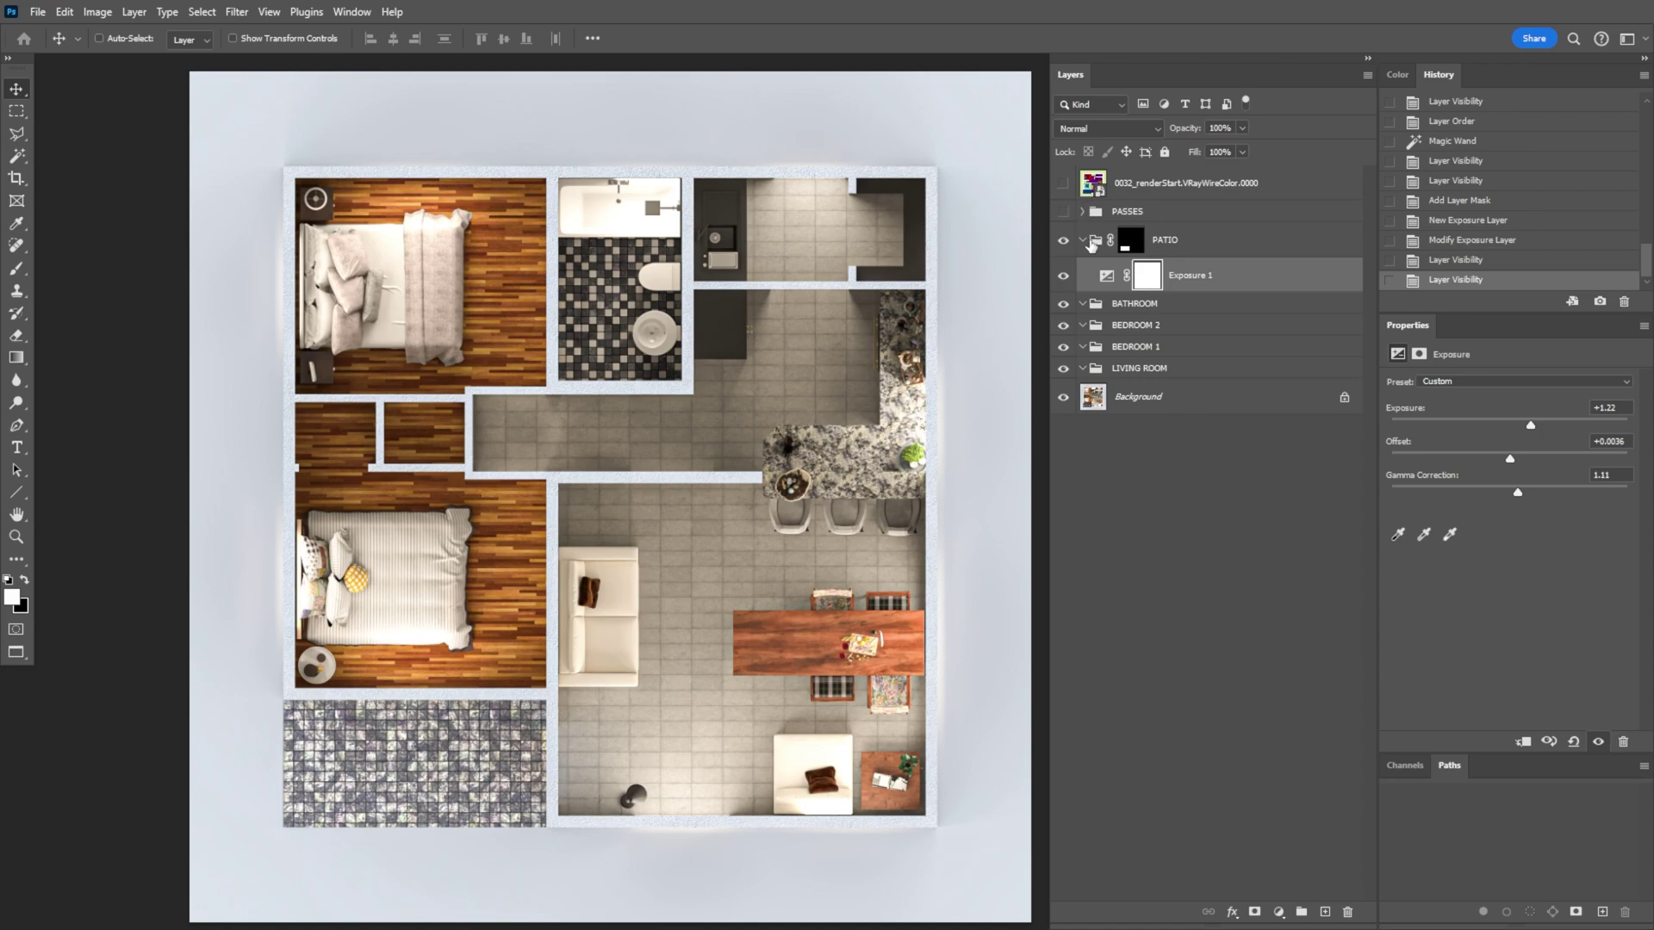
{"action": "left_click", "coordinate": [1085, 241]}
{"action": "left_click", "coordinate": [1161, 185]}
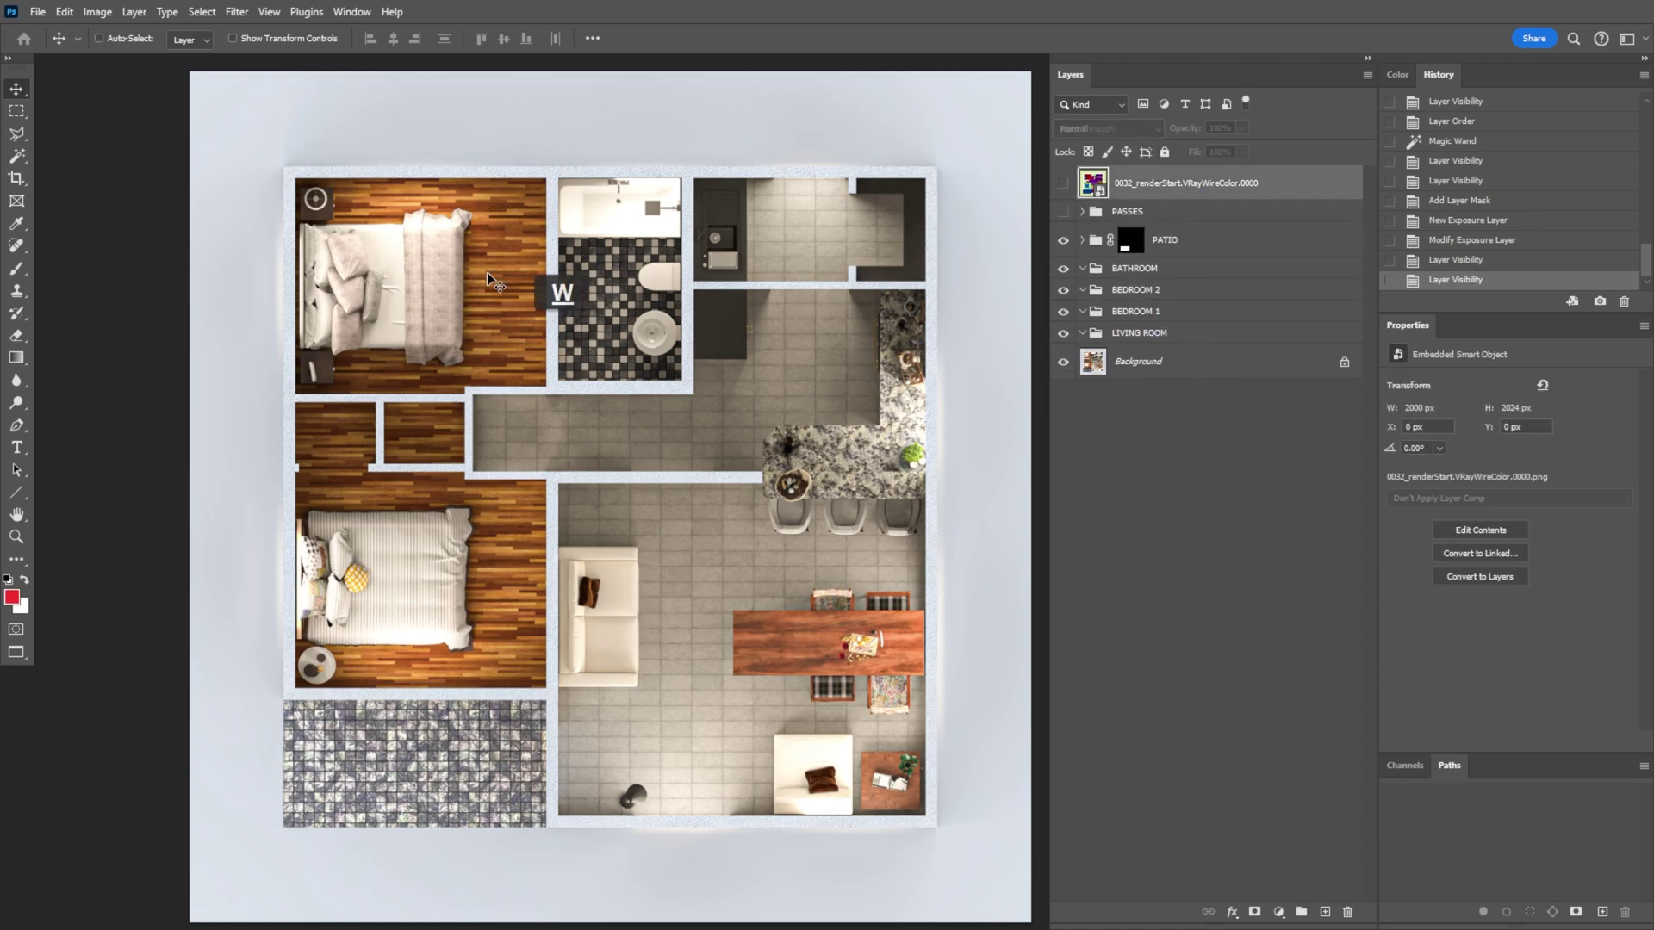
Add a masked Hue/Saturation layer to BEDROOM 2 with saturation -23.
{"action": "key", "text": "w"}
{"action": "left_click", "coordinate": [542, 271]}
{"action": "left_click", "coordinate": [1170, 291]}
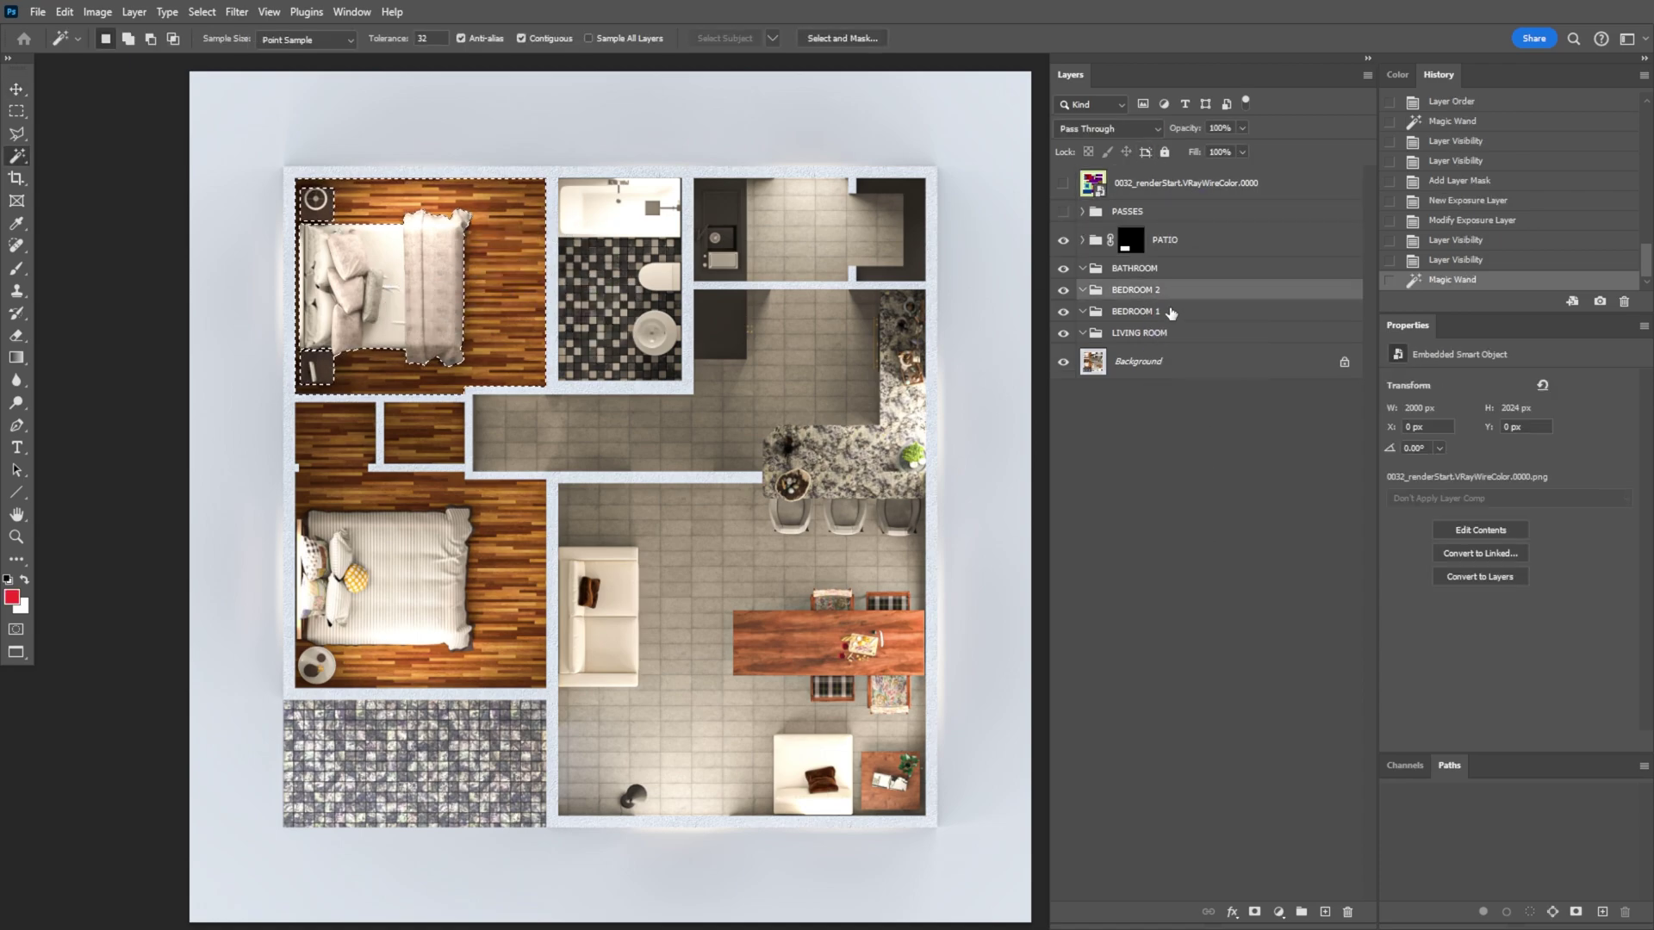
{"action": "left_click", "coordinate": [1279, 911]}
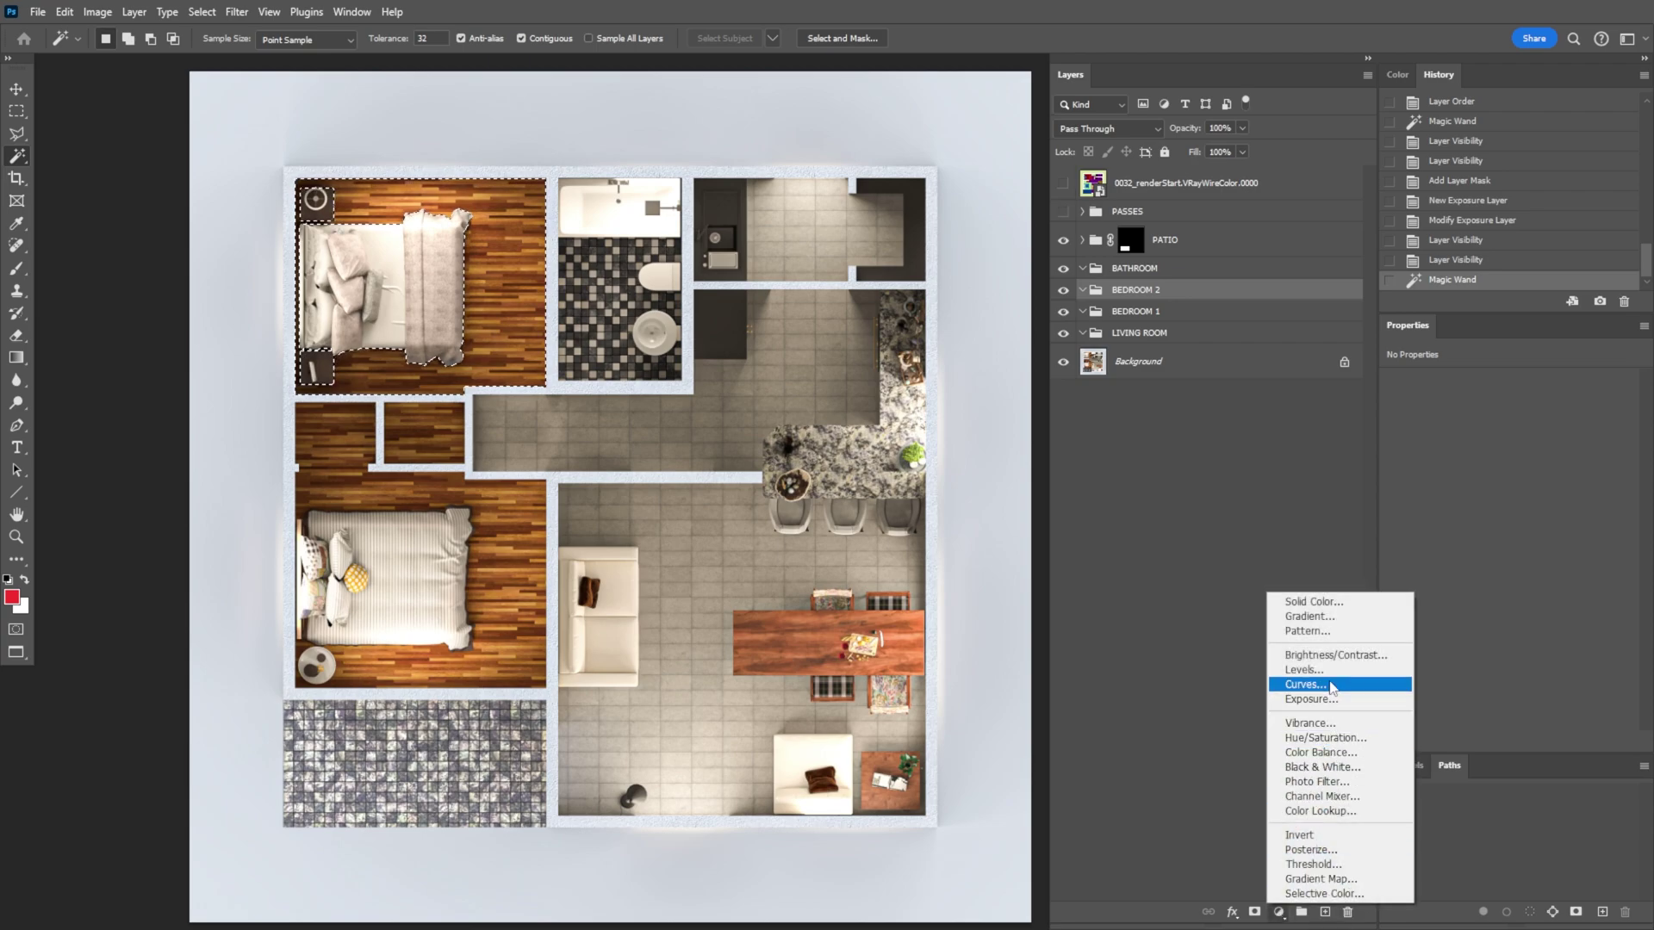
{"action": "left_click", "coordinate": [1325, 737]}
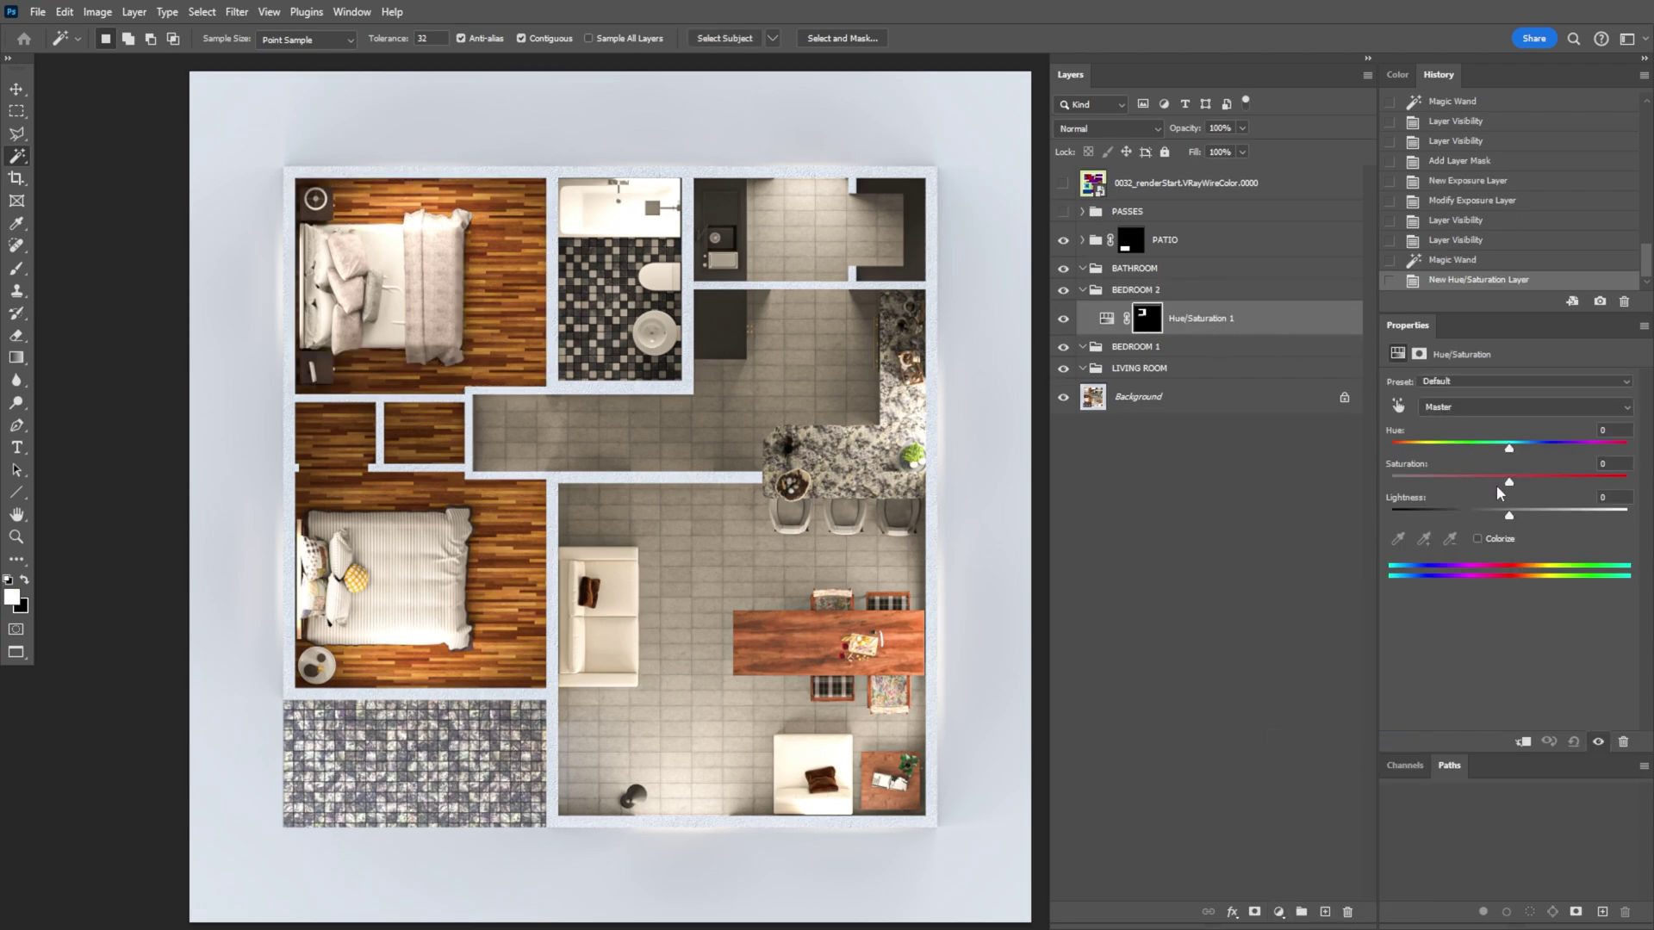
{"action": "mouse_move", "coordinate": [1508, 485]}
{"action": "left_mouse_down"}
{"action": "mouse_move", "coordinate": [1480, 483]}
{"action": "mouse_move", "coordinate": [1506, 515]}
{"action": "left_mouse_up"}
Copy the Hue/Saturation into BEDROOM 1, remask it to the lower bedroom, and set saturation -3.
{"action": "left_click_drag", "start_coordinate": [1219, 324], "coordinate": [1146, 379], "text": "alt"}
{"action": "left_click", "coordinate": [1163, 195]}
{"action": "left_click", "coordinate": [524, 553]}
{"action": "left_click_drag", "start_coordinate": [1169, 375], "coordinate": [1349, 911]}
{"action": "left_click", "coordinate": [1254, 911]}
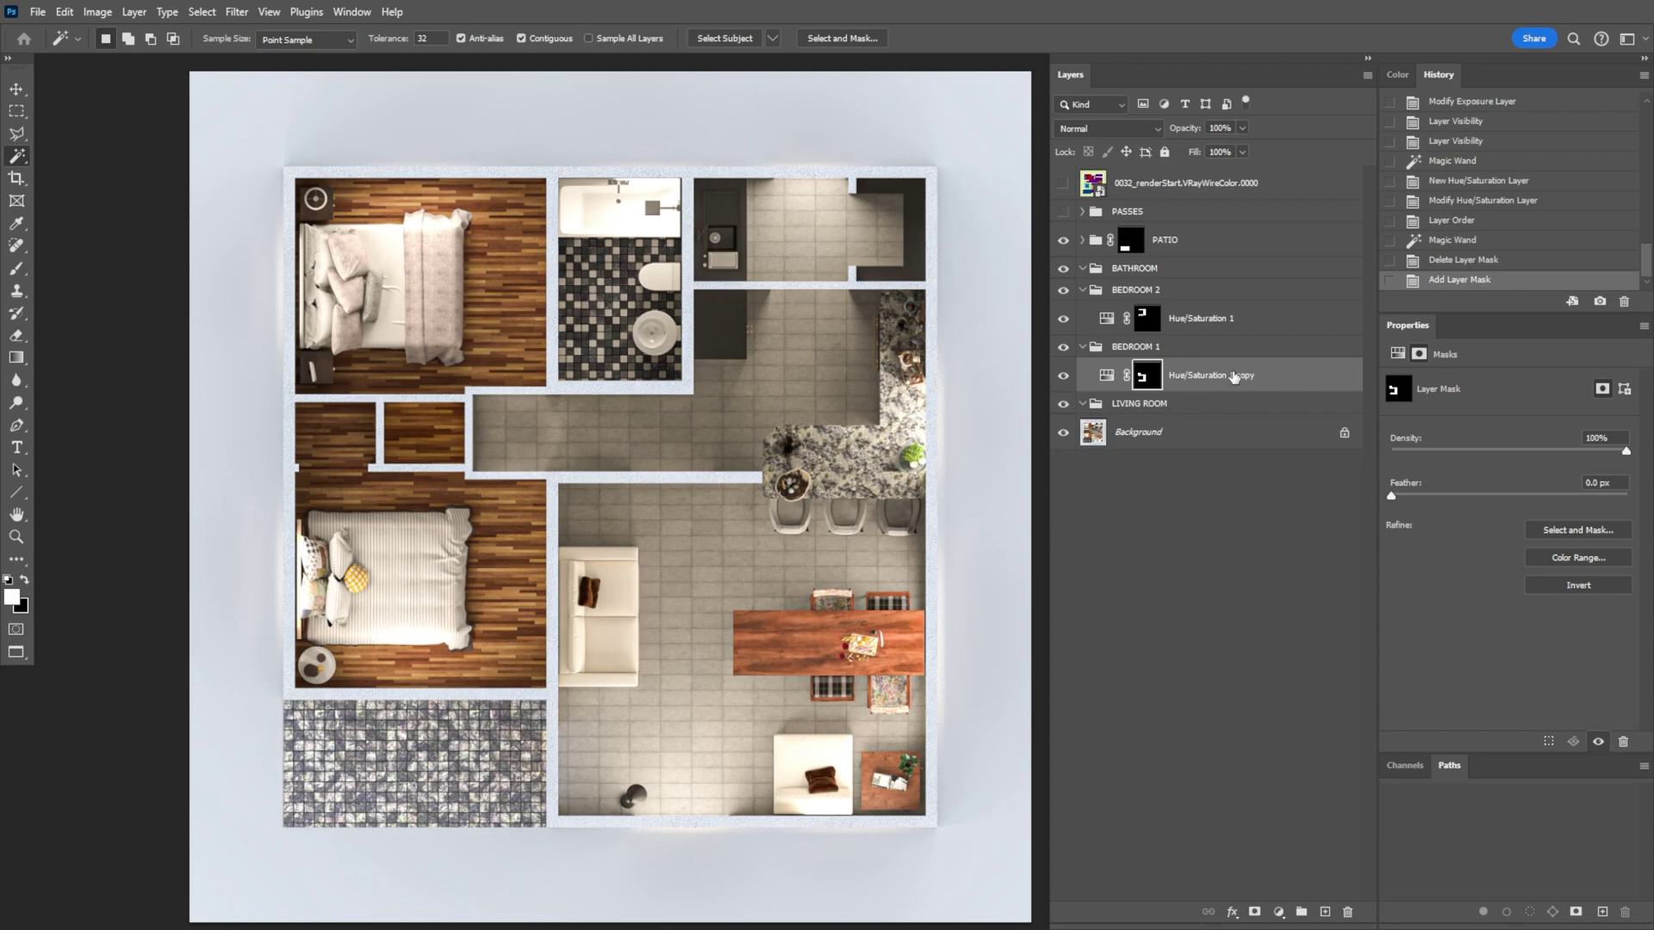
{"action": "left_click", "coordinate": [1234, 377]}
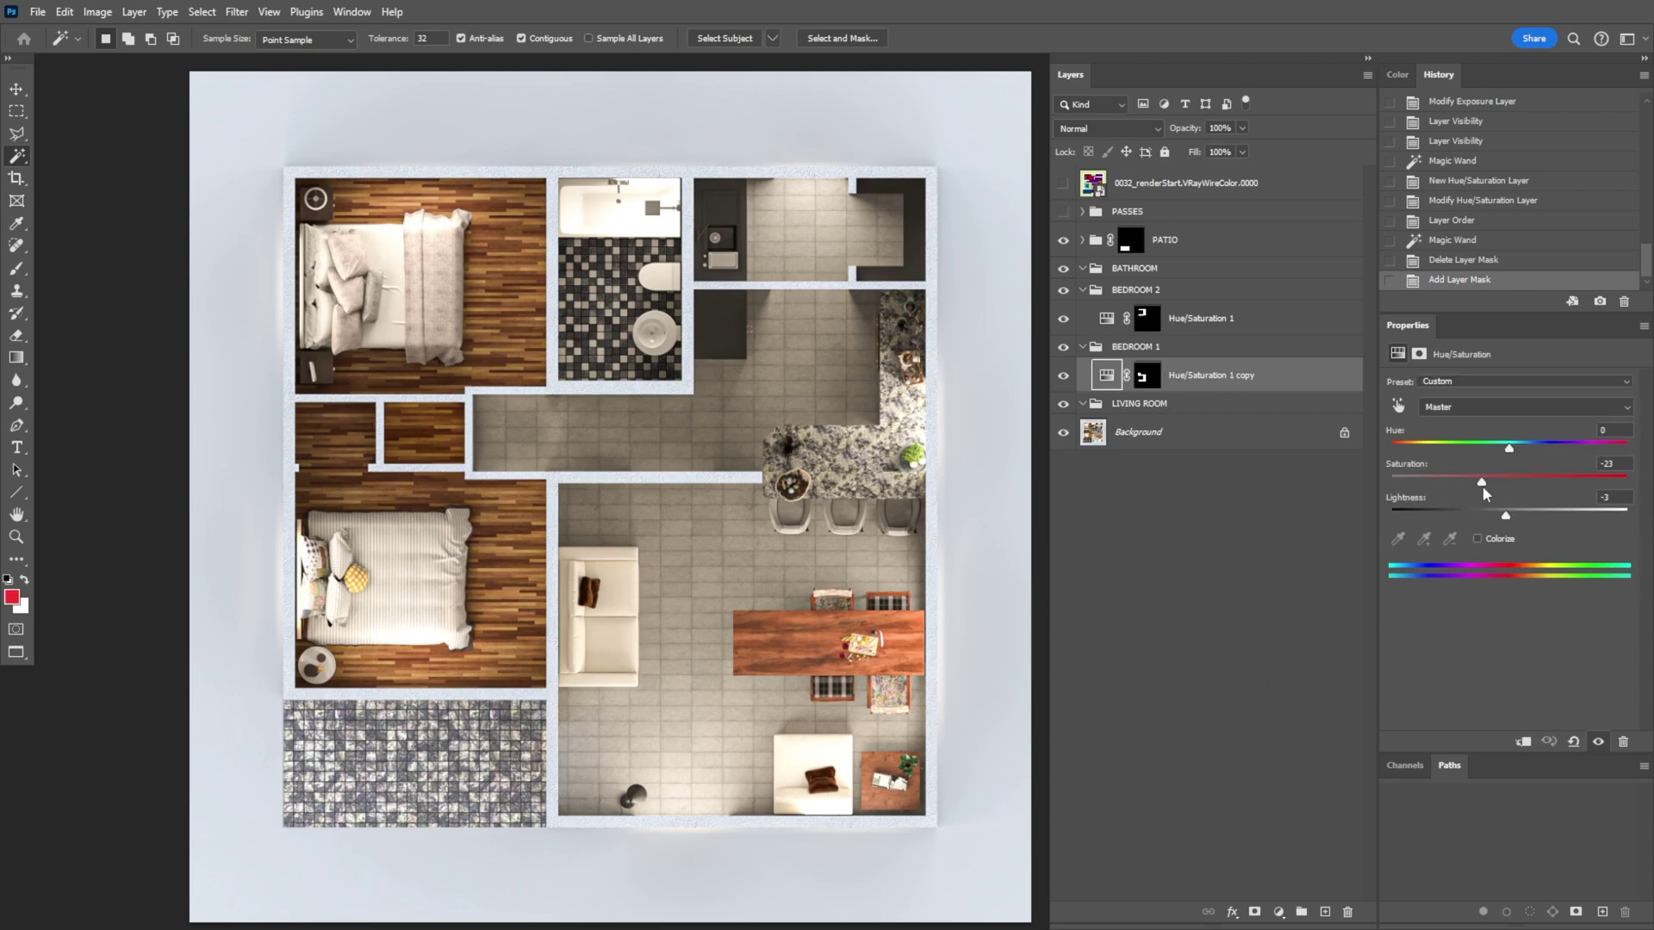
{"action": "left_click_drag", "start_coordinate": [1482, 486], "coordinate": [1506, 488]}
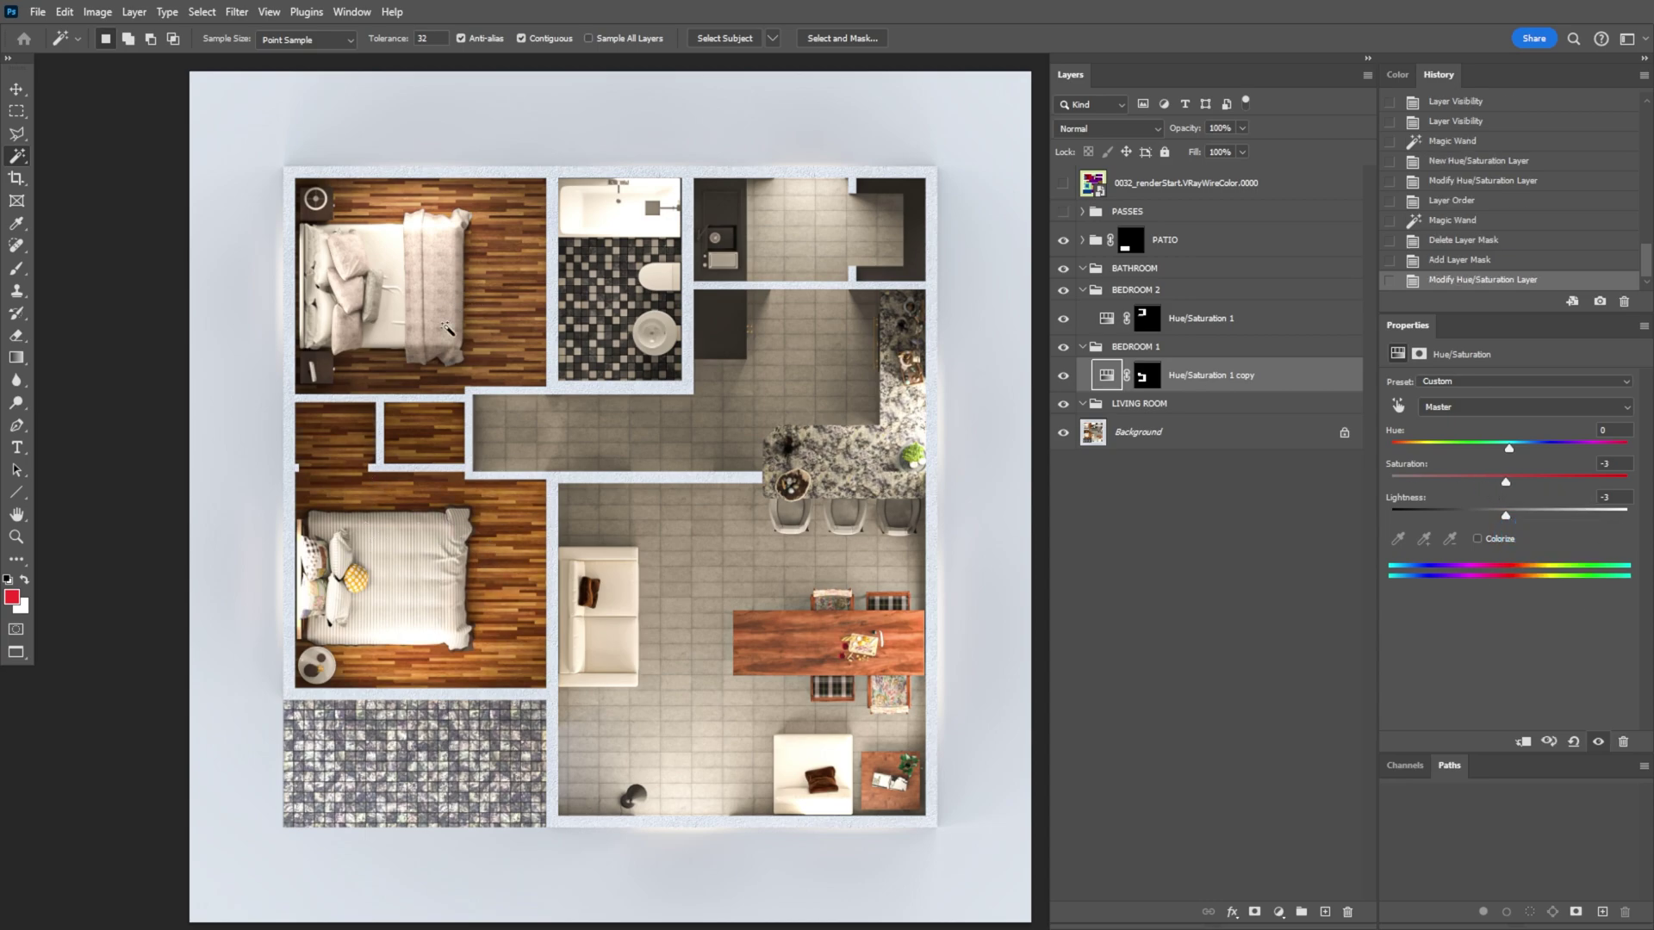
Magic Wand the living room floor areas on the wire-colour pass.
{"action": "left_click", "coordinate": [1160, 182]}
{"action": "left_click", "coordinate": [825, 336]}
{"action": "left_click", "coordinate": [1278, 912]}
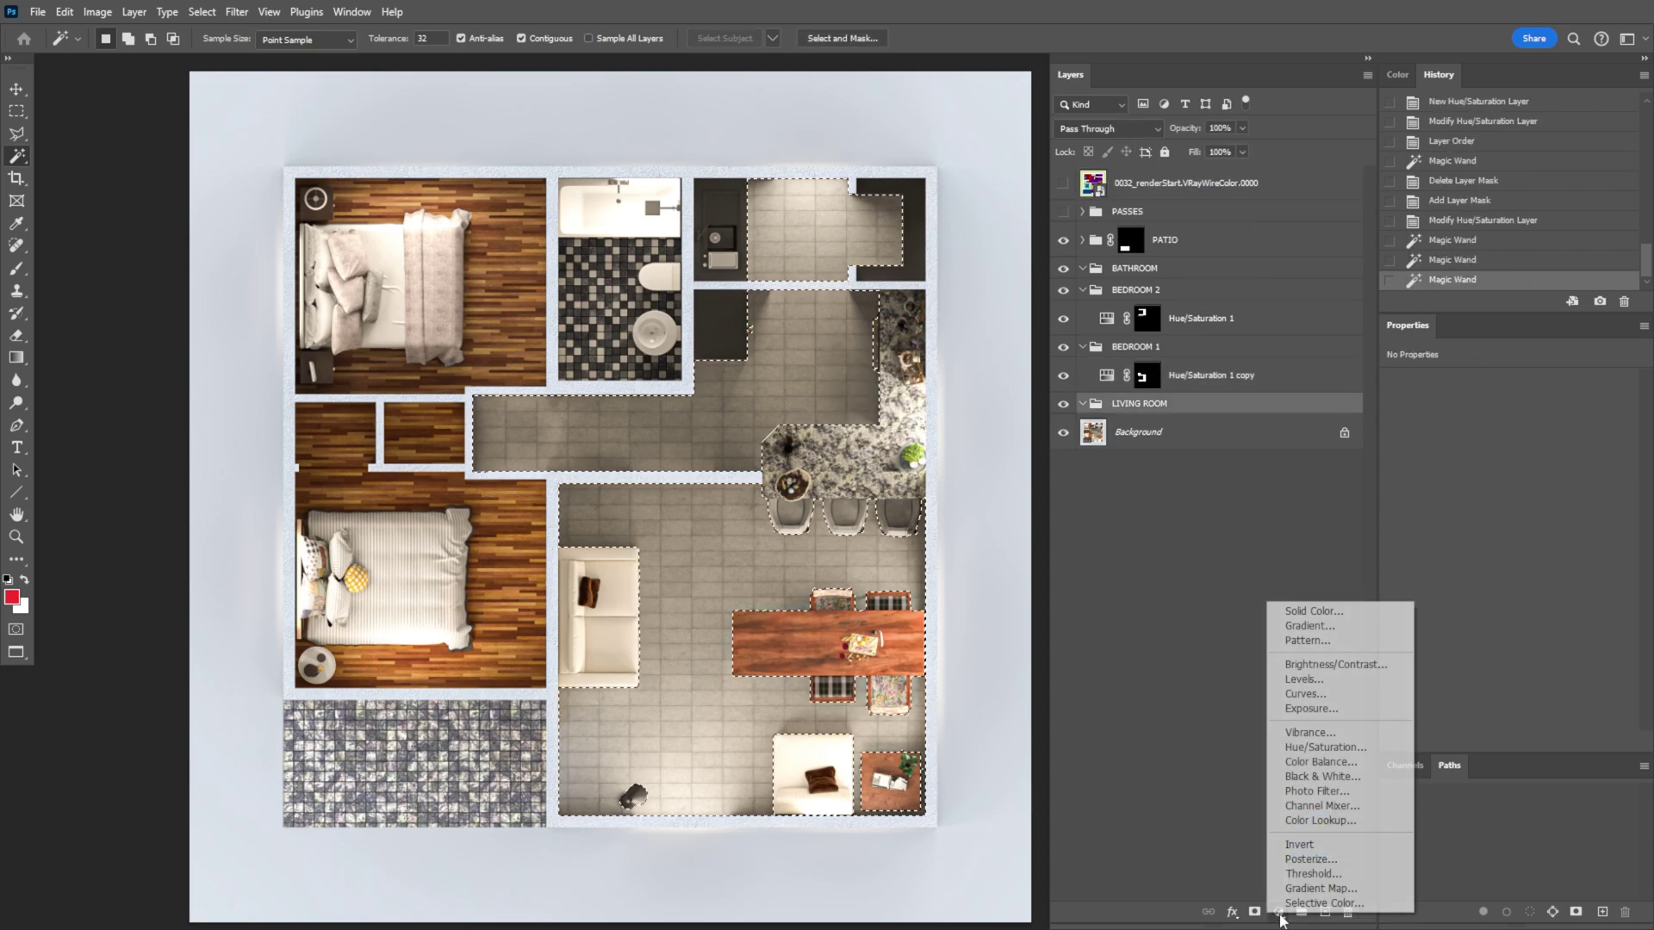
Add living room Color Balance (Cyan-Red -4, Yellow-Blue +19) and Brightness/Contrast (contrast 14) layers.
{"action": "left_click", "coordinate": [1318, 761]}
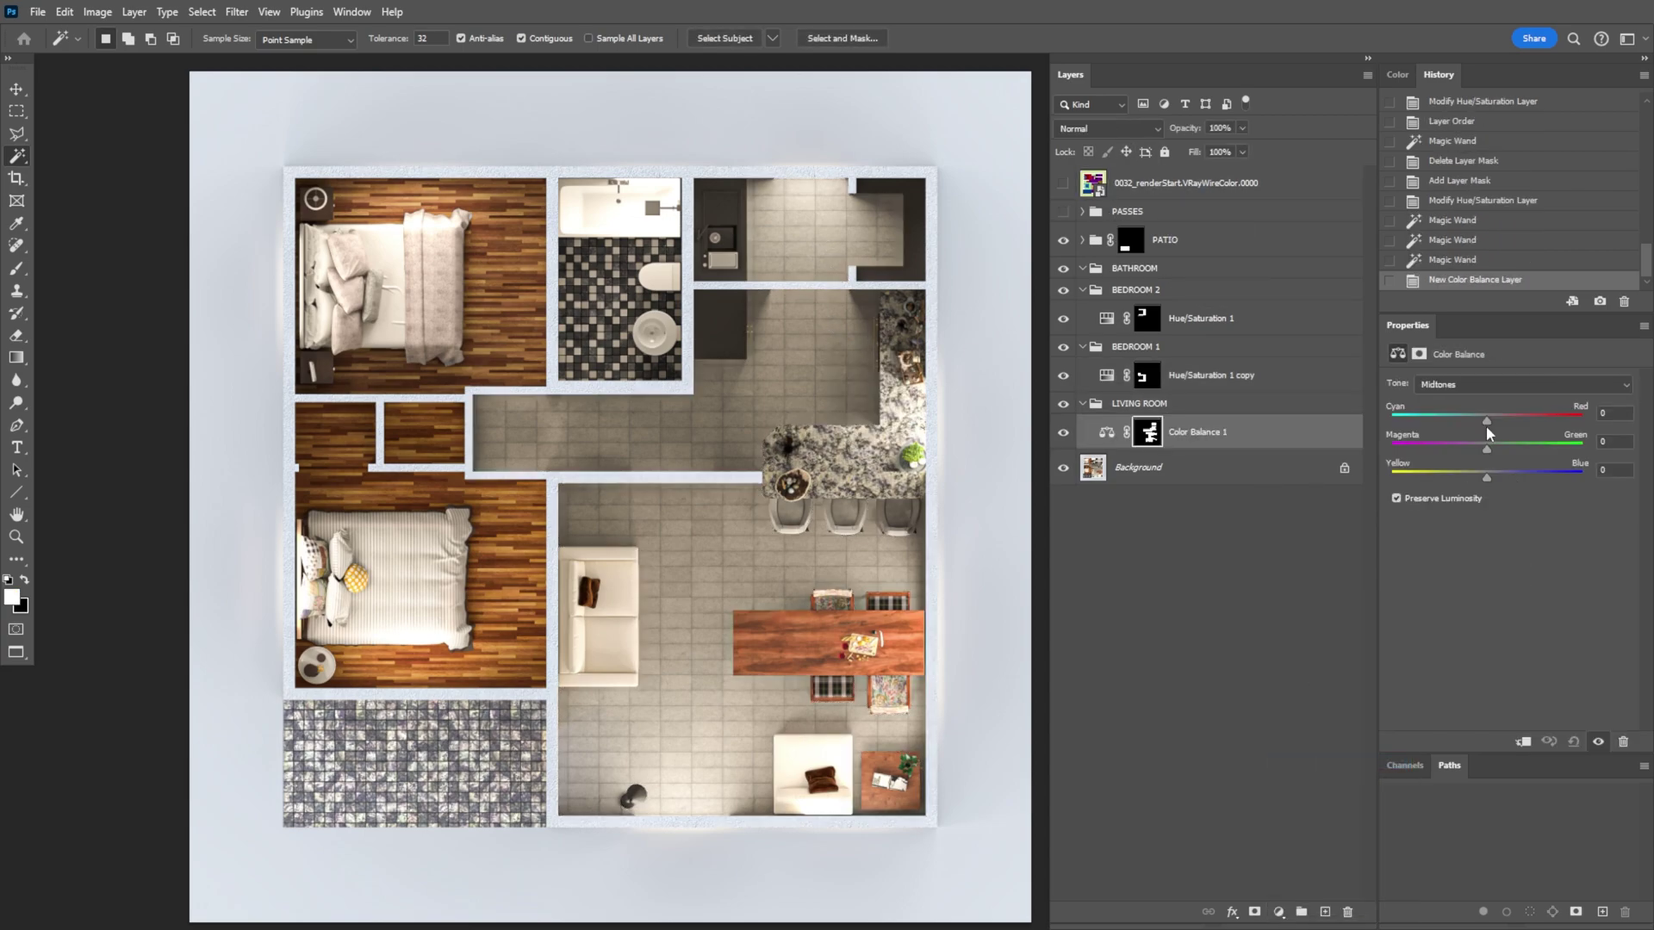
{"action": "left_click_drag", "start_coordinate": [1487, 420], "coordinate": [1503, 476]}
{"action": "left_click", "coordinate": [1279, 912]}
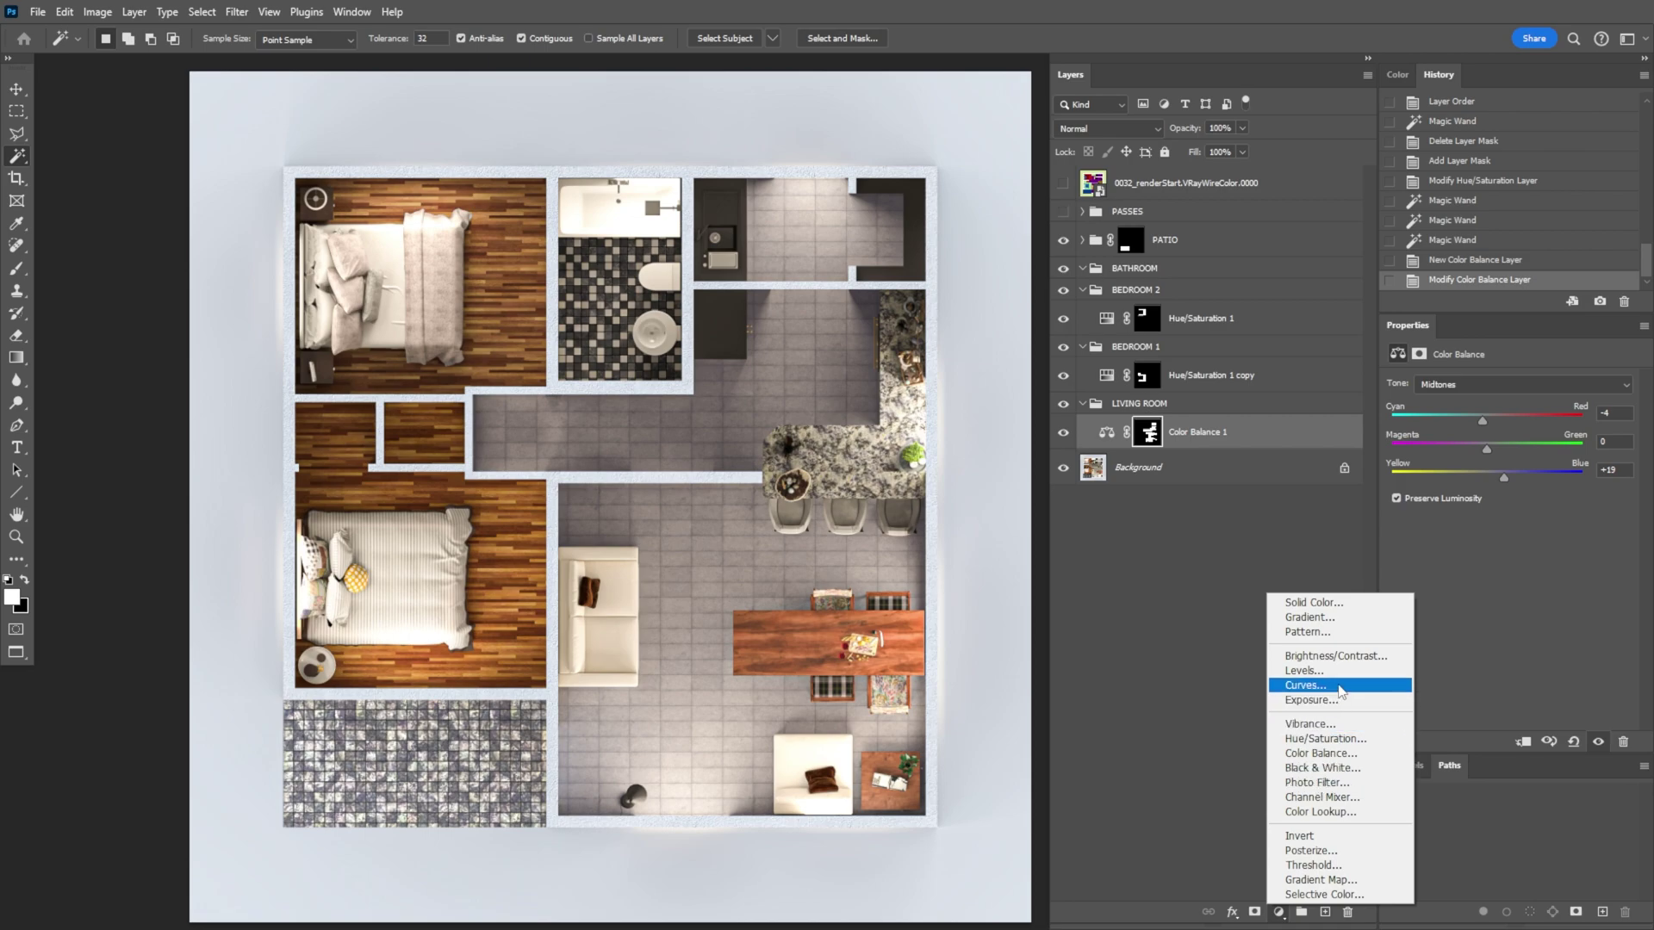
{"action": "left_click", "coordinate": [1318, 656]}
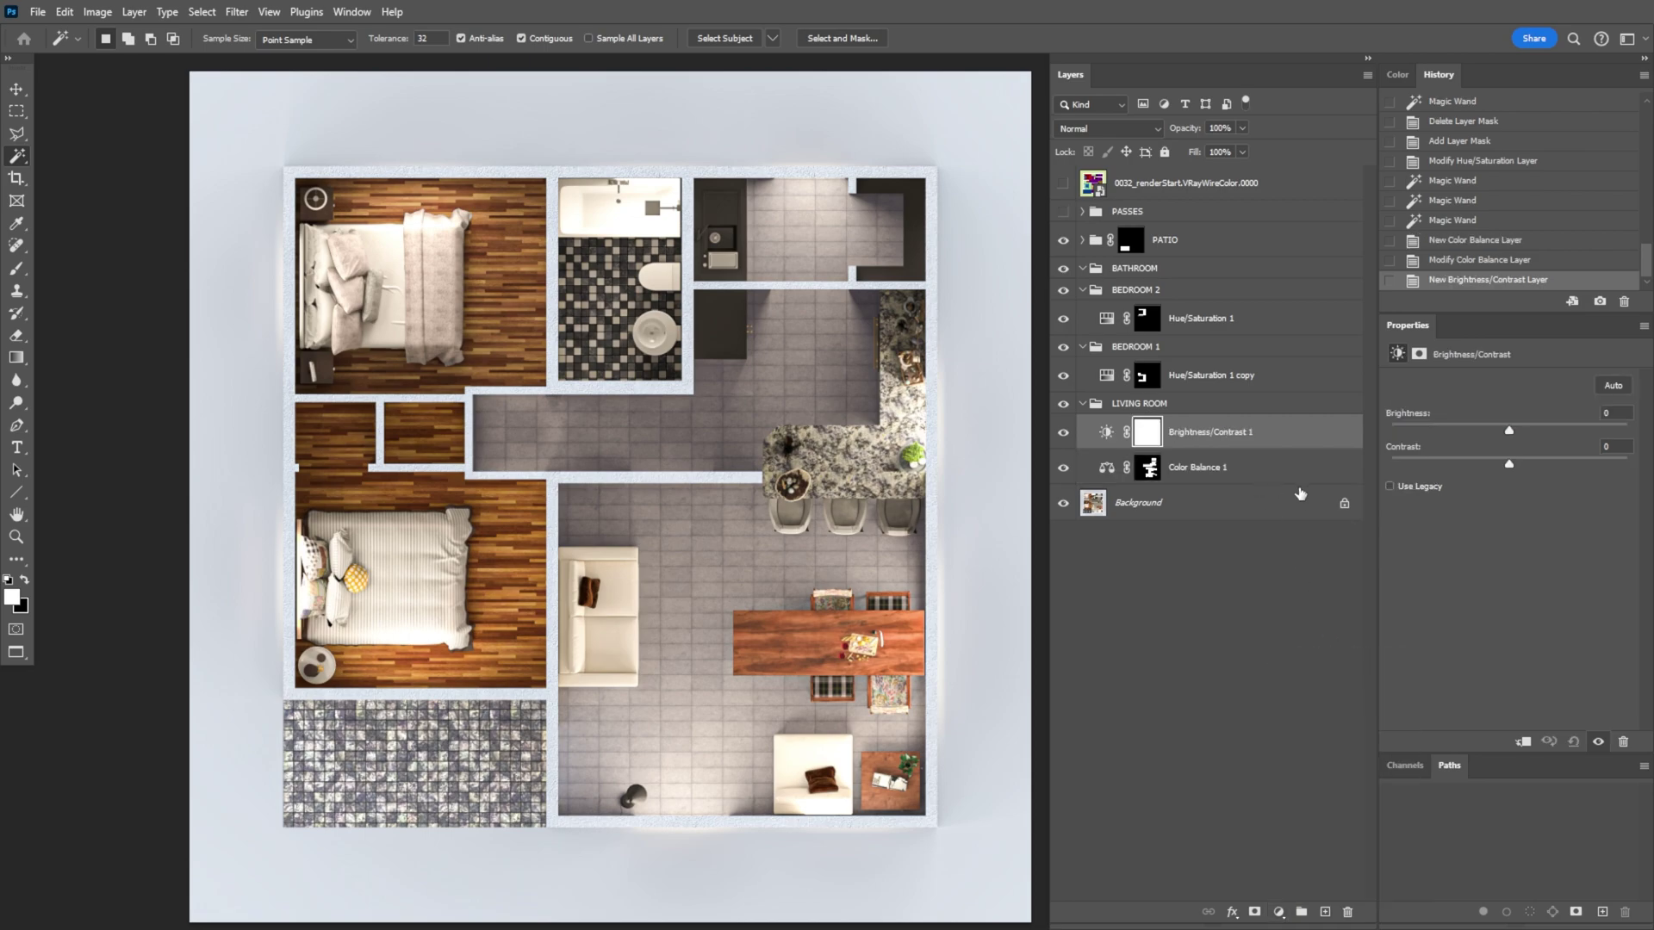
{"action": "left_click_drag", "start_coordinate": [1509, 466], "coordinate": [1515, 432]}
Copy the Color Balance mask onto the Brightness/Contrast layer.
{"action": "left_click_drag", "start_coordinate": [1159, 479], "coordinate": [1148, 433], "text": "alt"}
{"action": "left_click", "coordinate": [671, 383]}
{"action": "left_click", "coordinate": [755, 355]}
Set the LIVING ROOM group opacity to 54% and compare it on and off.
{"action": "left_click", "coordinate": [1061, 404]}
{"action": "left_click", "coordinate": [1062, 404]}
{"action": "left_click", "coordinate": [1061, 404]}
{"action": "left_click", "coordinate": [1062, 404]}
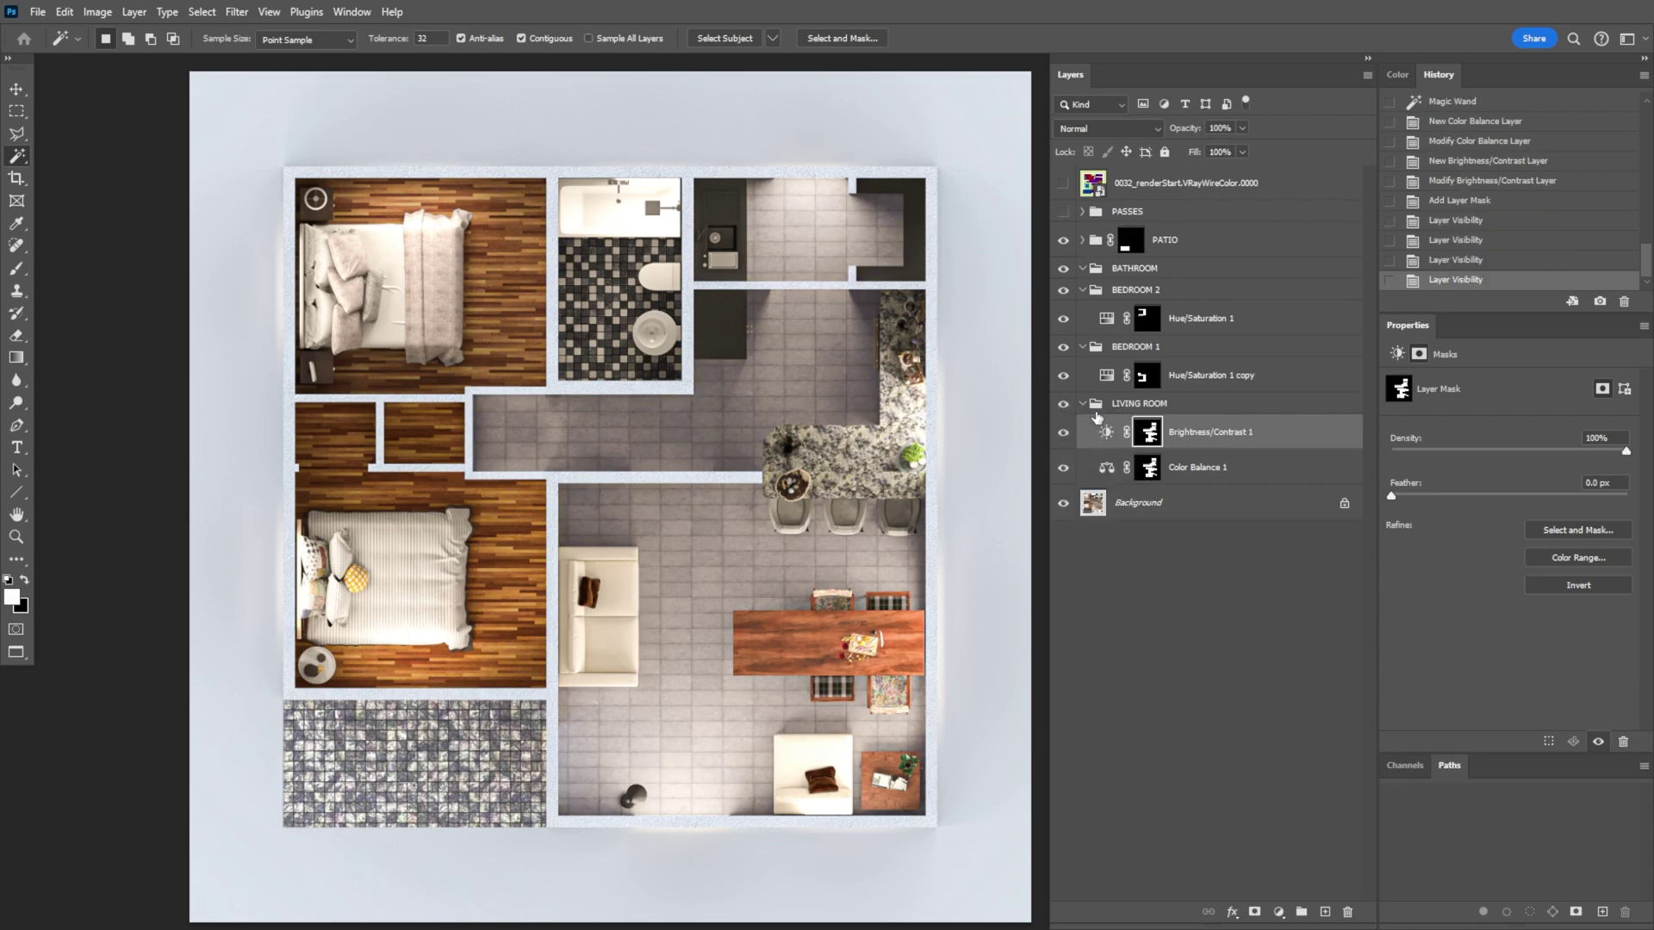
{"action": "left_click", "coordinate": [1107, 432]}
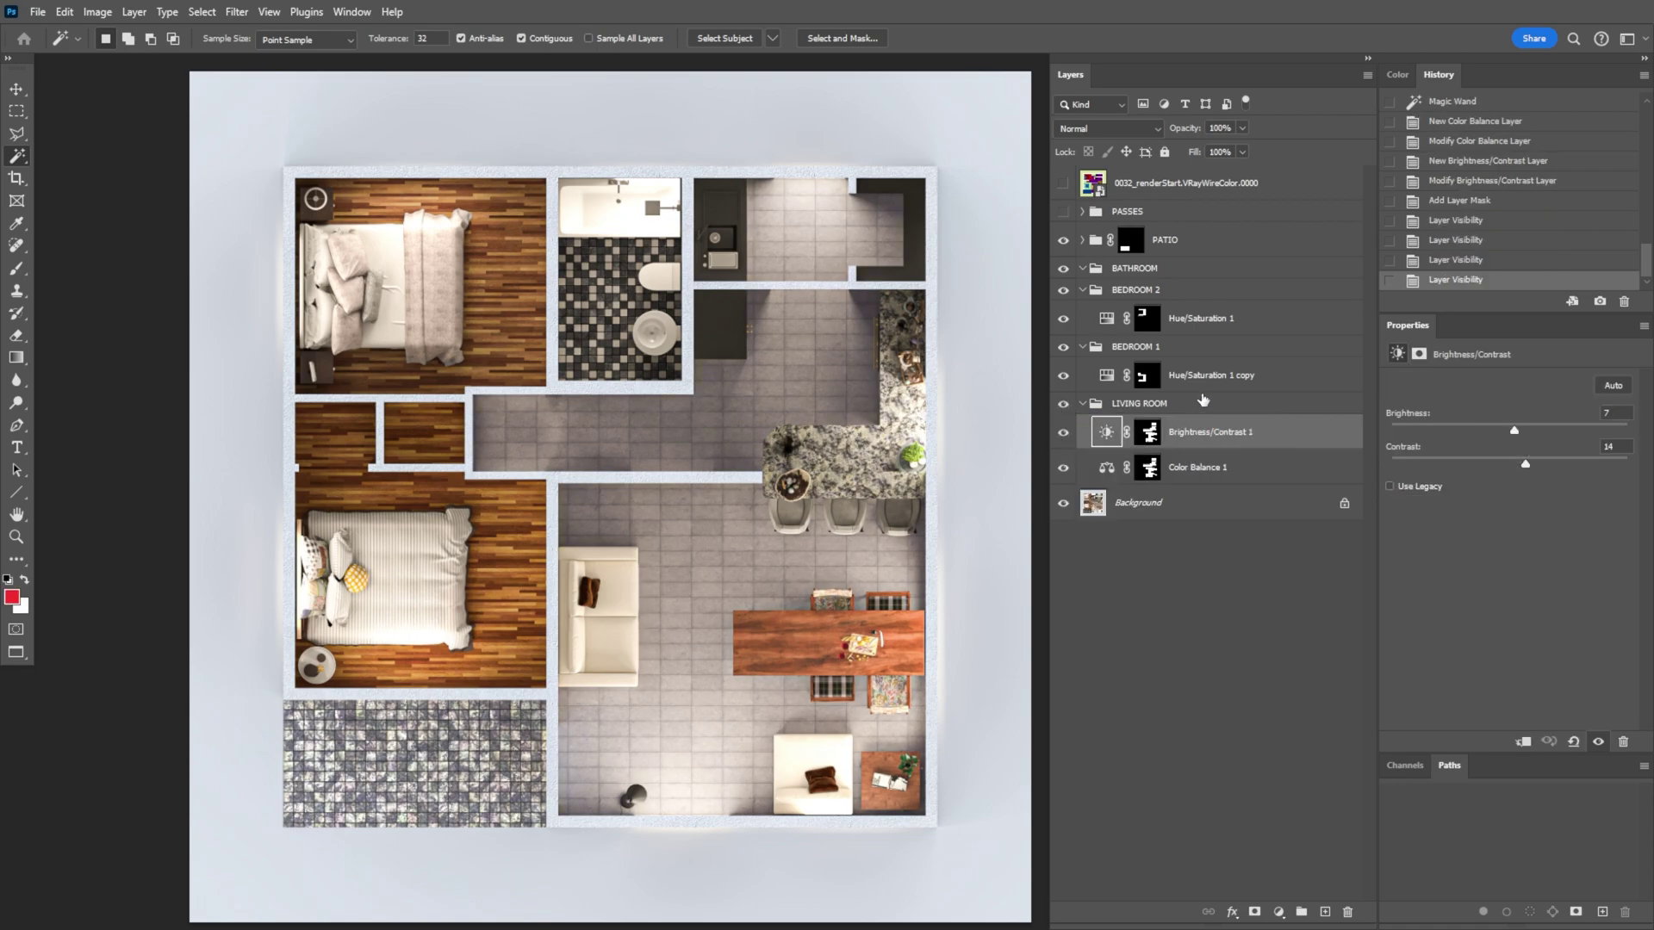
{"action": "left_click", "coordinate": [1178, 405]}
{"action": "left_click", "coordinate": [1207, 149]}
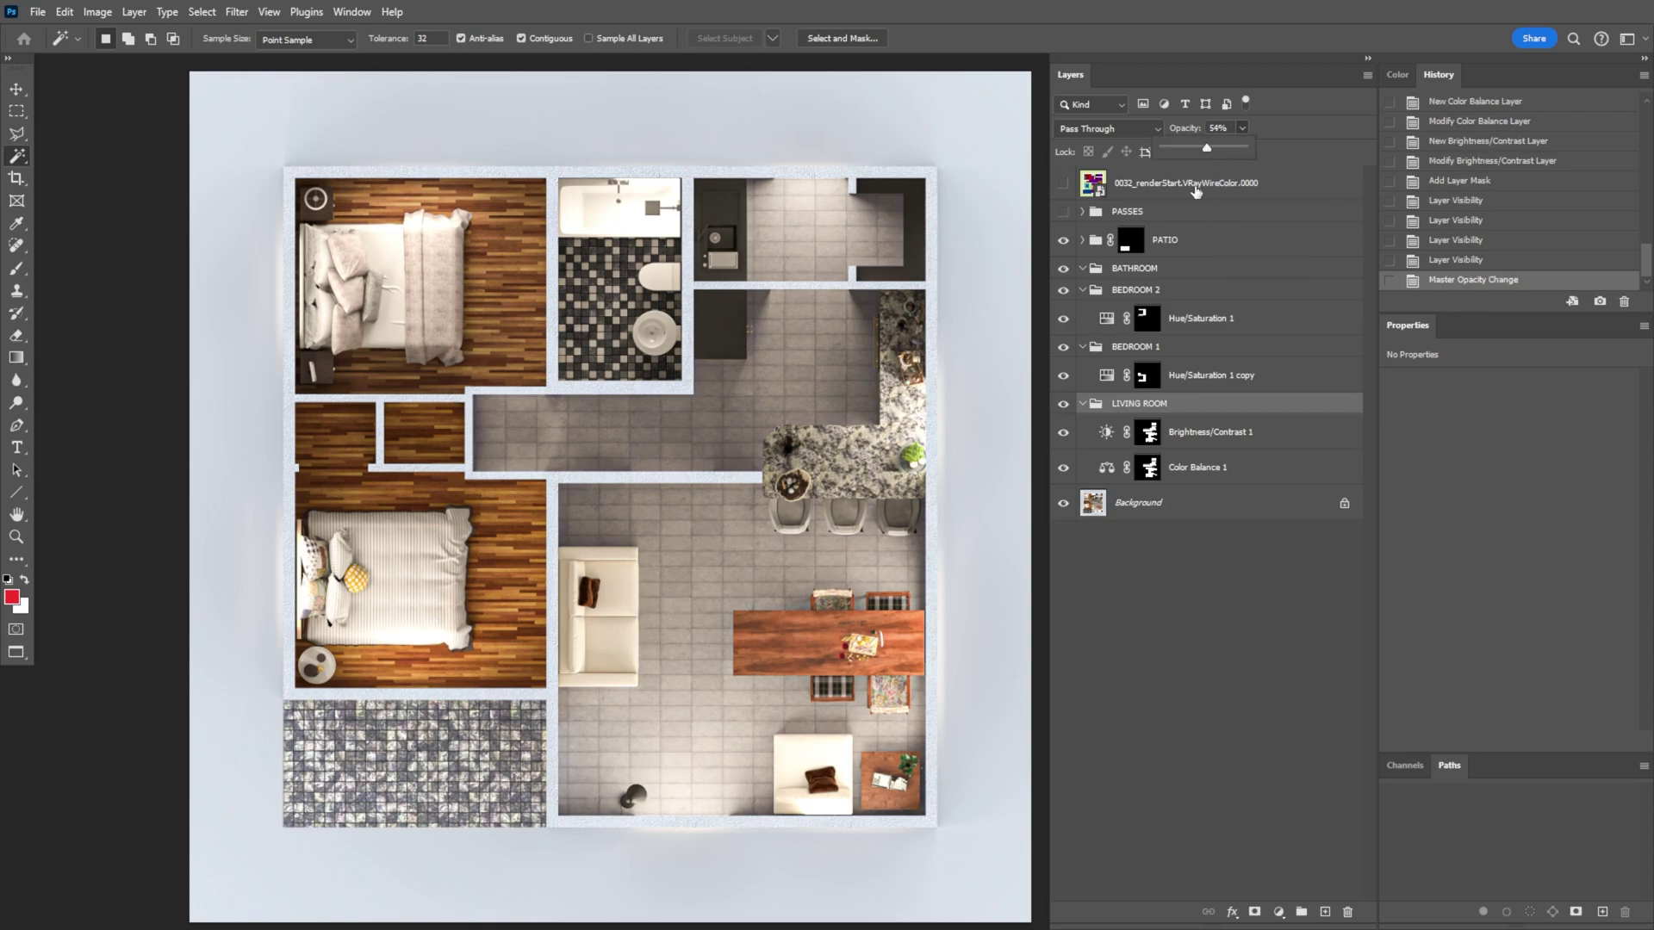
{"action": "left_click", "coordinate": [1065, 406]}
{"action": "left_click", "coordinate": [1065, 406]}
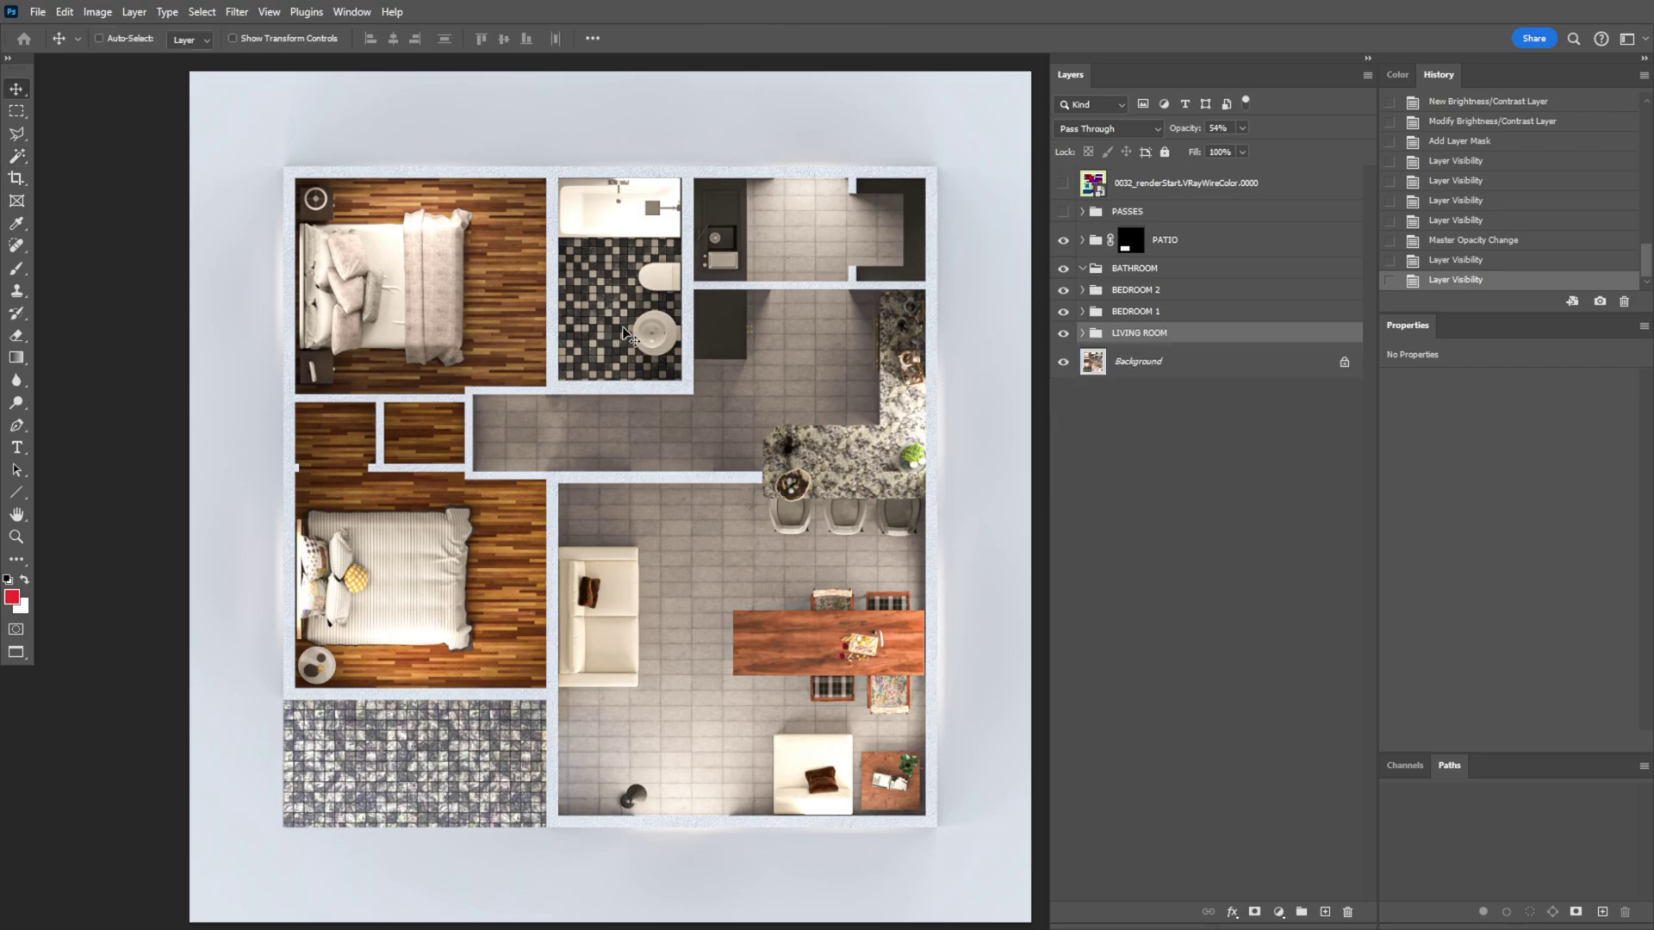
Create a new group masked to the walls from the wire-colour pass and name it WALLS.
{"action": "scroll", "coordinate": [672, 371], "scroll_direction": "up", "scroll_amount": 4, "text": "alt"}
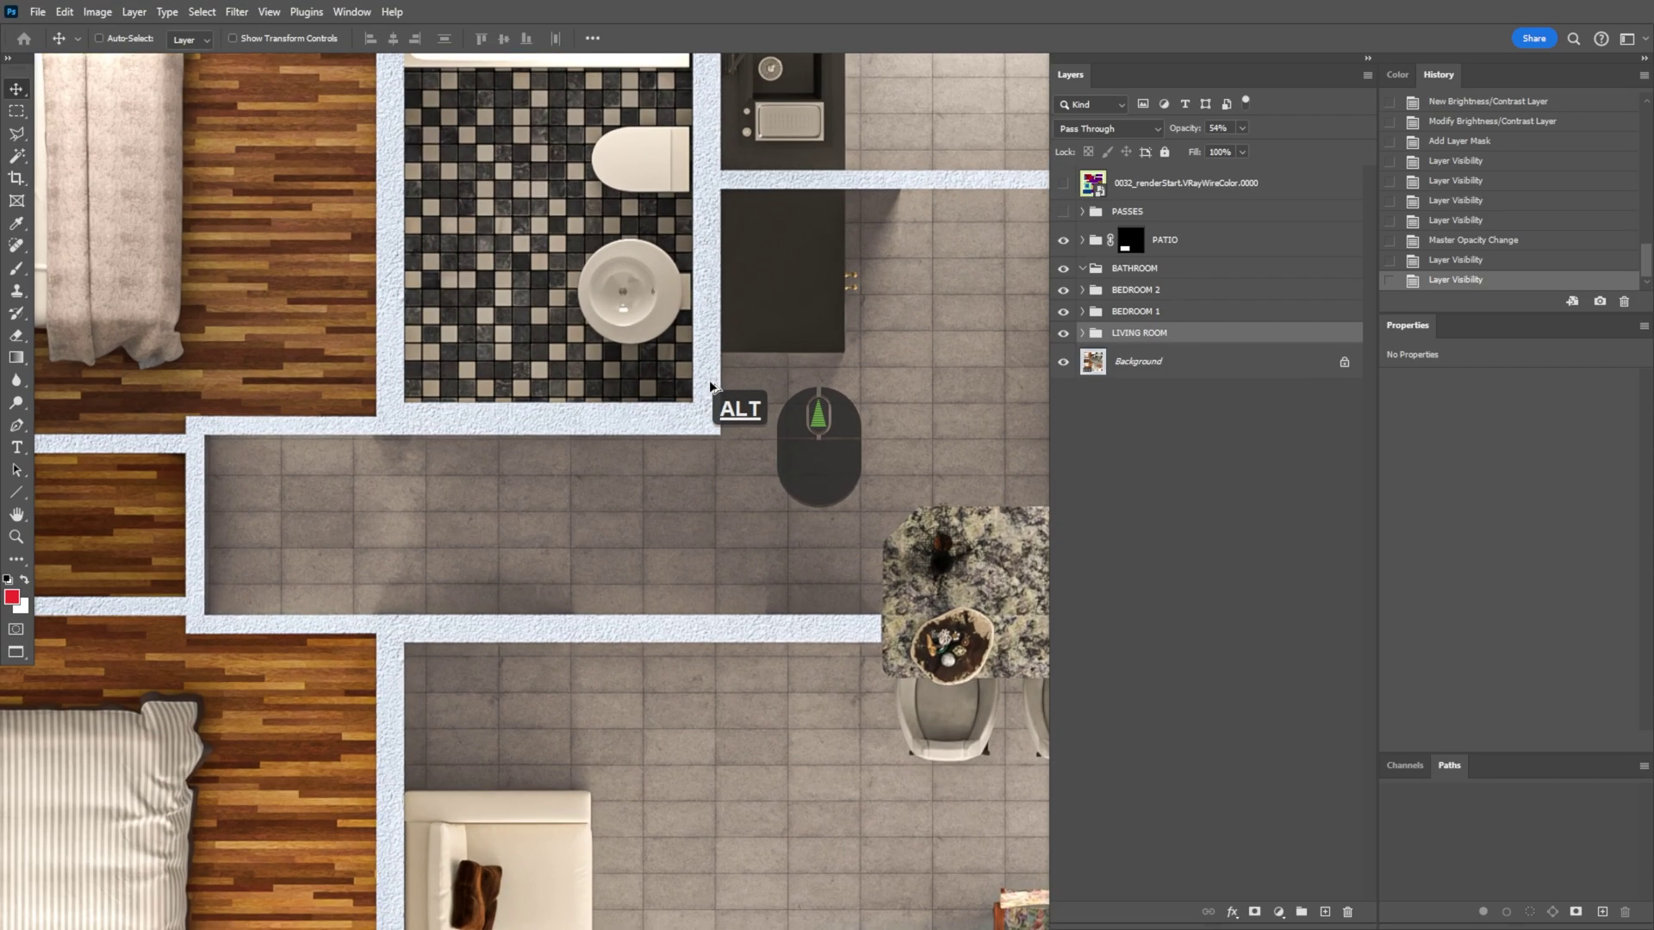
{"action": "scroll", "coordinate": [706, 393], "scroll_direction": "down", "scroll_amount": 5, "text": "alt"}
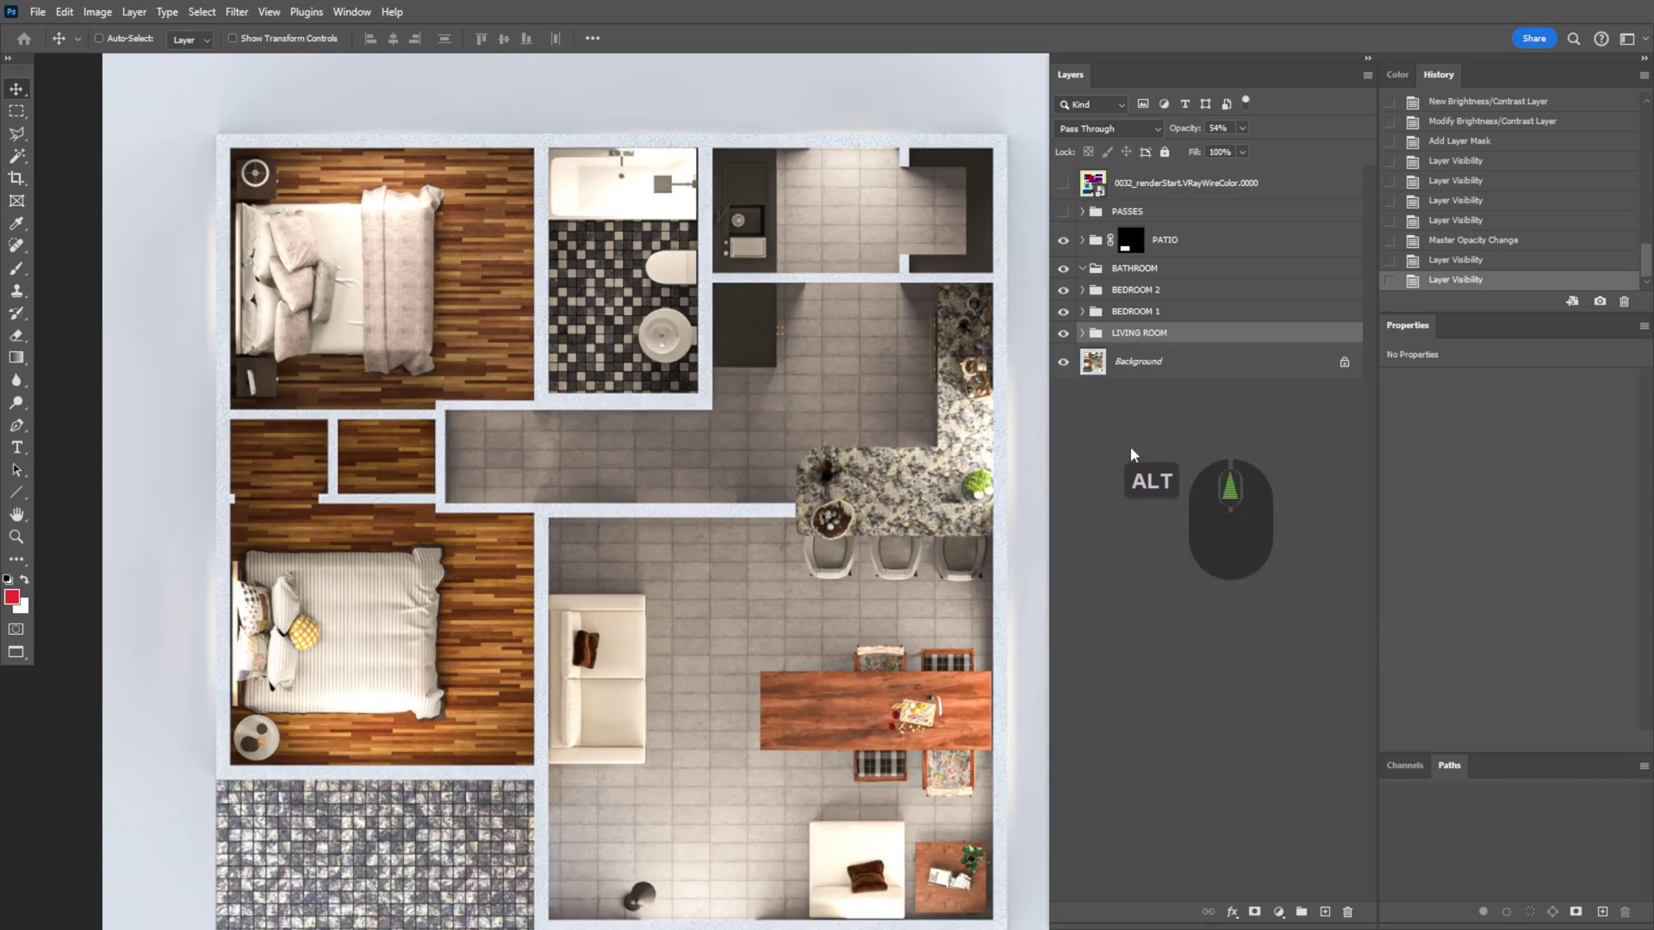
{"action": "left_click", "coordinate": [1302, 913]}
{"action": "left_click", "coordinate": [1189, 184]}
{"action": "key", "text": "w"}
{"action": "left_click", "coordinate": [911, 143]}
{"action": "left_click", "coordinate": [1142, 333]}
{"action": "left_click", "coordinate": [1255, 910]}
{"action": "double_click", "coordinate": [1177, 341]}
{"action": "type", "text": "WALLS"}
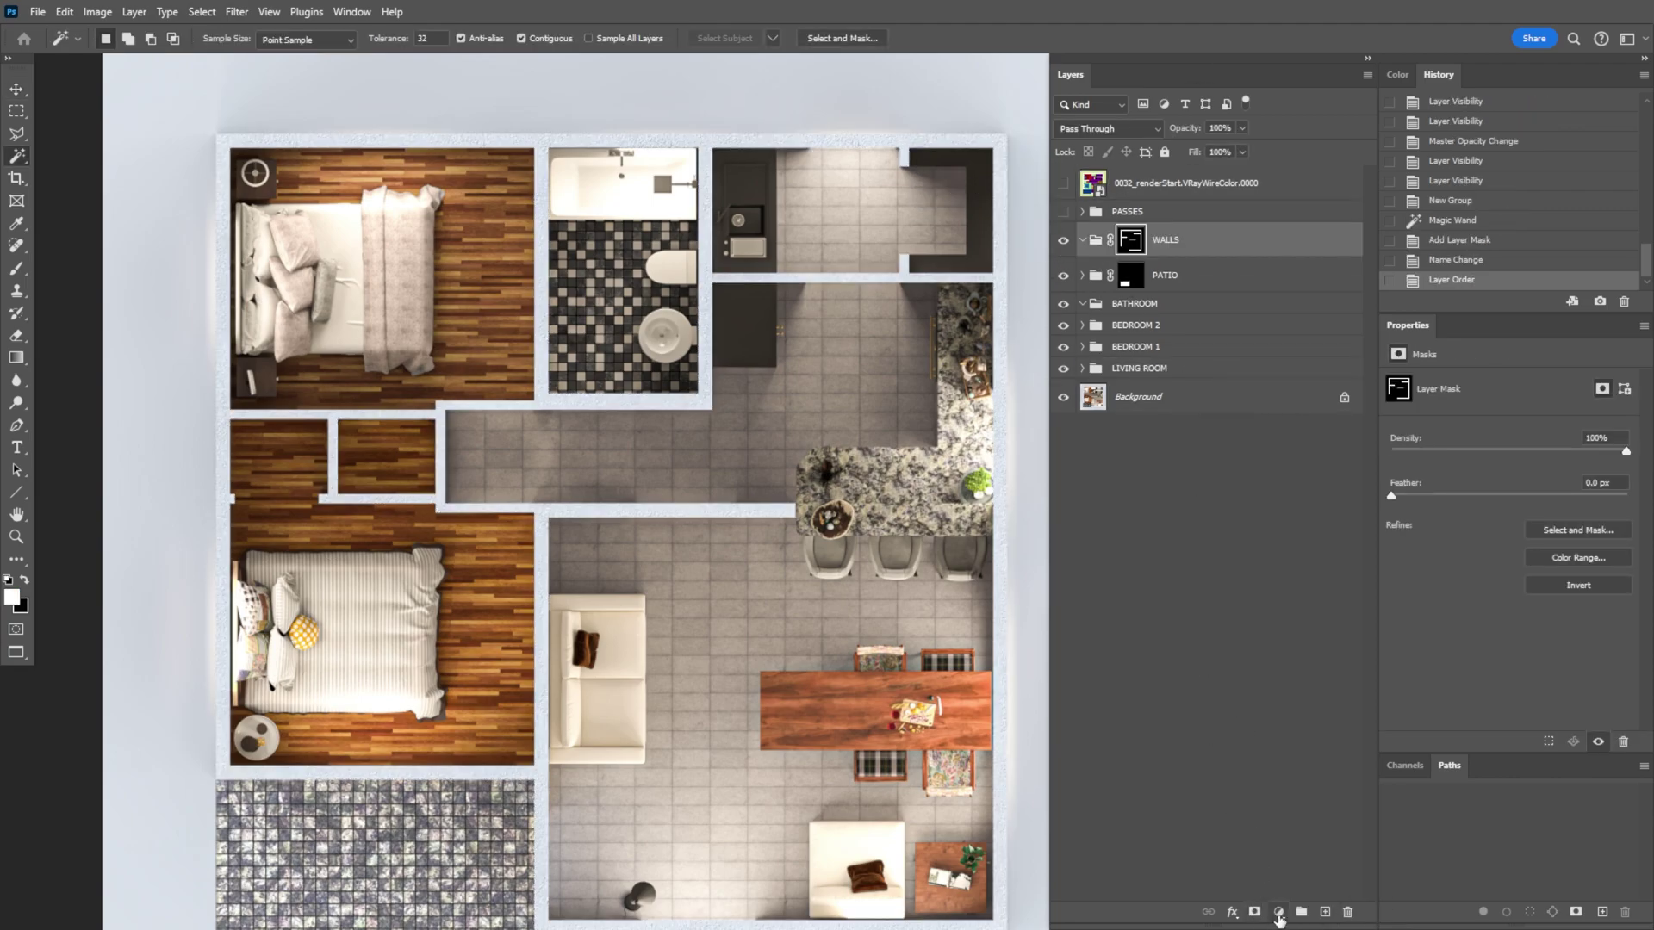
Add Levels (output black 122) and Curves (137 in, 119 out) to the WALLS group.
{"action": "left_click", "coordinate": [1280, 913]}
{"action": "left_click", "coordinate": [1319, 681]}
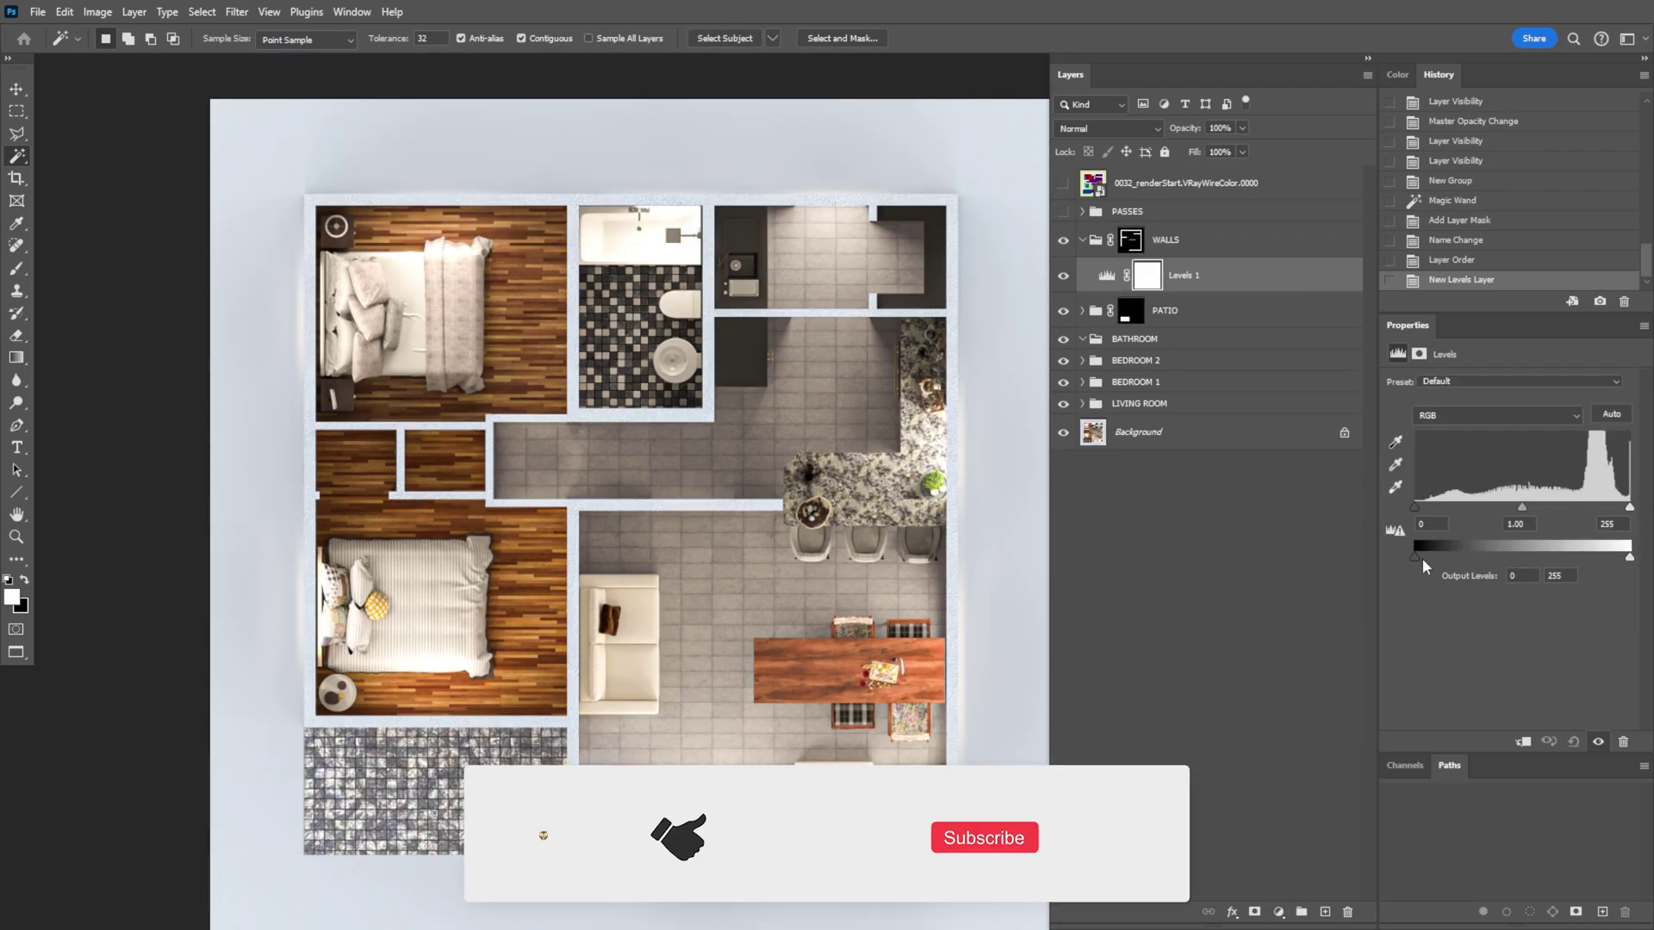
{"action": "left_click_drag", "start_coordinate": [1415, 558], "coordinate": [1518, 557]}
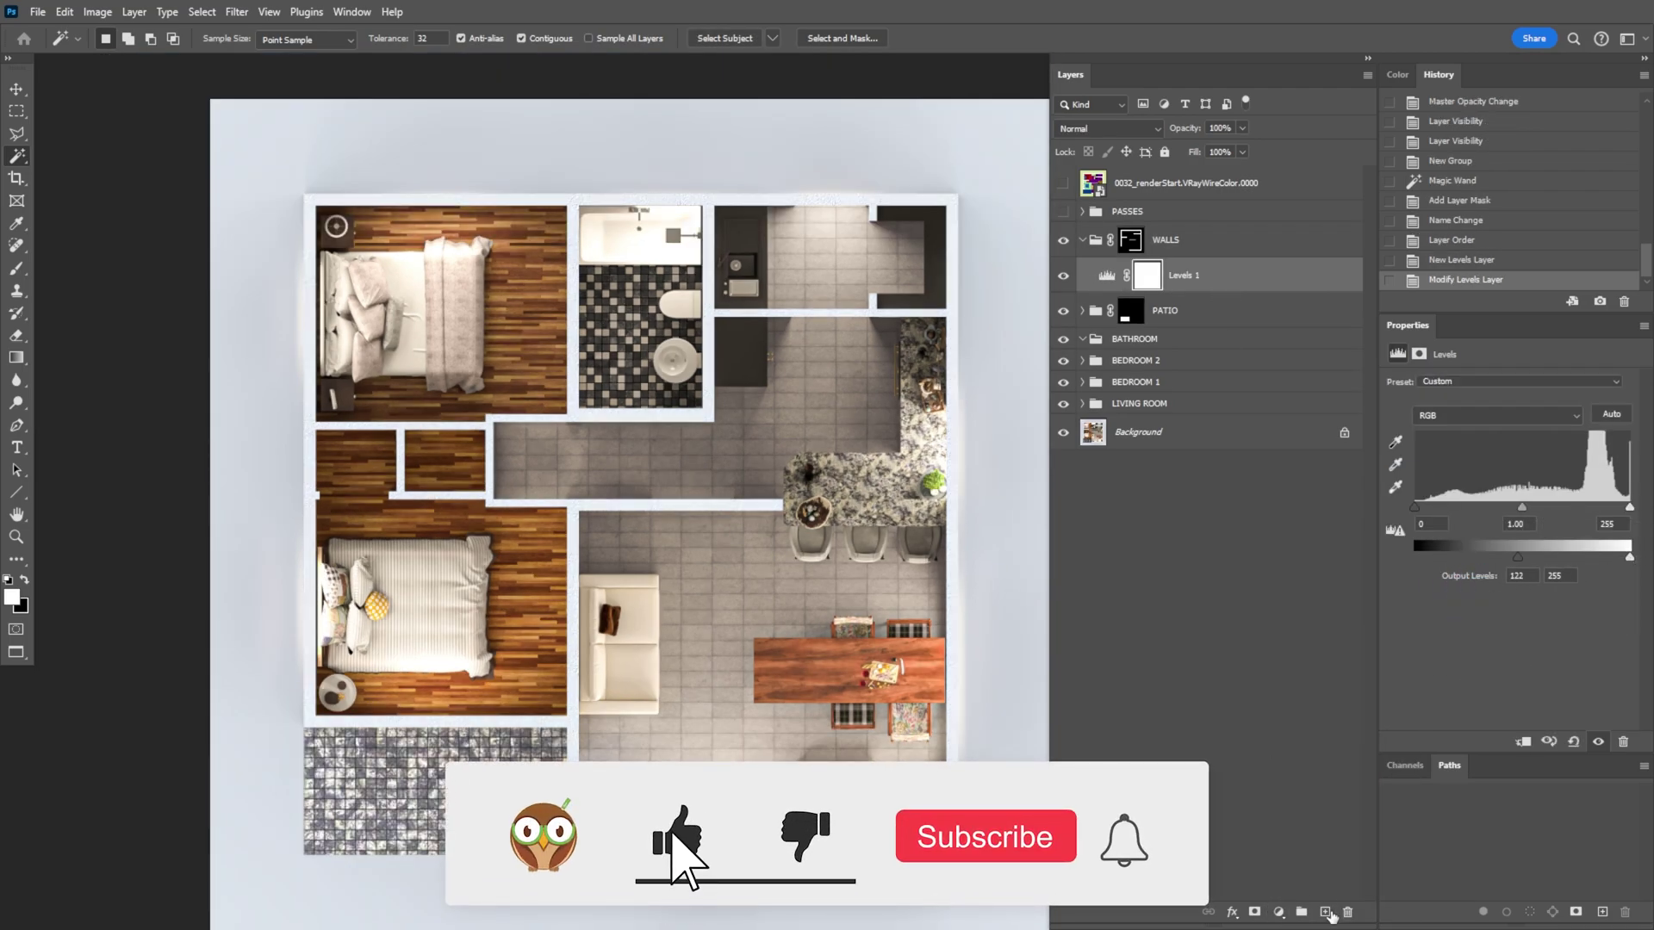
{"action": "left_click", "coordinate": [1281, 911]}
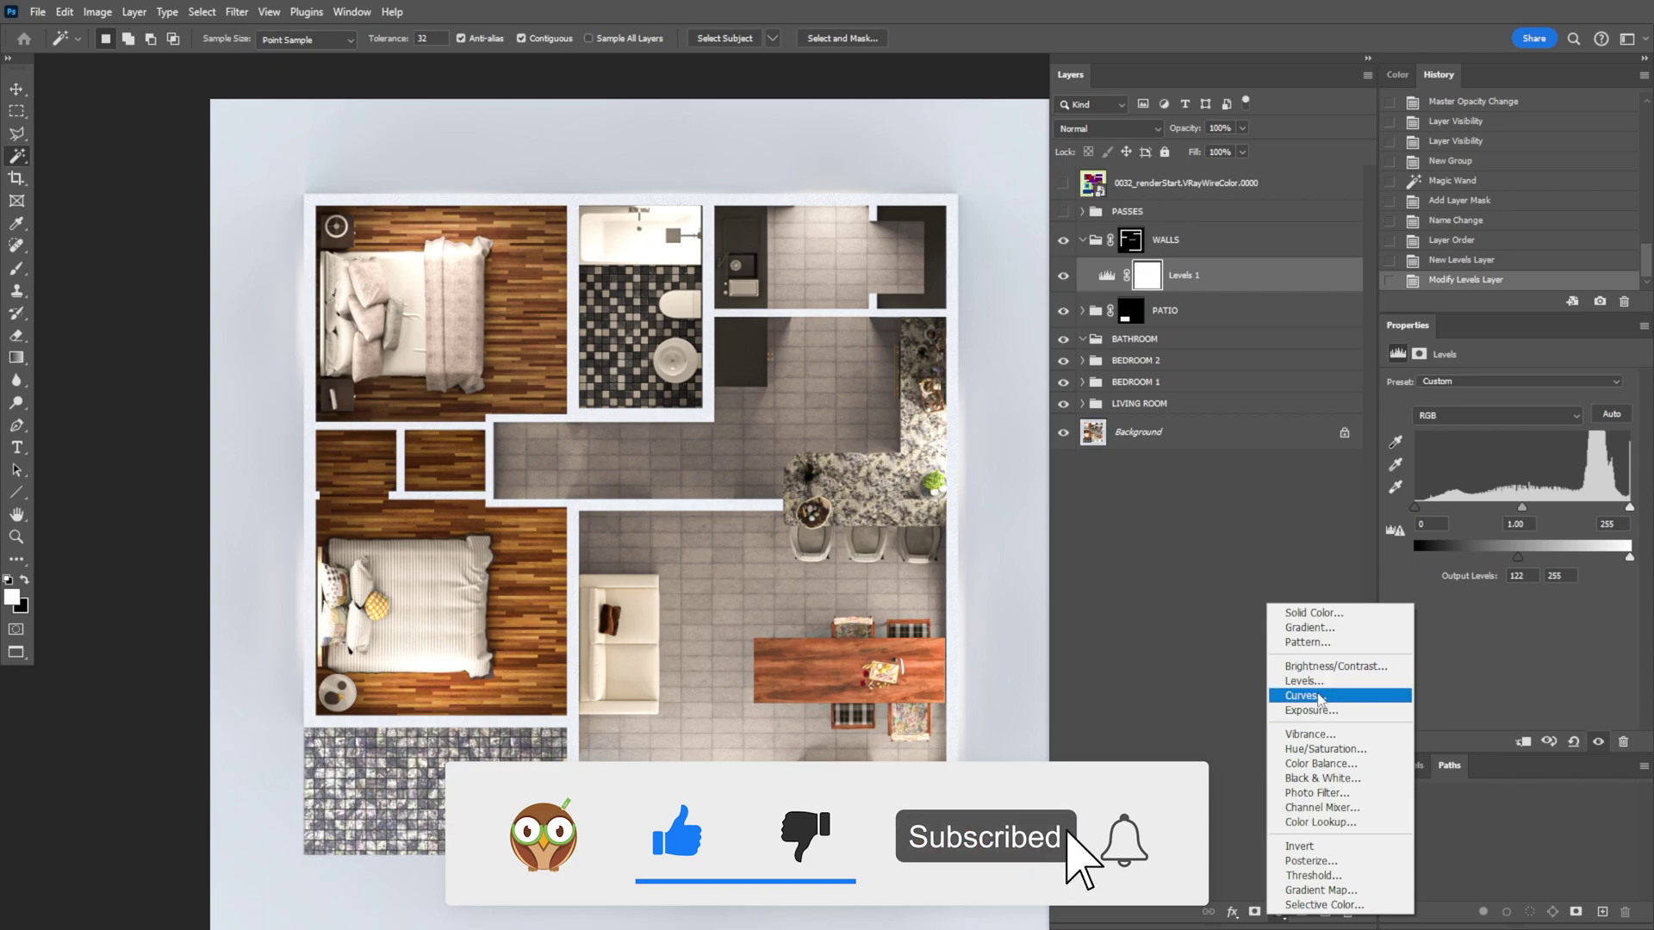
{"action": "left_click", "coordinate": [1318, 695]}
{"action": "left_click_drag", "start_coordinate": [1533, 517], "coordinate": [1532, 525]}
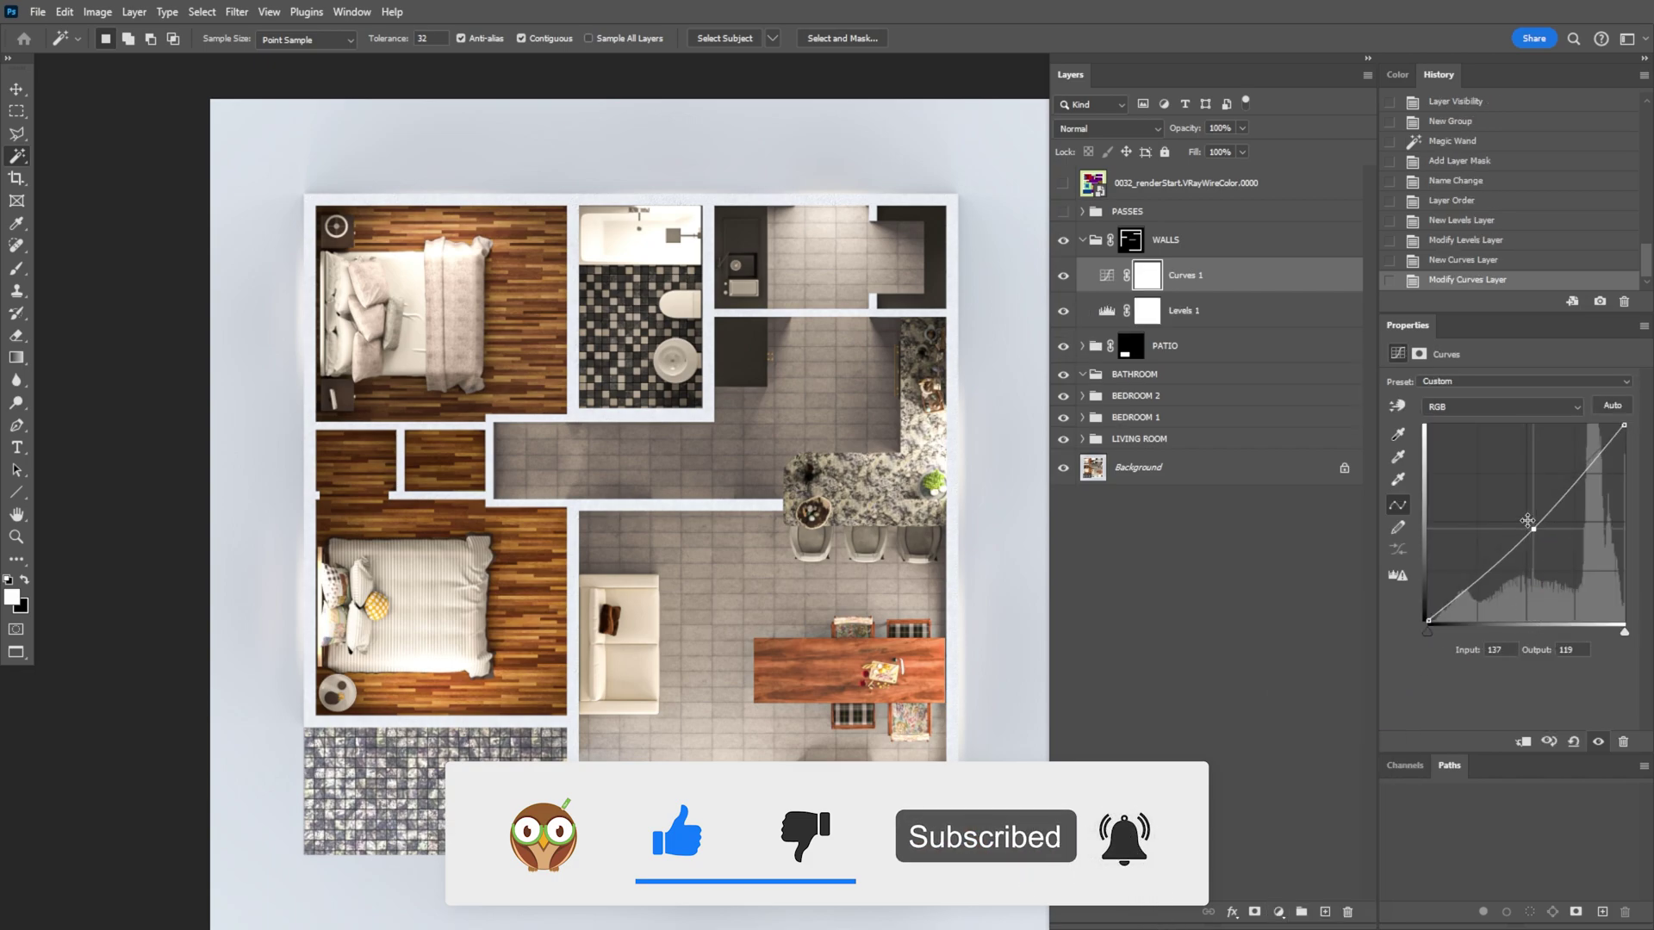
{"action": "left_click", "coordinate": [1064, 241]}
{"action": "left_click", "coordinate": [1064, 241]}
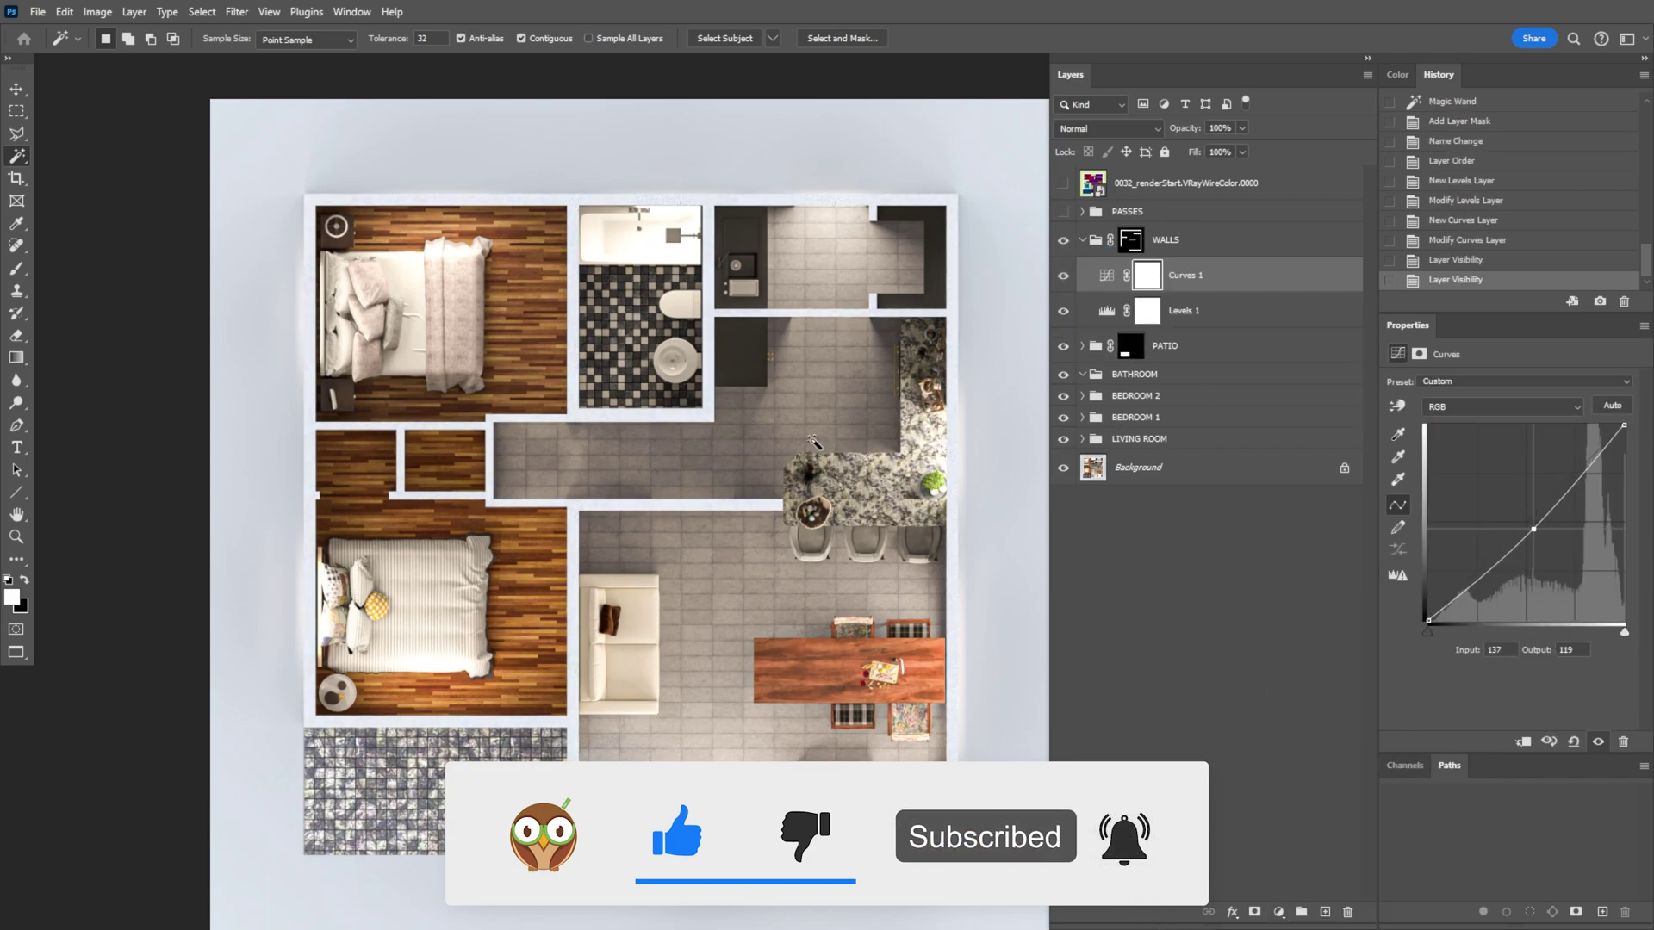
{"action": "key", "text": "v"}
{"action": "scroll", "coordinate": [661, 417], "scroll_direction": "up", "scroll_amount": 1, "text": "alt"}
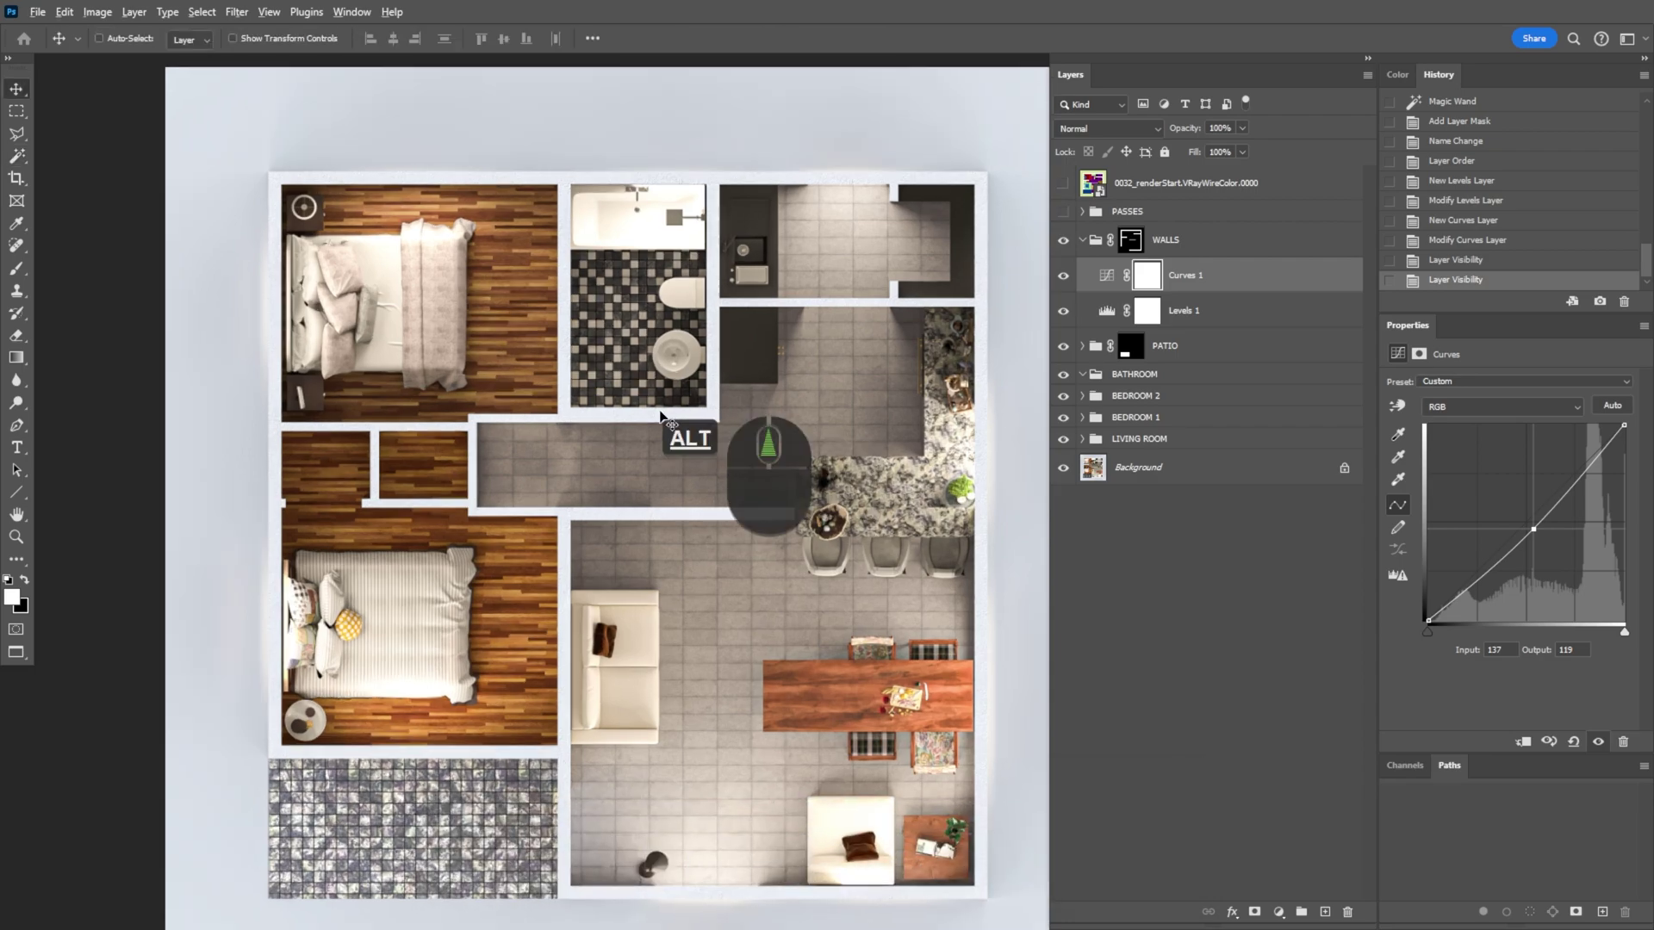
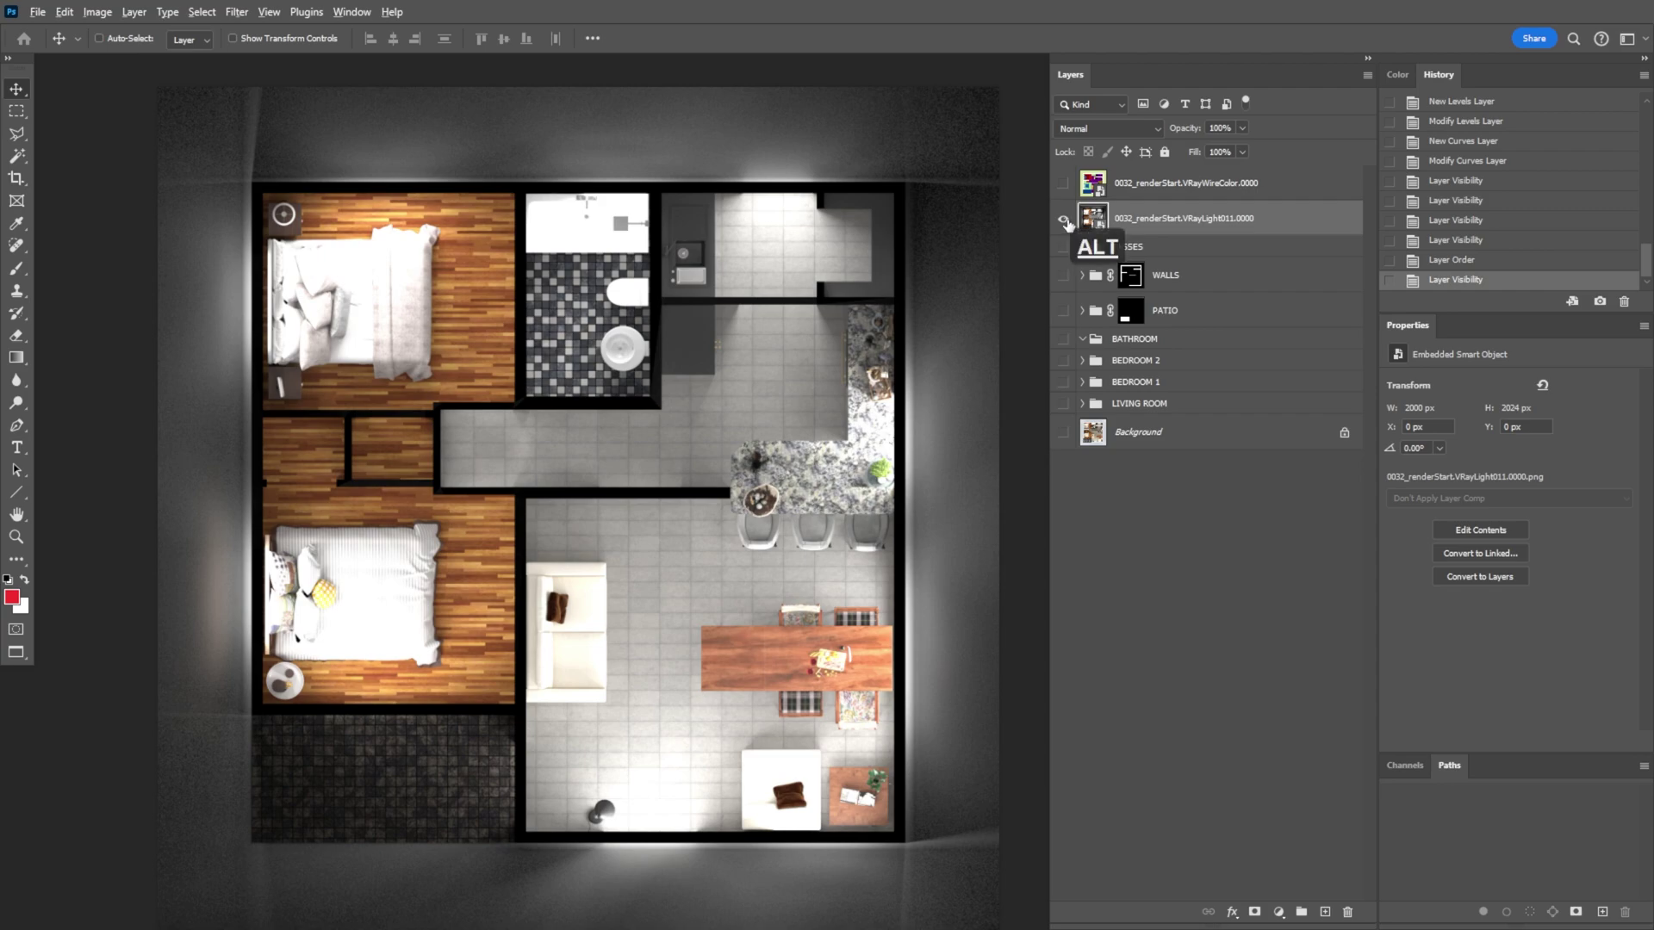
Move the VRayLight pass below the PASSES group and hide it.
{"action": "left_click", "coordinate": [1064, 220], "text": "alt"}
{"action": "left_click_drag", "start_coordinate": [1115, 226], "coordinate": [1124, 258]}
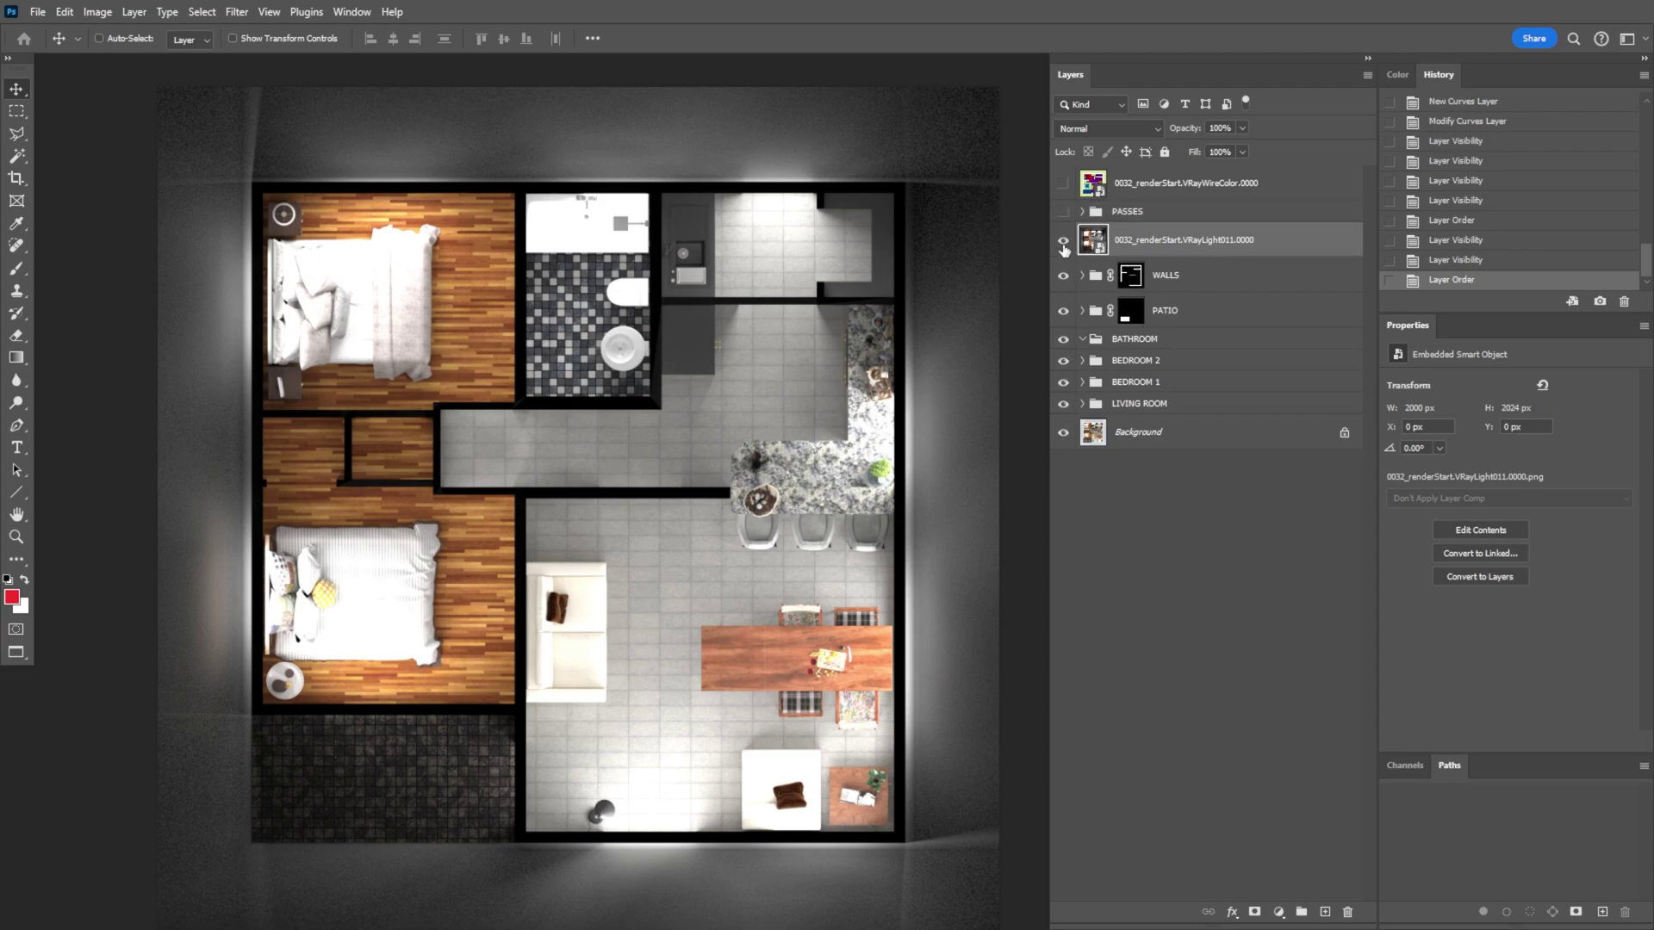
{"action": "left_click", "coordinate": [1063, 240]}
Show the VRayWireColor pass and Magic Wand-select the green background around the plan.
{"action": "left_click", "coordinate": [1063, 183]}
{"action": "left_click", "coordinate": [1189, 183]}
{"action": "key", "text": "w"}
{"action": "left_click", "coordinate": [918, 186]}
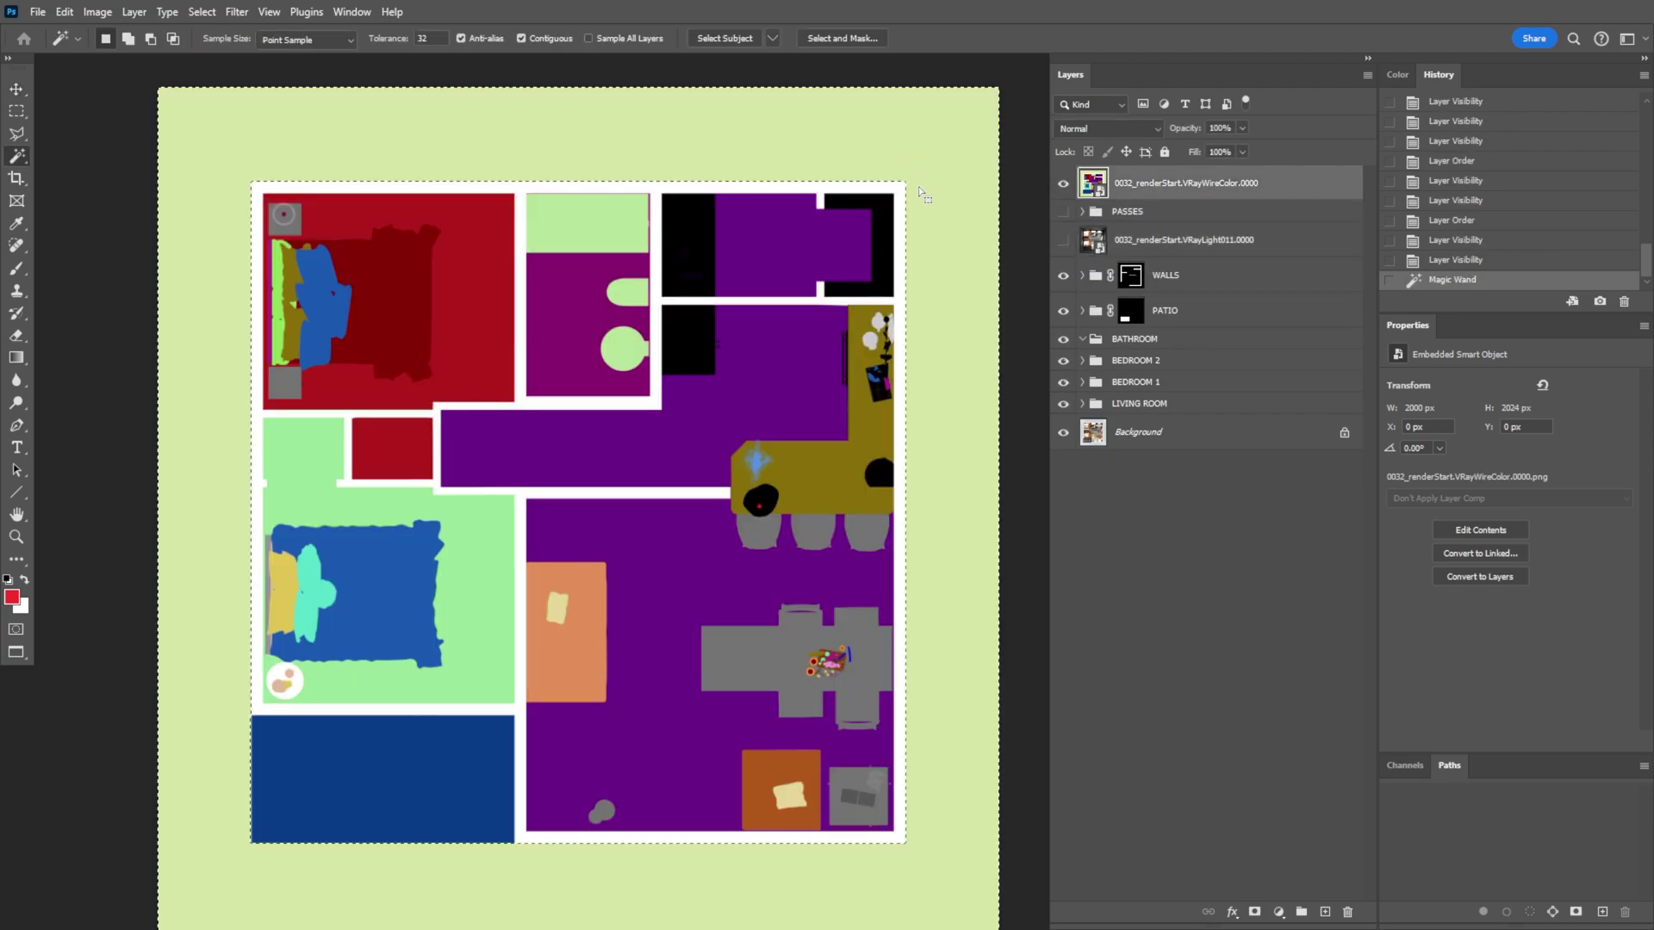
Add the walls to the selection and give the light pass an inverted mask excluding walls and background.
{"action": "left_click", "coordinate": [844, 187], "text": "shift"}
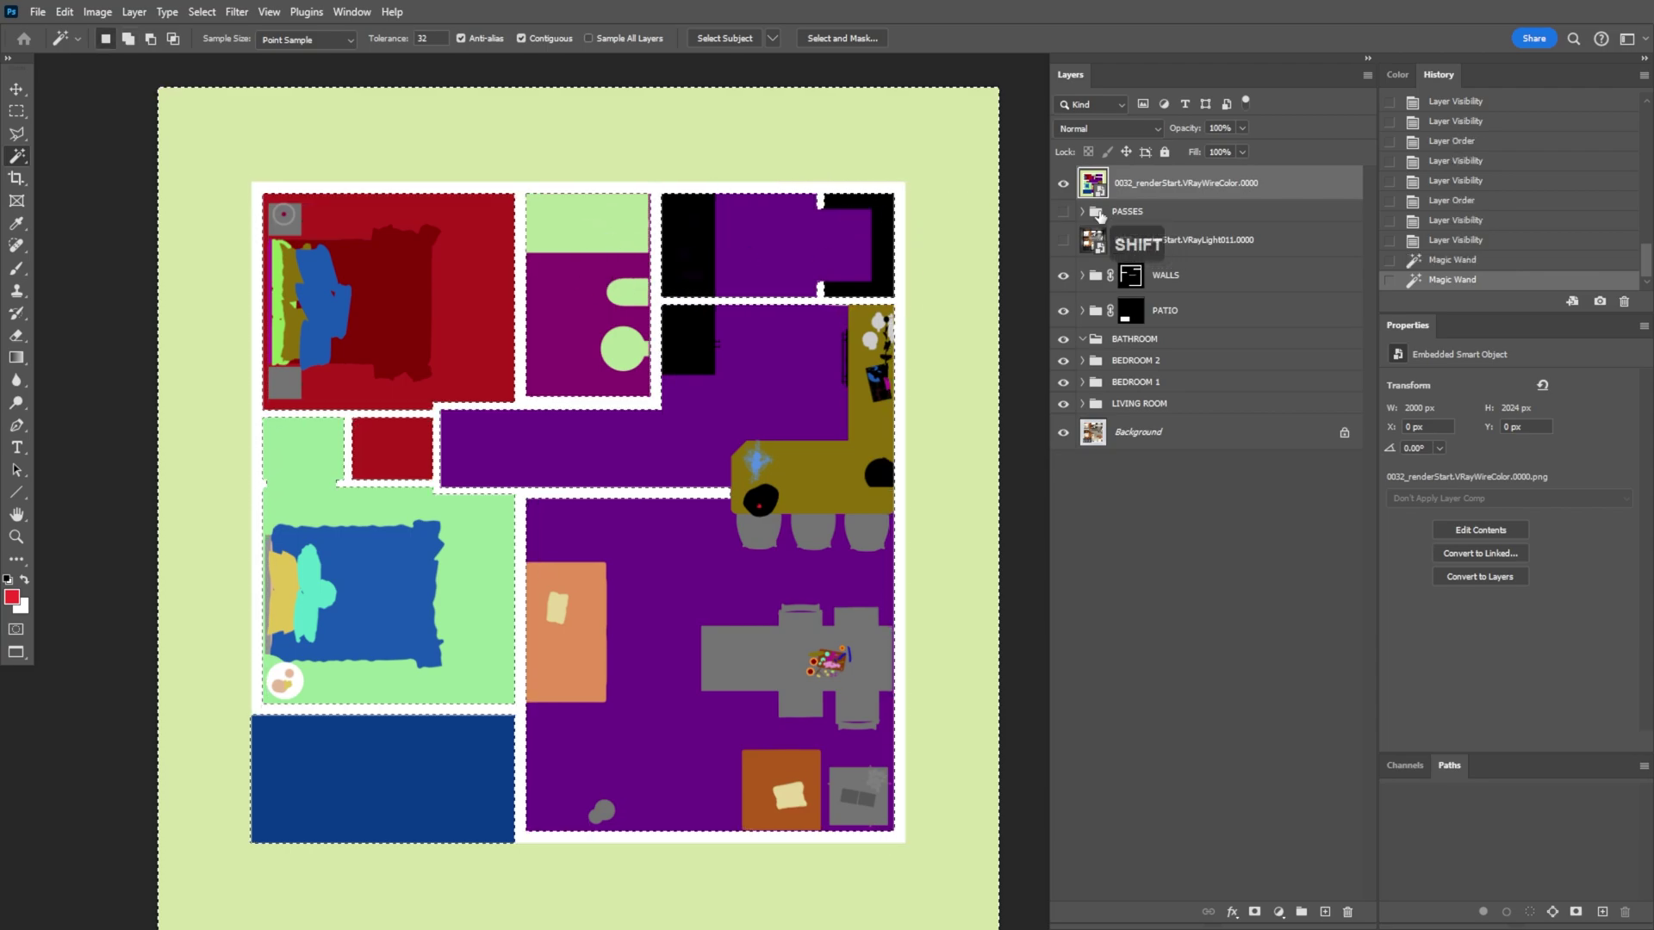
{"action": "left_click", "coordinate": [1063, 182]}
{"action": "left_click", "coordinate": [1064, 240]}
{"action": "left_click", "coordinate": [1206, 240]}
{"action": "left_click", "coordinate": [1255, 911]}
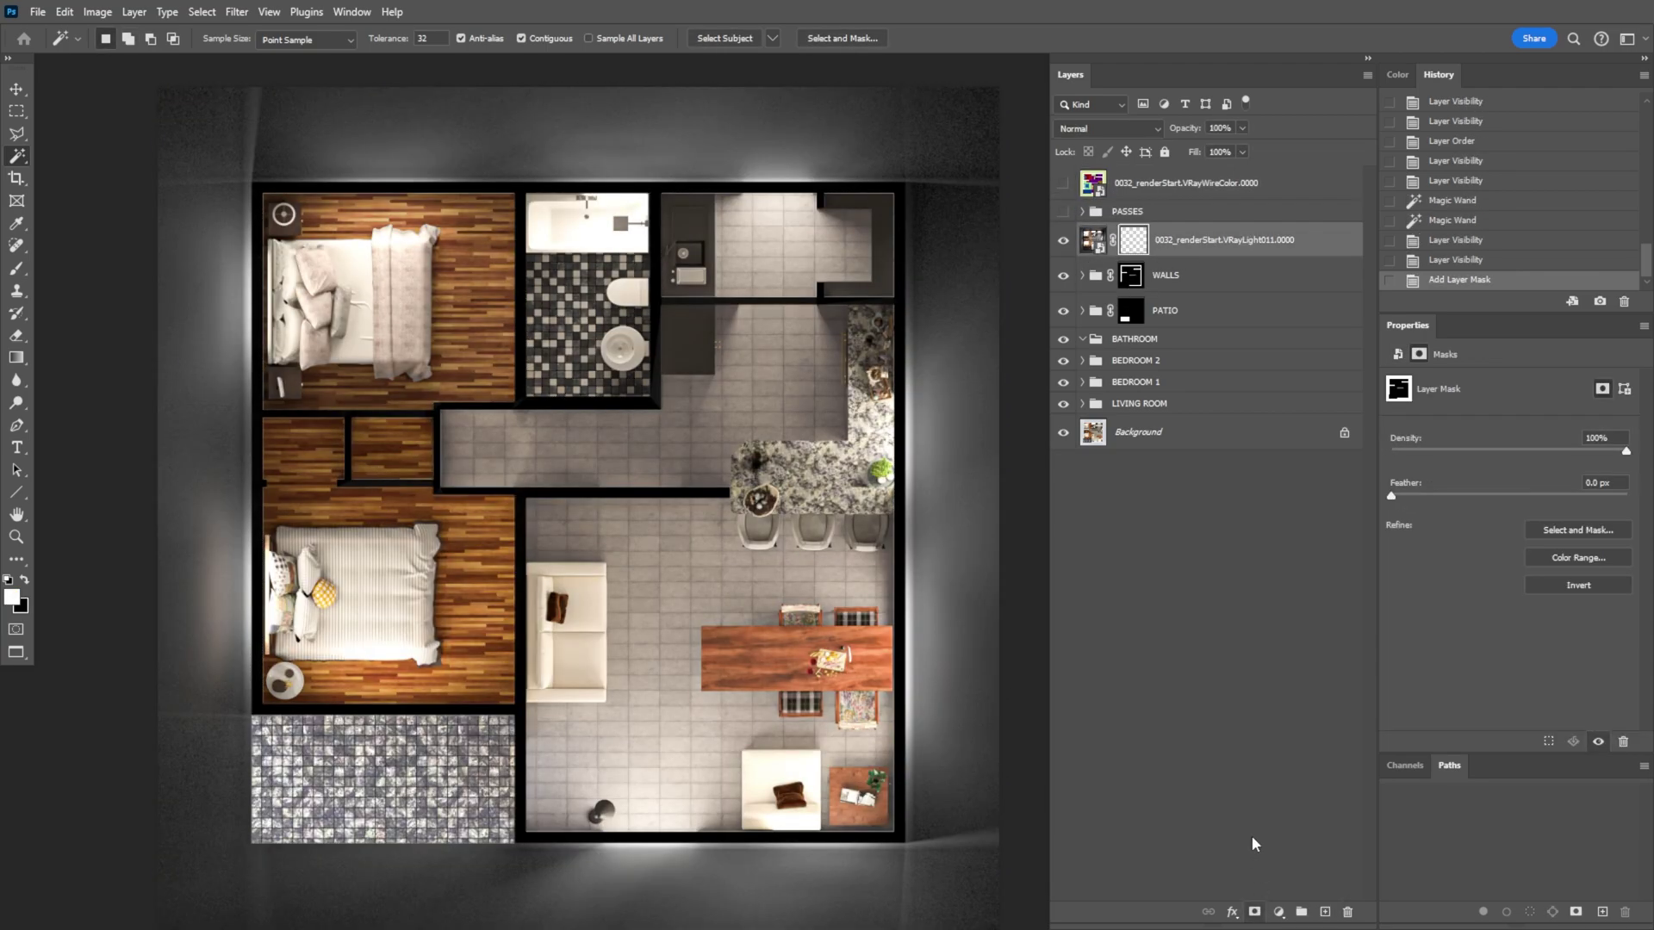
{"action": "key", "text": "ctrl"}
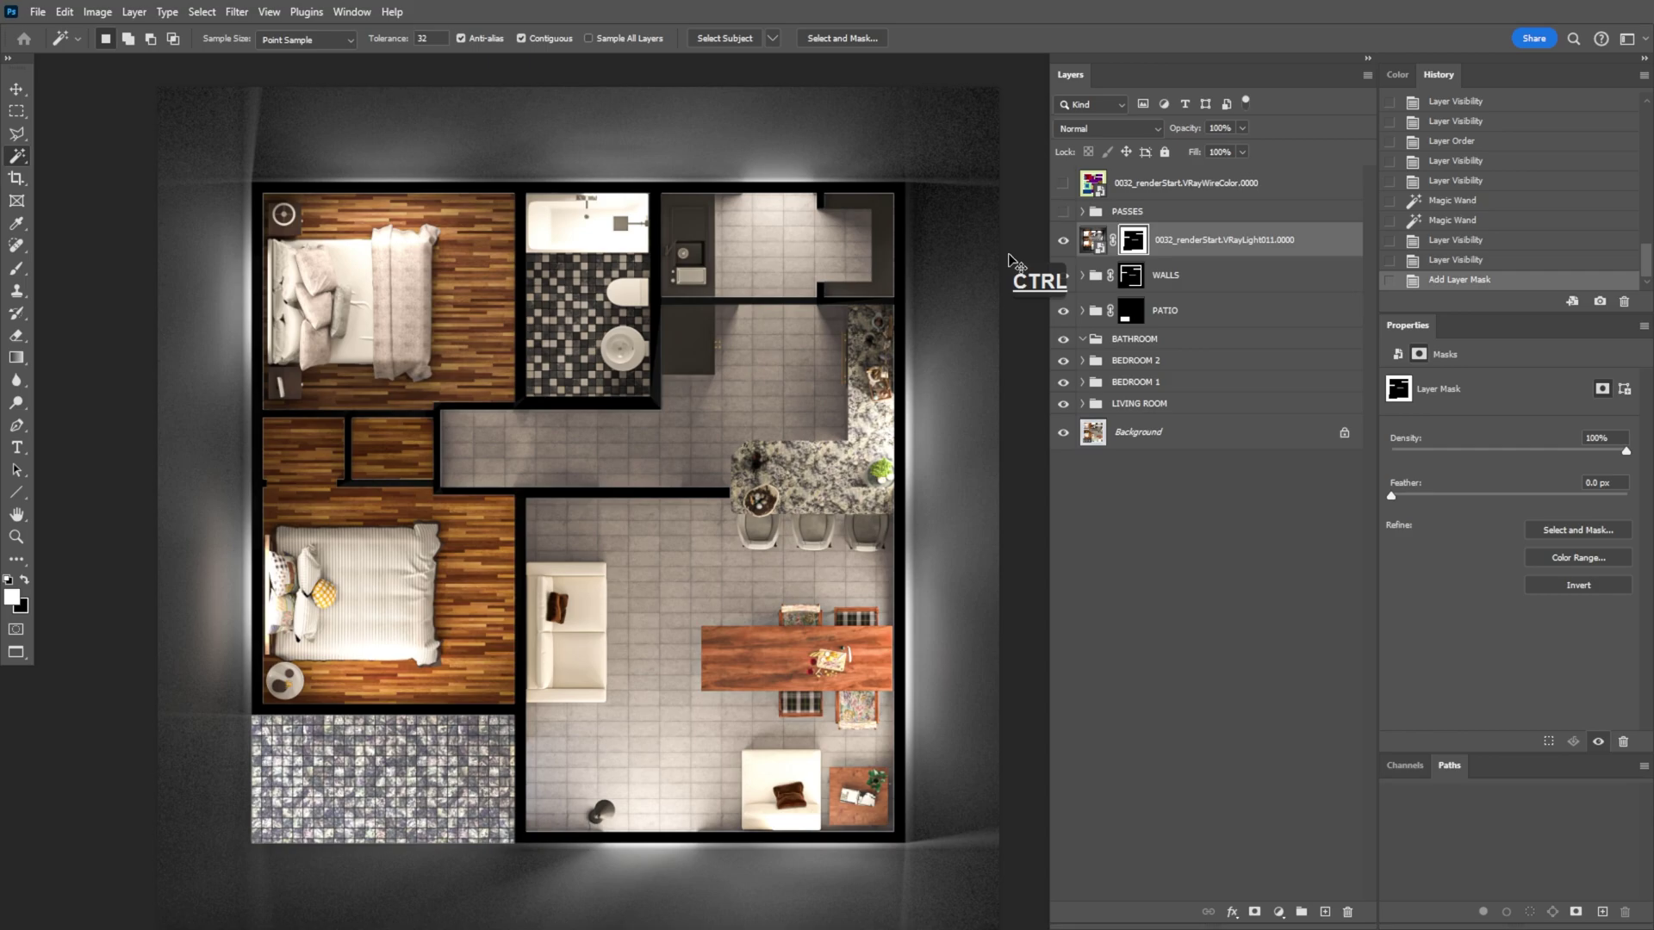
{"action": "key", "text": "ctrl+i"}
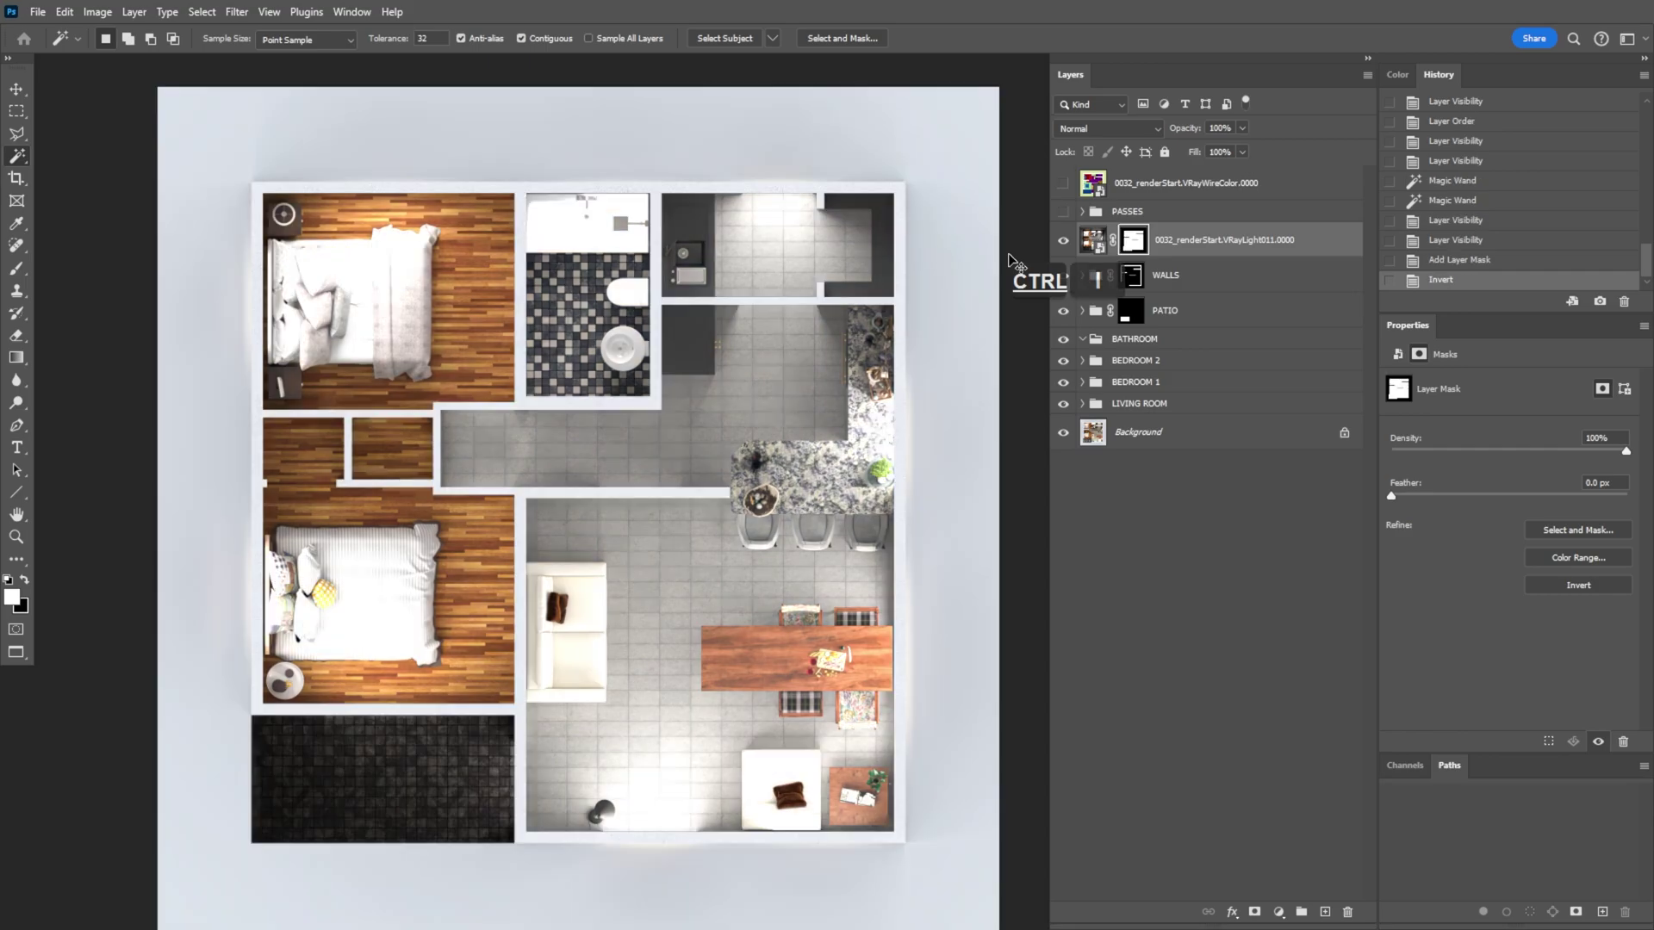
Also mask the dark patio out of the light pass.
{"action": "left_click", "coordinate": [1065, 242]}
{"action": "left_click", "coordinate": [1065, 242]}
{"action": "left_click", "coordinate": [1064, 242]}
{"action": "left_click", "coordinate": [1065, 242]}
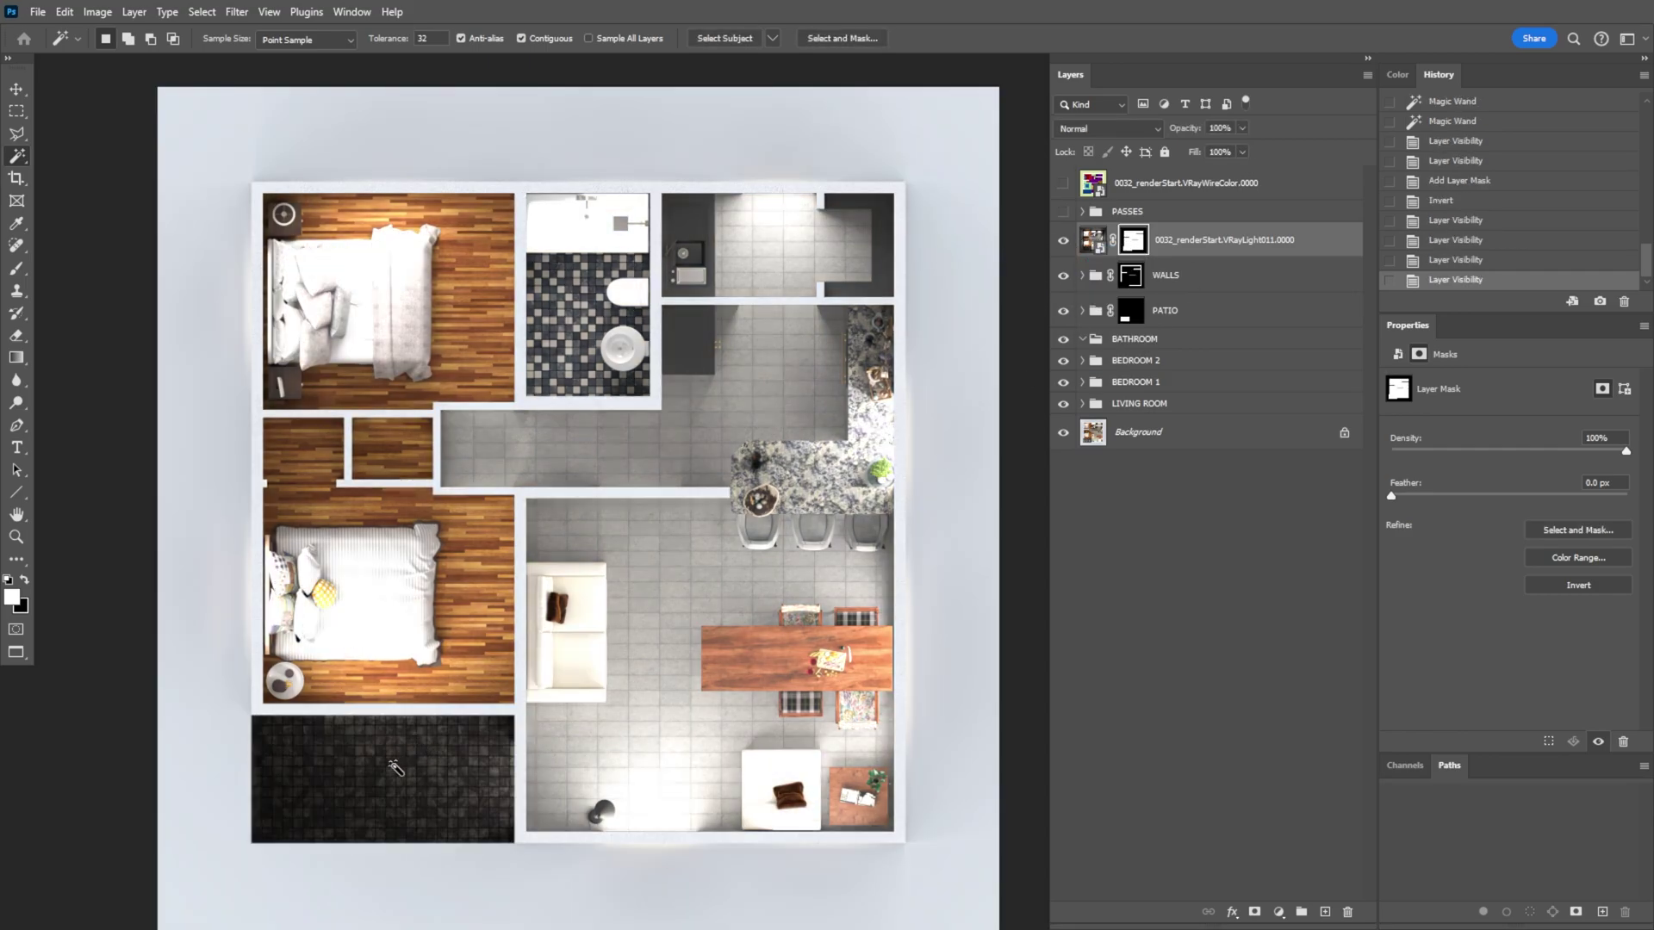
{"action": "left_click", "coordinate": [1204, 184]}
{"action": "left_click", "coordinate": [424, 773]}
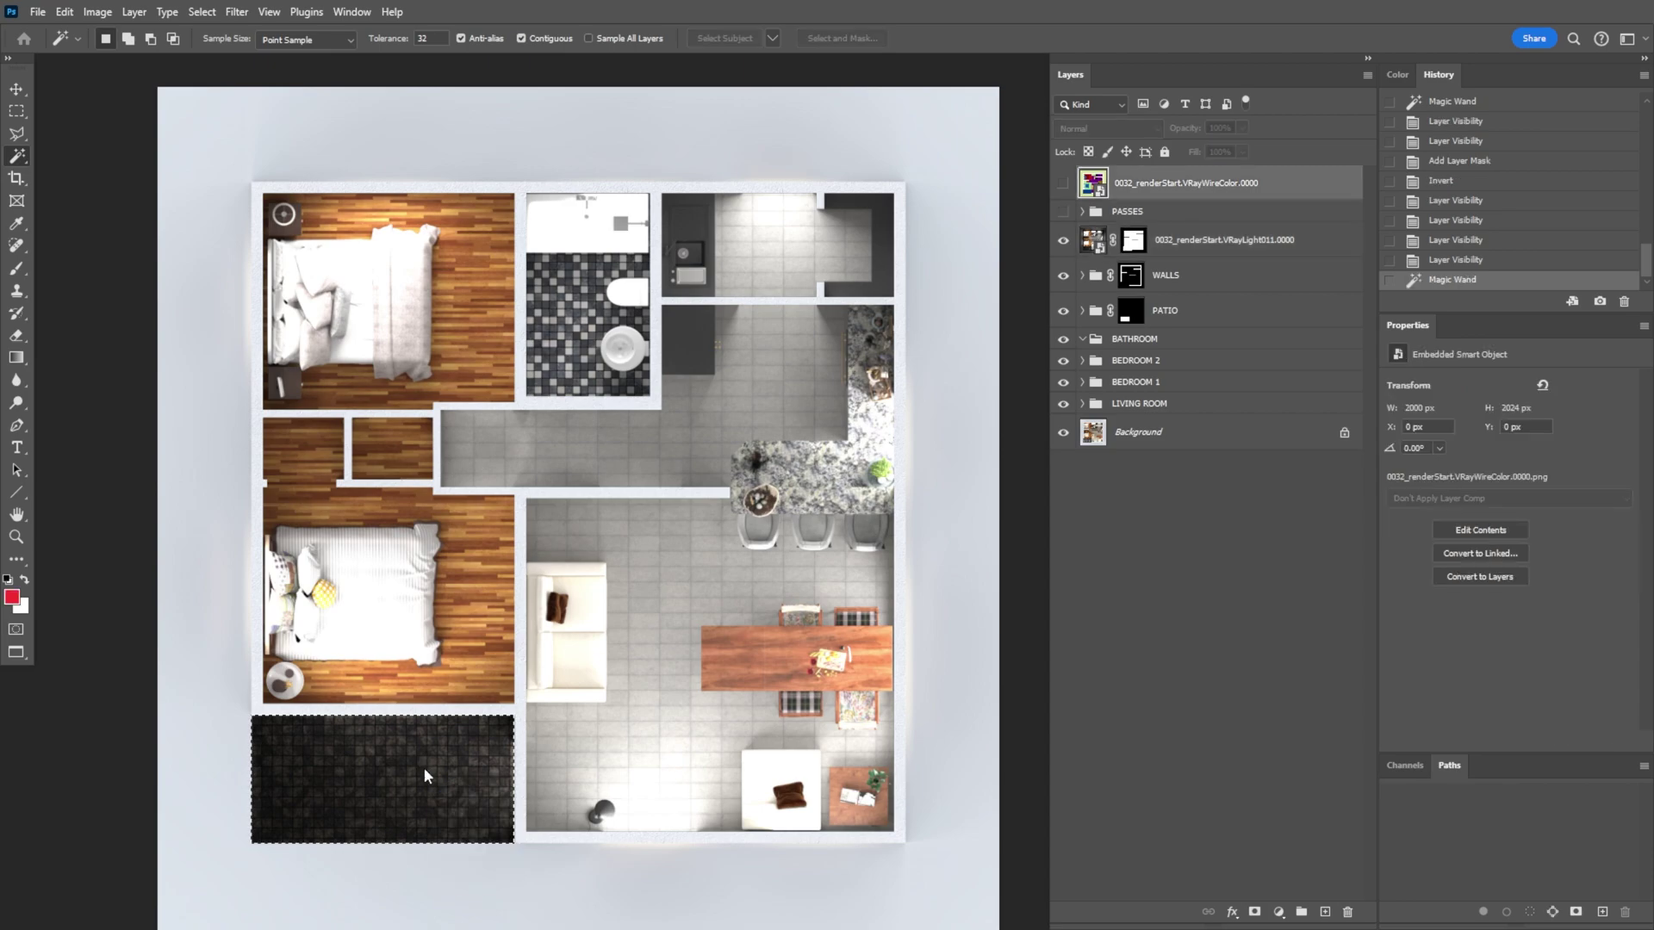
{"action": "left_click", "coordinate": [1133, 242]}
{"action": "key", "text": "alt+BackSpace"}
{"action": "key", "text": "alt+BackSpace"}
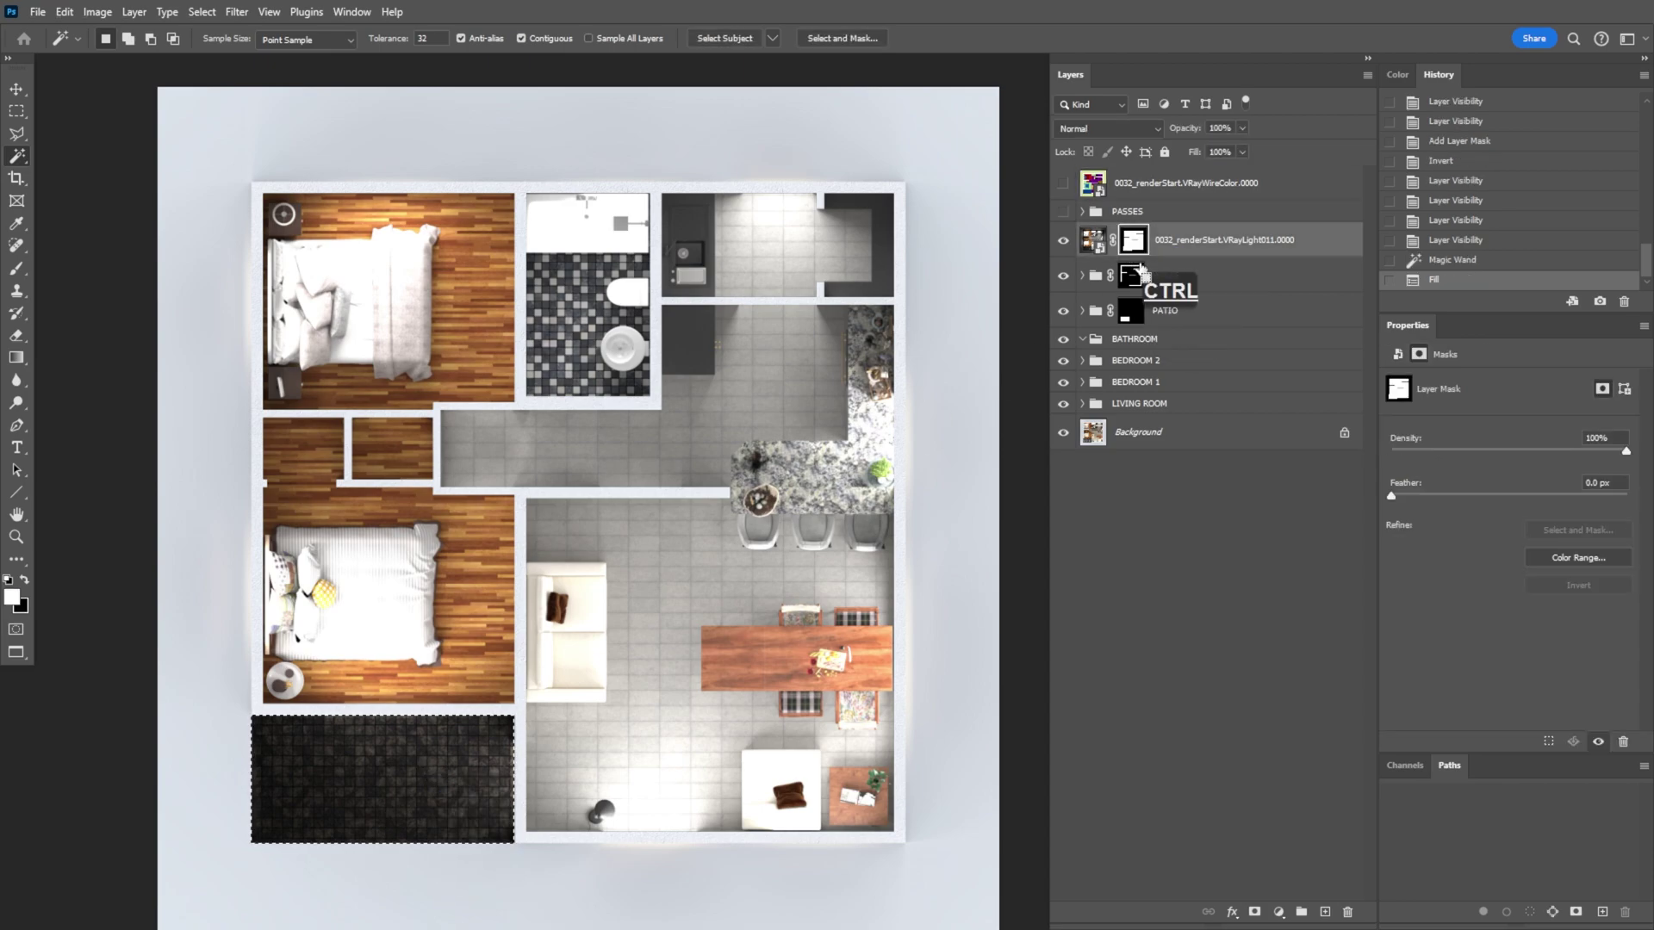
{"action": "key", "text": "ctrl+d"}
Set the light pass to Screen and group it as LIGHTING with an inverted black mask.
{"action": "left_click", "coordinate": [1183, 242]}
{"action": "left_click", "coordinate": [1120, 128]}
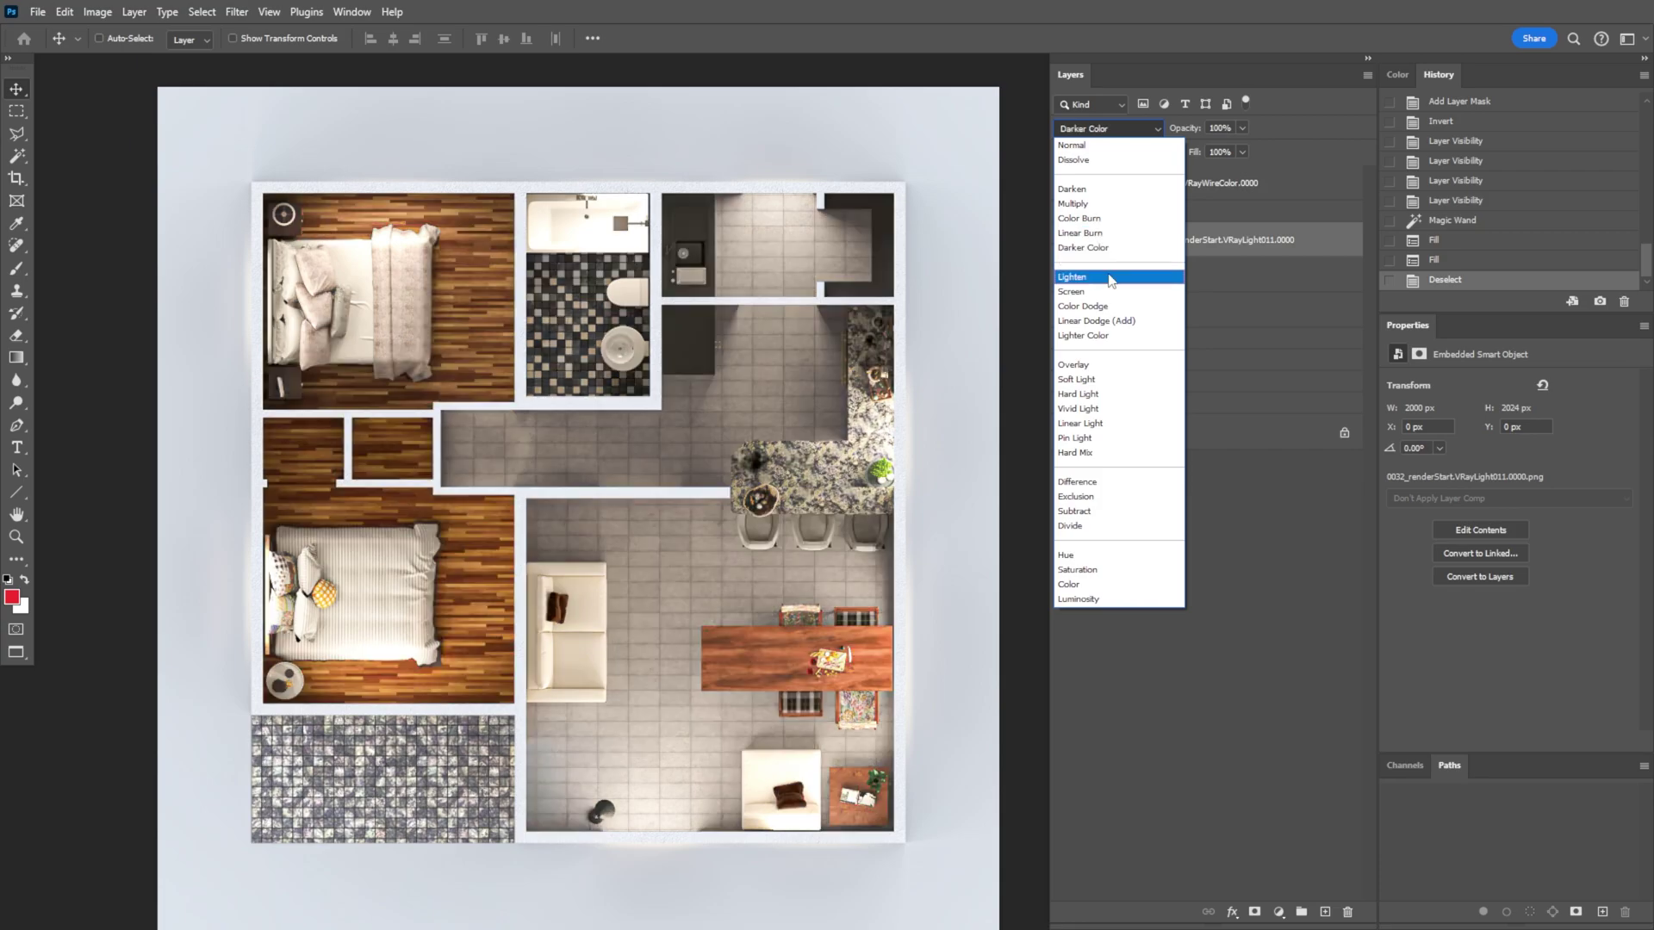
{"action": "left_click", "coordinate": [1102, 294]}
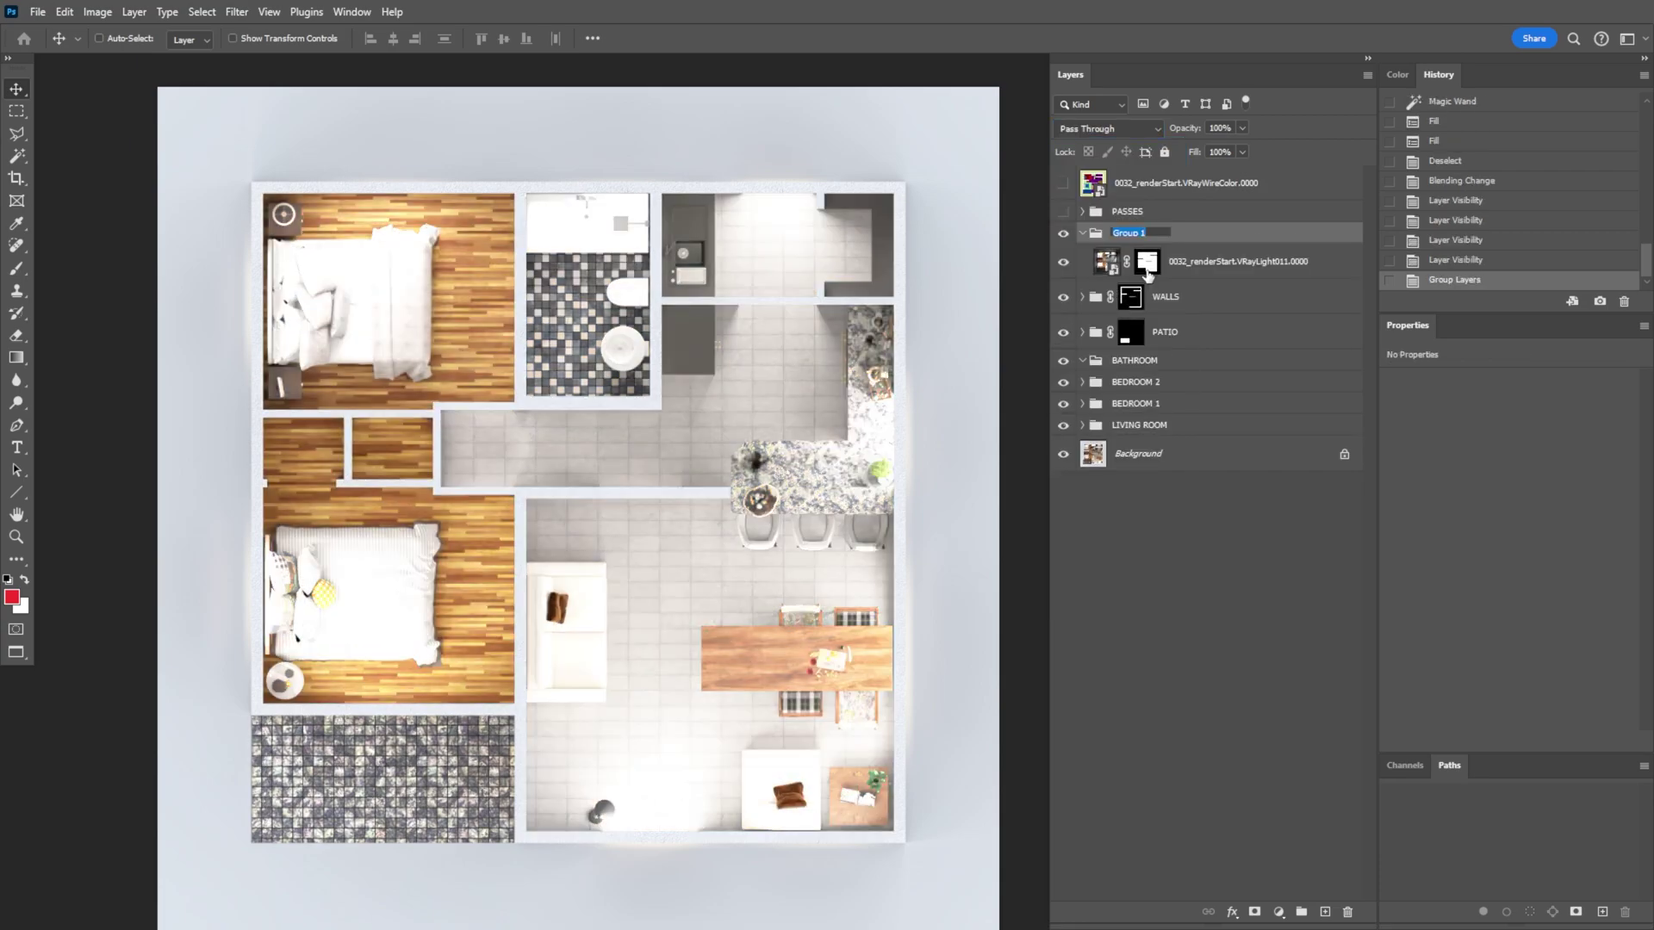
{"action": "type", "text": "LIGHTING"}
{"action": "key", "text": "Return"}
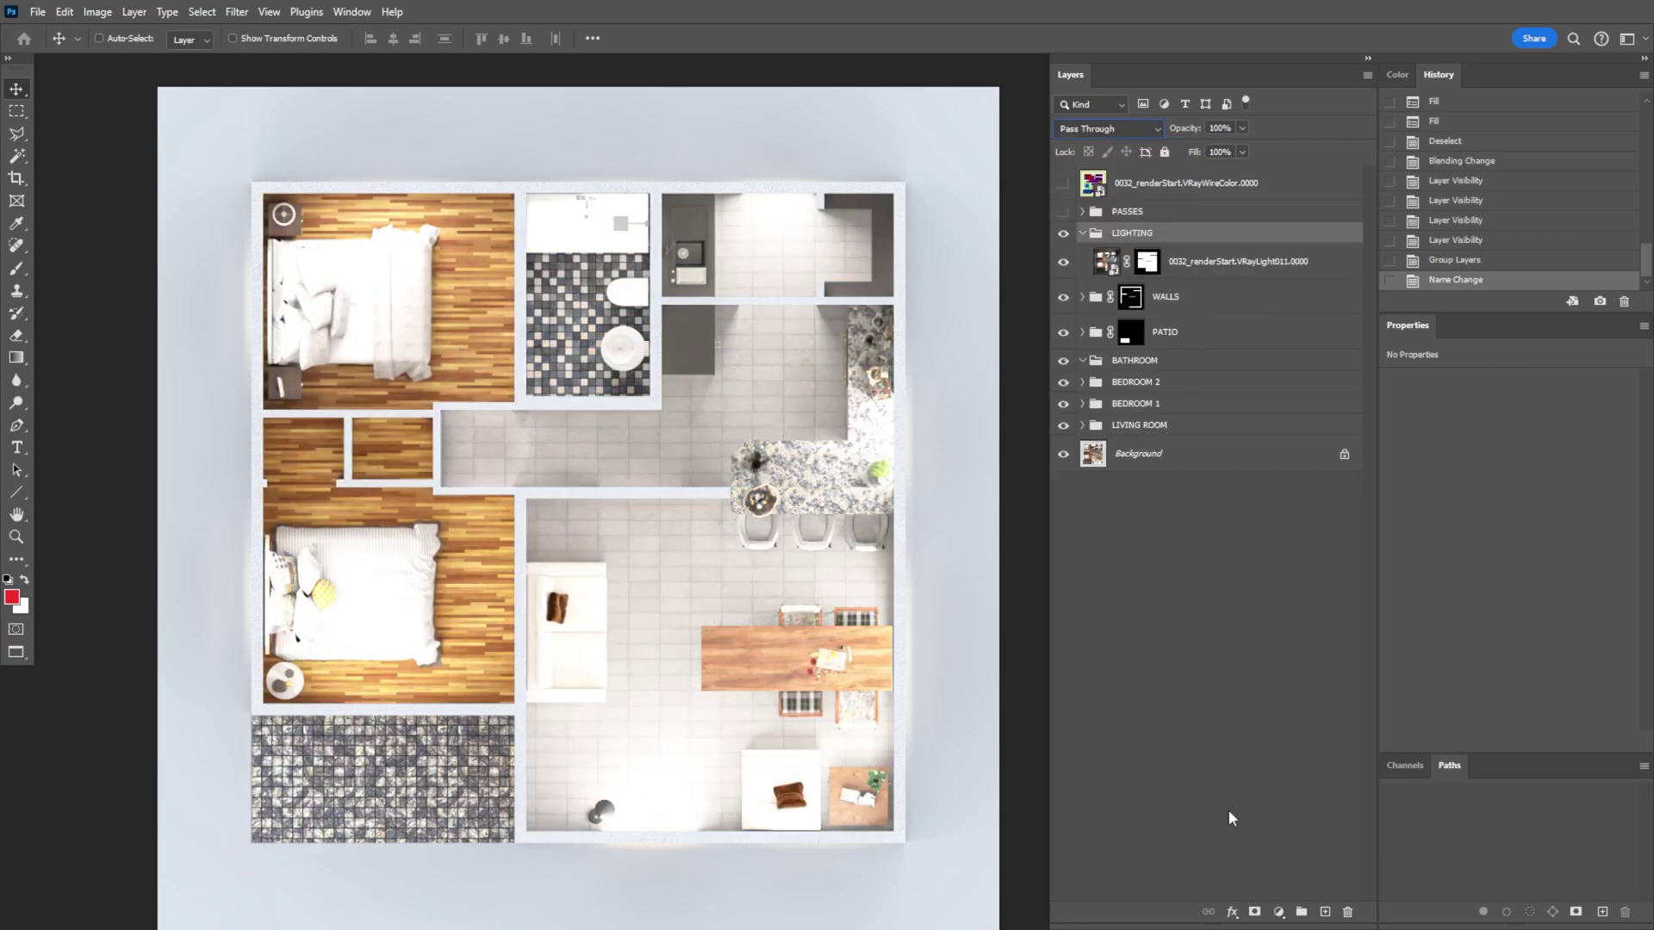
{"action": "left_click", "coordinate": [1253, 913]}
{"action": "key", "text": "ctrl+i"}
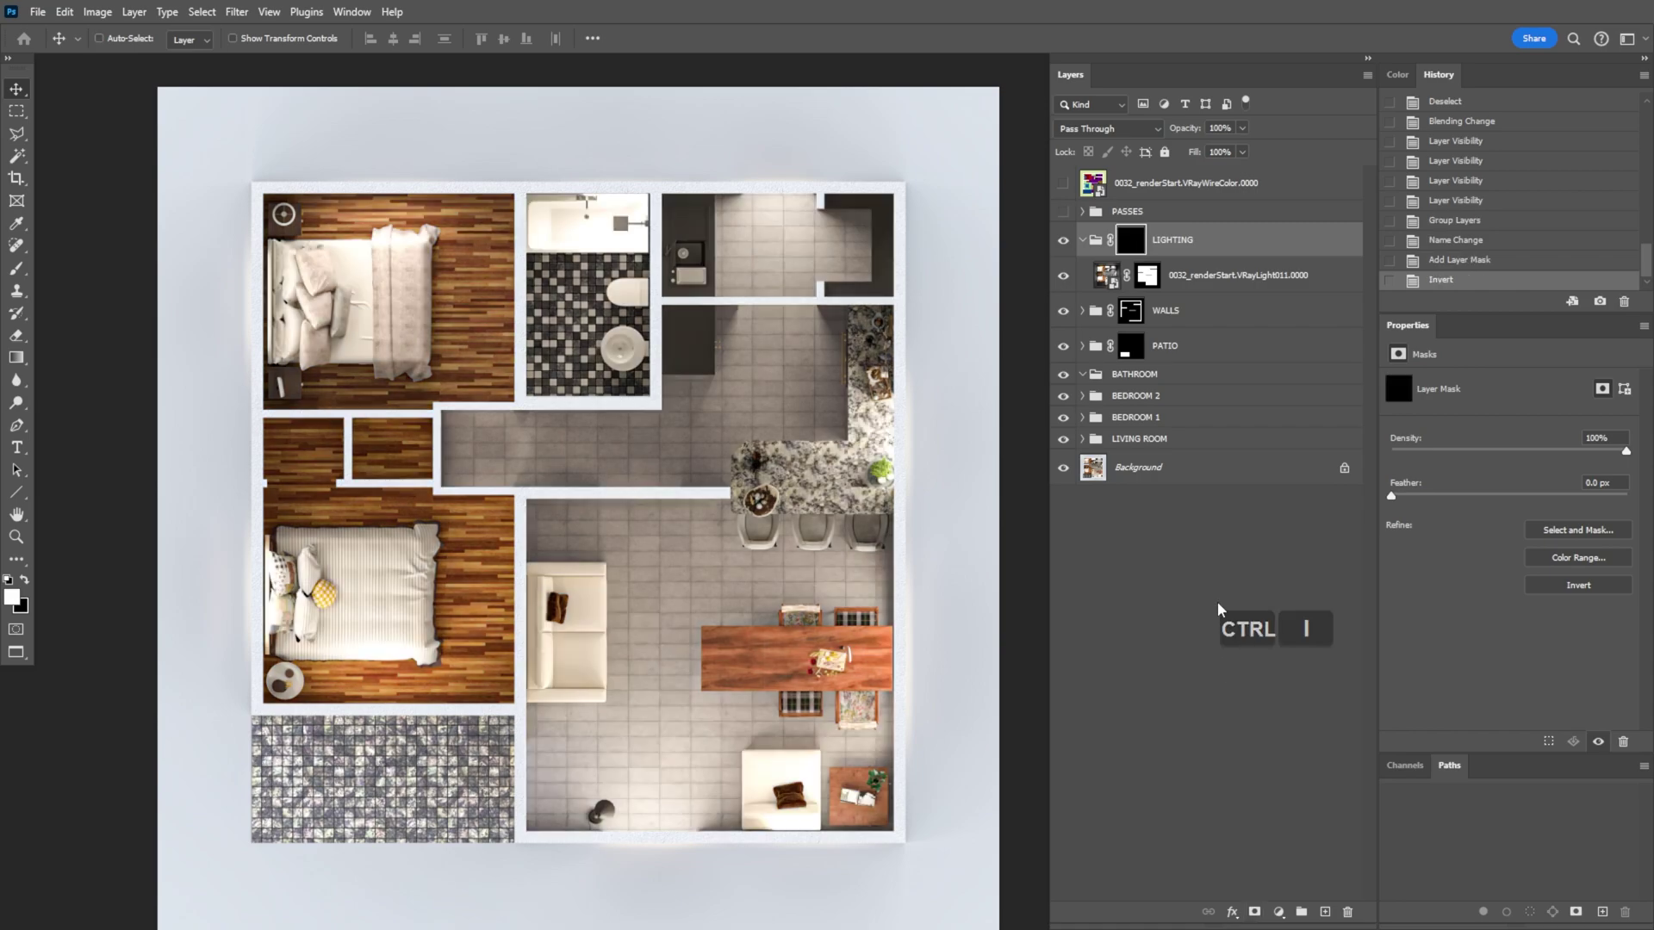
With a large soft white brush, paint light back over the kitchen on the LIGHTING mask.
{"action": "key", "text": "b"}
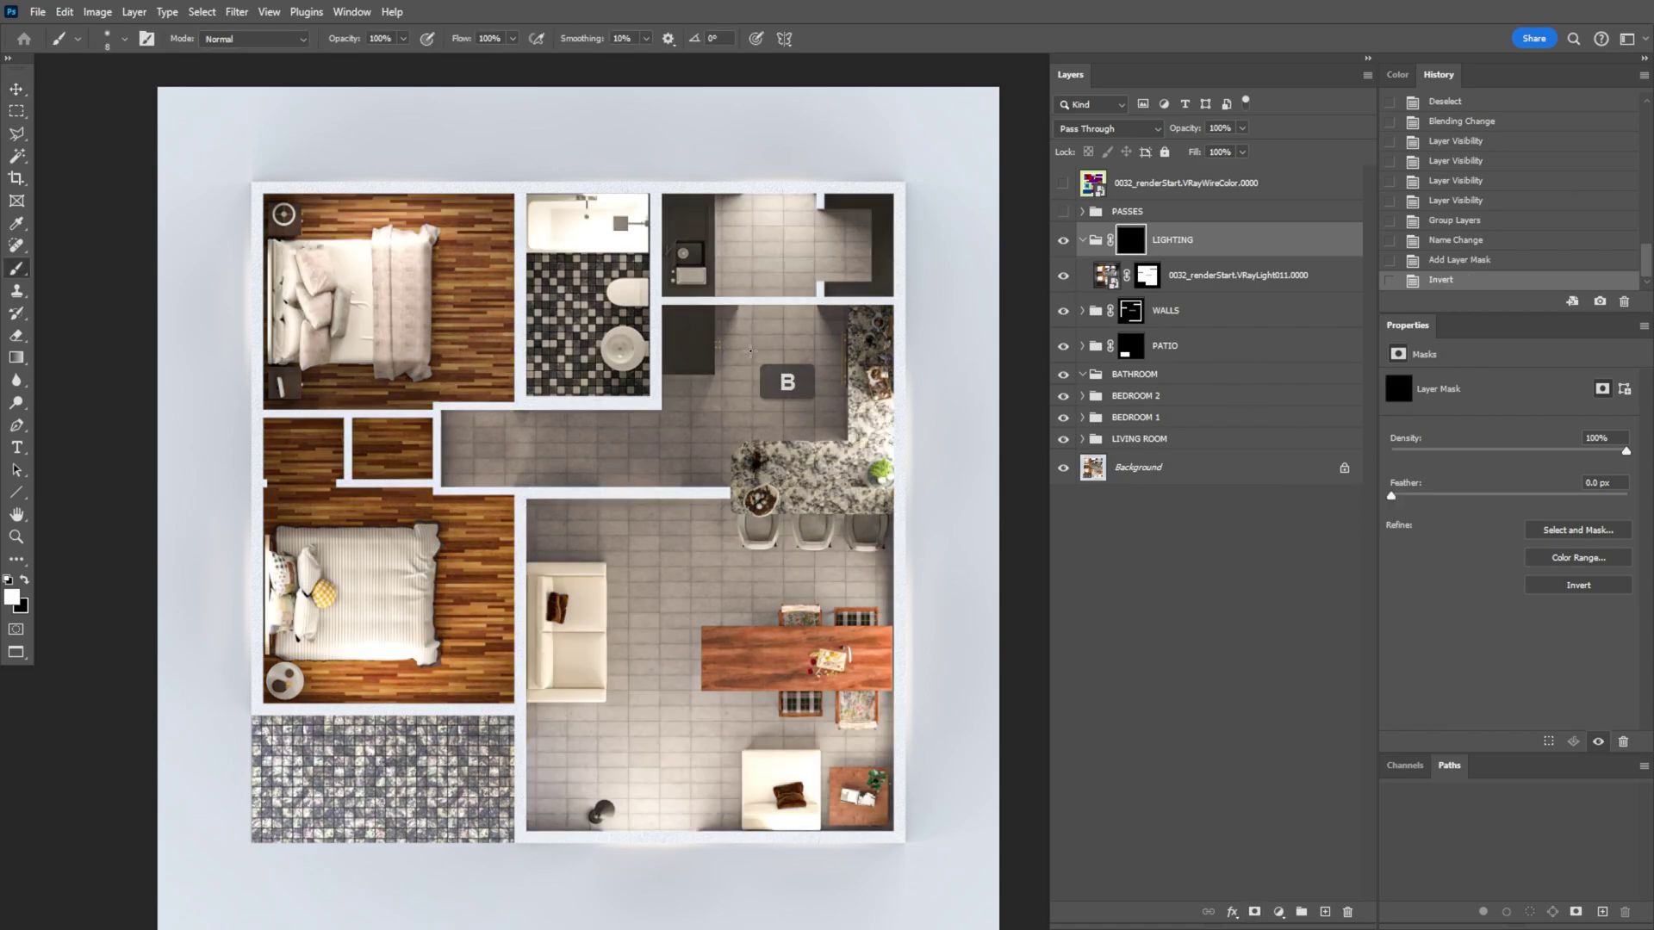
{"action": "right_click", "coordinate": [797, 374]}
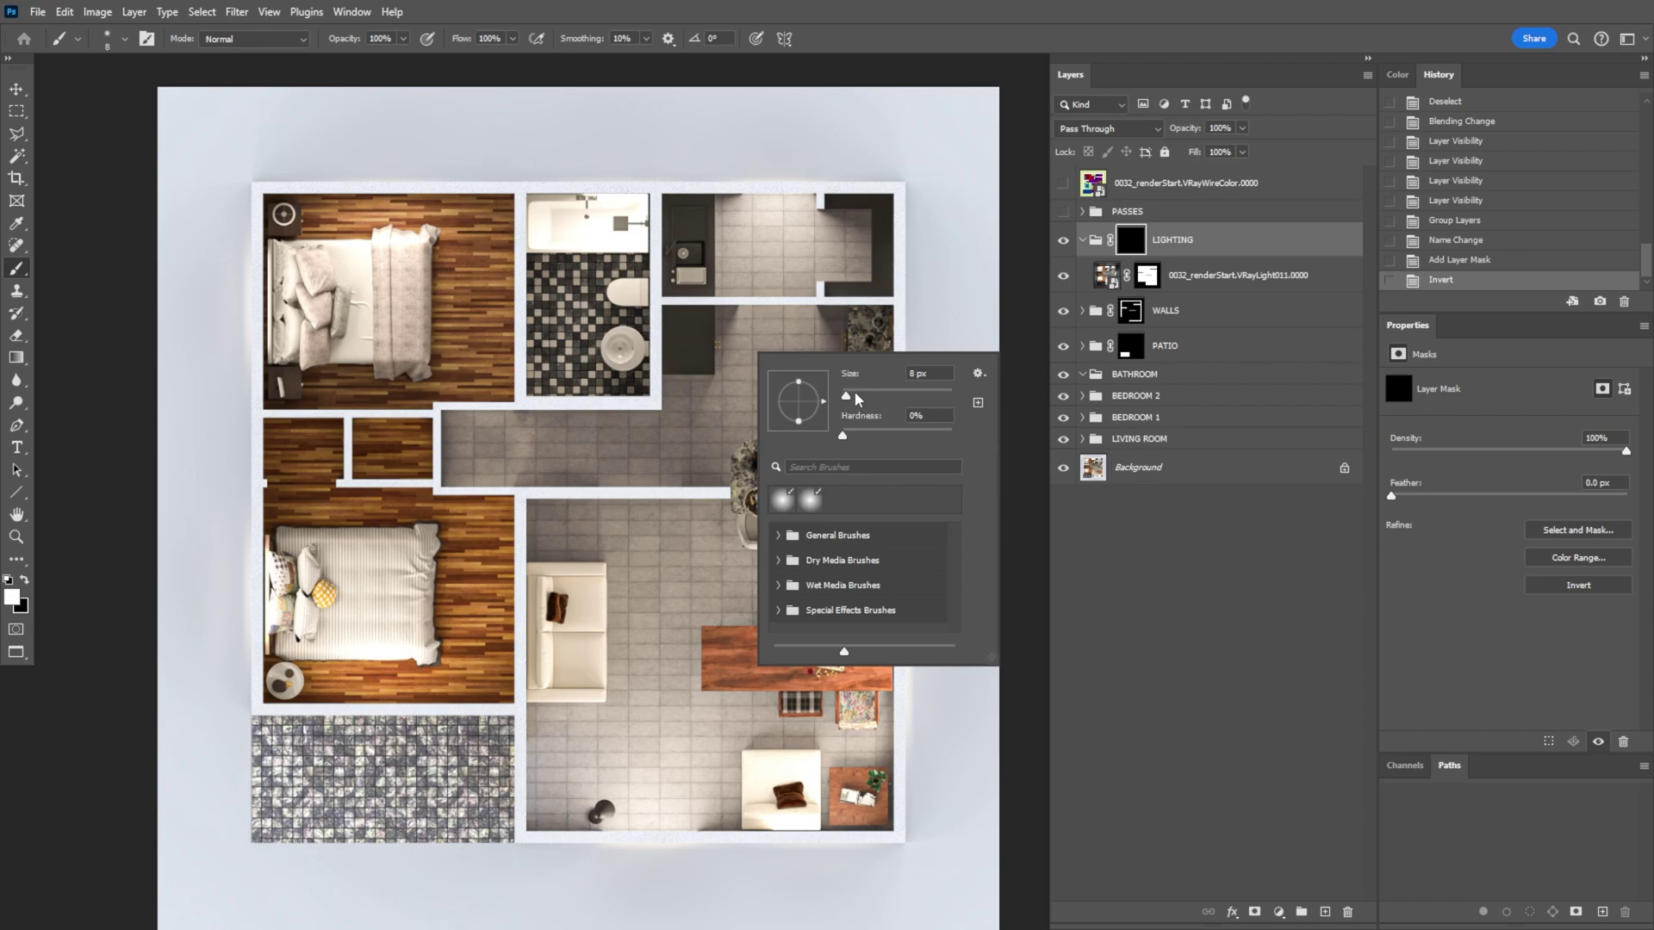
{"action": "left_click_drag", "start_coordinate": [856, 396], "coordinate": [902, 396]}
{"action": "key", "text": "Return"}
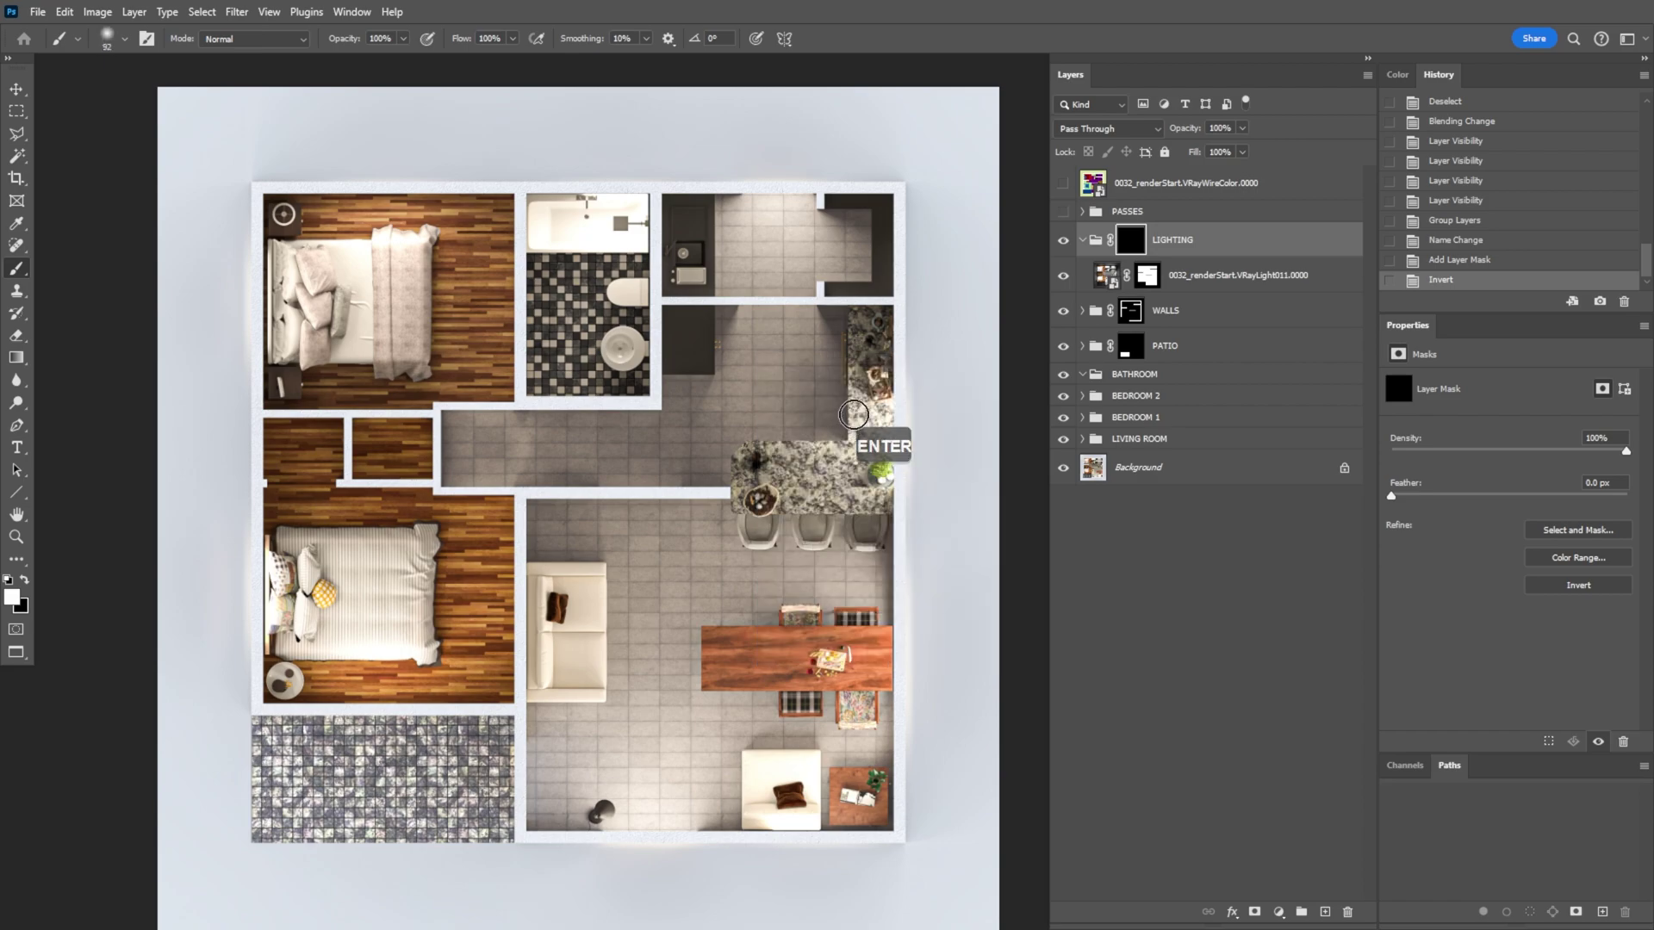
{"action": "key", "text": "bracketright"}
{"action": "key", "text": "bracketright"}
{"action": "key", "text": "bracketright"}
{"action": "key", "text": "bracketright"}
{"action": "key", "text": "bracketright"}
{"action": "key", "text": "bracketright"}
{"action": "key", "text": "bracketright"}
{"action": "key", "text": "bracketright"}
{"action": "key", "text": "bracketright"}
{"action": "left_click", "coordinate": [788, 291]}
{"action": "left_click", "coordinate": [763, 288]}
{"action": "left_click", "coordinate": [726, 341]}
{"action": "left_click", "coordinate": [757, 253]}
{"action": "left_click", "coordinate": [803, 304]}
{"action": "left_click", "coordinate": [820, 362]}
{"action": "left_click", "coordinate": [827, 390]}
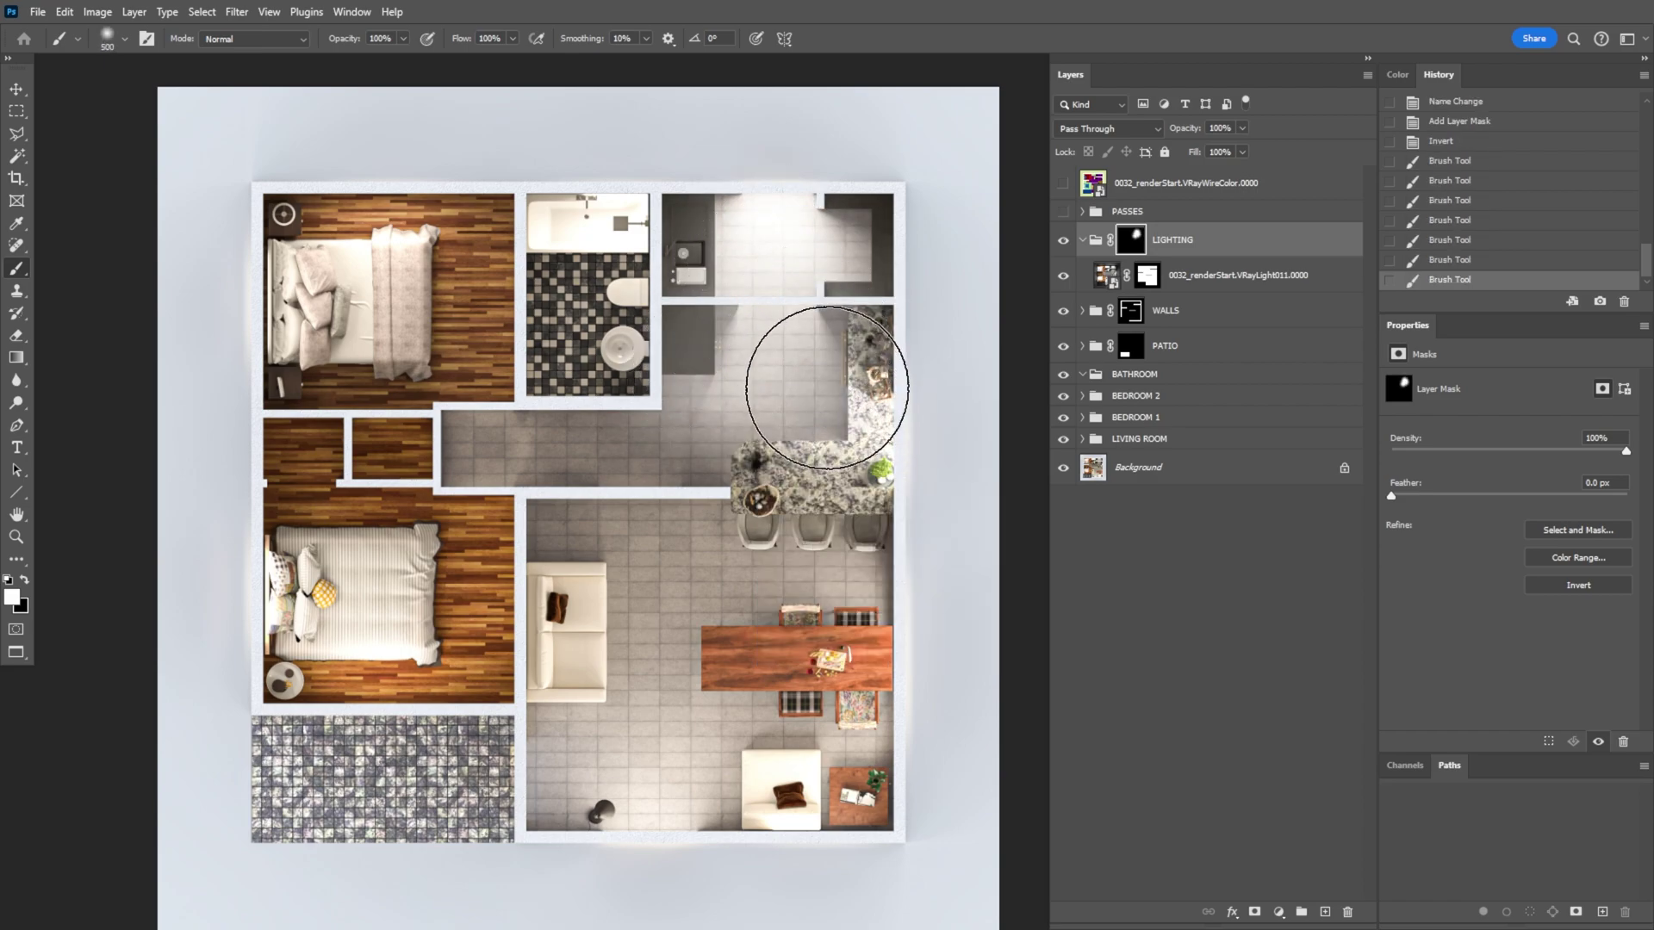
Paint light onto the upper and lower beds and the dining table and chairs.
{"action": "left_click", "coordinate": [311, 288]}
{"action": "left_click", "coordinate": [320, 312]}
{"action": "left_click", "coordinate": [352, 297]}
{"action": "left_click", "coordinate": [314, 575]}
{"action": "left_click", "coordinate": [362, 628]}
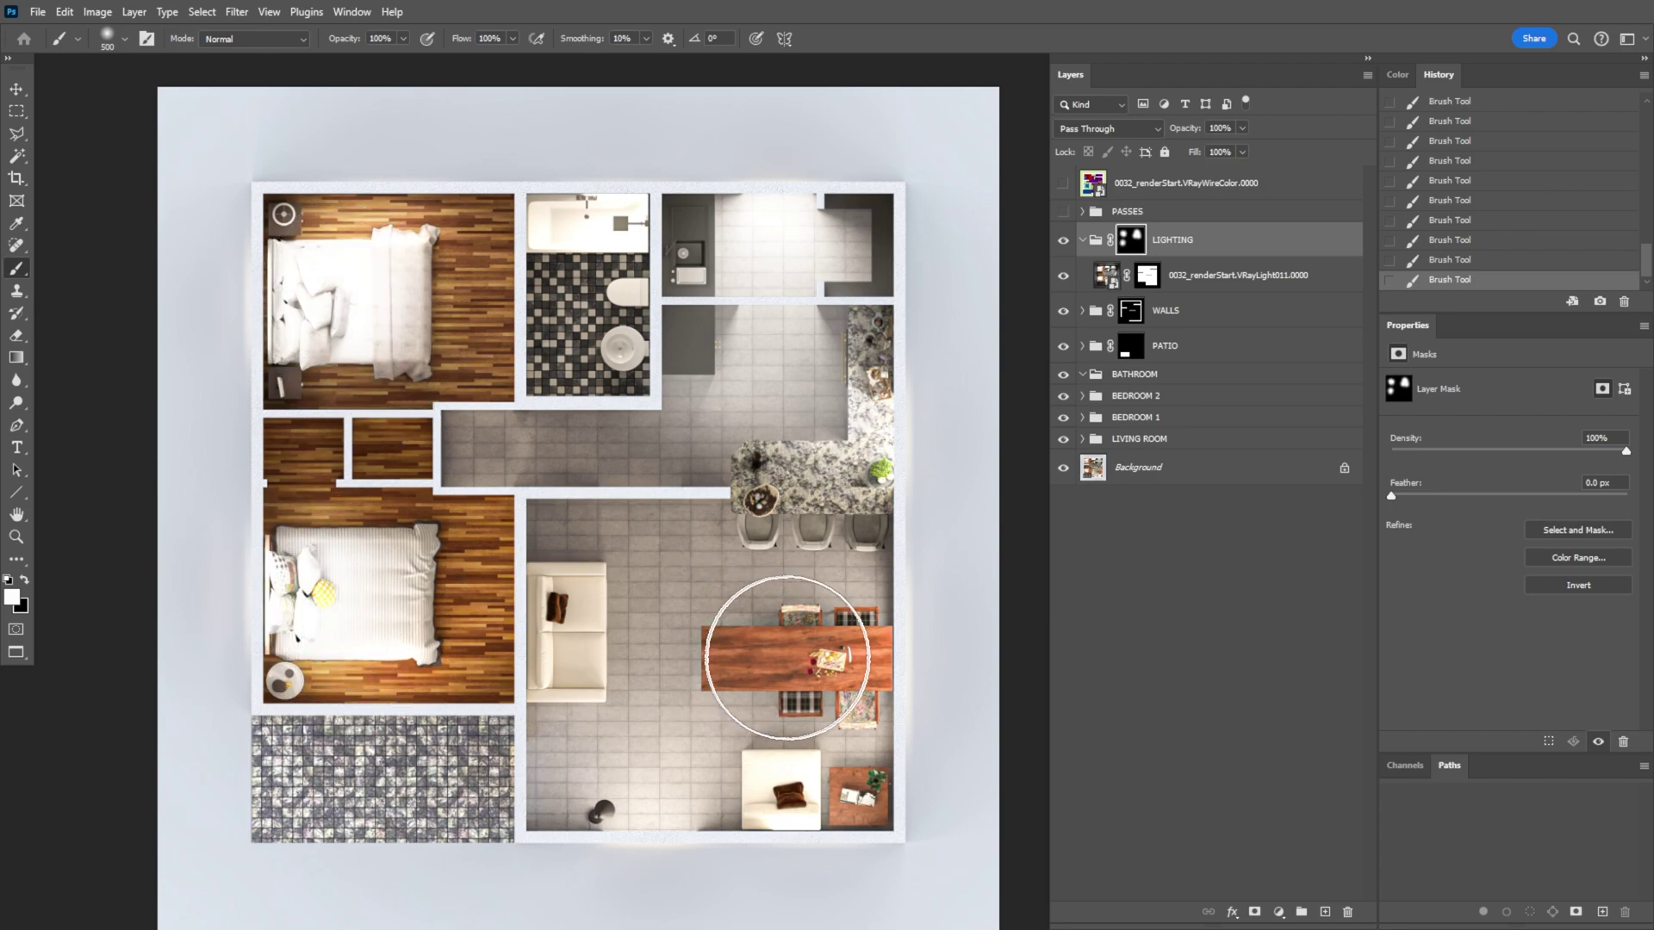
{"action": "left_click", "coordinate": [834, 669]}
{"action": "left_click", "coordinate": [785, 654]}
{"action": "left_click", "coordinate": [872, 662]}
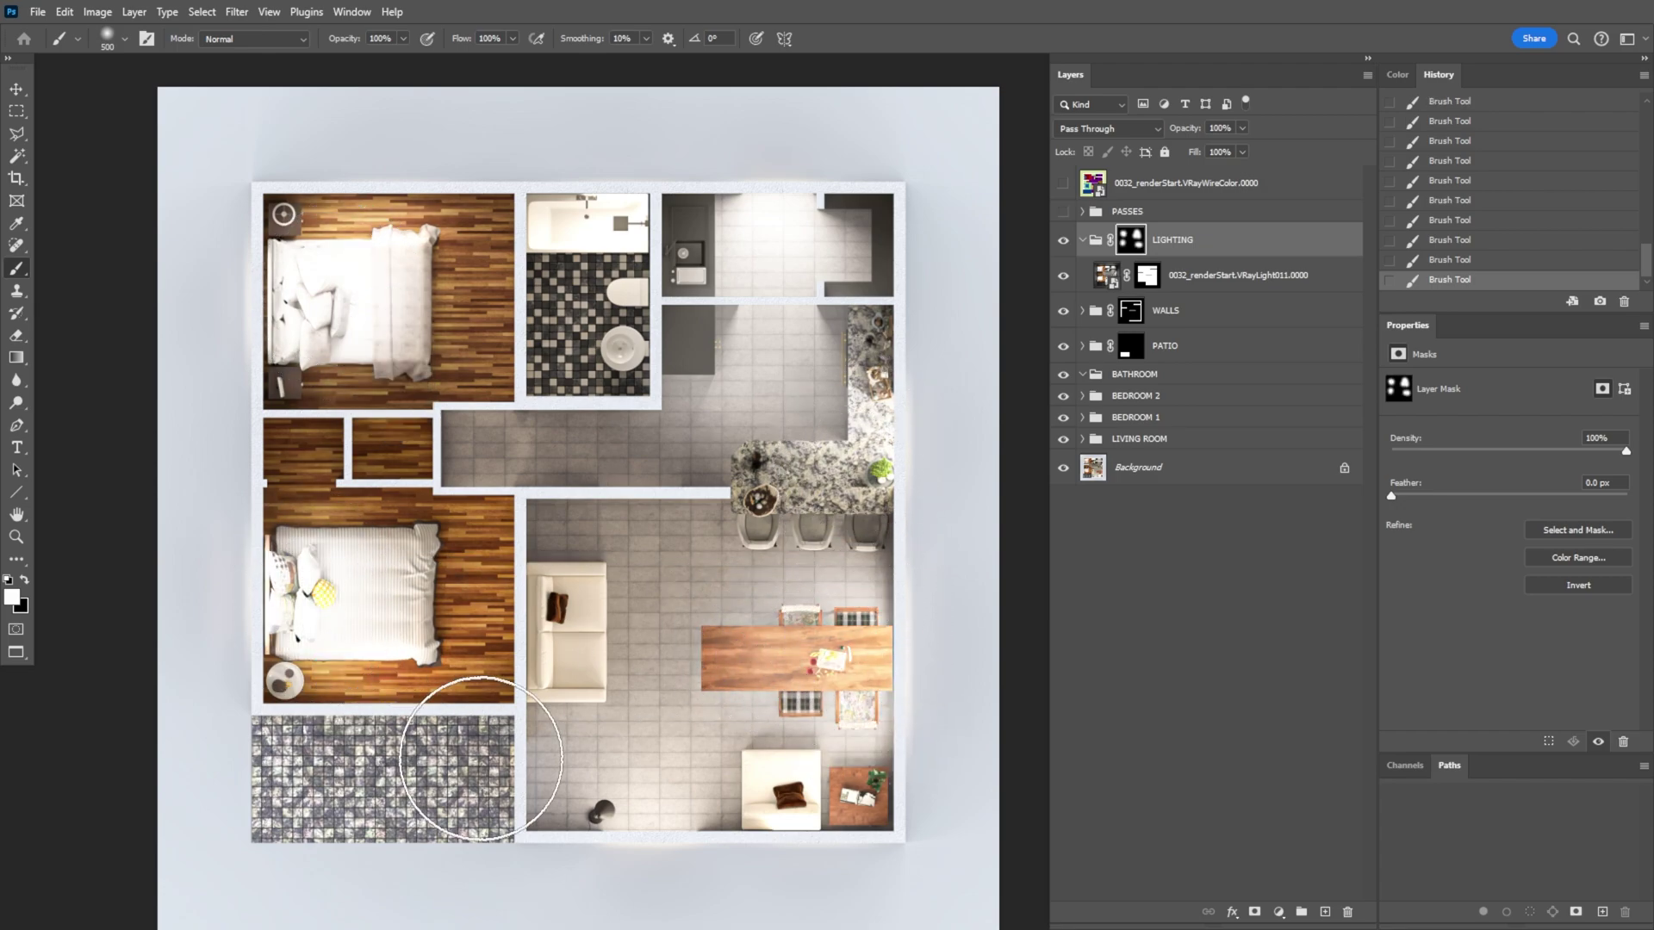
Lower the VRayLight layer opacity to 41% and compare with and without lighting.
{"action": "left_click", "coordinate": [1163, 242]}
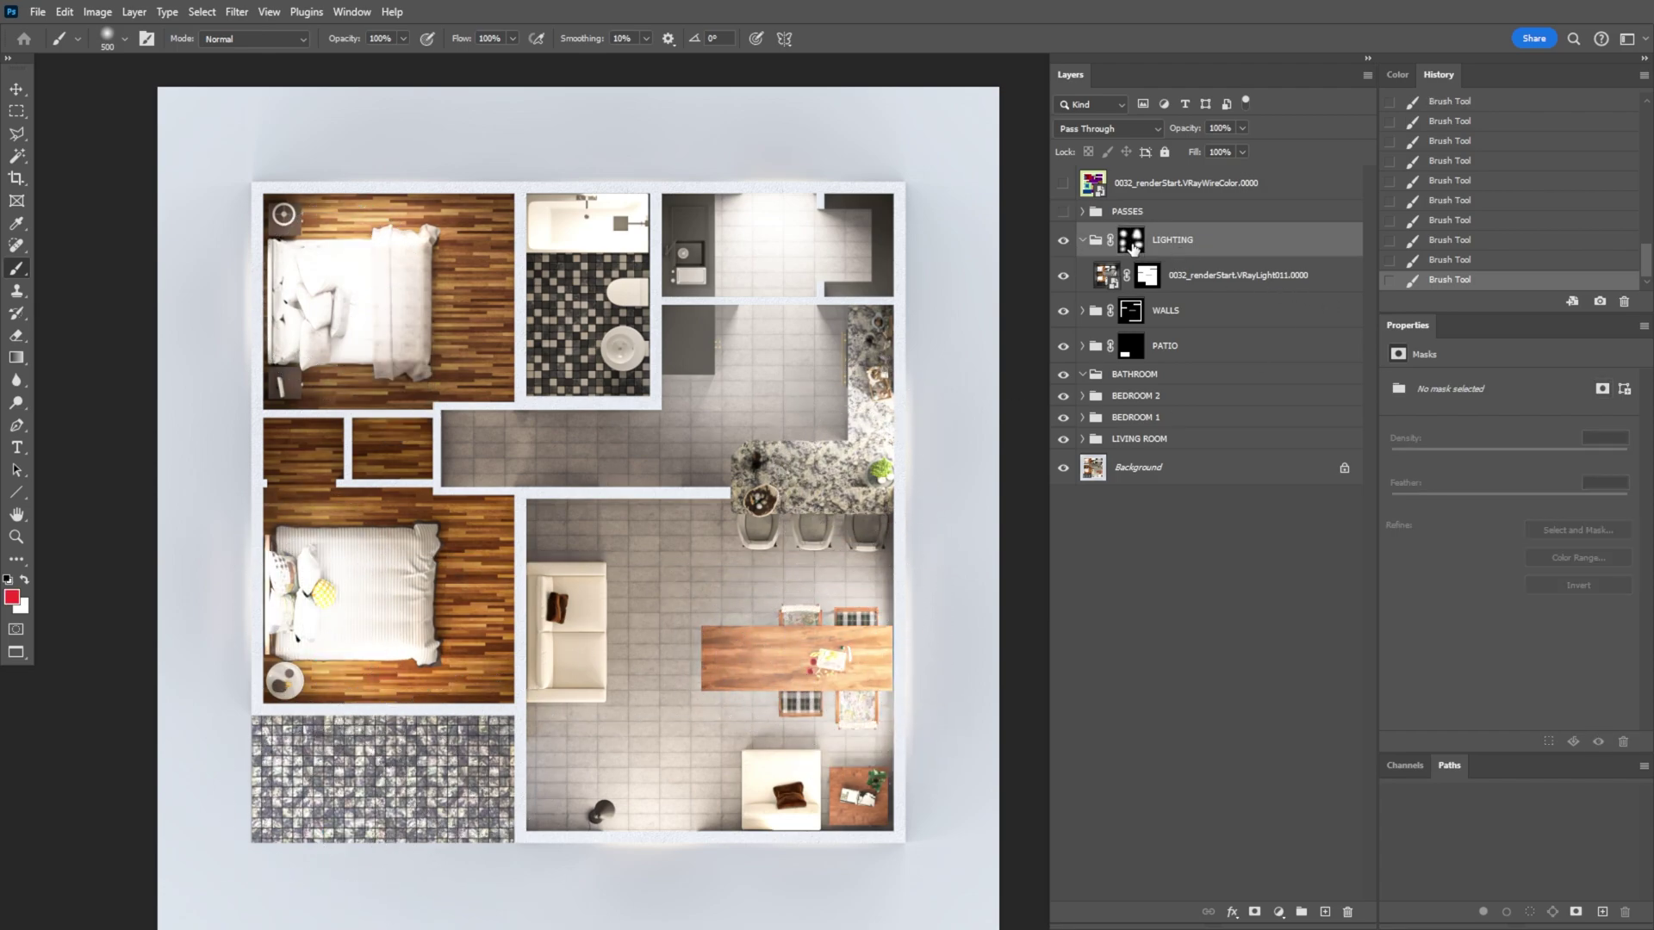
{"action": "left_click", "coordinate": [1204, 284]}
{"action": "left_click", "coordinate": [1242, 128]}
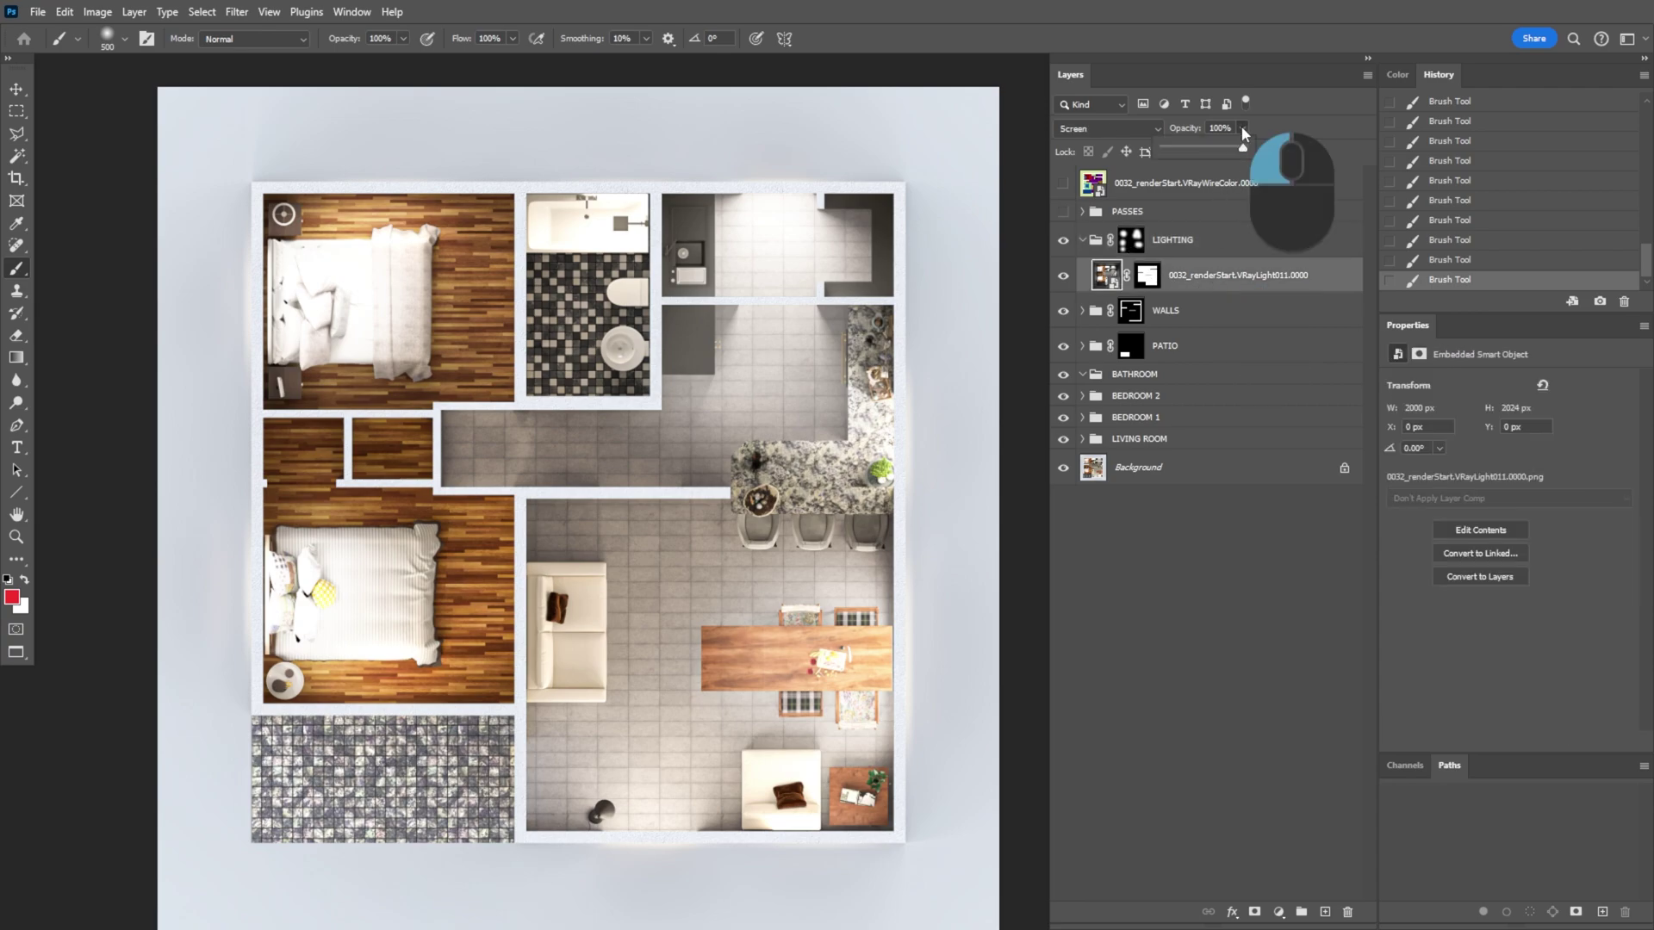
{"action": "left_click_drag", "start_coordinate": [1242, 147], "coordinate": [1196, 148]}
{"action": "left_click", "coordinate": [1064, 277]}
{"action": "left_click", "coordinate": [1064, 277]}
{"action": "left_click", "coordinate": [1064, 276]}
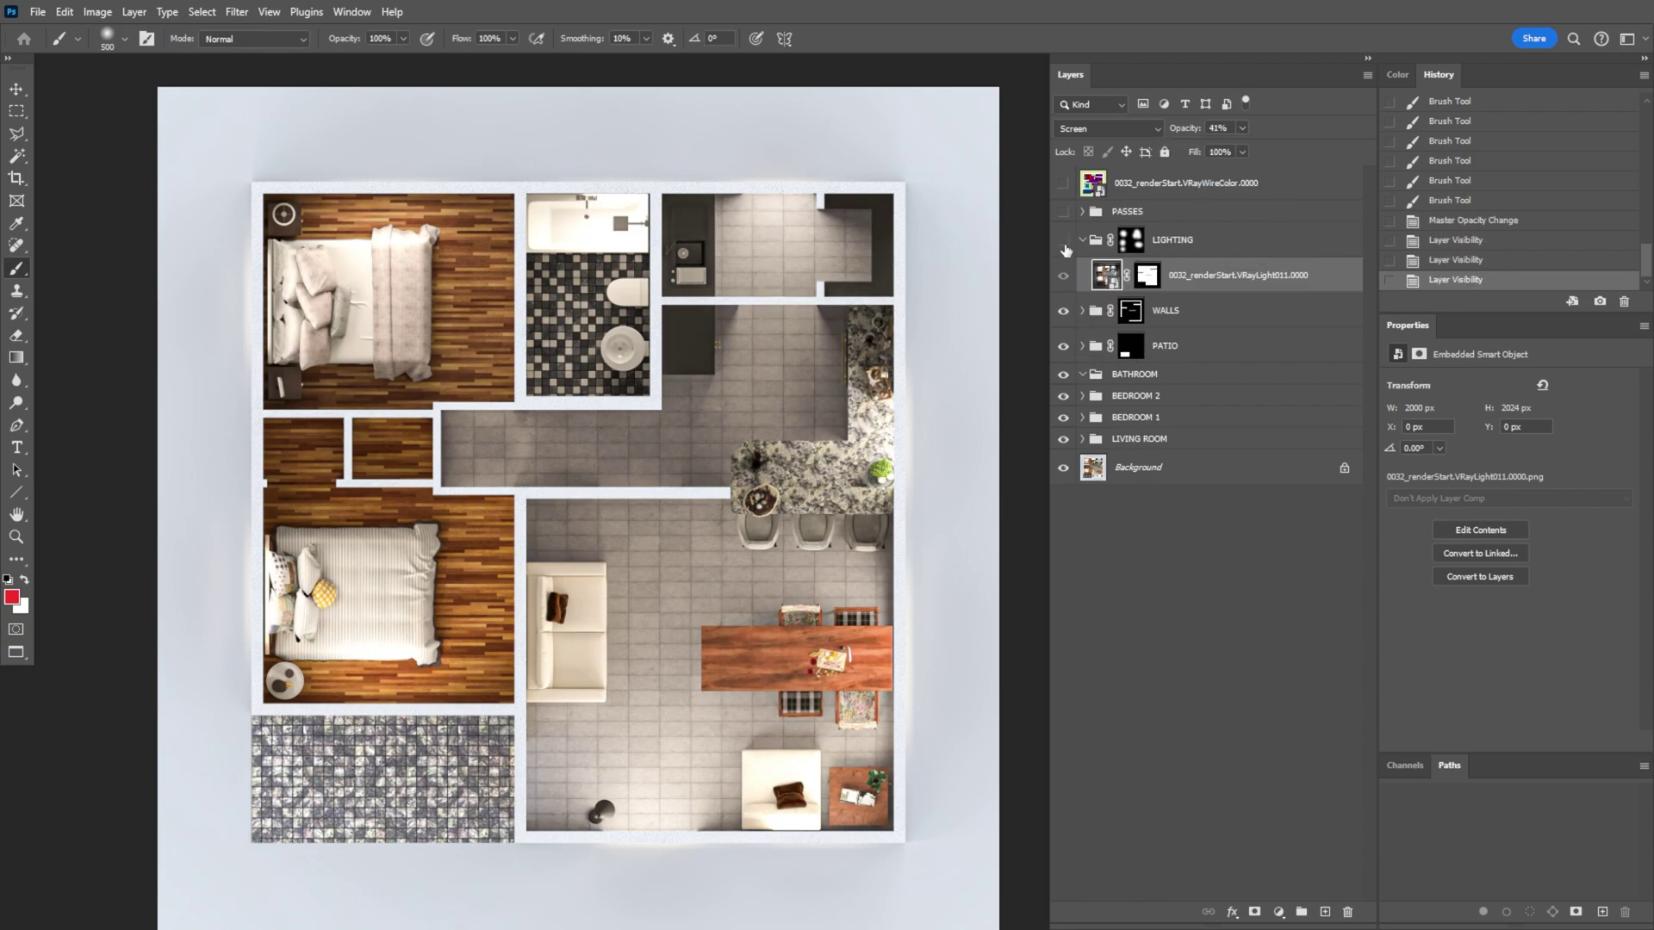
Check the lighting once more and undo an accidental move of the KITCHEN LIVING ROOM label.
{"action": "left_click", "coordinate": [1064, 276]}
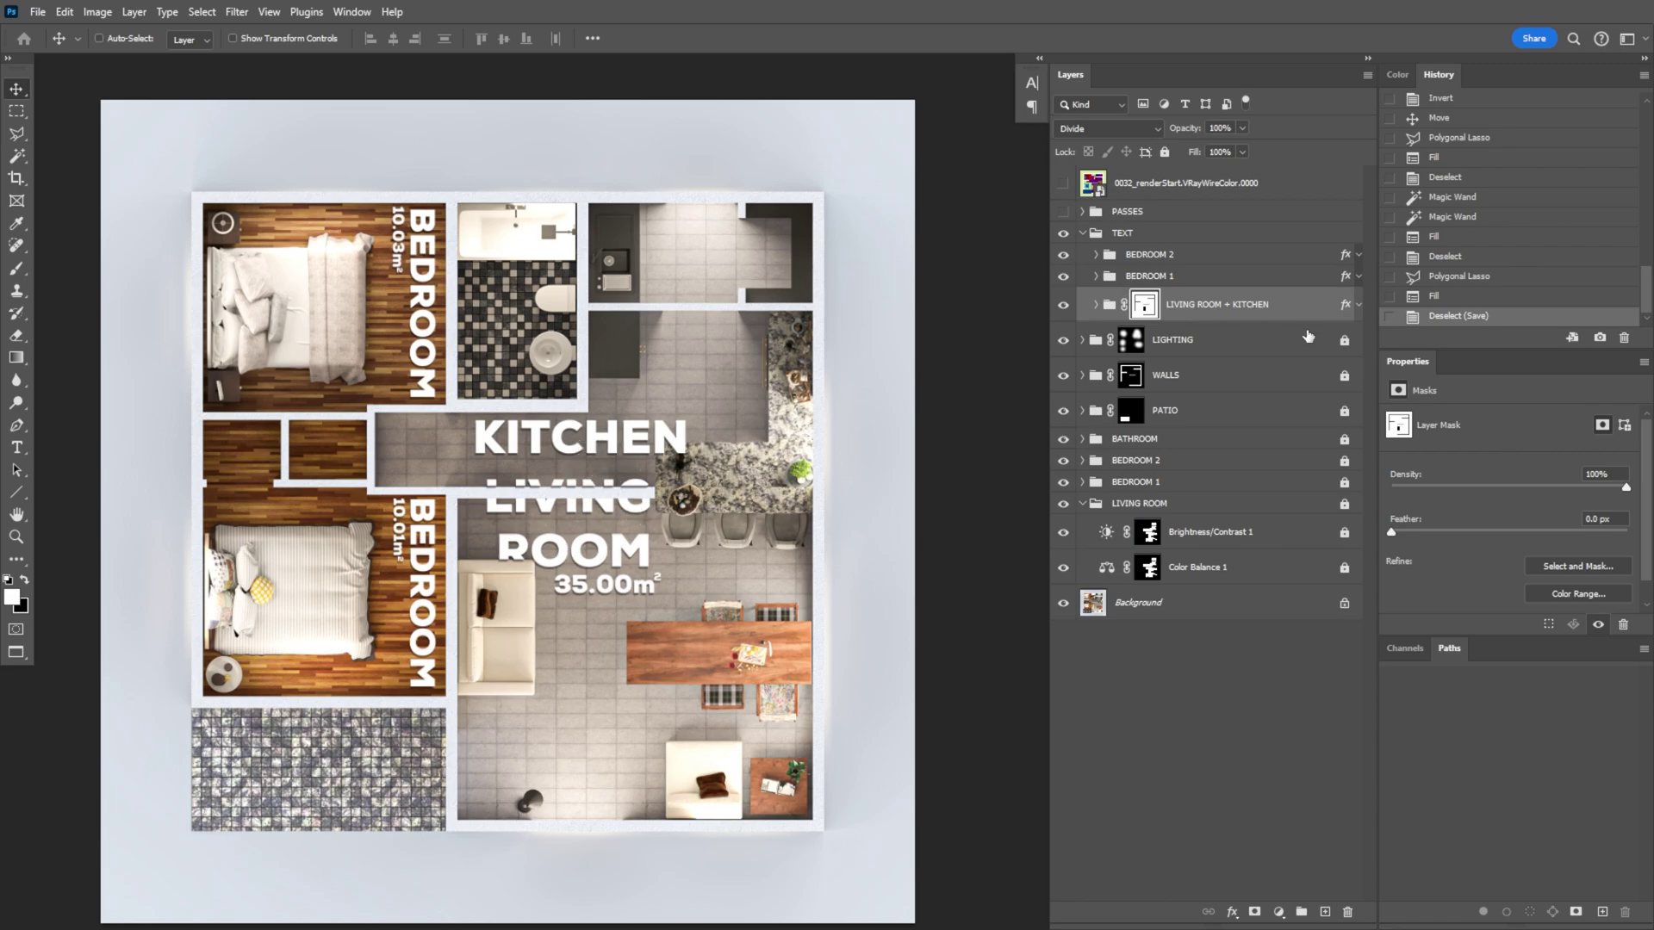
{"action": "left_click_drag", "start_coordinate": [609, 454], "coordinate": [643, 442]}
{"action": "key", "text": "ctrl+z"}
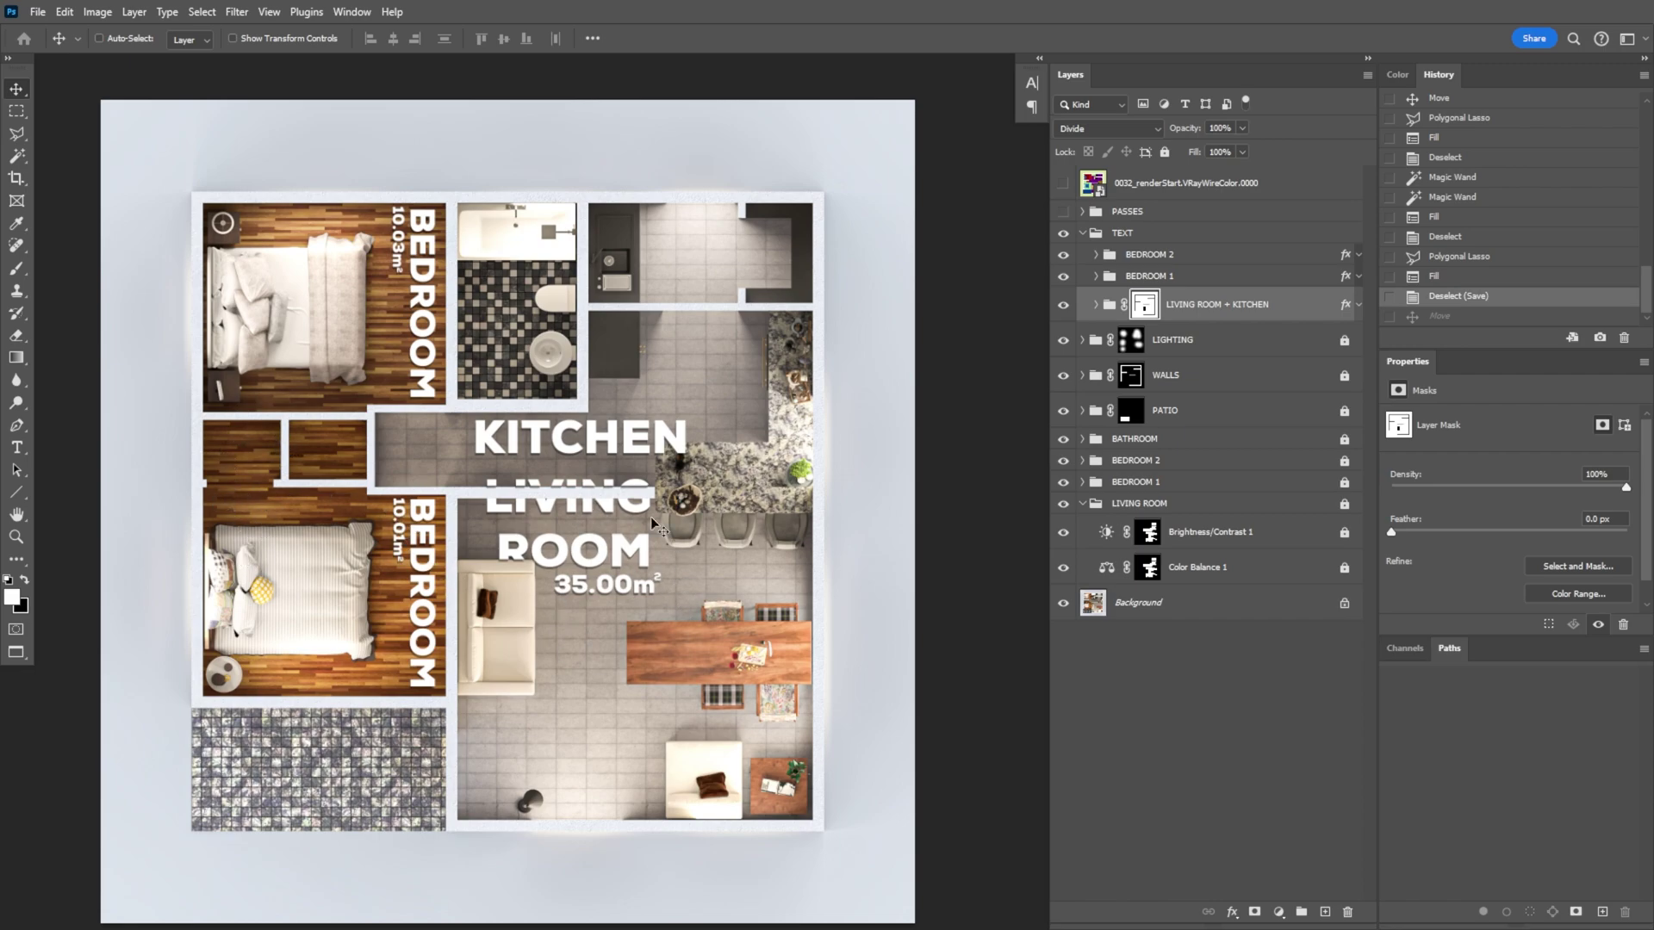
In 3ds Max, select the upper bedroom floor and isolate it with Alt+Q.
{"action": "left_click", "coordinate": [558, 694]}
{"action": "key", "text": "super"}
{"action": "left_click", "coordinate": [262, 913]}
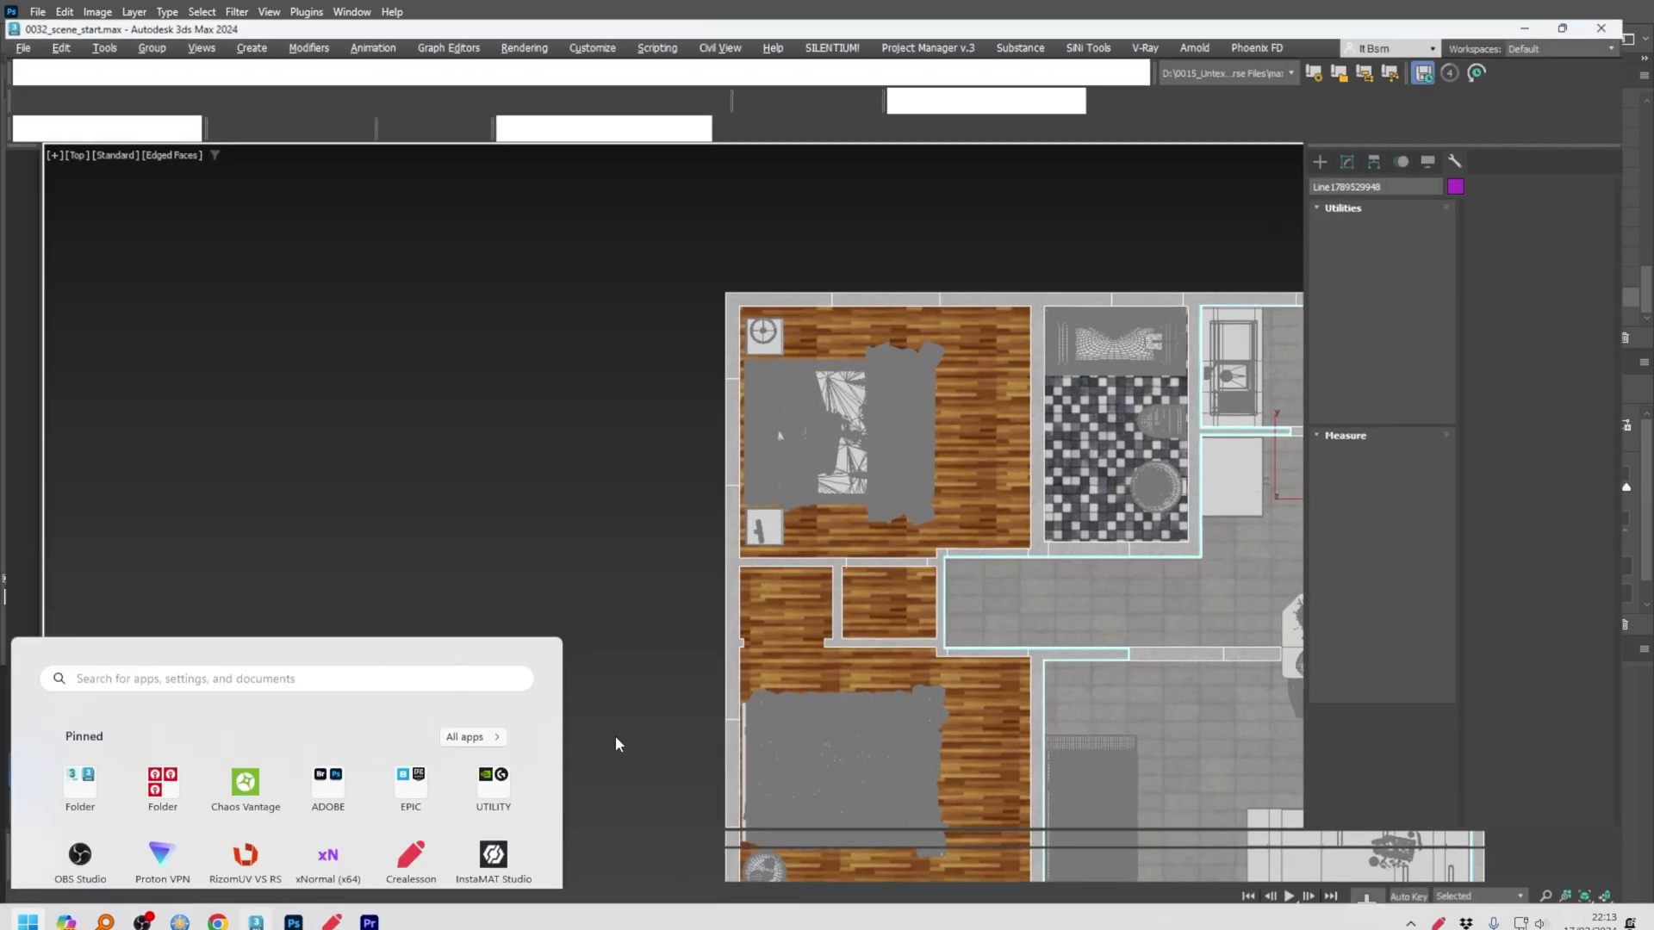
{"action": "left_click", "coordinate": [991, 437]}
{"action": "key", "text": "alt+q"}
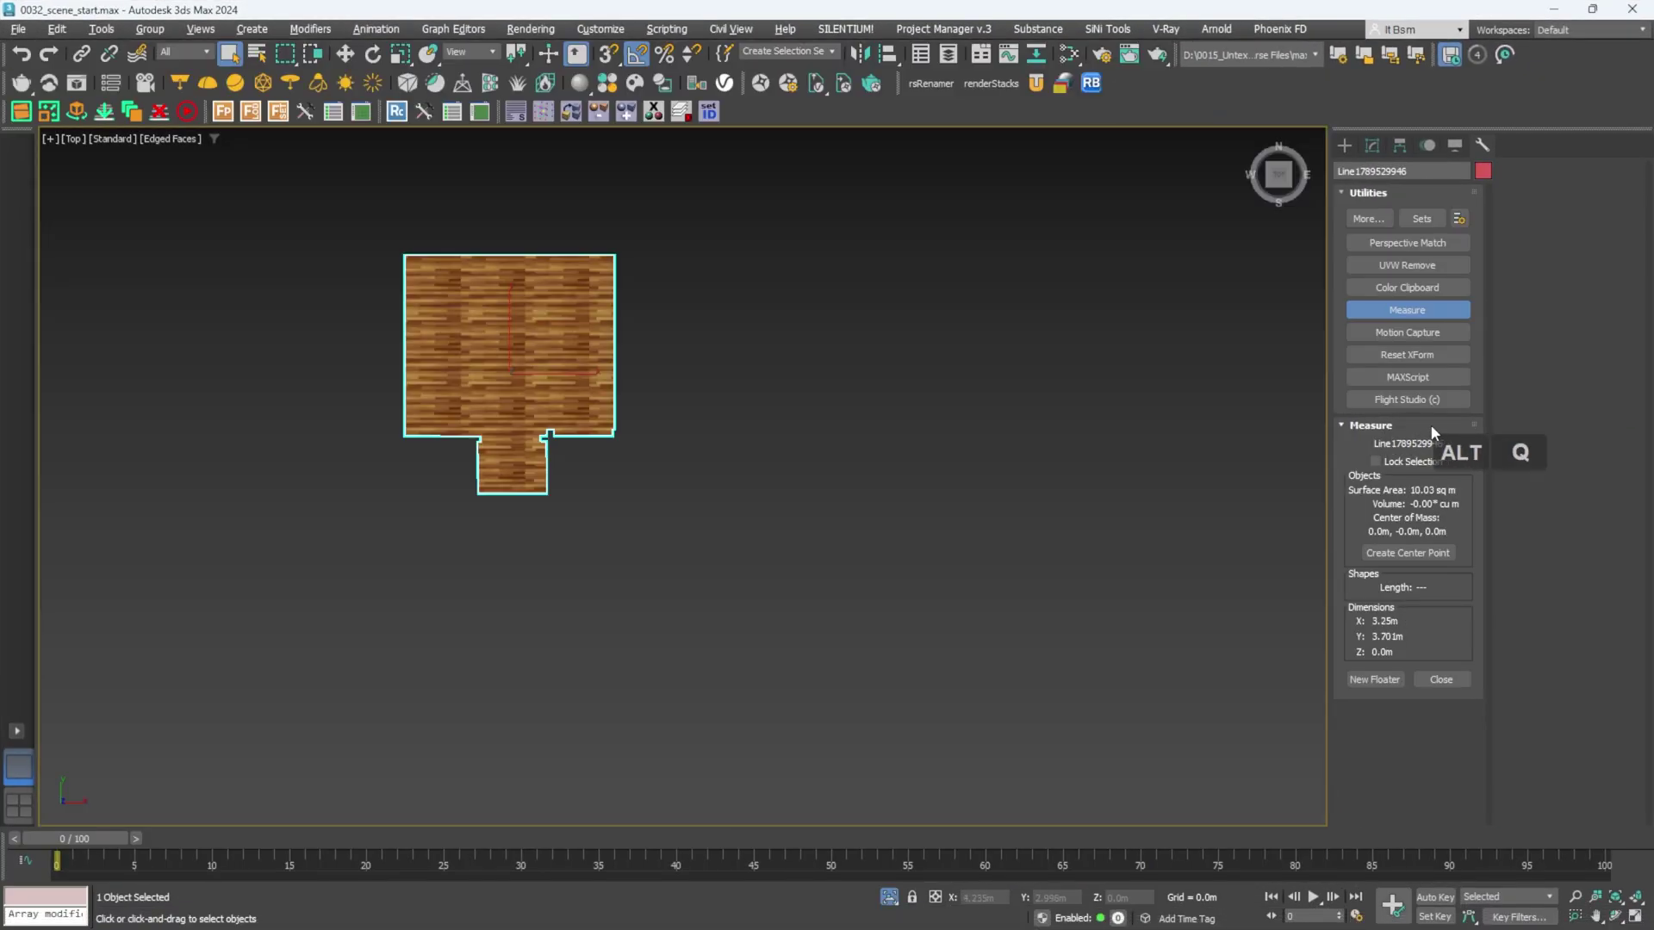